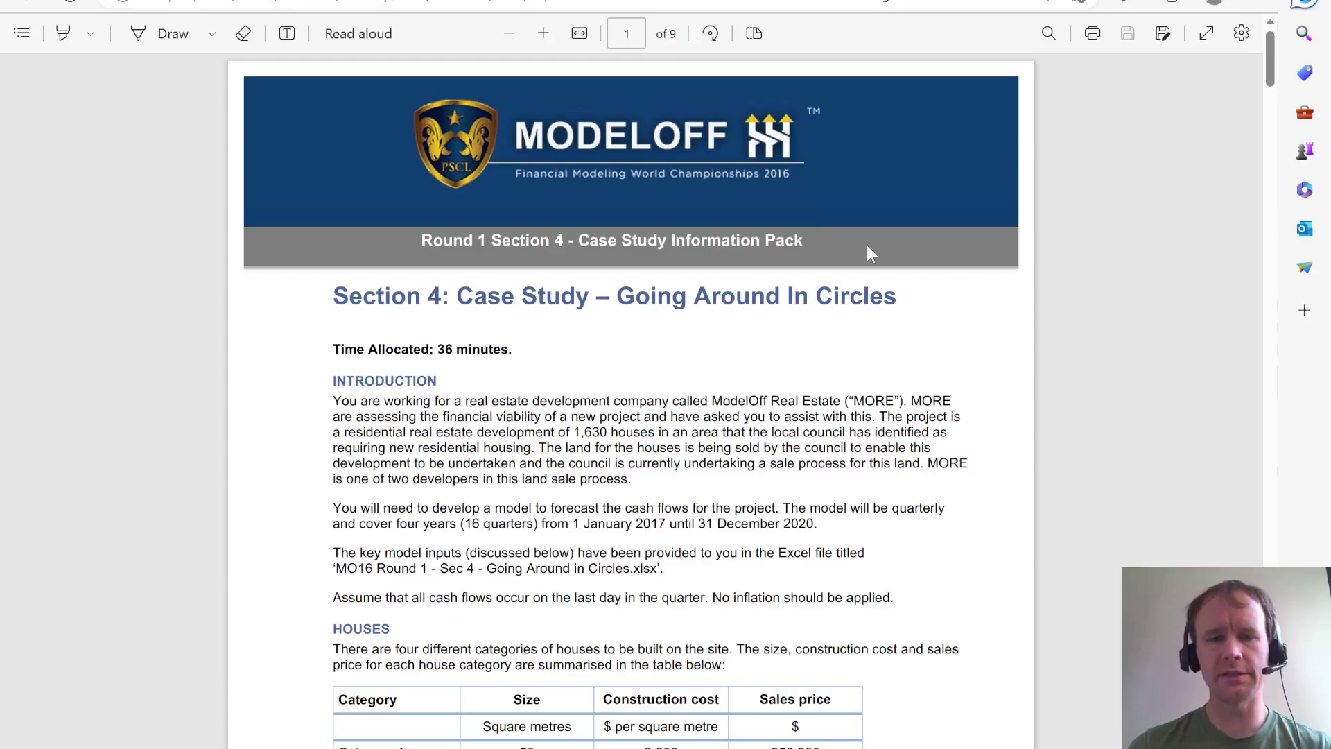
Read the case study's Introduction for the project scope, house count, model timeline and source workbook.
scroll(867, 248, "down", 2)
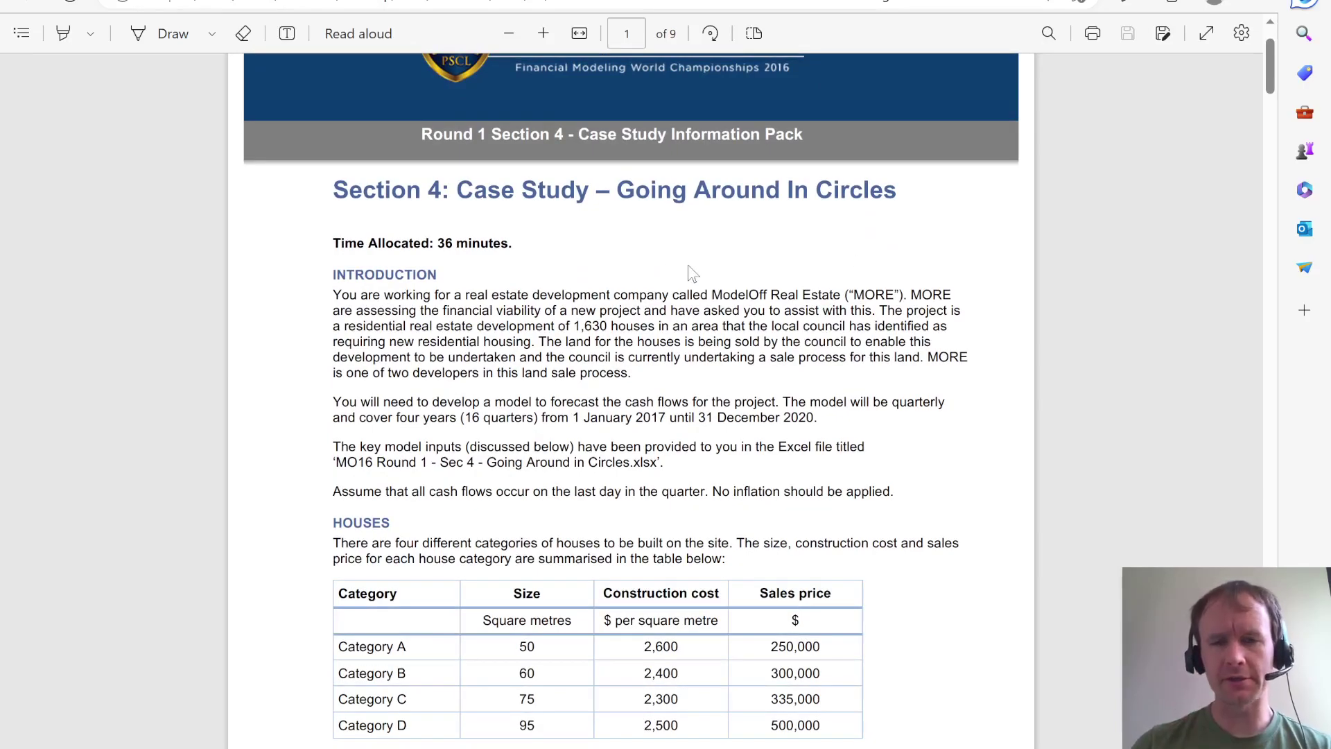
scroll(691, 273, "down", 1)
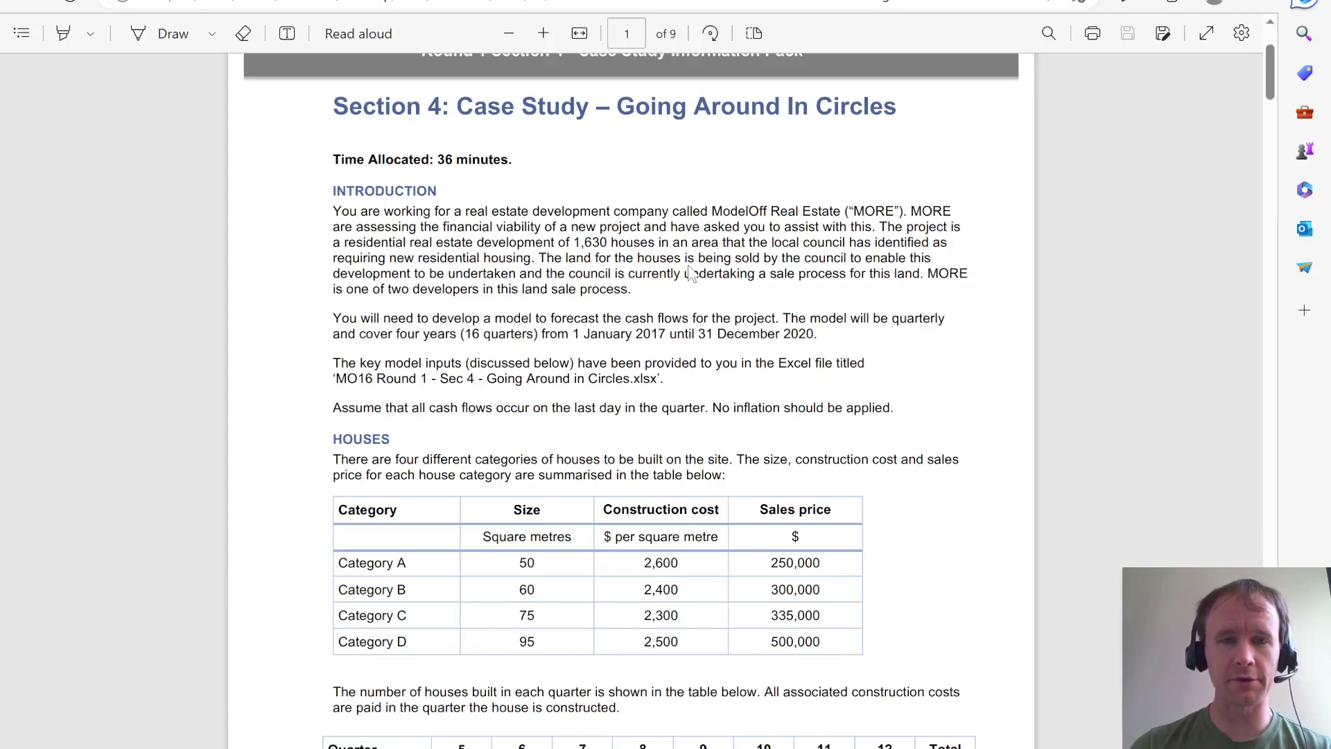
scroll(235, 391, "down", 1)
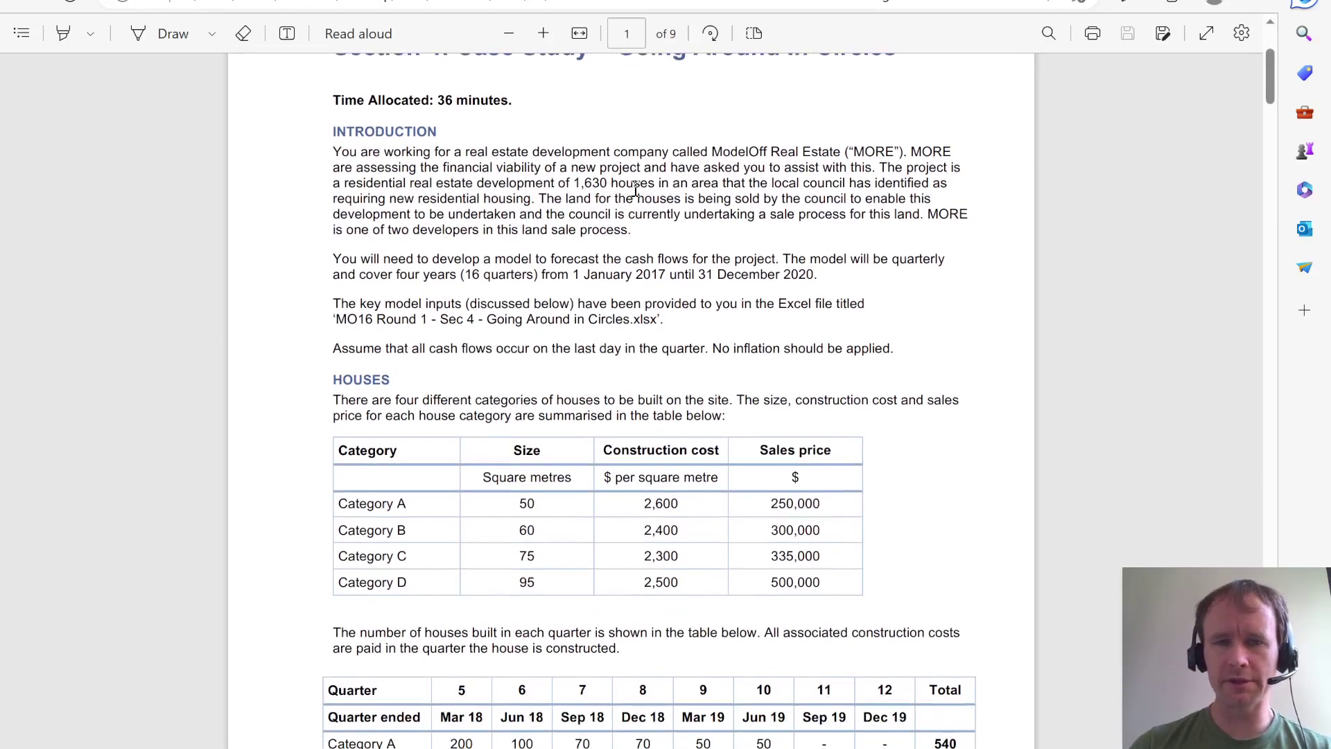
scroll(636, 189, "down", 1)
left_click_drag(572, 141, 610, 142)
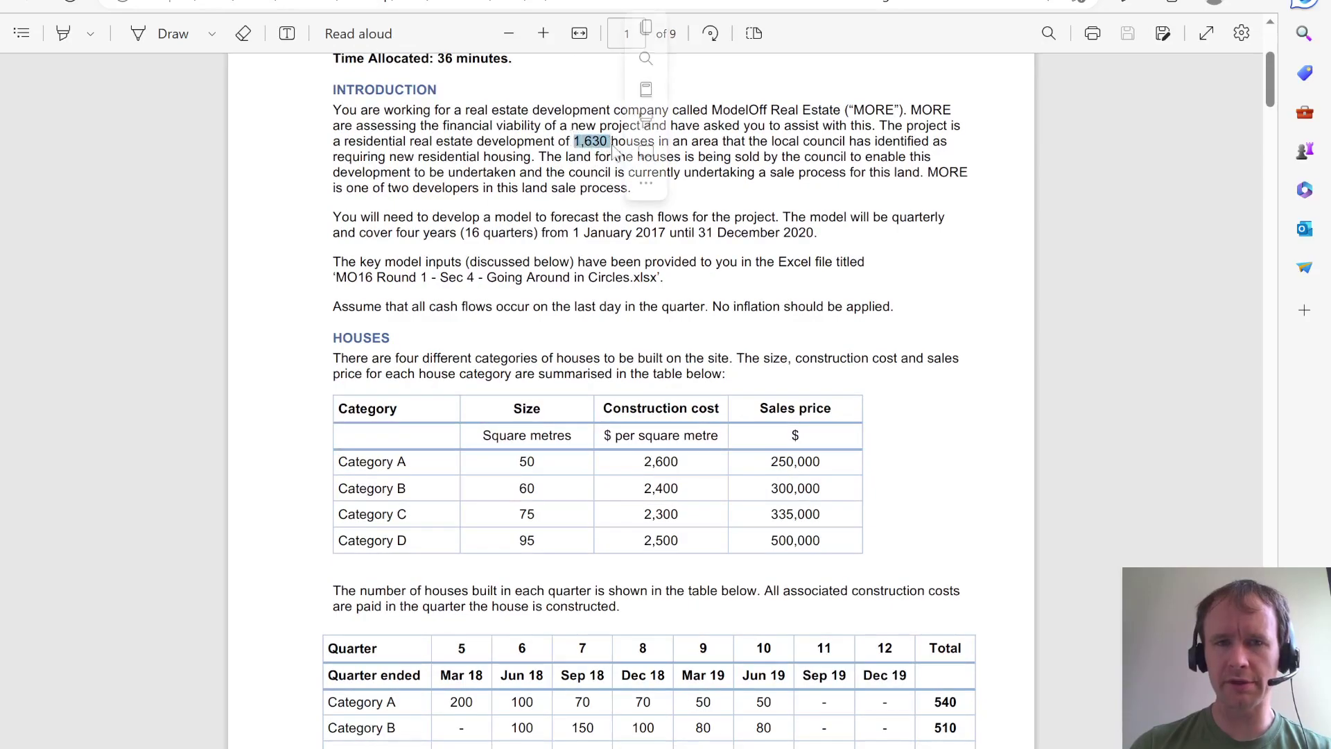
left_click(572, 221)
scroll(534, 297, "down", 1)
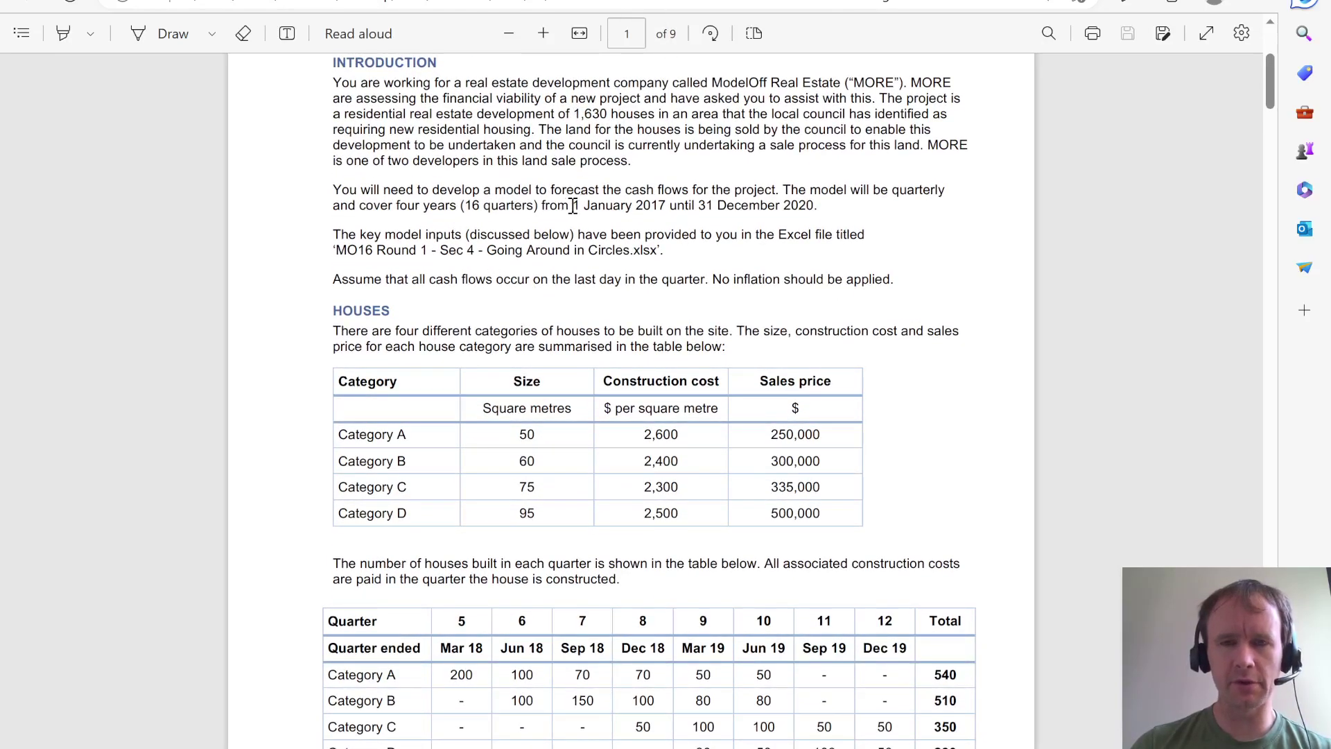
double_click(647, 205)
left_click(811, 196)
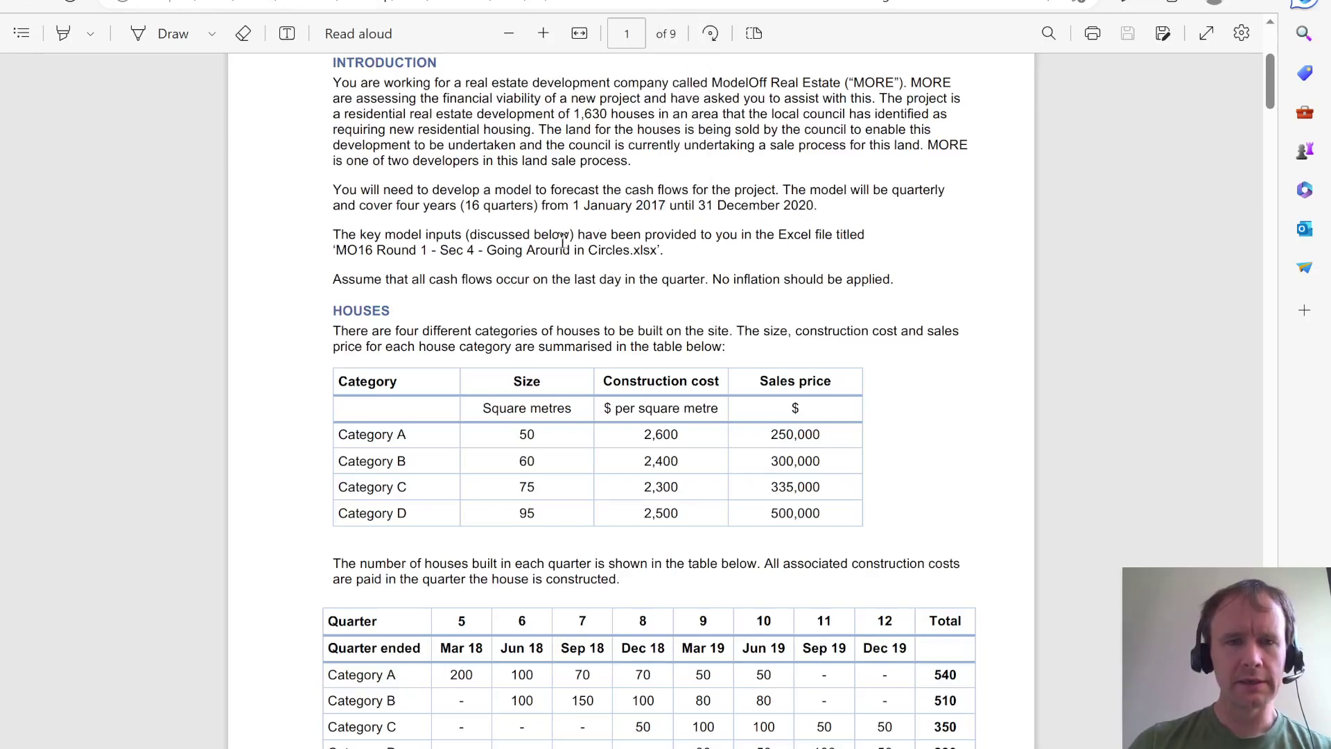
Review the tables of house categories, houses built and houses sold, along with the Other Costs section.
scroll(572, 314, "down", 2)
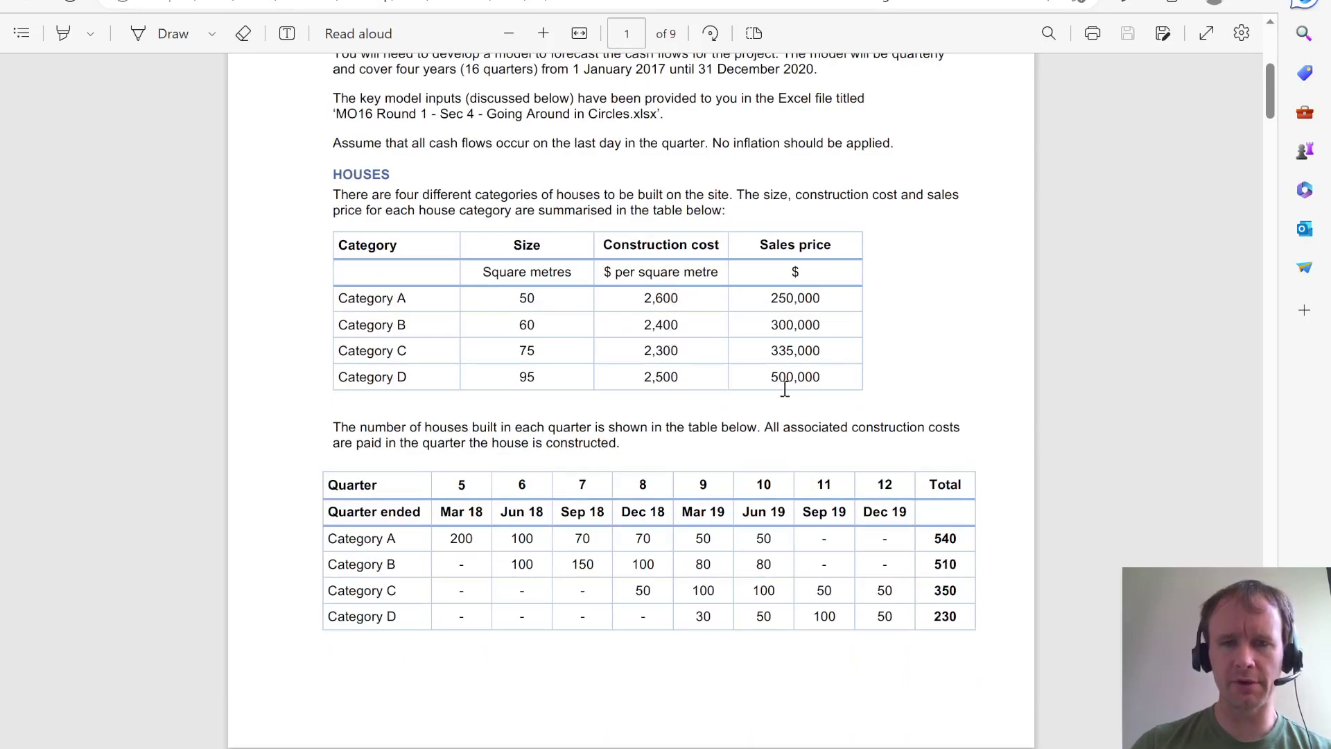
scroll(742, 348, "down", 4)
scroll(594, 288, "up", 1)
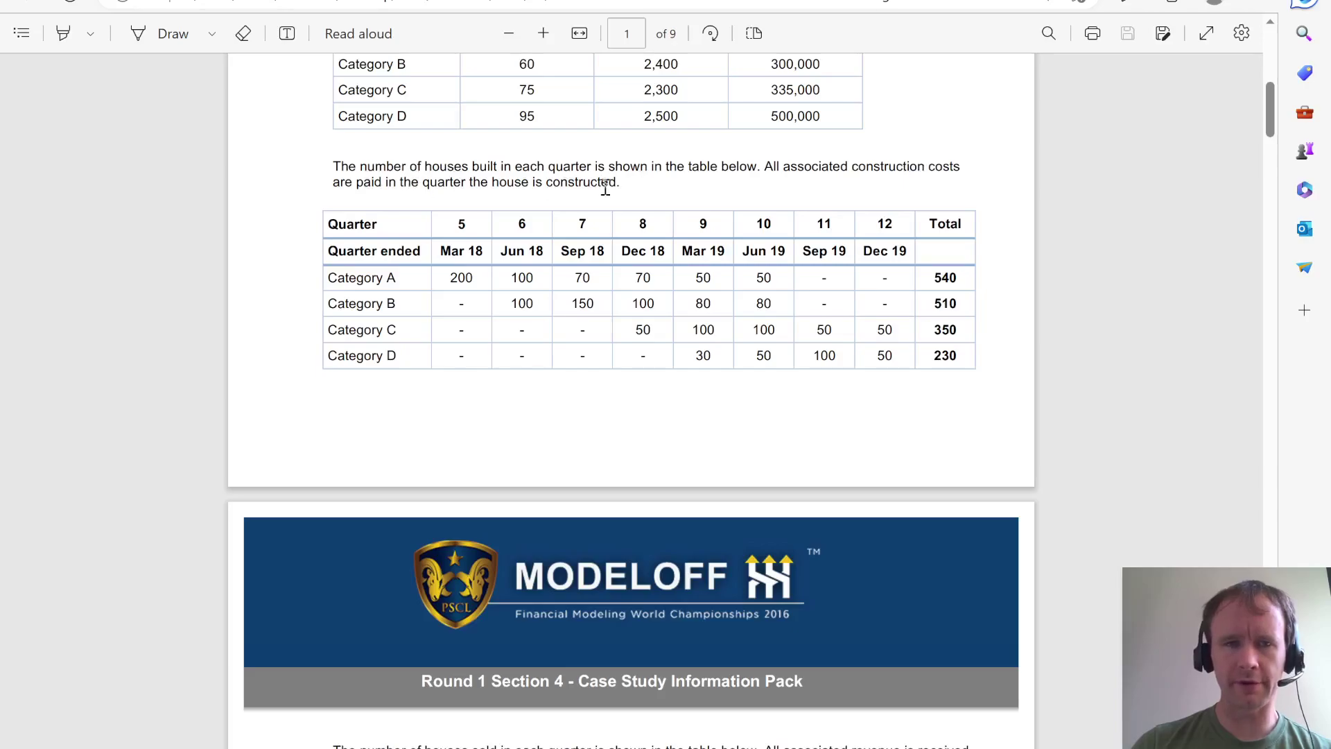
scroll(626, 195, "down", 8)
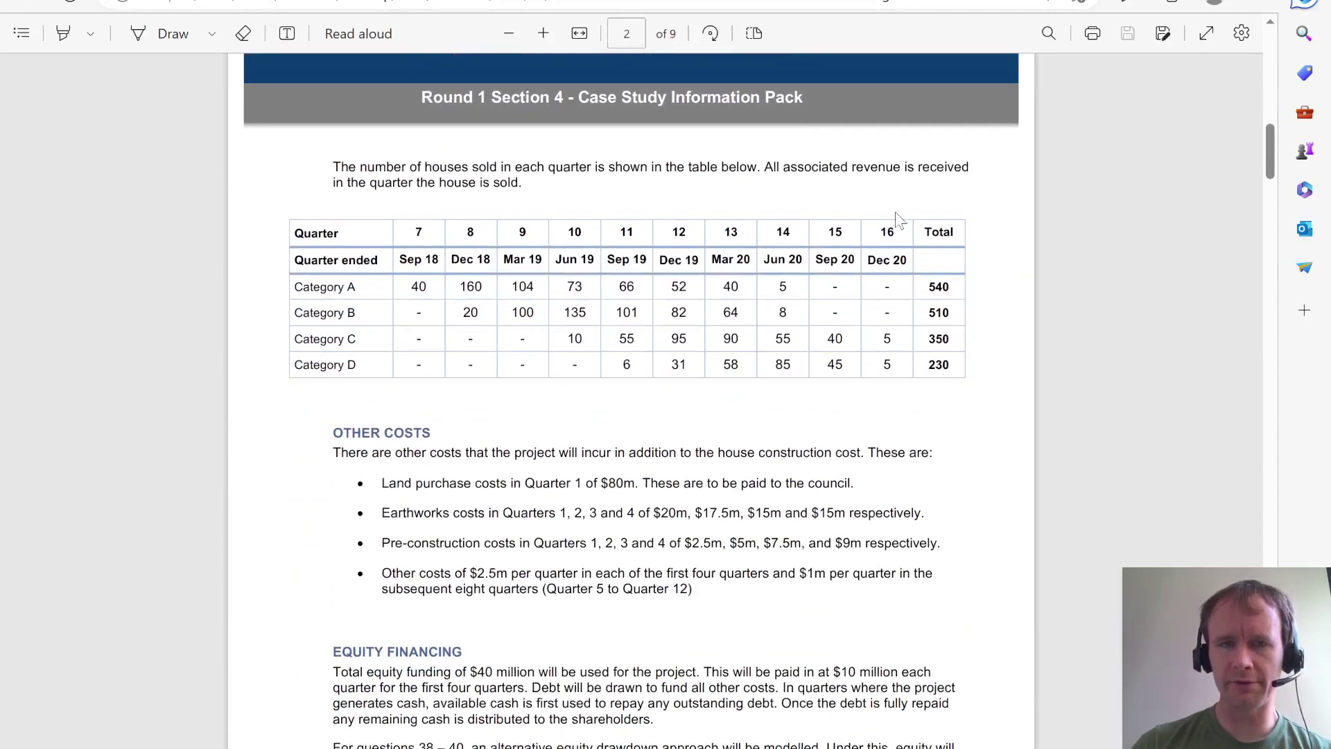
scroll(753, 296, "down", 2)
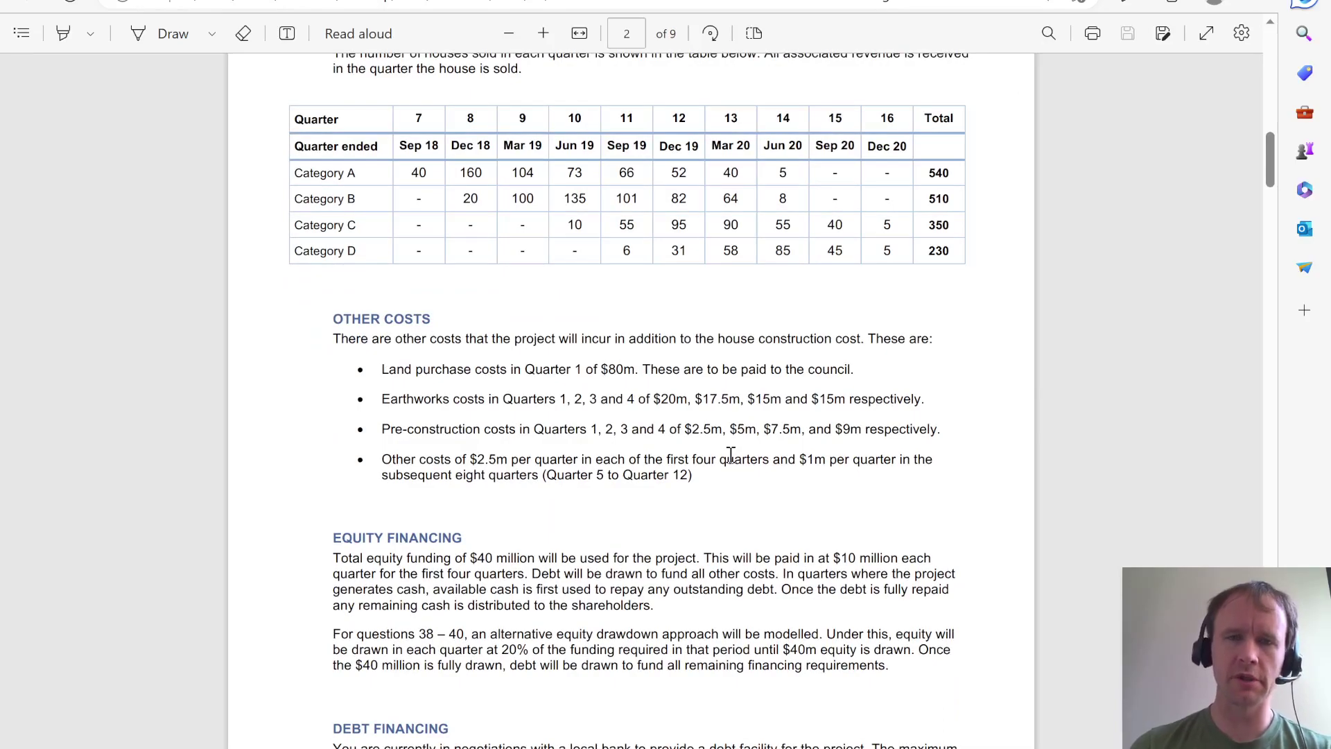
Read the Equity Financing and Debt Financing sections, noting the day-count basis for interest and the arranging fee terms.
scroll(730, 455, "down", 7)
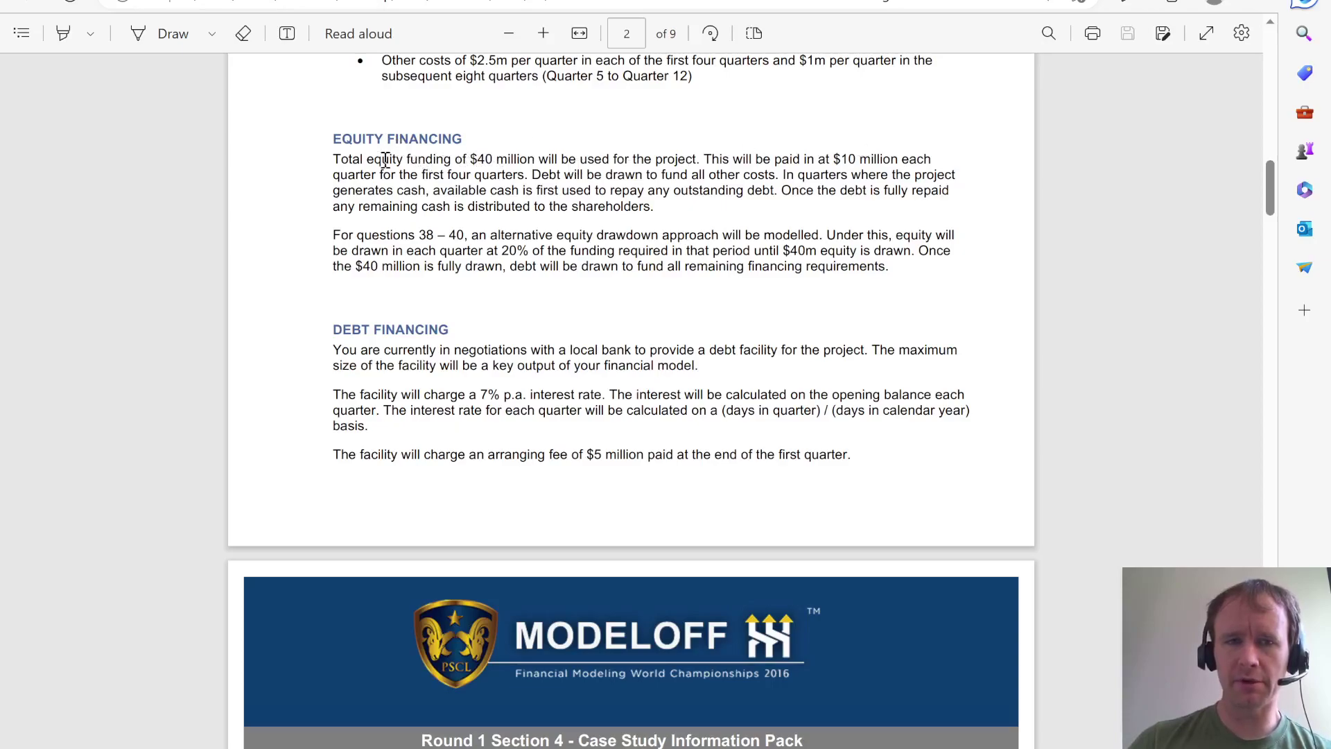
scroll(610, 198, "down", 2)
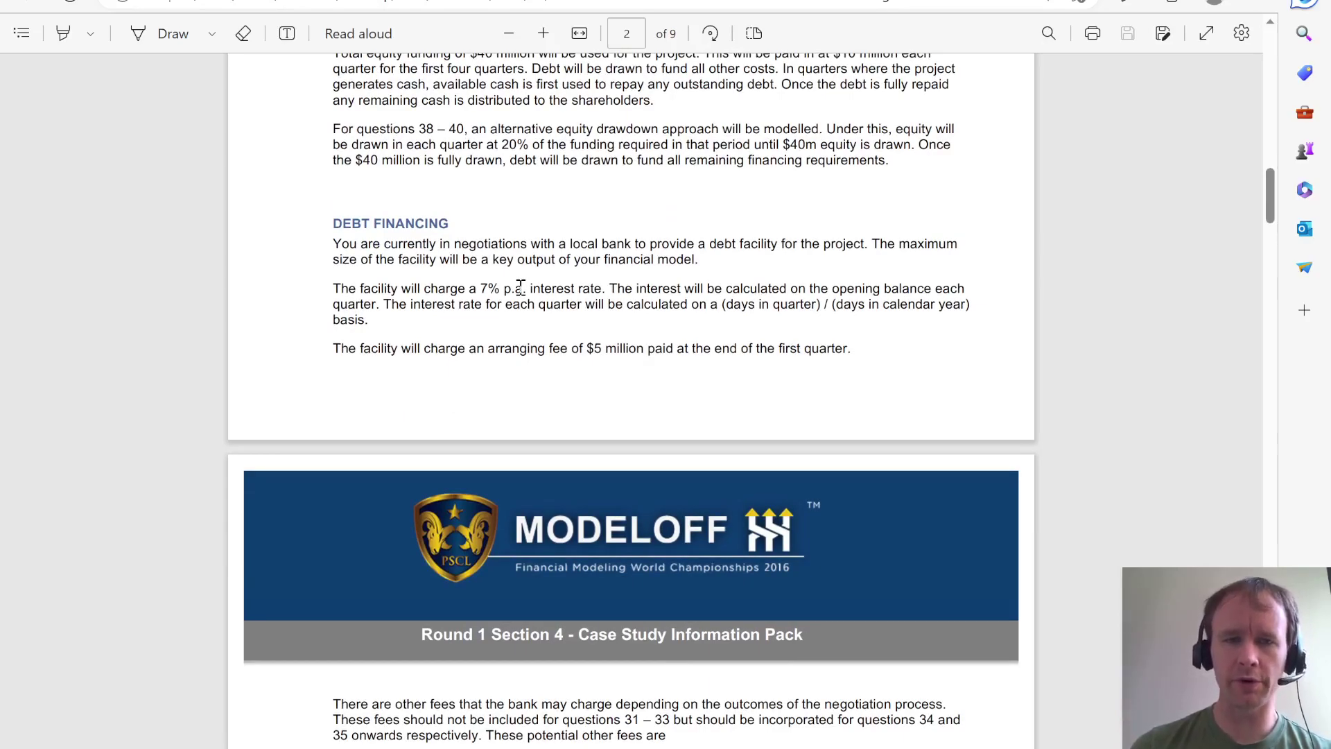
scroll(519, 286, "down", 1)
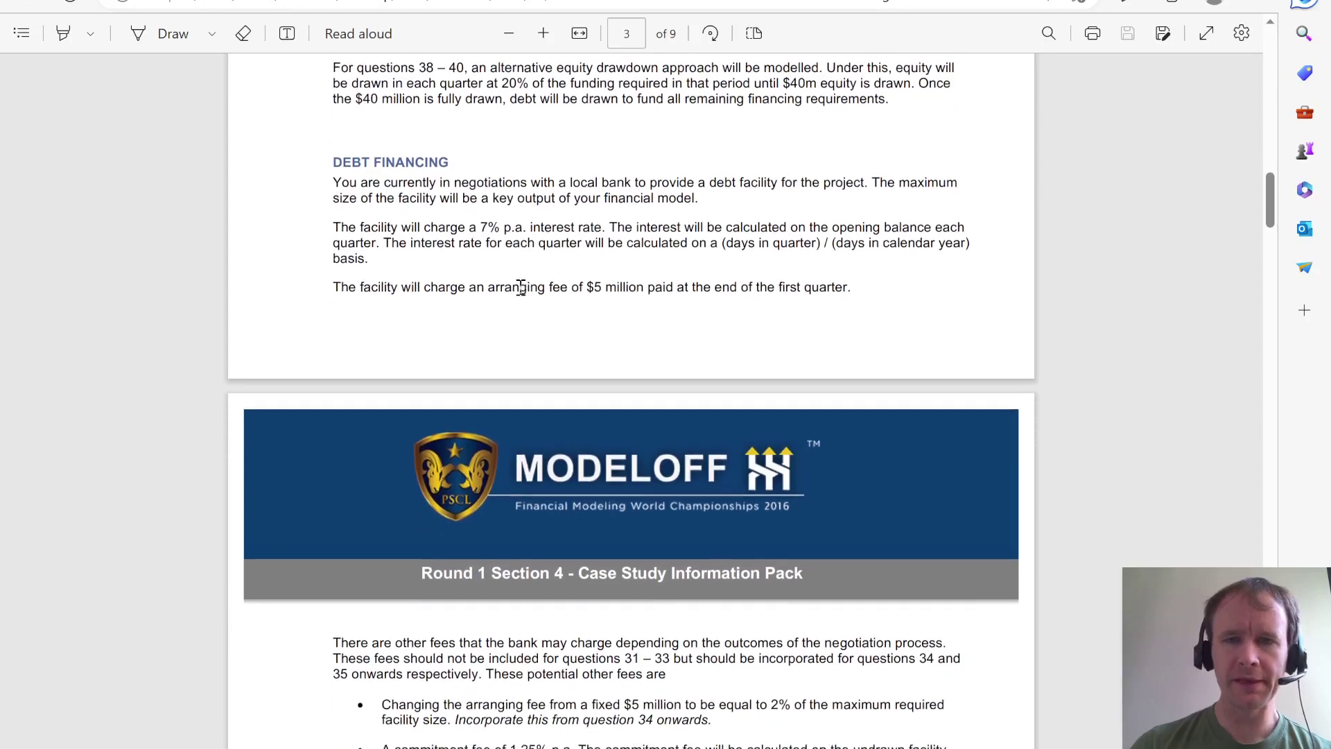
scroll(716, 236, "down", 1)
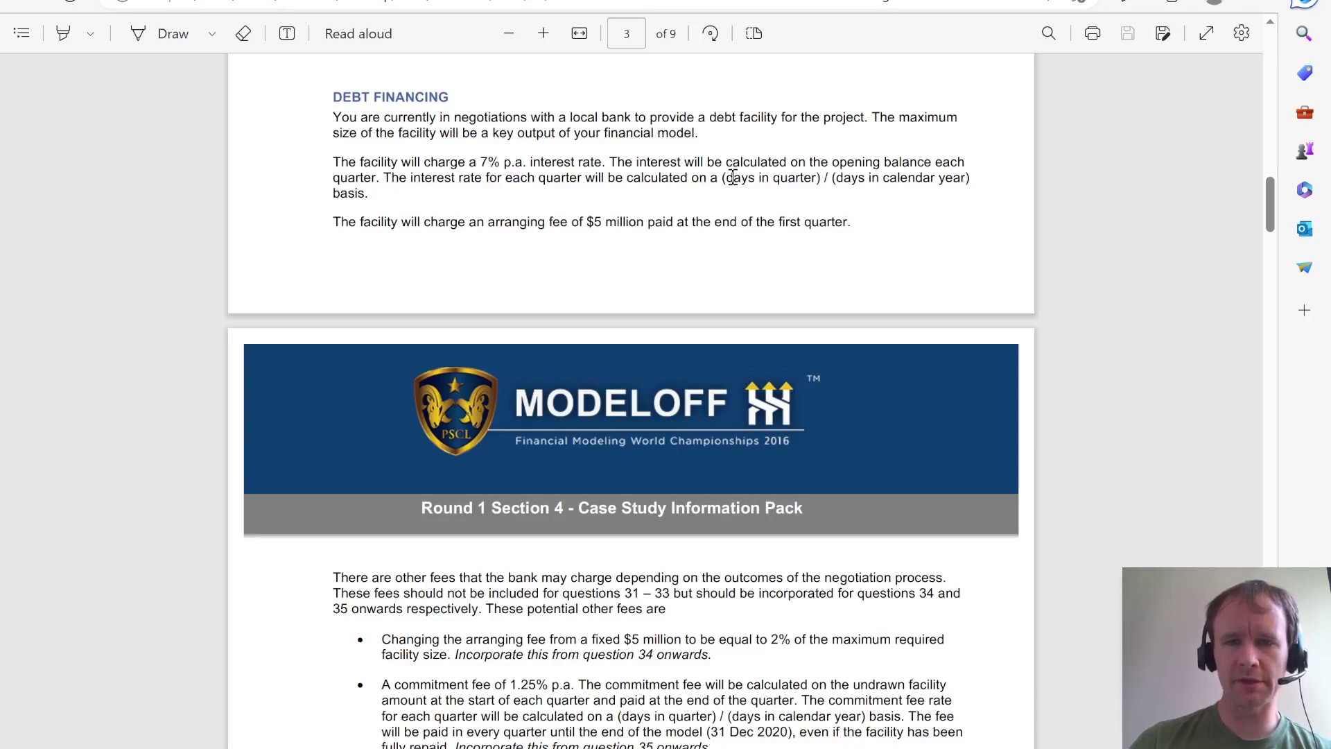
left_click_drag(728, 178, 809, 178)
left_click(911, 183)
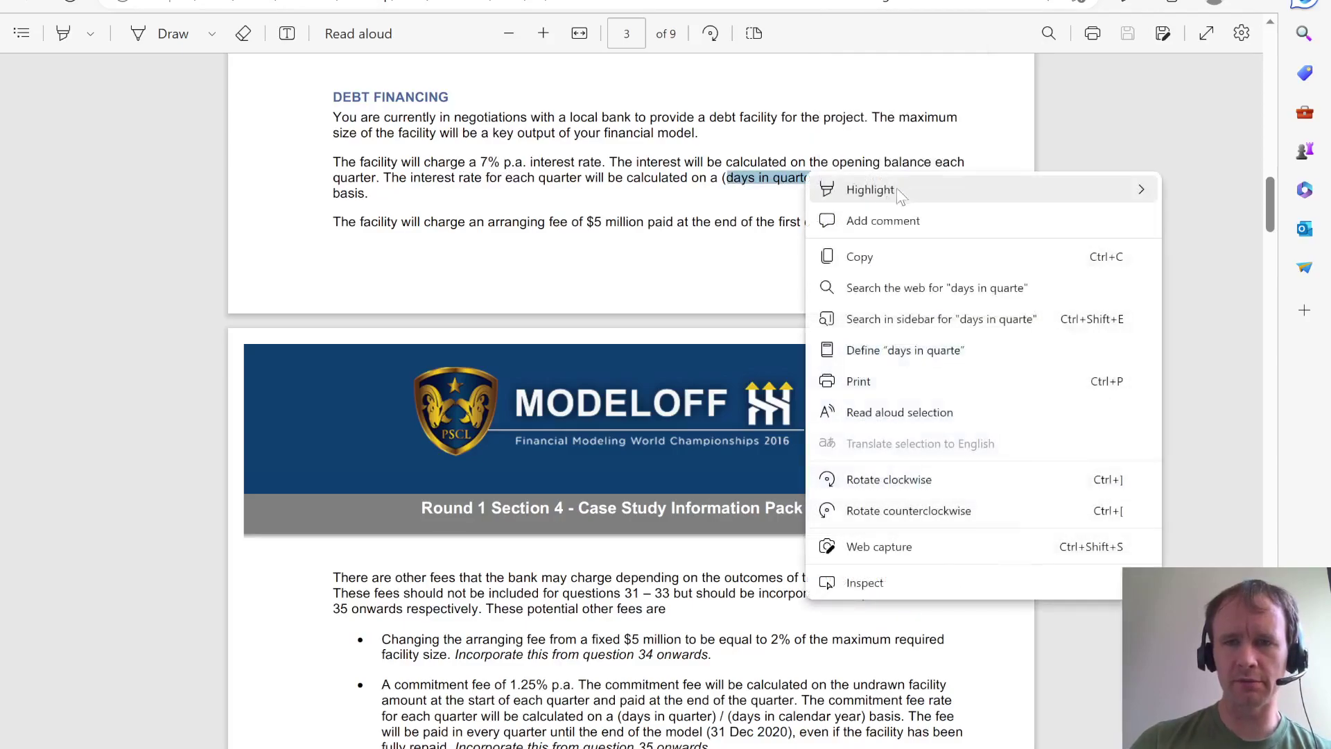
left_click(756, 221)
left_click(756, 221)
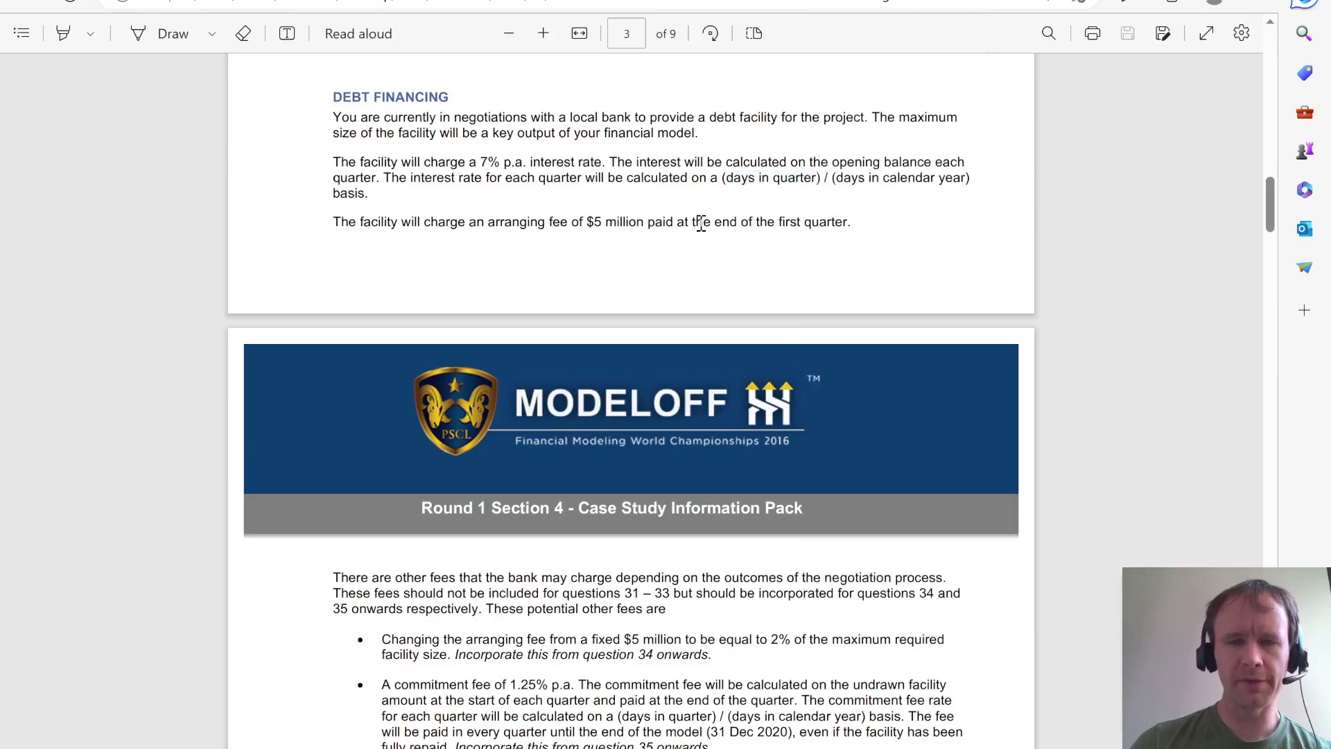
scroll(701, 222, "down", 1)
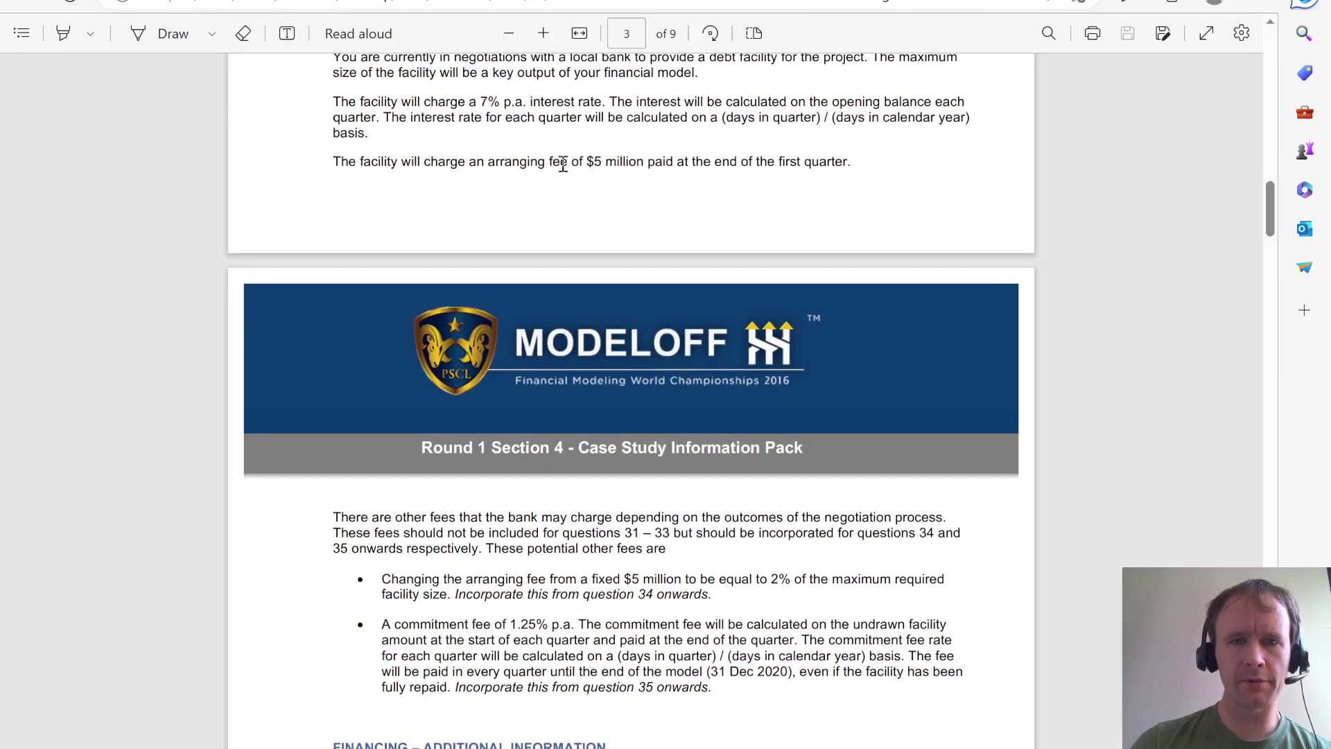
Examine the bank's potential other fees, covering the changed arranging fee and the commitment fee rules.
scroll(693, 229, "down", 3)
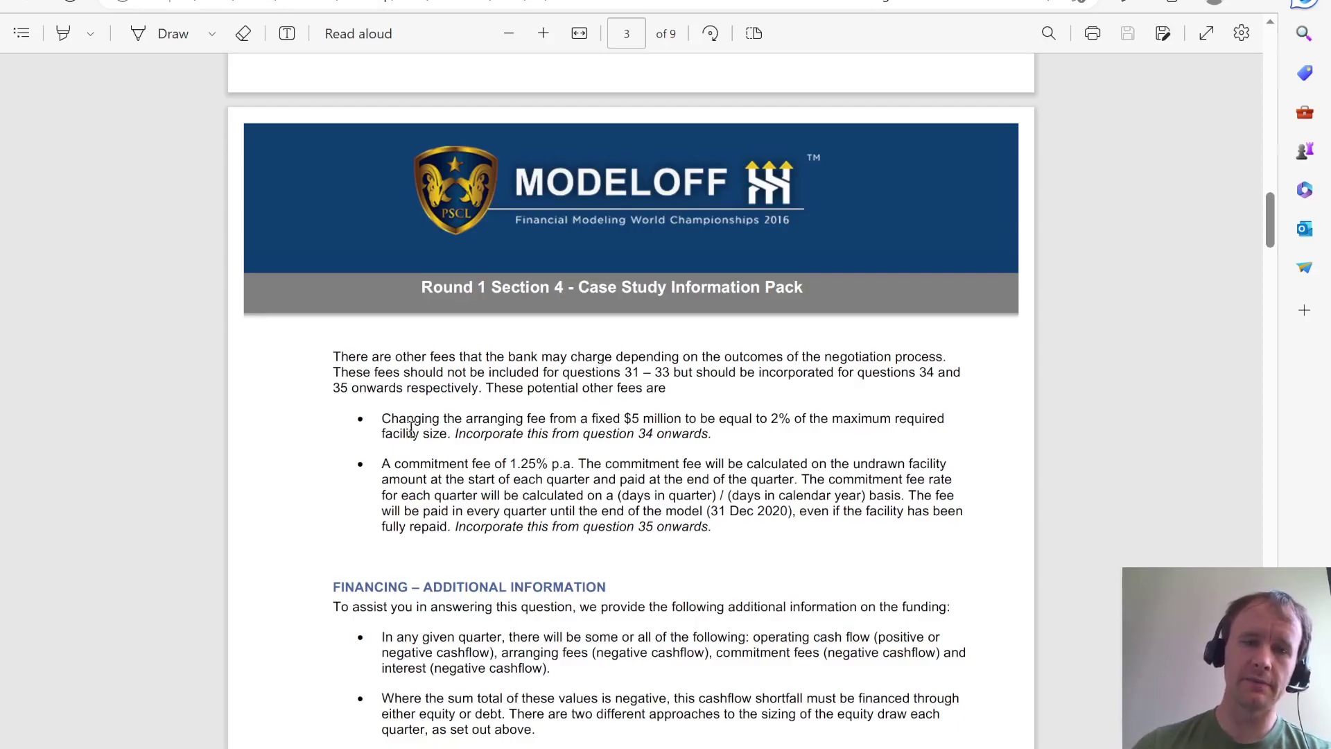
left_click_drag(383, 419, 738, 446)
left_click(739, 447)
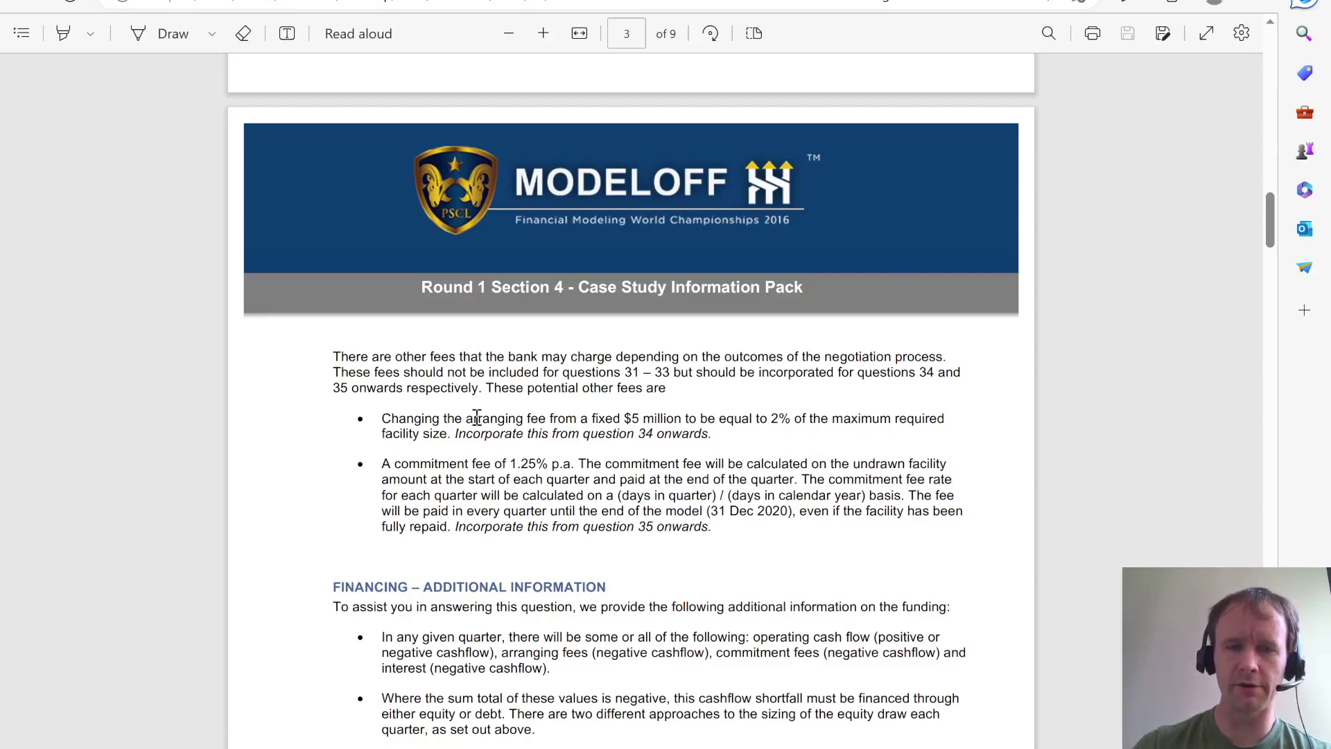
scroll(546, 413, "down", 1)
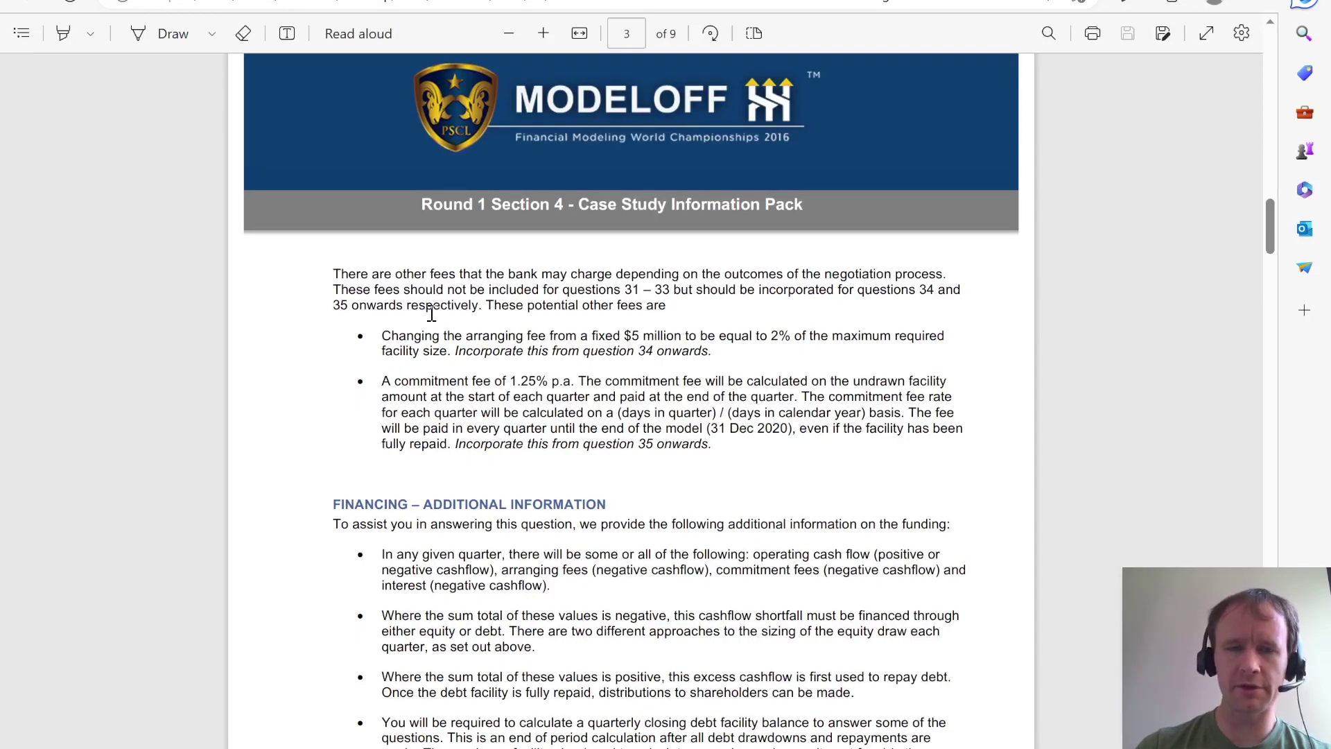
scroll(461, 362, "down", 1)
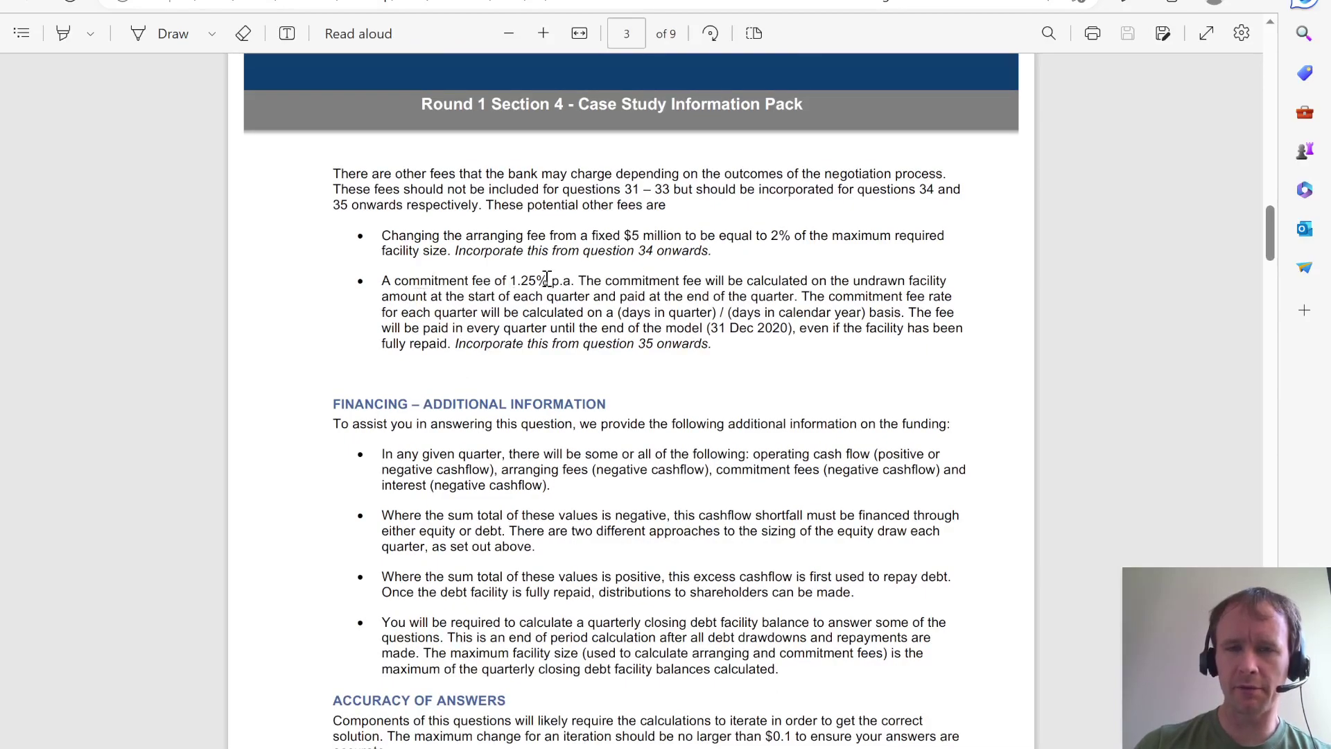
left_click_drag(622, 312, 842, 328)
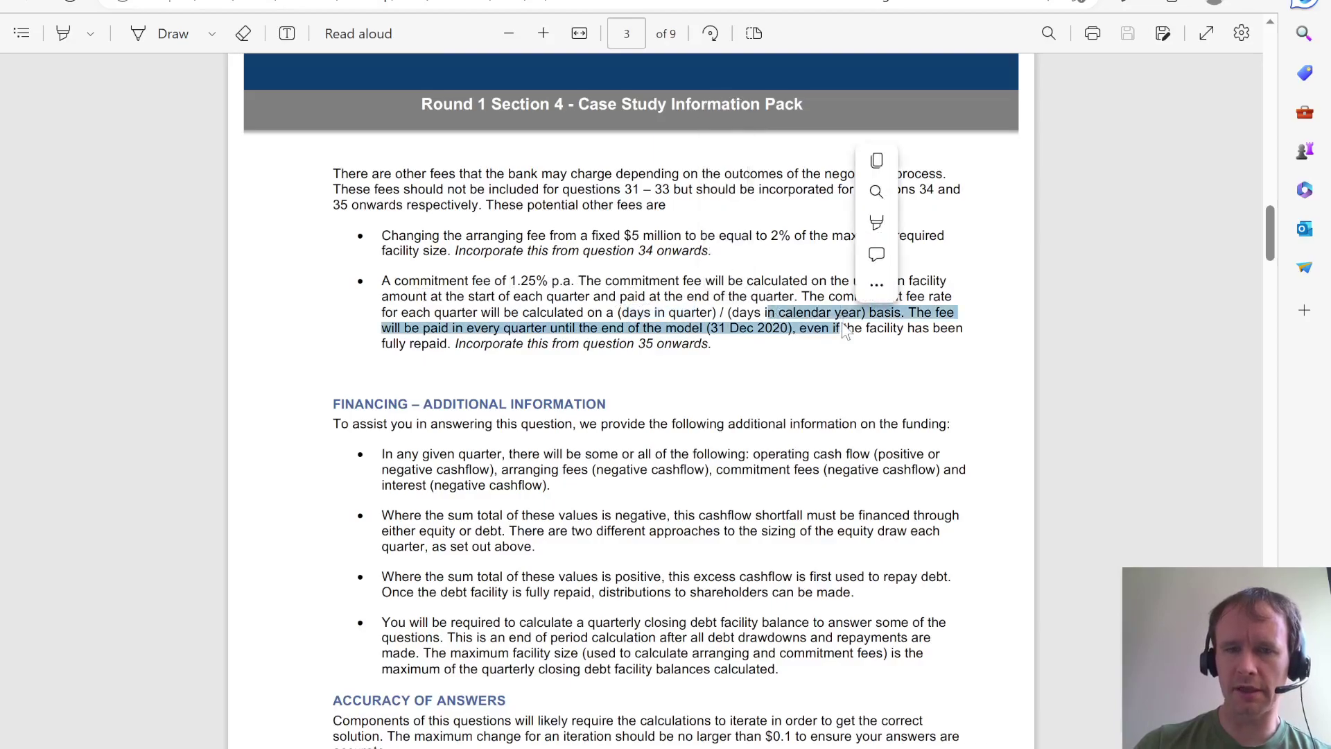
left_click(523, 272)
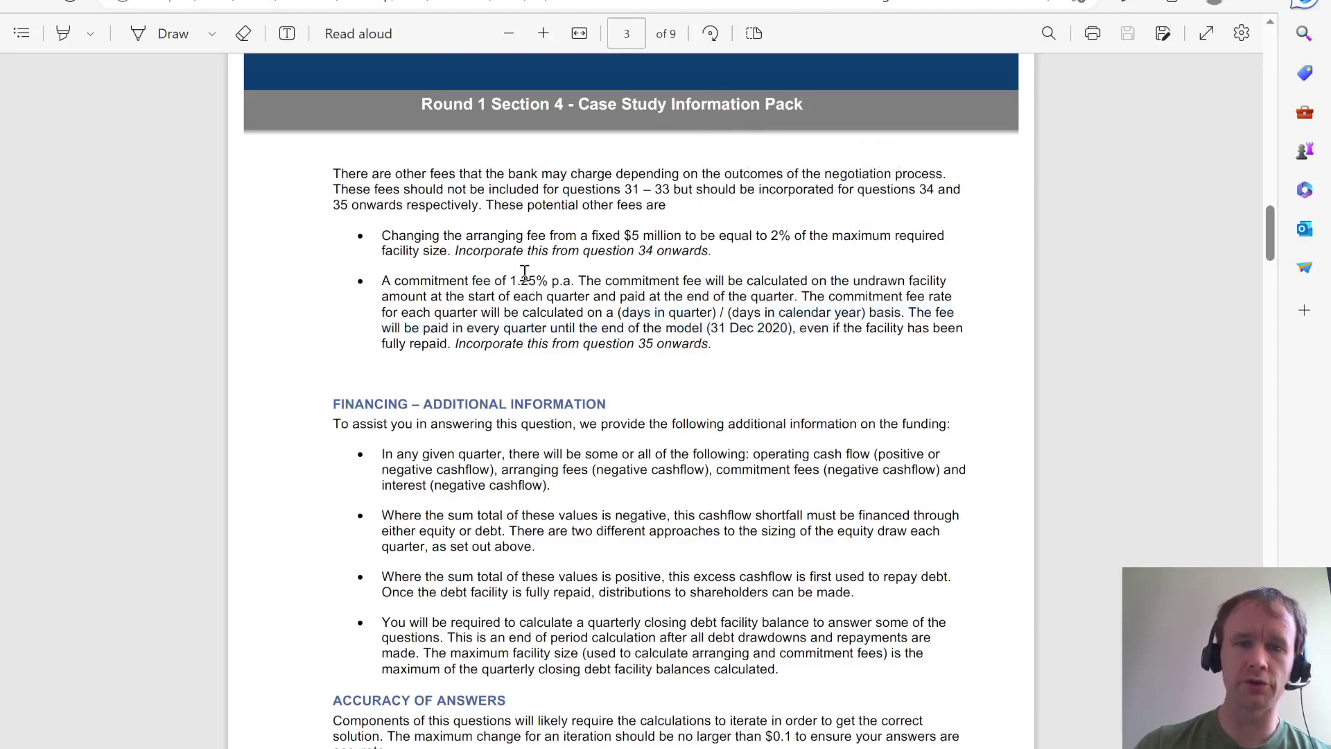
scroll(544, 320, "down", 1)
scroll(544, 320, "down", 1)
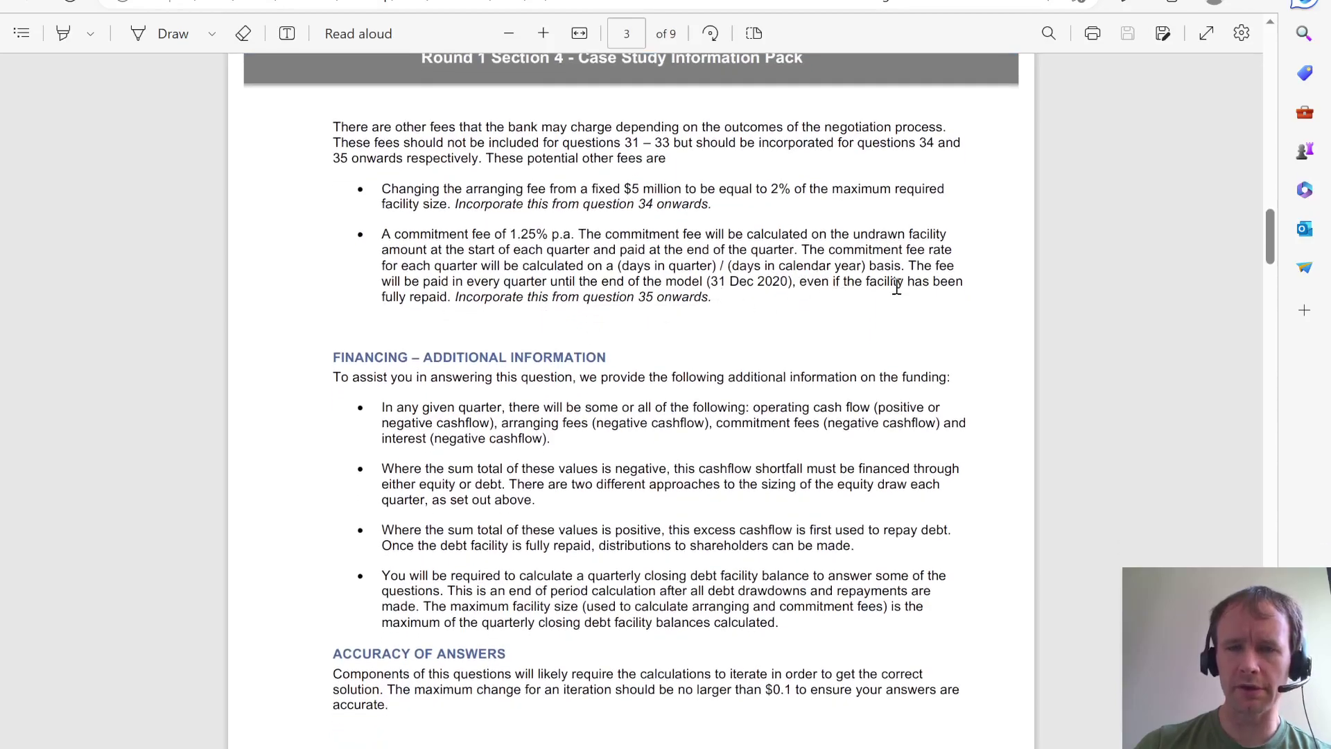
Read the additional financing information, the accuracy requirements and the answer instructions for Questions 31 to 40.
scroll(523, 305, "down", 3)
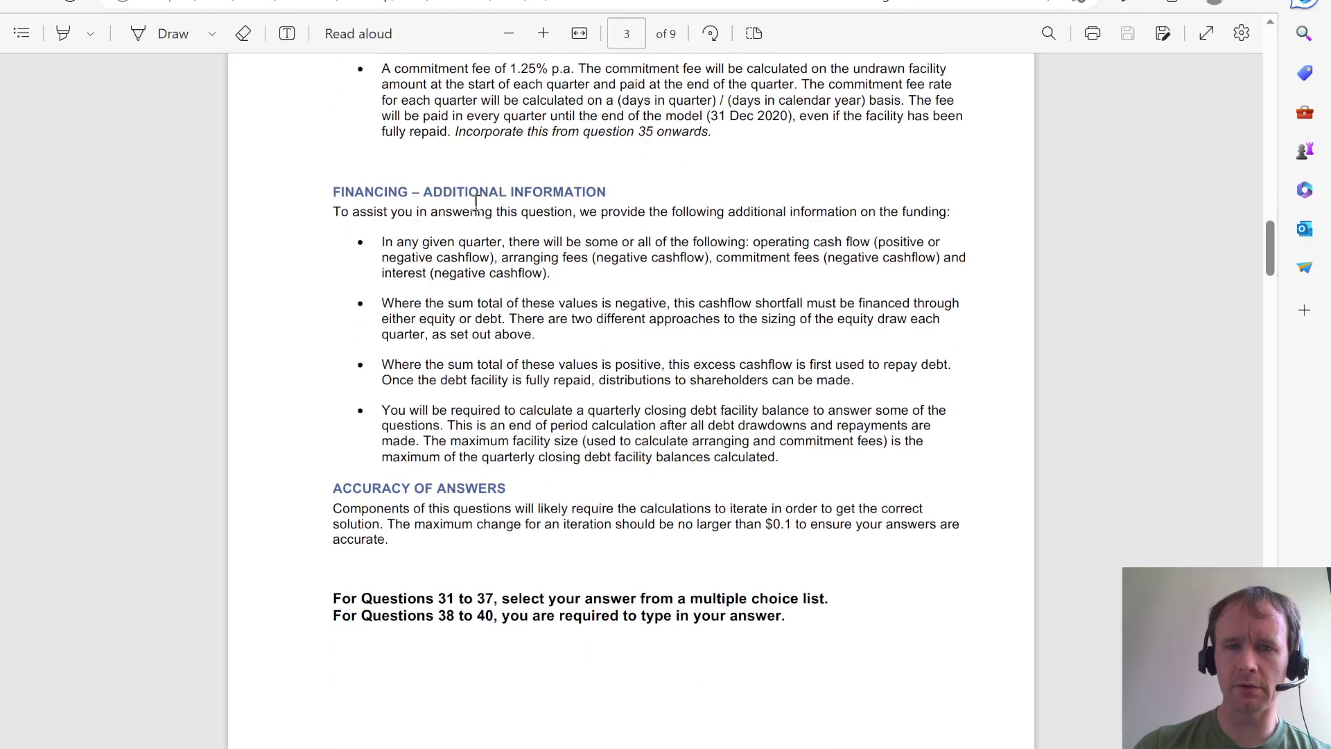
scroll(475, 202, "down", 1)
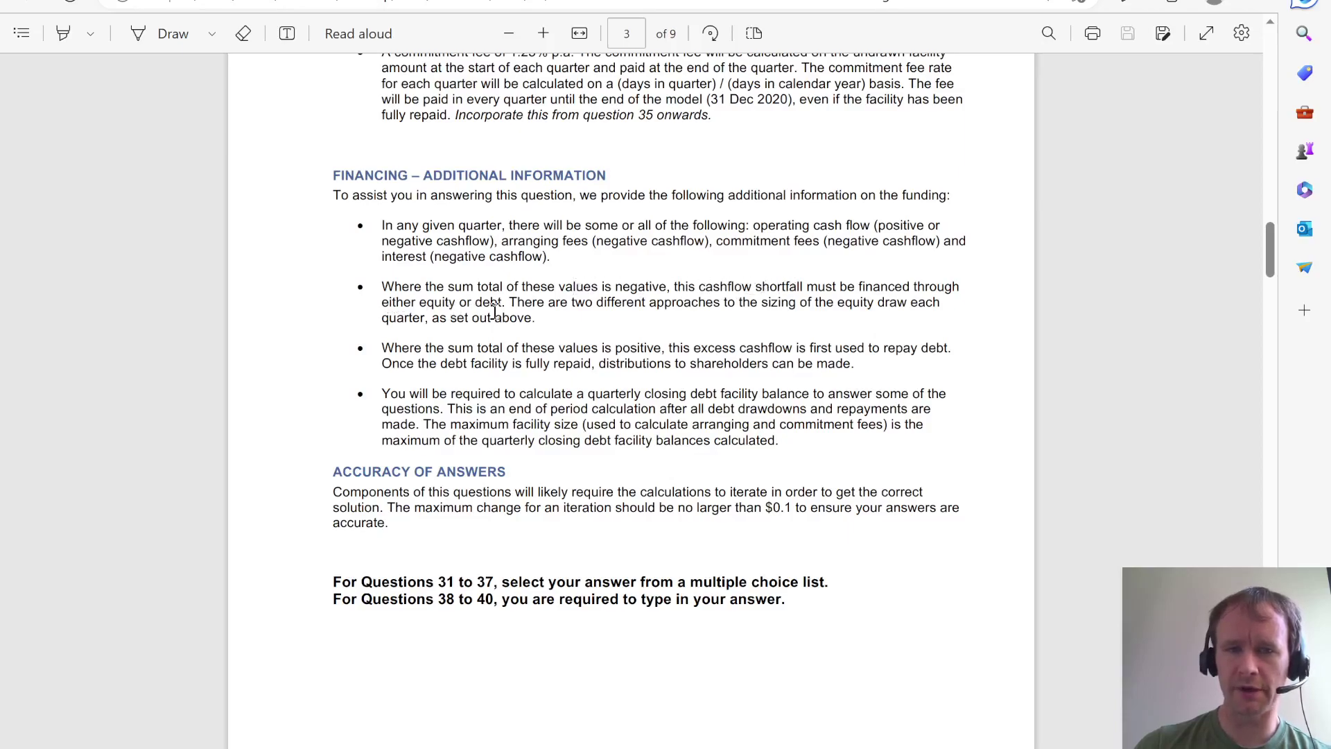
scroll(567, 306, "down", 2)
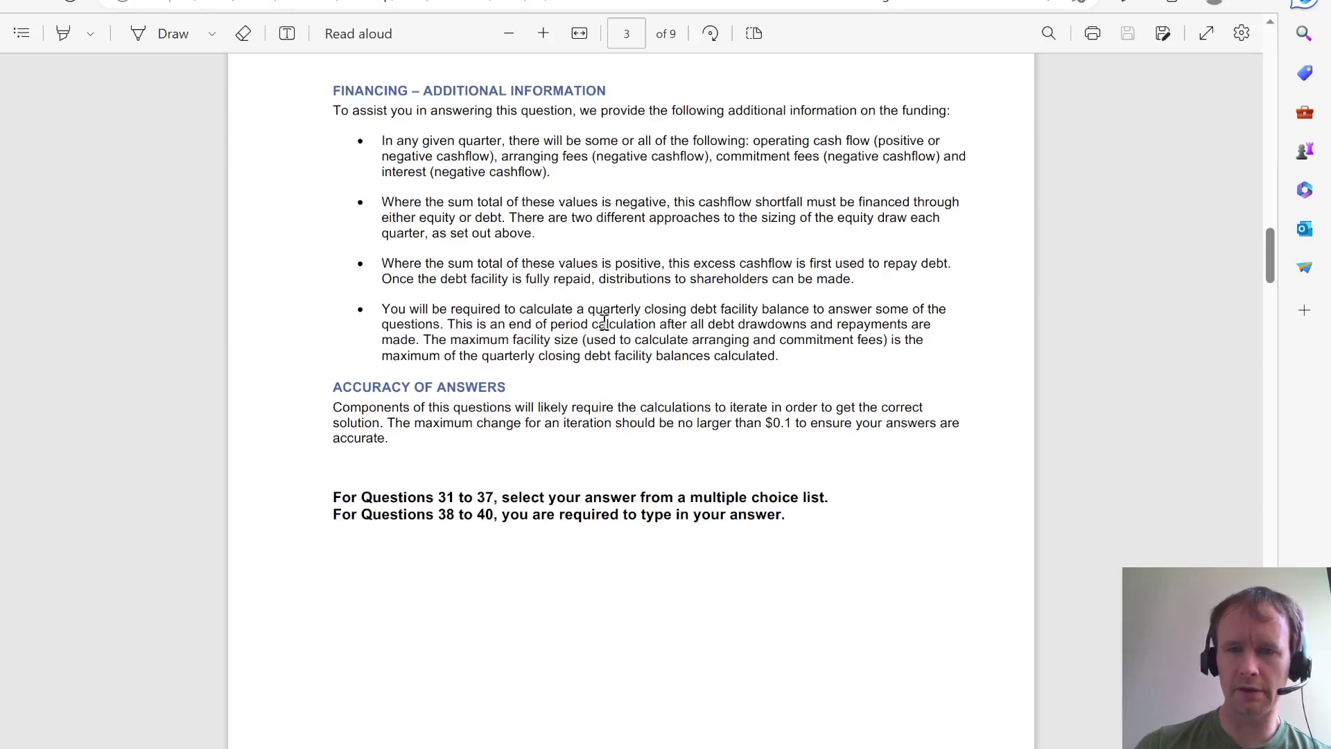
scroll(529, 331, "down", 1)
scroll(529, 330, "up", 2)
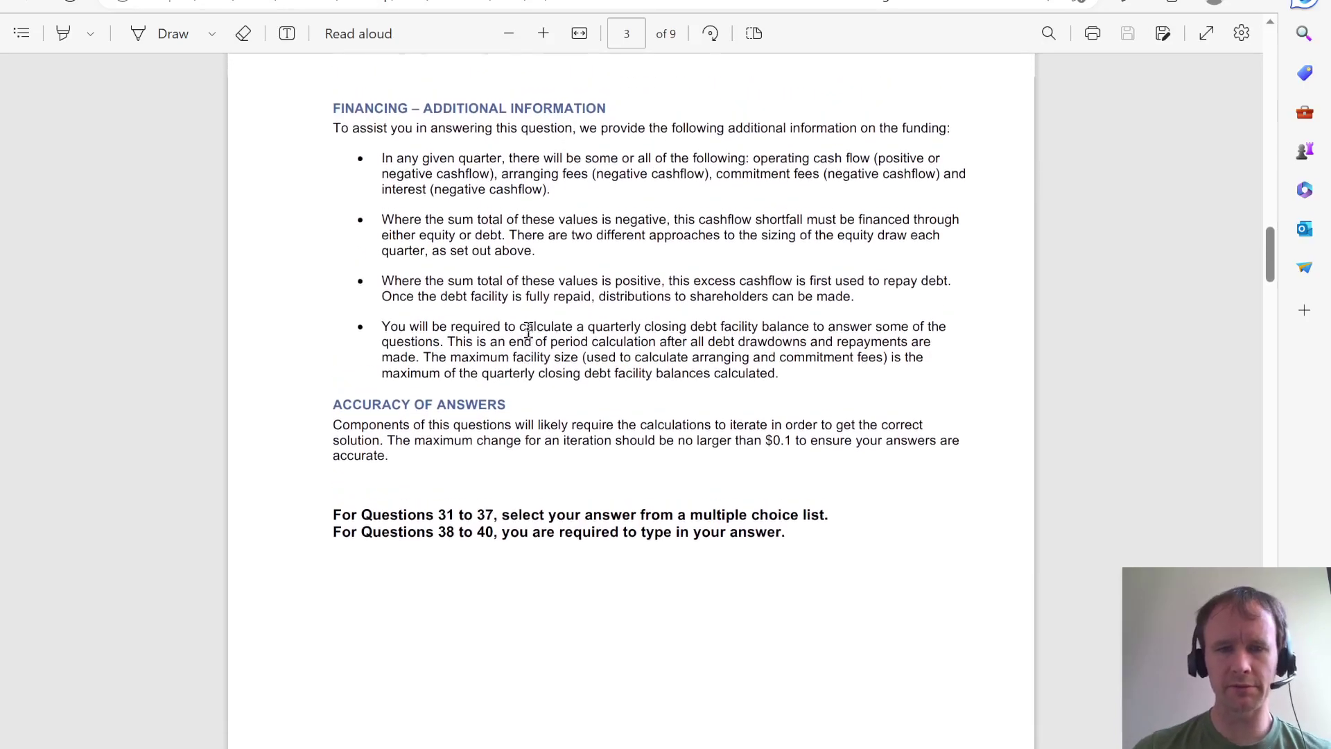
Switch to the Excel workbook and review the Assumptions sheet's construction, sales, cost and financing inputs.
key("alt+Tab")
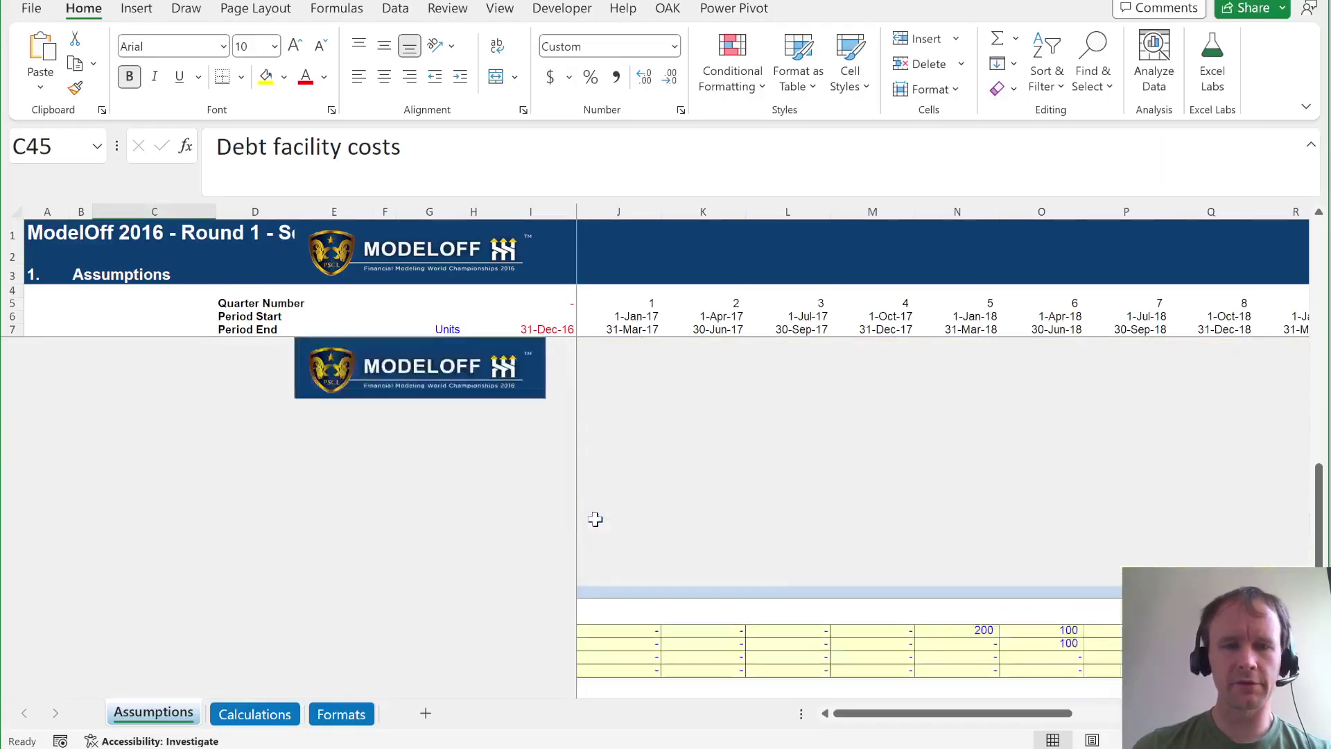
scroll(595, 519, "down", 2)
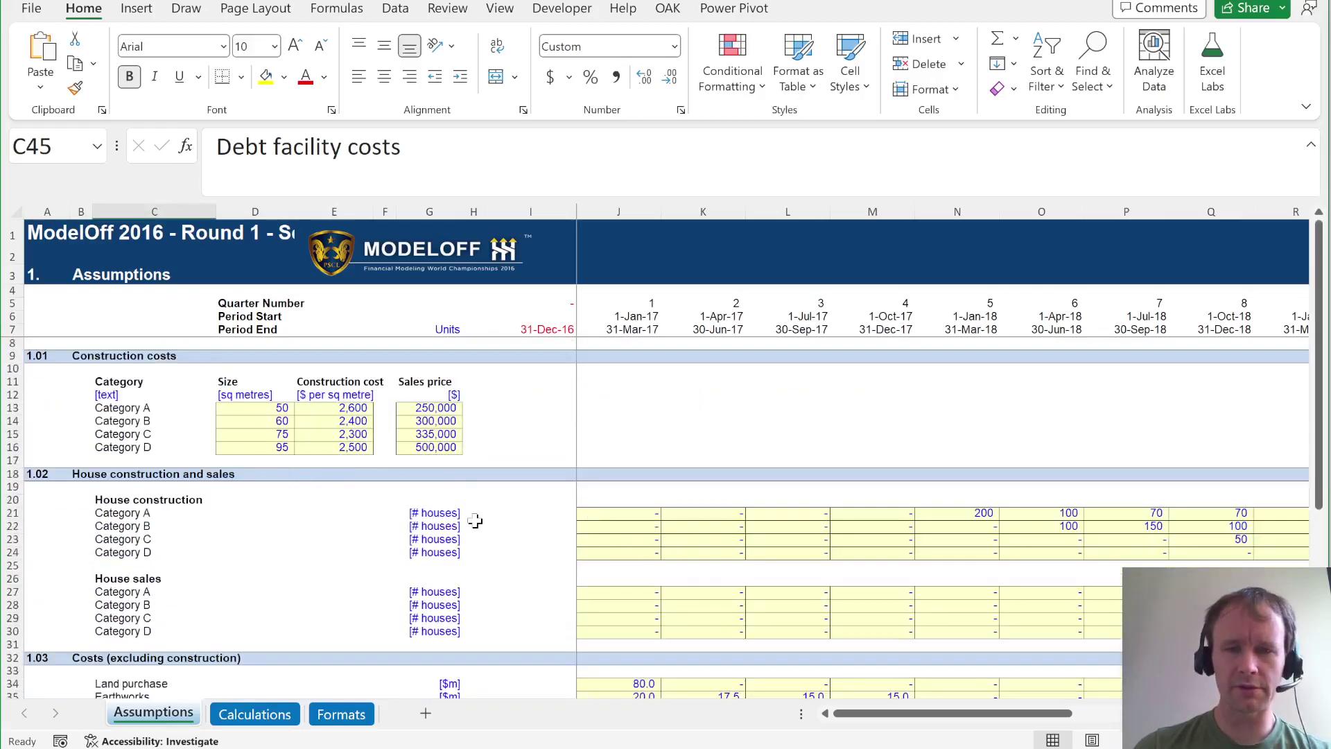
scroll(476, 520, "down", 6)
scroll(475, 520, "down", 3)
scroll(475, 520, "up", 5)
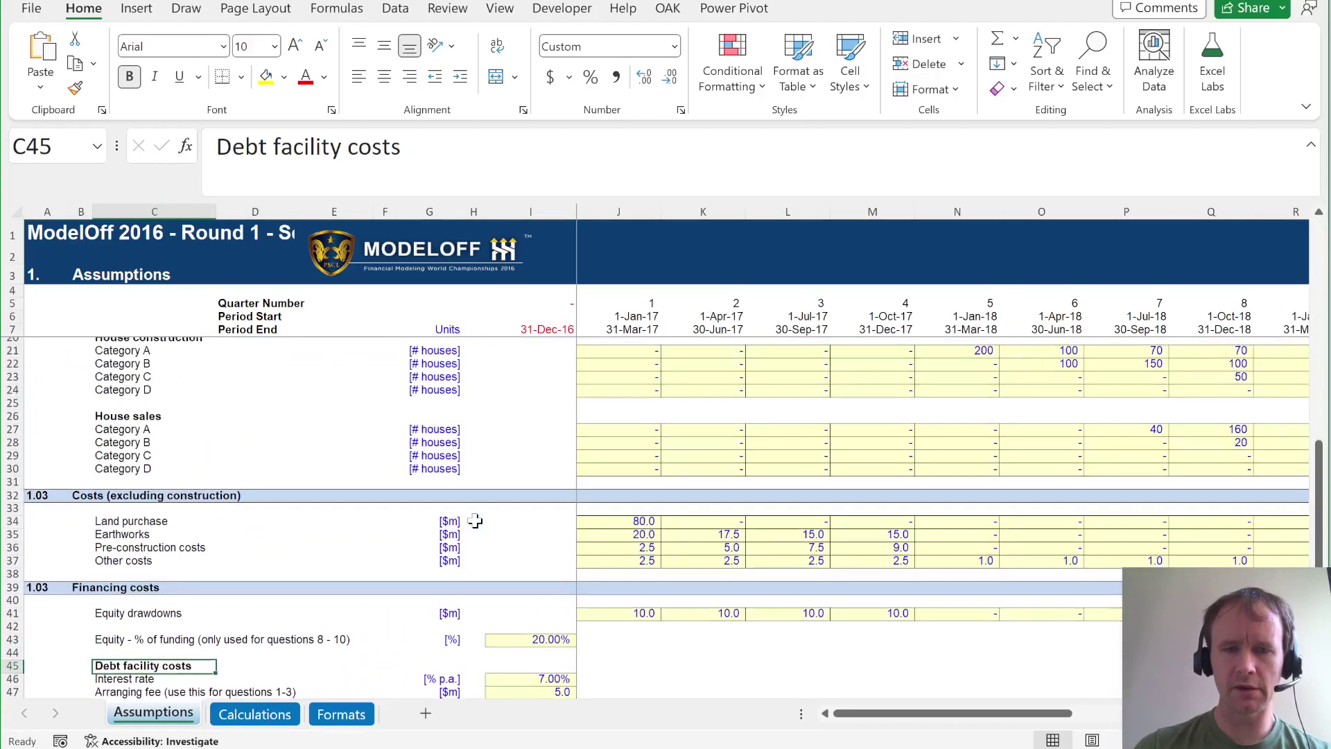
scroll(475, 520, "down", 3)
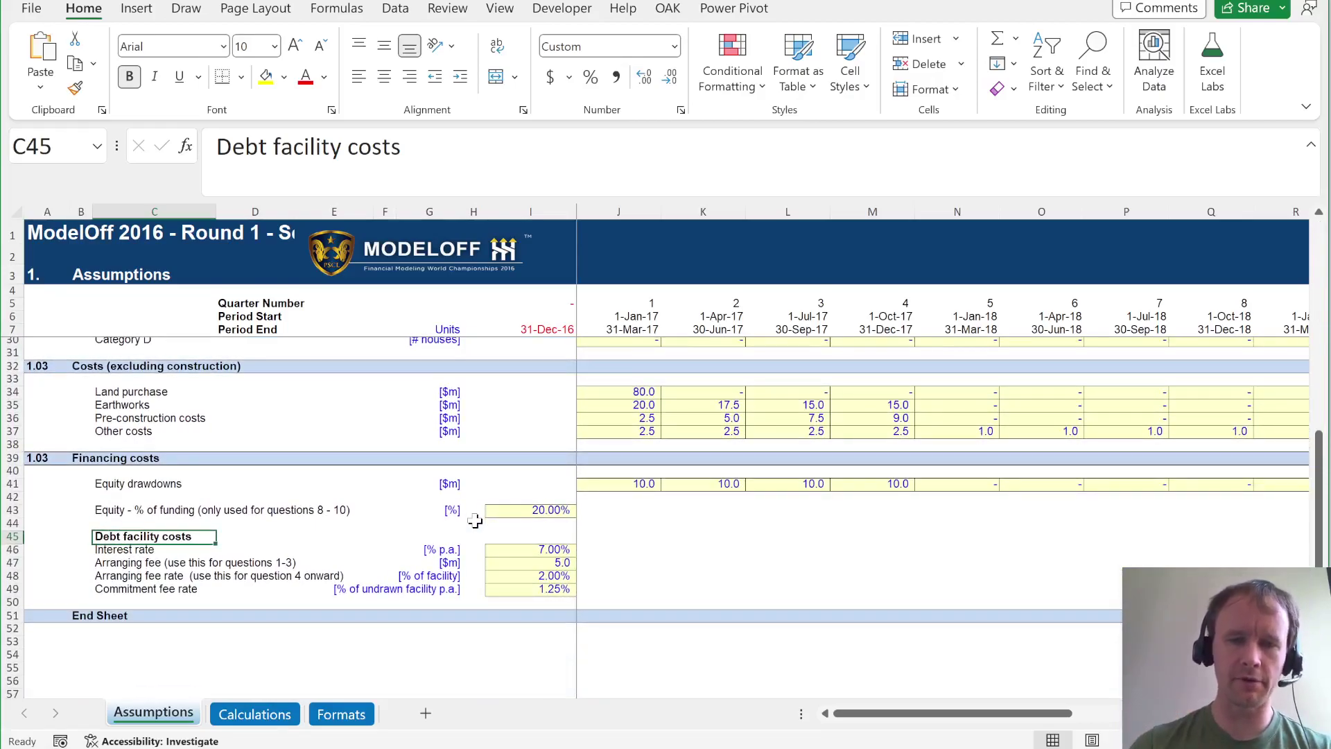
key("alt+Tab")
key("alt+Tab")
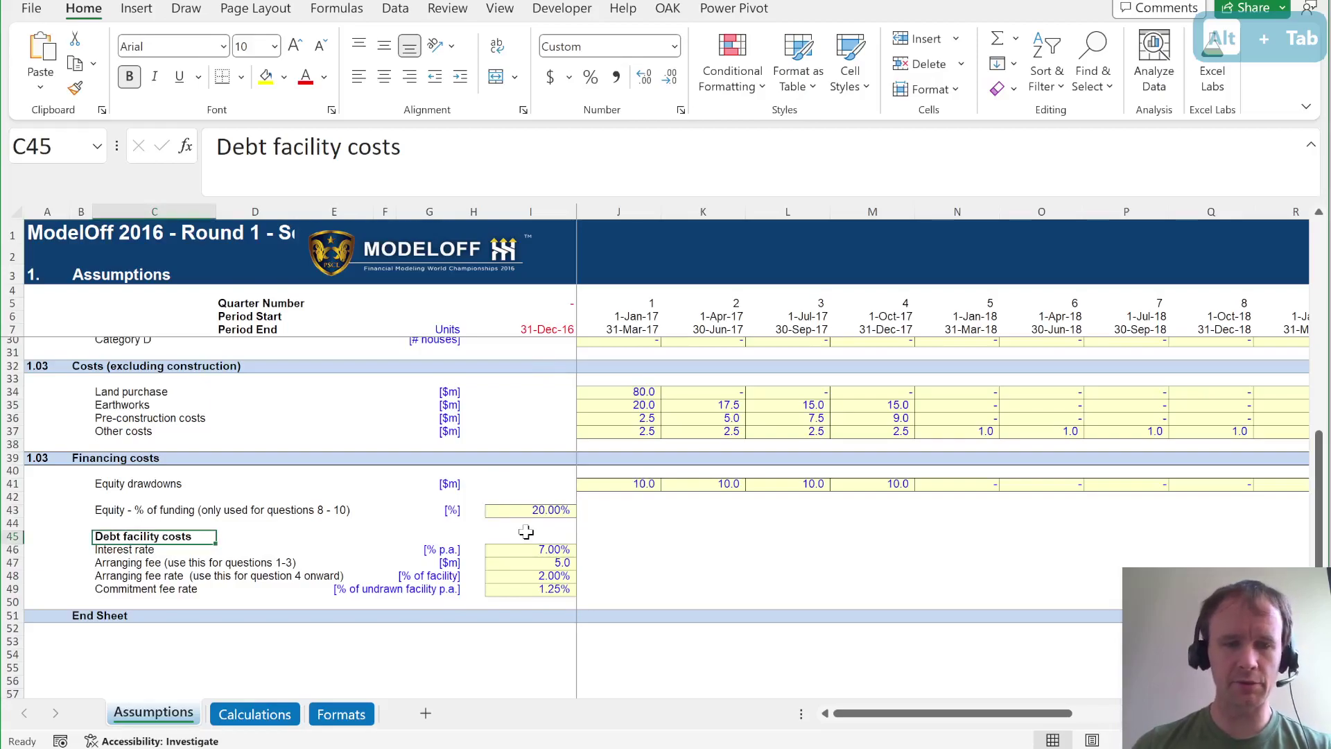
Insert two rows above the Debt facility costs heading and label the first one "Equity draw type" in column C.
key("alt+i")
key("r")
key("F4")
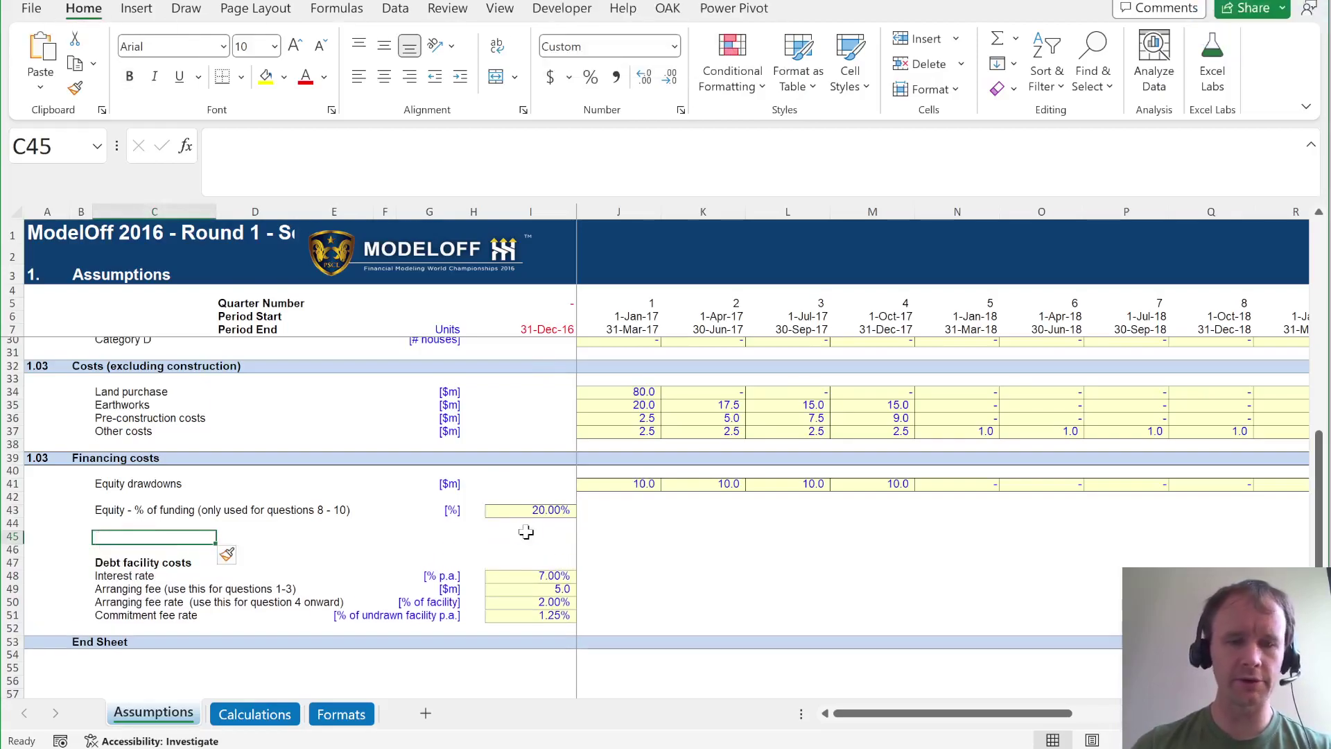
type("Equity")
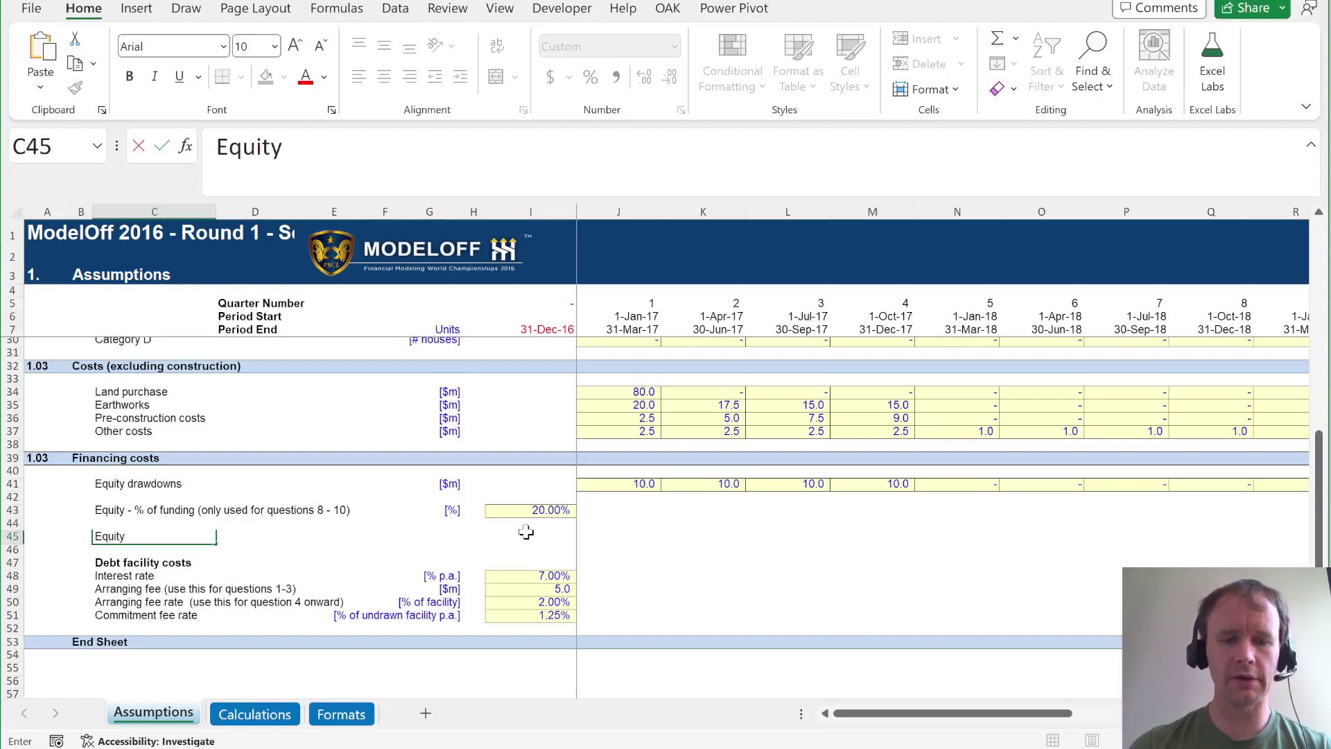
type(" draw type")
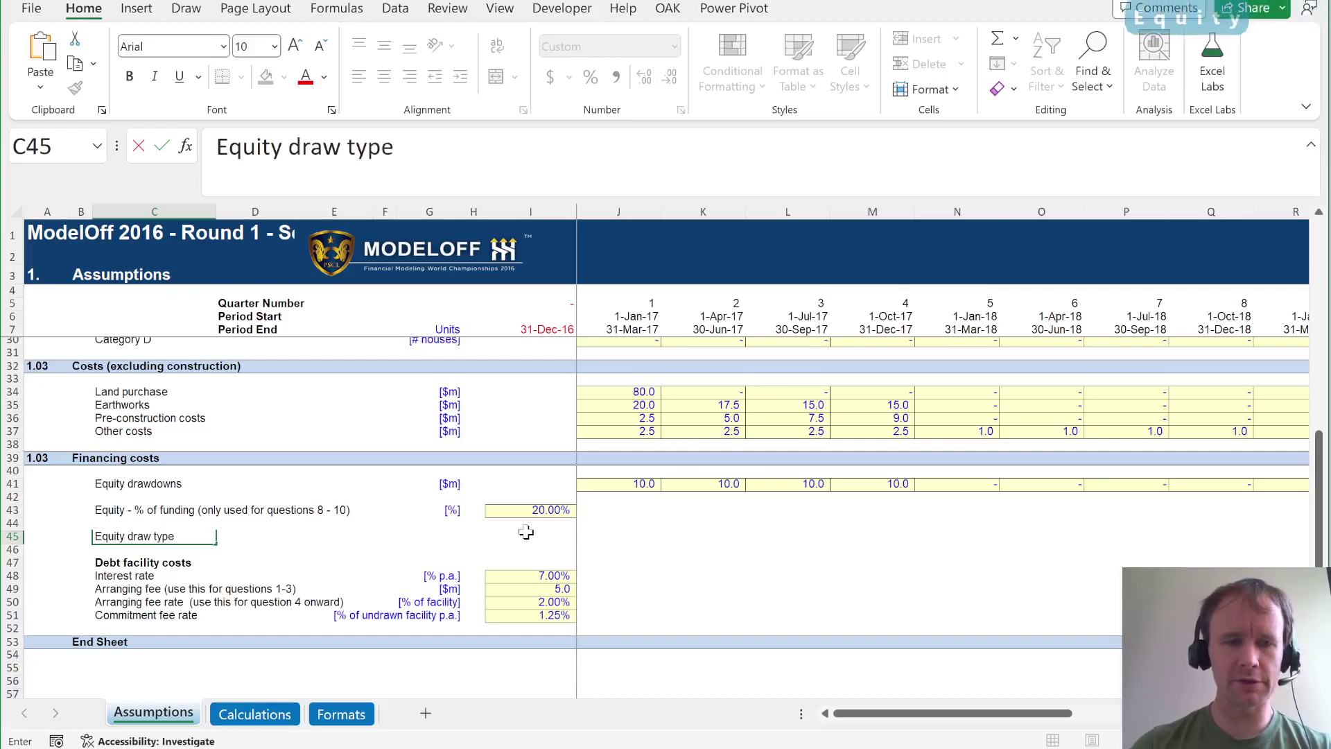
Copy the interest rate's unit cell to the Equity draw type row and change its text to [#].
key("Tab")
key("Tab")
key("Tab")
key("Right")
key("Down")
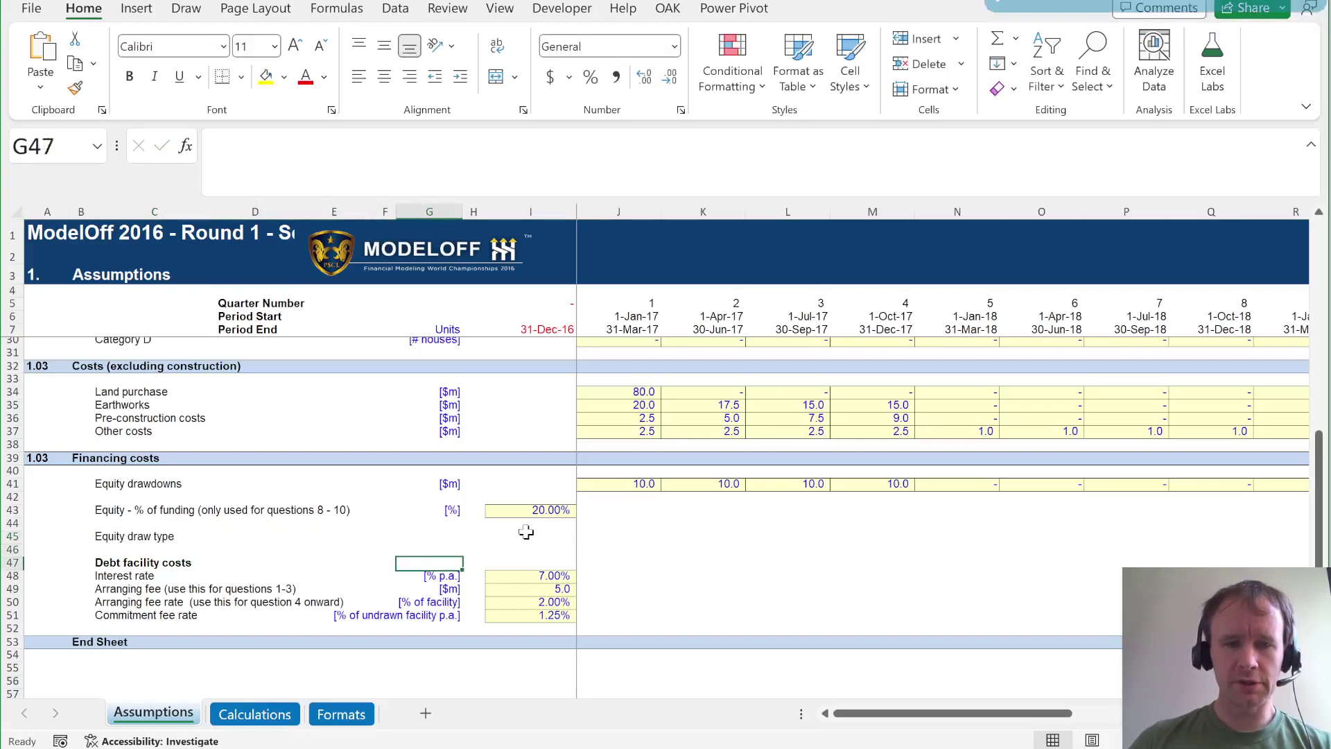
key("Down")
key("Down")
key("ctrl+c")
key("Up")
key("Up")
key("Up")
key("ctrl+v")
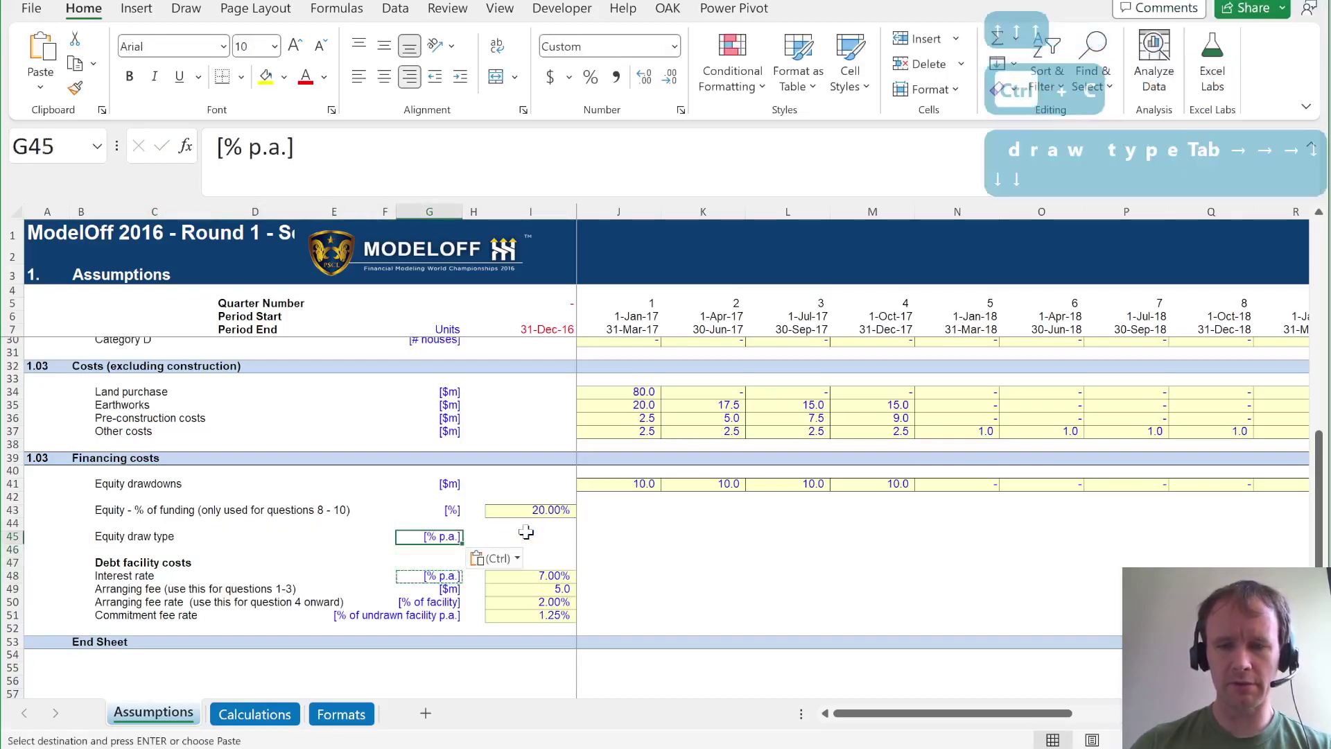
type("[#]")
Copy the first equity drawdown cell into the Equity draw type row at I45 and set its value to 1.
key("Tab")
key("Tab")
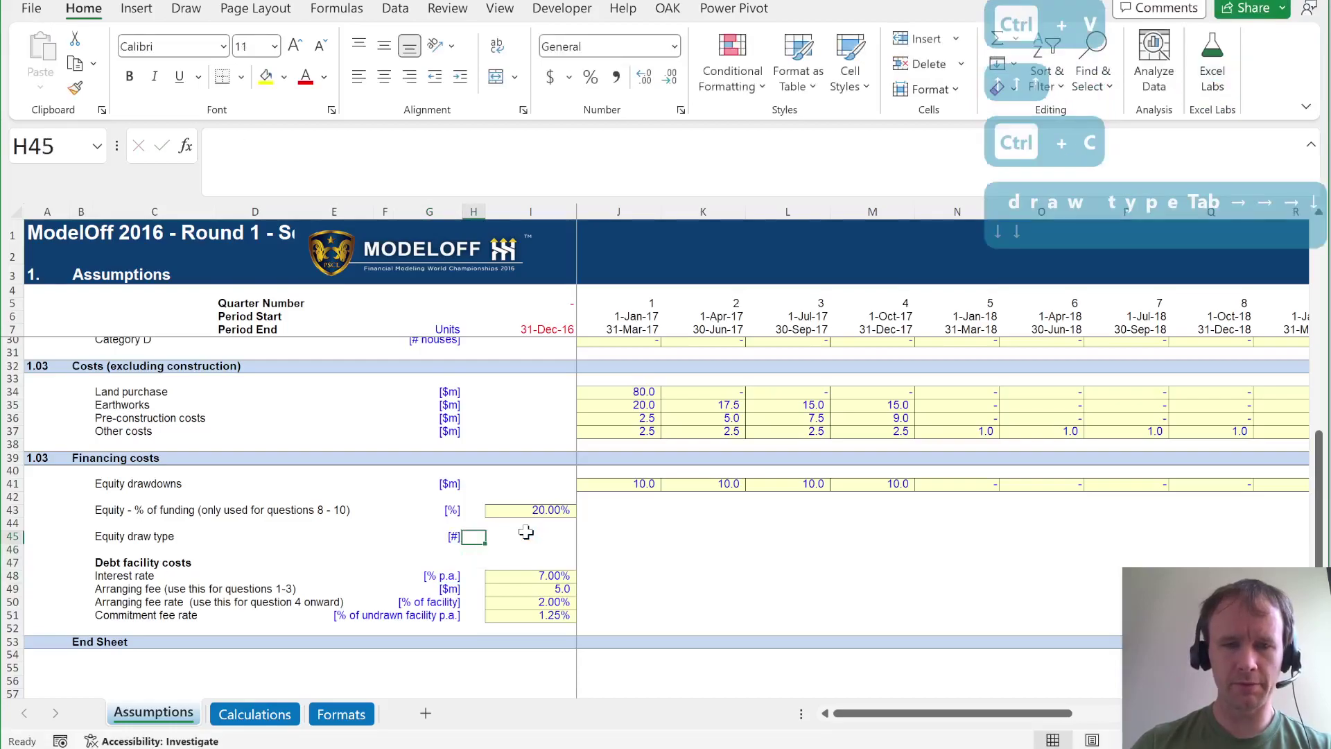
key("Up")
key("Right")
key("Up")
key("Up")
key("Up")
key("ctrl+c")
key("Left")
key("Down")
key("Down")
key("Down")
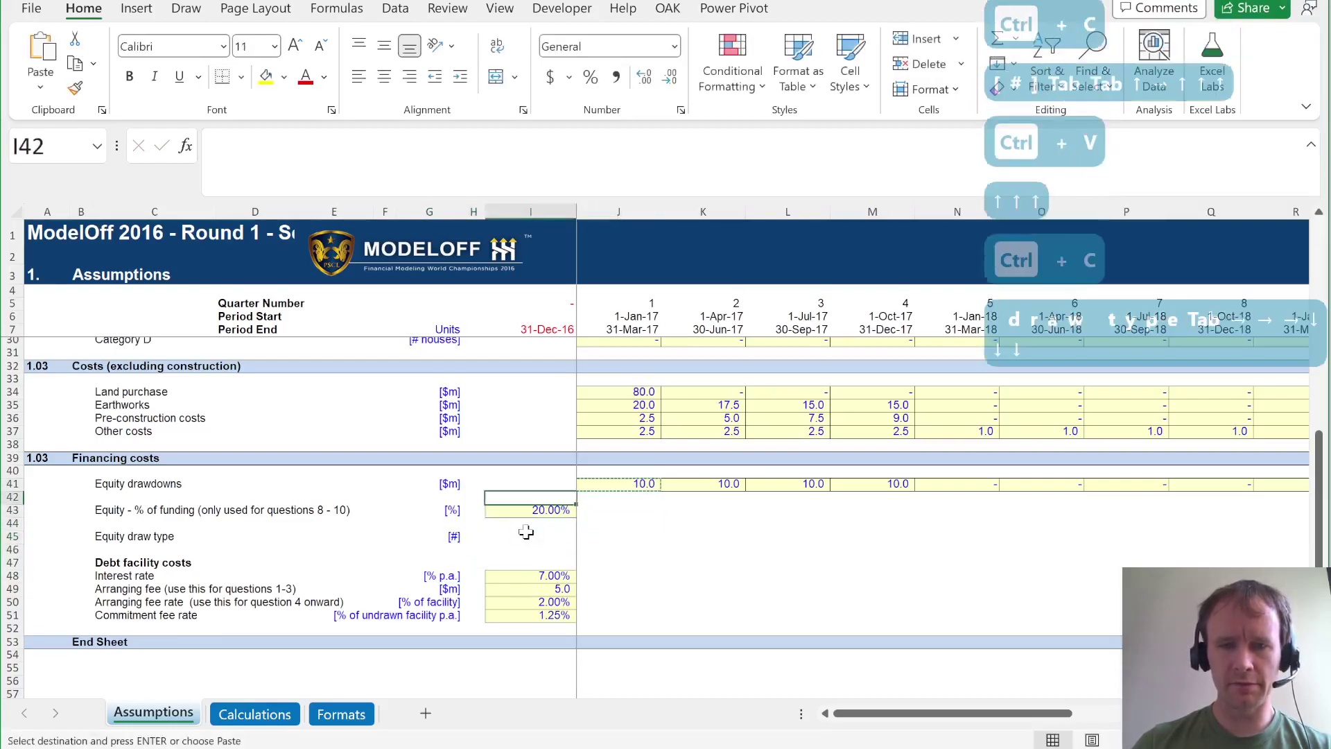
key("Down")
key("ctrl+v")
type("1")
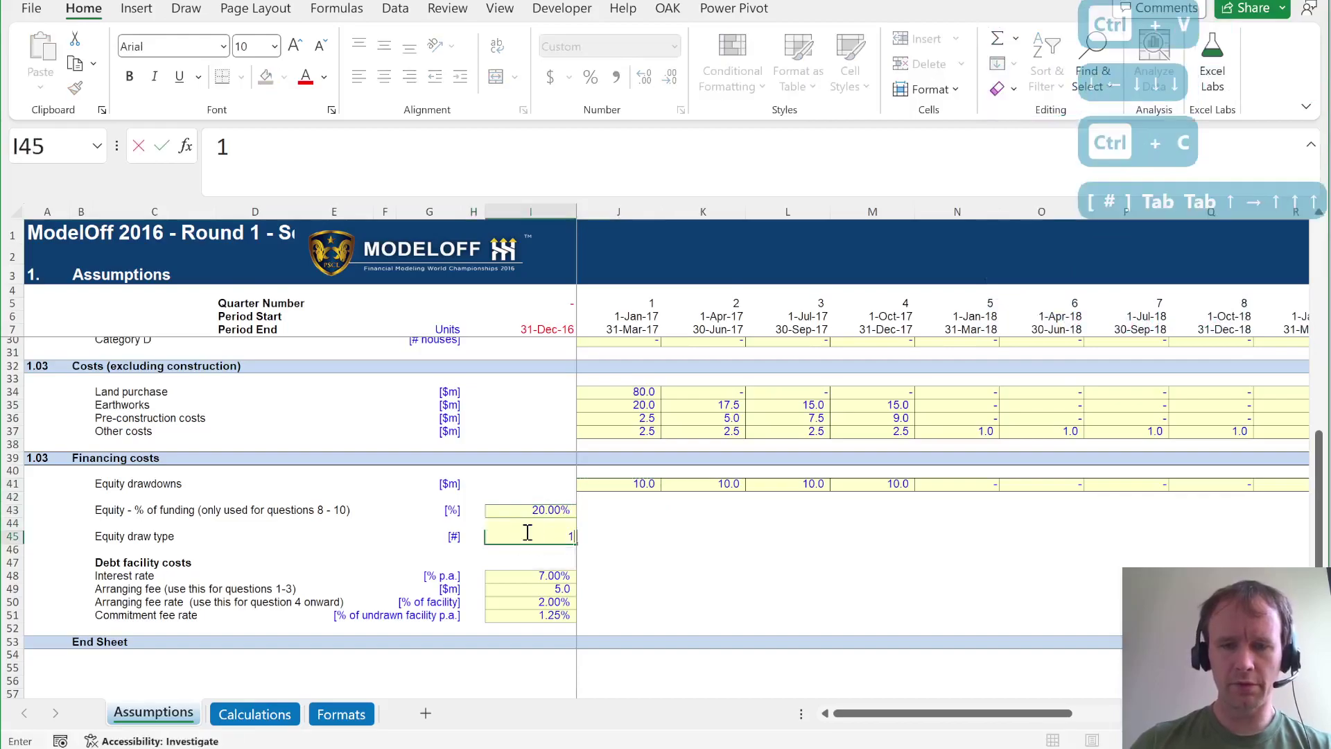
Add the note "← 1 = fixed, 2 = %" beside the Equity draw type input, using the leftwards arrow symbol.
key("Right")
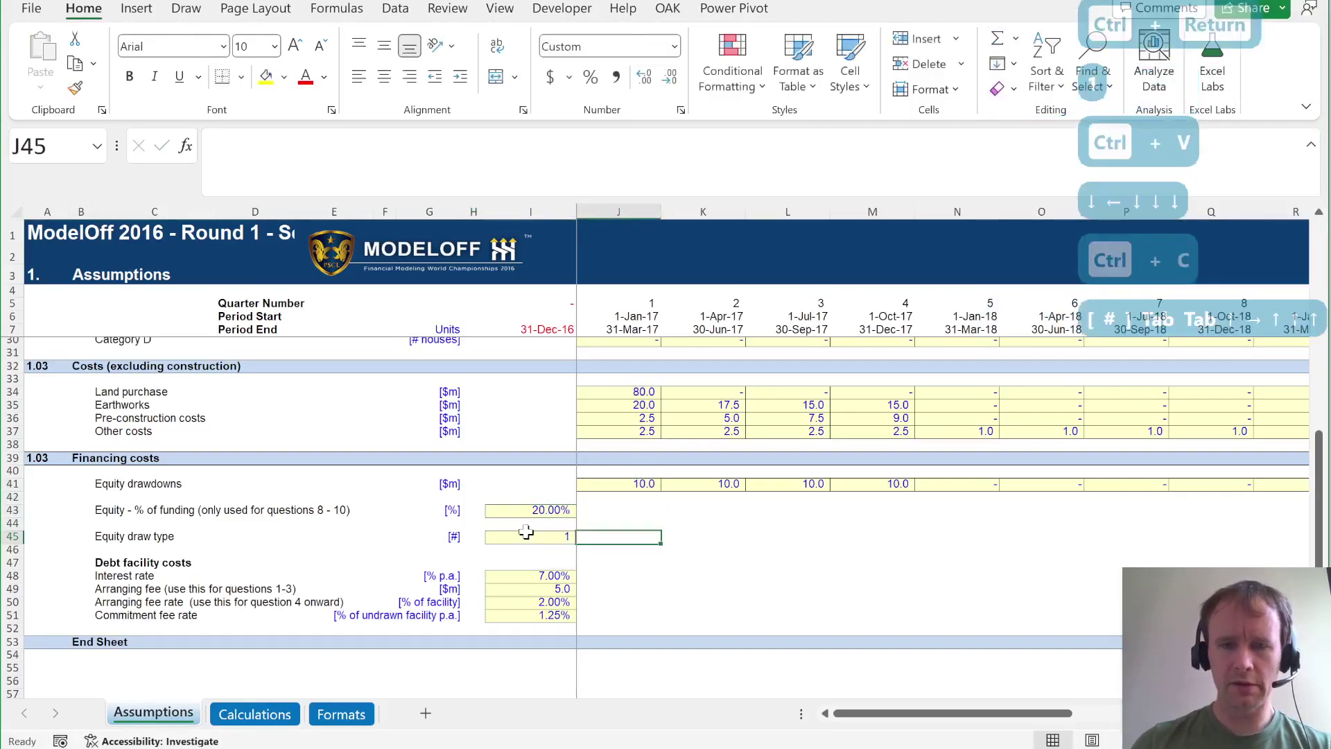
key("alt+n")
key("u")
key("Return")
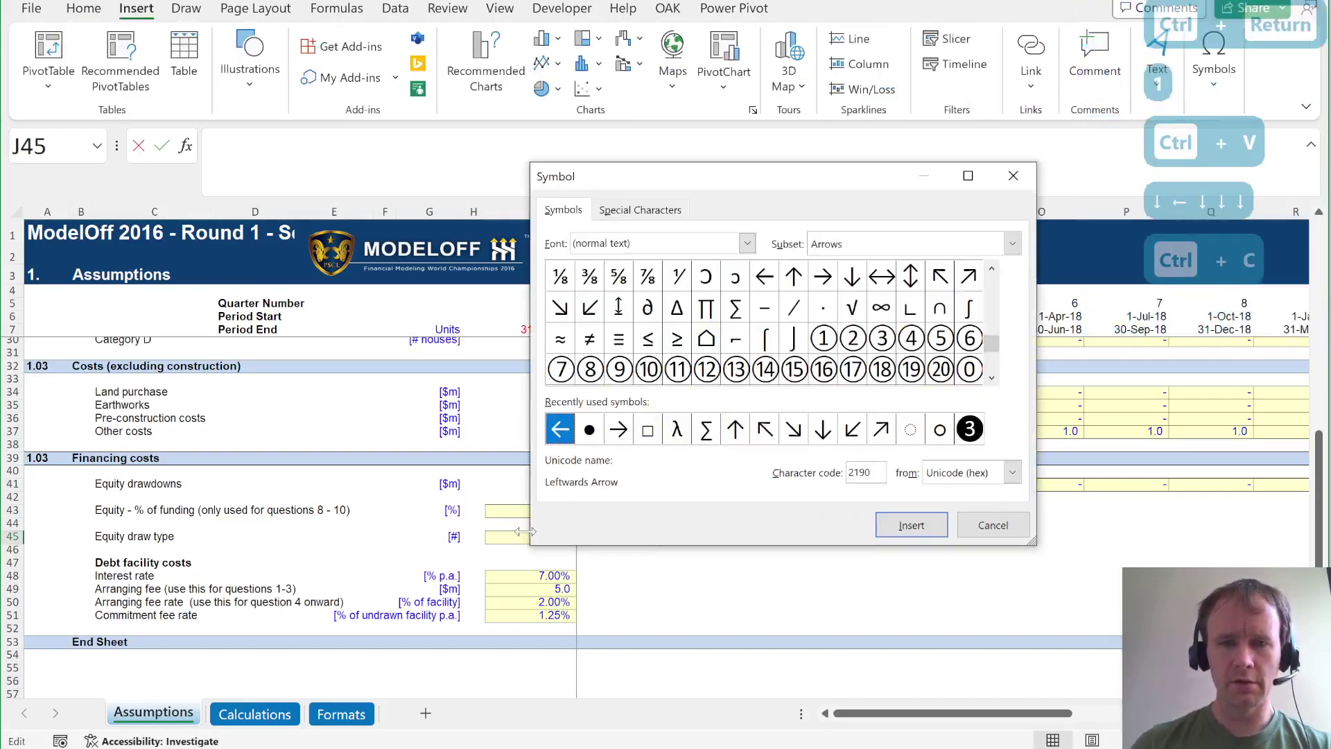
key("Return")
type("1")
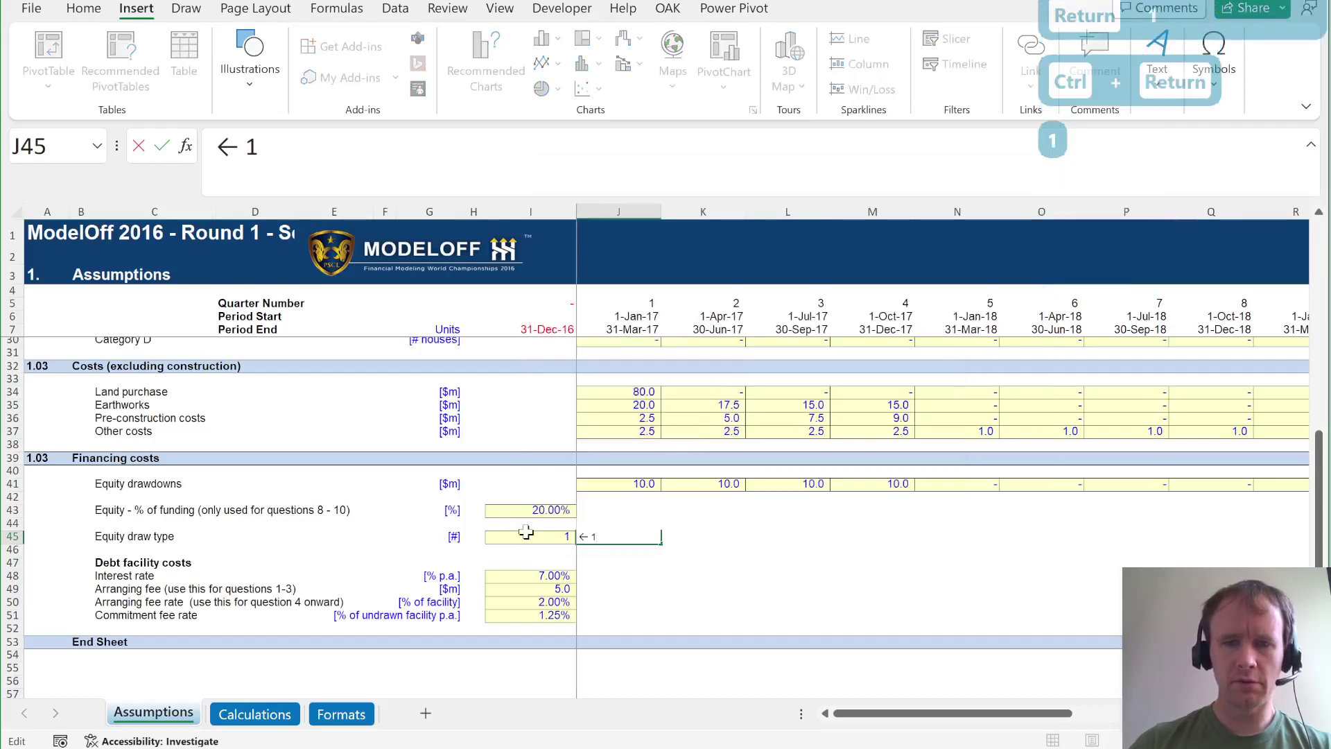
type(" = fixed, 2 = @")
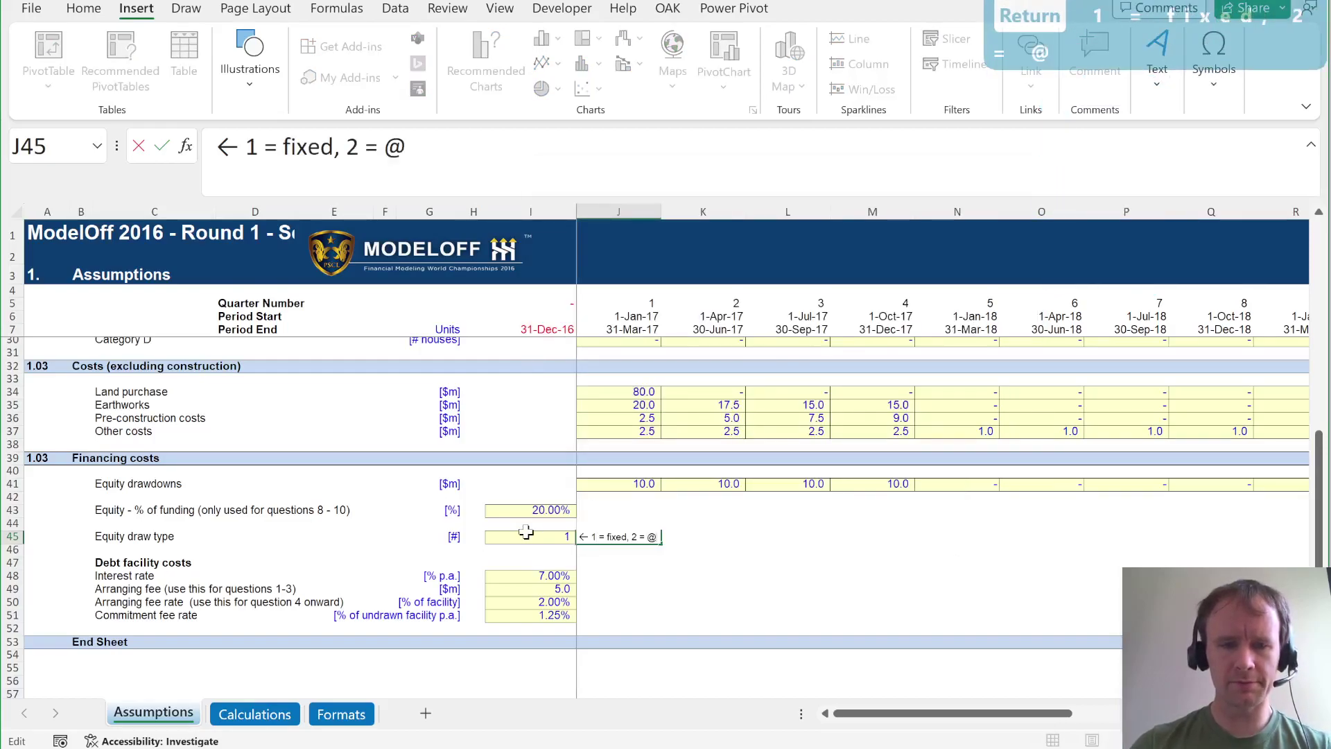
key("BackSpace")
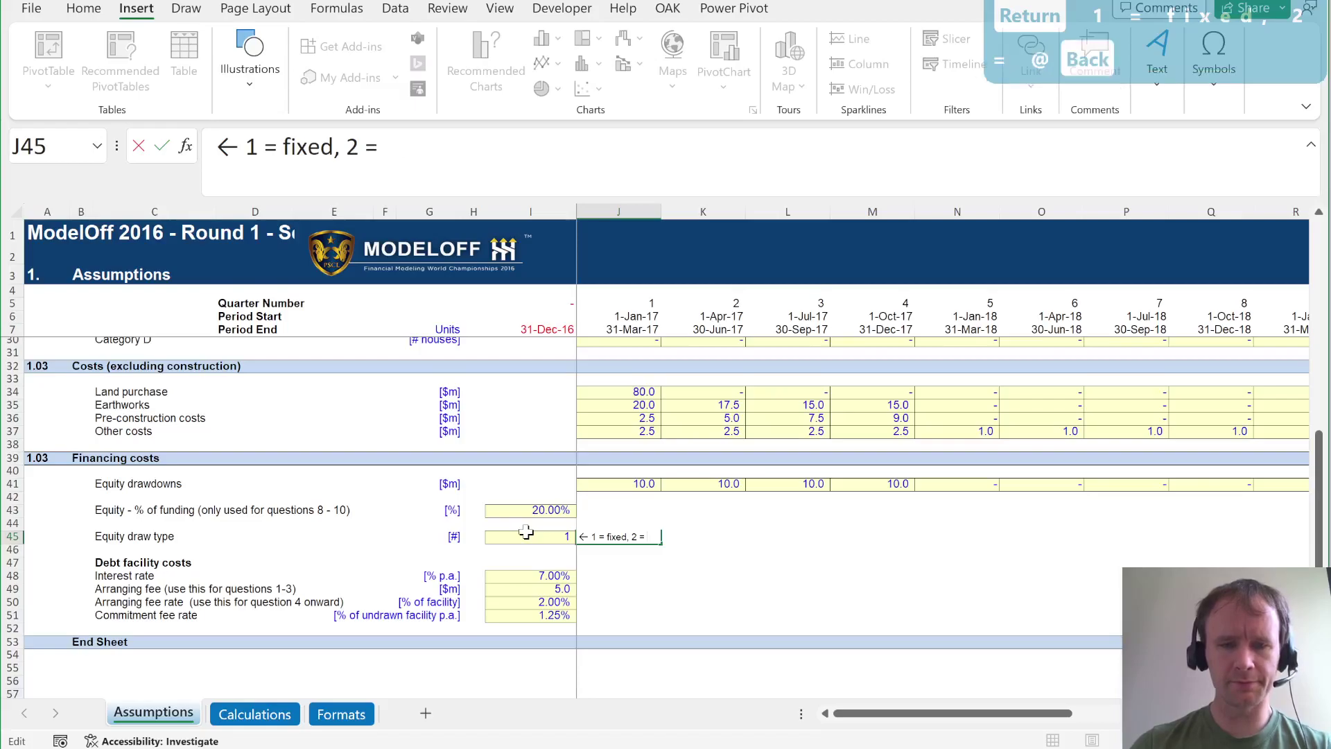
type("%")
key("Return")
Insert a row above Commitment fee rate and label it "Arranging fee type" in column C.
key("Down")
key("Left")
key("Down")
key("Left")
key("Down")
key("Down")
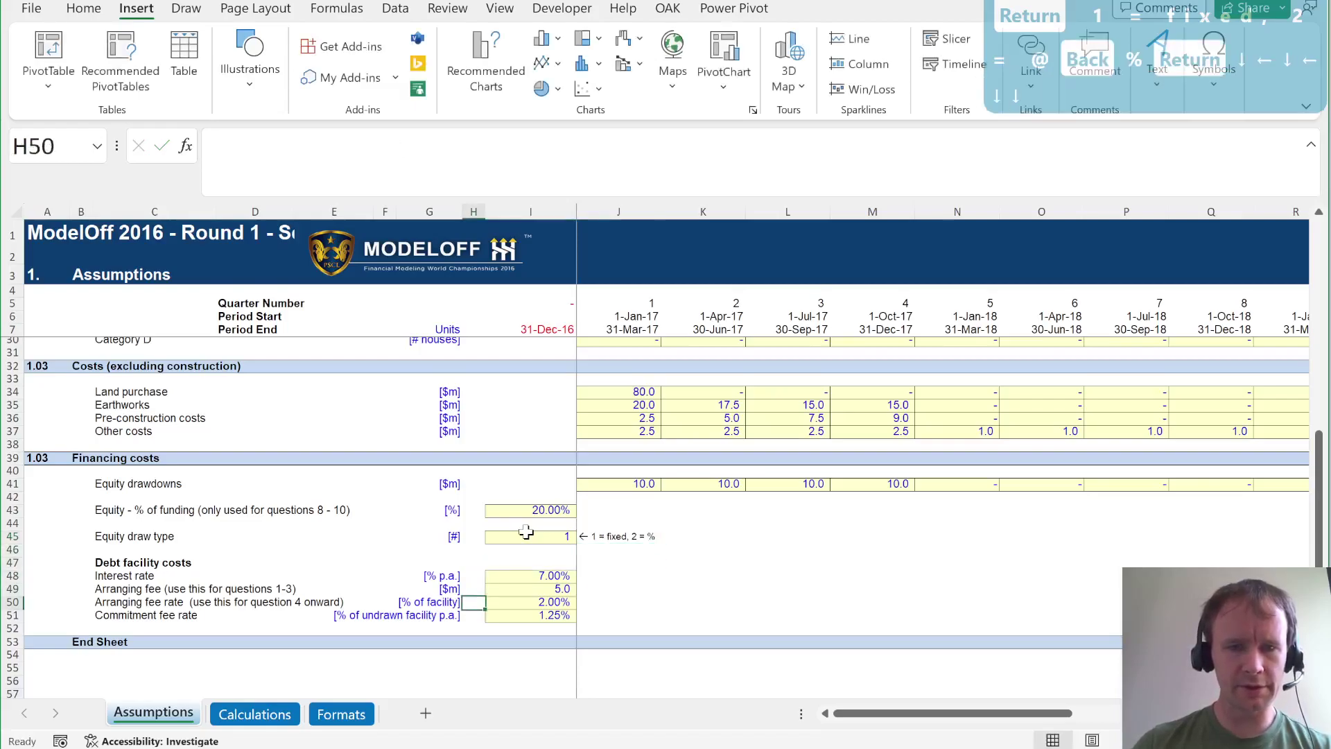
key("Down")
key("Left")
key("alt+i")
key("r")
key("Left")
key("Left")
key("Left")
key("Left")
key("Right")
key("Left")
type("Arr")
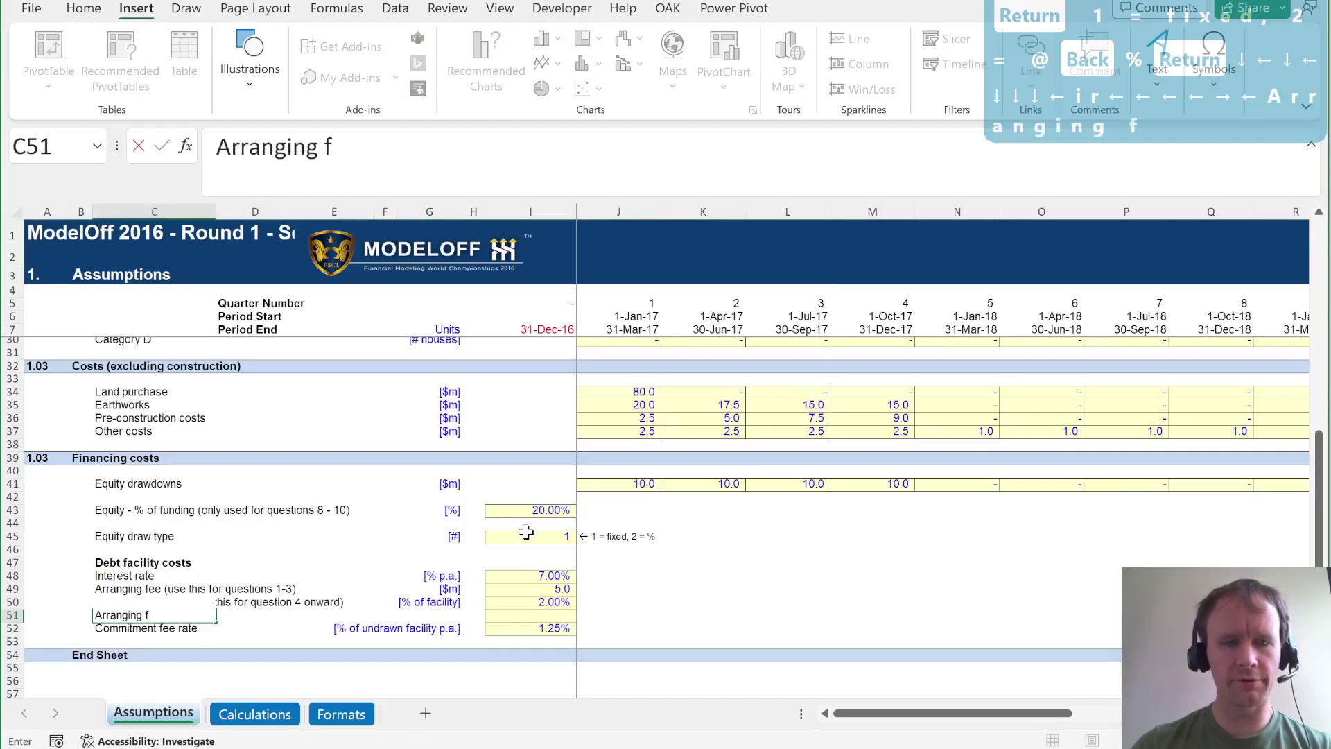
type("anging fee type")
Copy the Equity draw type's unit, input value and note into the Arranging fee type row.
key("Tab")
key("Right")
key("Right")
key("Right")
key("Up")
key("Right")
key("Up")
key("Up")
key("Up")
key("Left")
key("Up")
key("Up")
key("shift+Right")
key("shift+Right")
key("shift+Right")
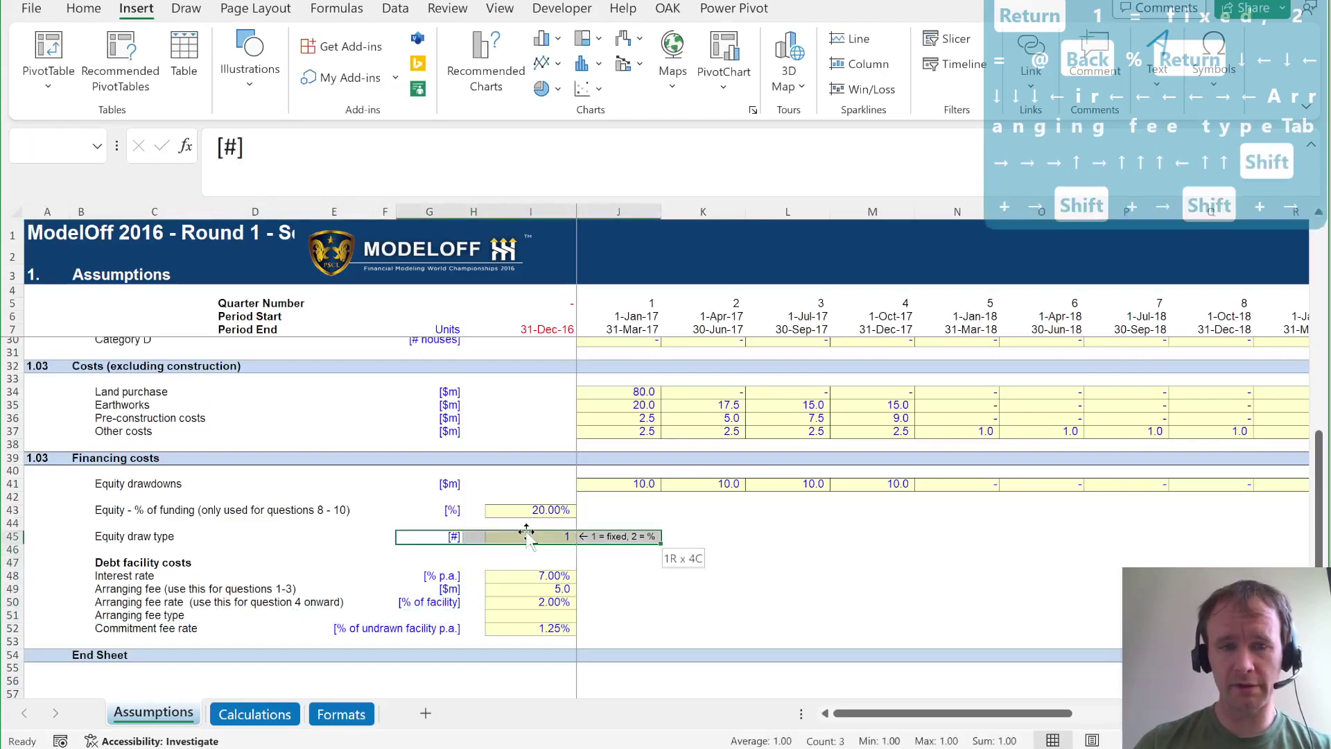
key("ctrl+c")
key("Down")
key("Down")
key("Down")
key("Down")
key("Down")
key("Down")
key("ctrl+v")
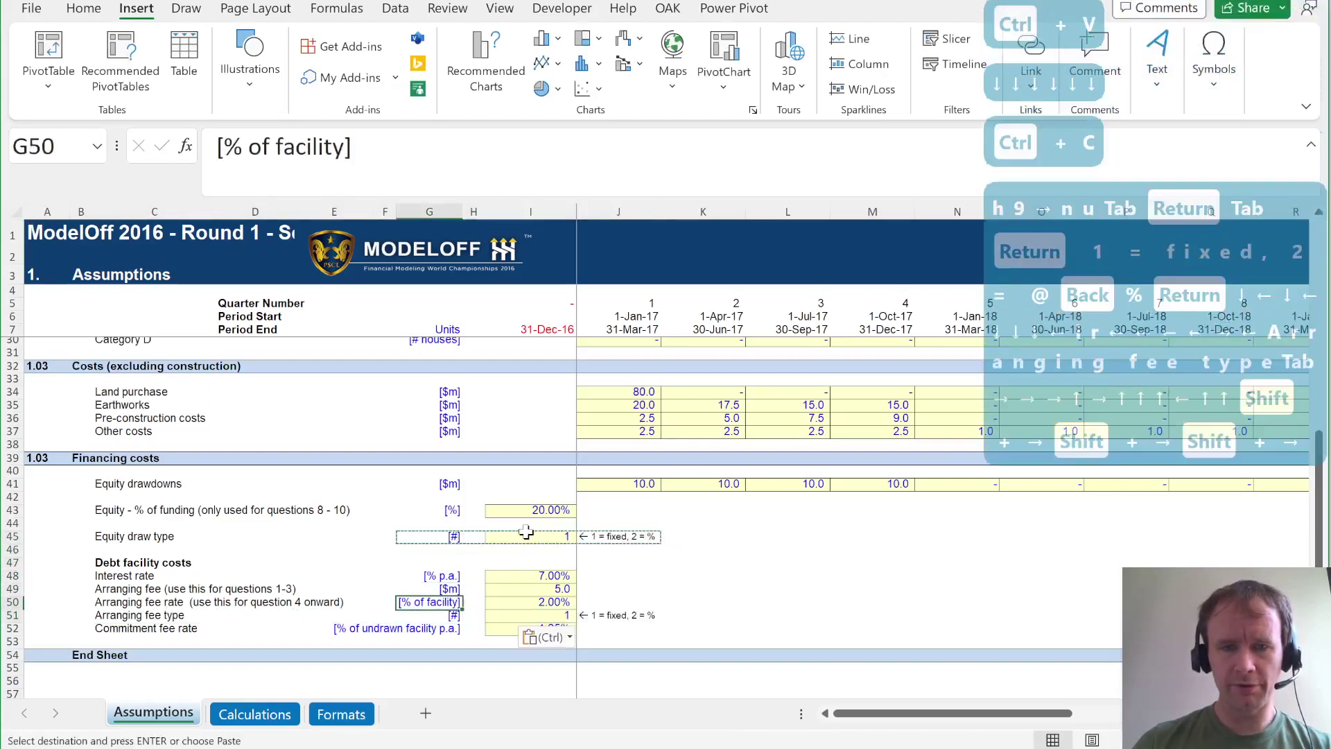
key("Up")
key("Up")
key("Down")
key("Down")
key("Left")
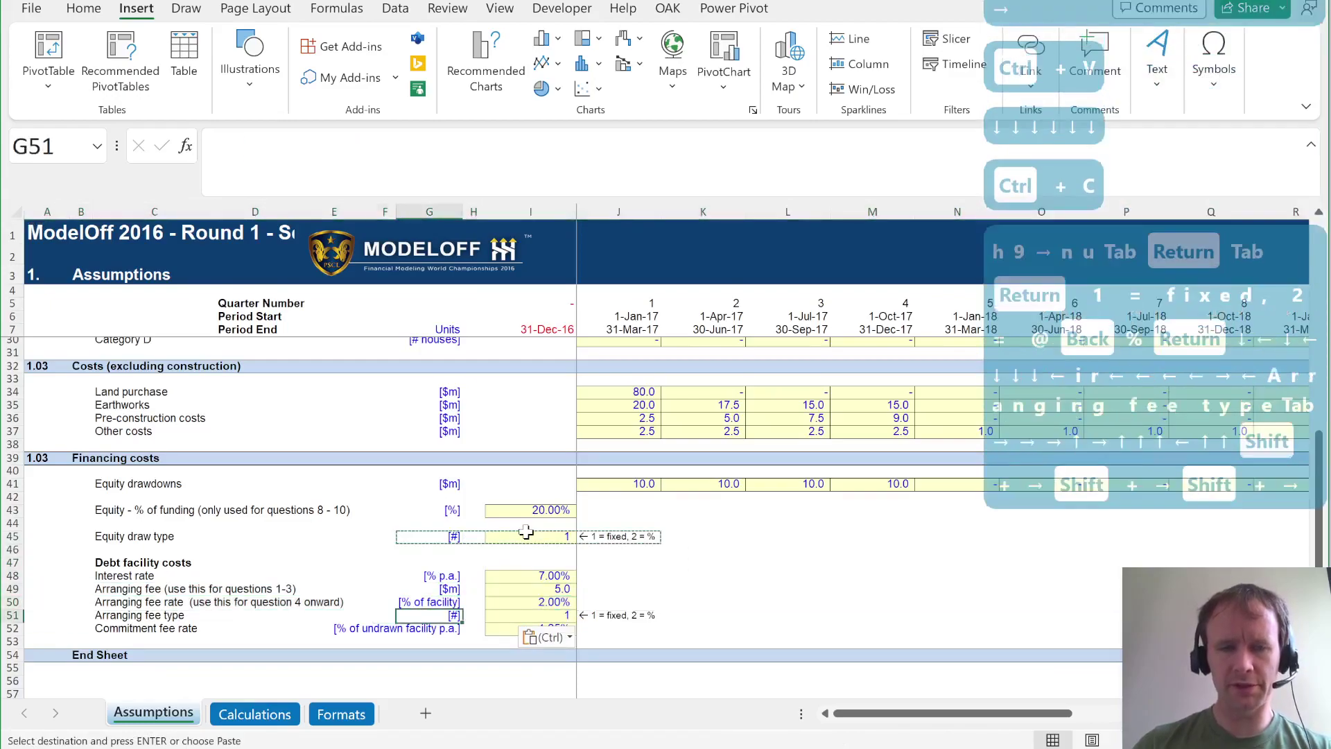
On the Calculations sheet, make column B bold and enter the heading "Revenue by type" in B11.
left_click(257, 714)
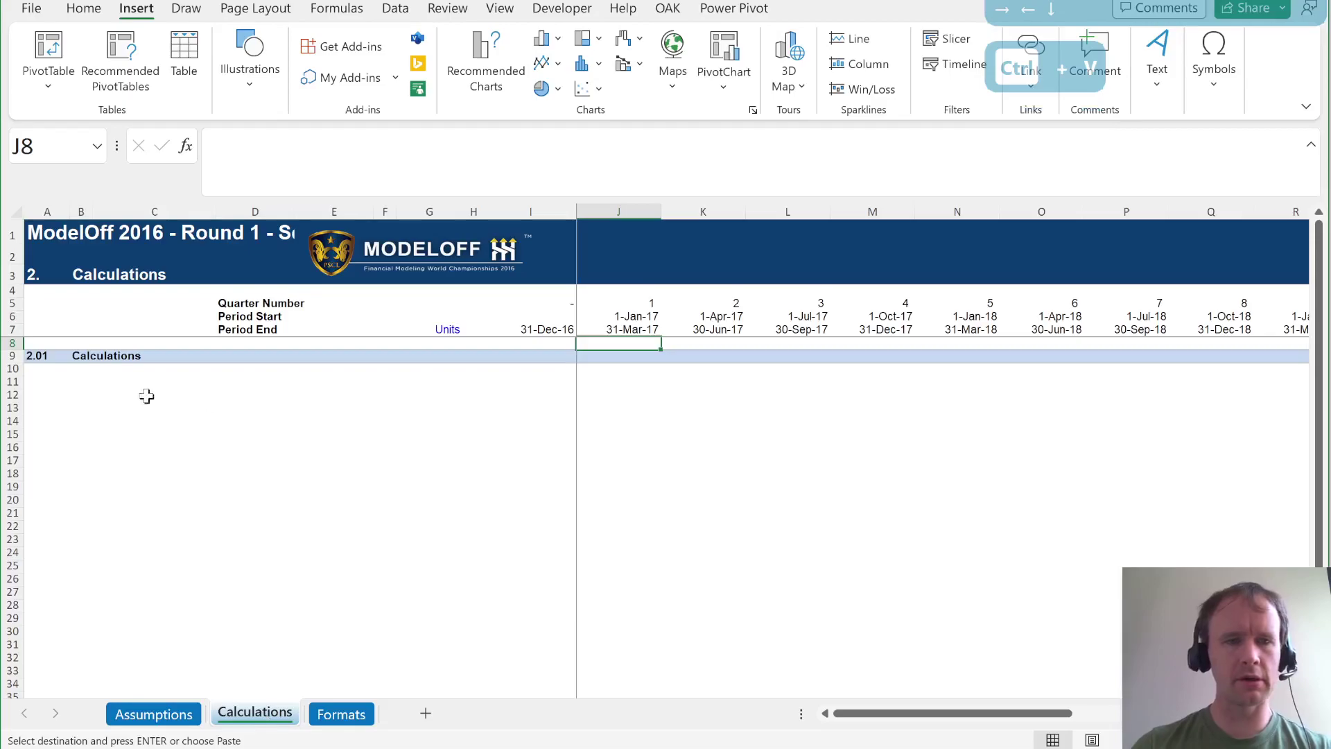
left_click(87, 383)
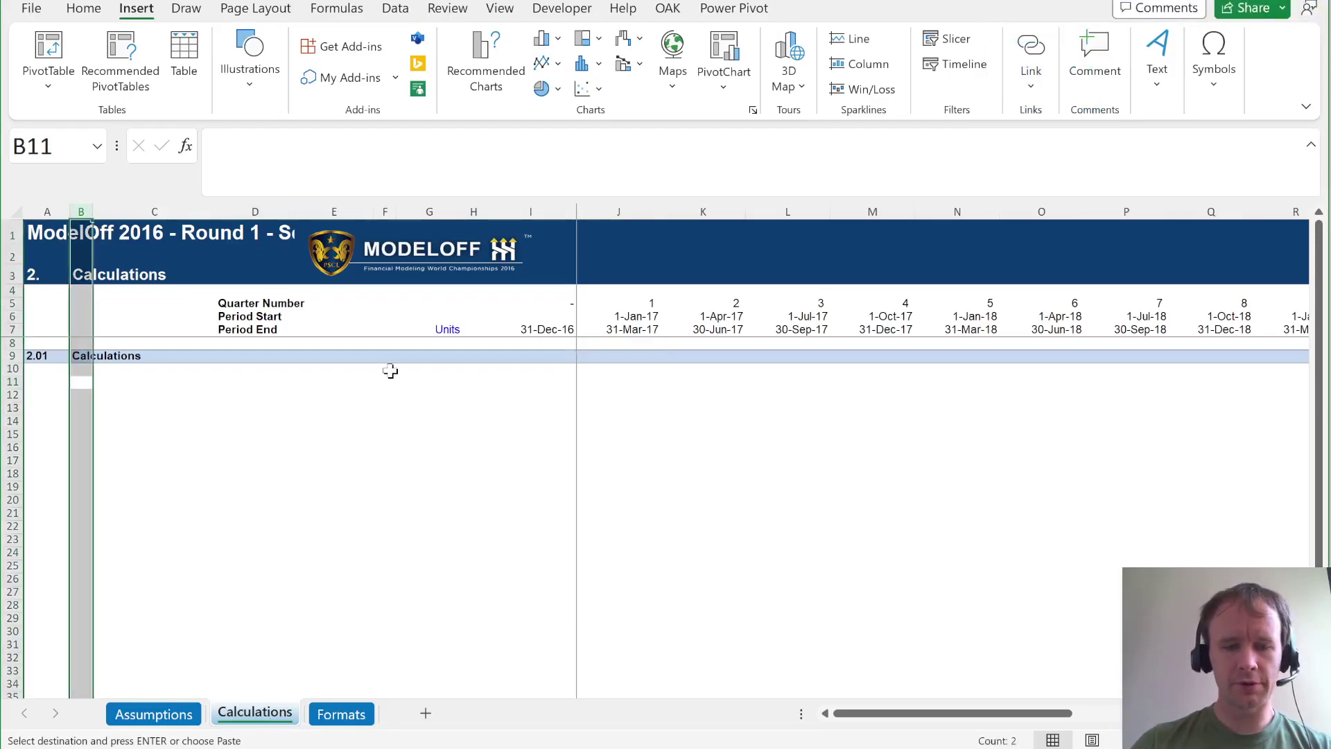
key("ctrl+b")
type("Reve")
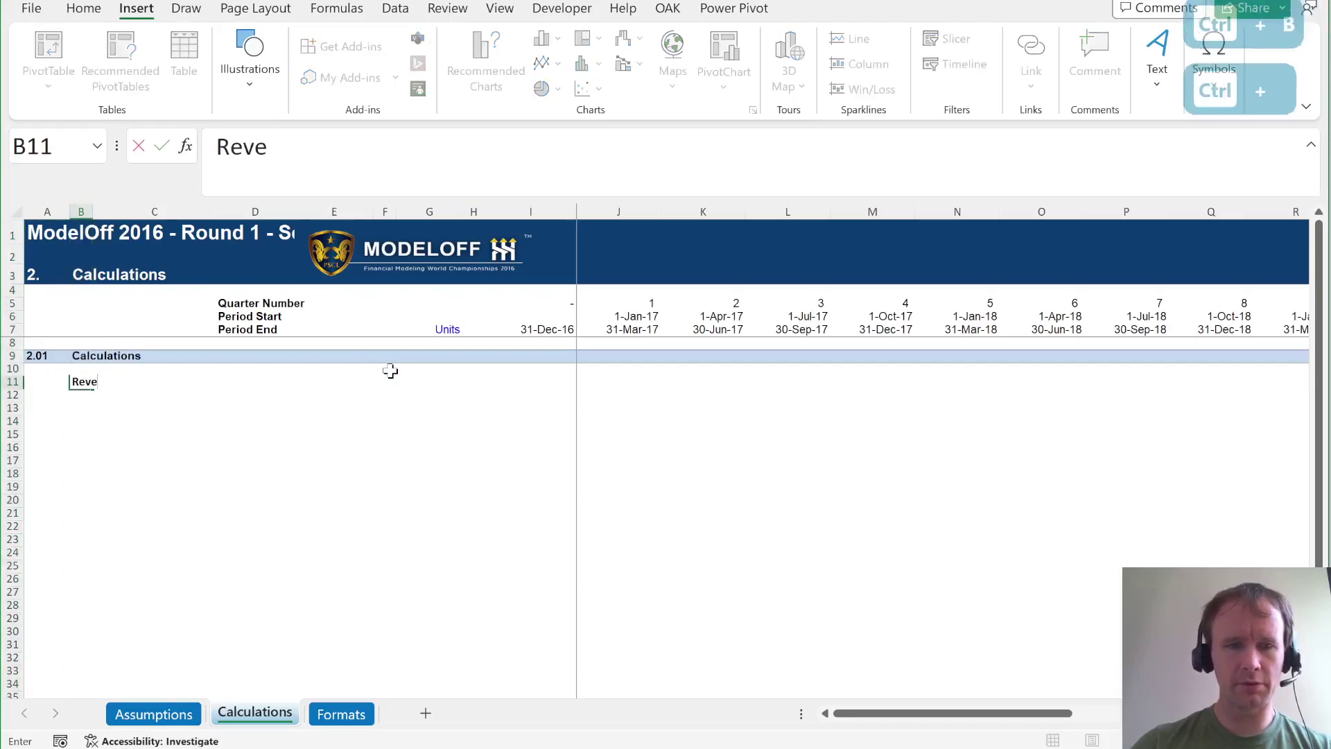
type("nue by type")
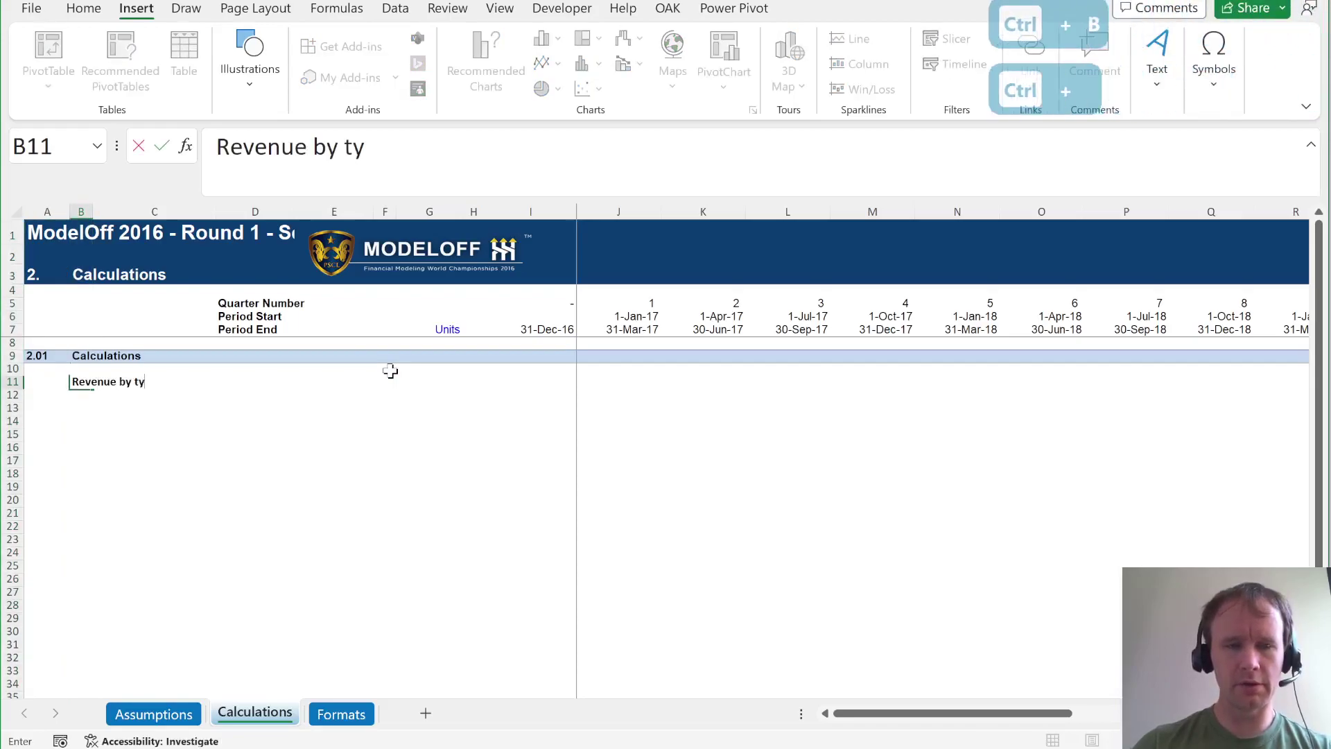
In C12, enter a spilled revenue formula multiplying house sales by sales price: =Assumptions!J27:Y30*Assumptions!G13:G16.
key("Return")
key("Right")
type("=")
key("ctrl+Page_Up")
scroll(754, 500, "up", 10)
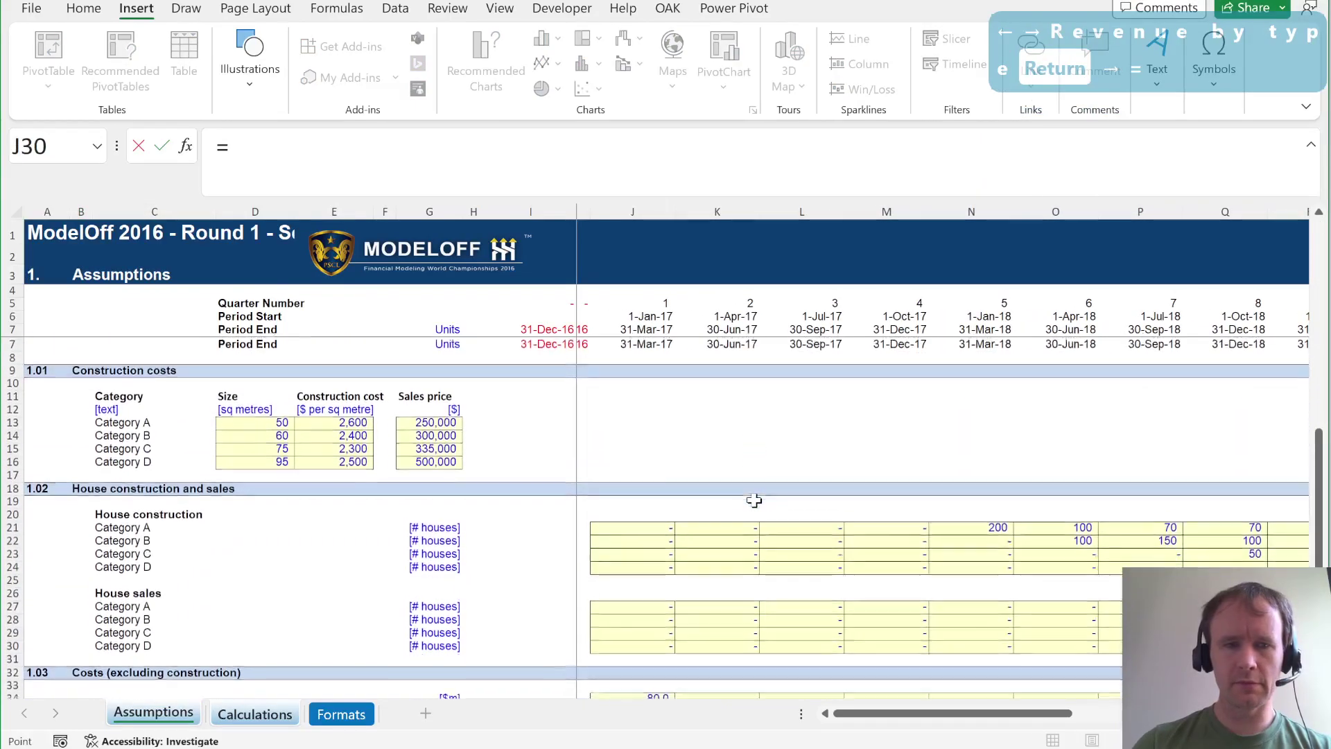
scroll(754, 500, "down", 2)
left_click(585, 578)
key("ctrl+shift+Down")
key("ctrl+shift+Right")
type("*")
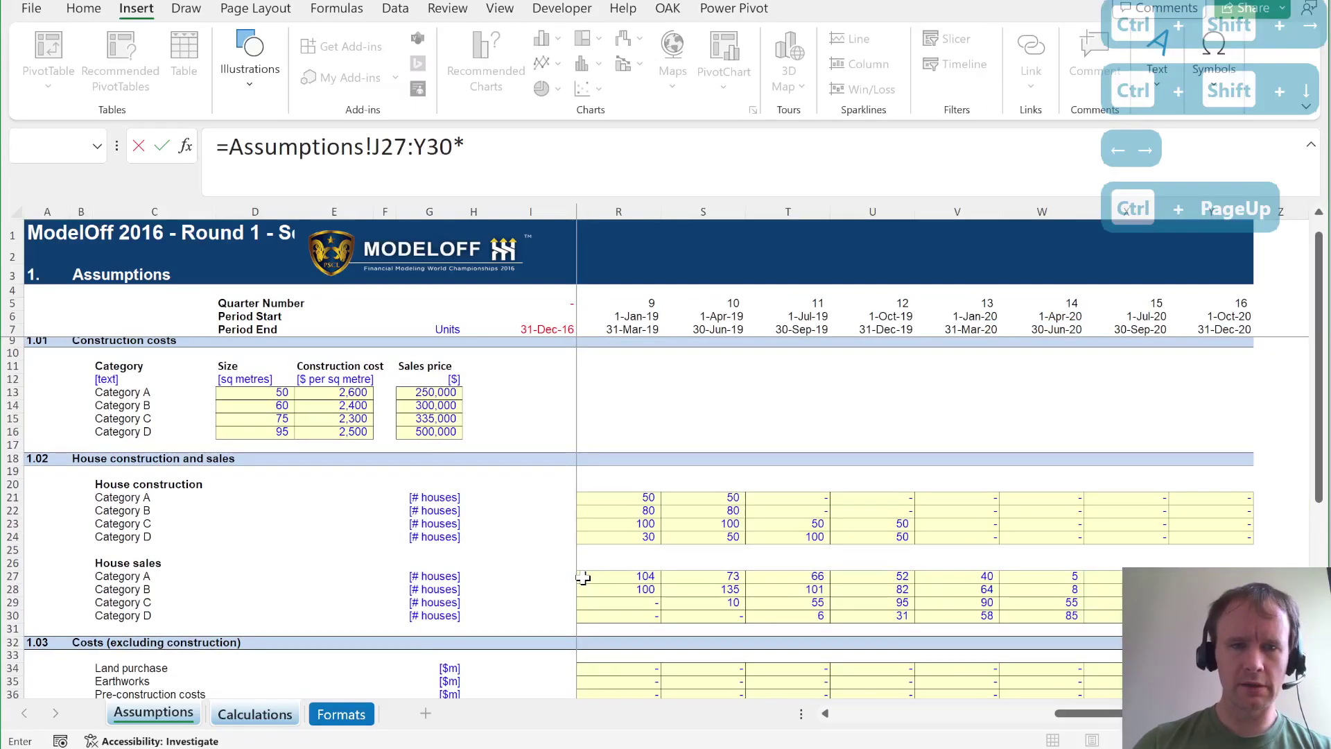
left_click(421, 397)
key("ctrl+shift+Down")
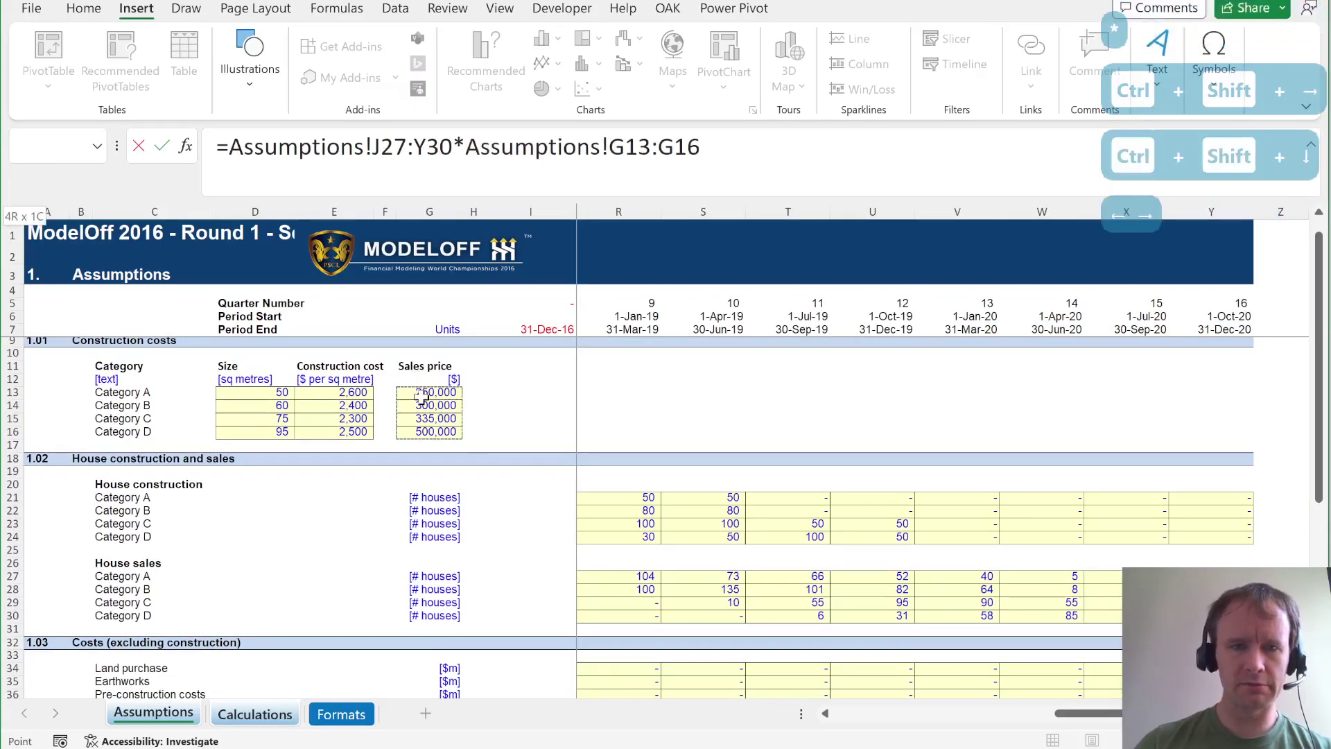
key("Return")
key("Up")
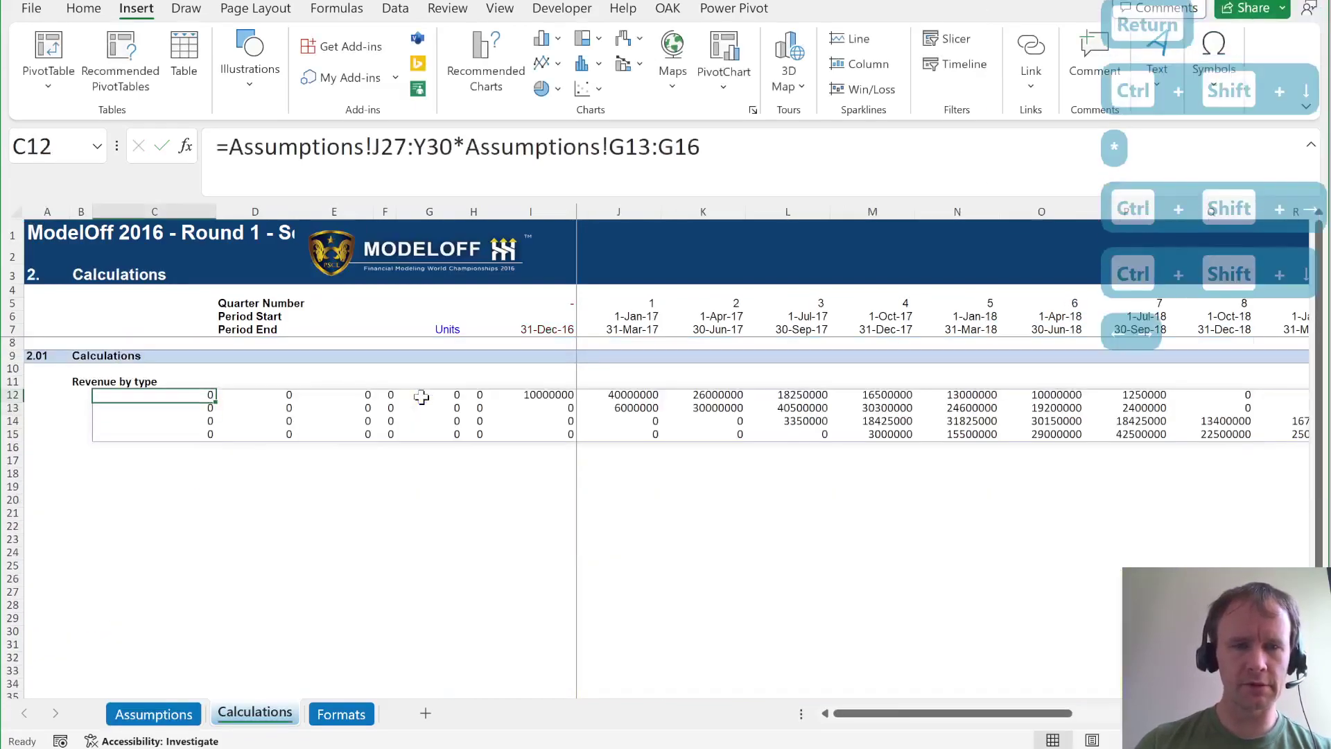
Move the spilled revenue formula from C12 to J12, under the first quarter.
key("ctrl+x")
key("Right")
key("Right")
key("Right")
key("Right")
key("Right")
key("Right")
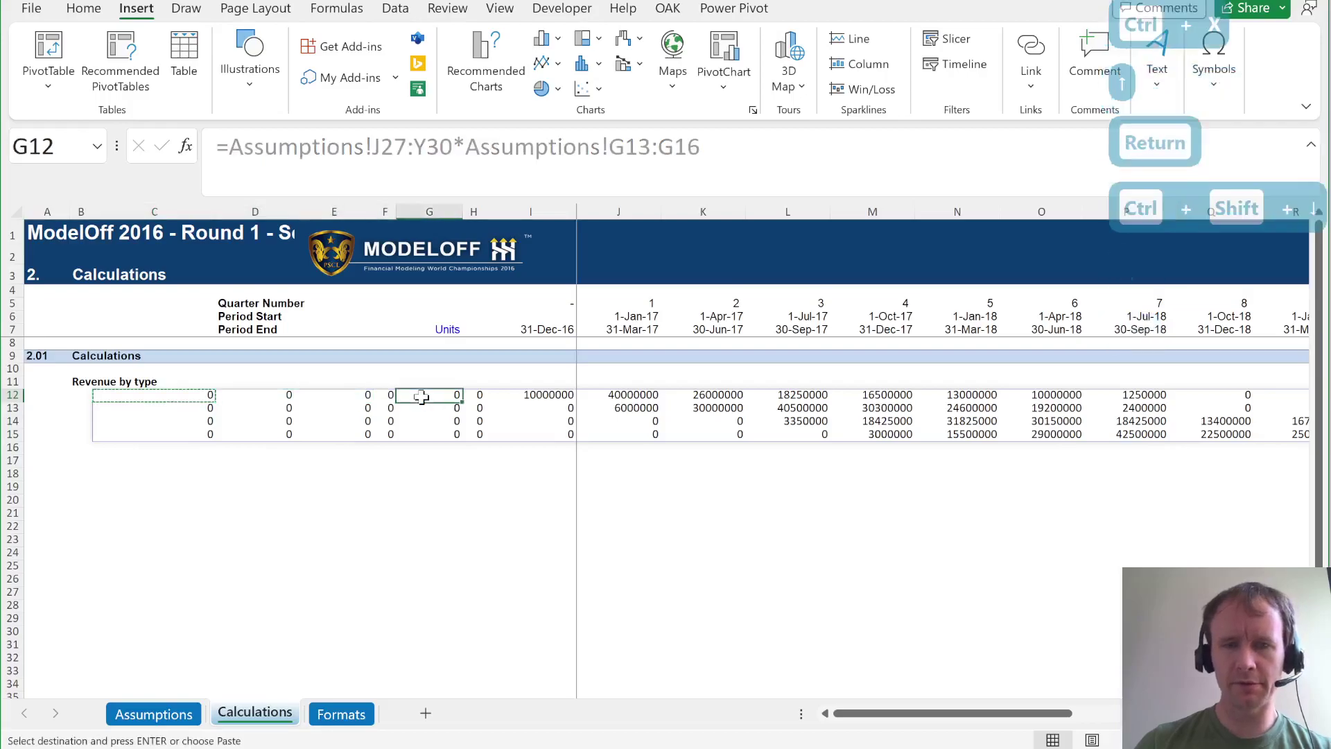
key("ctrl+v")
Link the revenue row labels starting in C12 to the Category A to D names on the Assumptions sheet.
key("ctrl+Left")
key("Right")
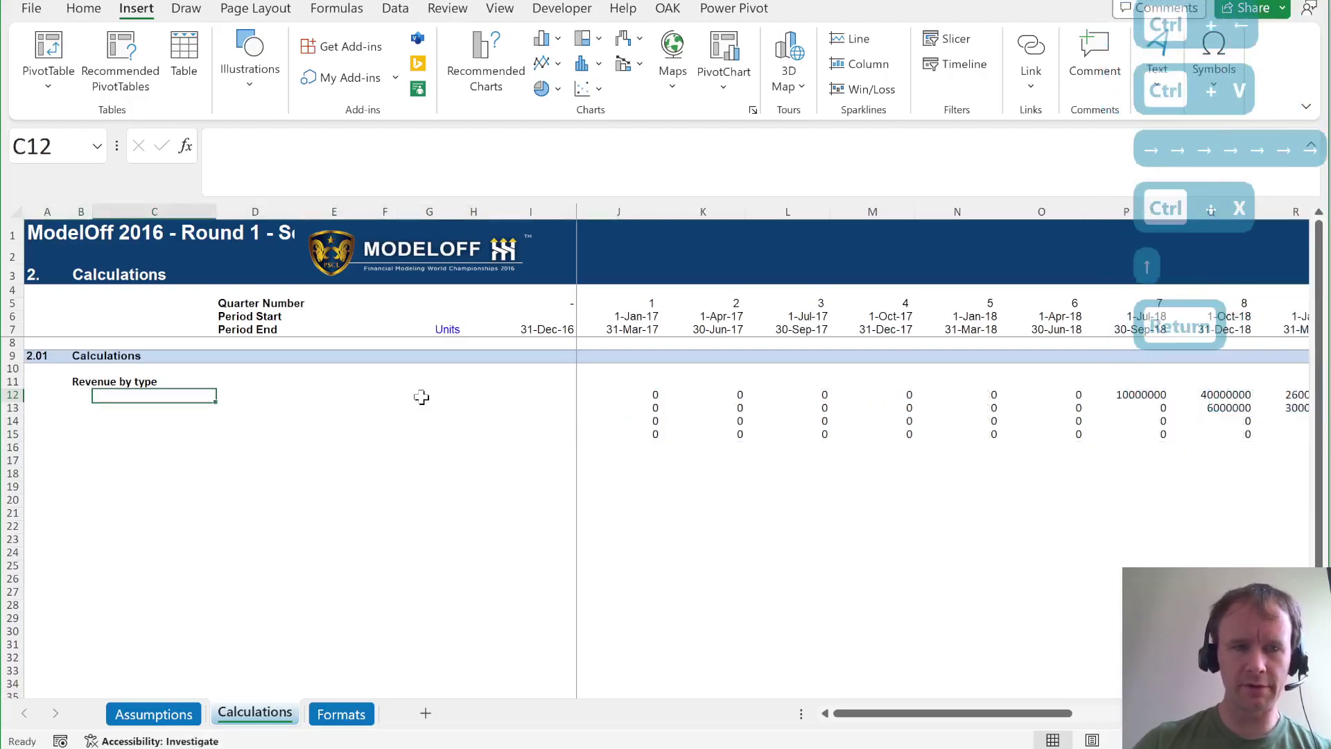
type("=")
key("ctrl+Page_Up")
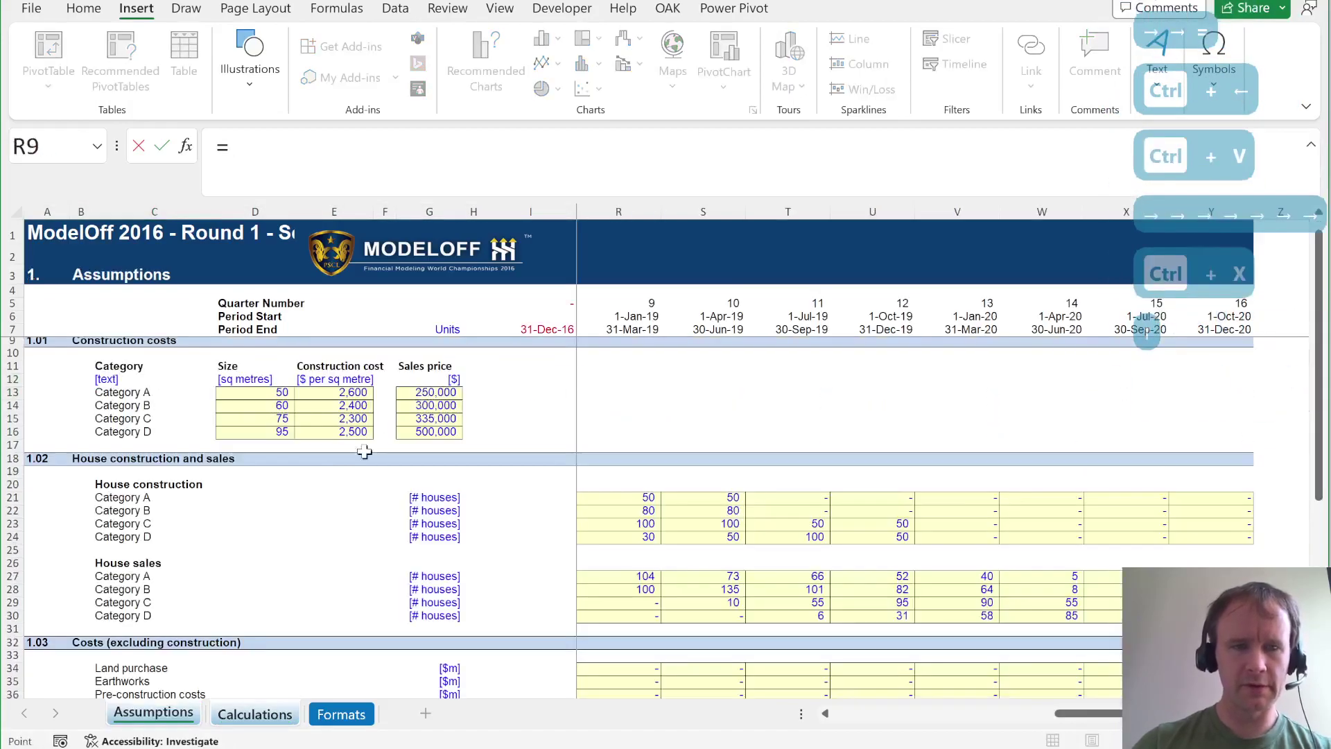
left_click(131, 394)
key("ctrl+shift+Down")
key("Return")
Check in which quarter Category A's revenue starts on the Calculations sheet.
key("Up")
key("ctrl+Right")
key("Right")
key("ctrl+Right")
key("ctrl+space")
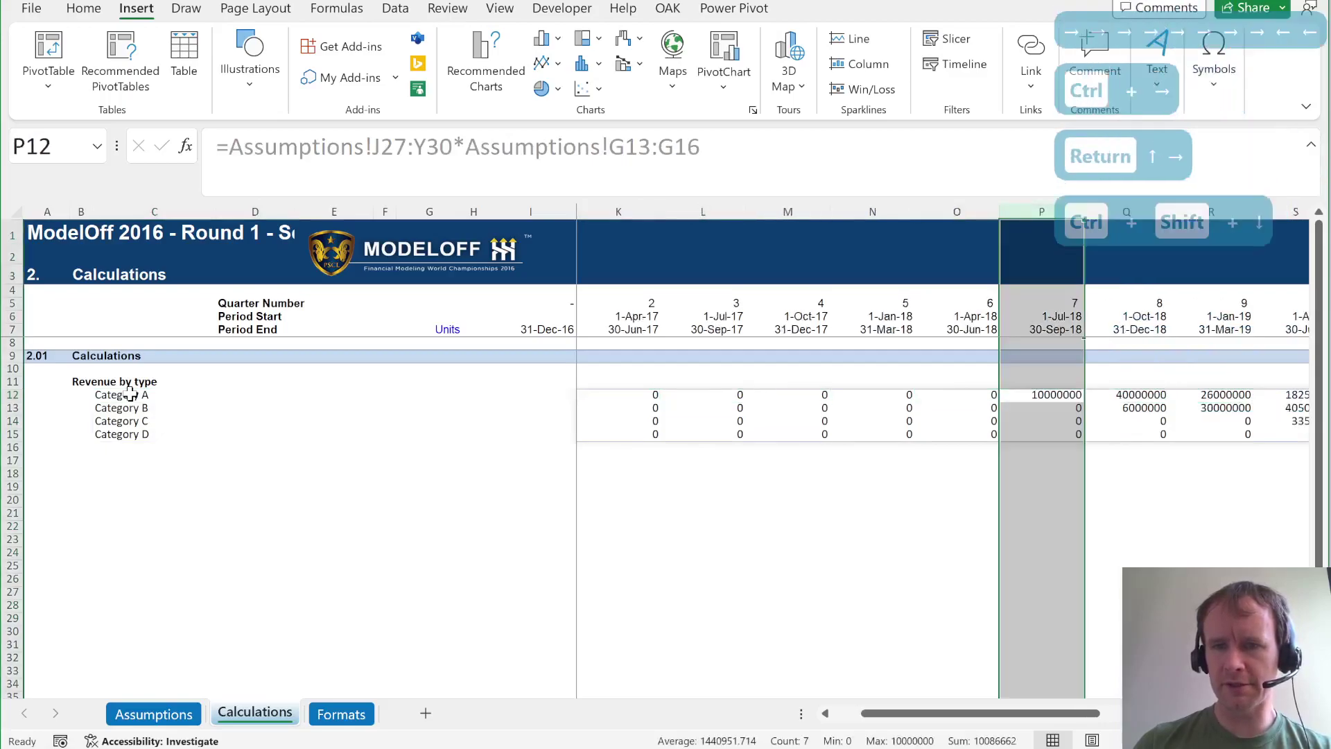
Examine the Assumptions sheet's quarterly timeline headers around quarter 5, together with the house construction and sales timing.
key("ctrl+Page_Up")
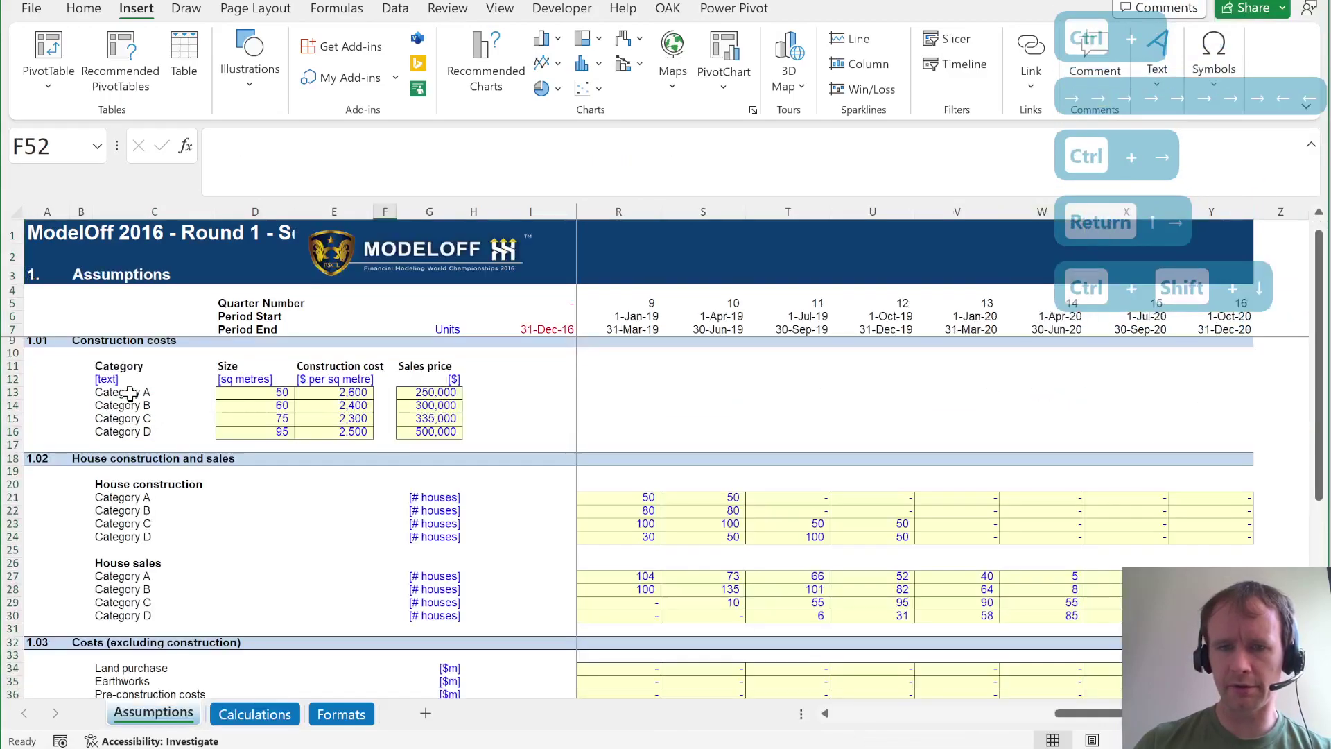
key("Right")
key("Right")
key("Right")
key("Right")
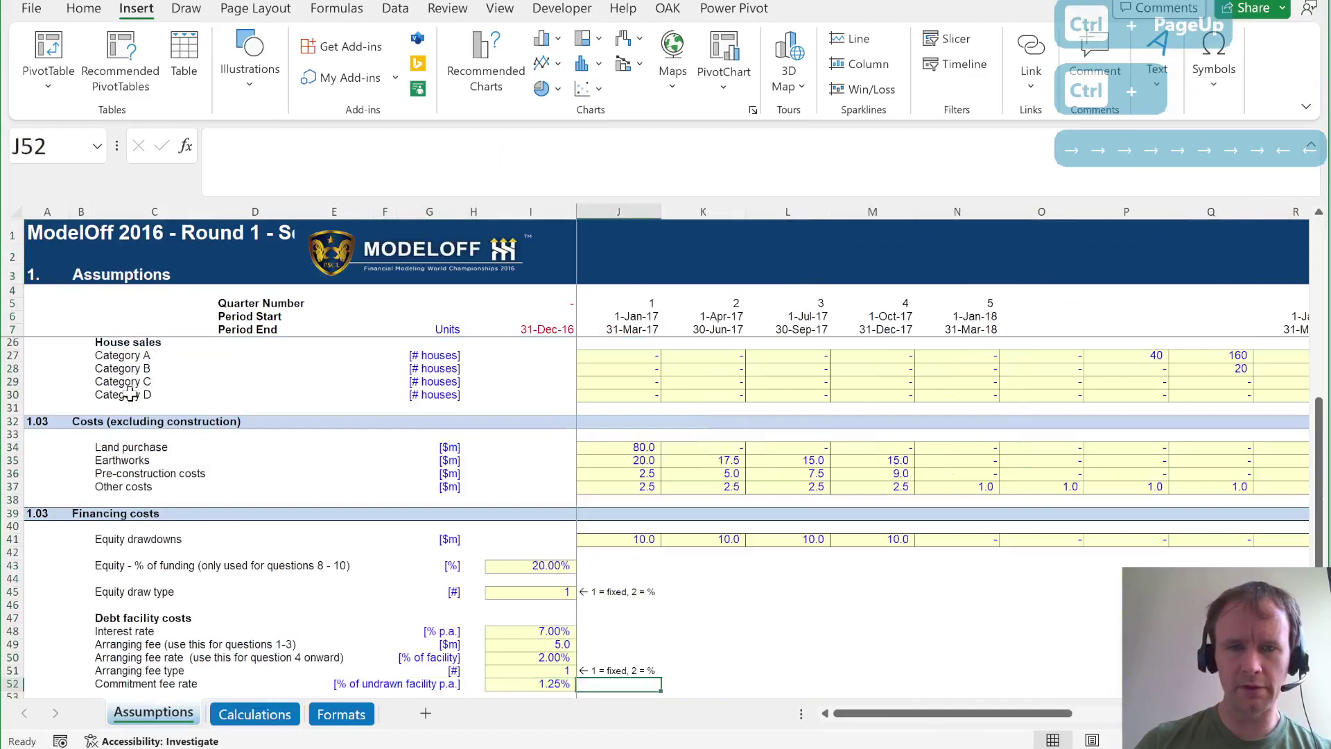
key("ctrl+Up")
key("ctrl+Up")
key("ctrl+Up")
key("ctrl+Up")
key("ctrl+Up")
key("Right")
key("Right")
key("Right")
key("Right")
key("ctrl+space")
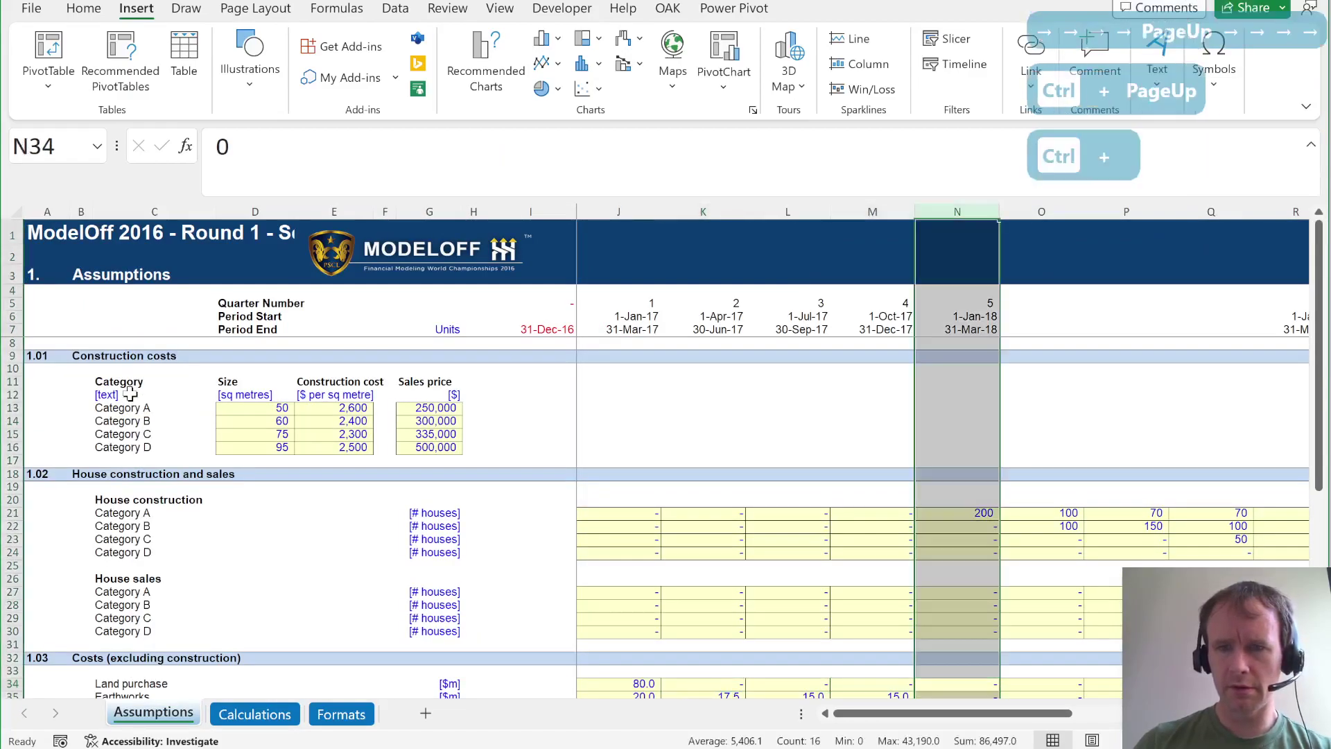
key("Right")
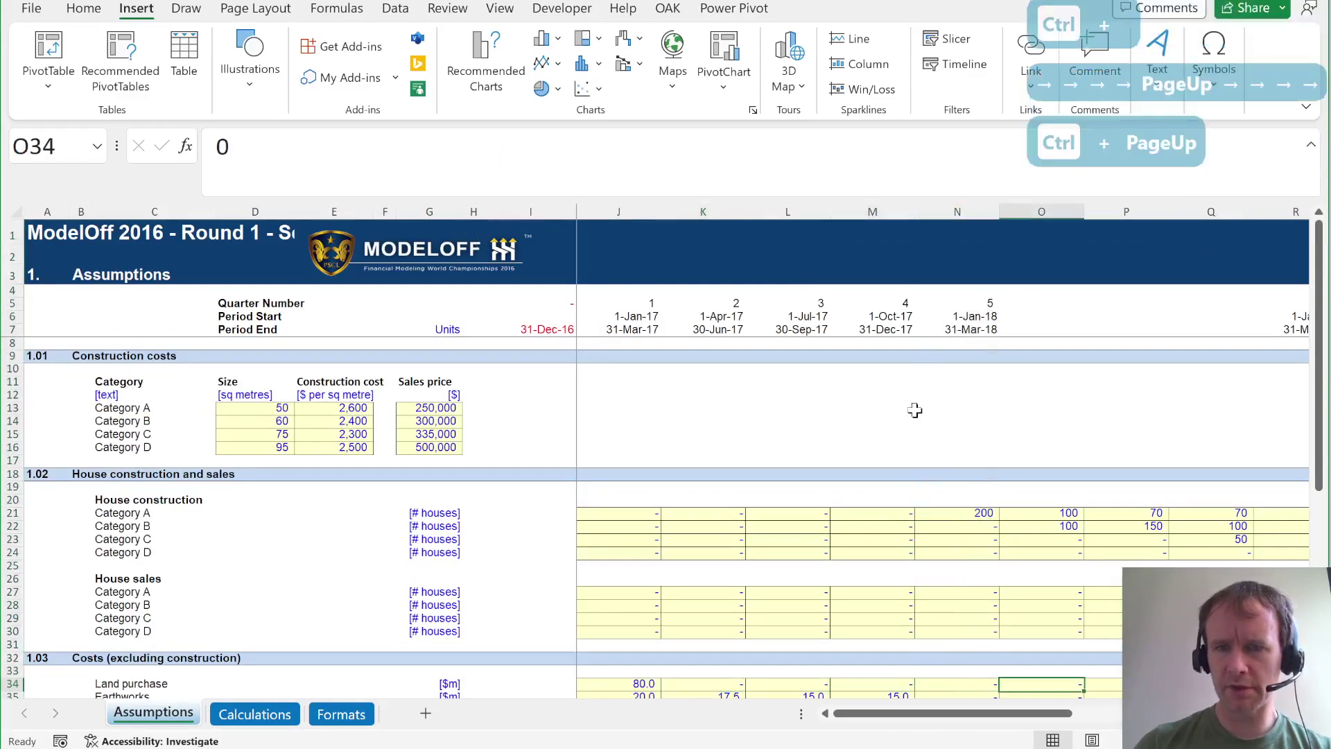
left_click(1037, 305)
key("Left")
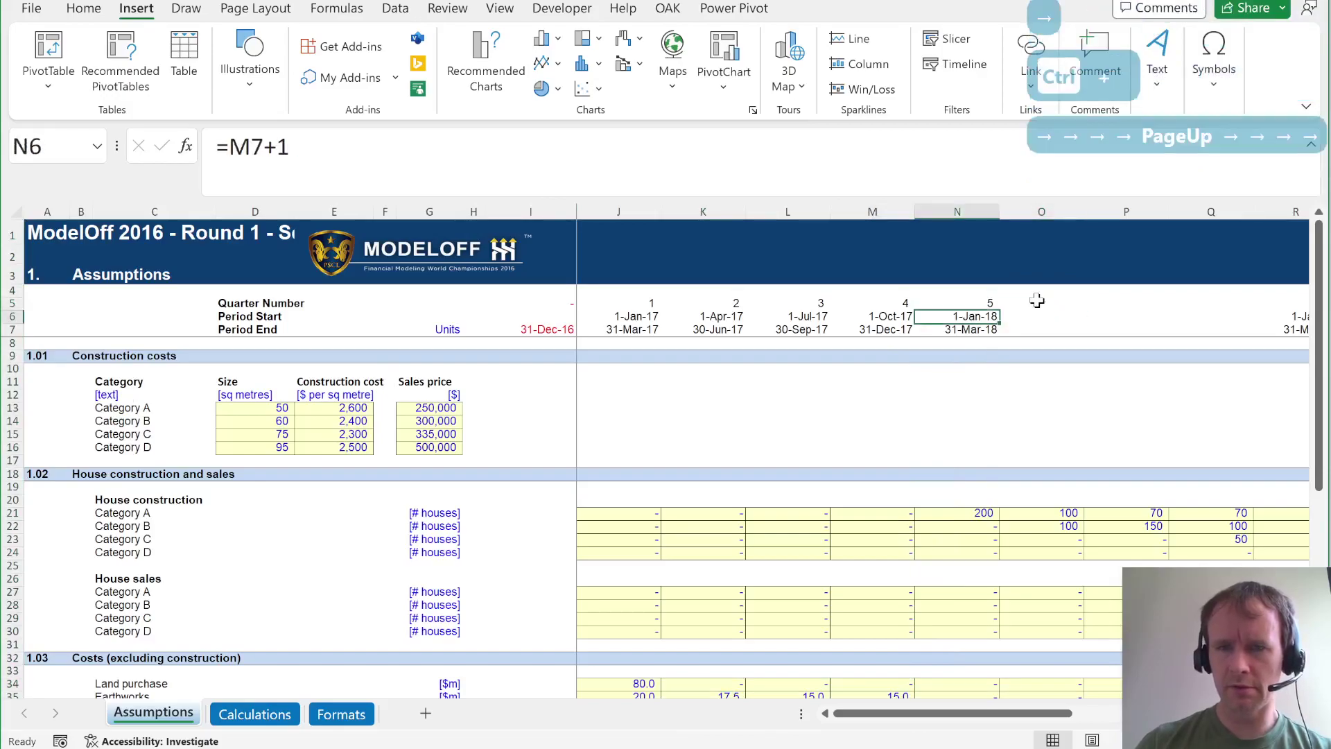
Compare the timeline headers for quarters 5 to 9 on the Assumptions sheet with the Calculations sheet.
key("shift+Down")
key("shift+Down")
key("shift+Right")
key("shift+Right")
key("shift+Right")
key("shift+Right")
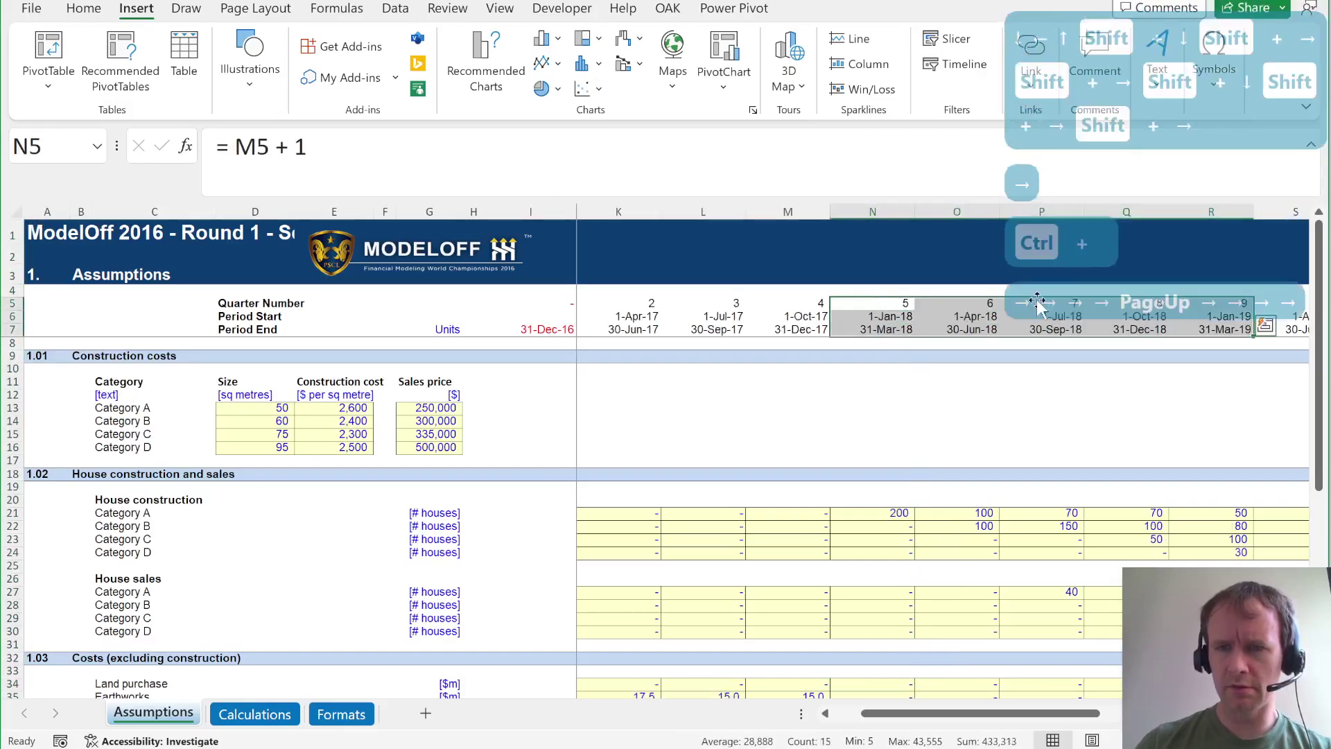
key("ctrl+Page_Down")
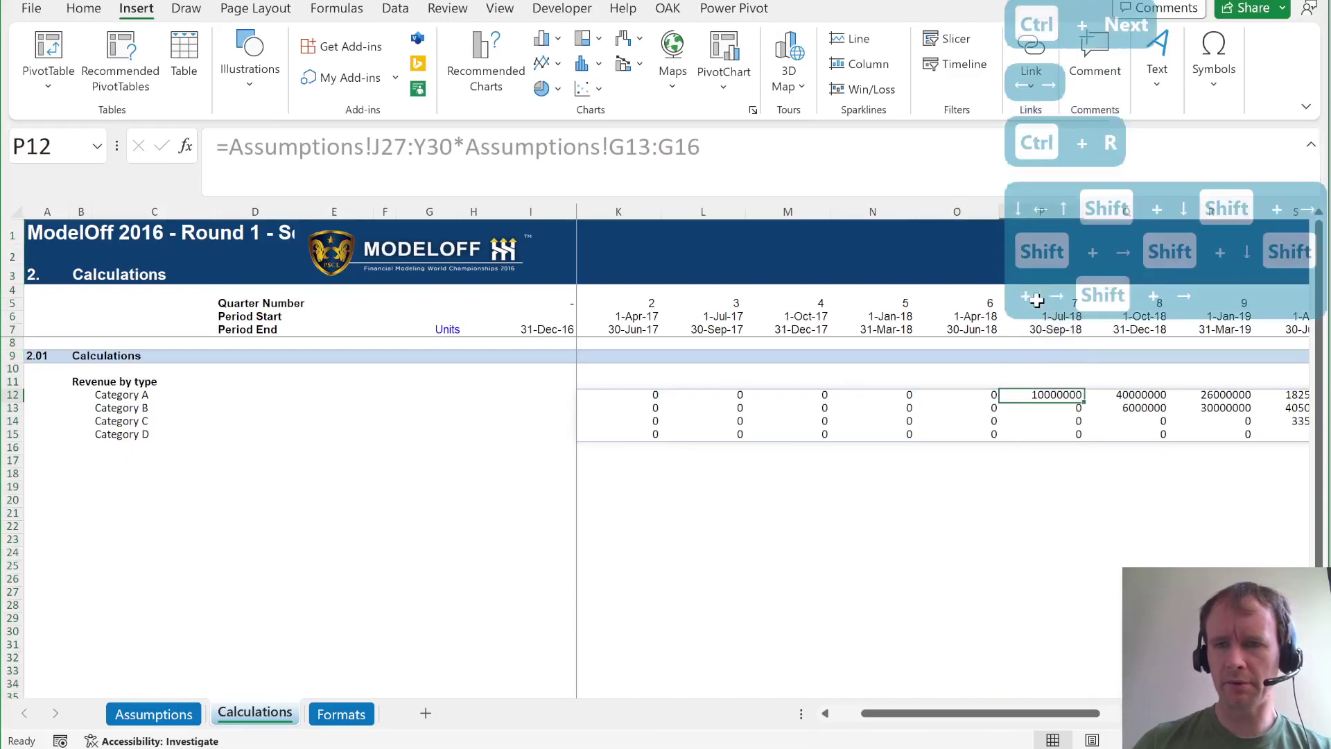
Apply the M-C 0dp Num cell style to the quarterly calculation area from J12 to Y204.
key("ctrl+Left")
key("ctrl+shift+End")
key("shift+Page_Down")
key("shift+Page_Down")
key("shift+Page_Down")
key("shift+Page_Down")
key("shift+Page_Down")
key("shift+Page_Down")
key("shift+Page_Down")
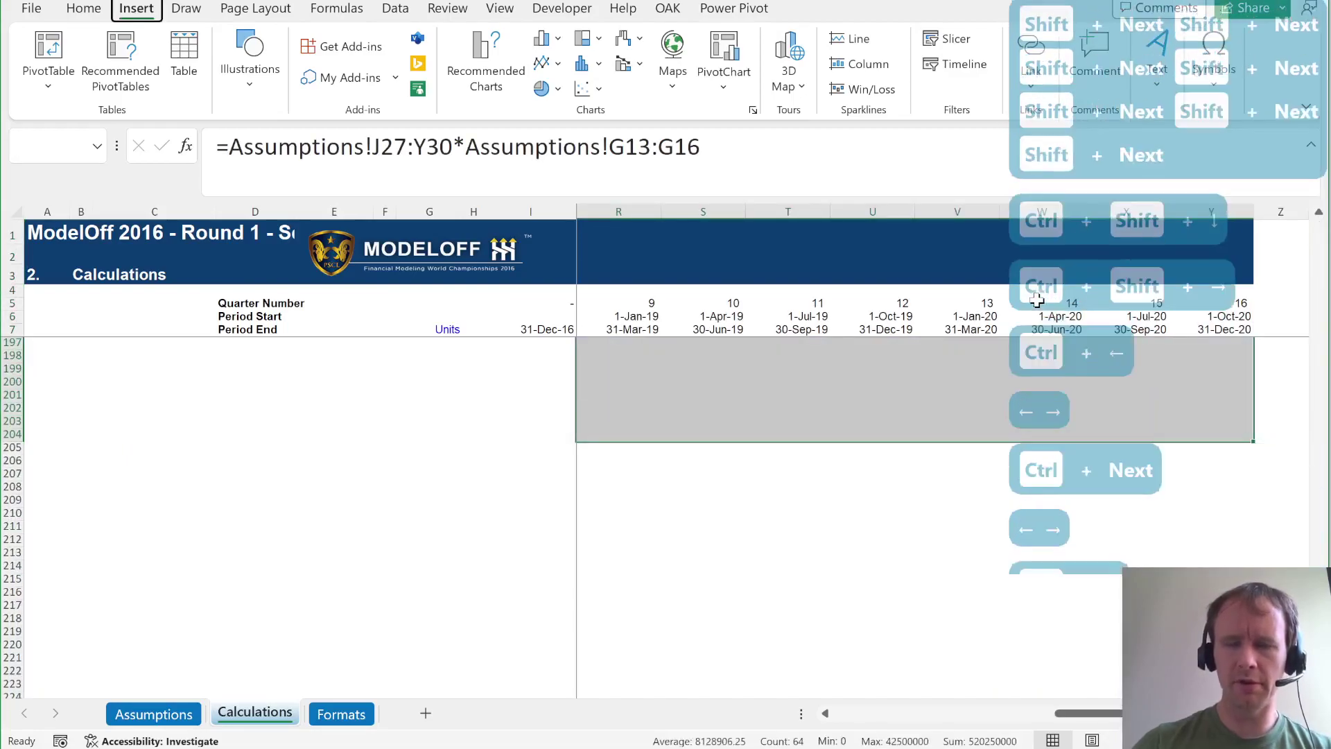
key("alt+h")
key("j")
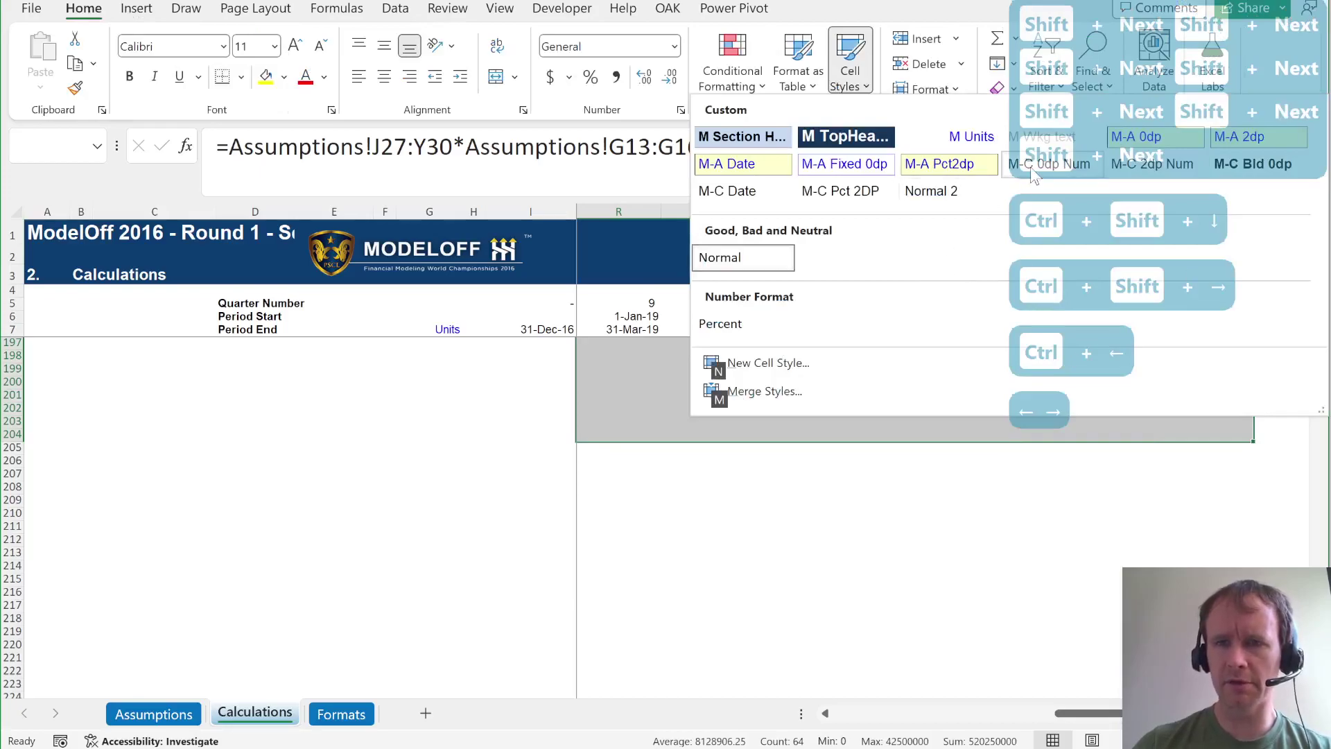
left_click(984, 195)
Hide the unused columns from Z onwards on the Calculations sheet.
left_click(1092, 343)
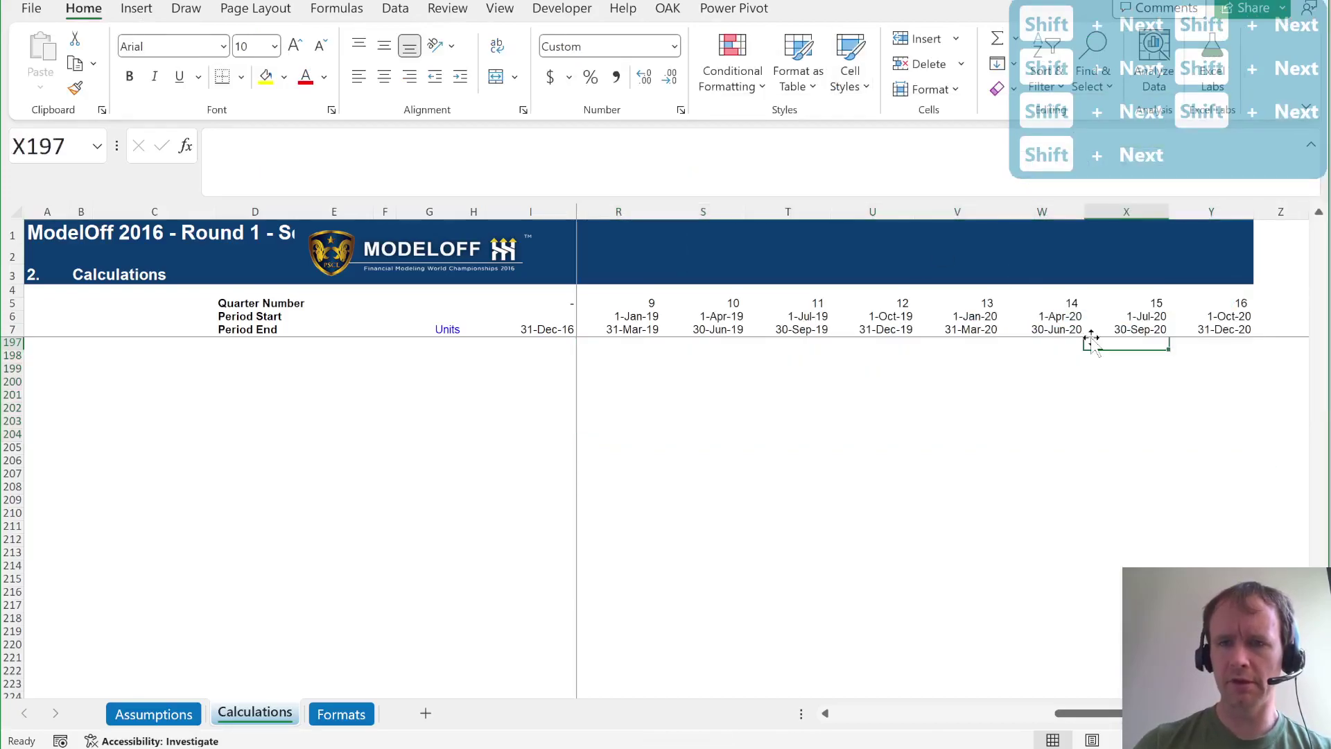
key("ctrl+shift+Right")
key("ctrl+Home")
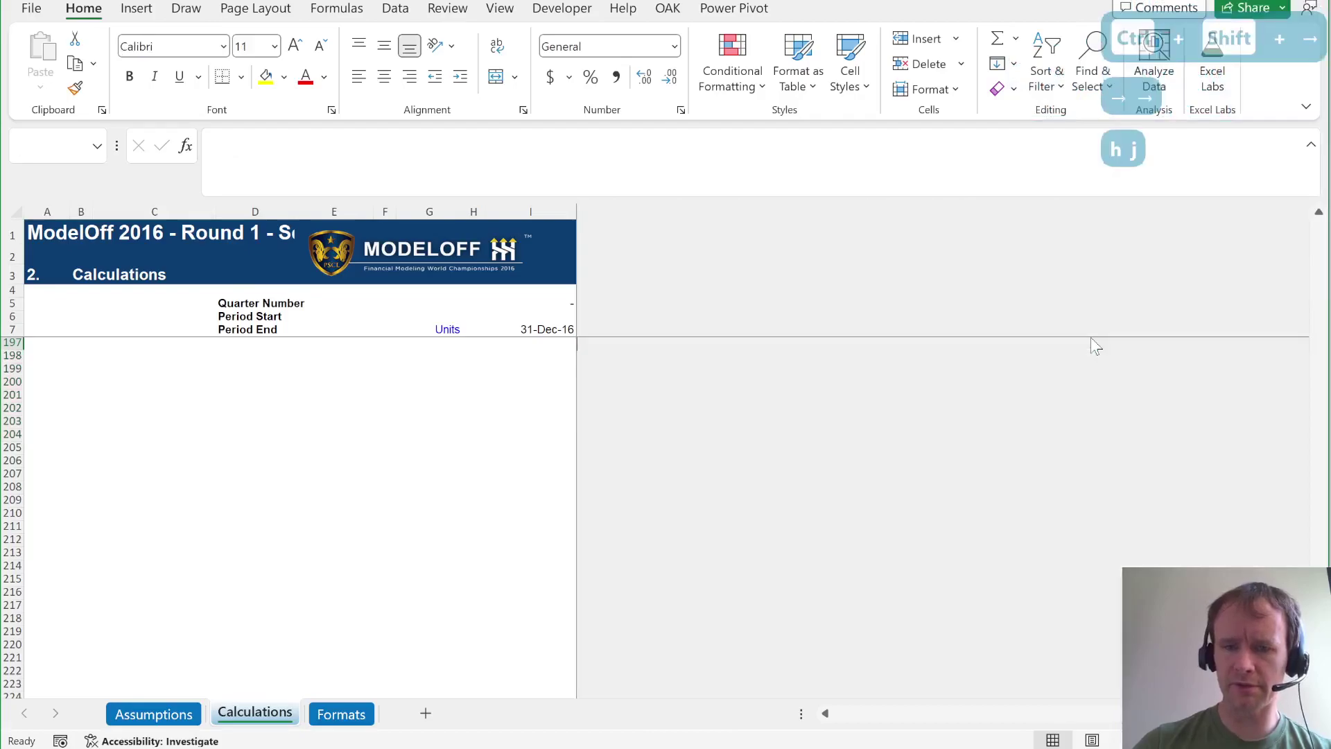
Enter the heading "Construction costs by type" in B17, below the revenue block.
key("Left")
key("Down")
key("Left")
key("Down")
key("Left")
key("Down")
key("Left")
key("Down")
key("Left")
key("Down")
key("Left")
key("Down")
key("Left")
key("Down")
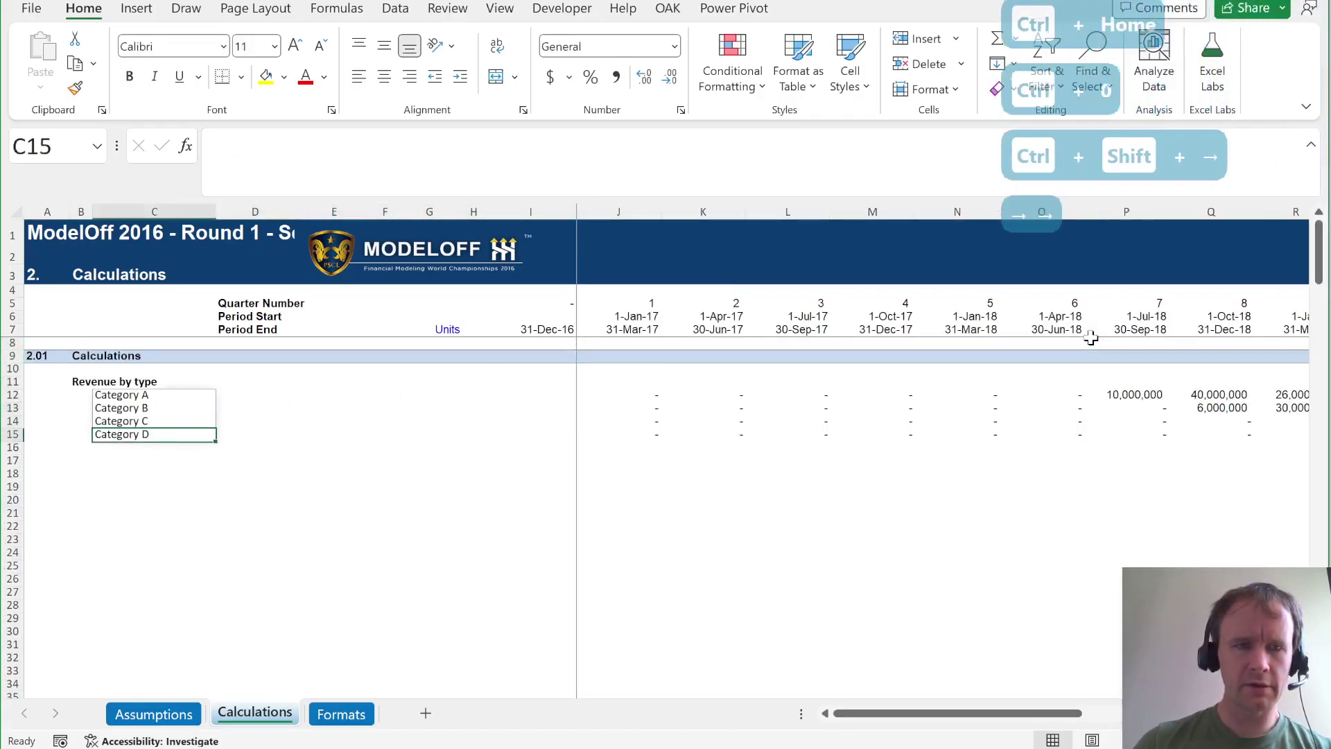
key("Left")
key("Down")
key("Down")
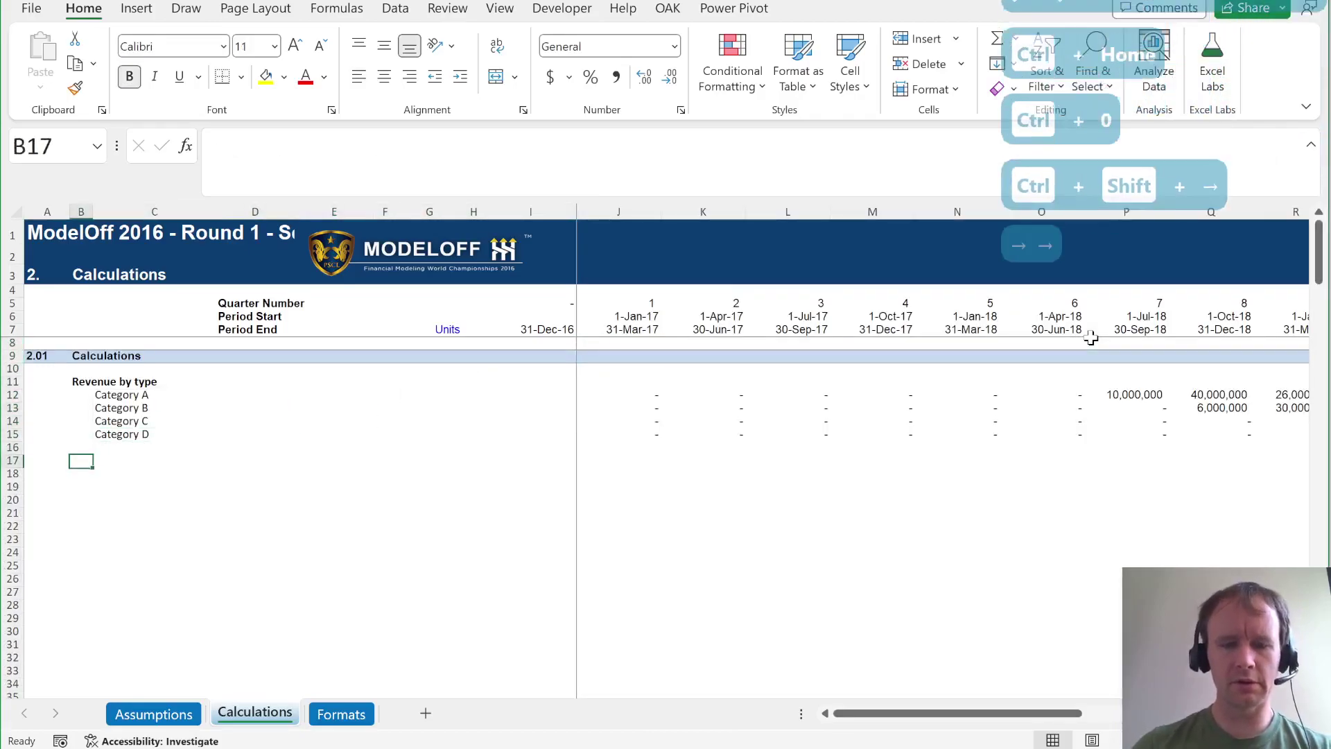
type("Construction cost")
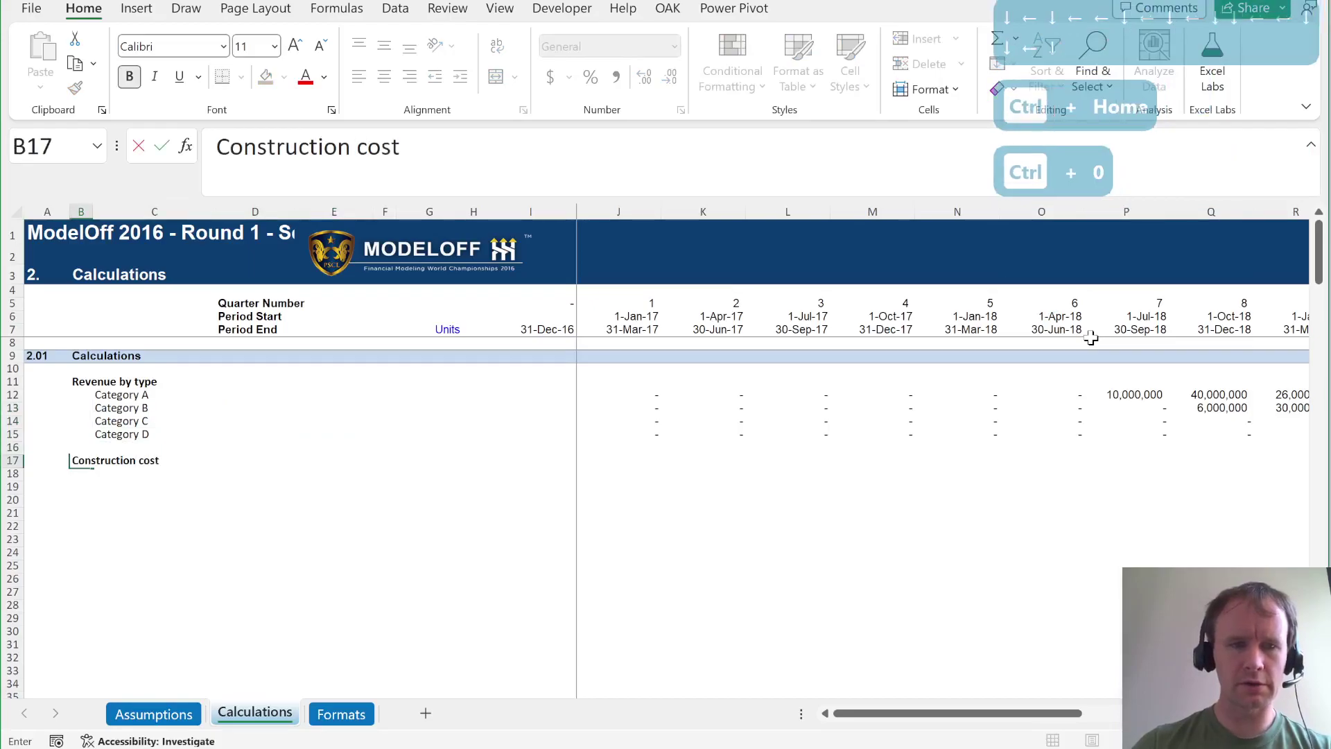
type("s by type")
key("Return")
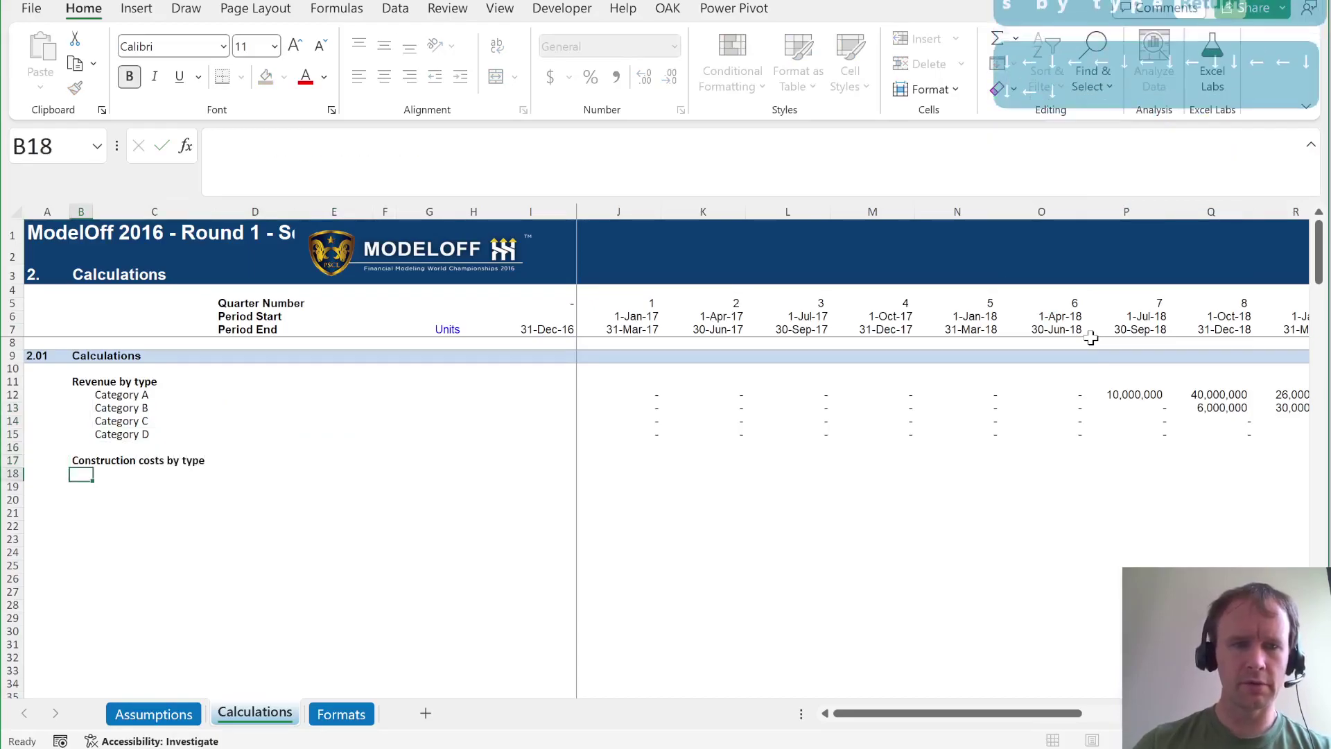
Link the construction cost row labels starting in C18 to the category names in Assumptions!C13:C16.
key("Right")
type("=")
key("ctrl+Page_Up")
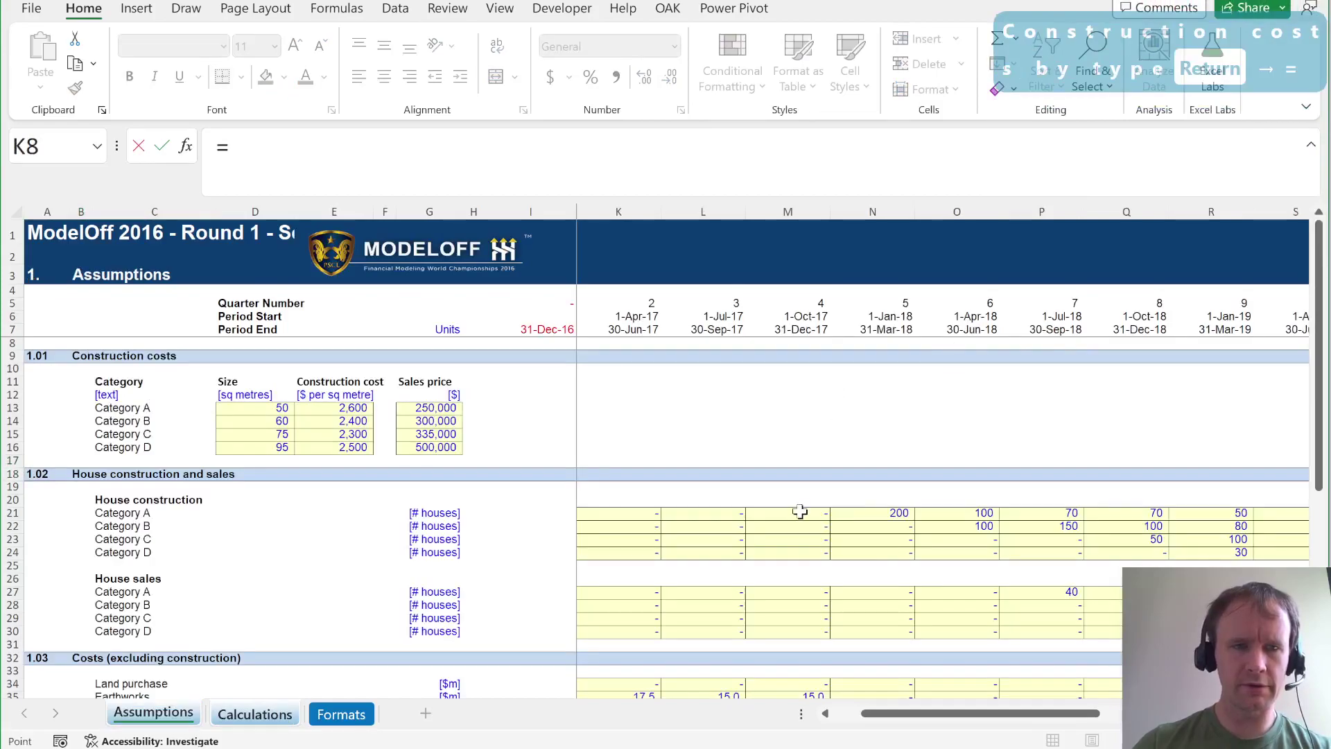
left_click(123, 409)
key("ctrl+shift+Down")
key("Return")
Calculate construction costs by category from J18 with the spilled formula =Assumptions!J21:Y24*Assumptions!E13:E16*Assumptions!D13:D16.
key("Up")
key("Right")
key("Right")
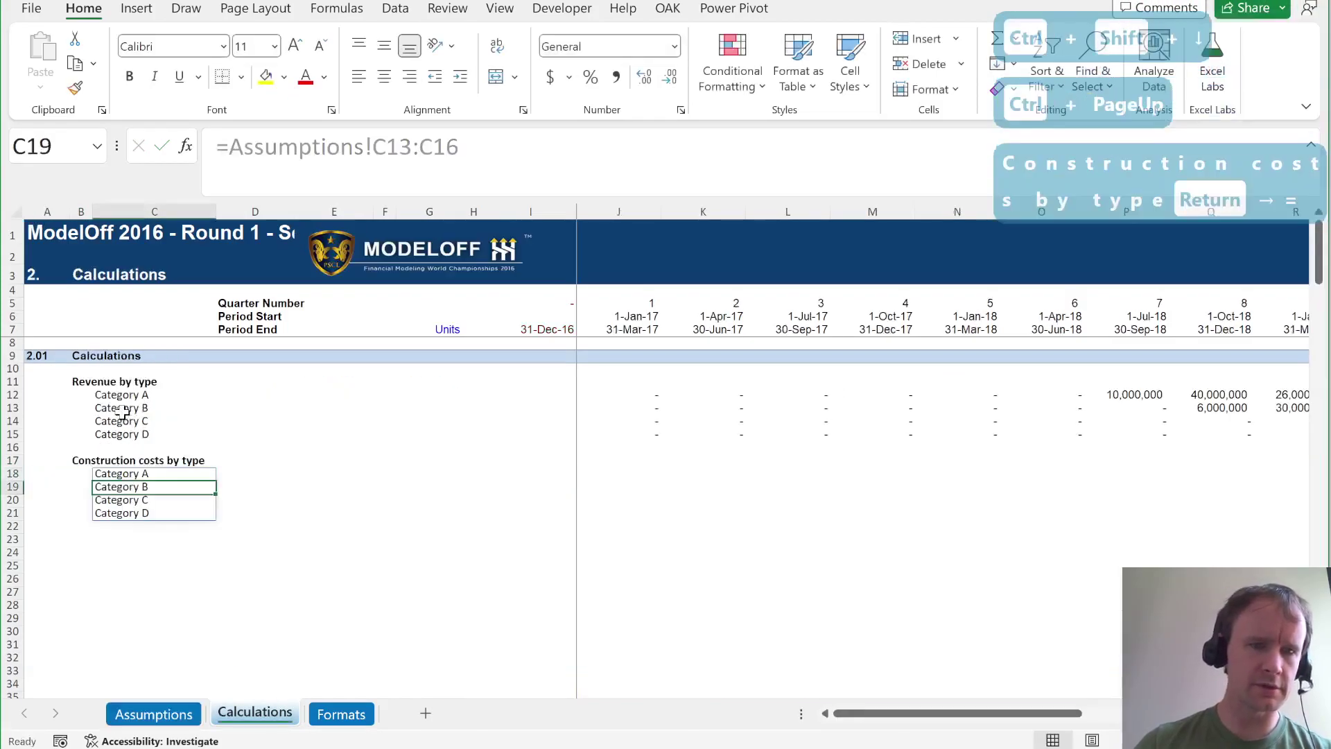
key("Right")
key("Right")
key("Right")
key("Right")
key("Right")
type("=")
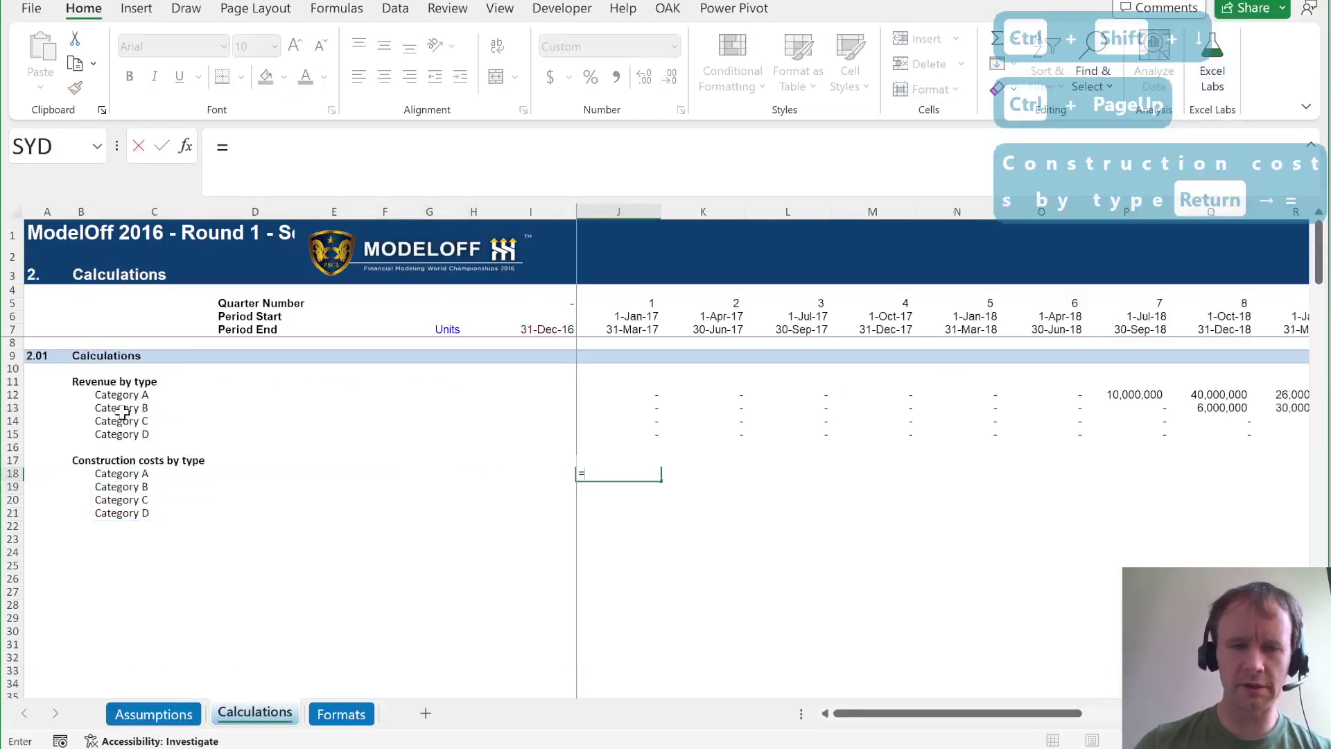
key("ctrl+Page_Up")
left_click(598, 514)
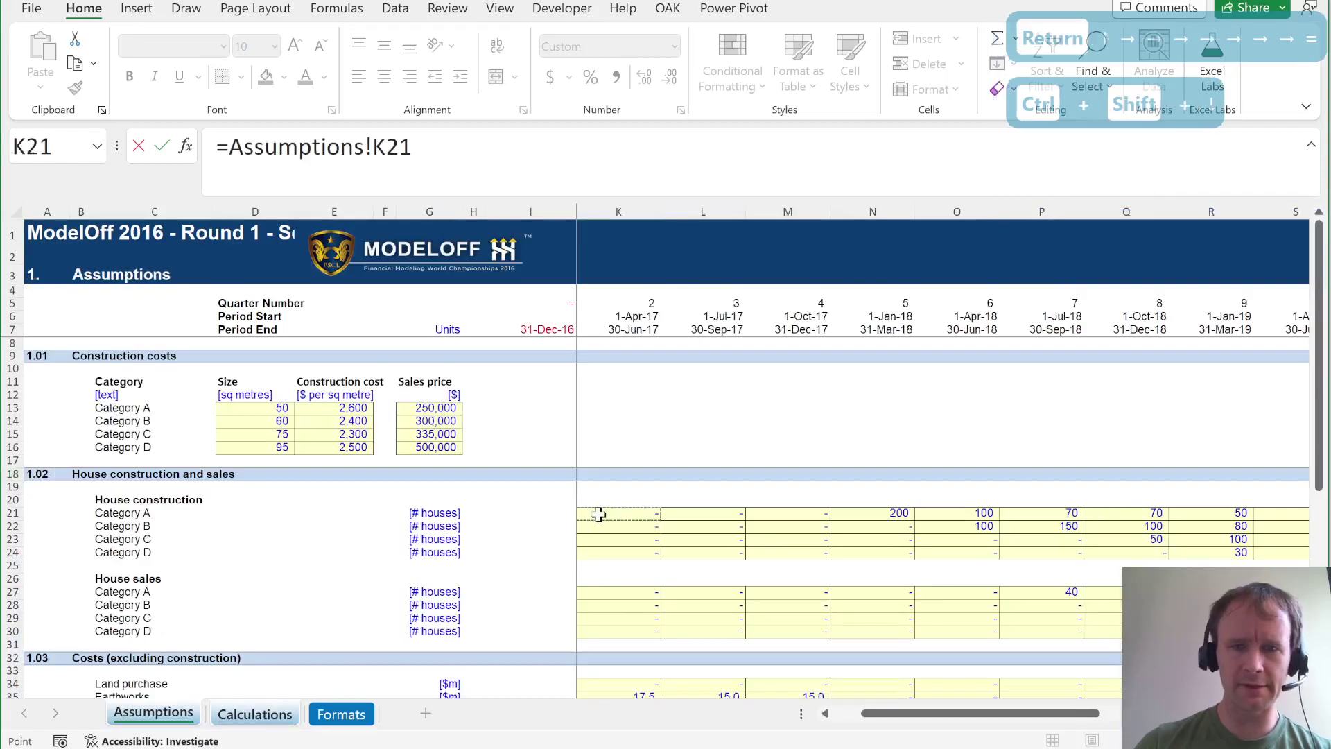
key("Left")
key("Right")
key("ctrl+Left")
key("ctrl+shift+Right")
key("ctrl+shift+Down")
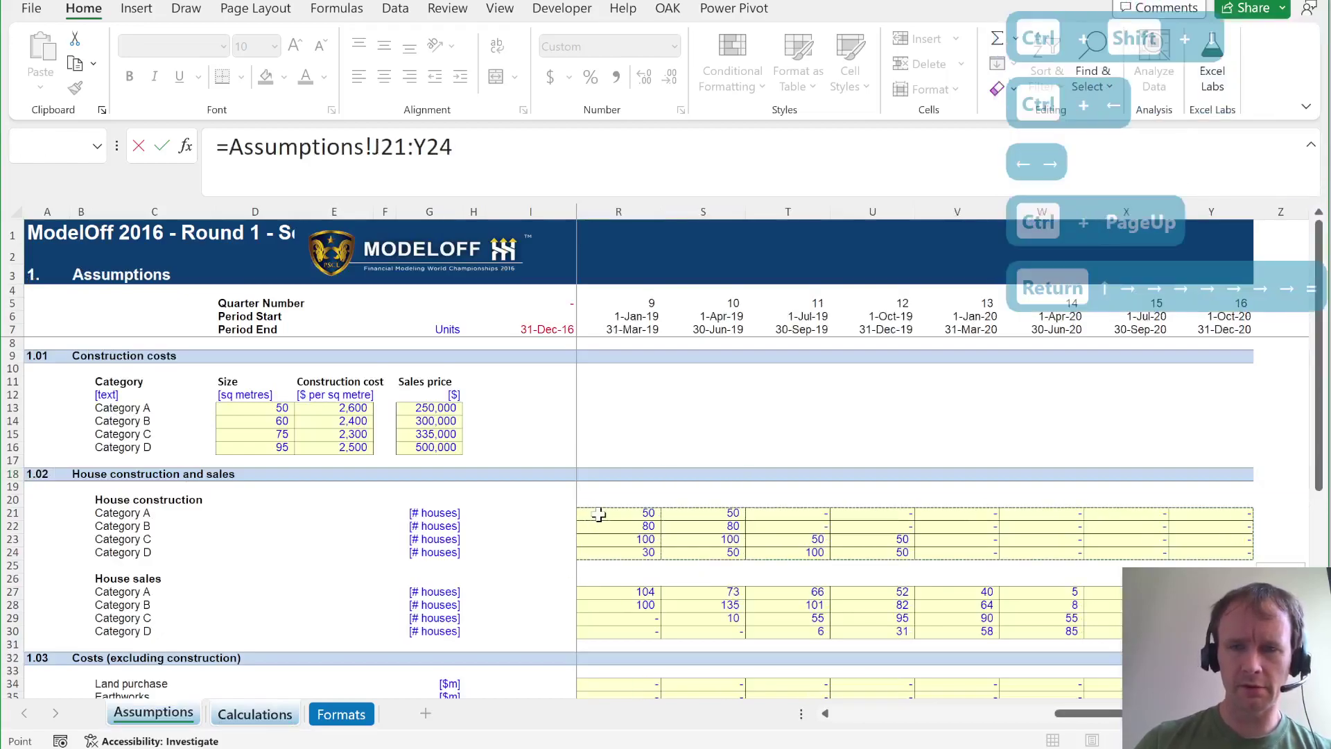
type("*")
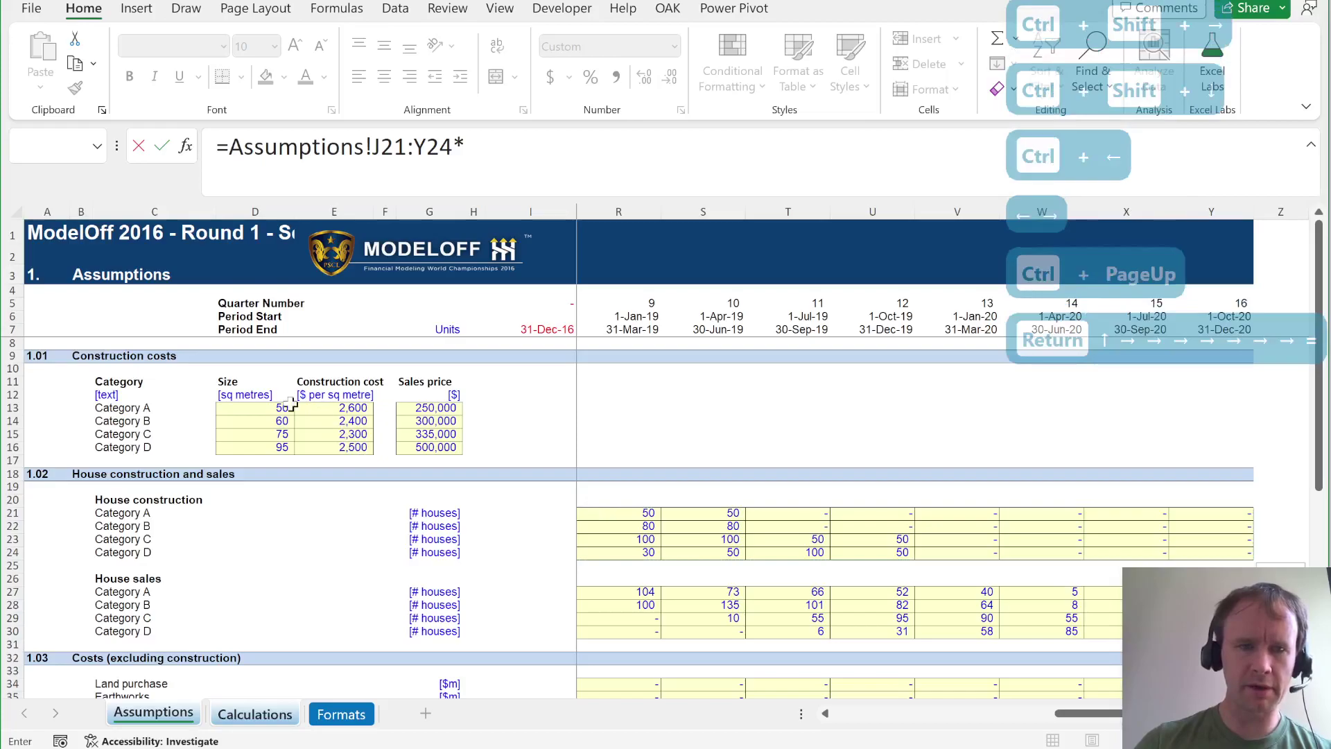
key("Right")
key("ctrl+shift+Down")
type("*")
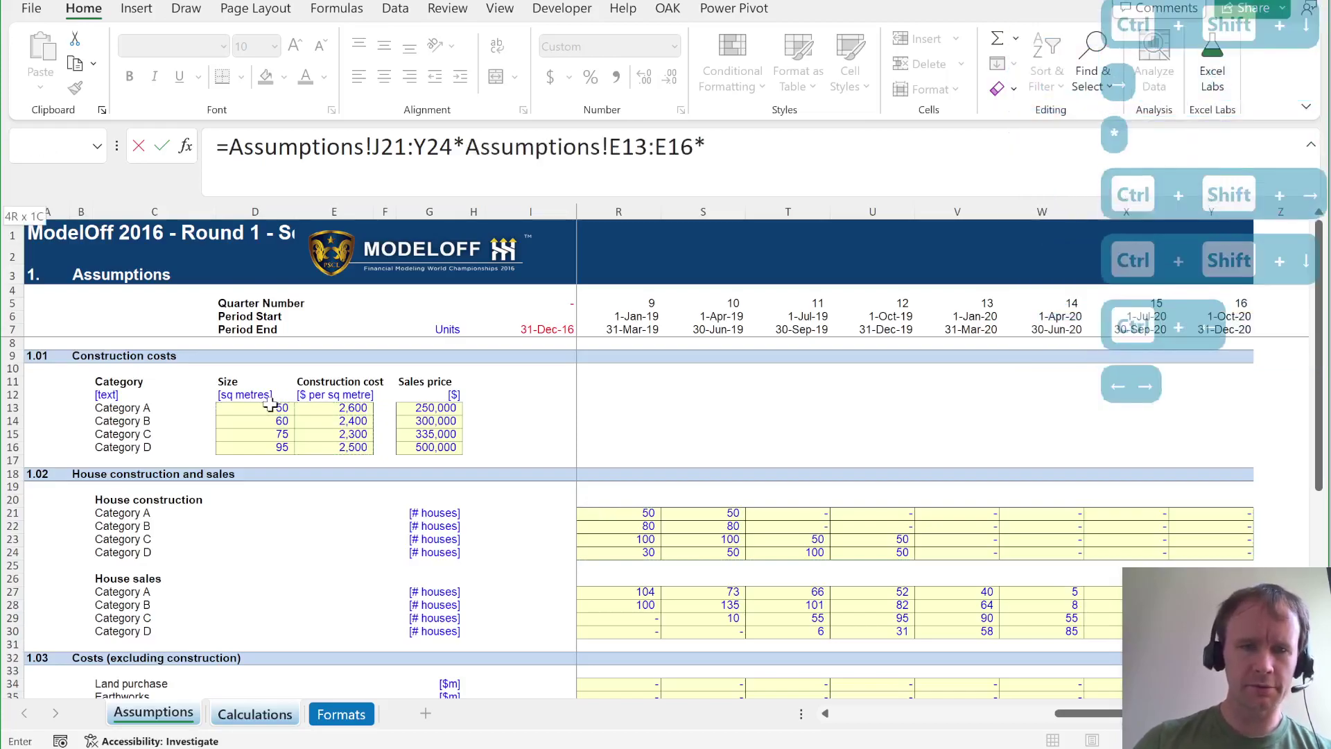
left_click(261, 409)
key("ctrl+shift+Down")
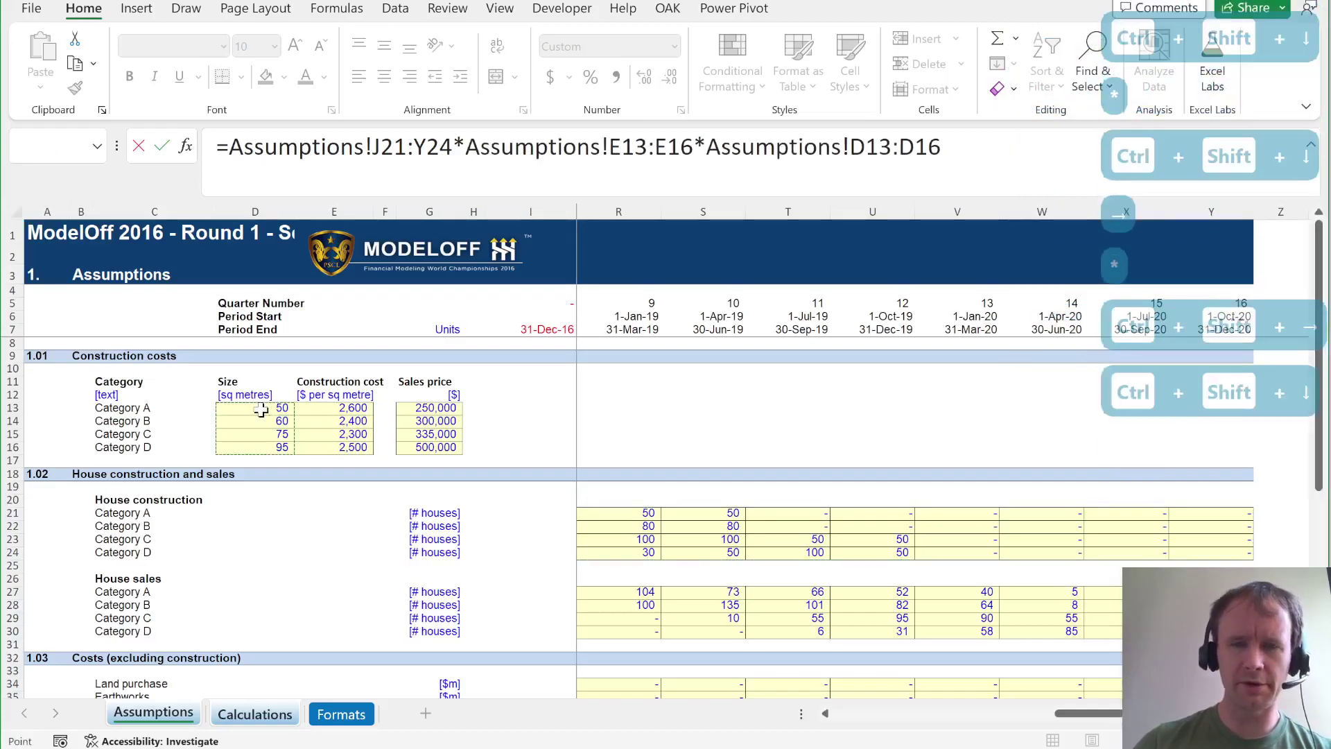
key("Return")
key("Up")
key("ctrl+Right")
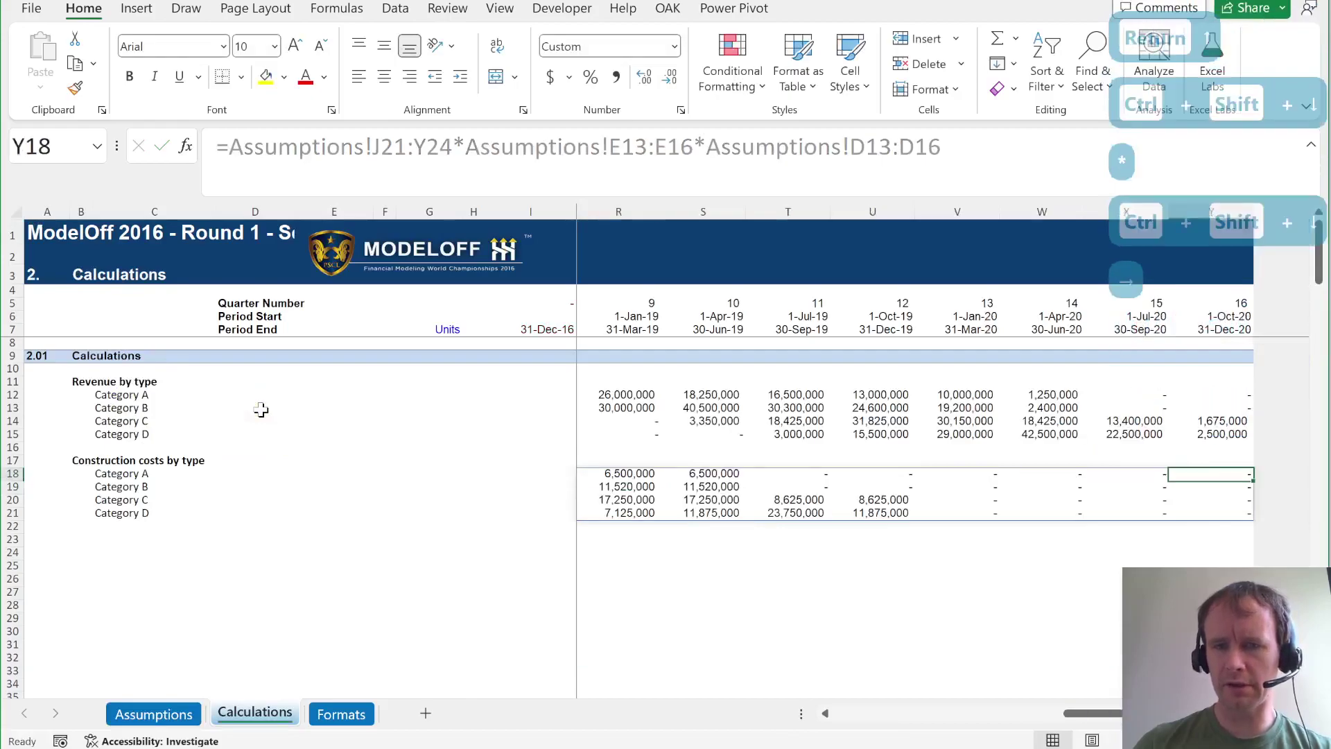
Enter the heading "Other costs" in B23, below the construction costs block.
key("ctrl+Left")
key("Down")
key("Down")
key("Left")
key("Down")
key("Down")
key("Left")
key("Left")
key("Left")
key("Down")
key("Left")
key("Left")
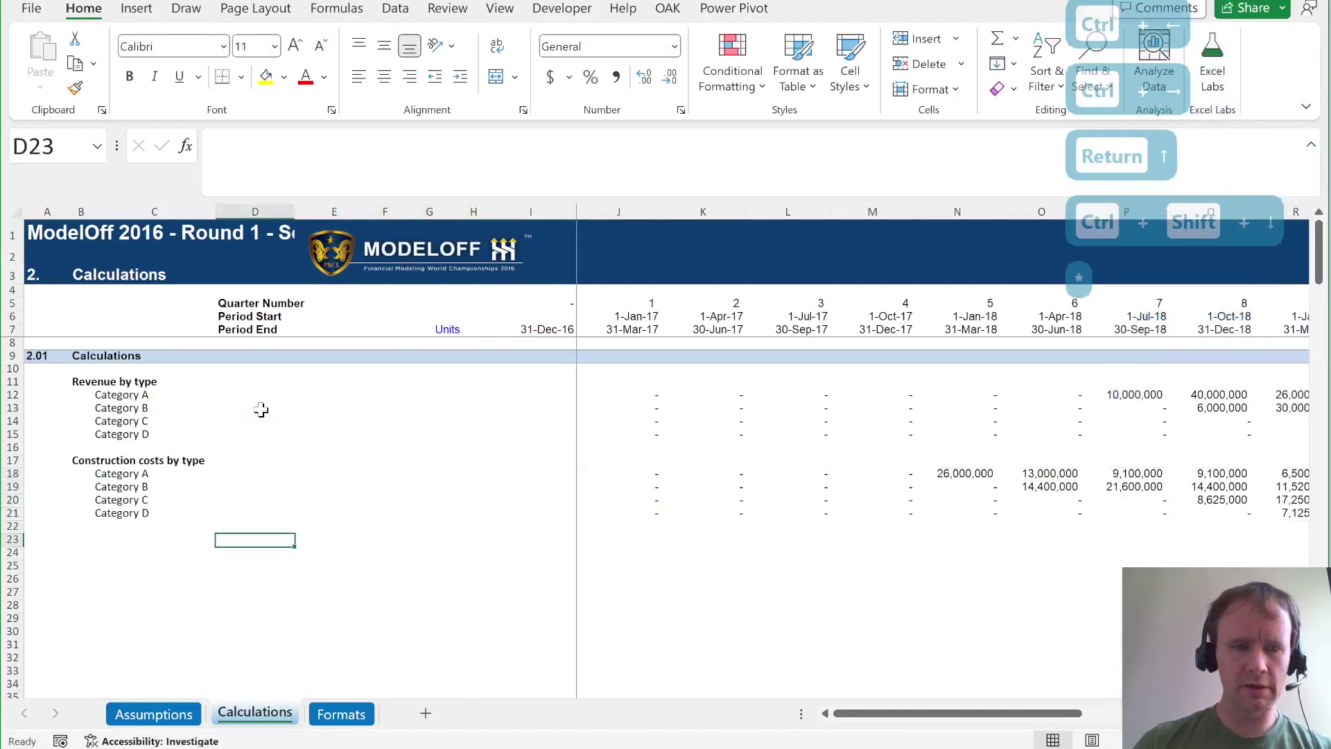
key("Left")
key("Left")
type("Other costs")
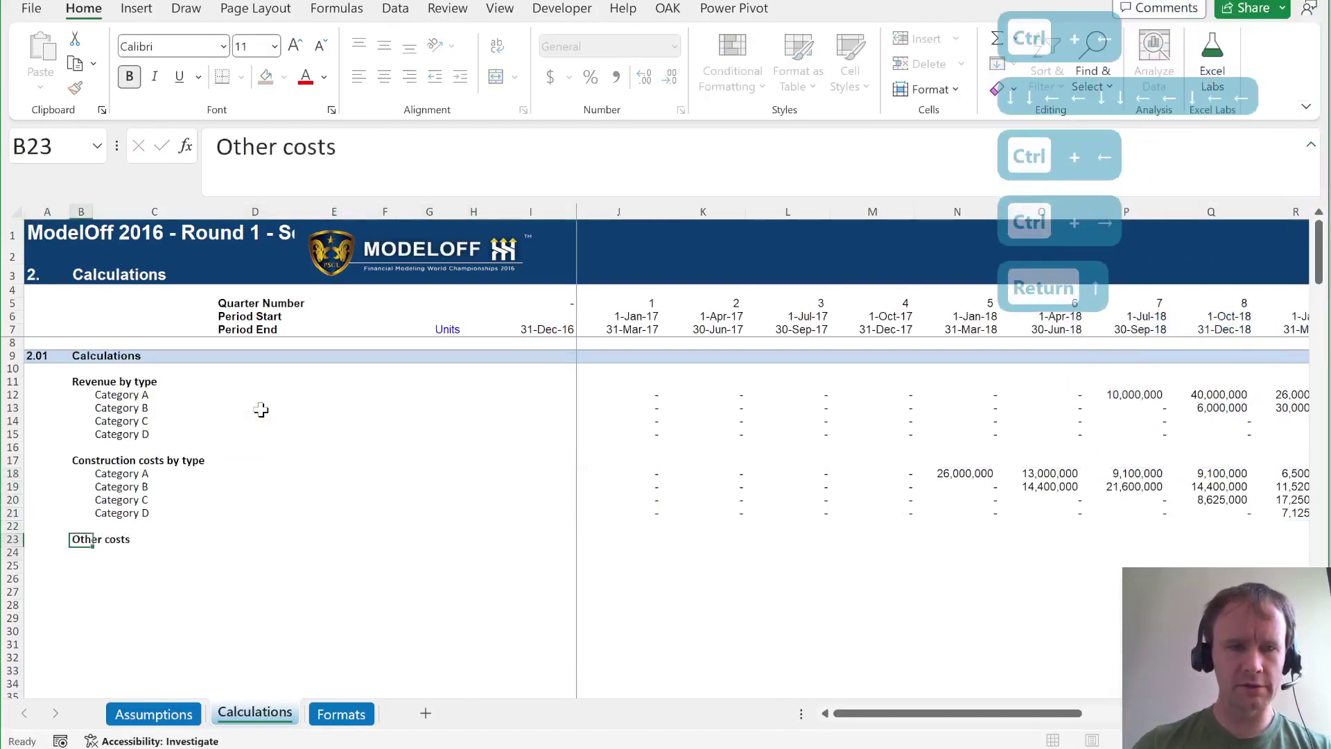
key("Return")
Link the other cost row labels starting in C24 to the cost names in Assumptions!C34:C37.
key("Right")
type("=")
key("ctrl+Page_Up")
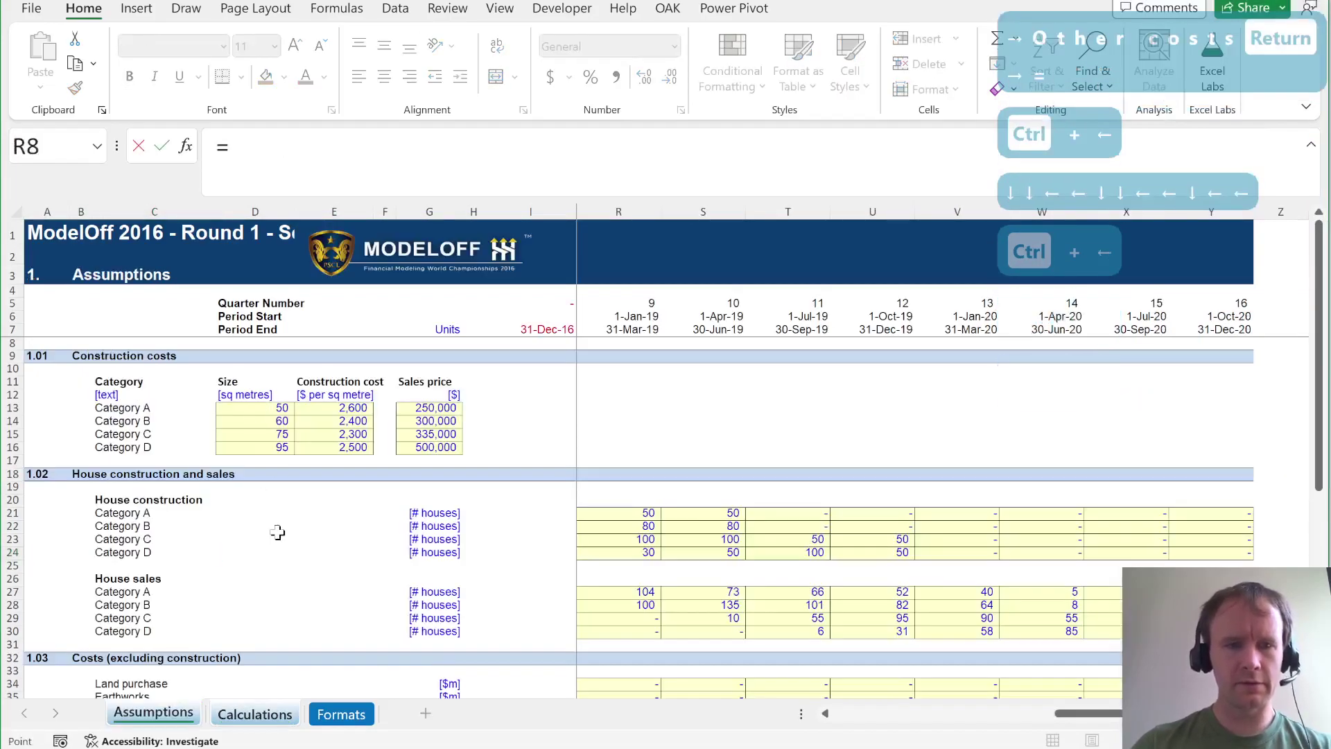
scroll(276, 534, "down", 6)
left_click(101, 453)
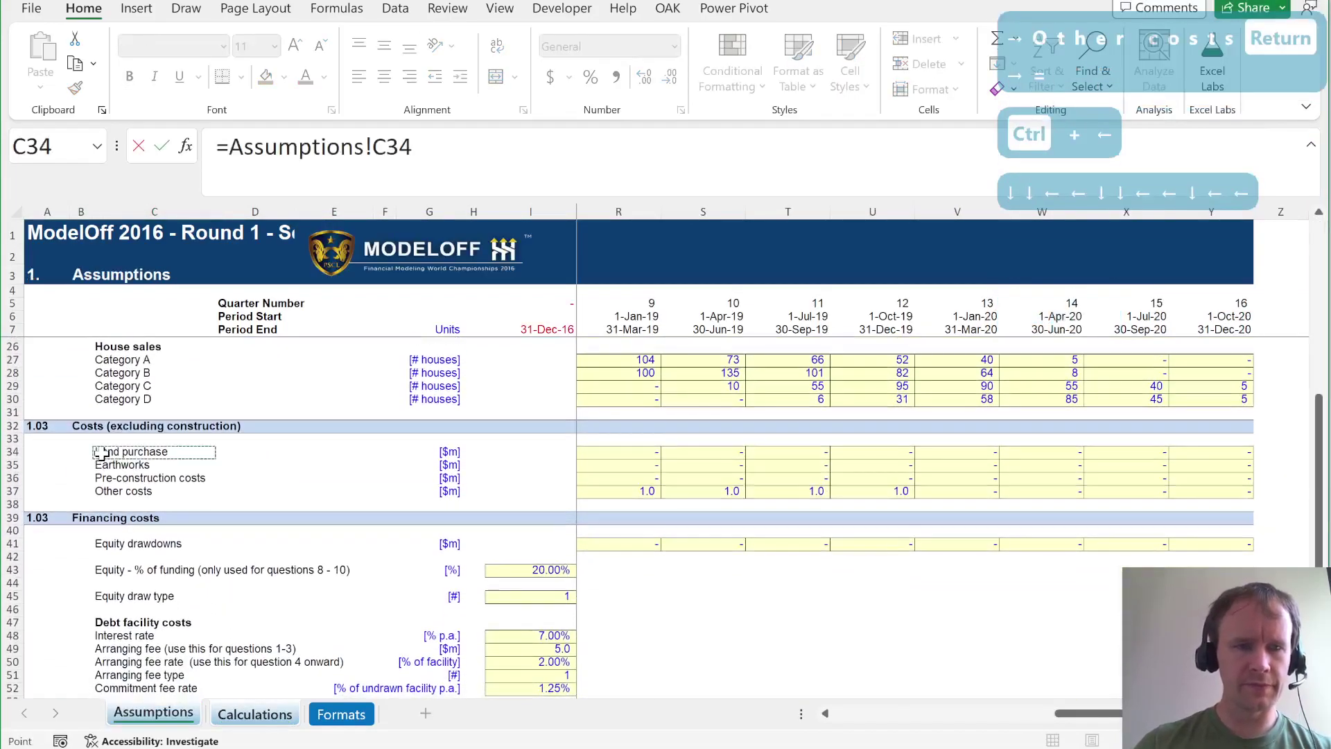
key("ctrl+shift+Down")
key("ctrl+Return")
Bring in the other costs from J24, converted from millions to dollars, with the spilled formula =Assumptions!J34:Y37*10^6.
key("Right")
key("Right")
key("Right")
key("Right")
key("Right")
key("Right")
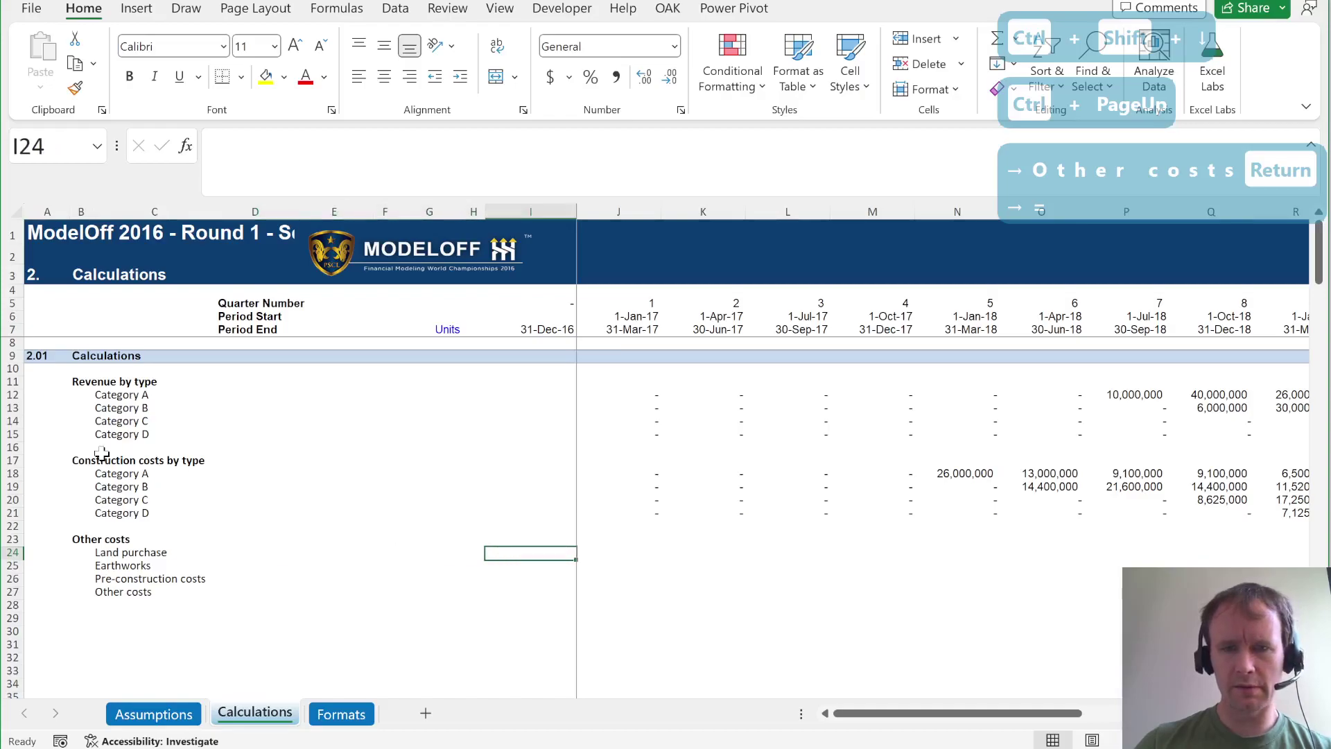
key("Right")
type("=")
key("ctrl+Page_Up")
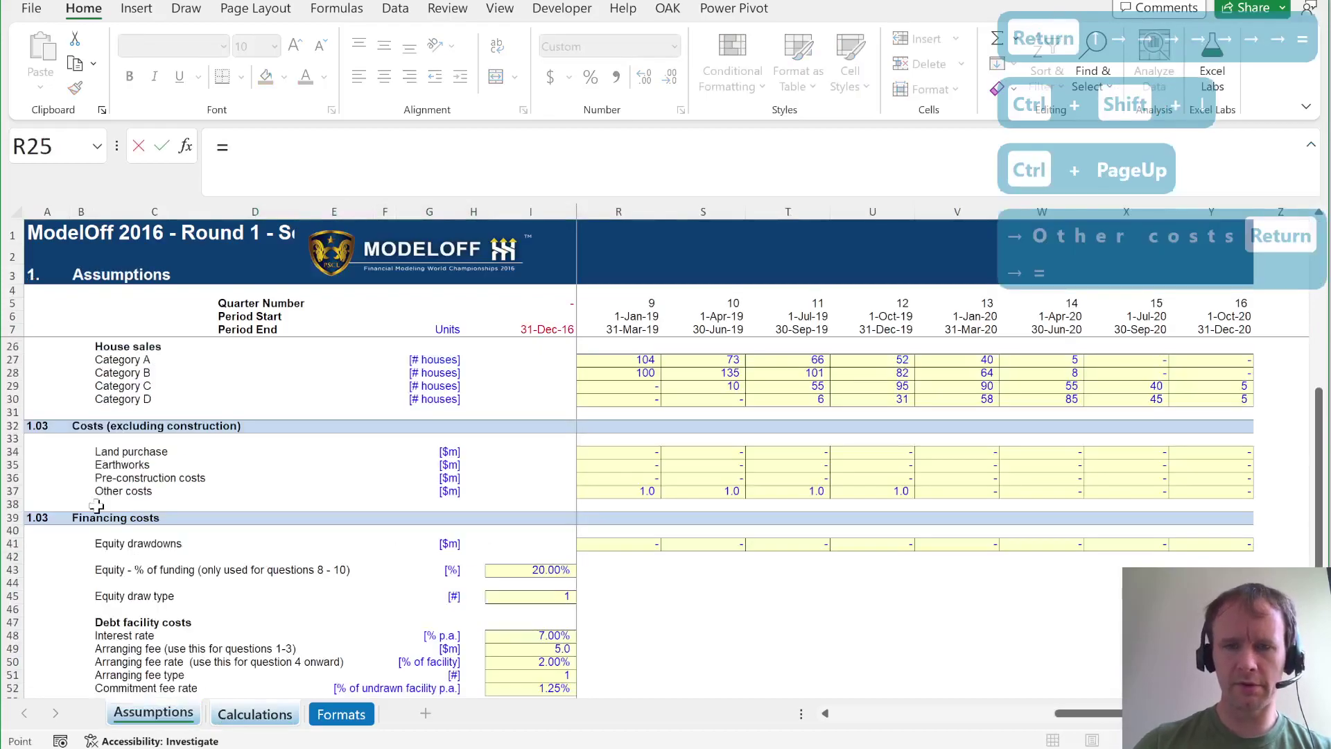
left_click(664, 470)
key("ctrl+Left")
key("Up")
key("ctrl+shift+Down")
key("ctrl+shift+Right")
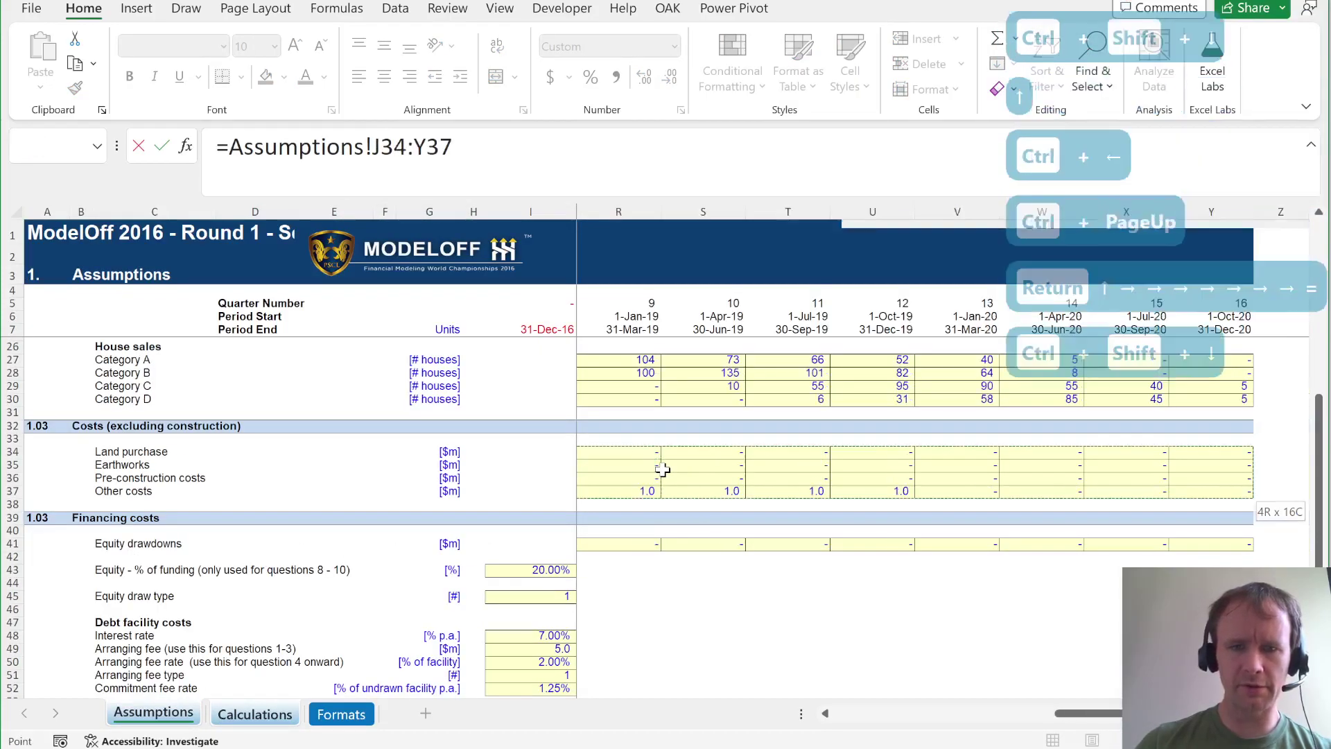
type("*10^")
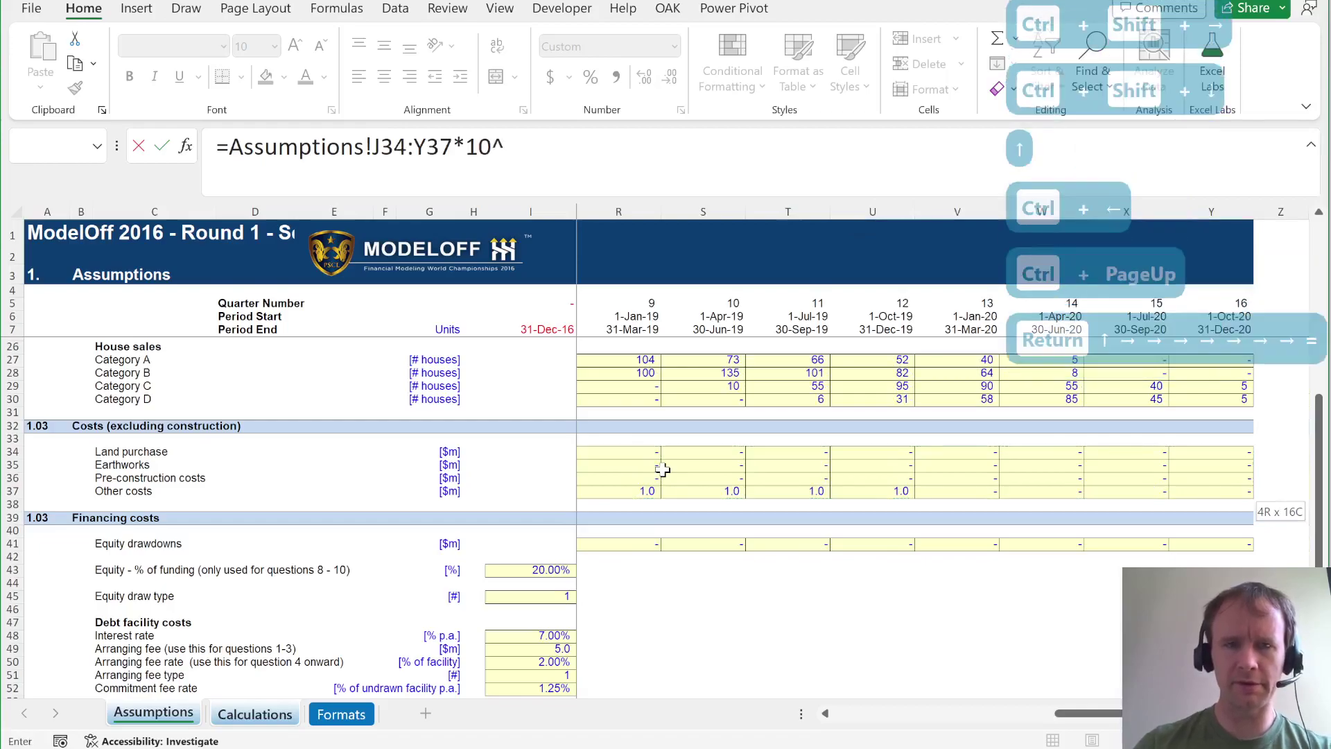
type("6")
key("Return")
key("Up")
key("ctrl+Right")
key("ctrl+Down")
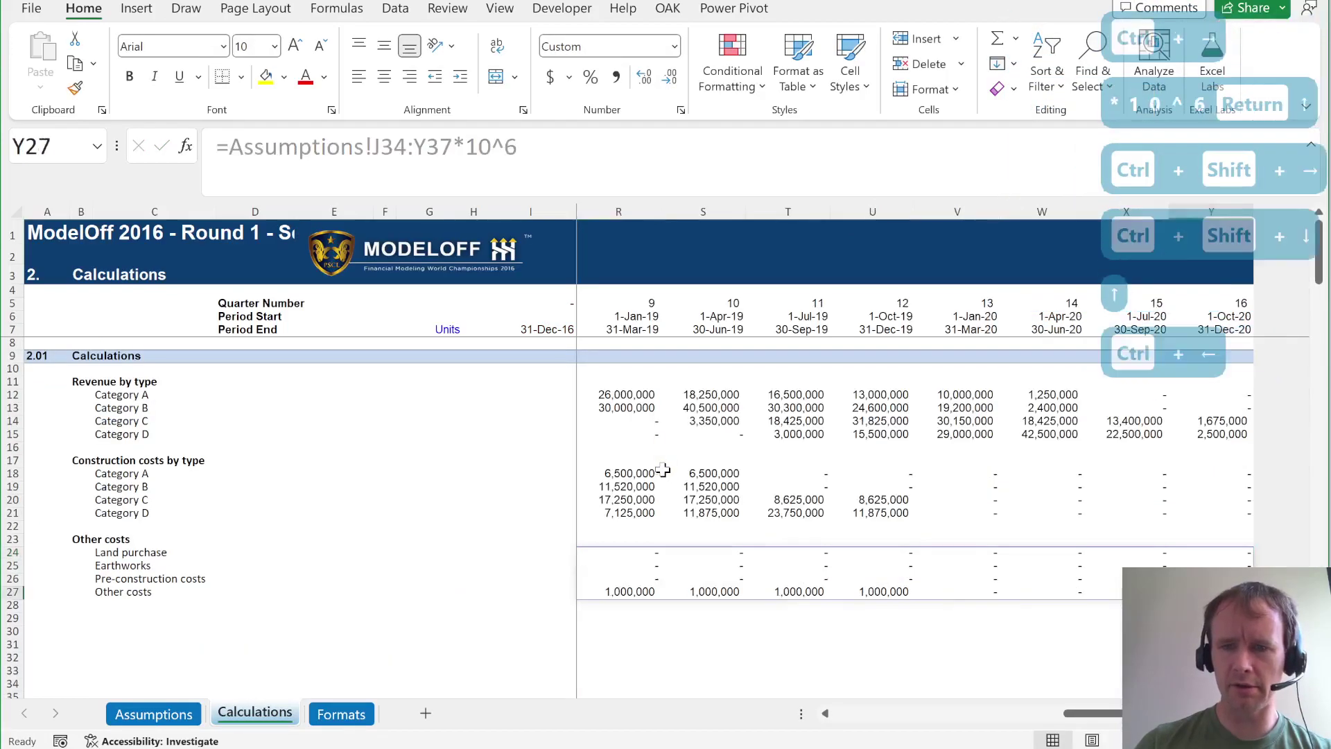
Enter the row label "Operating cash flow" in B29, below the other costs block.
key("ctrl+Left")
key("ctrl+Left")
key("Down")
key("Left")
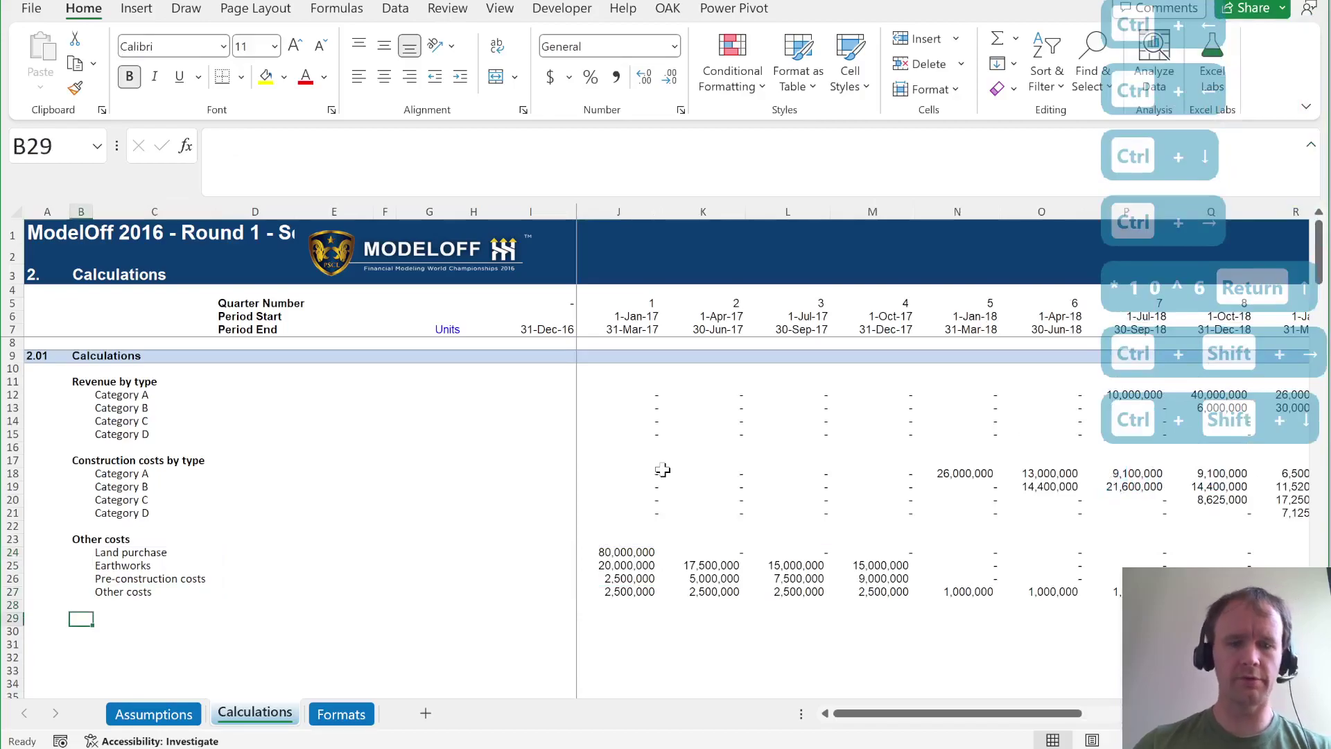
type("Operating")
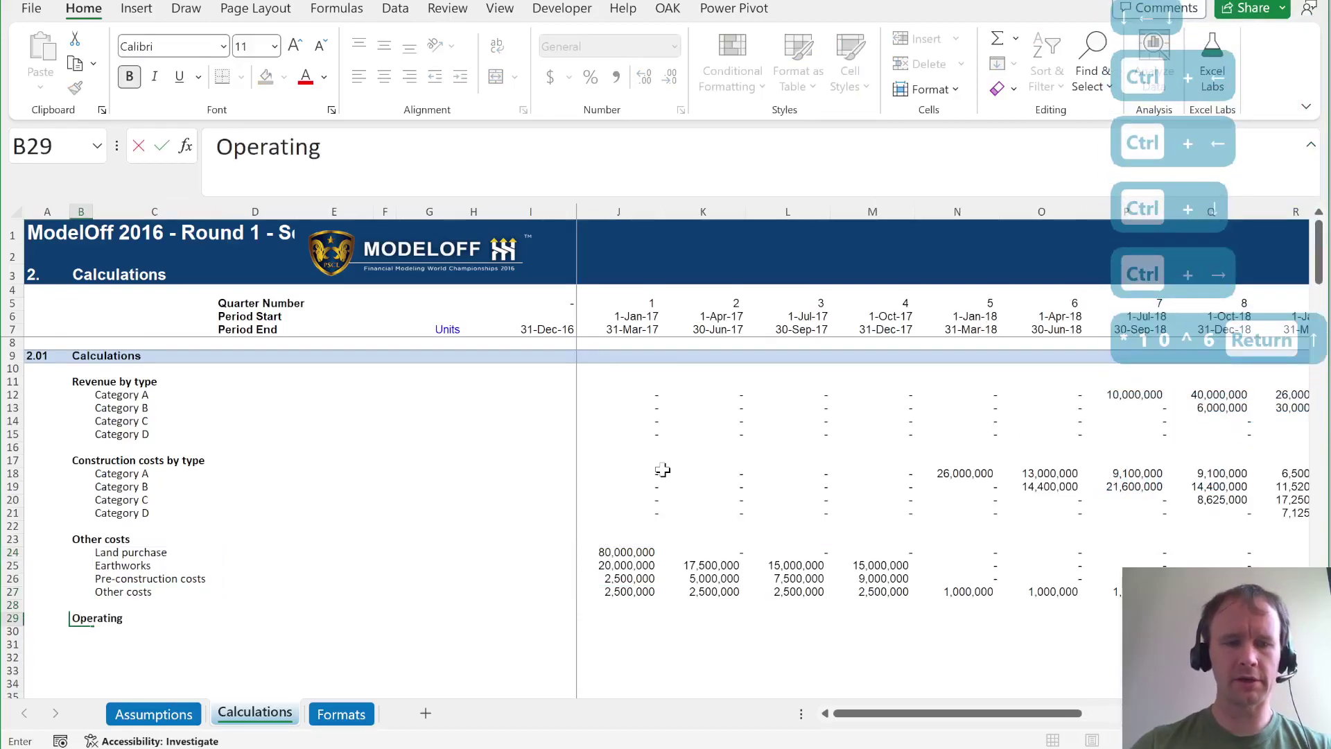
type(" cash flow")
Calculate operating cash flow in J29 as =SUM(J12:J15)-SUM(J18:J21,J24:J27) and fill it across all quarters.
key("Right")
key("Right")
key("Right")
key("Right")
key("Right")
key("Right")
key("Right")
key("Right")
type("=sum")
key("Tab")
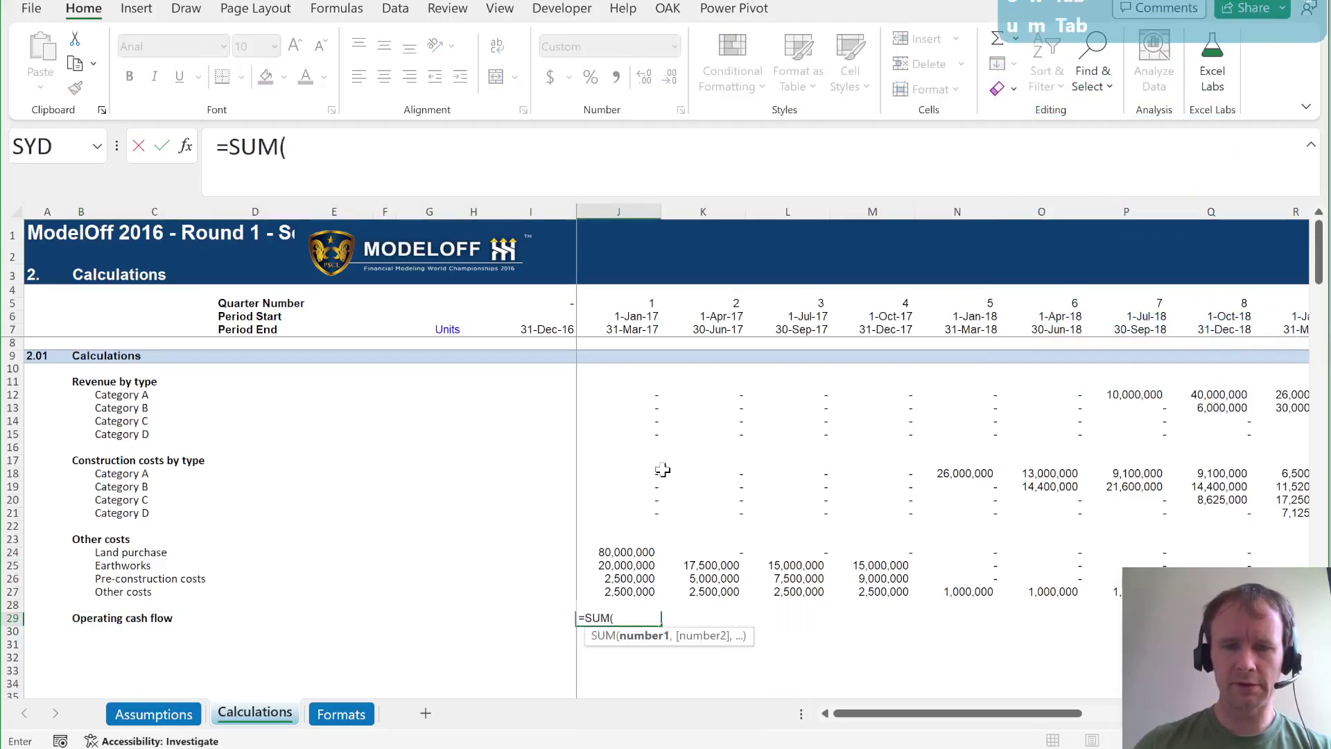
key("ctrl+Up")
key("ctrl+Up")
key("ctrl+Up")
key("ctrl+Up")
key("ctrl+Up")
key("ctrl+shift+Up")
type(")-sum")
key("Tab")
key("ctrl+Up")
key("ctrl+Up")
key("ctrl+Up")
key("ctrl+shift+Up")
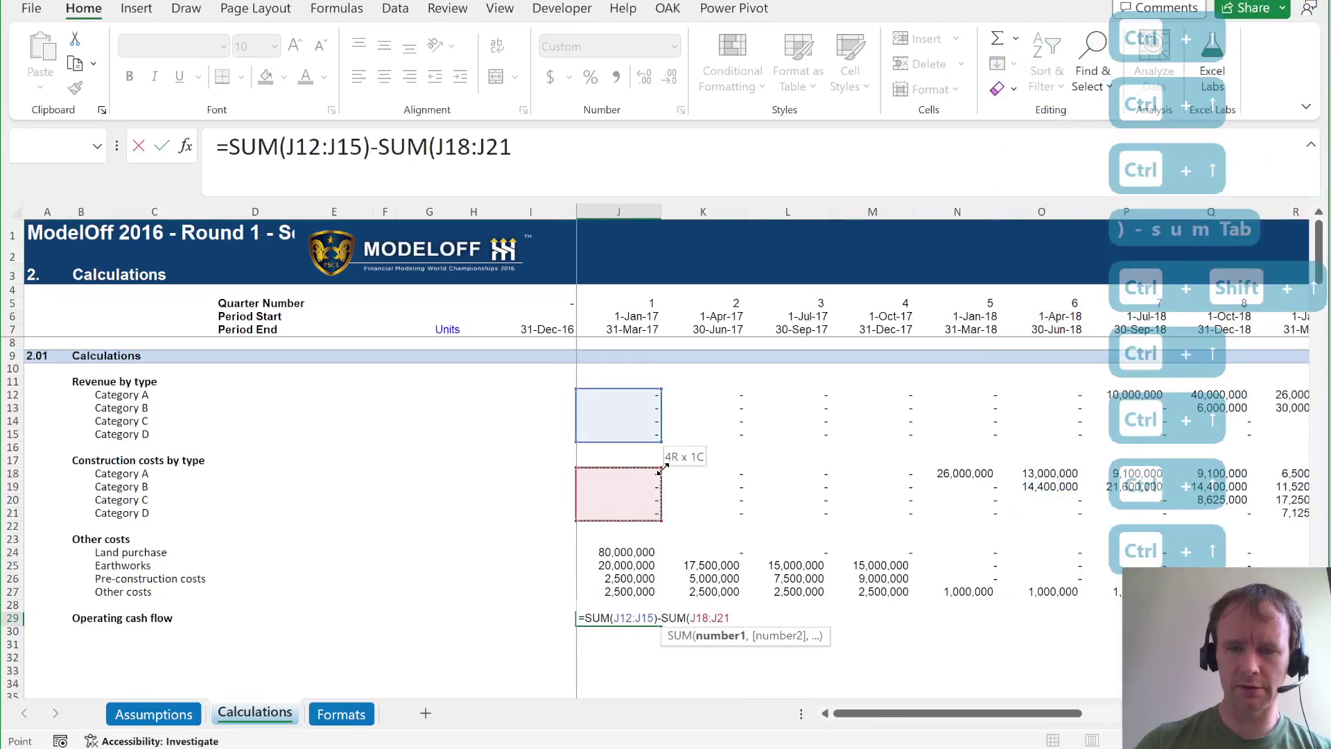
type(",")
key("ctrl+Up")
key("ctrl+shift+Up")
type(")")
key("ctrl+Return")
key("ctrl+shift+Right")
key("ctrl+r")
Enter the section heading "Debt" in B31, below the operating cash flow row.
key("Left")
key("Right")
key("Down")
key("Left")
key("ctrl+Left")
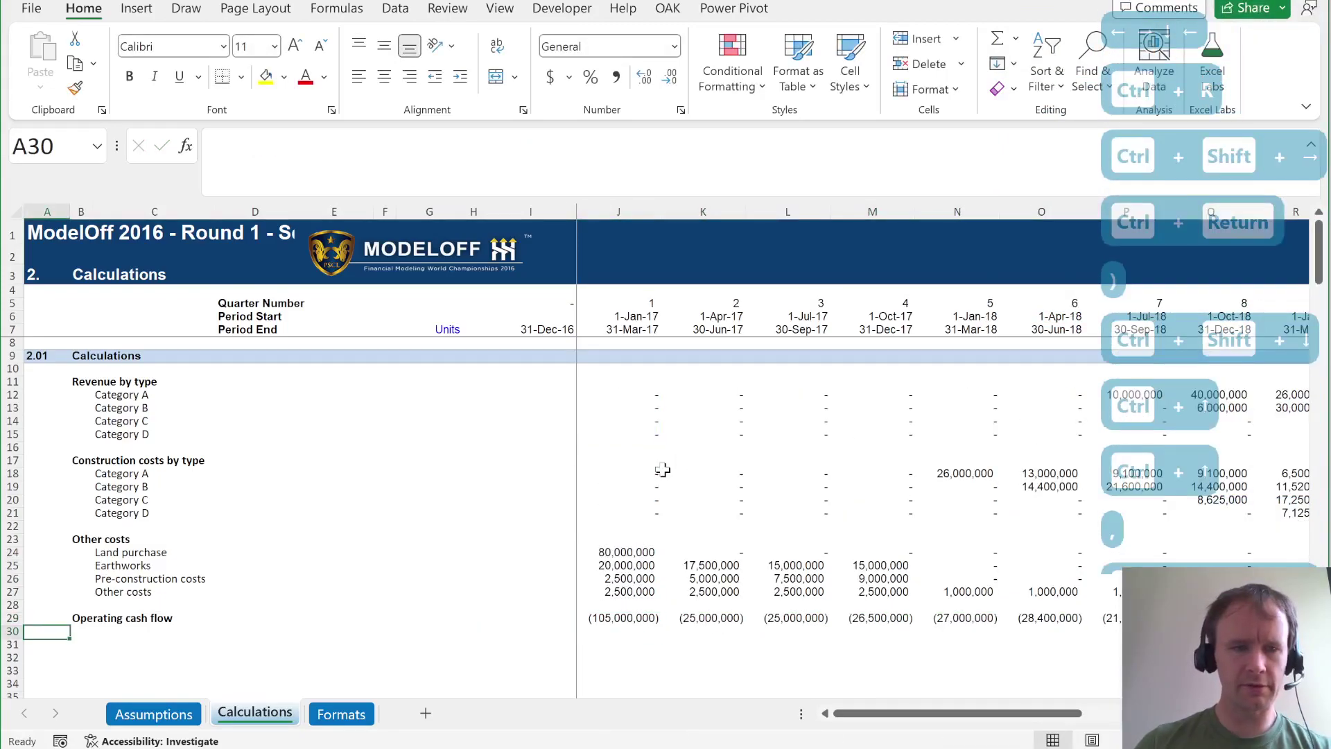
key("Down")
key("Right")
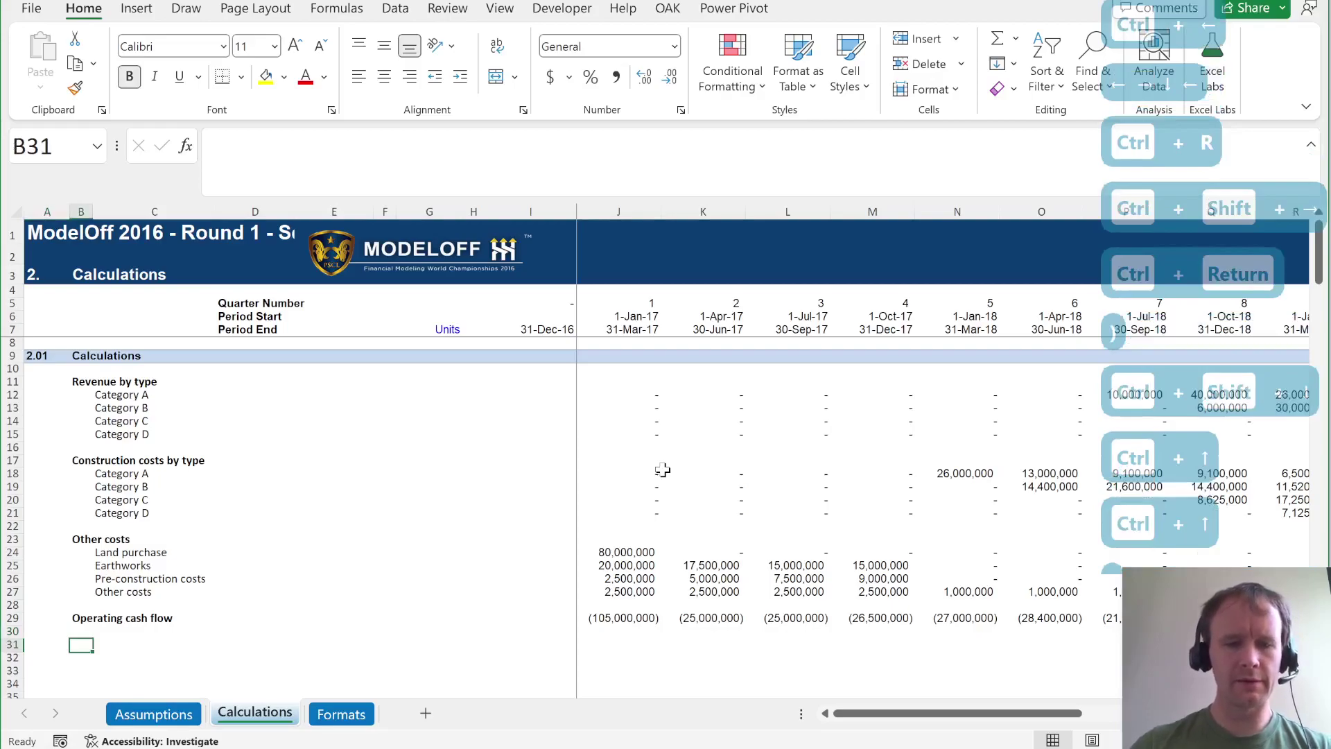
type("Eq")
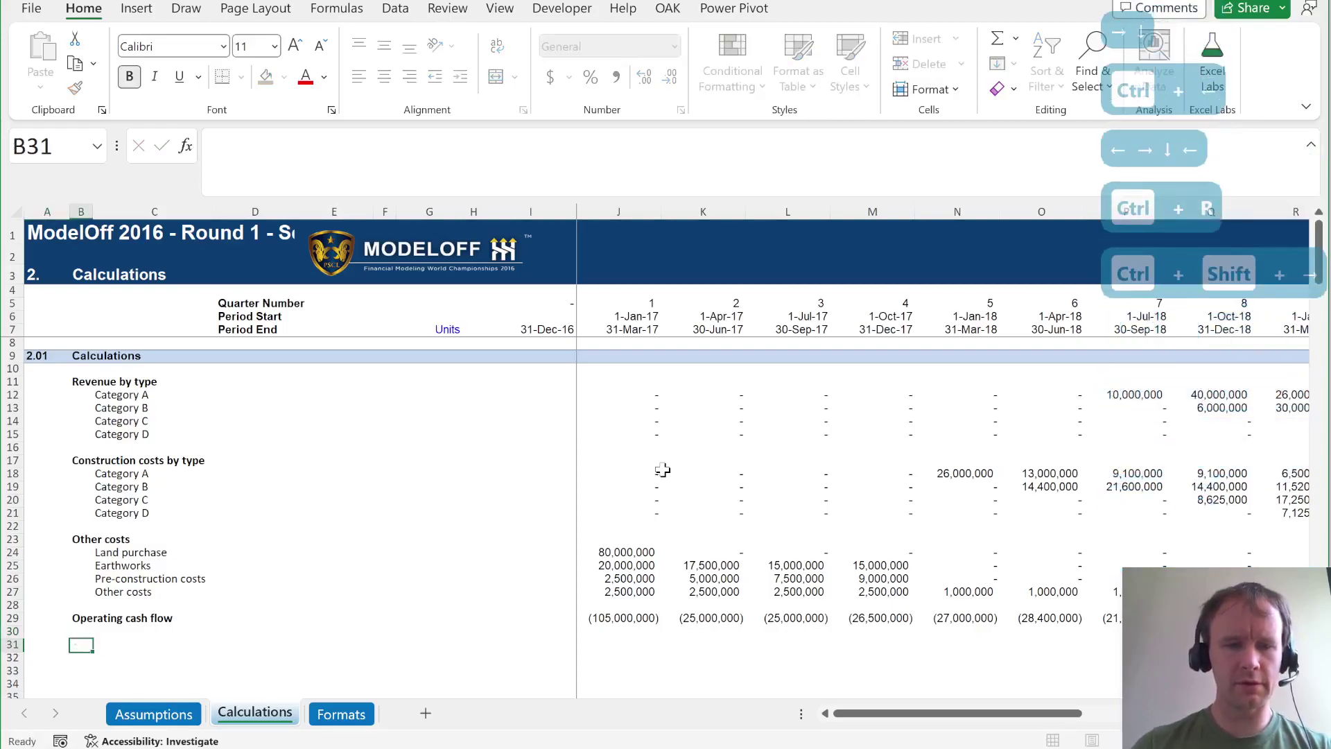
key("Escape")
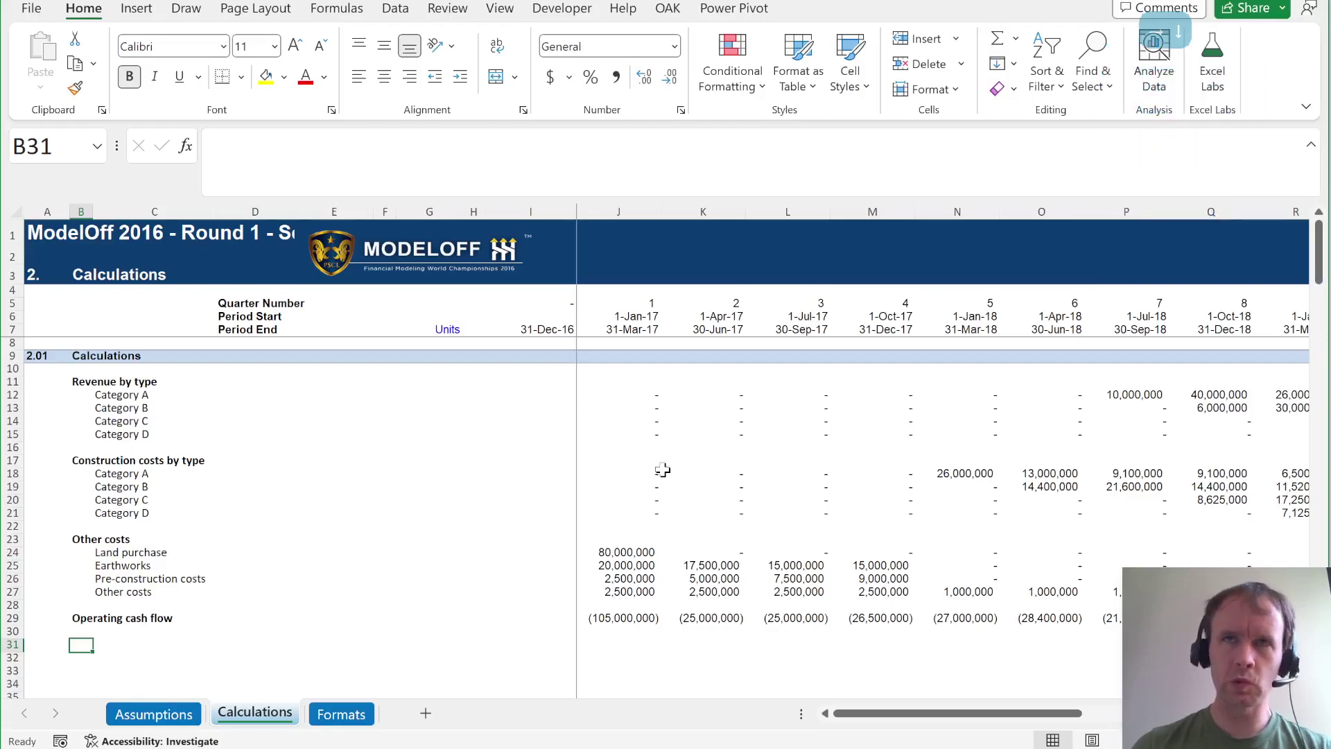
type("Debt")
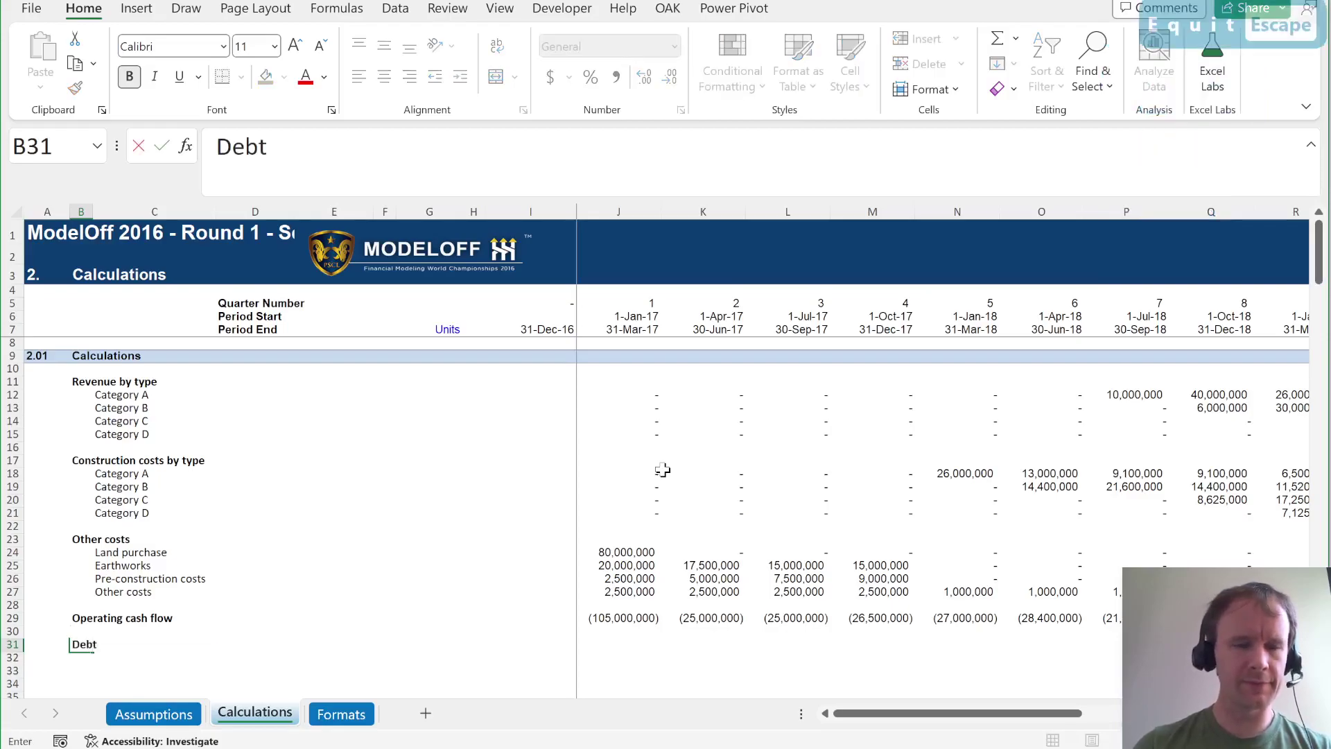
key("Return")
Label the debt balance rows in C32:C34 "Opening", "Drawdown / repayment" and "Closing".
key("Right")
type("Opening")
key("Return")
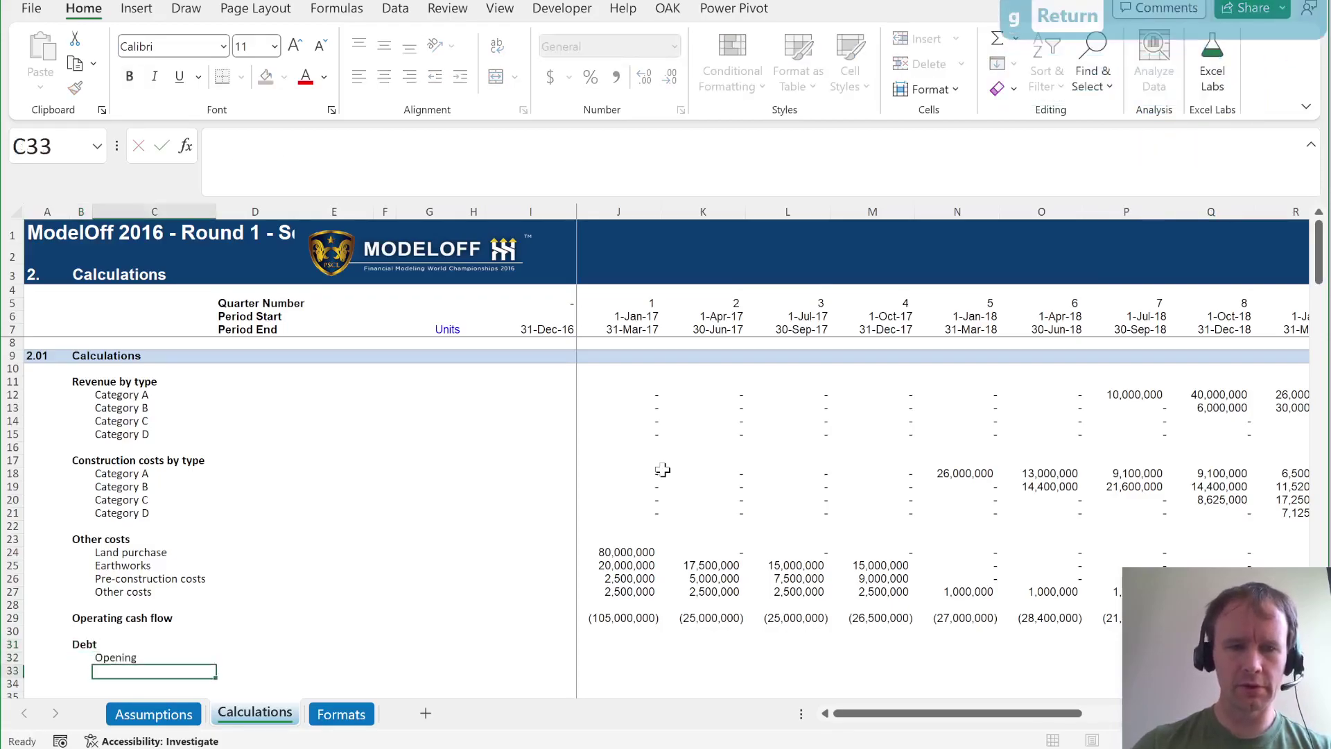
type("Drawdown ")
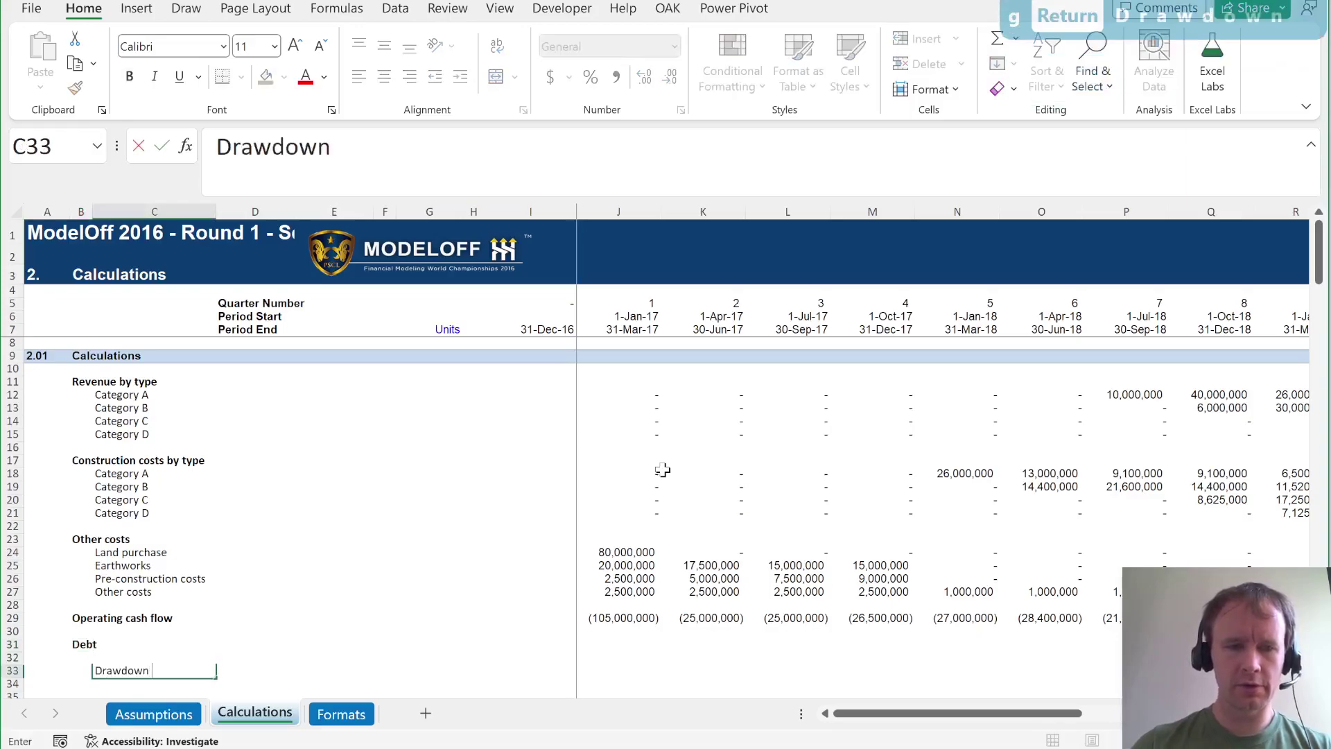
type("/ repayment")
key("Return")
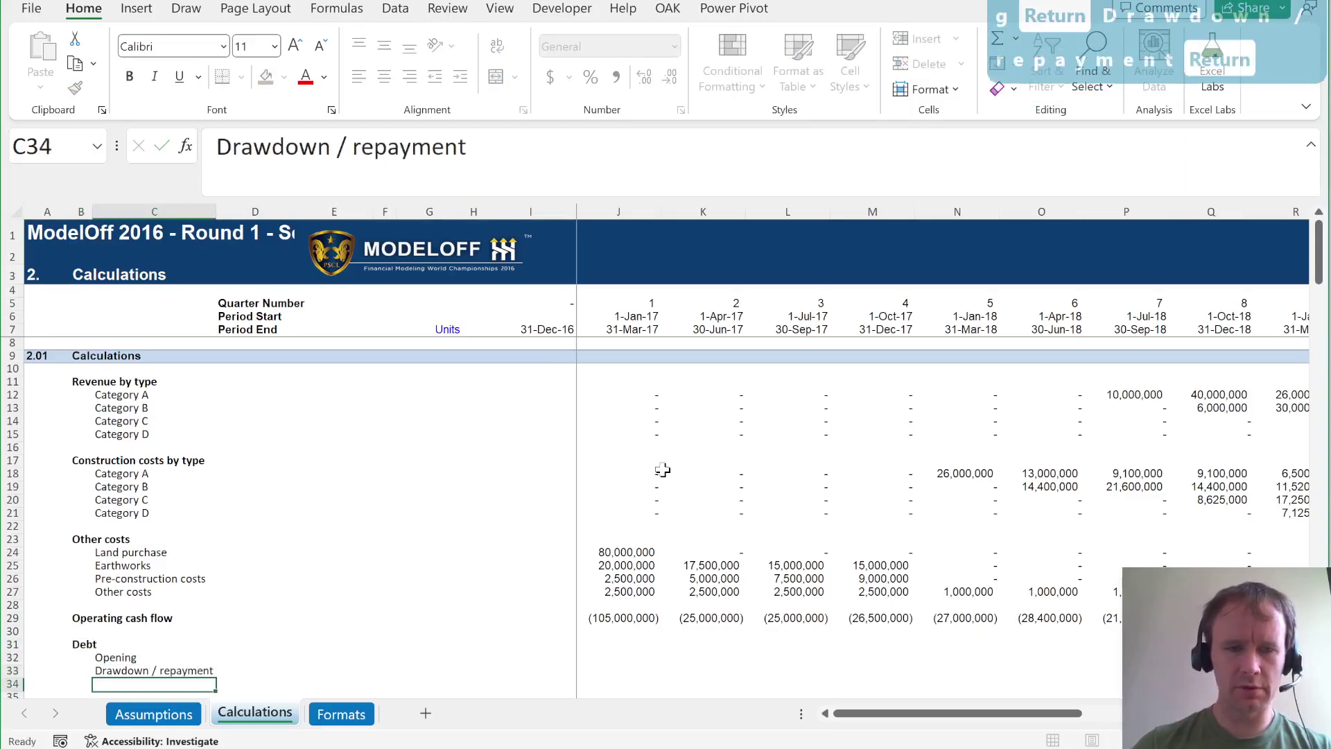
type("Closing")
key("Return")
Add the financing cost labels "Interest", "Arranging fee" and "Commitment fee" in C36:C38, leaving one blank row below the debt balances.
key("Return")
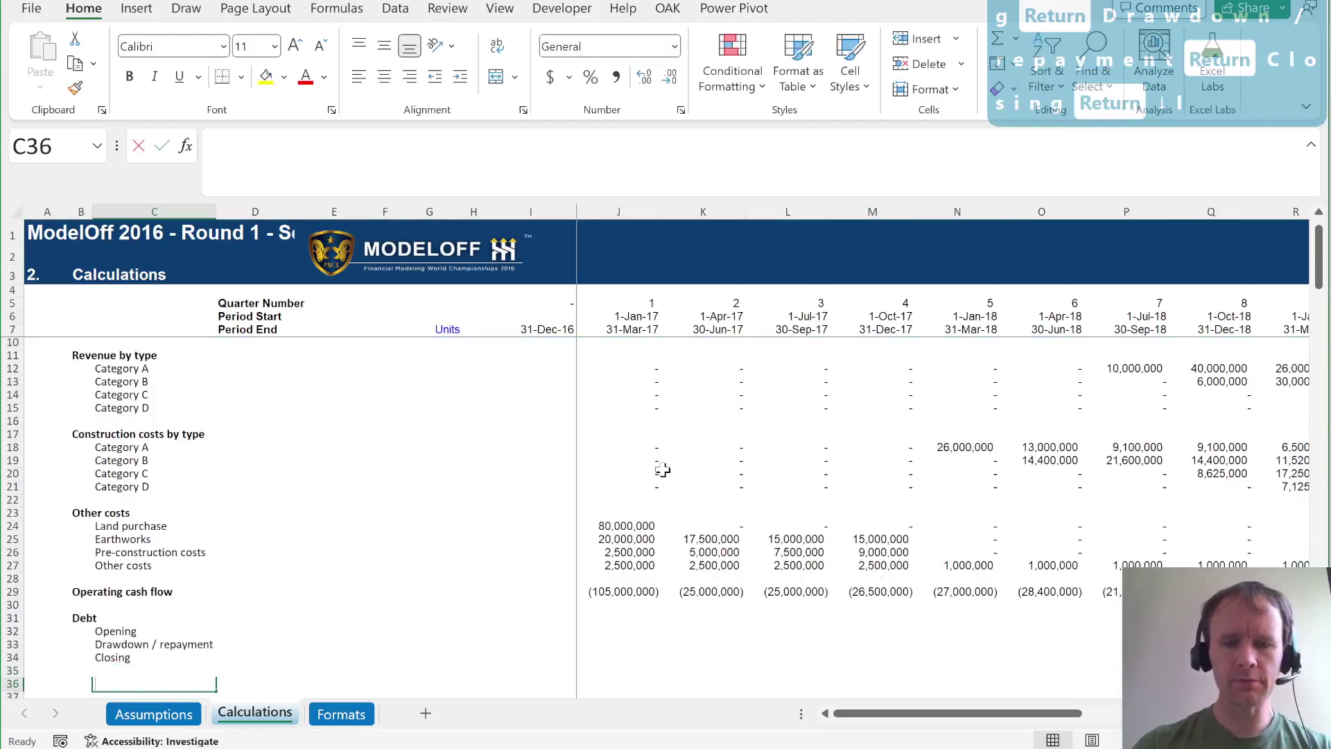
type("Interest")
key("Return")
type("A")
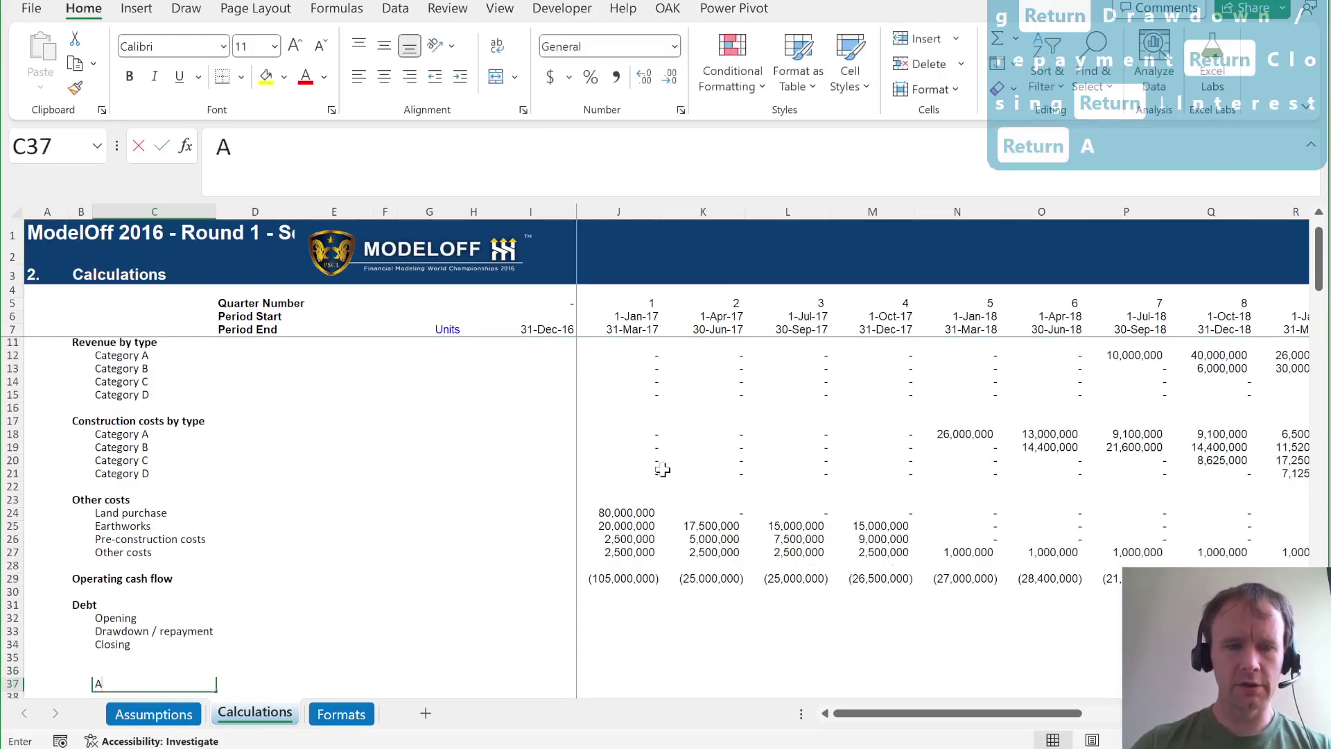
type("rranging fe")
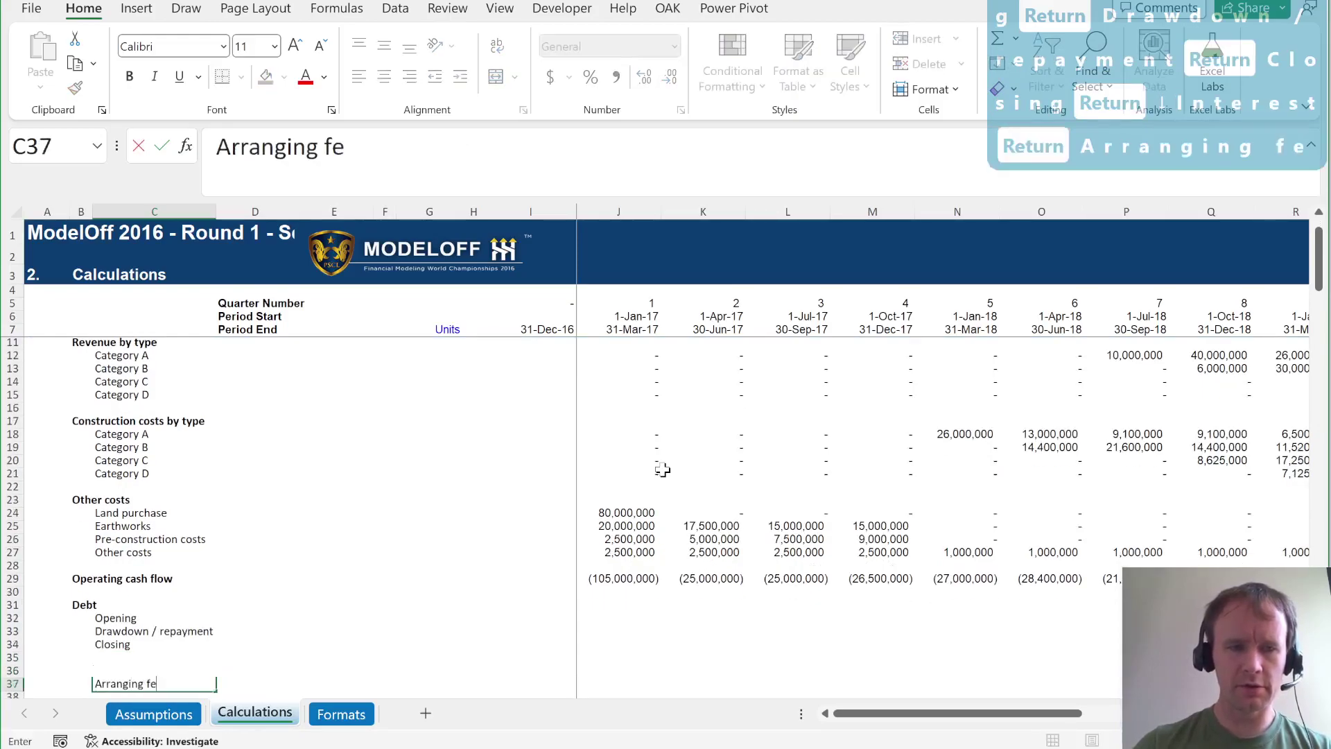
type("e")
key("Return")
type("Committ")
key("BackSpace")
type("ment fee")
key("Return")
Enter the row label "Op CF + interest / fees" in B40, below the financing cost rows.
key("Down")
key("Down")
key("Down")
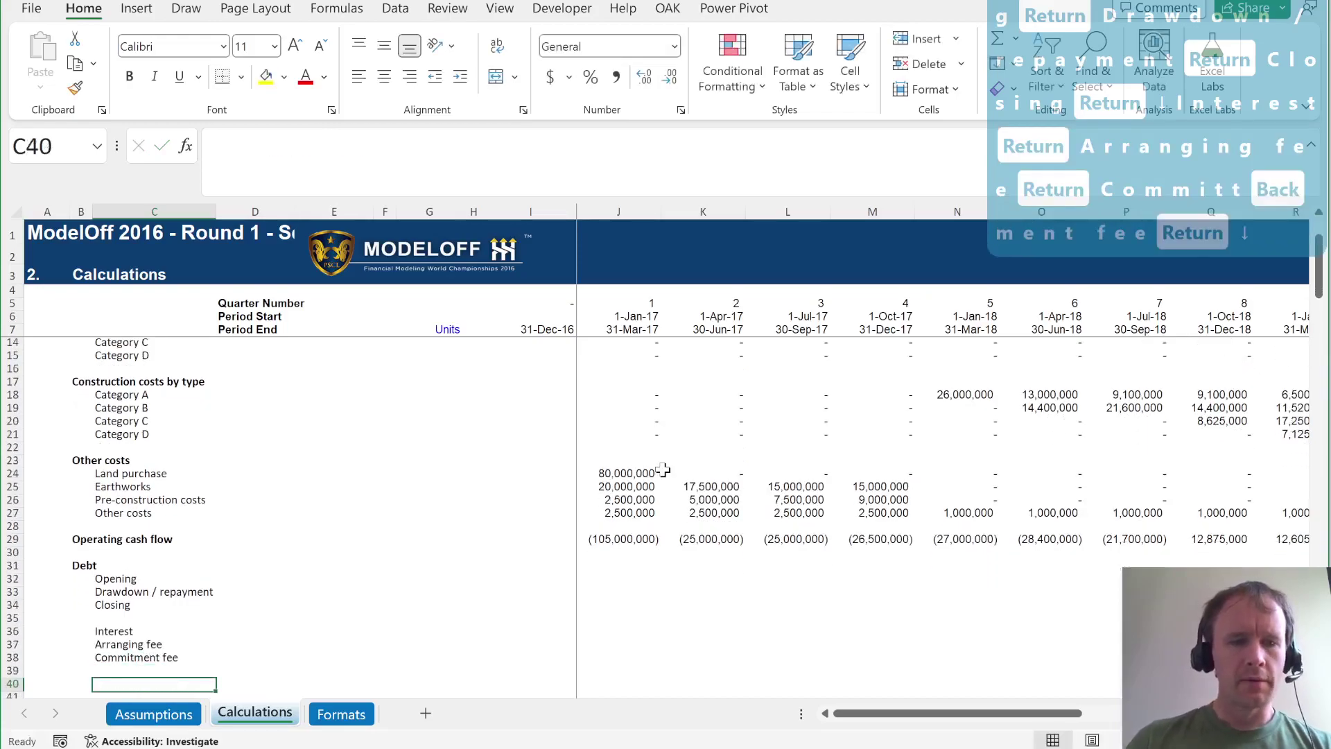
key("Up")
key("Up")
key("Left")
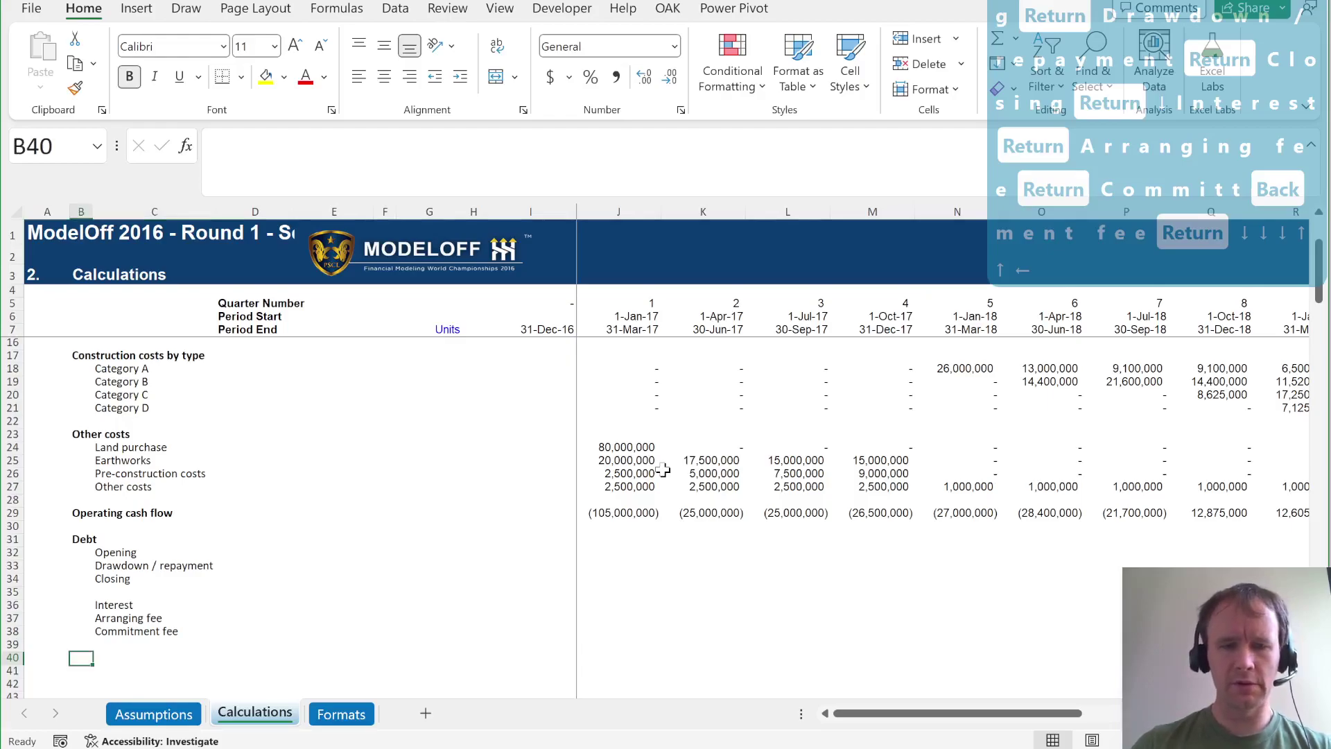
type("Total cash flows pre")
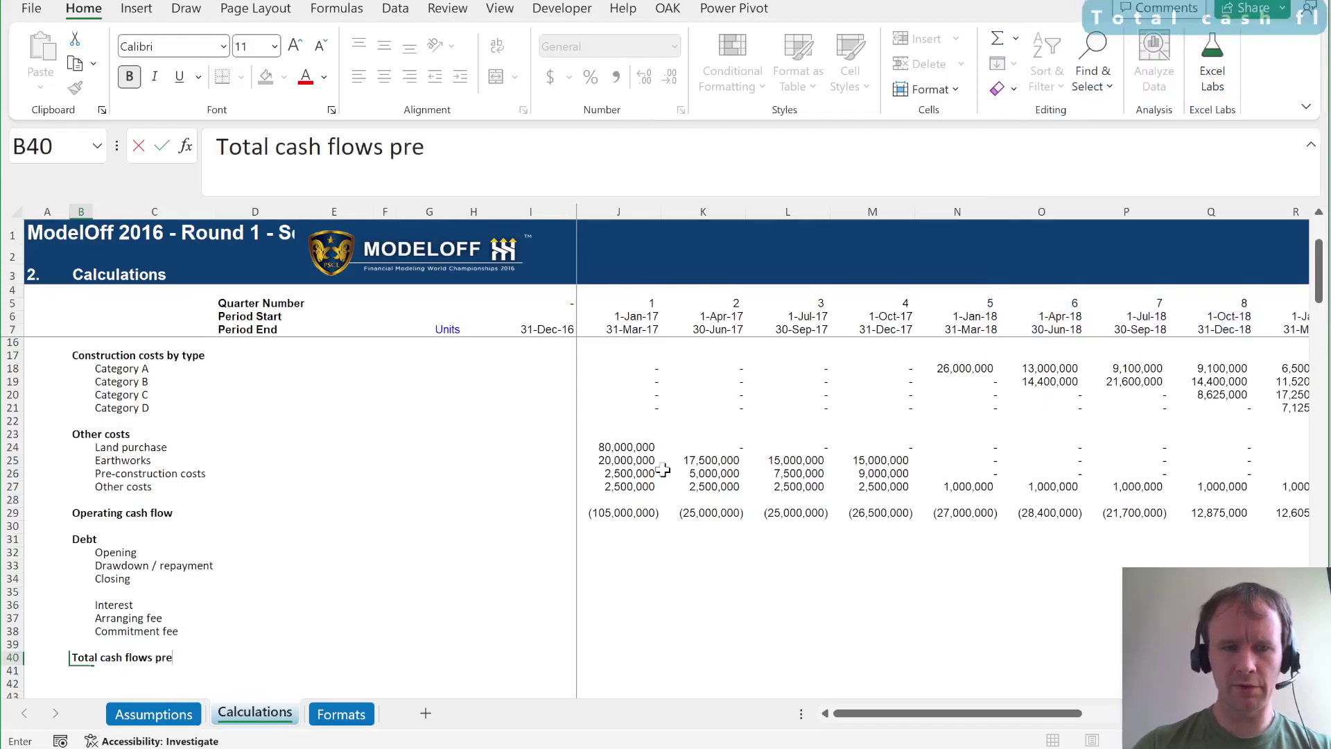
key("Escape")
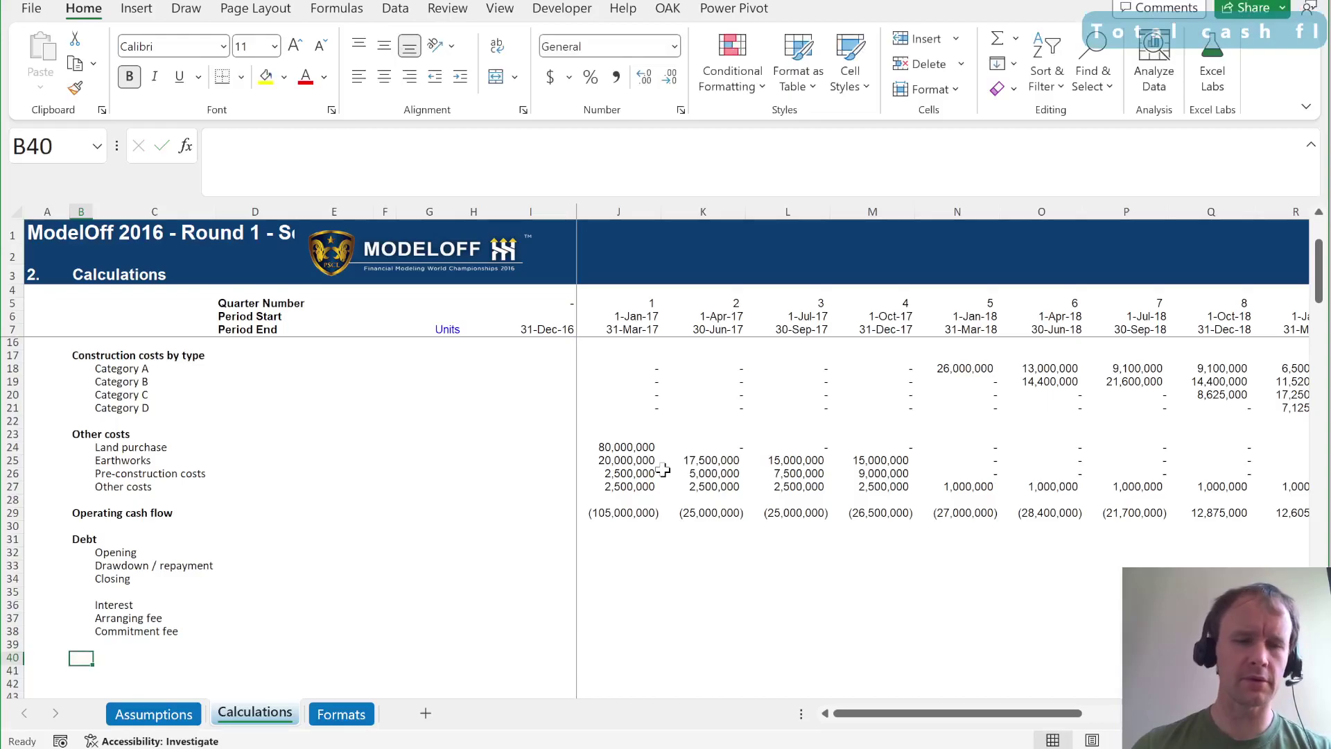
type("Op CF +")
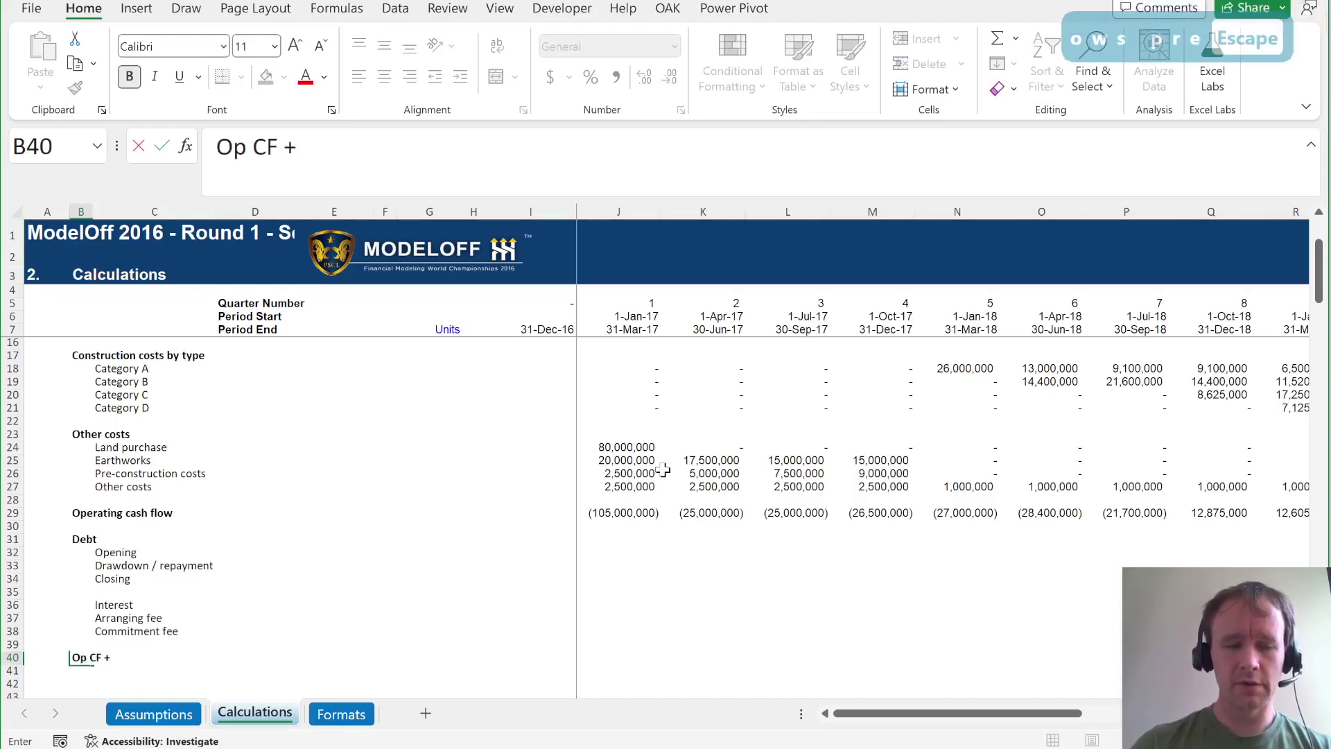
type(" interest / fees")
key("Return")
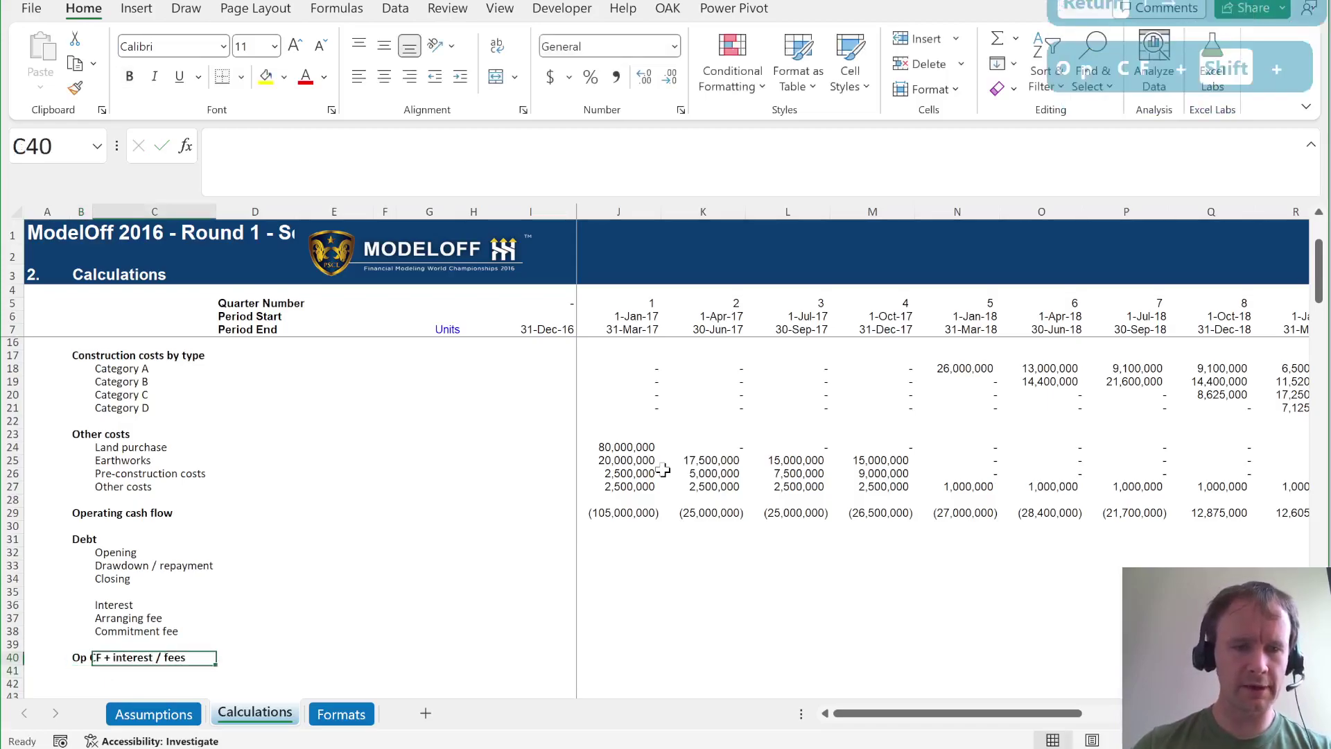
Enter the row label "To / from equity" in B42.
key("Down")
key("shift+Down")
key("shift+Down")
key("shift+Down")
key("shift+Down")
key("shift+Down")
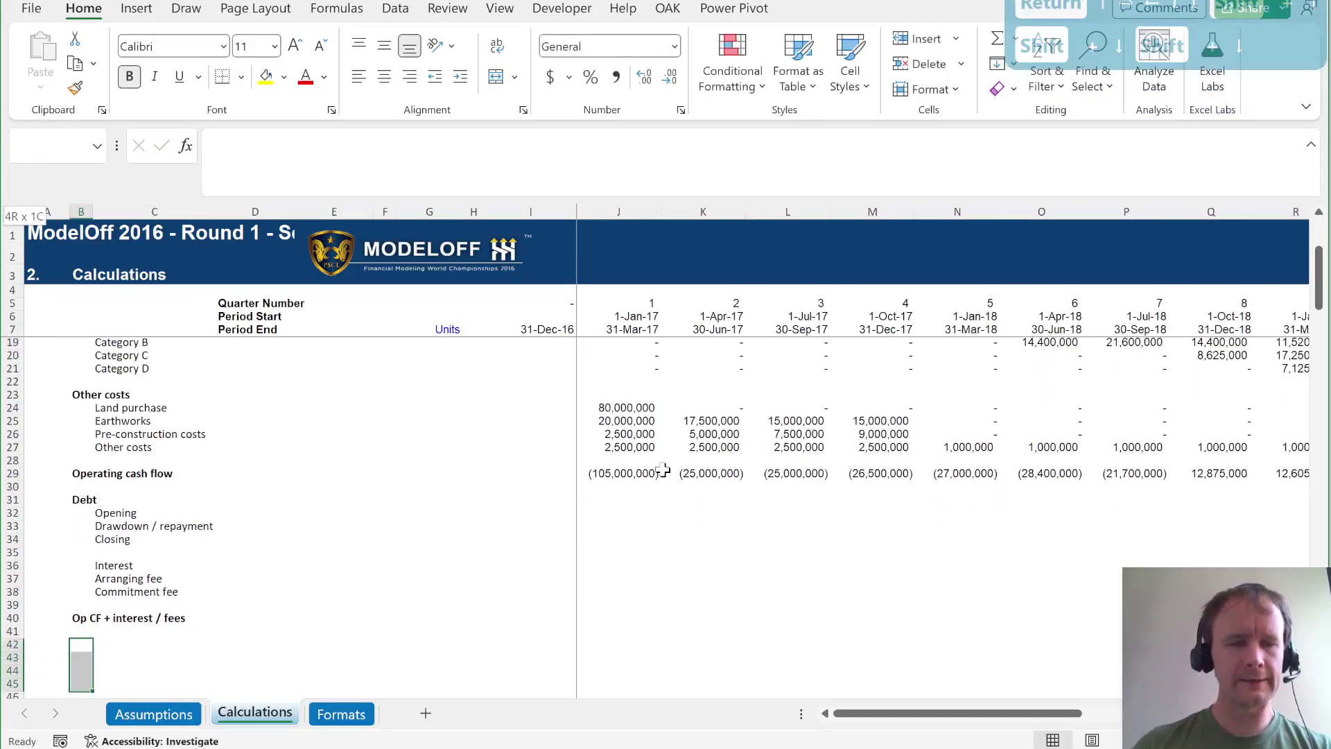
key("Left")
key("Right")
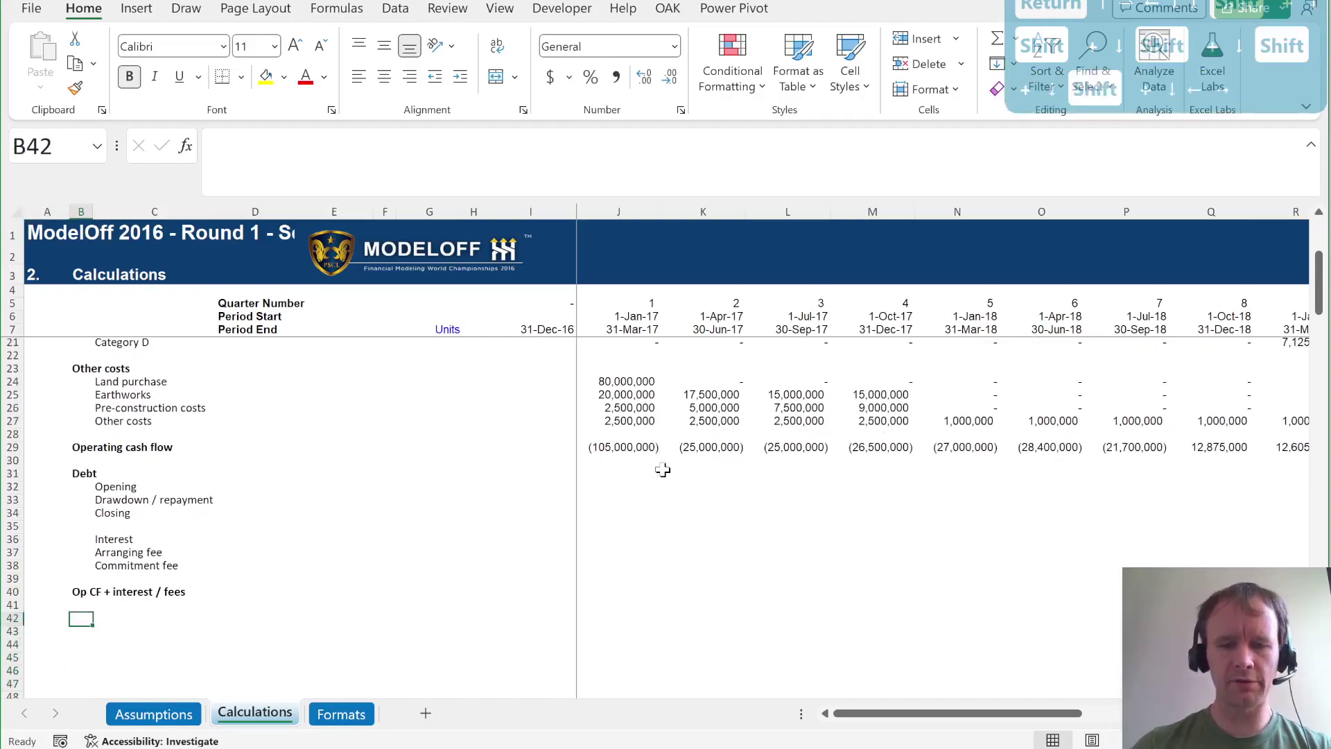
type("To / from equity")
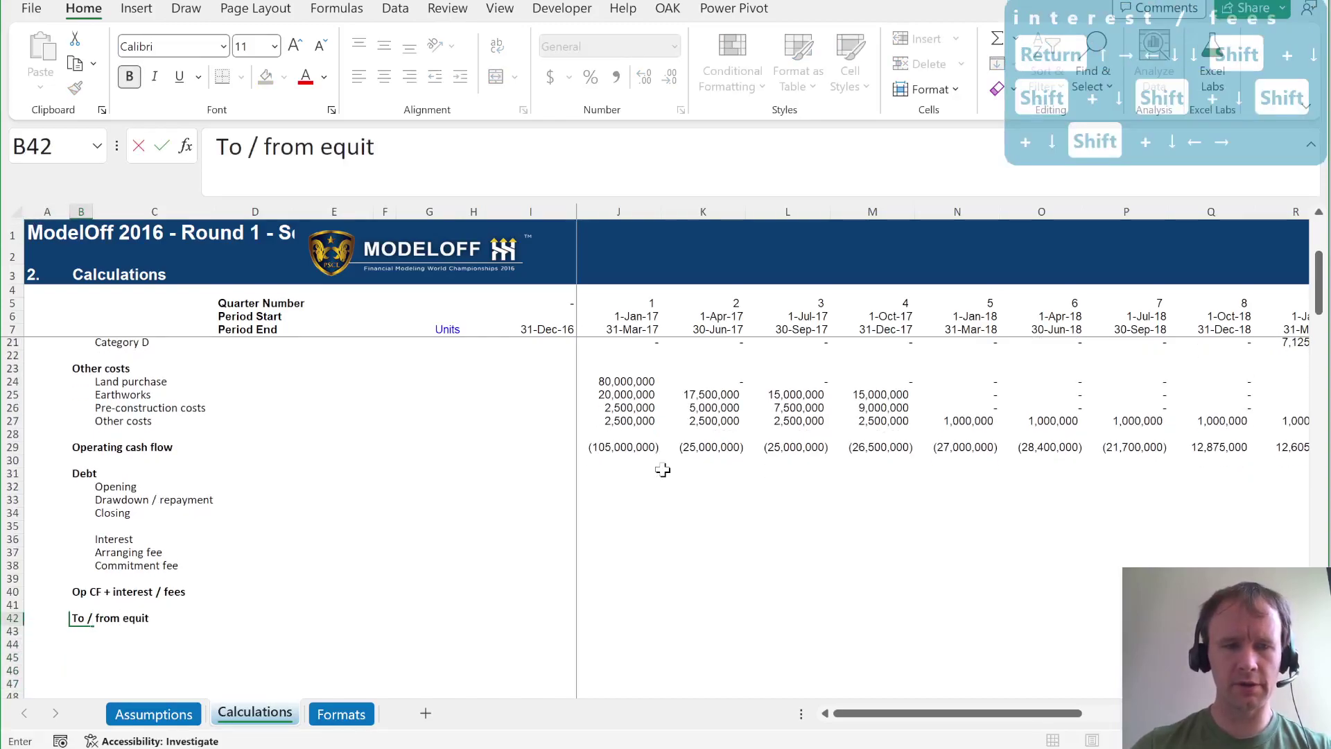
key("Return")
key("Up")
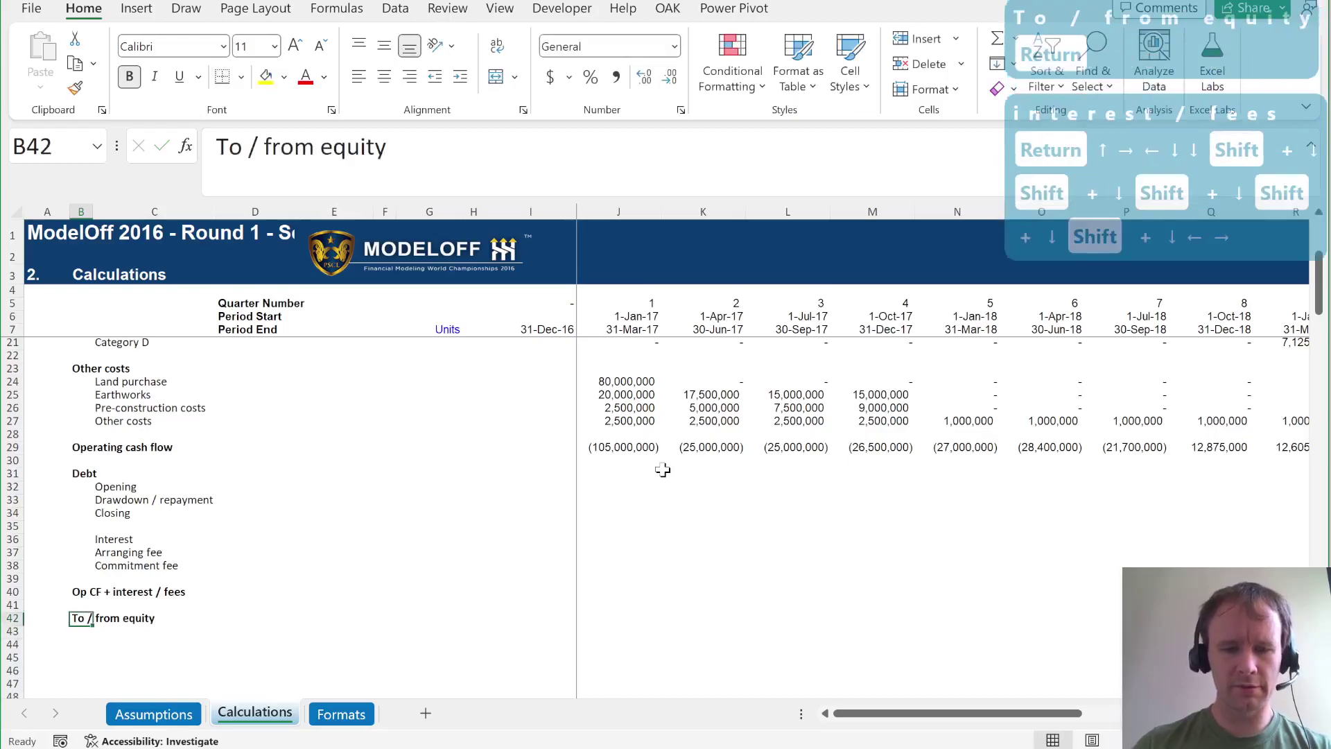
Move the equity label down to B43 and enter "To / from debt" in B42 above it.
key("ctrl+x")
key("Down")
key("ctrl+v")
key("Up")
type("To / from debt")
key("Return")
key("Up")
key("Right")
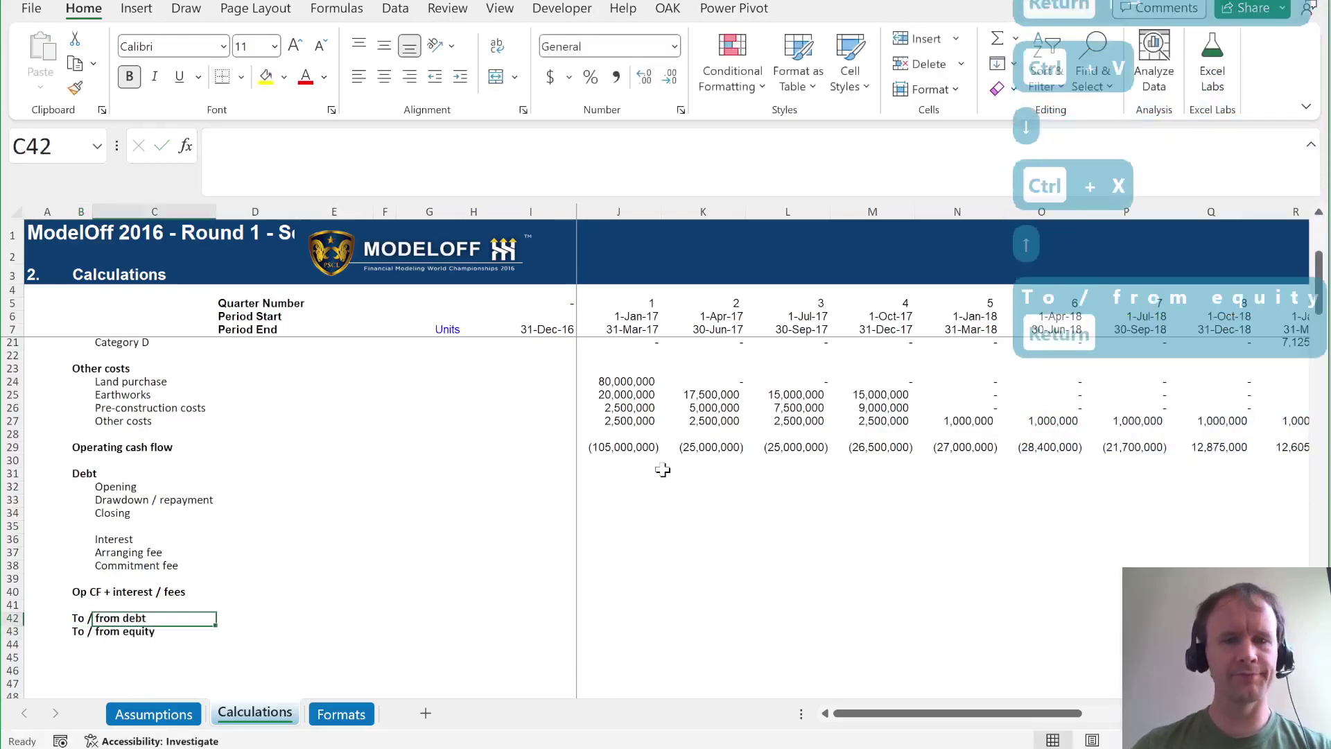
Set the first quarter's opening debt in J32 to 0 and apply the red font colour to mark it.
key("Up")
key("Up")
key("Right")
key("Up")
key("Right")
key("Right")
key("Right")
key("Right")
key("Right")
key("Right")
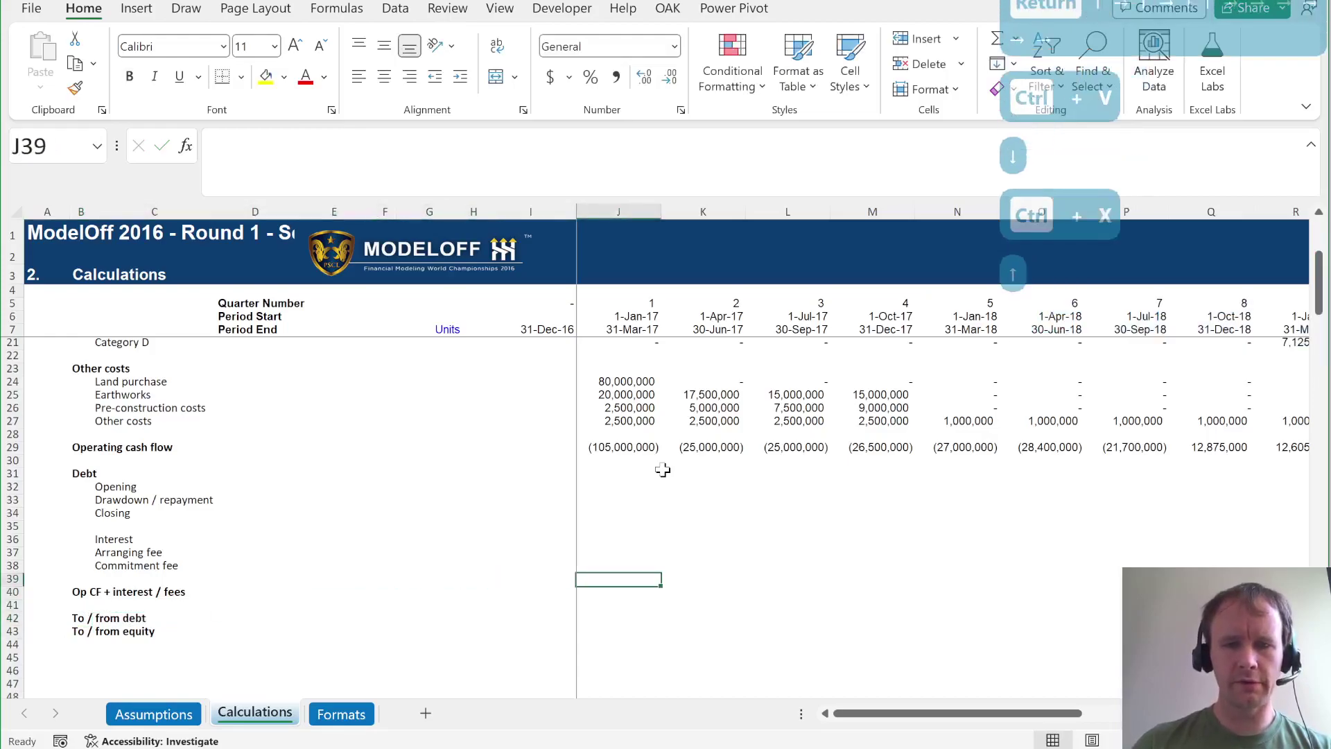
key("ctrl+Up")
key("Down")
key("Down")
key("Down")
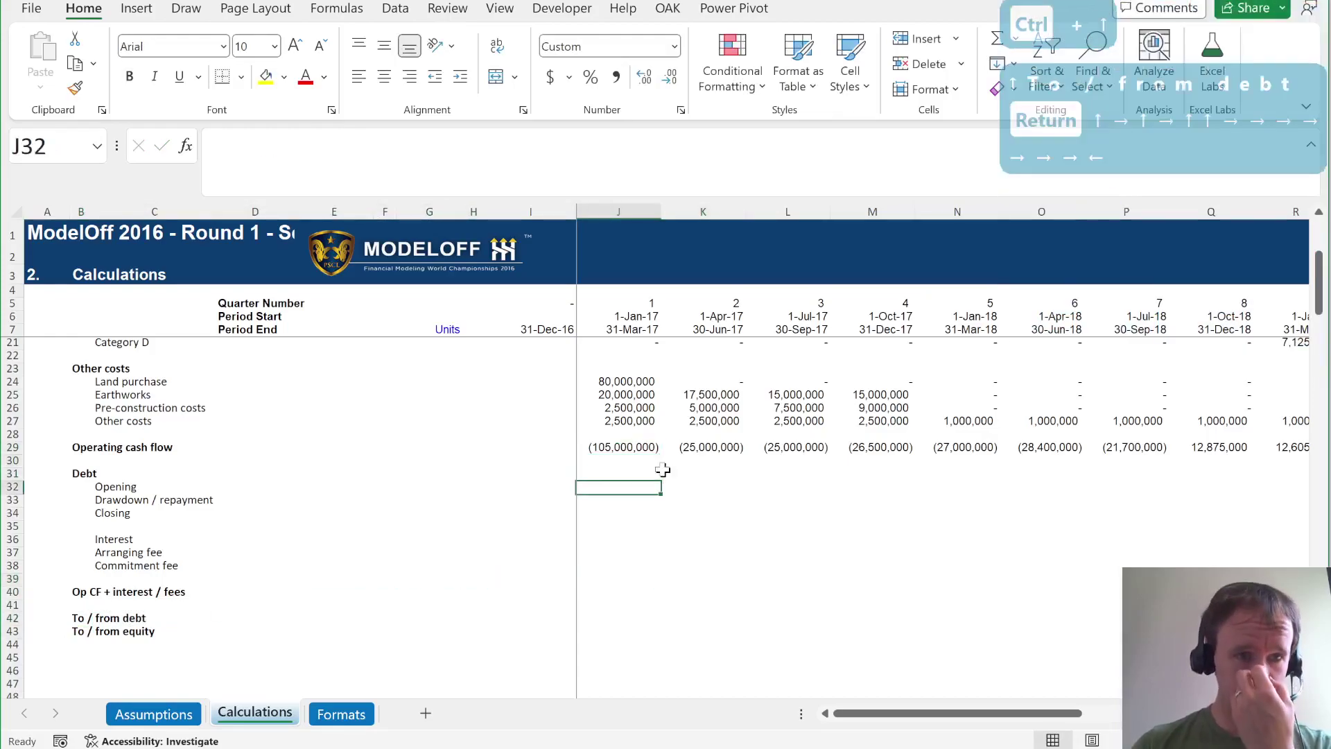
type("0")
key("ctrl+Return")
left_click(306, 77)
Calculate the first quarter's closing debt in J34 with =SUM(J32:J33).
key("Down")
key("Down")
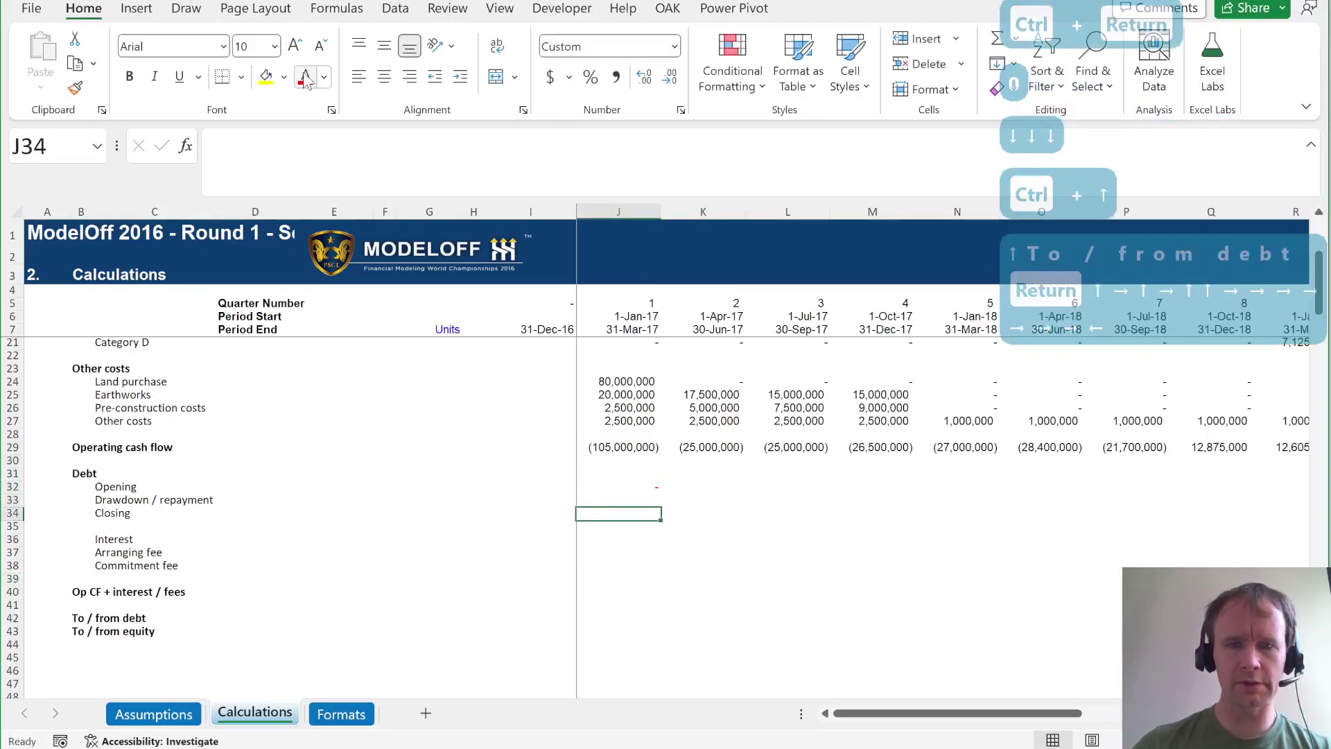
type("=sum")
key("Tab")
key("Up")
key("ctrl+shift+Up")
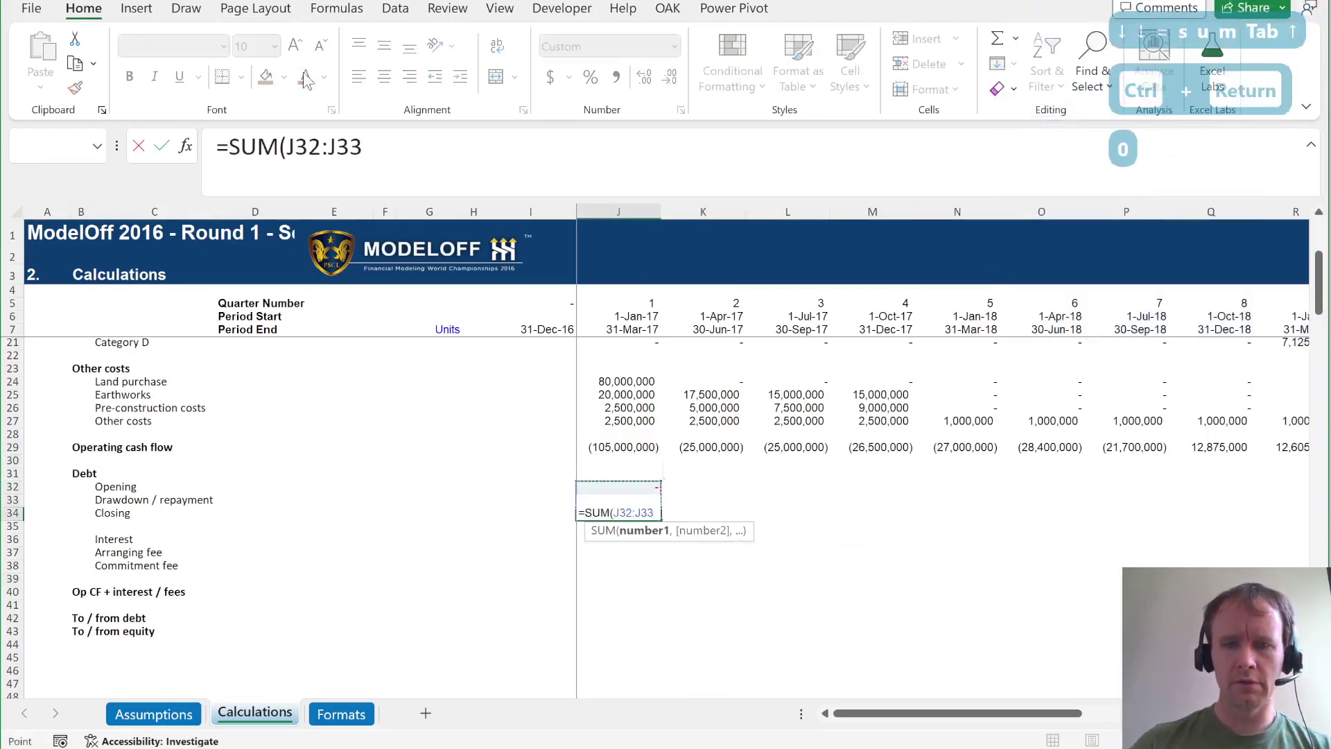
key("ctrl+Return")
Link the second quarter's opening debt in K32 to the prior closing balance with =J34 and fill it across the remaining quarters.
key("Up")
key("Right")
key("Up")
type("=")
key("Left")
key("Down")
key("Down")
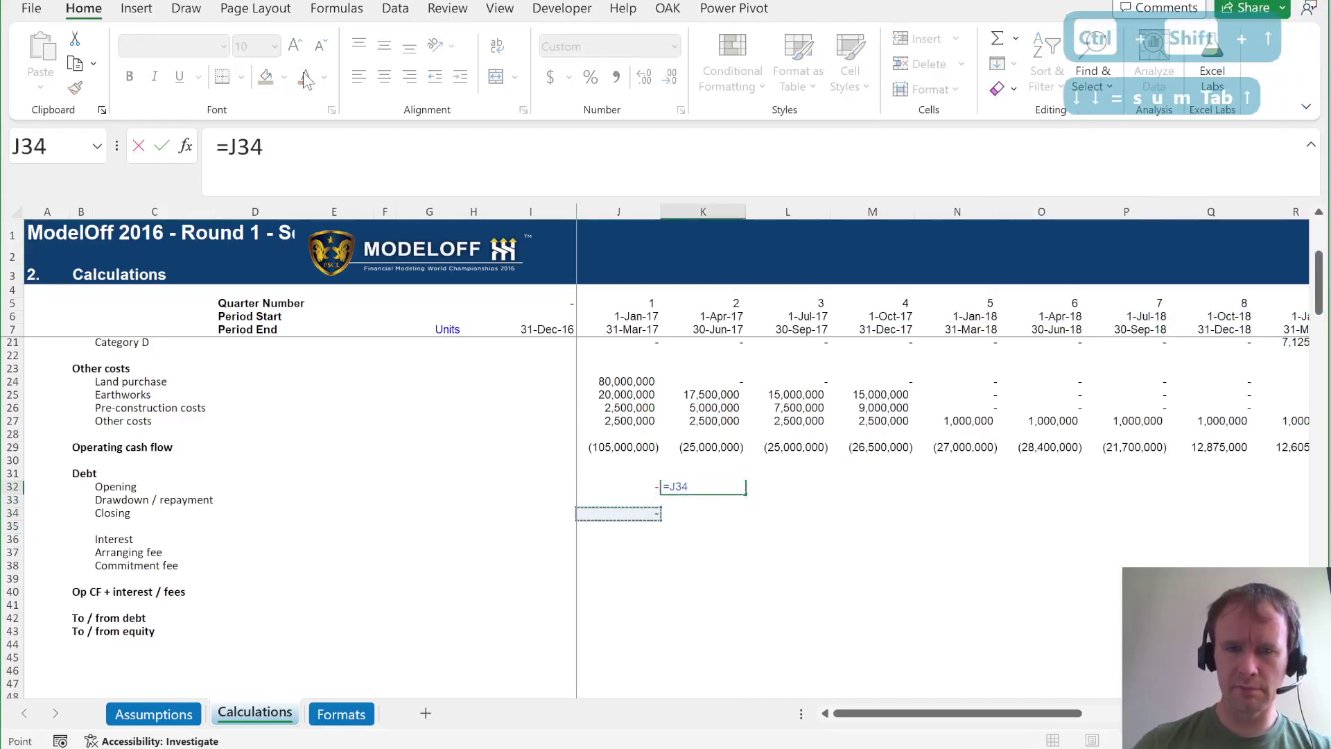
key("Return")
key("Up")
key("ctrl+shift+Right")
key("ctrl+r")
Fill the closing debt formula from J34 across all quarters.
key("Down")
key("Down")
key("Left")
key("Down")
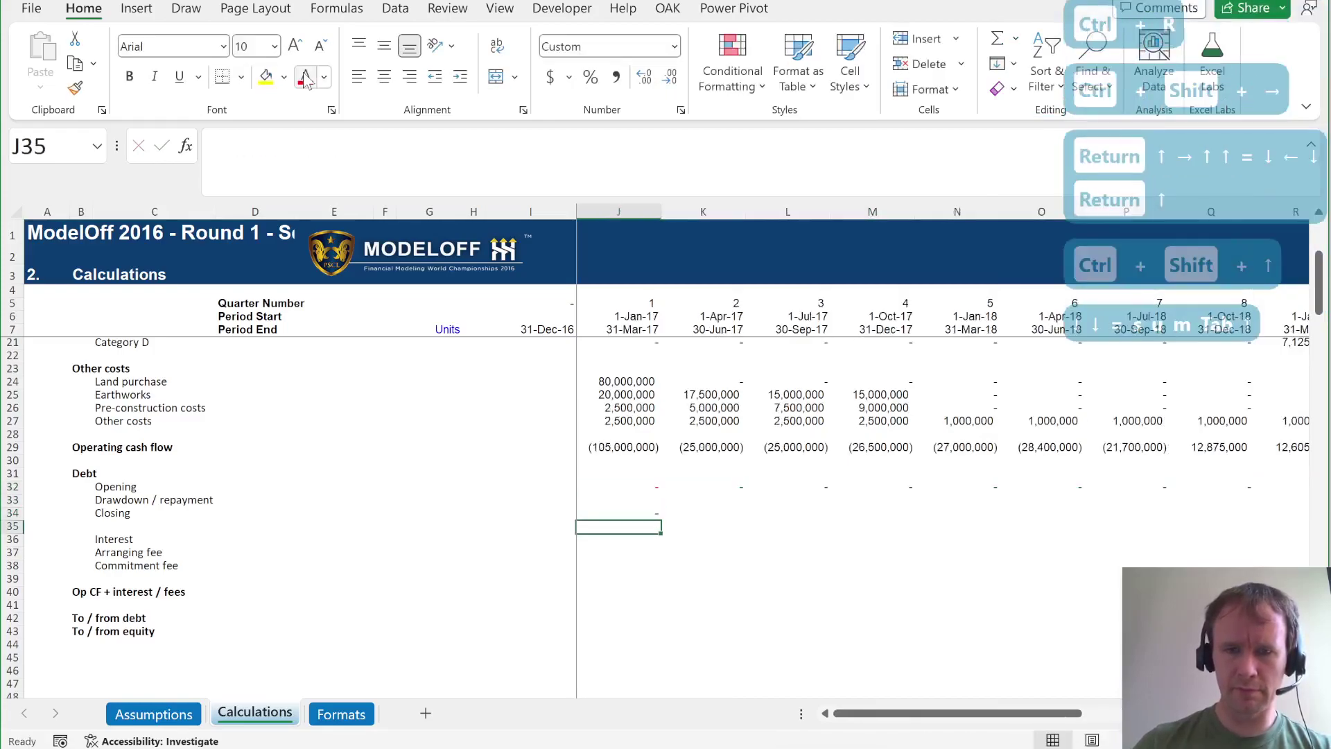
key("Up")
key("ctrl+shift+Right")
key("ctrl+r")
key("Down")
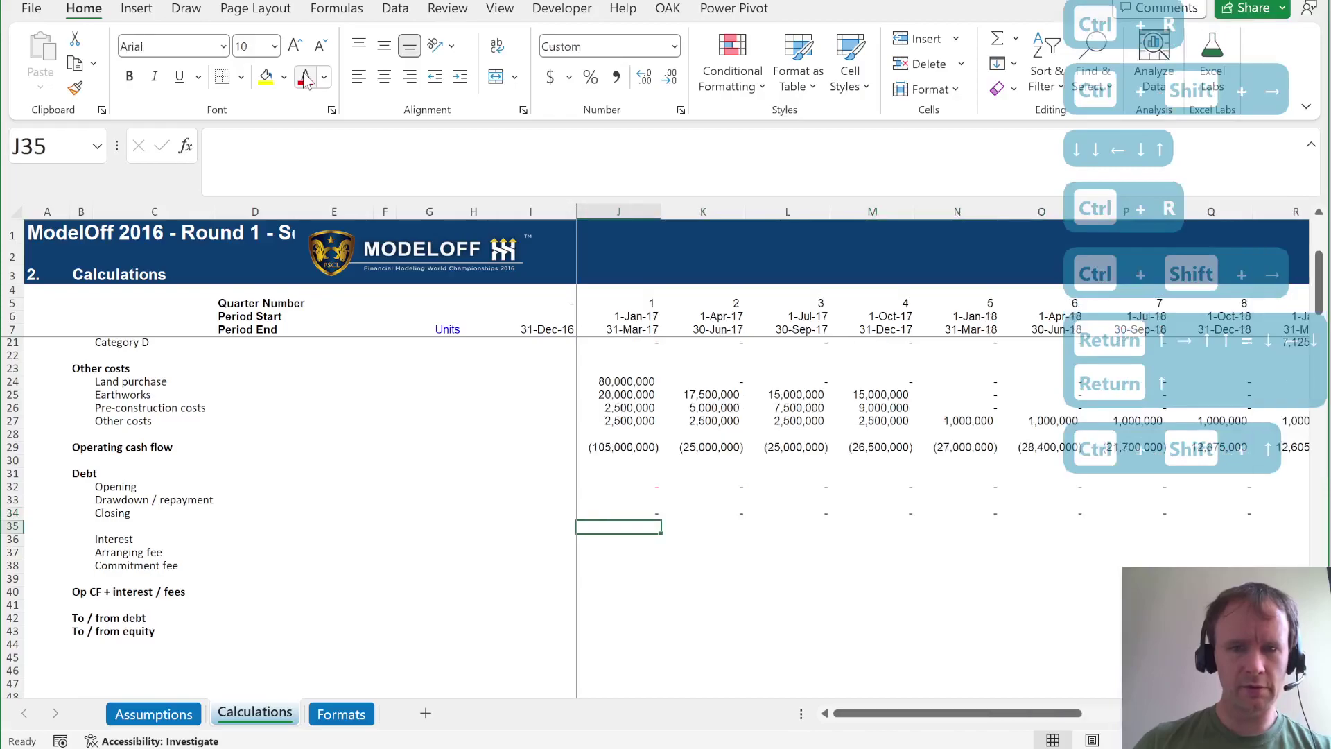
Enter a test drawdown of 1000000 for the first quarter in J33.
key("Up")
key("Up")
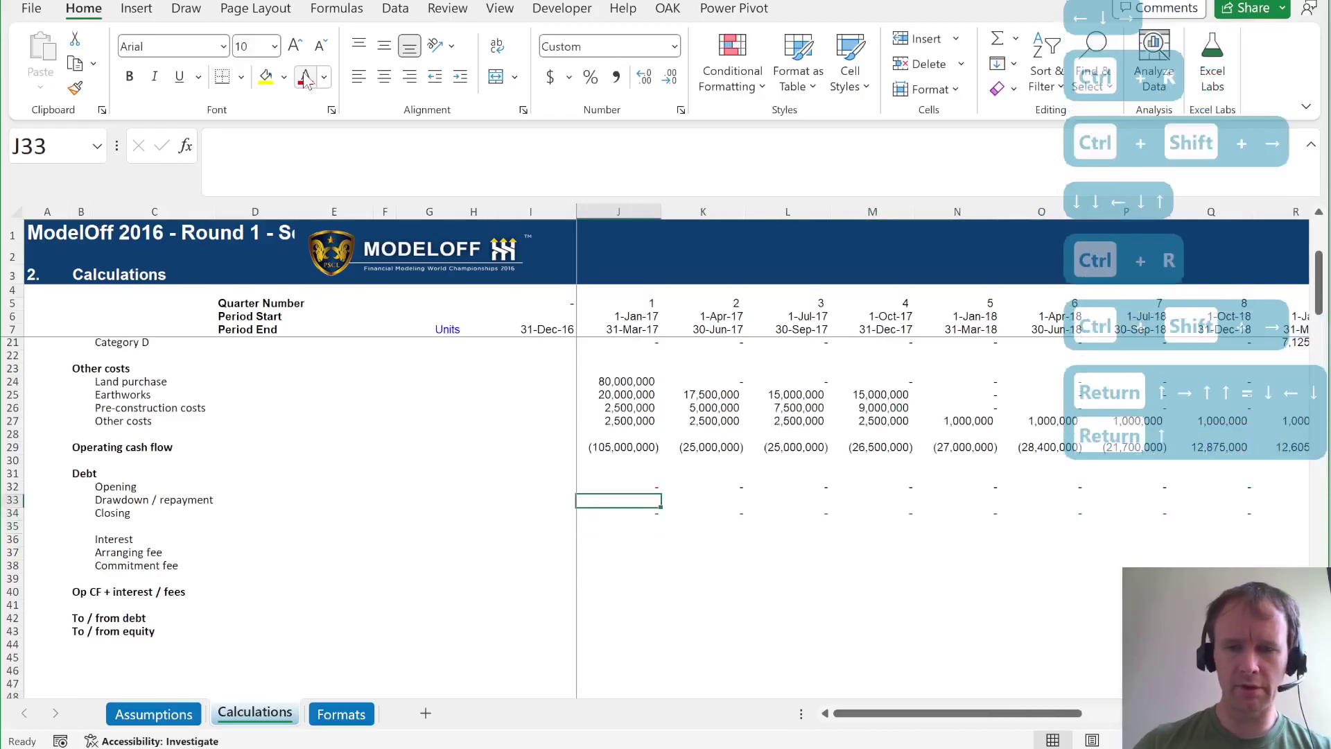
type("1000000")
key("Down")
key("Up")
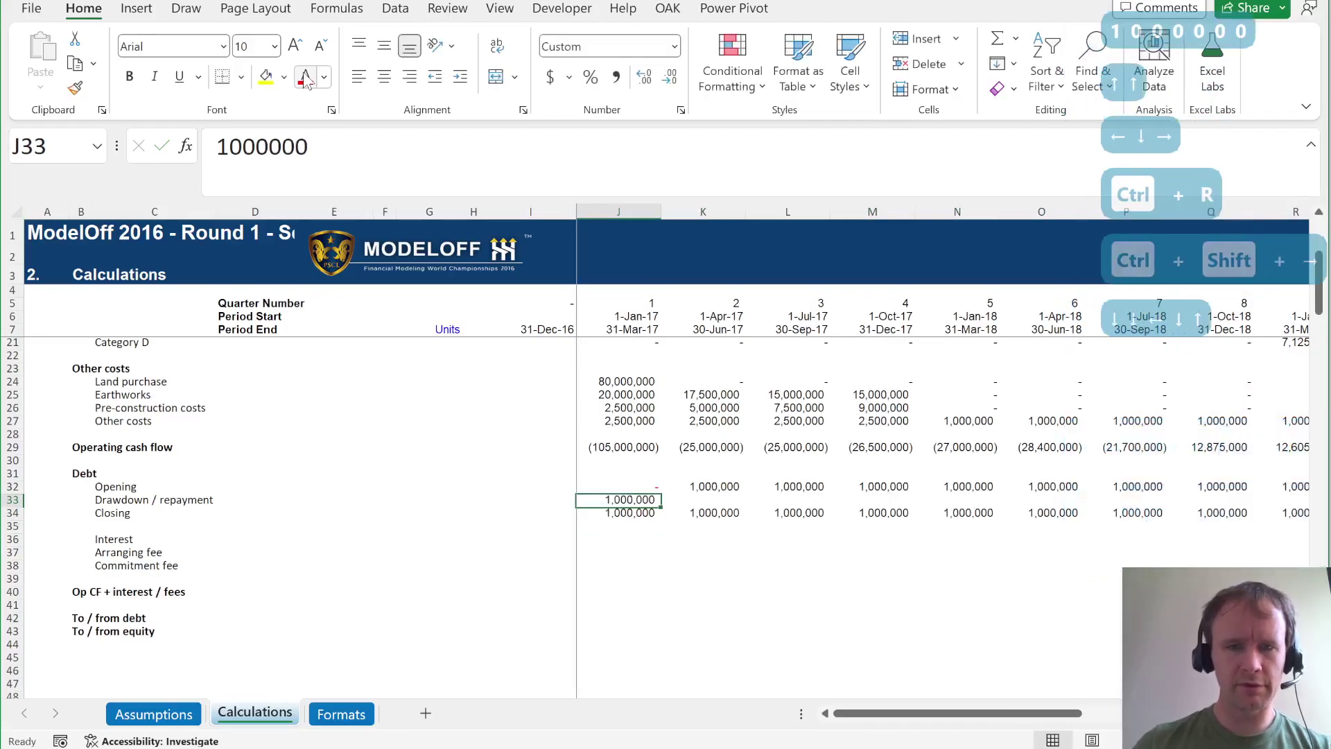
Insert two rows above the Interest row and enter the label "% of year" in C36.
key("Down")
key("Down")
key("Down")
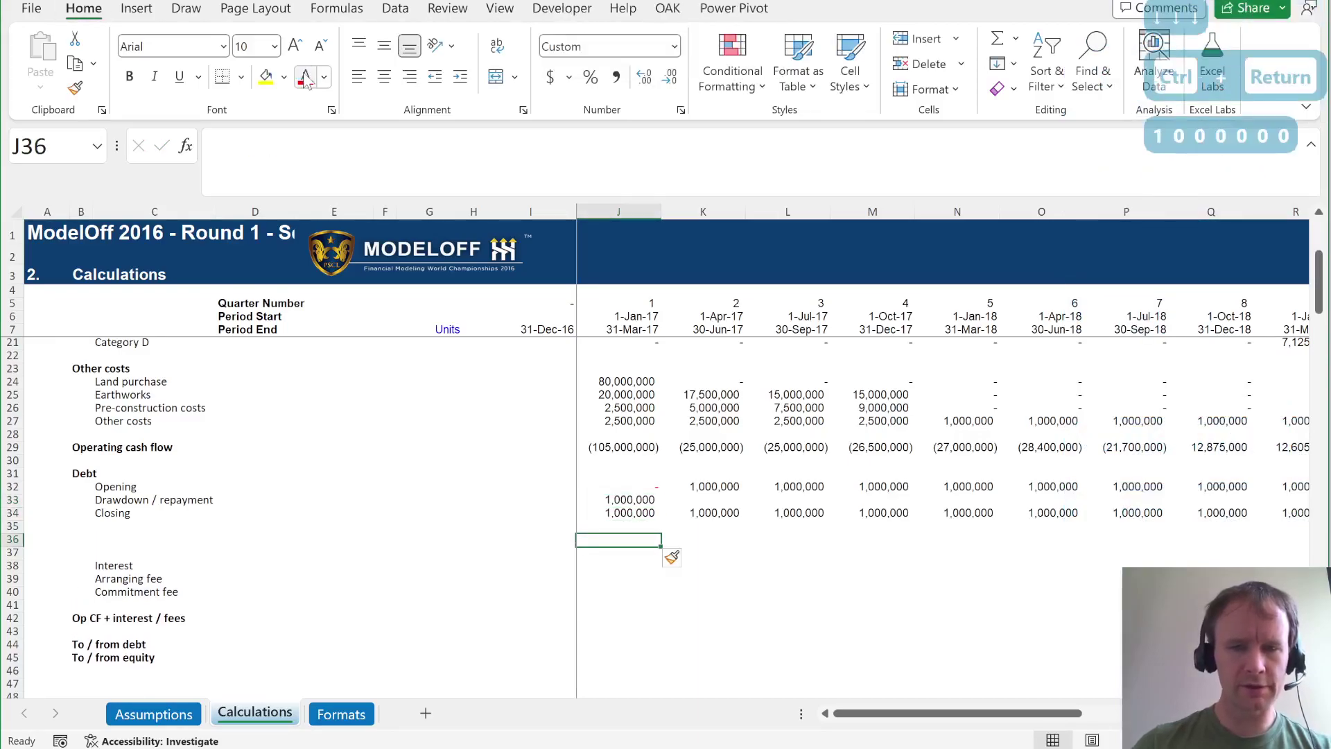
key("ctrl+Left")
key("alt+i")
key("r")
key("alt+i")
type("r% of year")
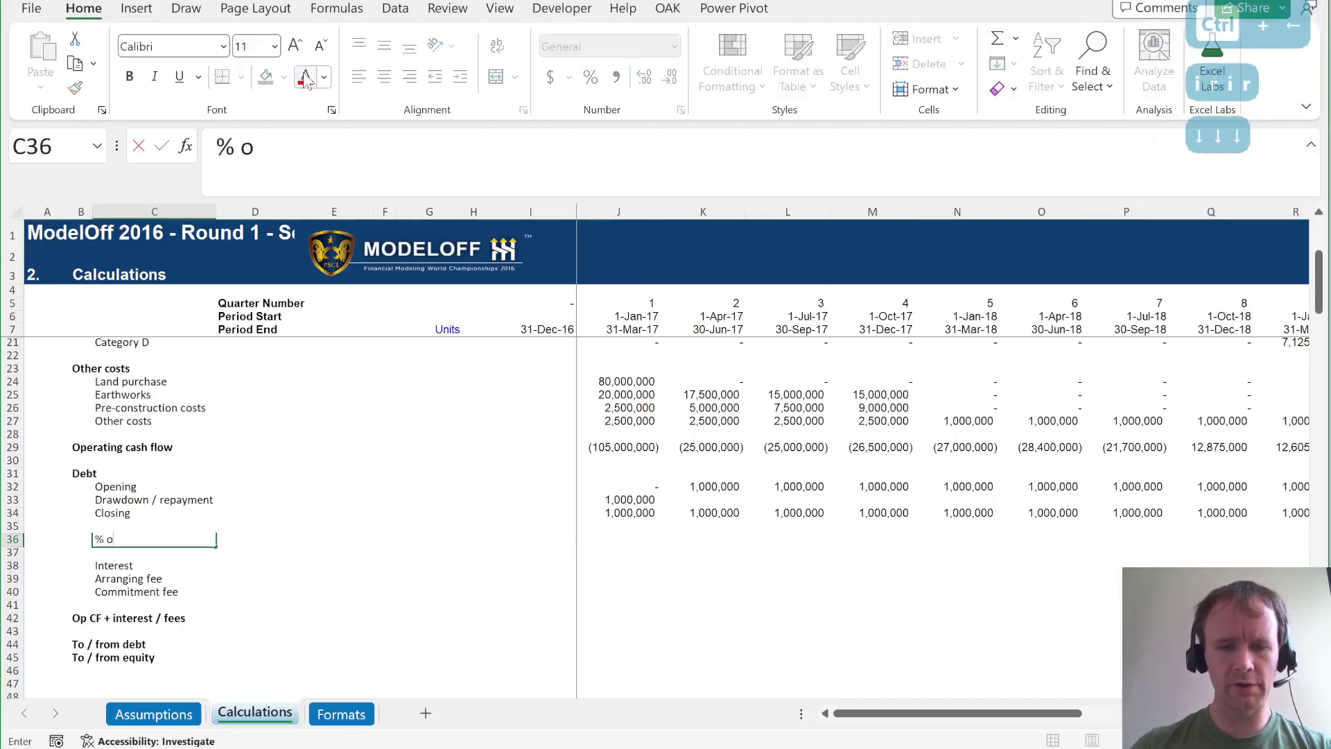
Replace the label in C36 with "Days in quarter".
key("Right")
key("Right")
key("Right")
key("Right")
key("Right")
key("Right")
key("Right")
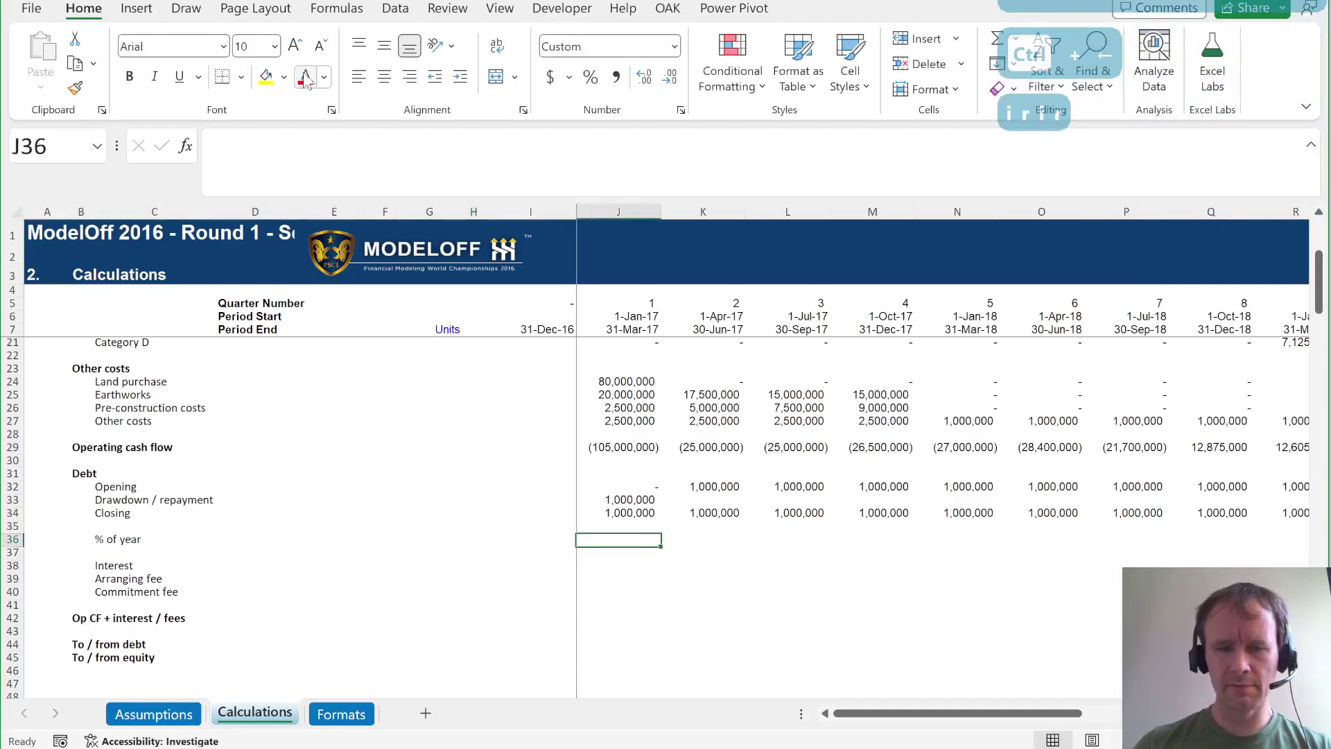
key("ctrl+Left")
type("Days in quarter")
key("Return")
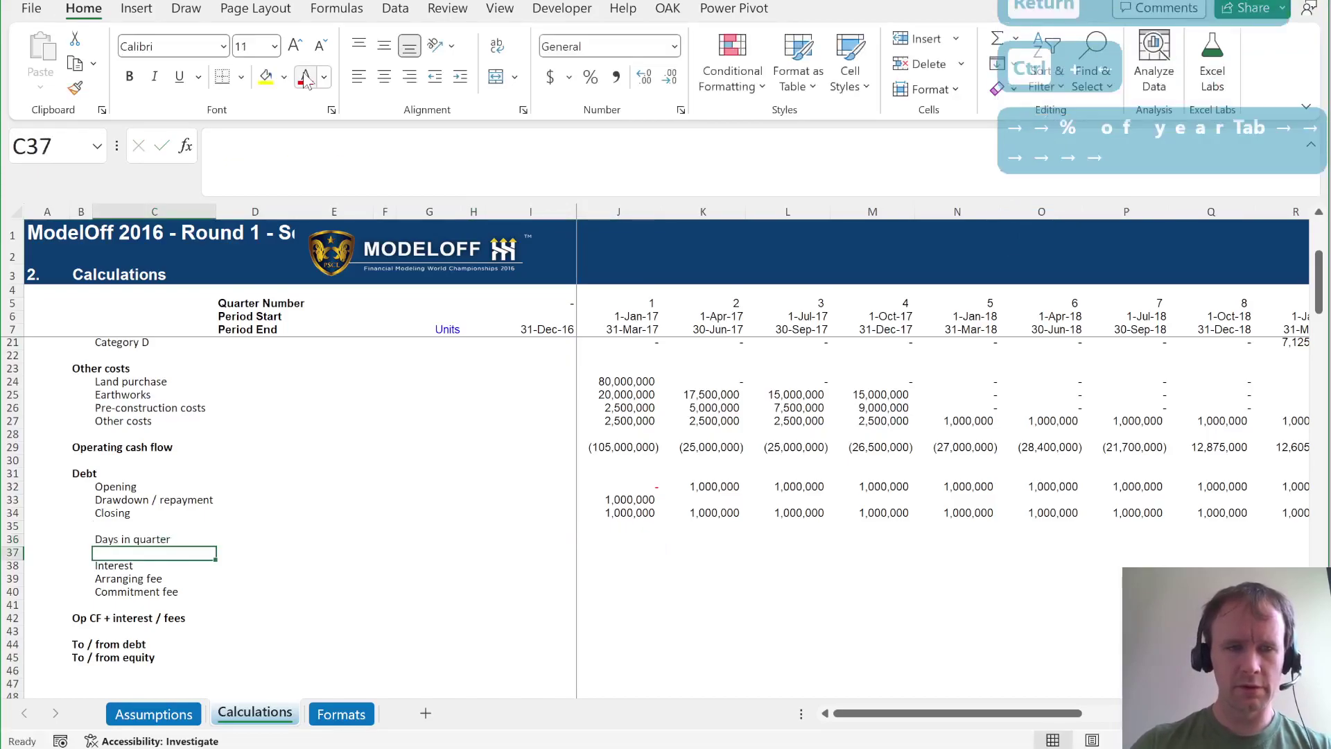
Insert rows below "Days in quarter" and label C37 "Days in year" and C38 "% of year".
key("alt+i")
type("rDays in year")
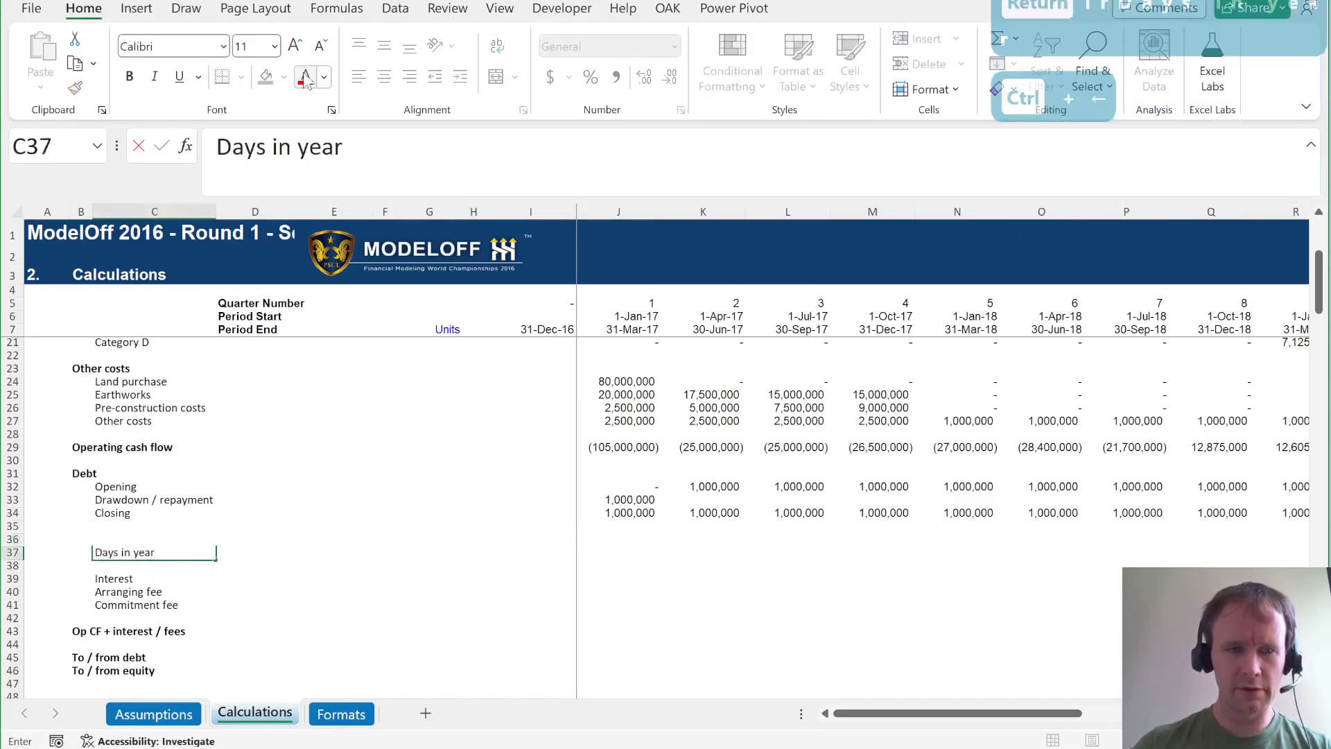
key("Return")
key("Up")
key("Down")
key("alt+i")
type("rter")
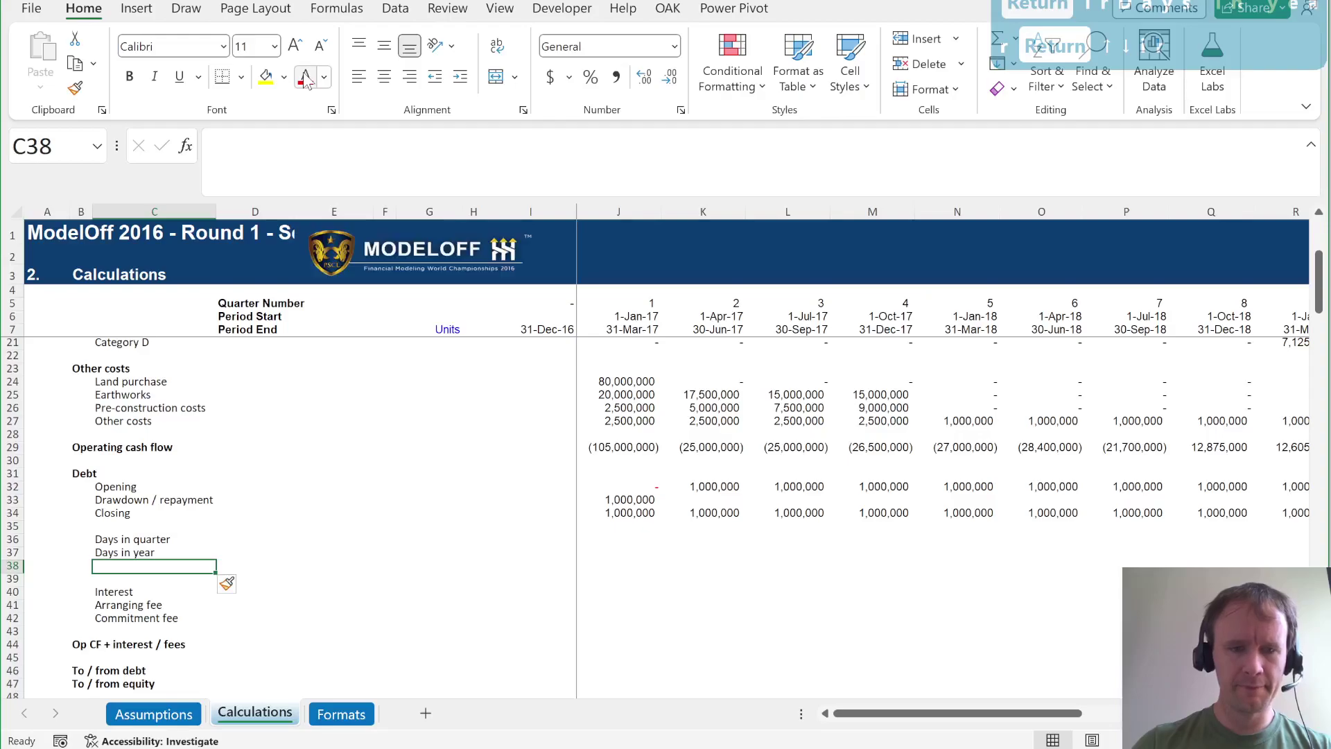
type("% of year")
key("Return")
Calculate the days in quarter in J36 as =J7-I7 and fill the formula across all quarters.
key("Up")
key("Up")
key("Up")
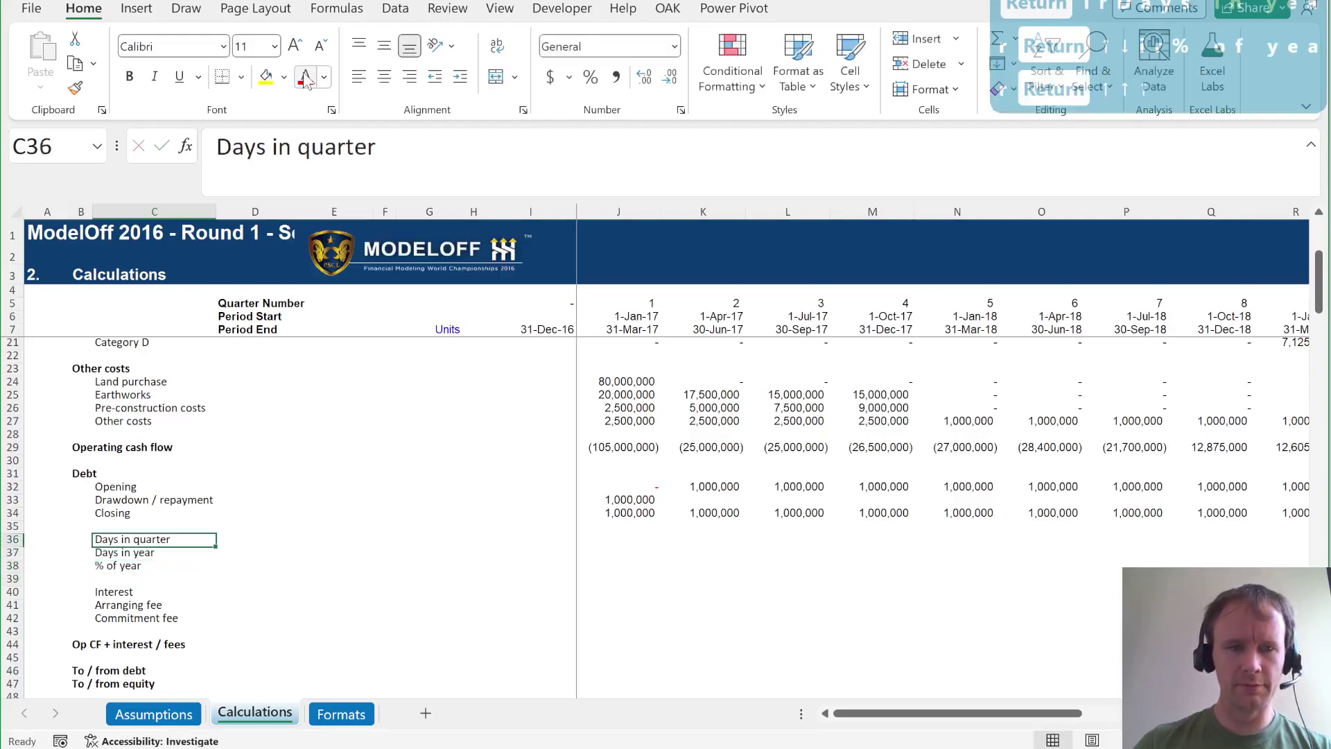
key("Right")
key("Right")
key("Right")
key("Right")
key("Right")
key("Right")
key("Right")
type("=")
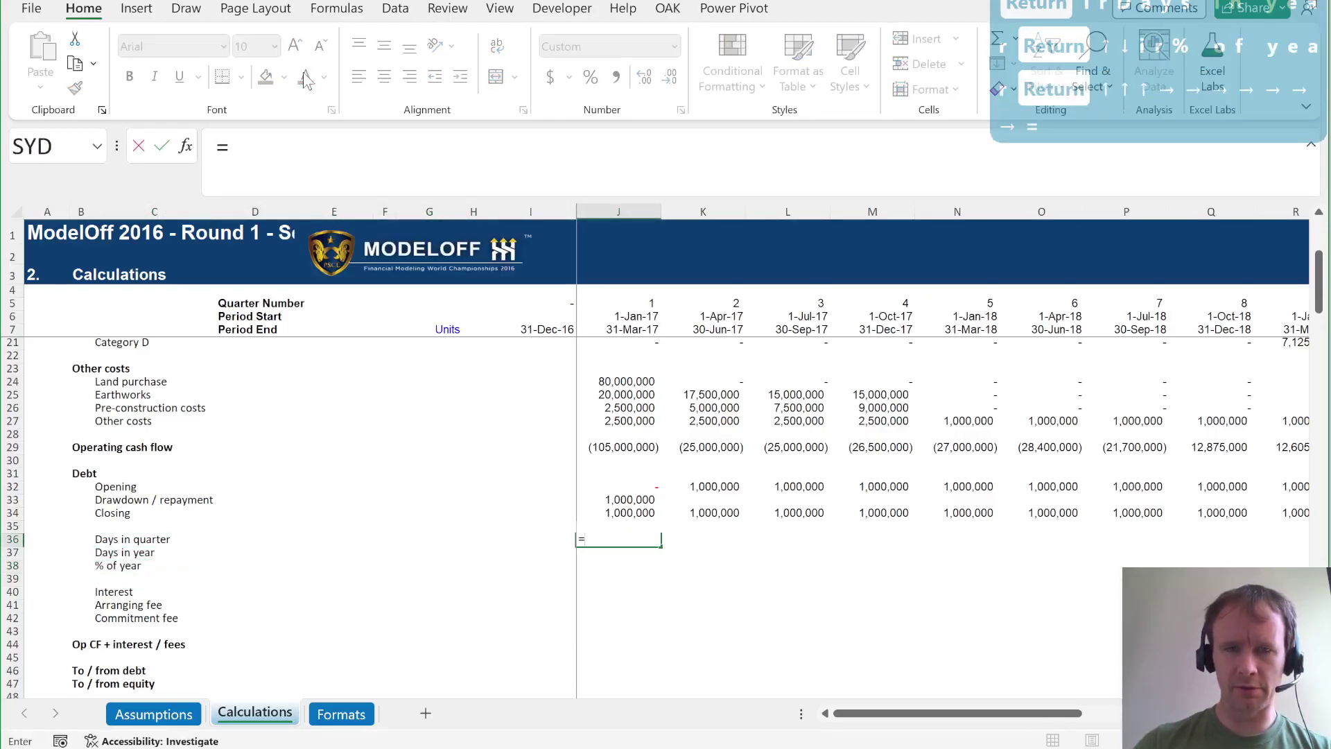
left_click(620, 329)
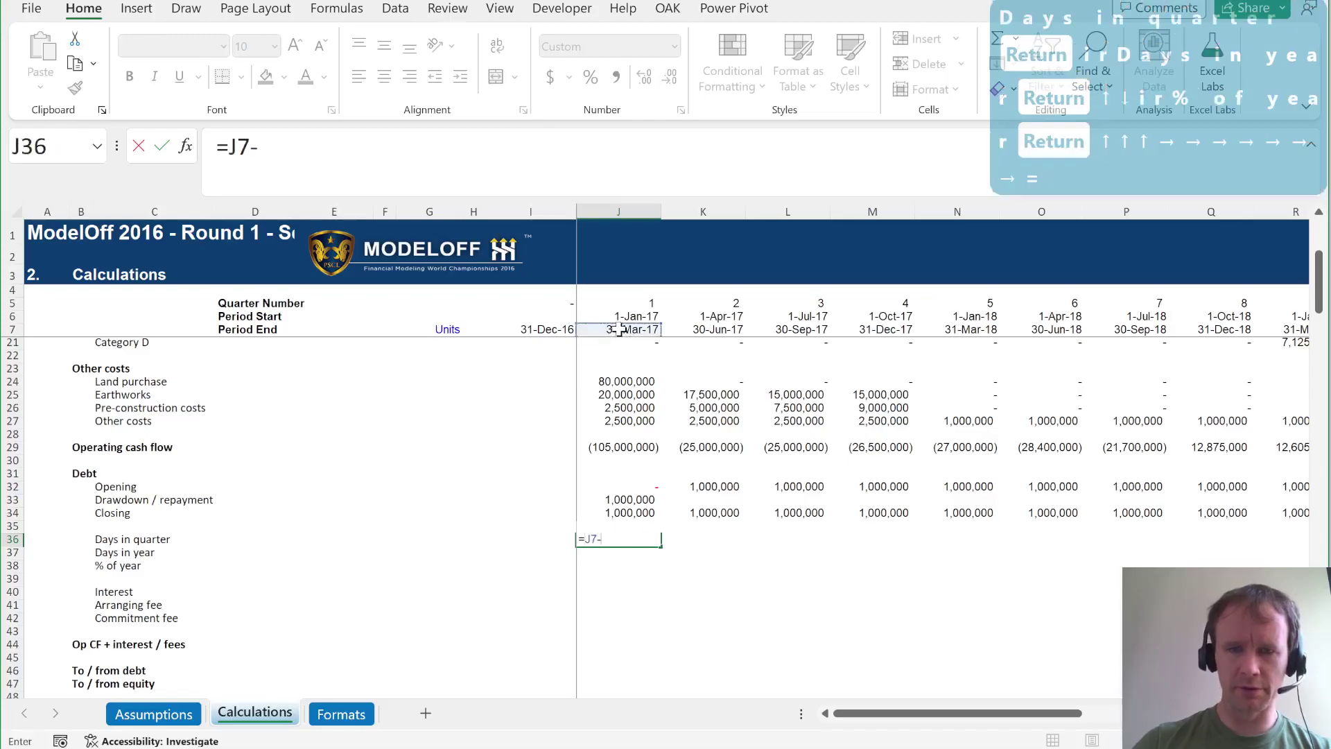
type("-")
left_click(544, 329)
key("ctrl+Return")
key("ctrl+shift+Right")
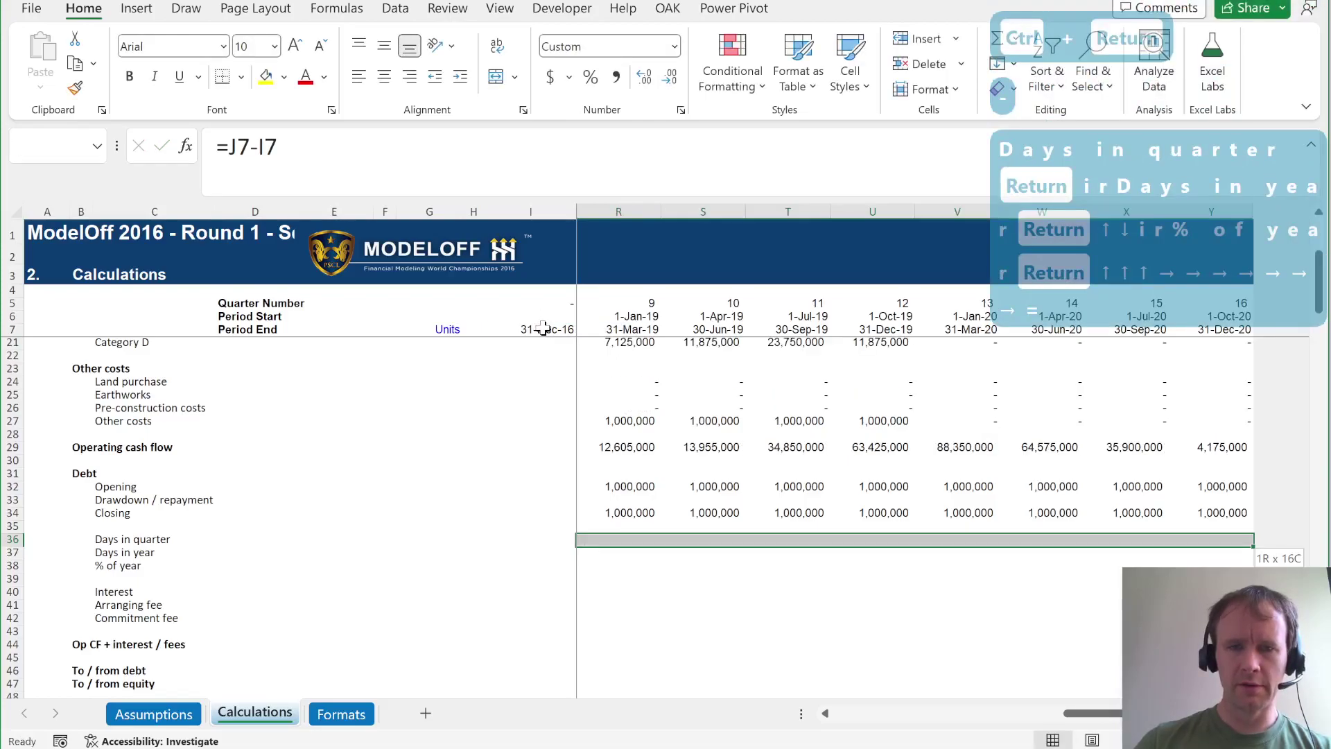
key("ctrl+r")
Begin the Days in year formula in J37 with the year-end date term DATE(YEAR(J7),12,31) followed by a minus sign.
key("Down")
type("=")
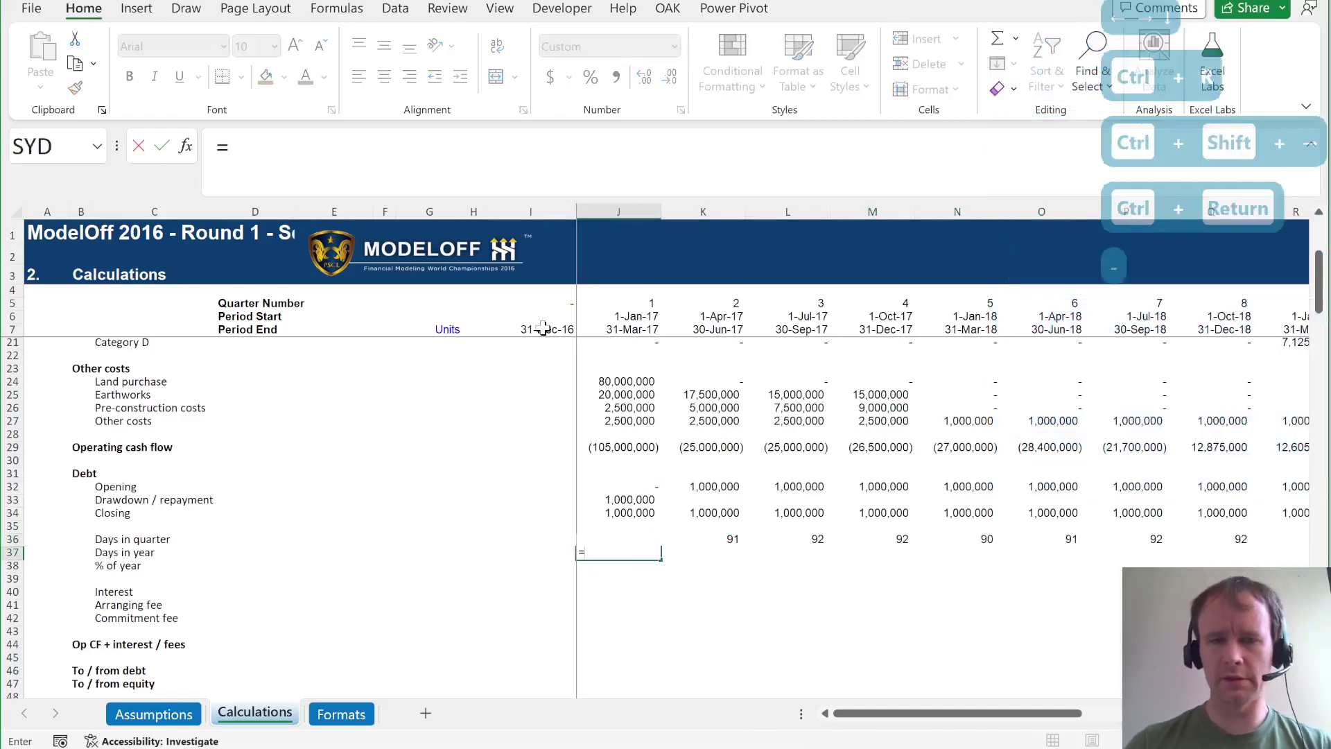
type("date")
key("Tab")
type("year")
key("Tab")
left_click(619, 329)
type("),12,31)")
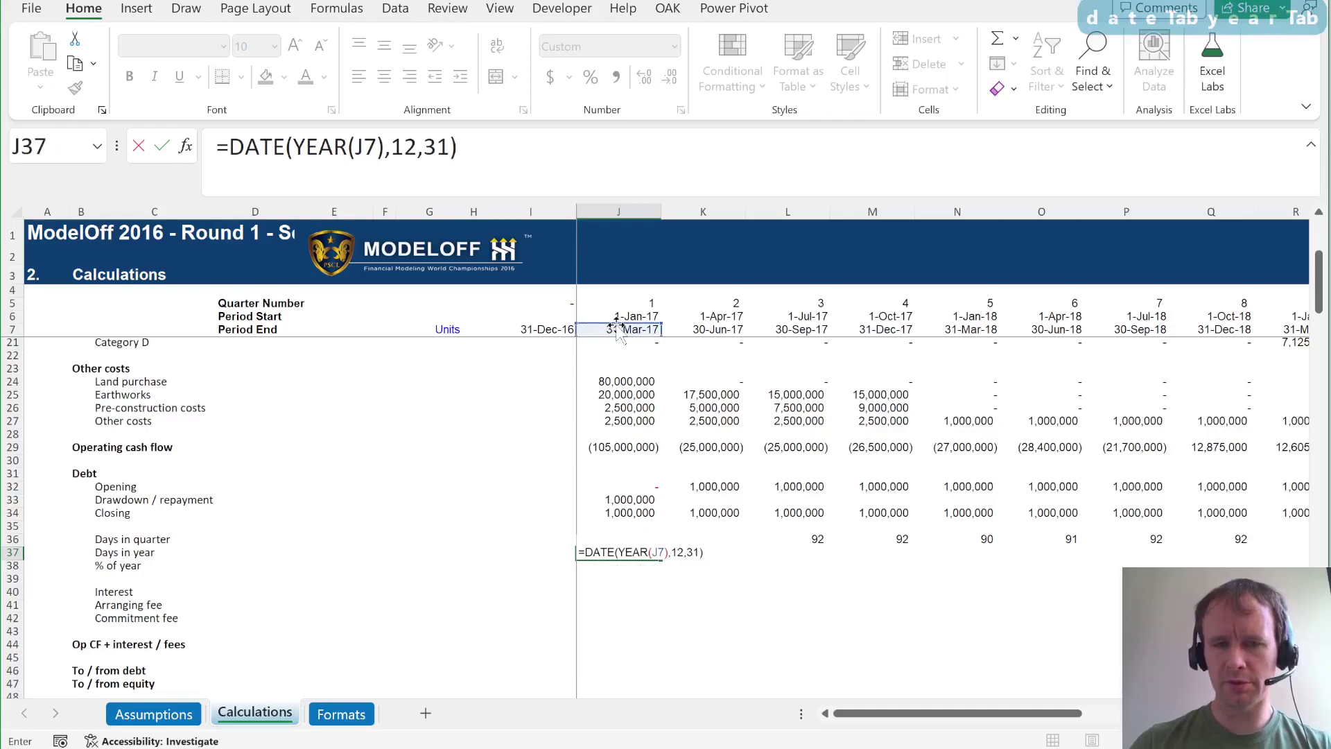
type(")-")
Duplicate the DATE term after the minus sign in J37 and change its year to YEAR(J7)-1.
left_click_drag(235, 151, 466, 151)
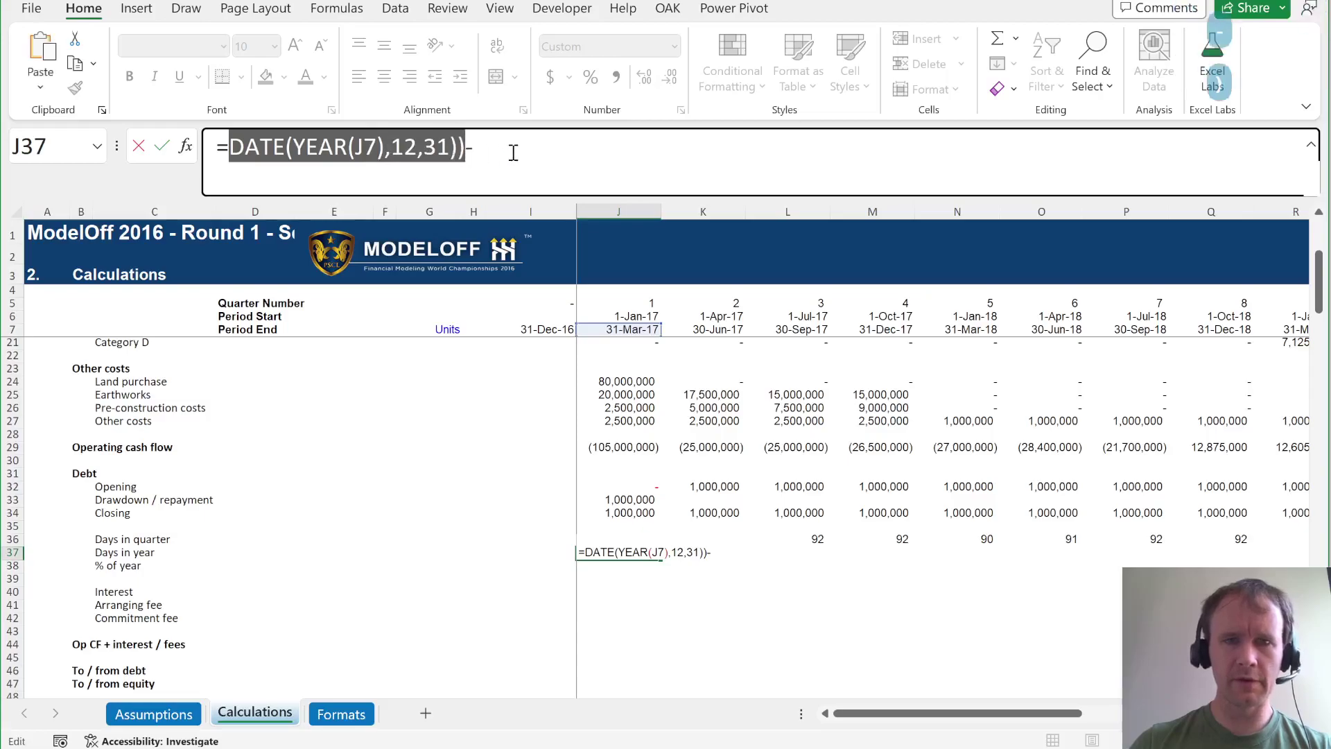
key("ctrl+c")
key("End")
key("ctrl+v")
left_click(621, 148)
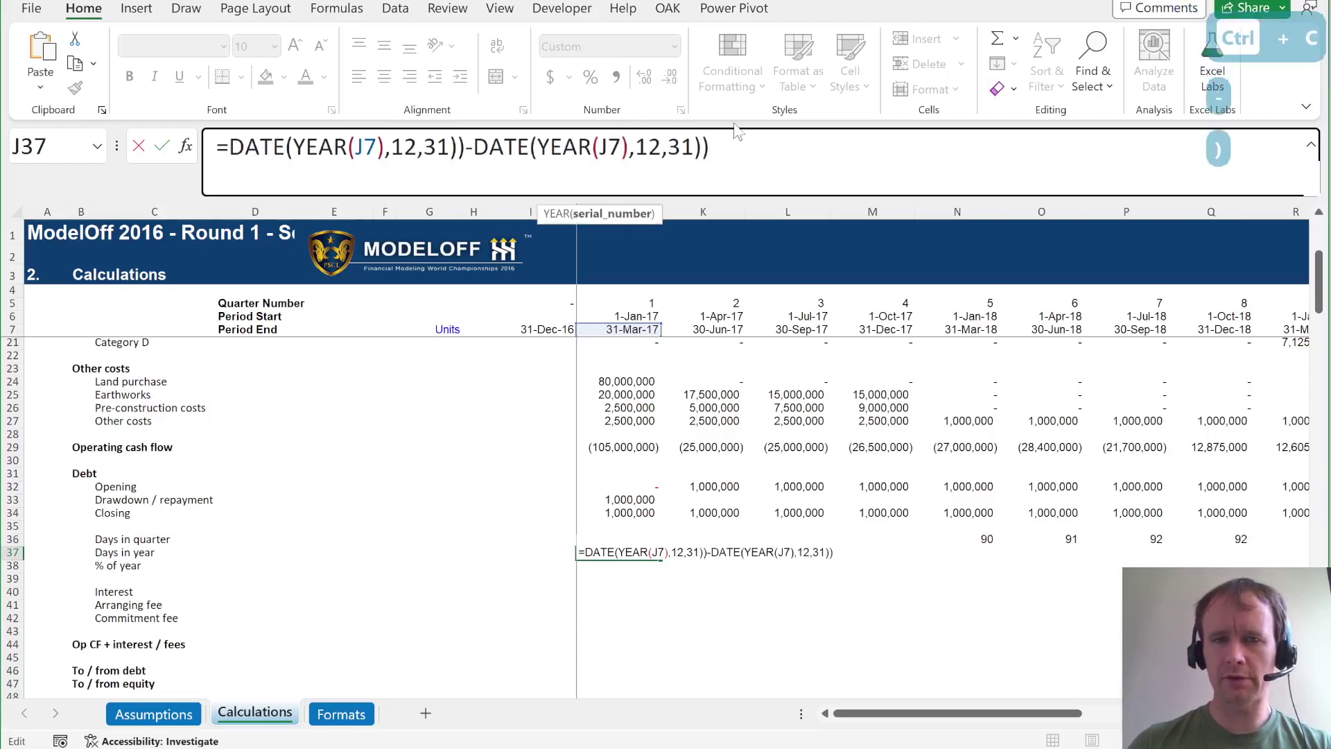
type("-1")
key("BackSpace")
key("BackSpace")
key("Right")
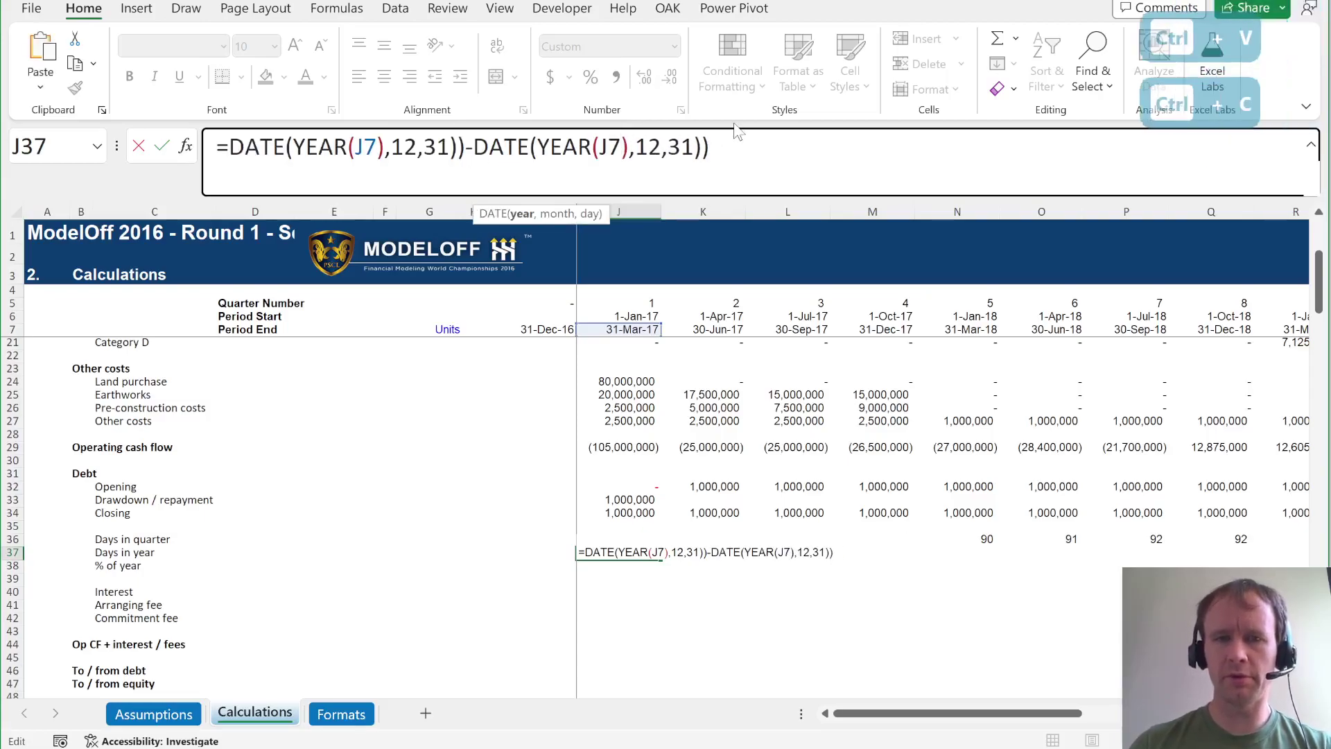
type("-1")
key("Return")
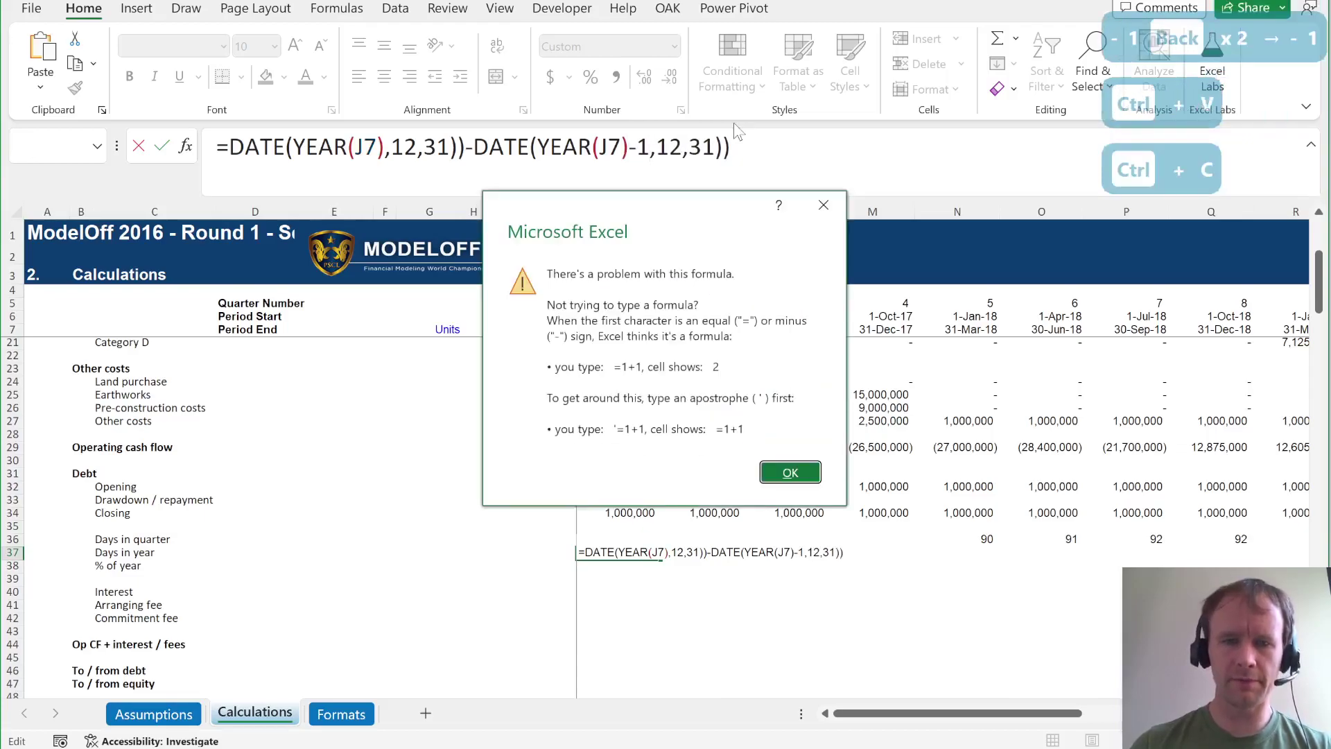
Remove the surplus closing bracket from each DATE term in J37 and fill the formula across all quarters.
key("Return")
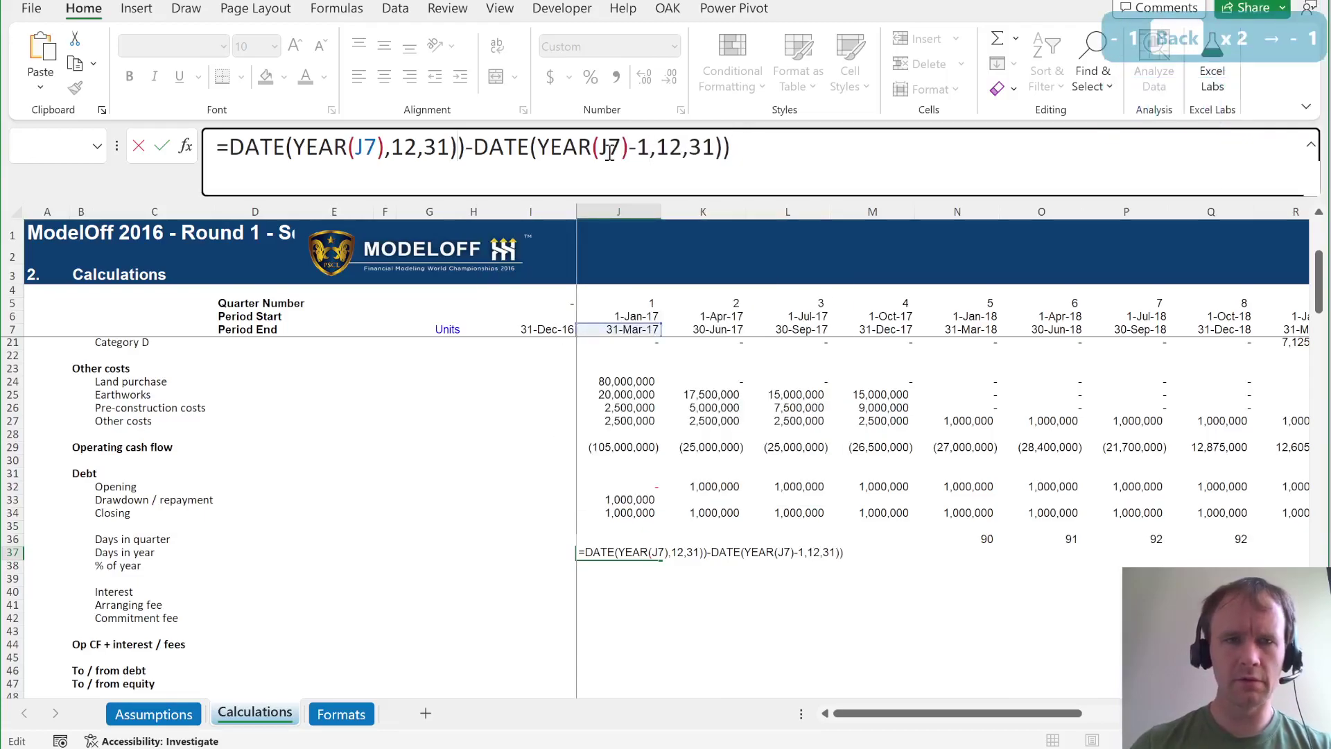
key("BackSpace")
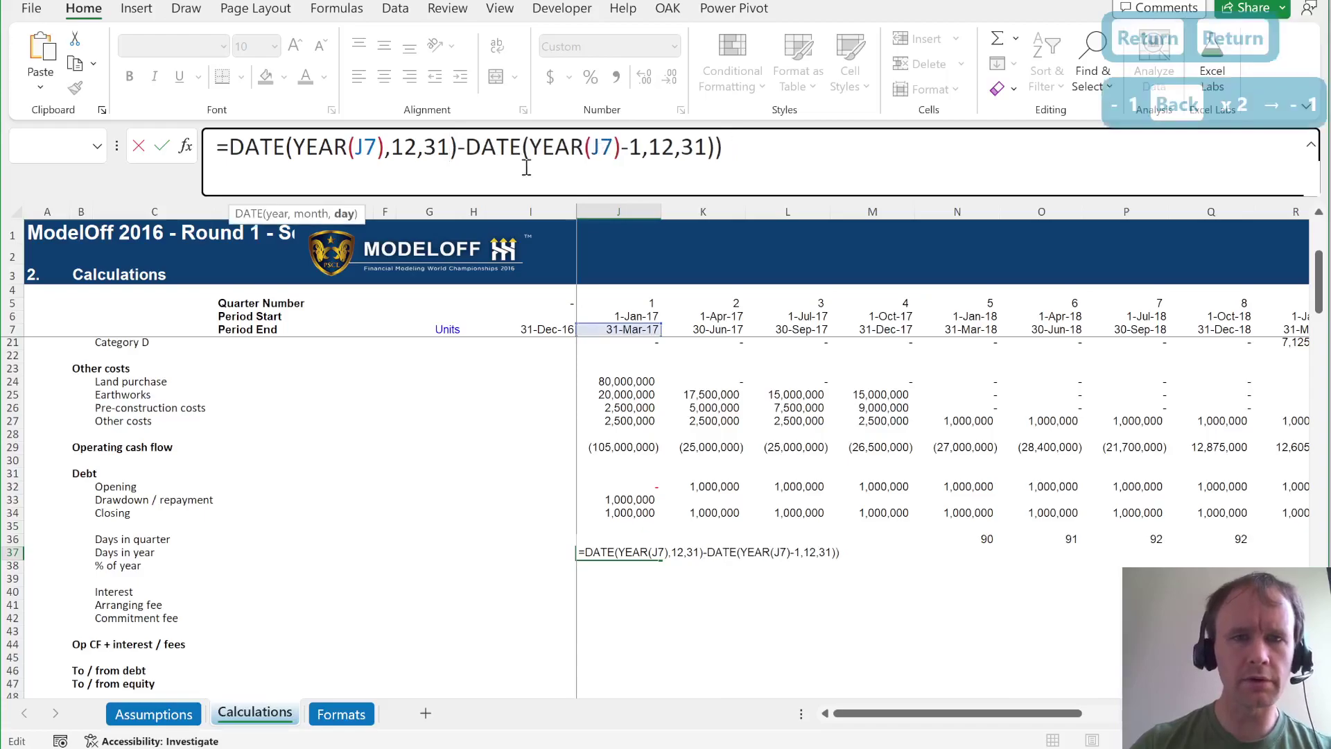
left_click(779, 159)
key("BackSpace")
key("Return")
key("Up")
key("ctrl+shift+Right")
key("ctrl+r")
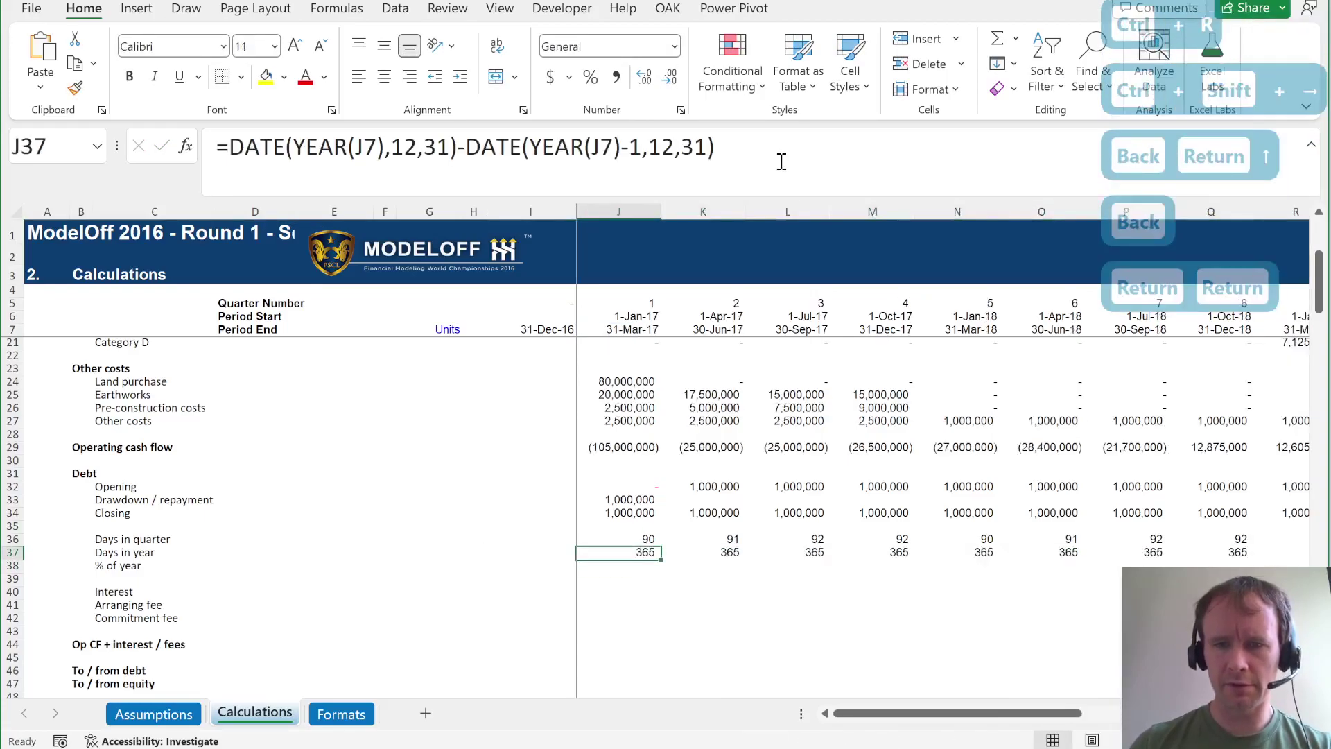
Check the Days in year row through the final quarters, including the leap year 2020.
key("Right")
key("Right")
key("Right")
key("Right")
key("Right")
key("Right")
key("Right")
key("Right")
key("Right")
key("Right")
key("Right")
key("Right")
key("Right")
key("Right")
key("Right")
key("Left")
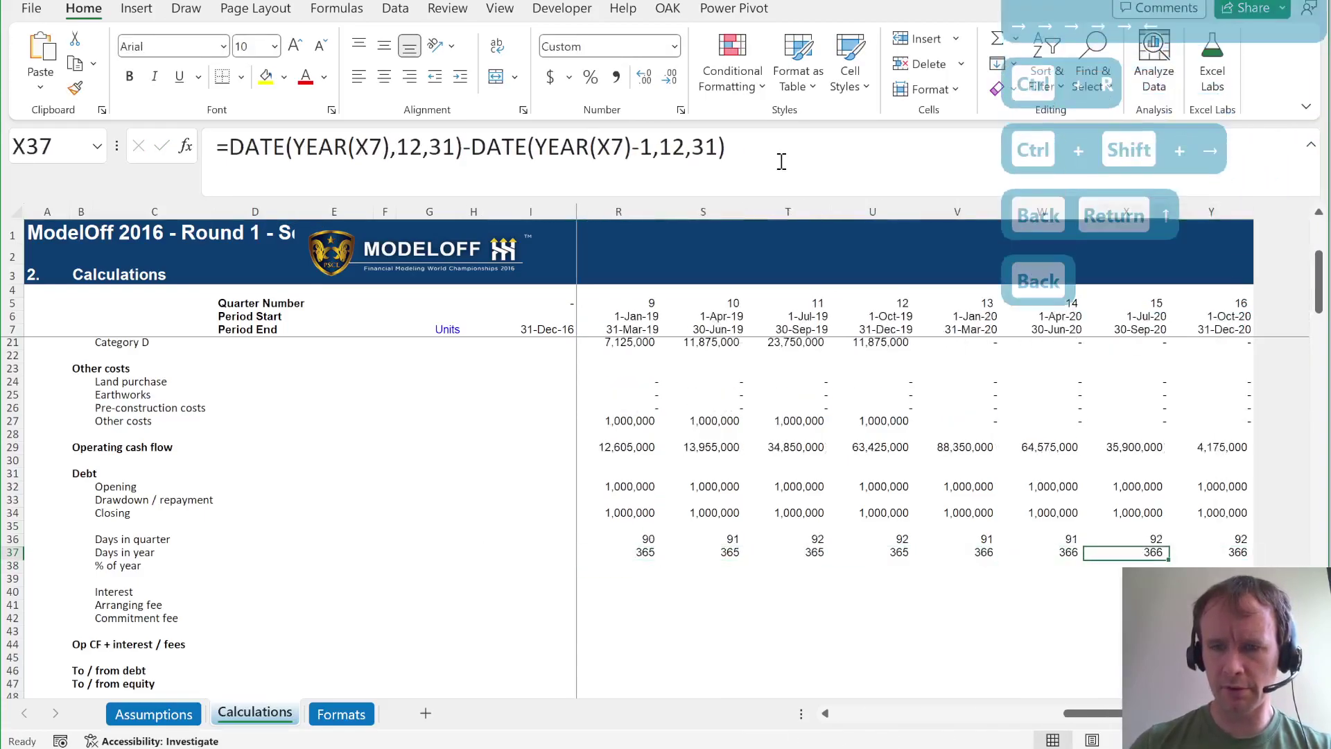
key("Left")
key("Left")
key("shift+Right")
key("shift+Right")
key("shift+Right")
Calculate the % of year in J38 as =J36/J37.
key("ctrl+Left")
key("Left")
key("Down")
key("Right")
type("=")
key("Up")
key("Up")
type("/")
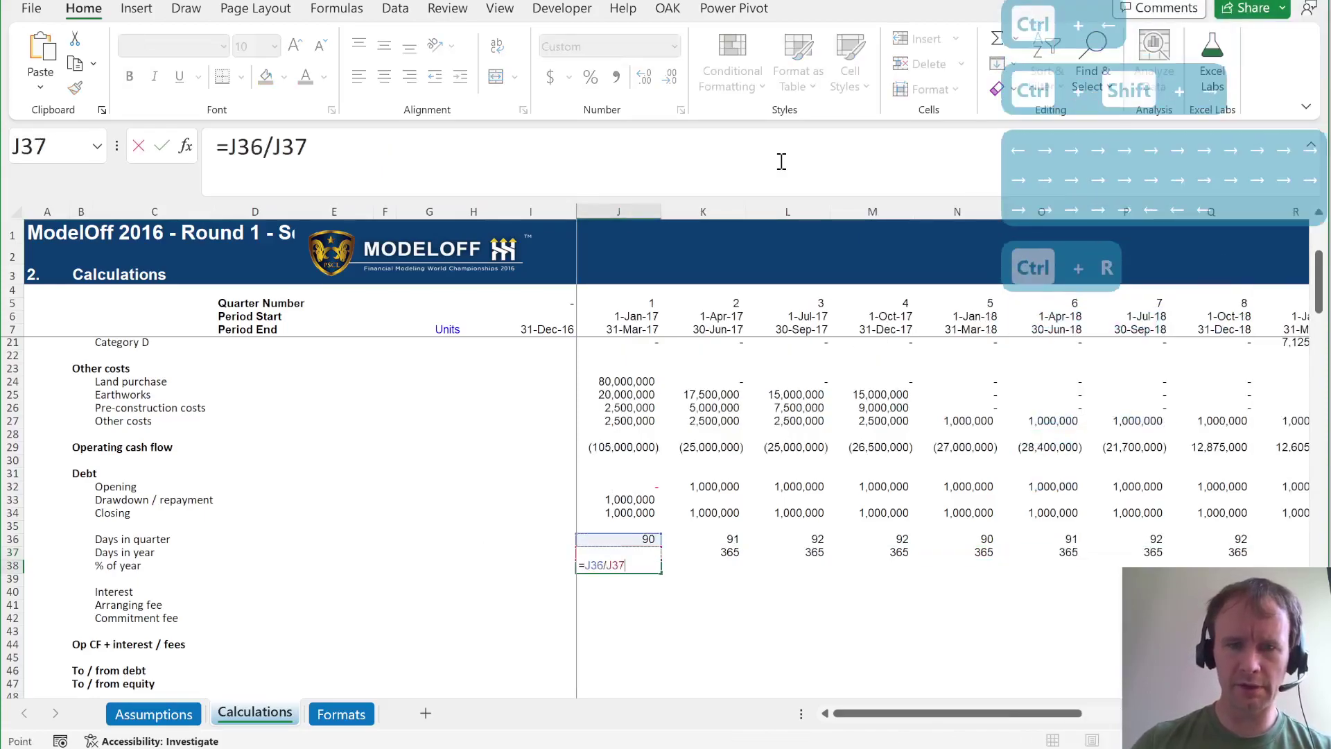
key("Up")
key("ctrl+Return")
Format J38 as a percentage with two decimals and fill it across all quarters.
key("ctrl+shift+5")
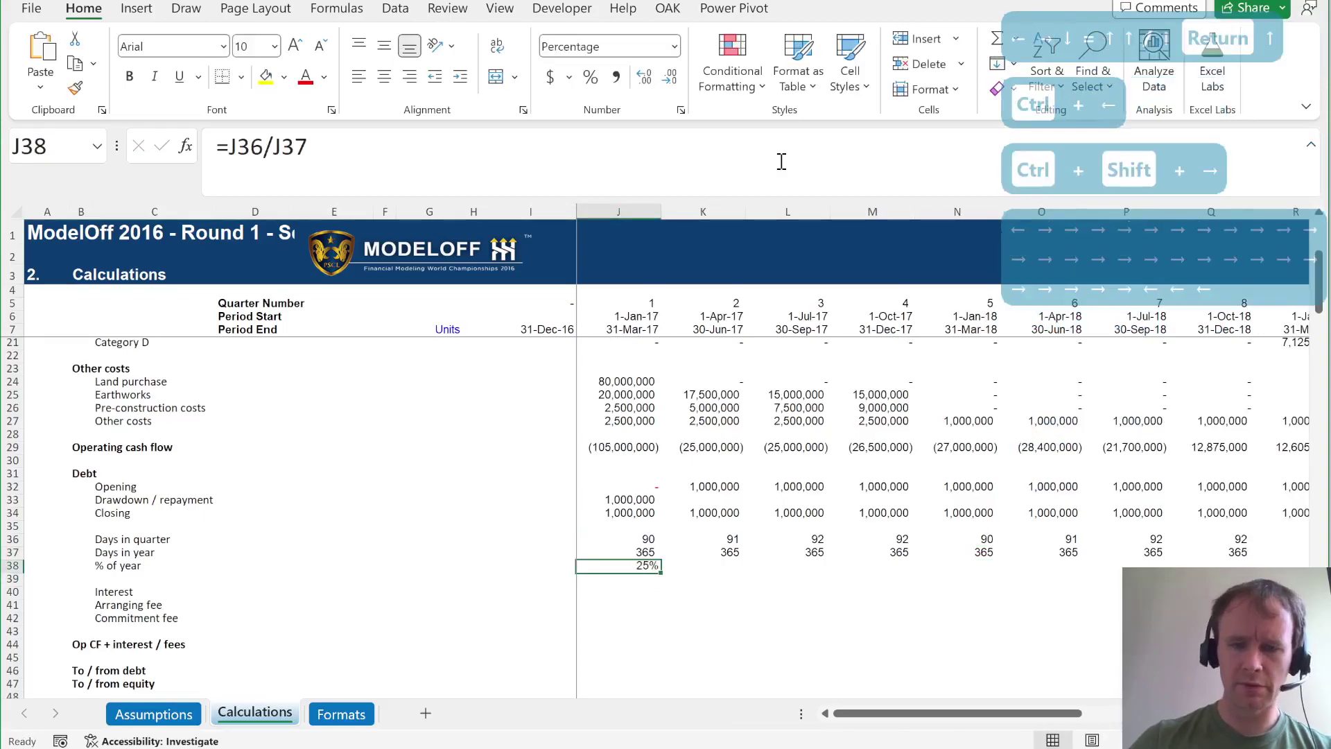
key("alt+h")
key("0")
key("ctrl+shift+Right")
key("ctrl+r")
key("Left")
key("Right")
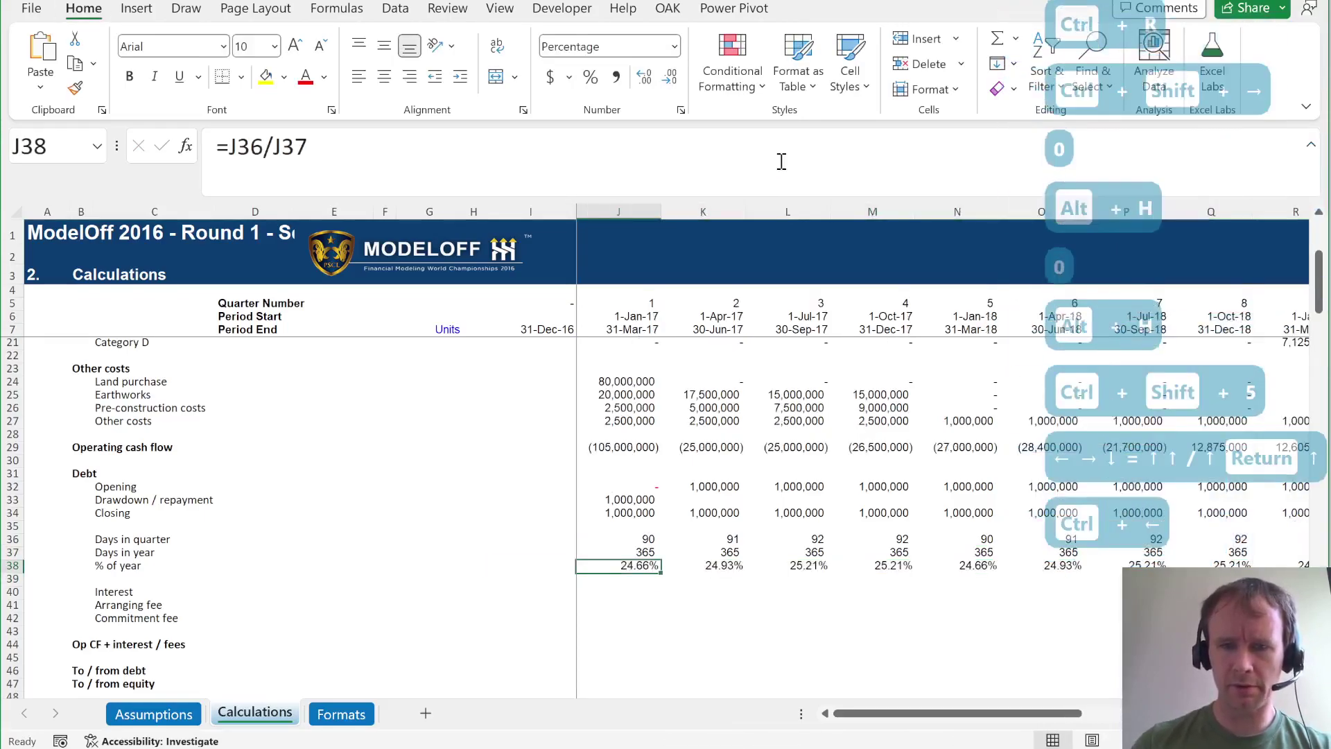
key("shift+Right")
key("shift+Right")
key("ctrl+shift+Right")
key("ctrl+BackSpace")
Link the interest rate in E40 to Assumptions!I48.
key("Down")
key("Down")
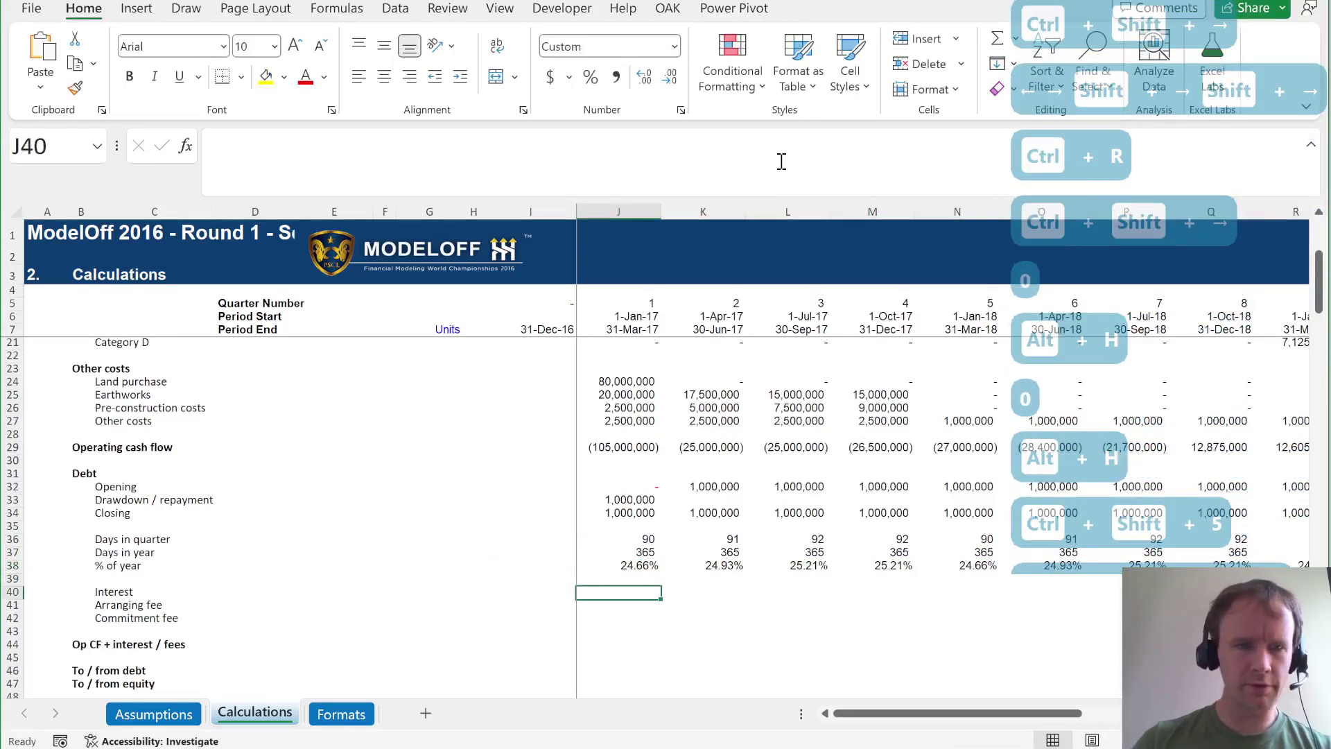
key("Left")
key("Left")
key("Left")
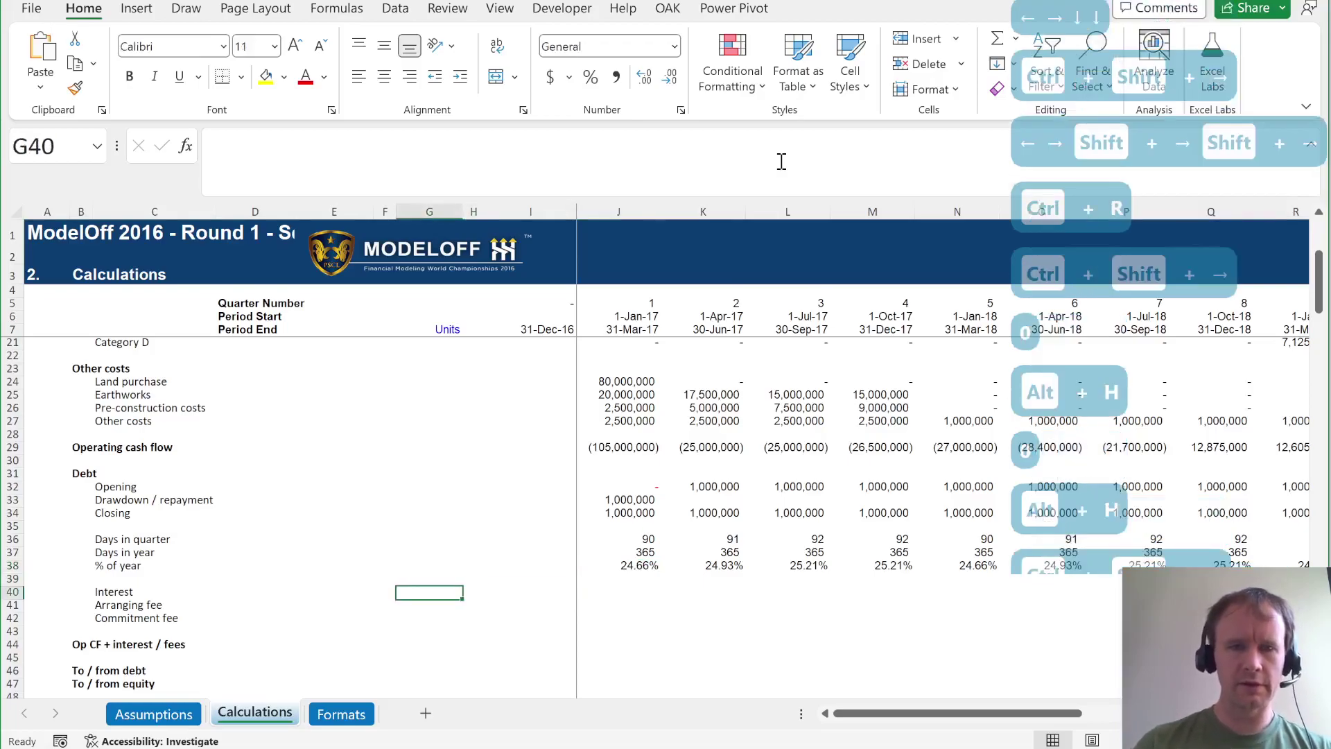
key("Left")
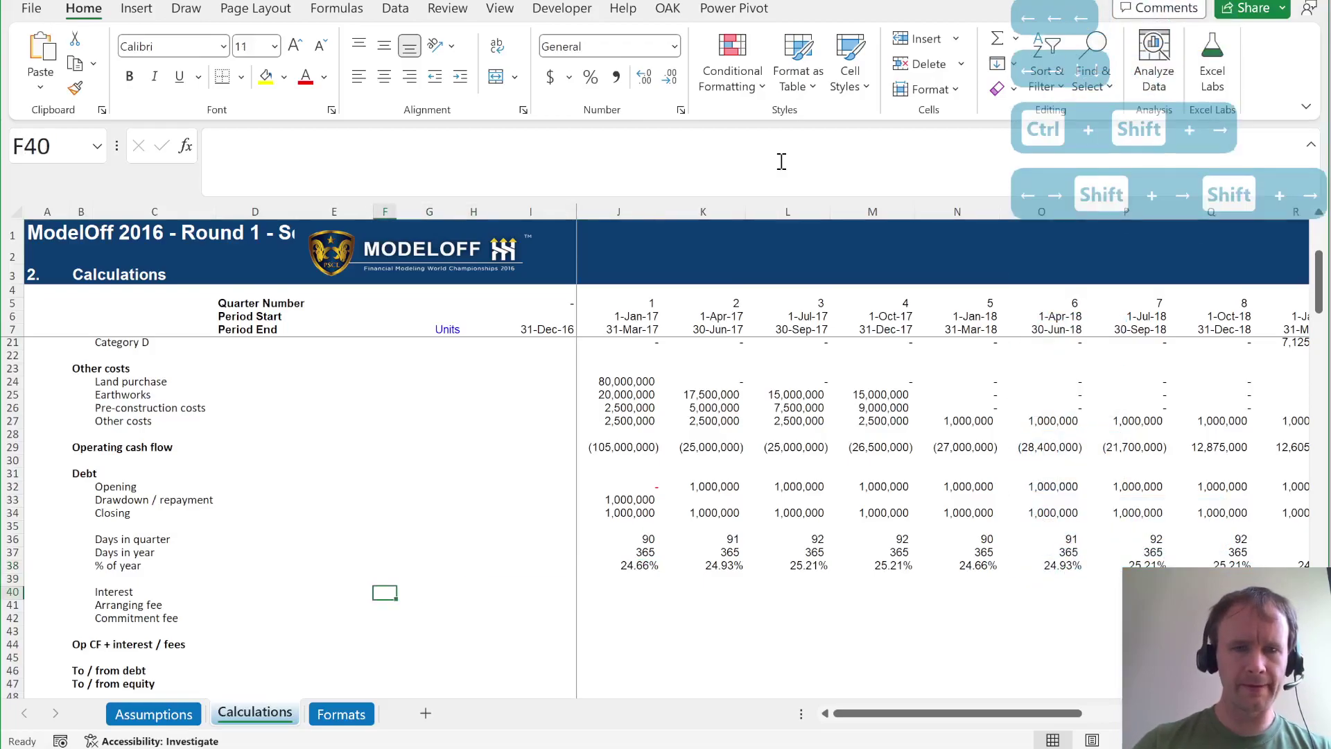
key("Left")
type("=")
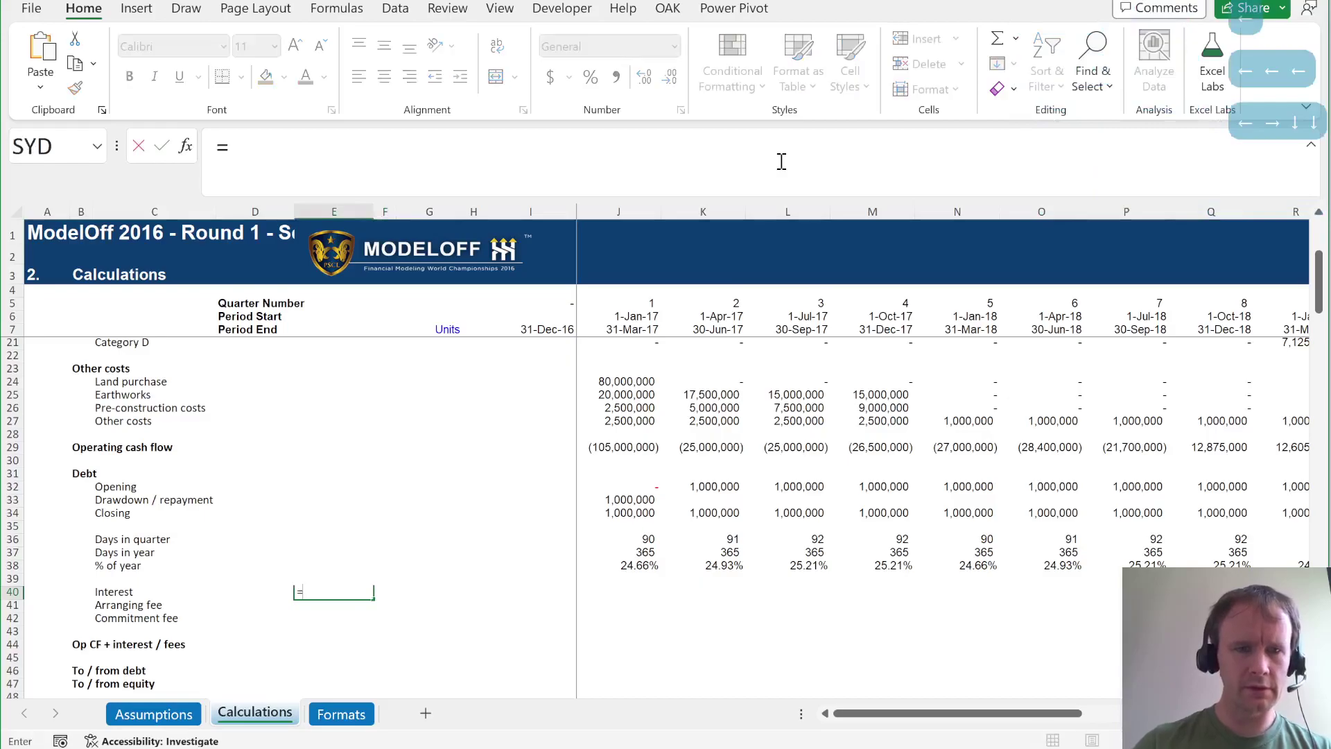
key("ctrl+Page_Up")
left_click(543, 635)
key("Return")
Link the commitment fee rate in E42 to Assumptions!I52 and the arranging fee rate in E41 to Assumptions!I50.
key("Down")
type("=")
key("ctrl+Page_Up")
left_click(532, 683)
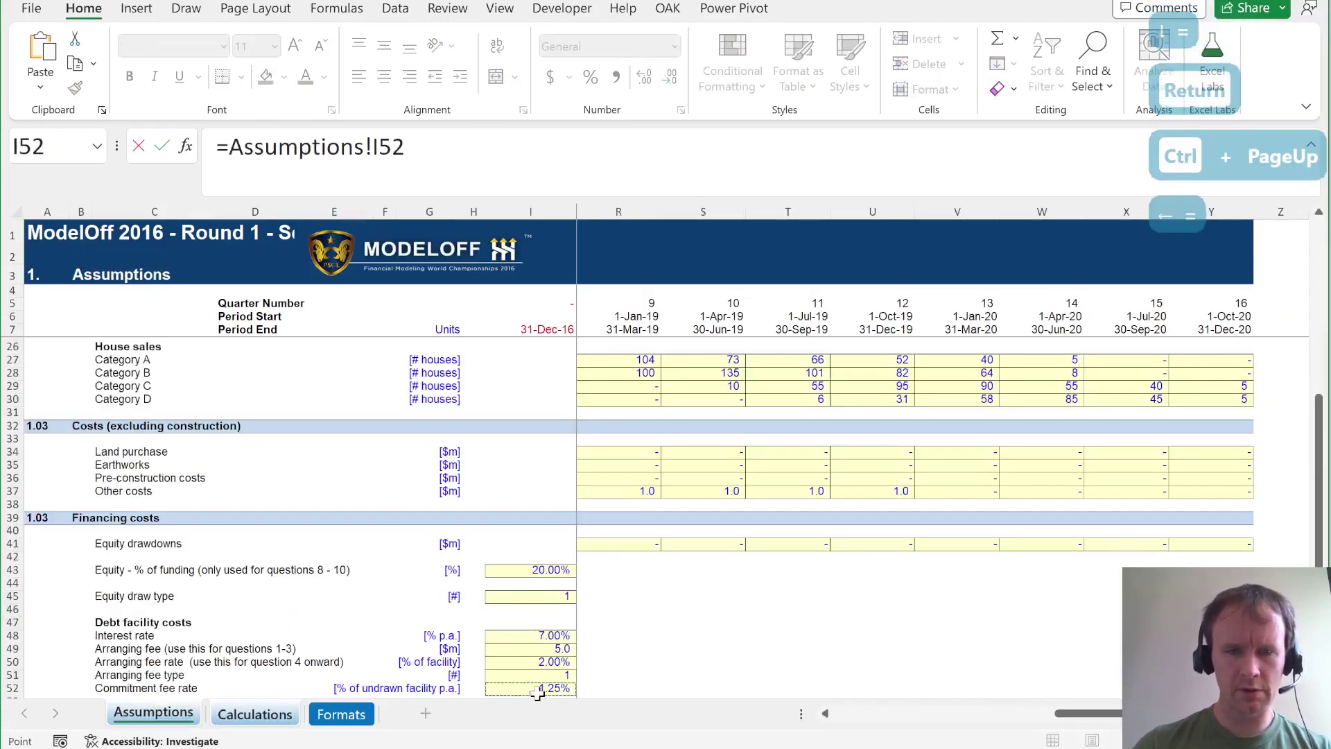
key("Return")
key("Up")
key("Up")
type("=")
key("ctrl+Page_Up")
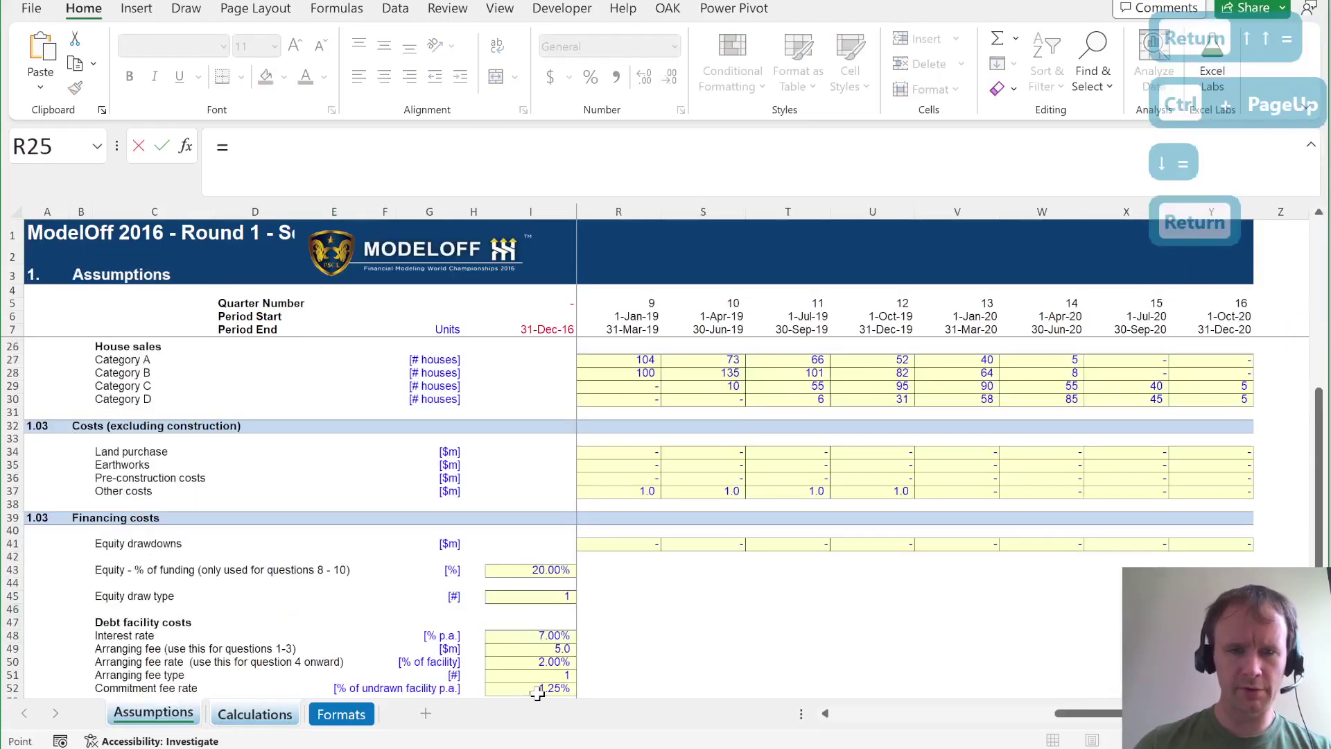
left_click(541, 659)
key("Return")
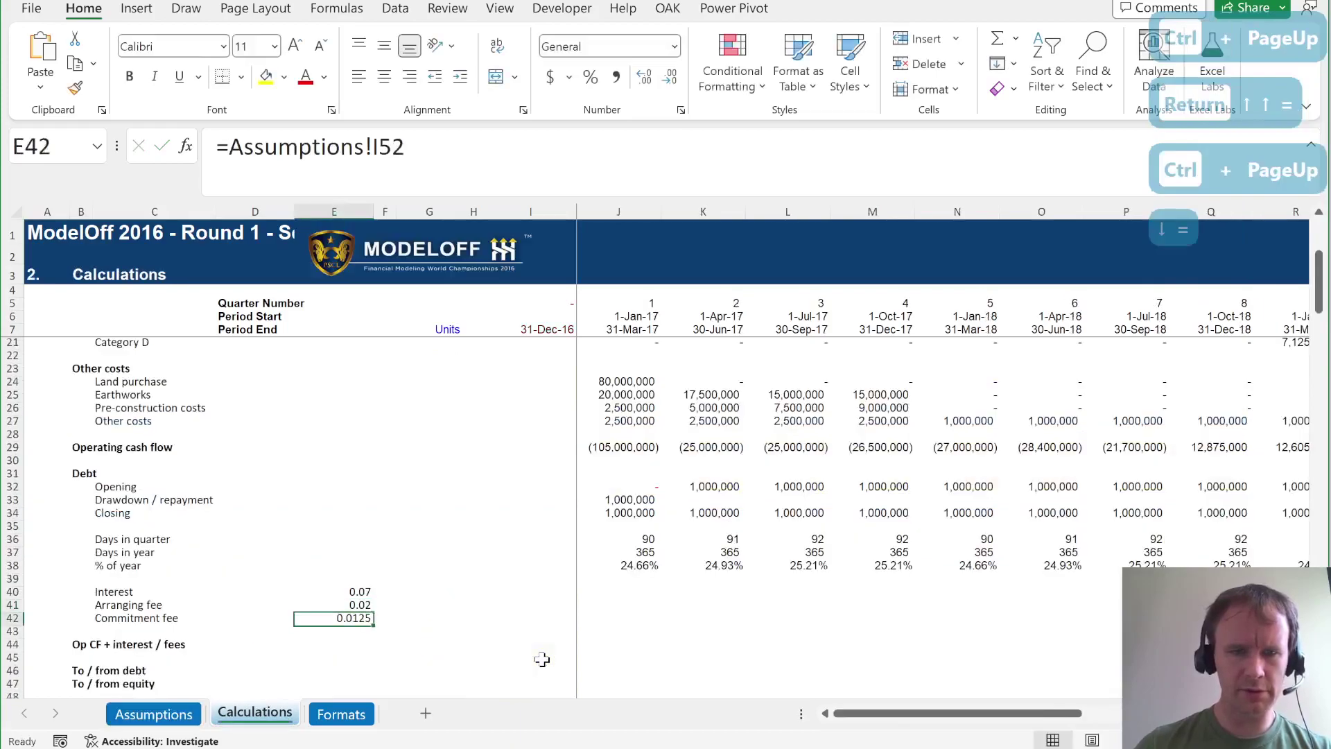
Link the fixed arranging fee in F41 to Assumptions!I49.
key("Up")
key("Right")
type("=")
key("ctrl+Page_Up")
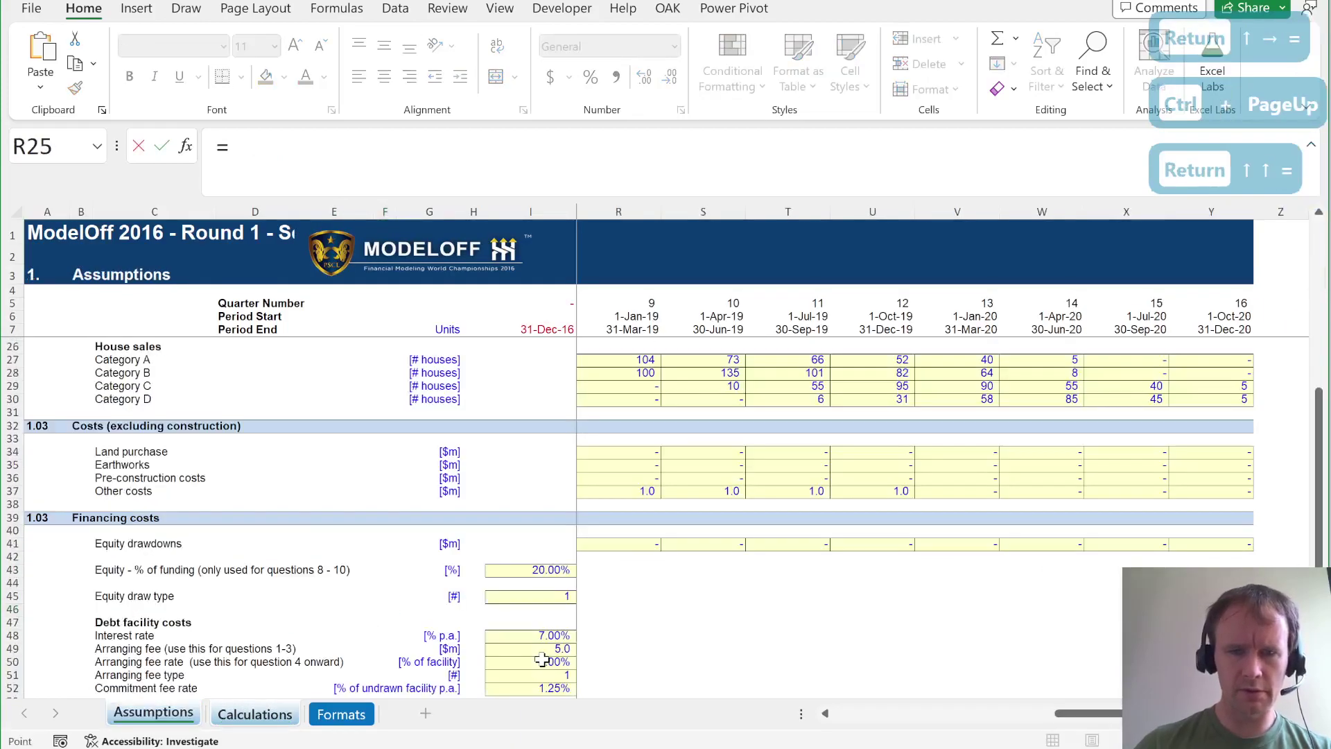
left_click(540, 649)
key("Return")
Apply the M-C Pct 2DP cell style to the rates in E40:E42.
key("Up")
key("Left")
key("Up")
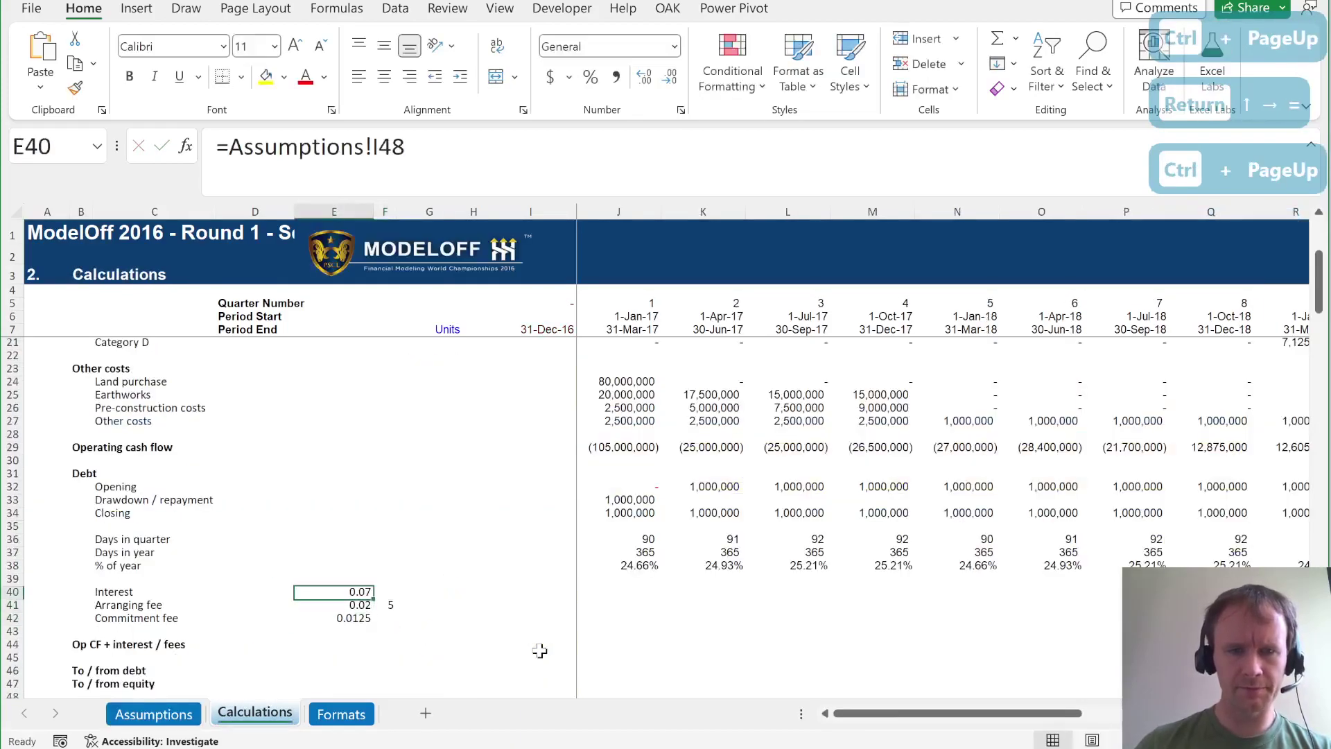
key("shift+Down")
key("shift+Down")
key("alt+h")
key("j")
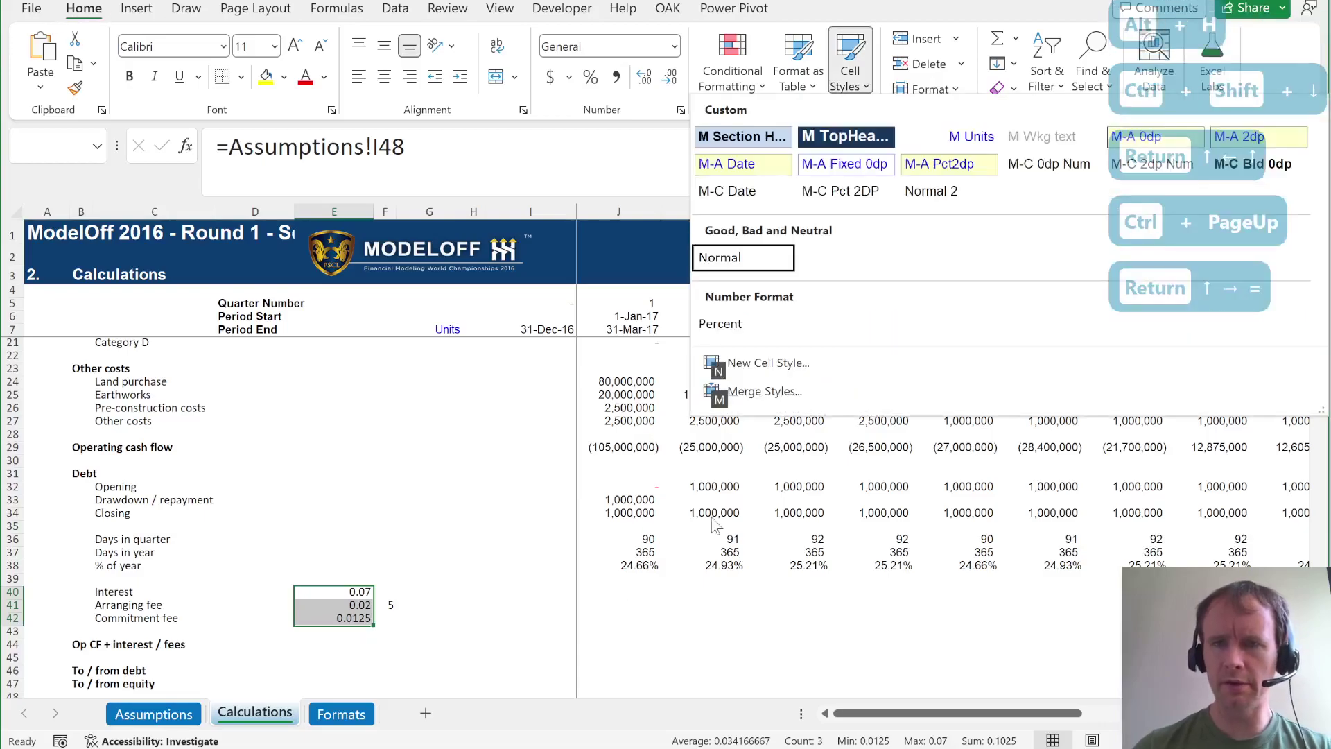
left_click(844, 199)
Set the font colour of the linked assumptions in E40:F42 to grey.
key("shift+Right")
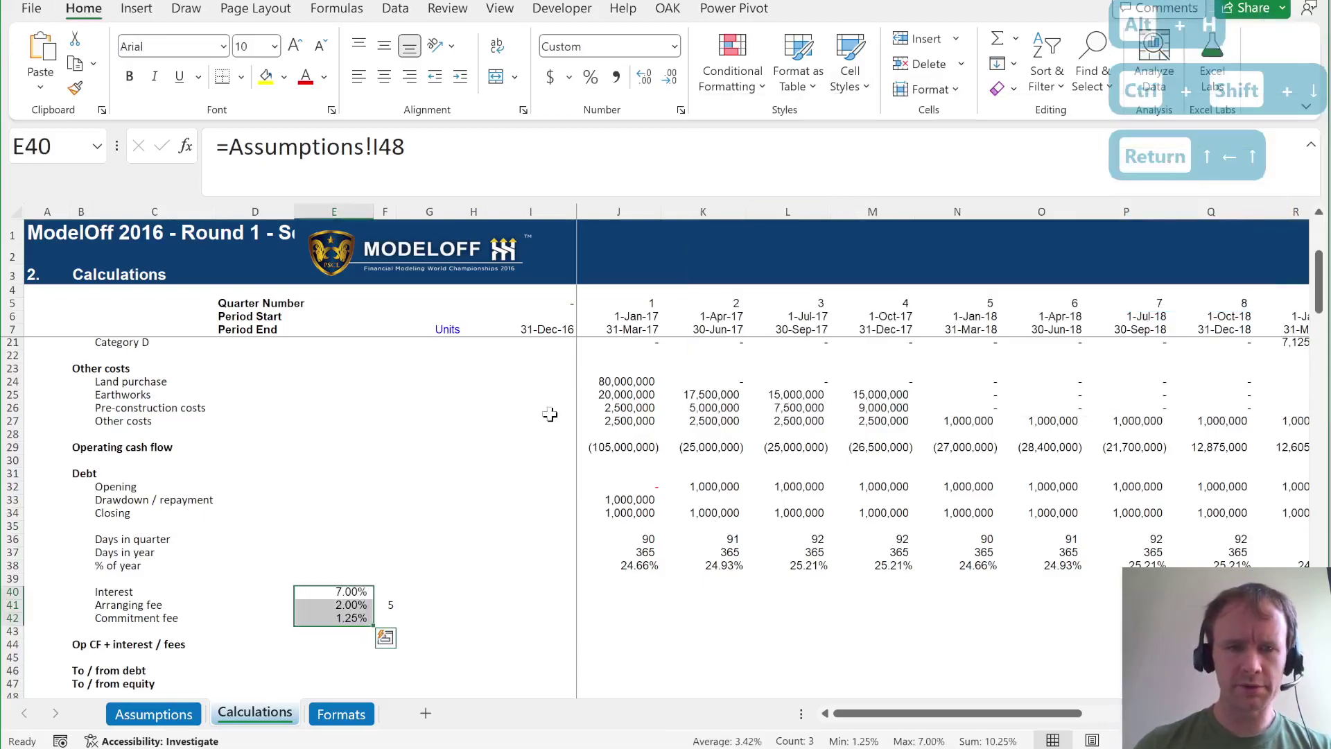
left_click(324, 77)
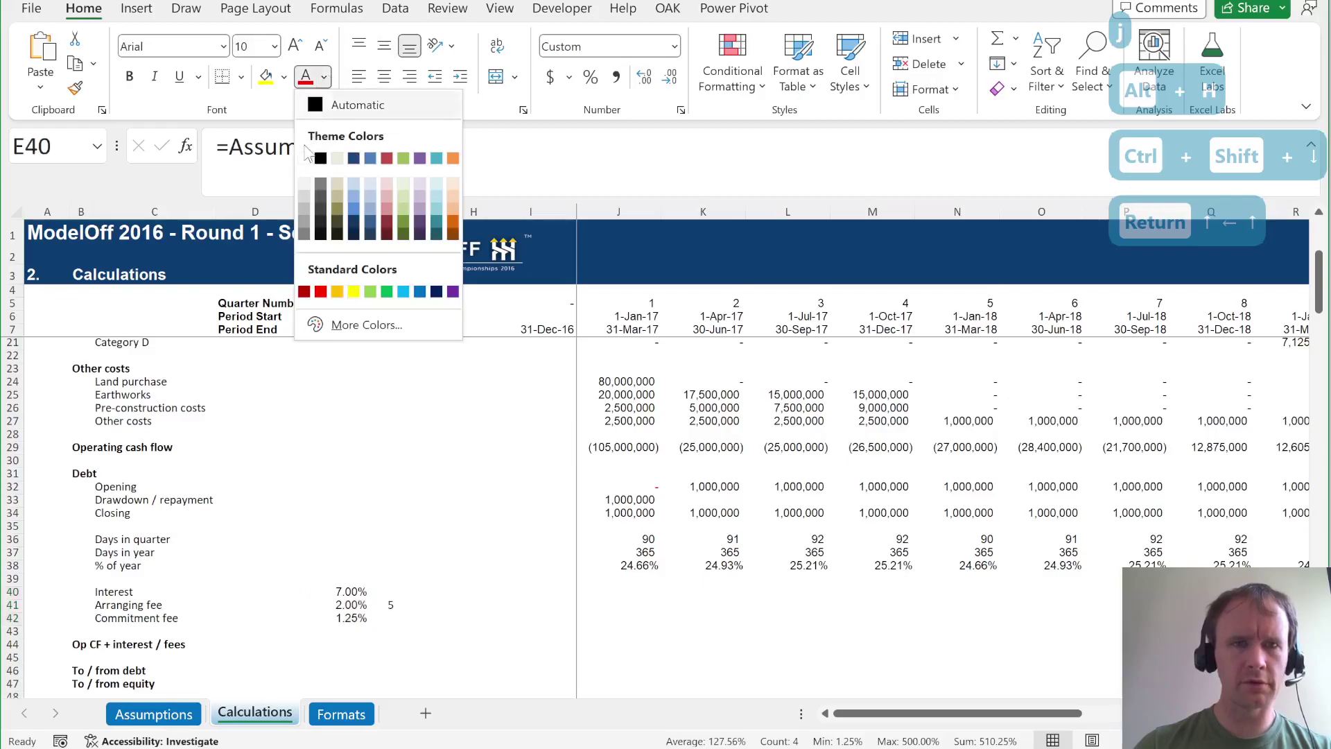
left_click(304, 234)
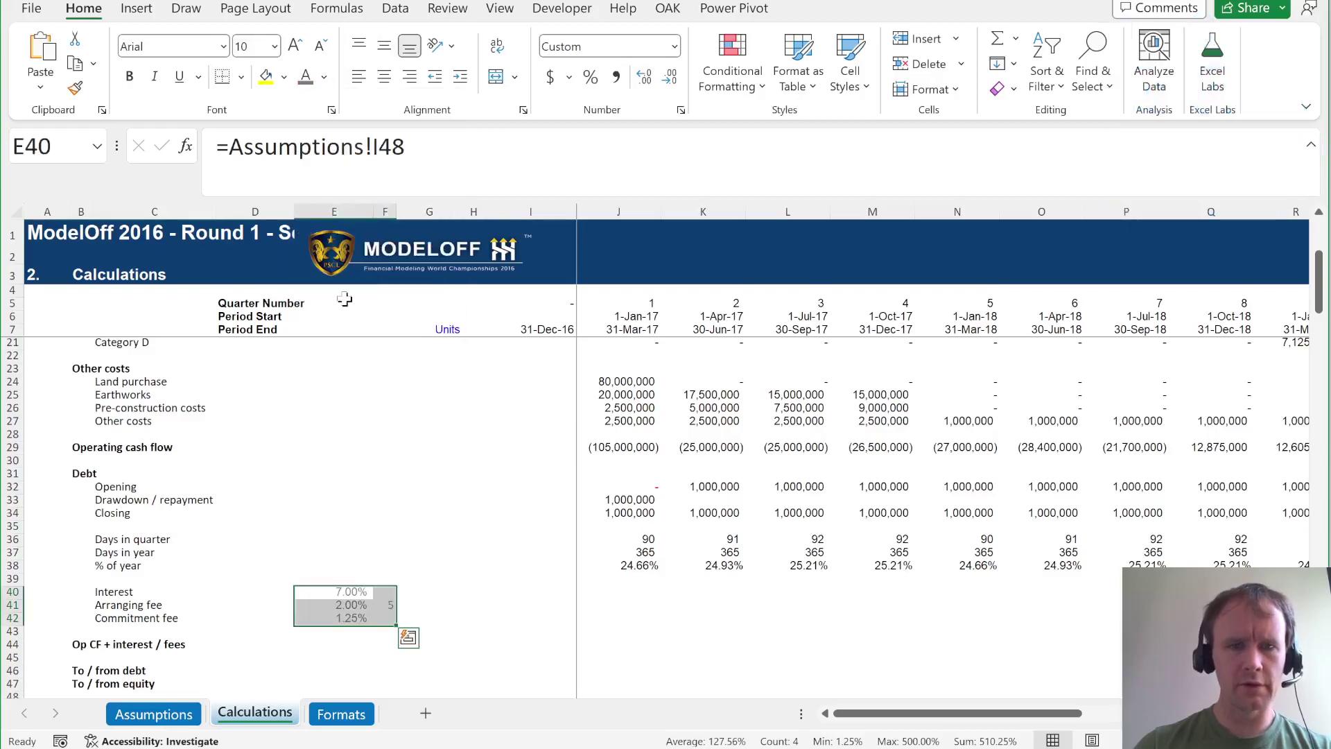
Calculate the interest in J40 as =J32*J$38*$E40 and fill the formula right across all quarters.
left_click(621, 607)
key("shift+Return")
type("=")
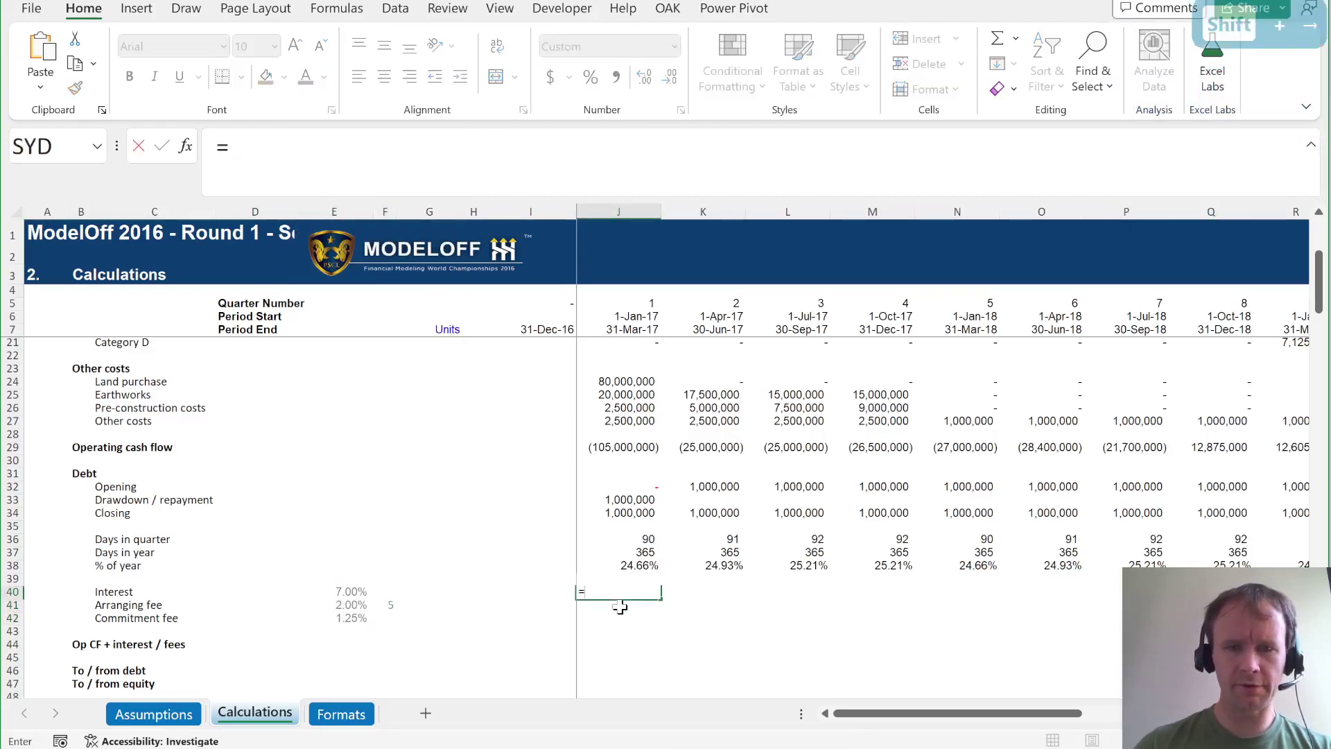
key("ctrl+Up")
key("ctrl+Up")
key("ctrl+Up")
key("ctrl+Up")
type("*")
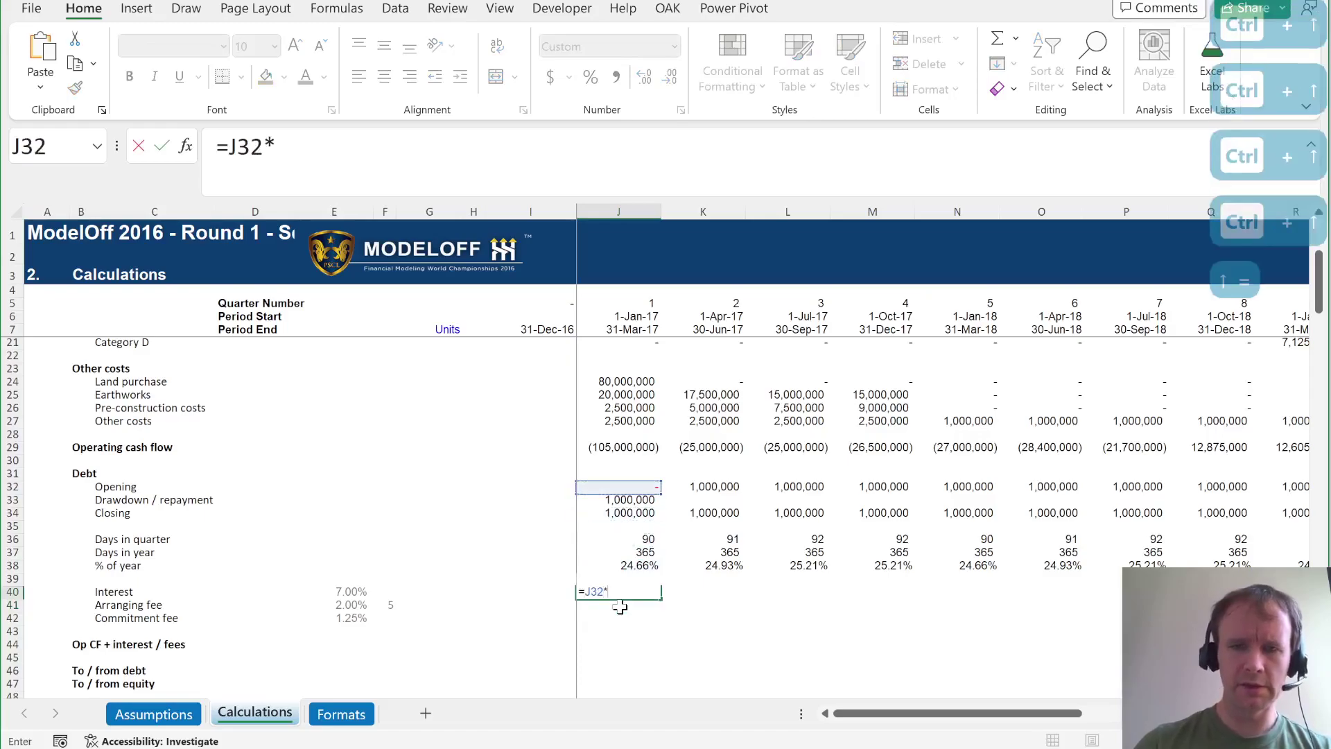
key("ctrl+Up")
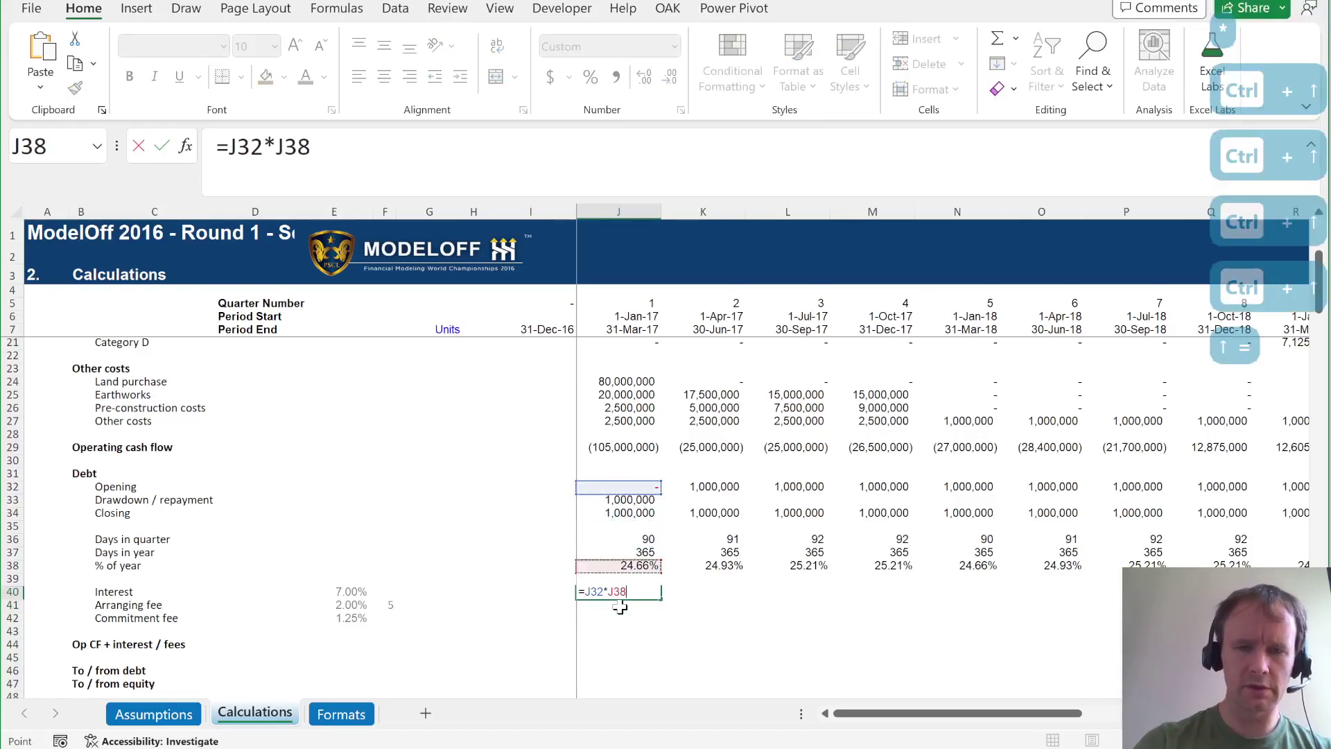
key("F4")
key("F4")
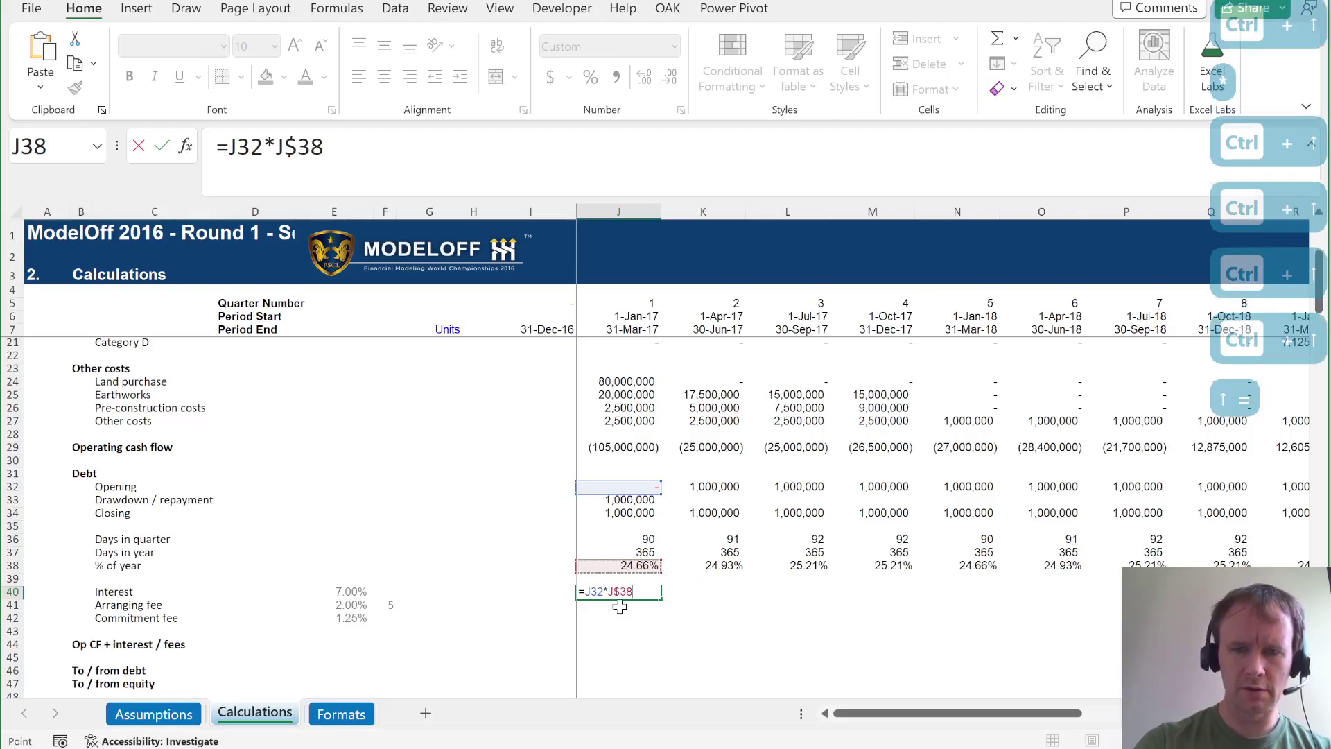
type("*")
key("ctrl+Left")
key("F4")
key("F4")
key("F4")
key("Return")
key("ctrl+shift+Right")
key("ctrl+r")
Enter the arranging fee in J41 as =IF(Assumptions!$I$51=1,$F41,"X"), with "X" as the placeholder for the percentage case.
key("Down")
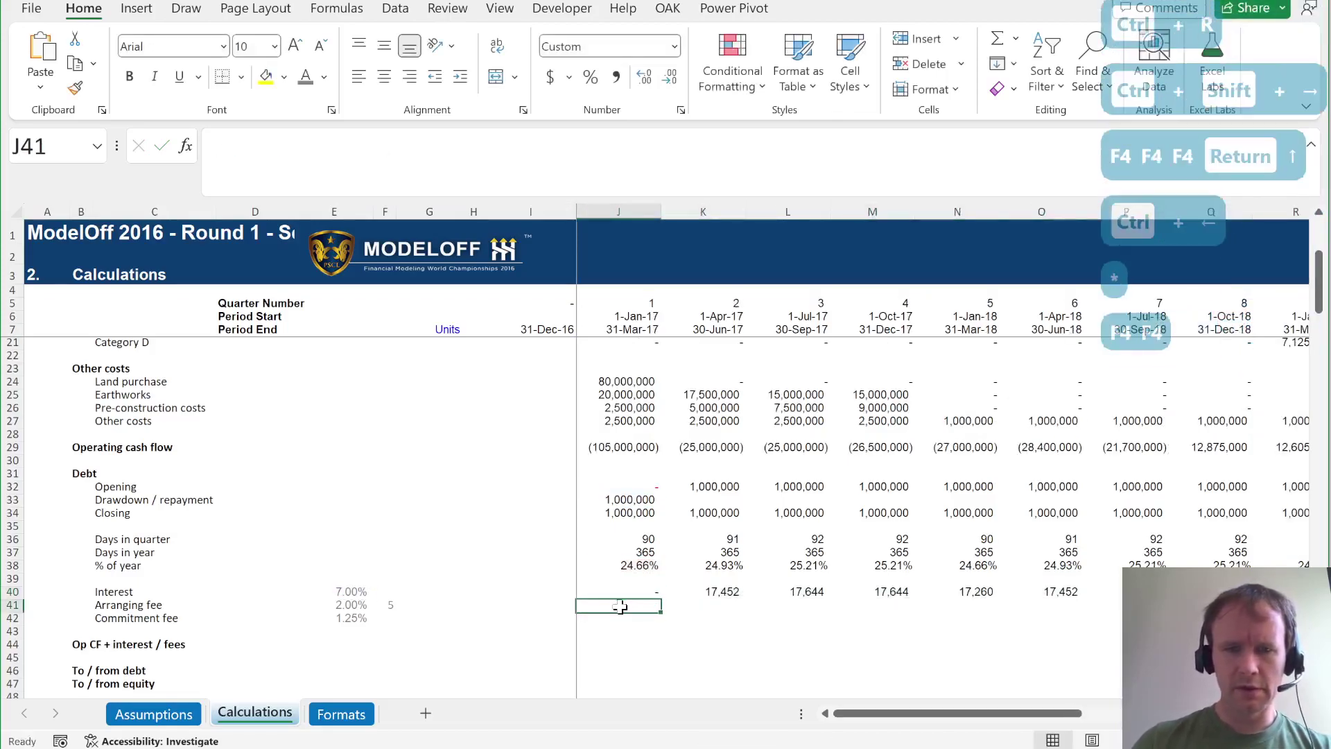
type("=")
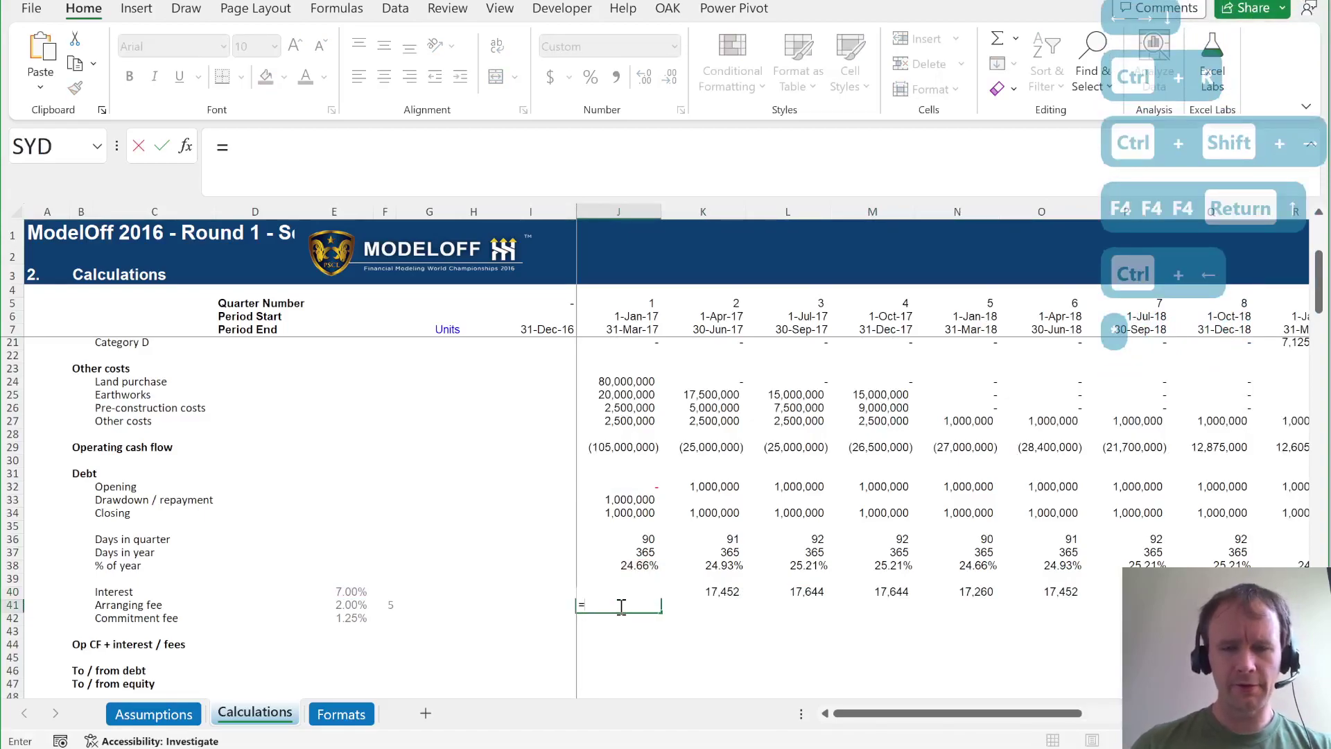
type("if")
key("Tab")
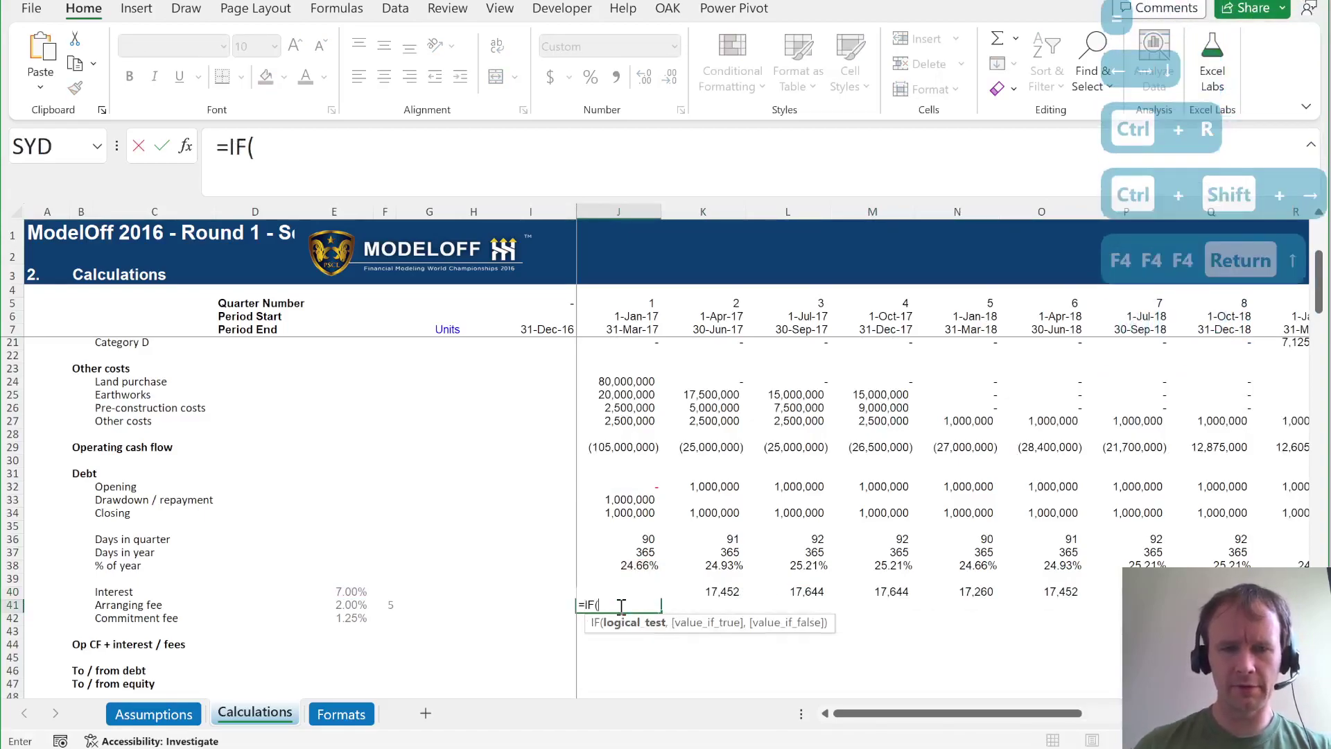
key("ctrl+Page_Up")
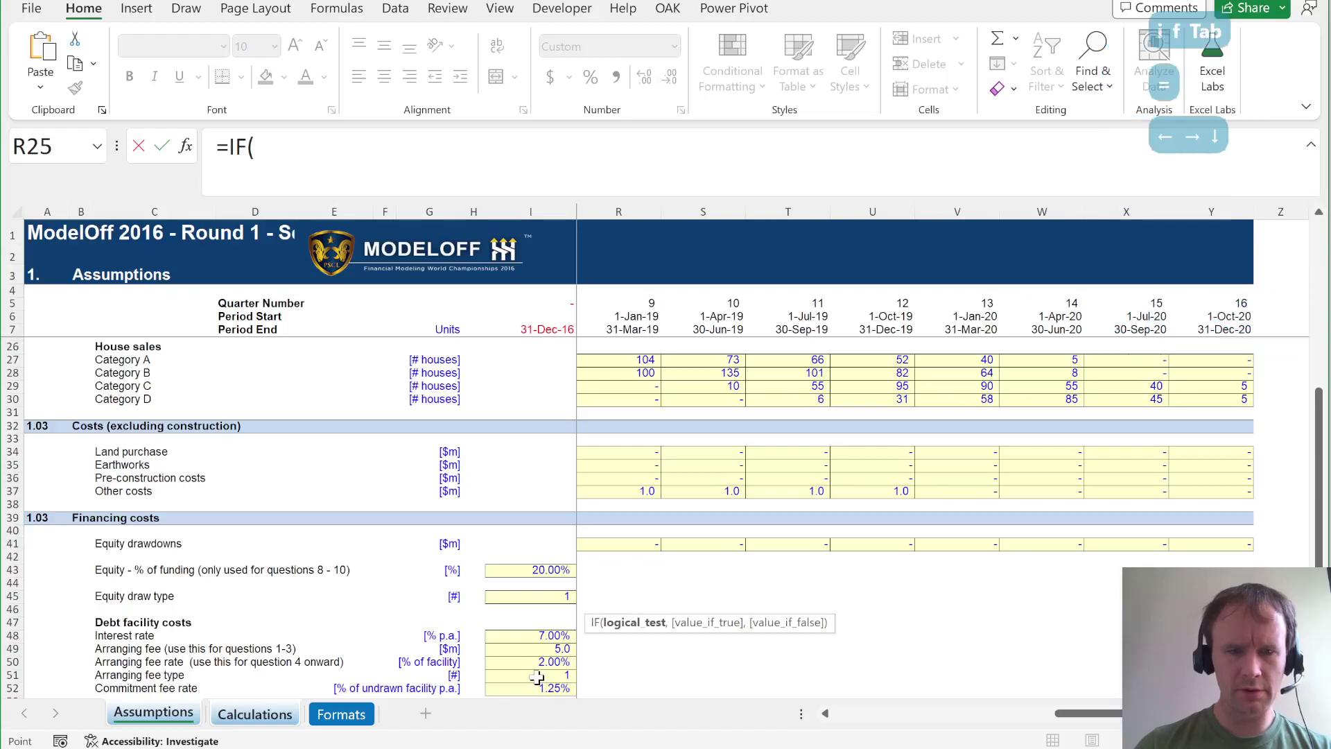
left_click(538, 676)
key("F4")
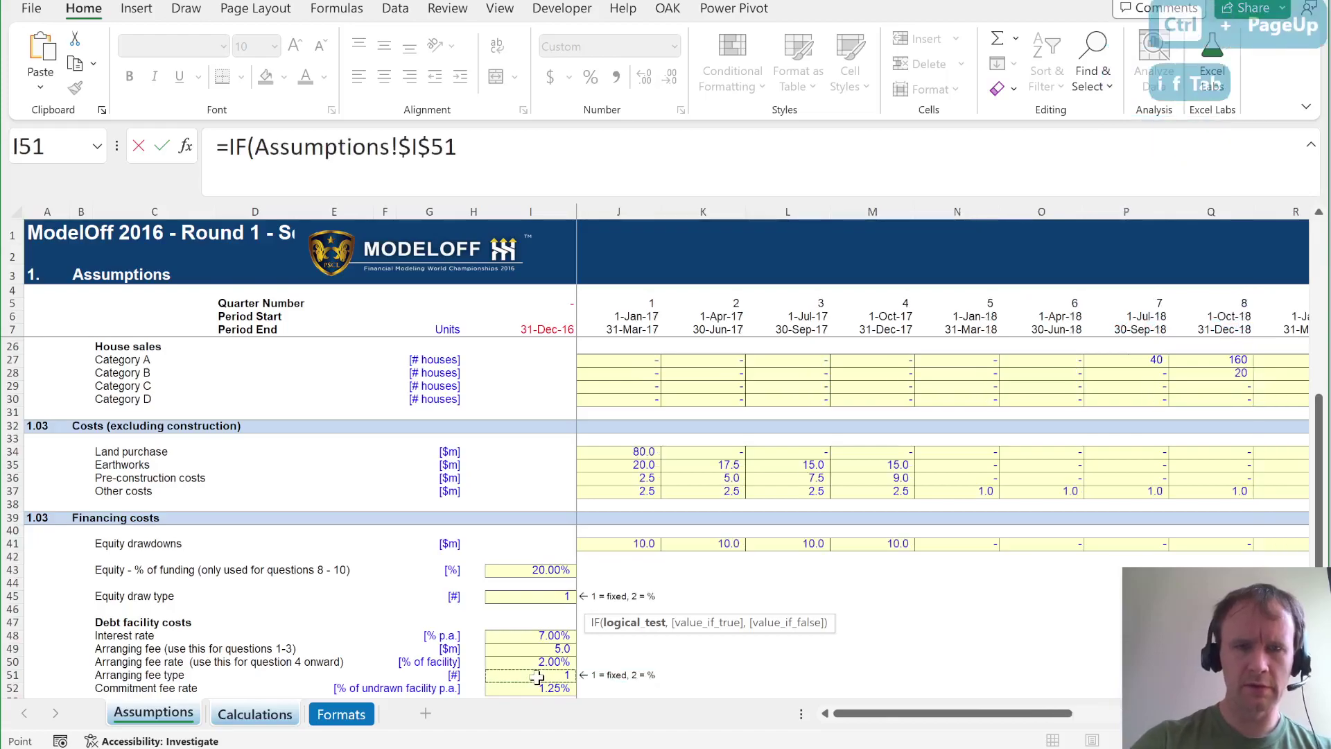
type("=1,")
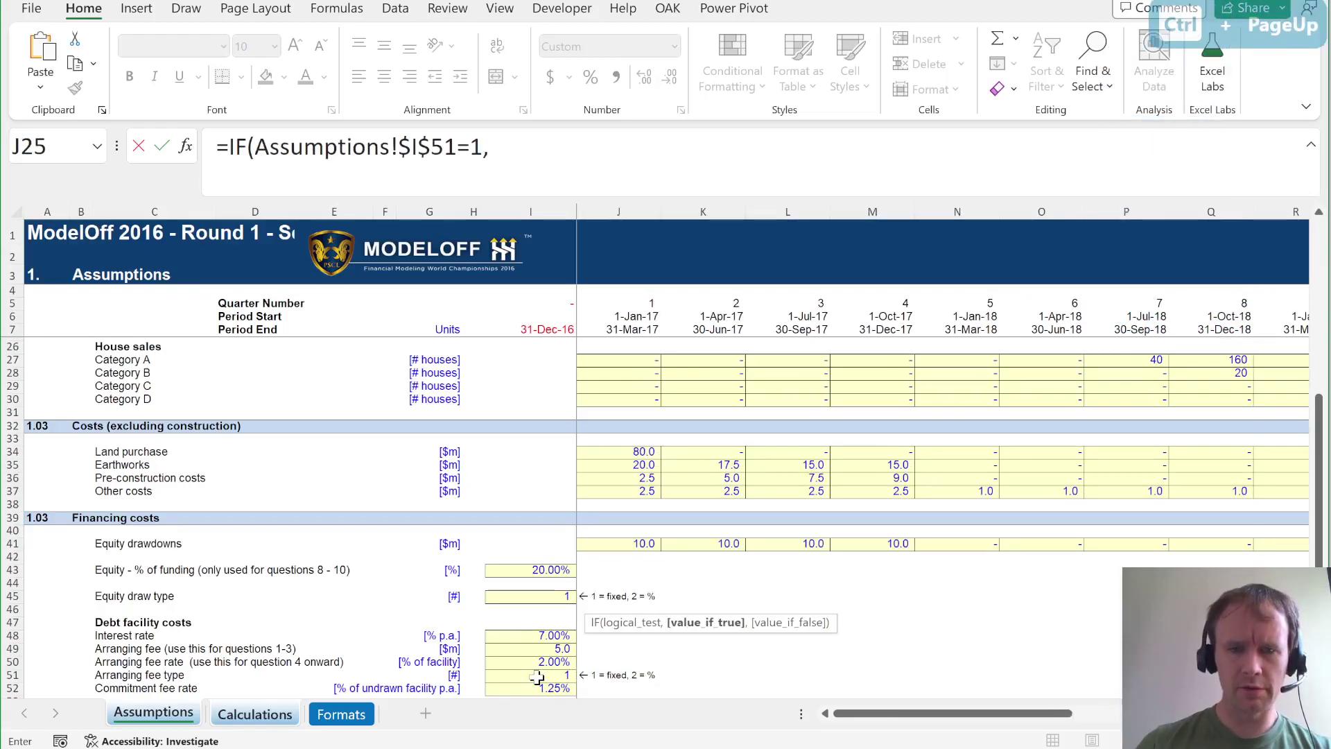
key("ctrl+Page_Down")
type("$")
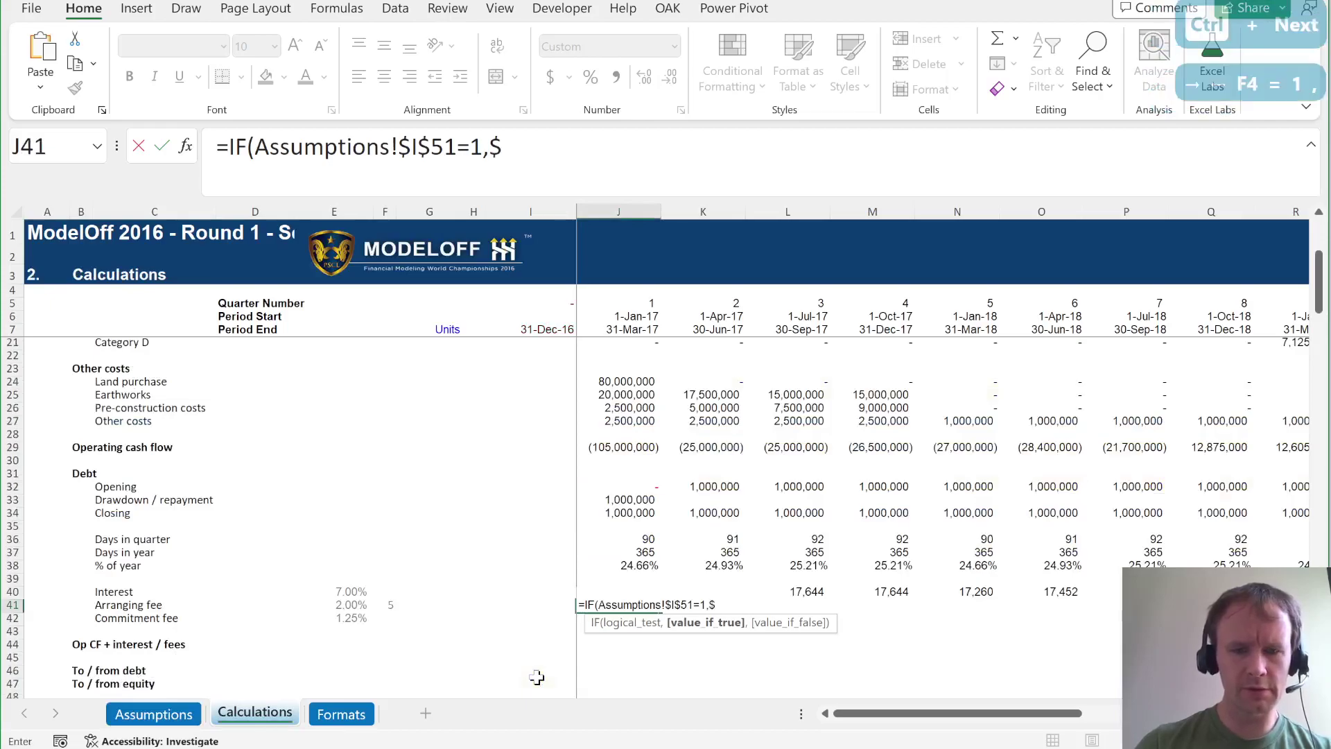
type("F41")
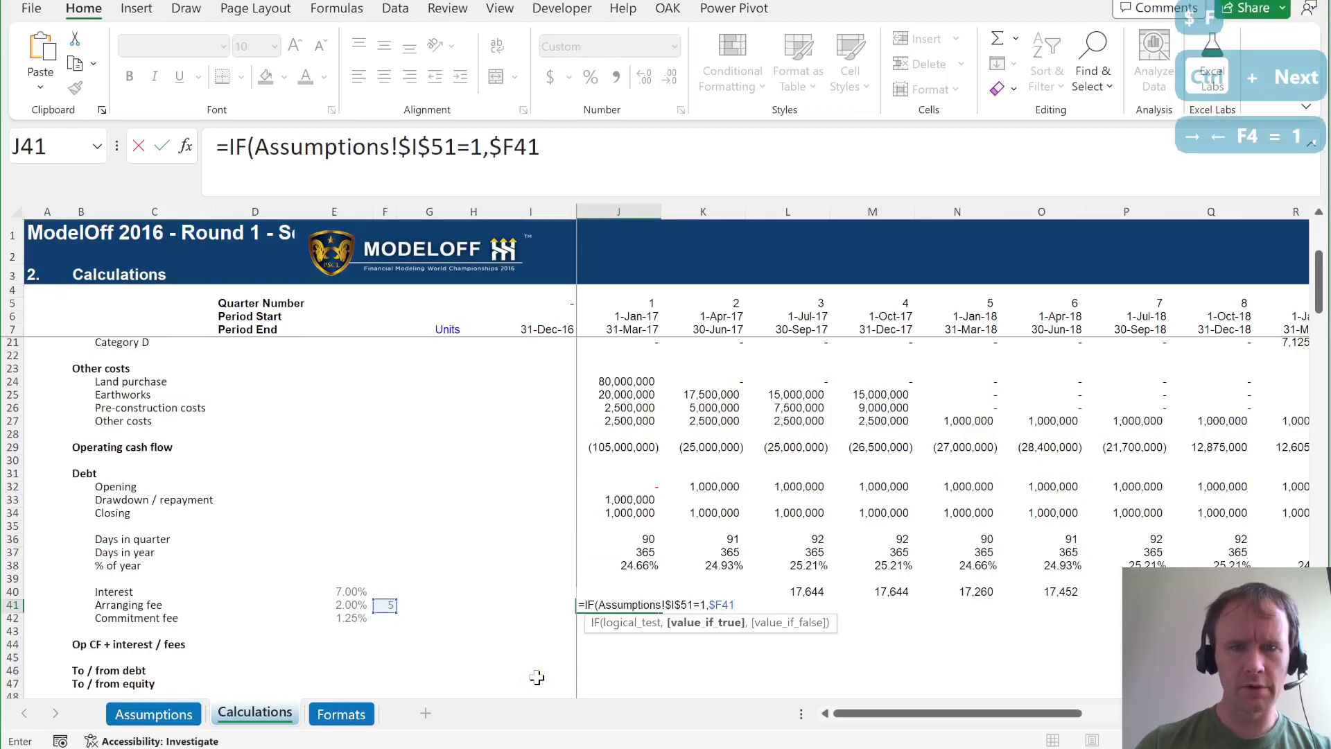
type(",")
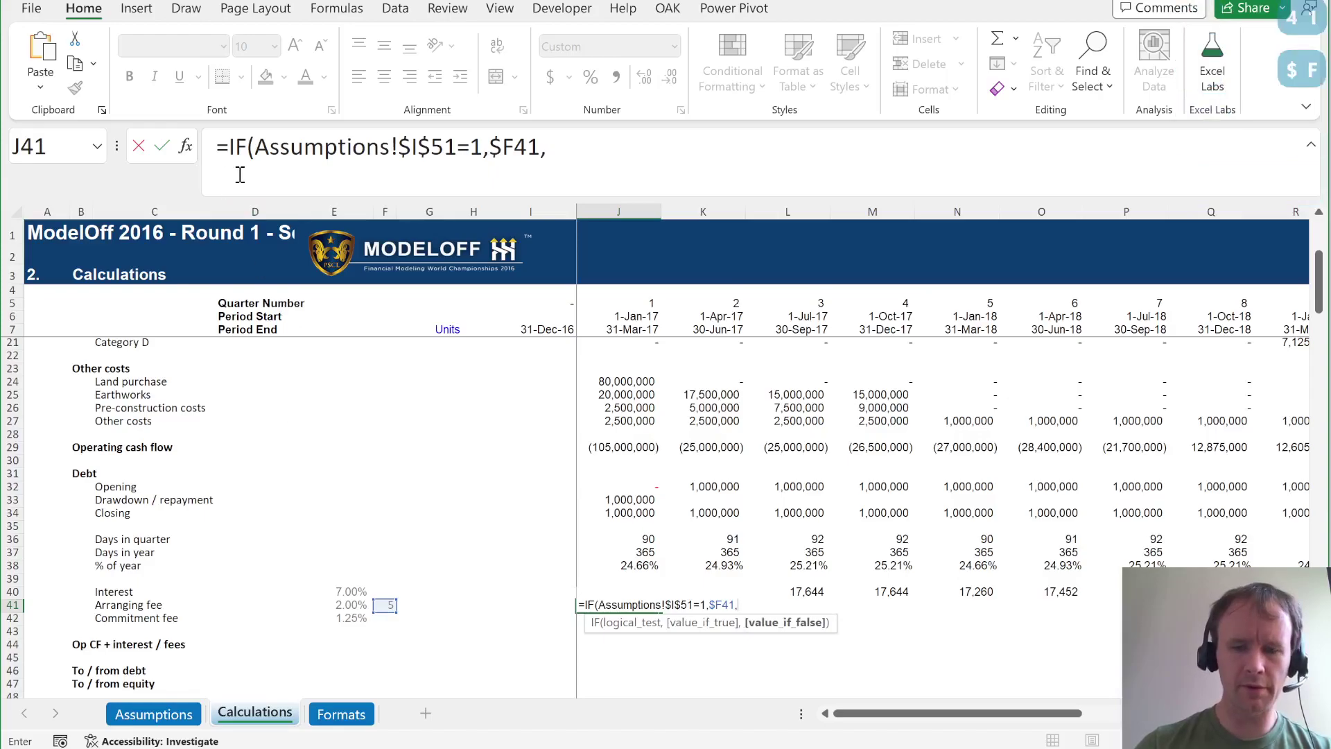
type("\"X\"")
key("Return")
Set the font colour of the arranging fee formula in J41 to dark red.
key("Up")
key("Left")
key("Up")
key("Up")
key("Right")
key("Up")
key("Down")
key("Down")
key("Down")
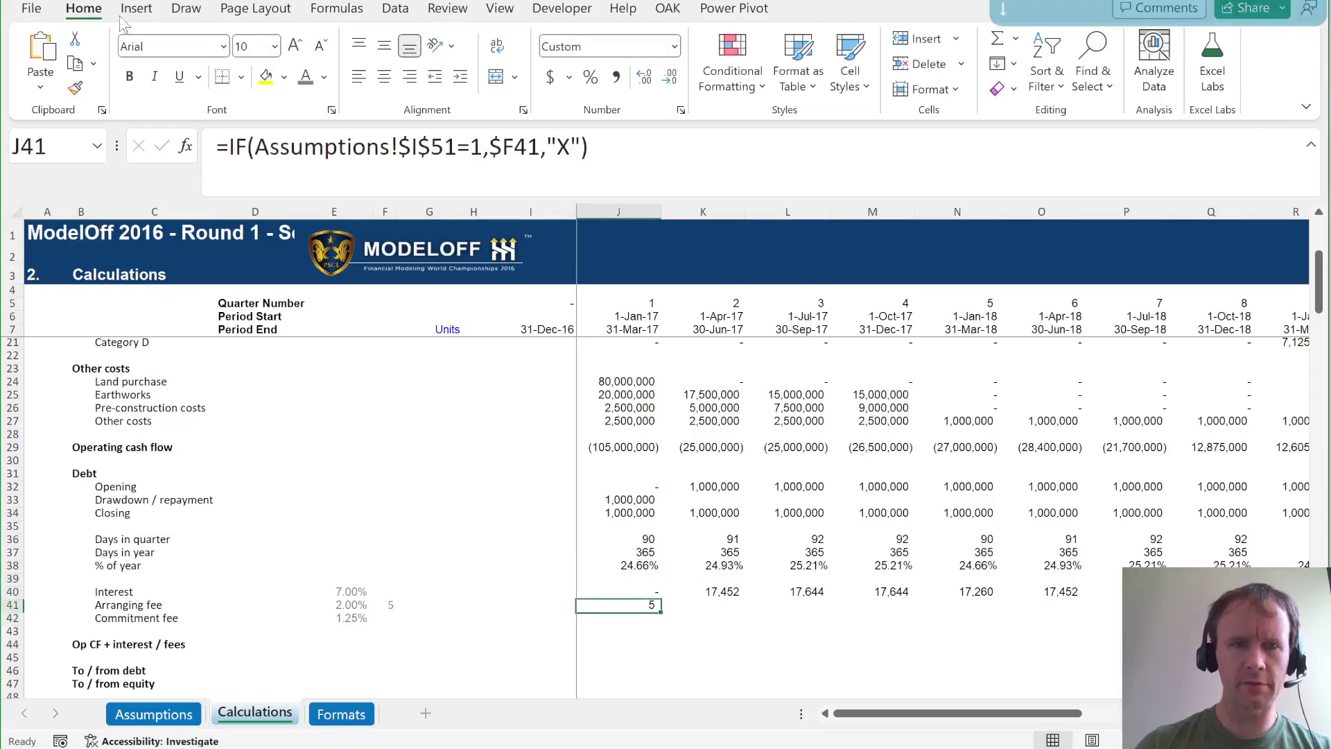
left_click(324, 77)
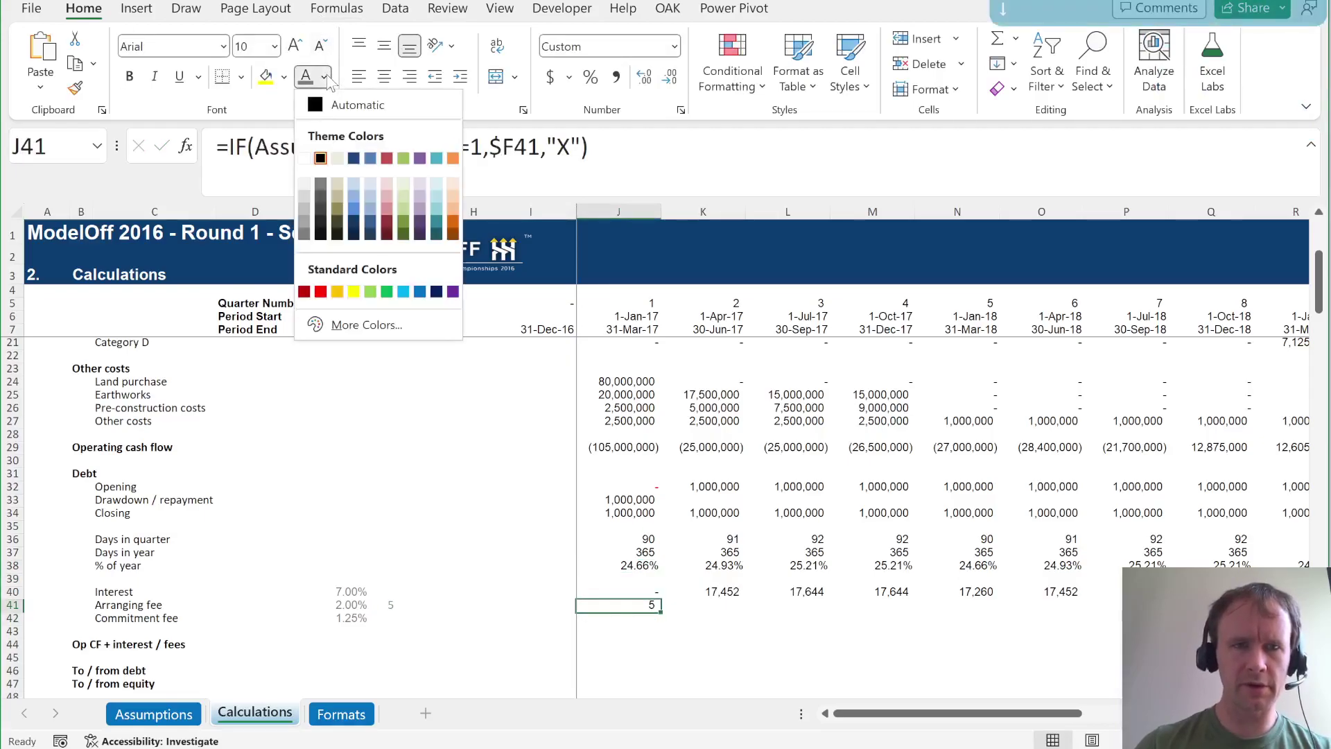
left_click(304, 292)
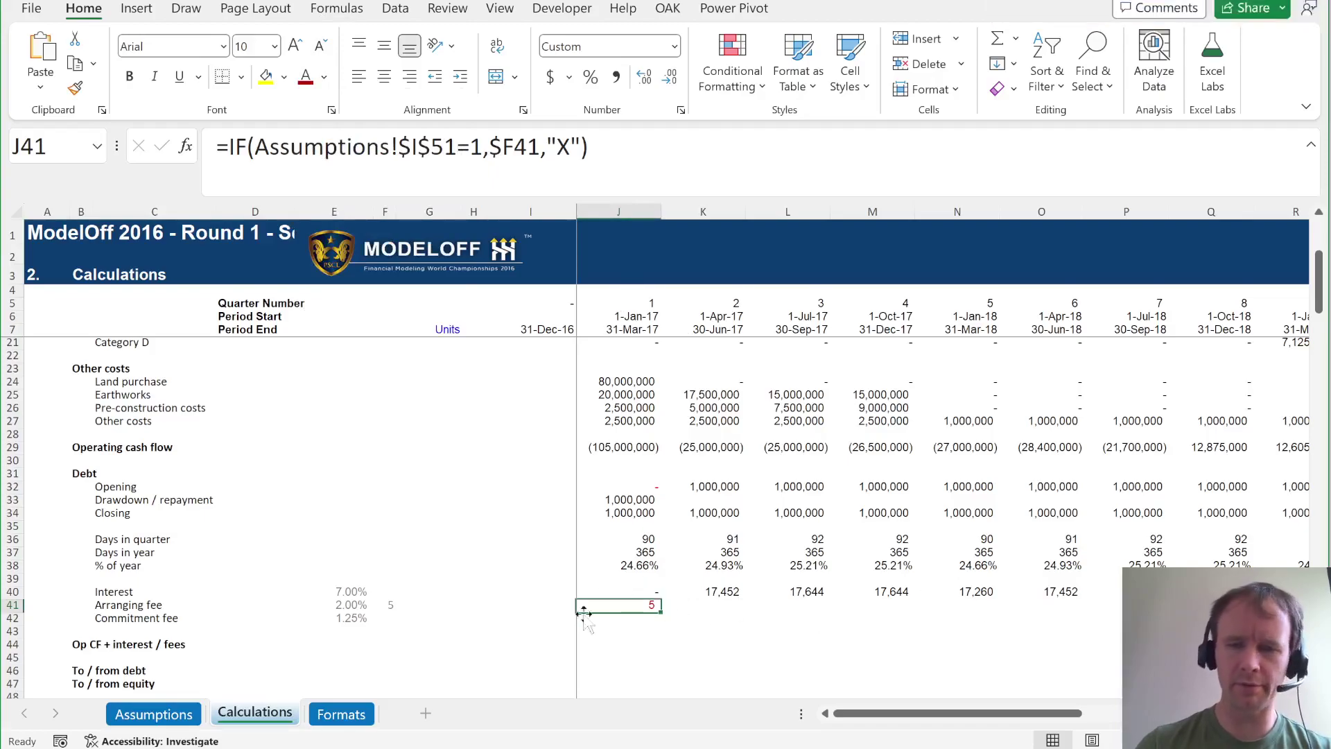
Insert two blank rows above the Days in quarter row on the Calculations sheet.
left_click(369, 567)
key("Up")
key("Up")
key("Up")
key("Up")
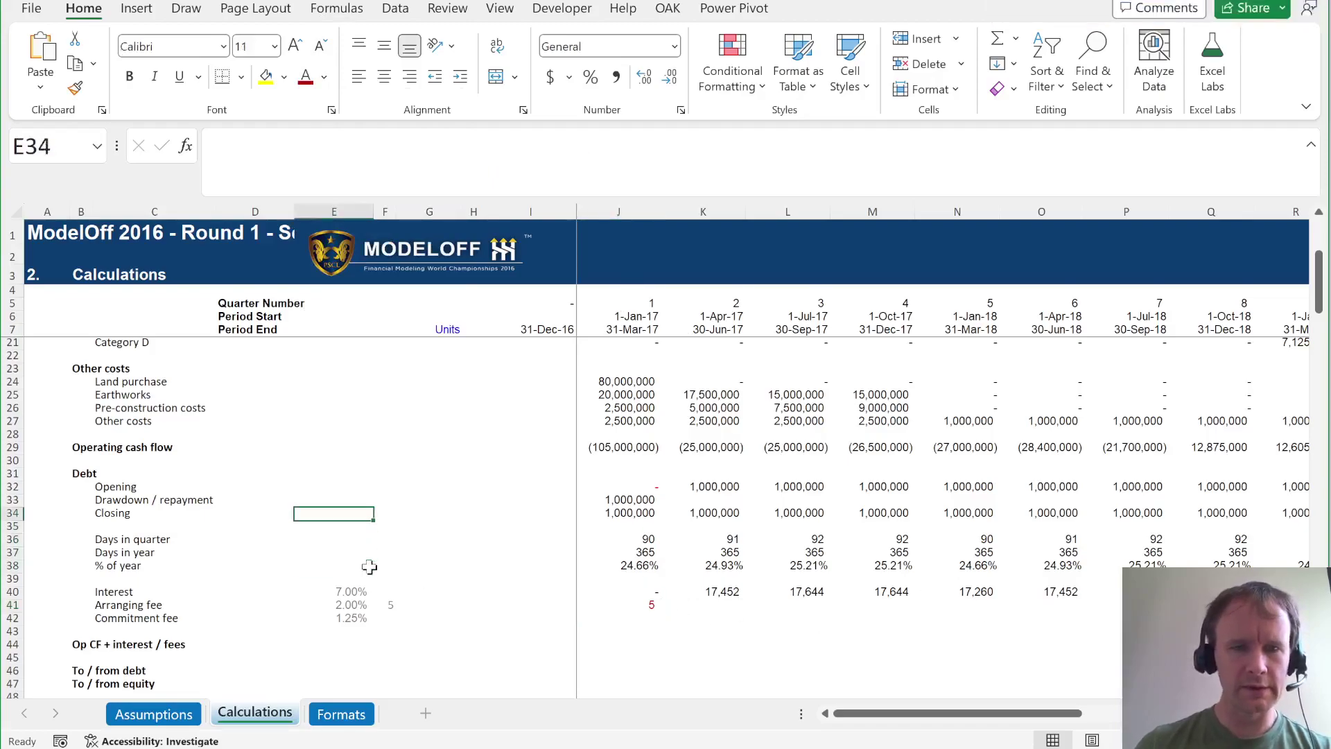
key("Left")
key("Left")
key("Down")
key("Down")
key("Down")
key("Up")
key("alt+i")
key("r")
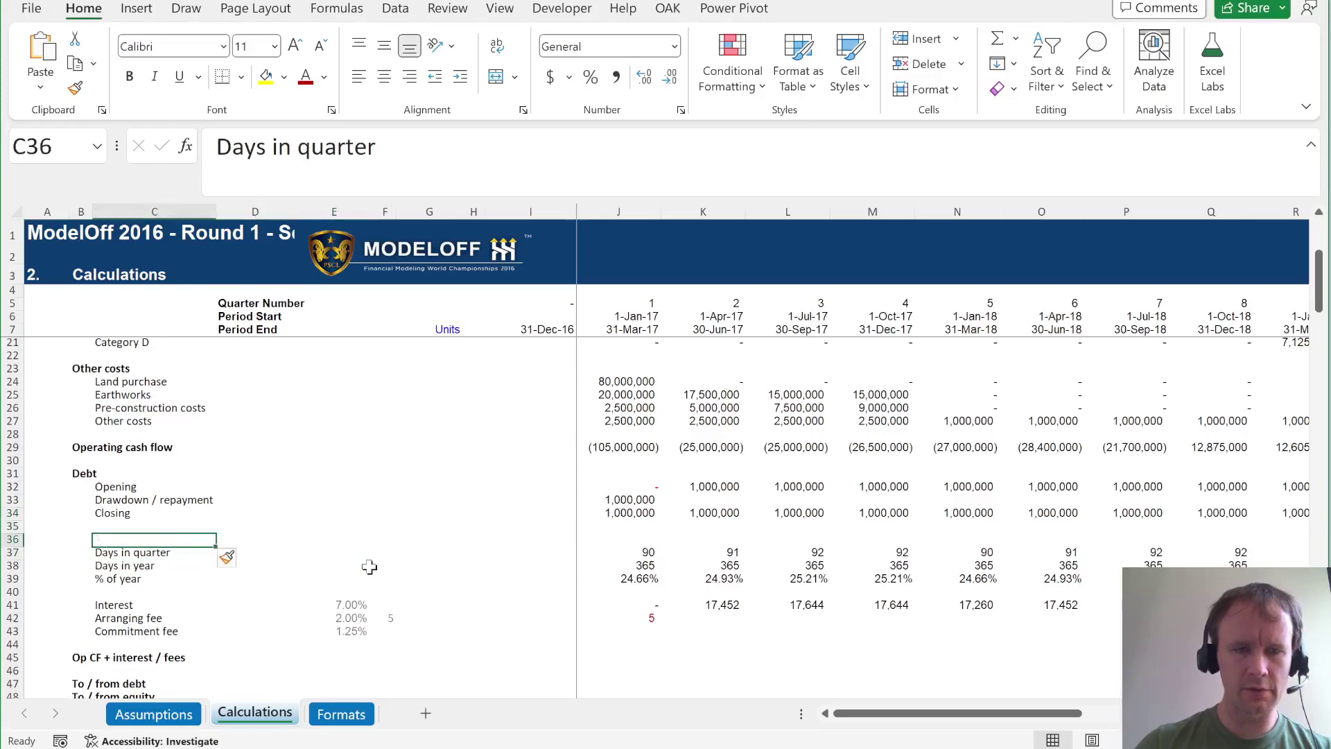
key("alt+i")
key("r")
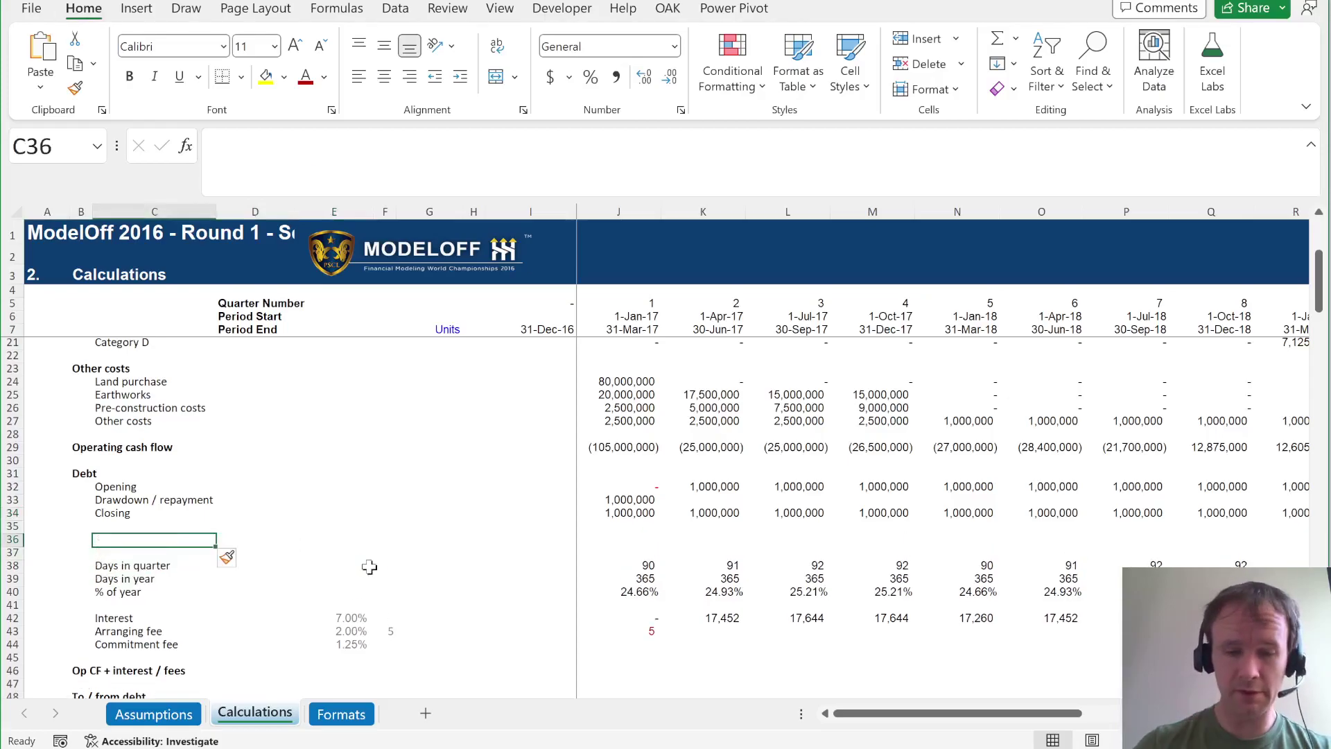
Enter the label "Max facility size" in C36.
type("Max facility size")
key("Return")
key("Up")
key("Right")
key("Right")
key("Right")
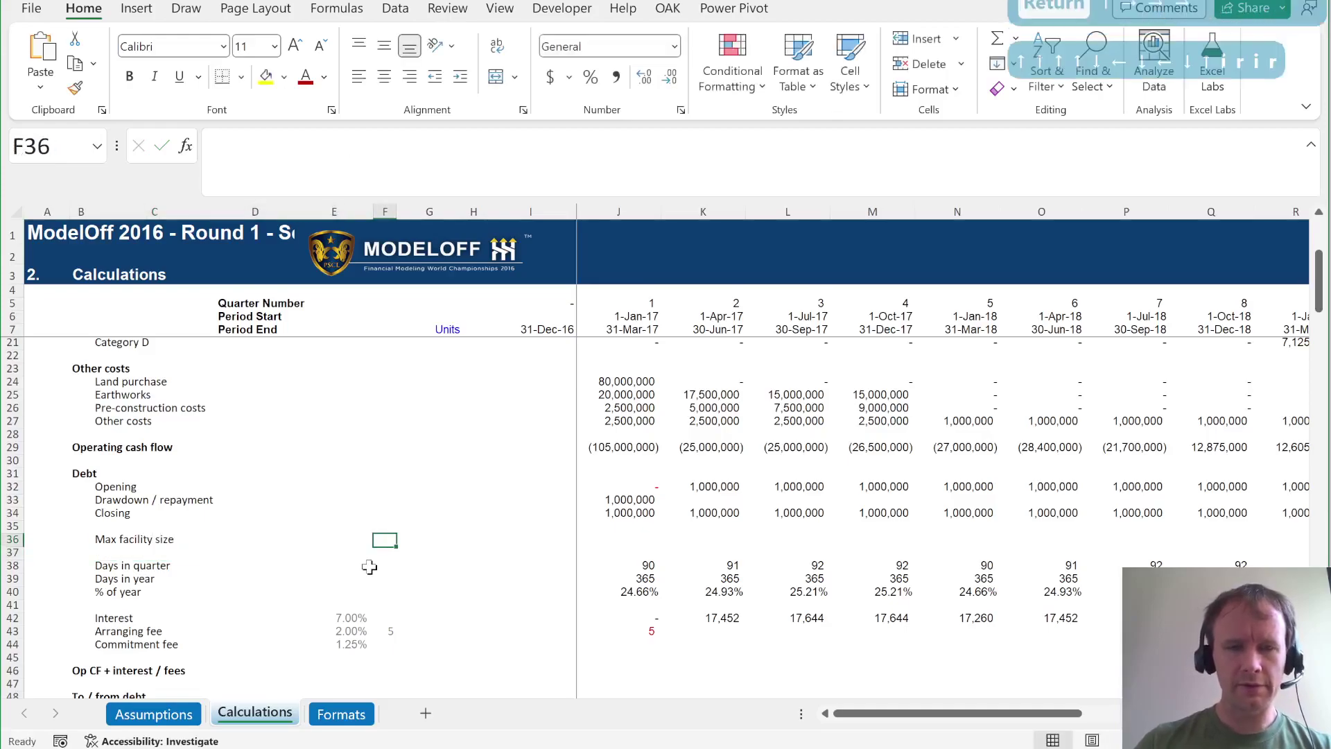
key("Right")
key("Left")
key("Left")
Insert two rows above End Sheet on the Assumptions sheet and enter the label "Break circularity" in C54.
key("ctrl+Page_Up")
scroll(343, 610, "down", 4)
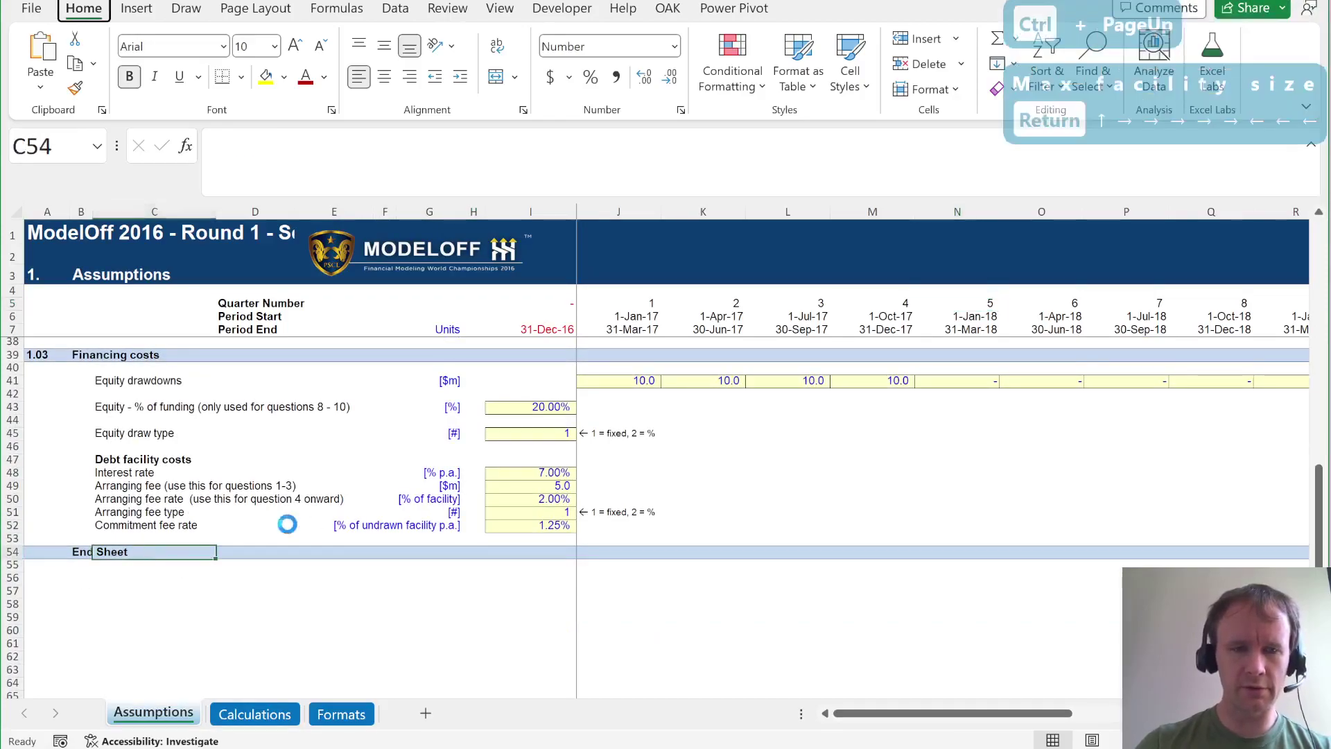
key("alt+i")
key("r")
key("alt+i")
type("rBreak")
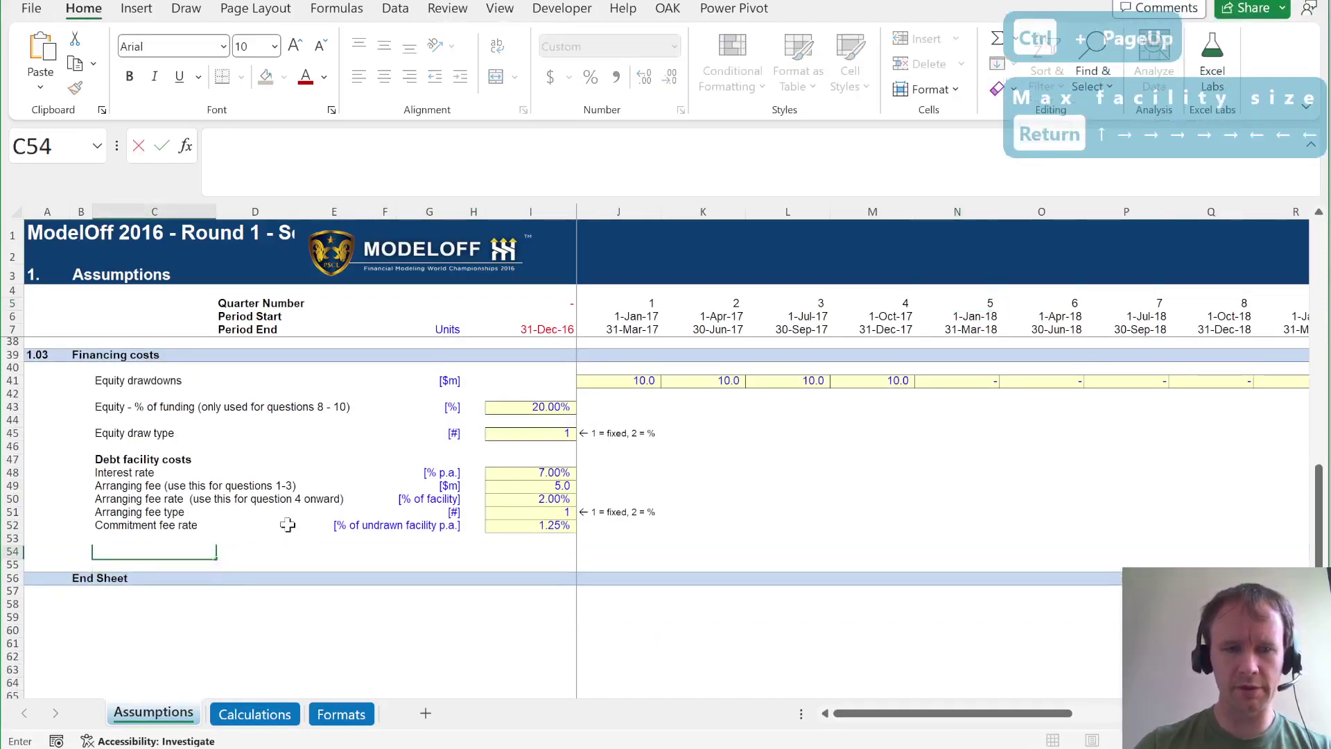
type(" cir")
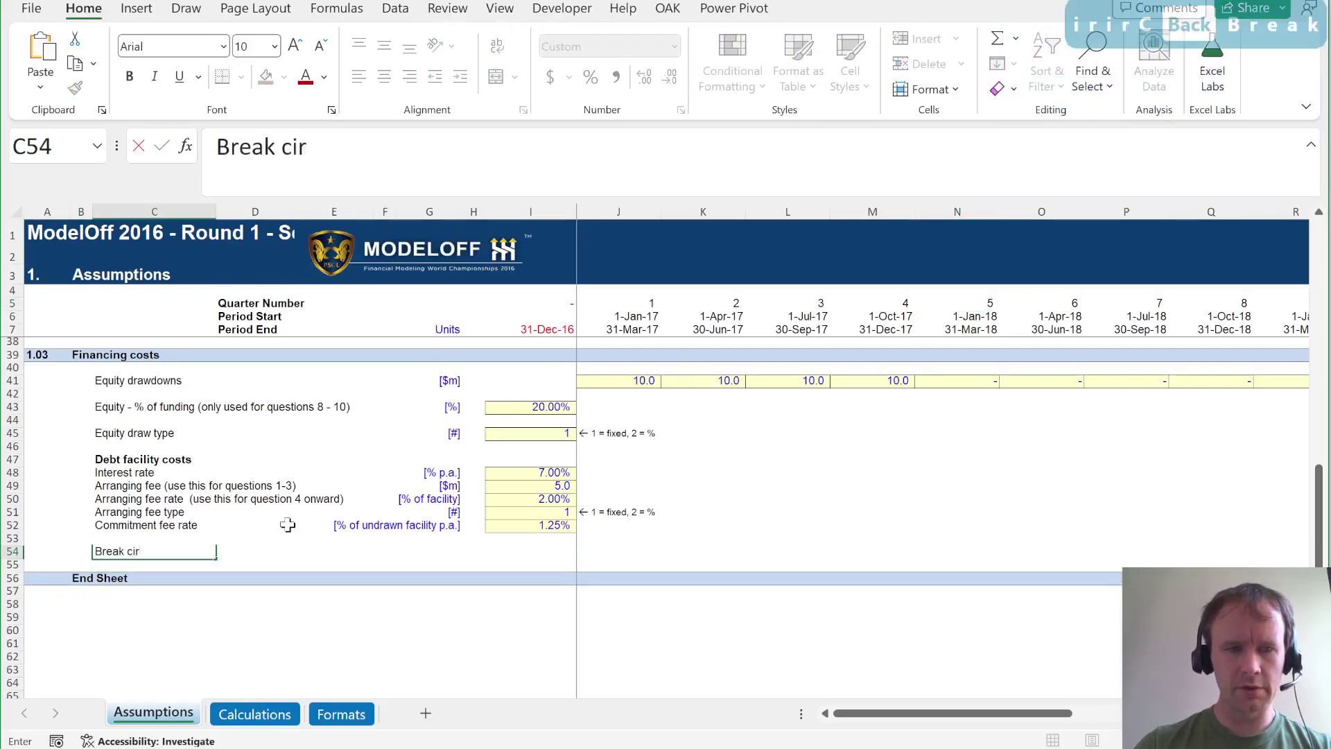
type("lularity")
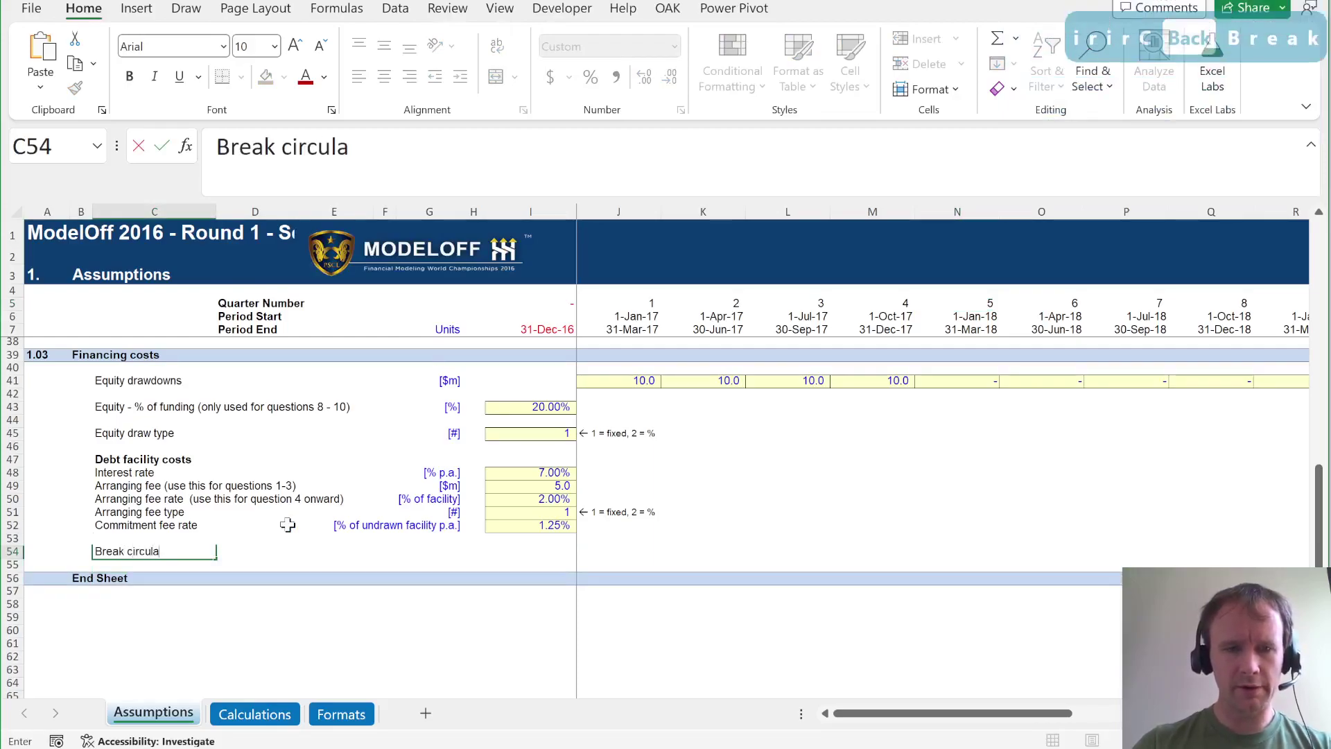
key("Tab")
Copy the unit cell G51 to G54 and change the Break circularity unit to [T/F].
key("Right")
key("Right")
key("Right")
key("Up")
key("Down")
key("Up")
key("Up")
key("Up")
key("Up")
key("Down")
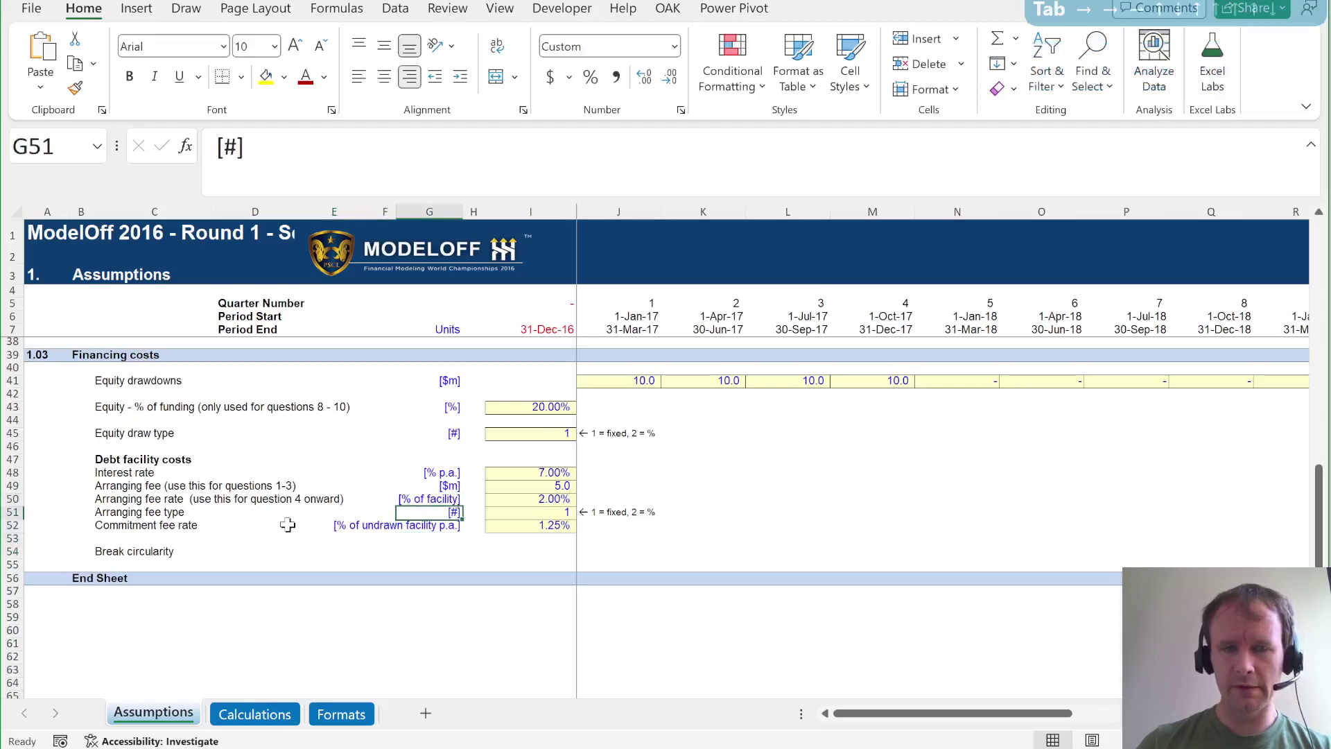
key("ctrl+c")
key("Down")
key("Down")
key("Down")
key("ctrl+v")
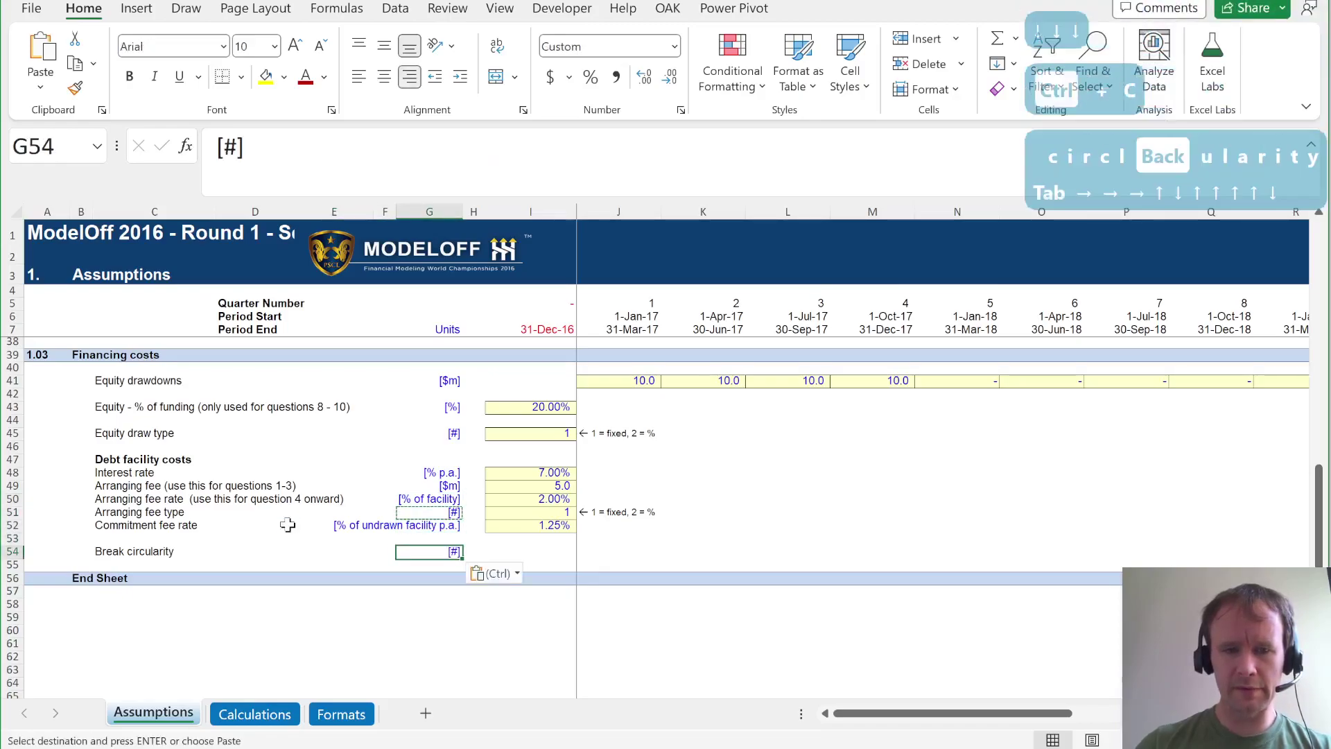
type("[T/F]")
key("Tab")
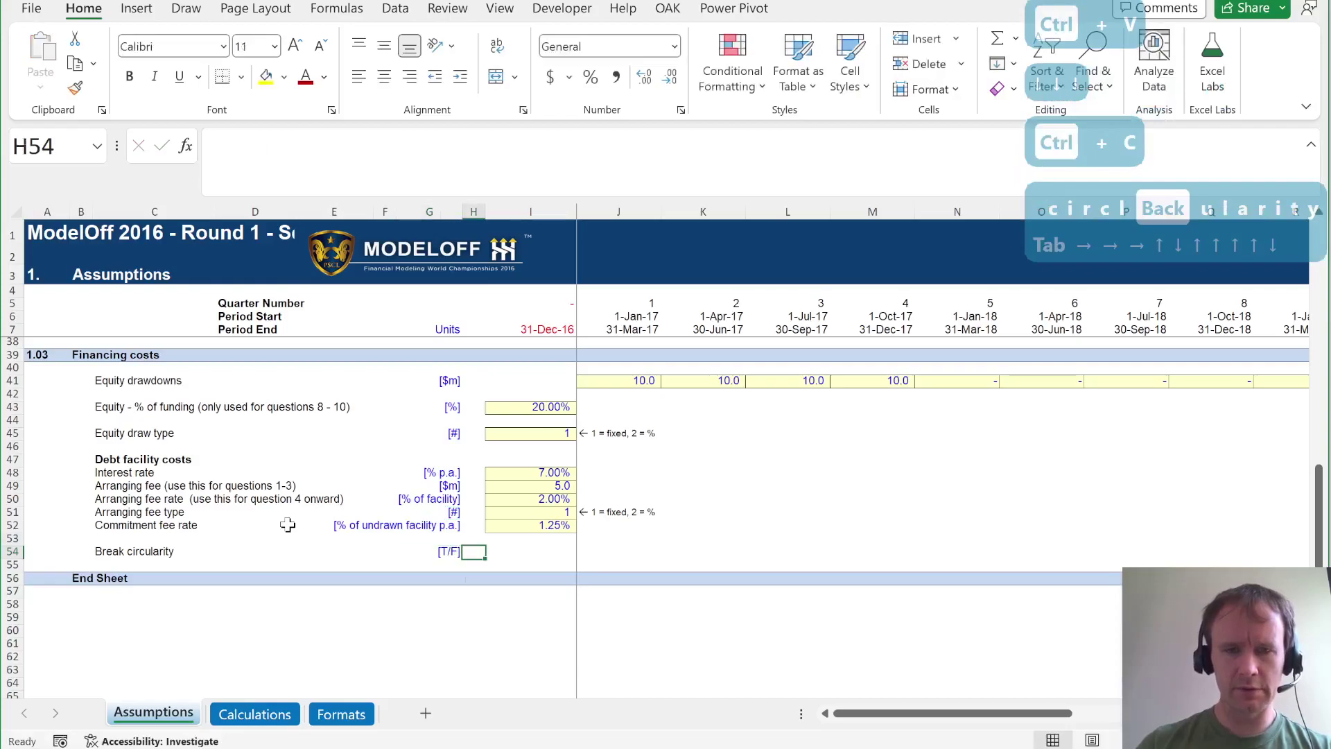
Copy the arranging fee type input cell I51 to I54 for the Break circularity switch.
key("Up")
key("Up")
key("Up")
key("Right")
key("ctrl+c")
key("Down")
key("Down")
key("Down")
key("ctrl+v")
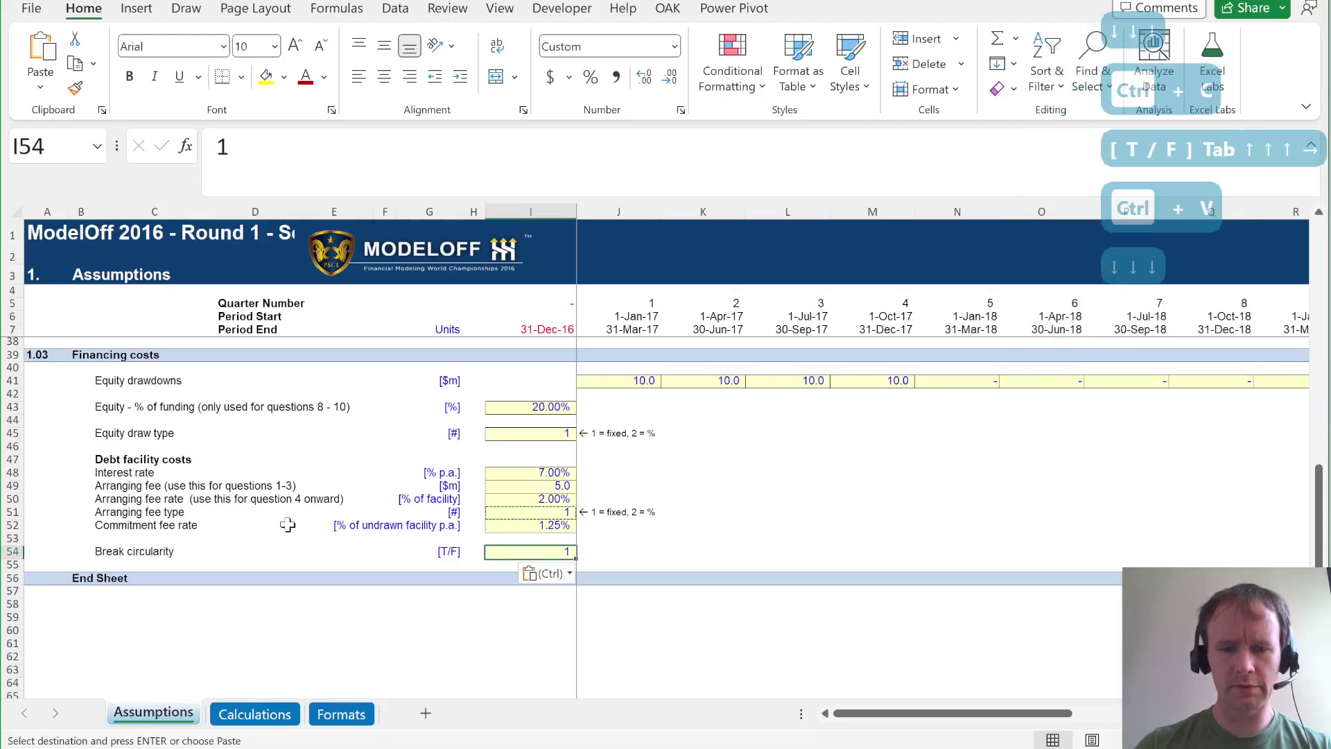
Set the Break circularity switch in I54 to TRUE.
type("false")
key("Return")
key("Up")
type("true")
key("Return")
On the Calculations sheet, enter =IF(Assumptions!$I$54,10^8,MAX(J34:Y34)) in E36 as the Max facility size.
key("ctrl+Page_Down")
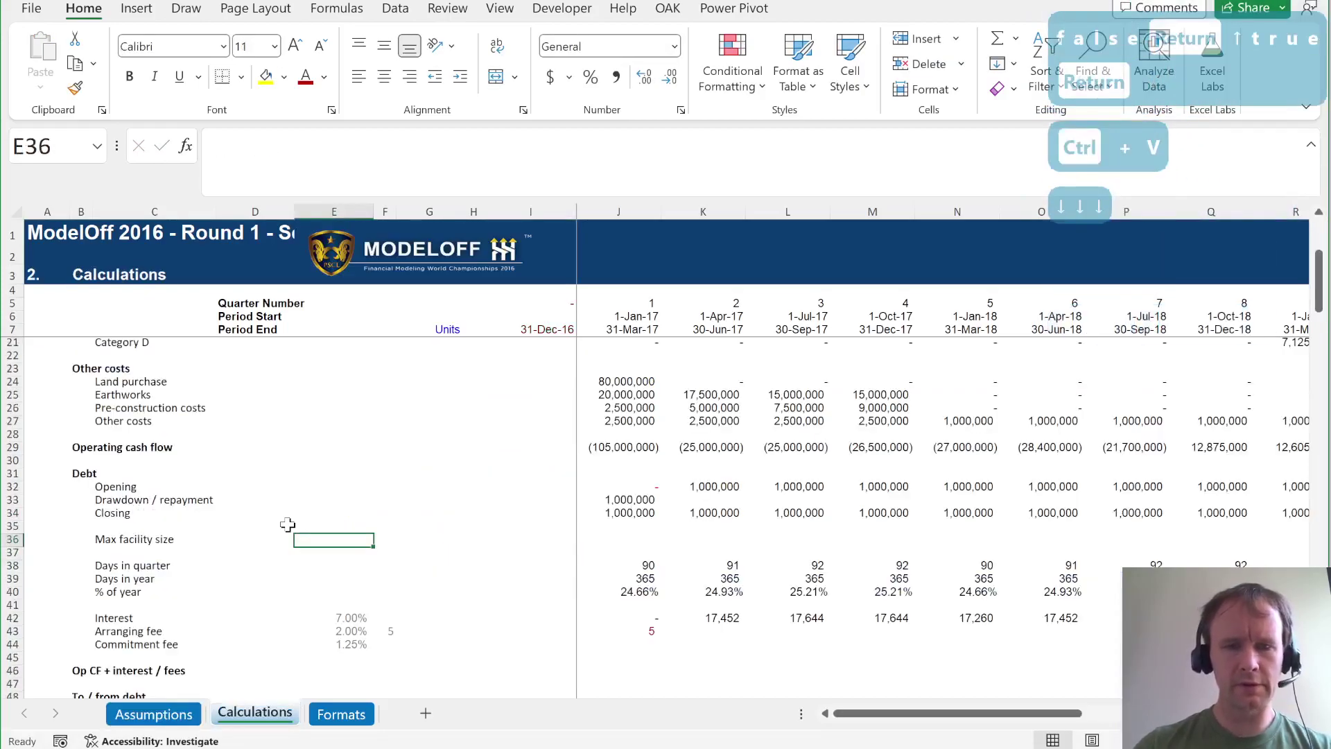
type("=IF(")
key("ctrl+Page_Up")
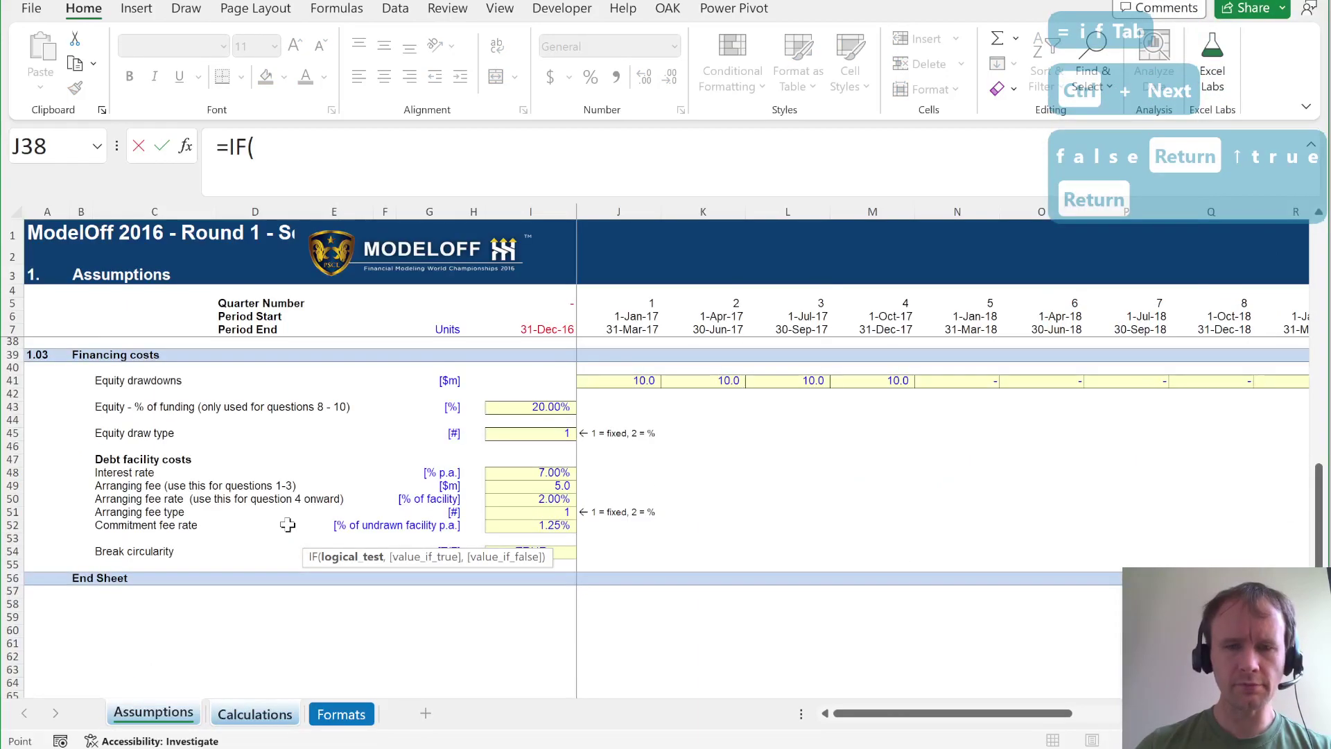
left_click(562, 552)
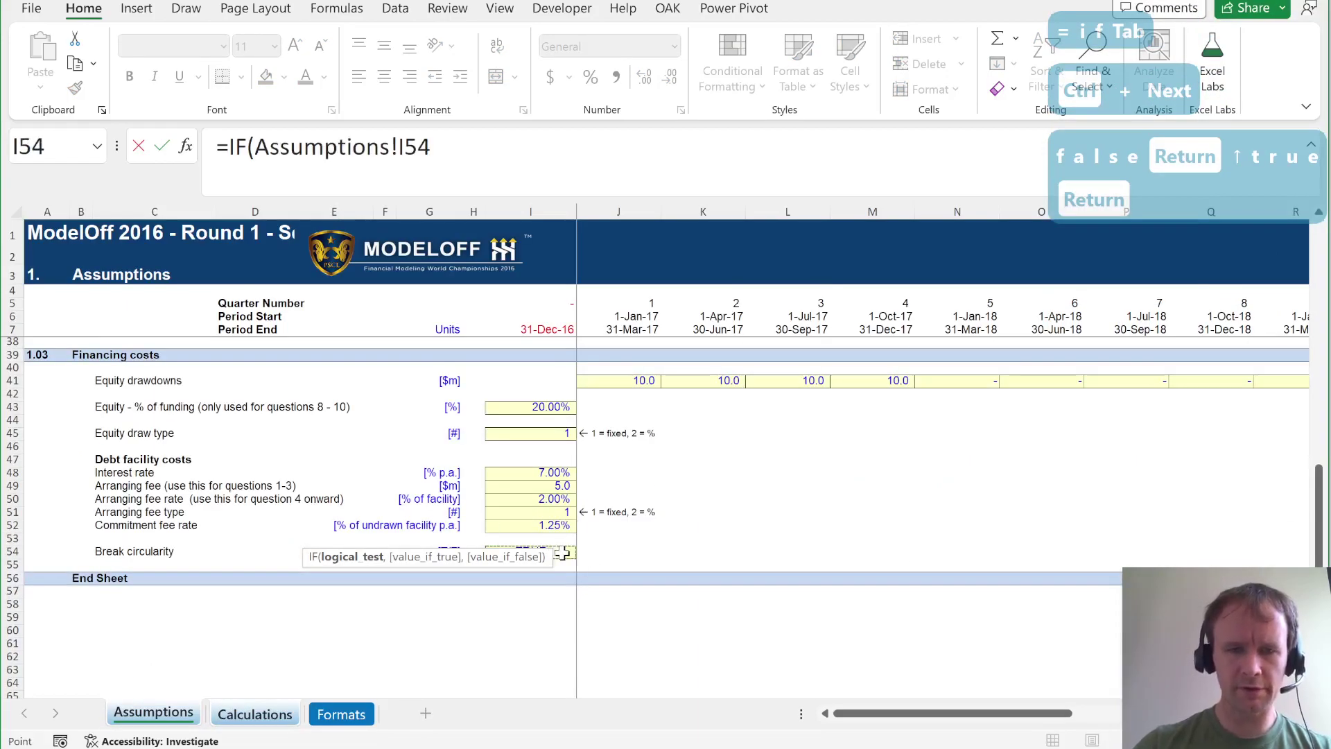
key("F4")
type(",")
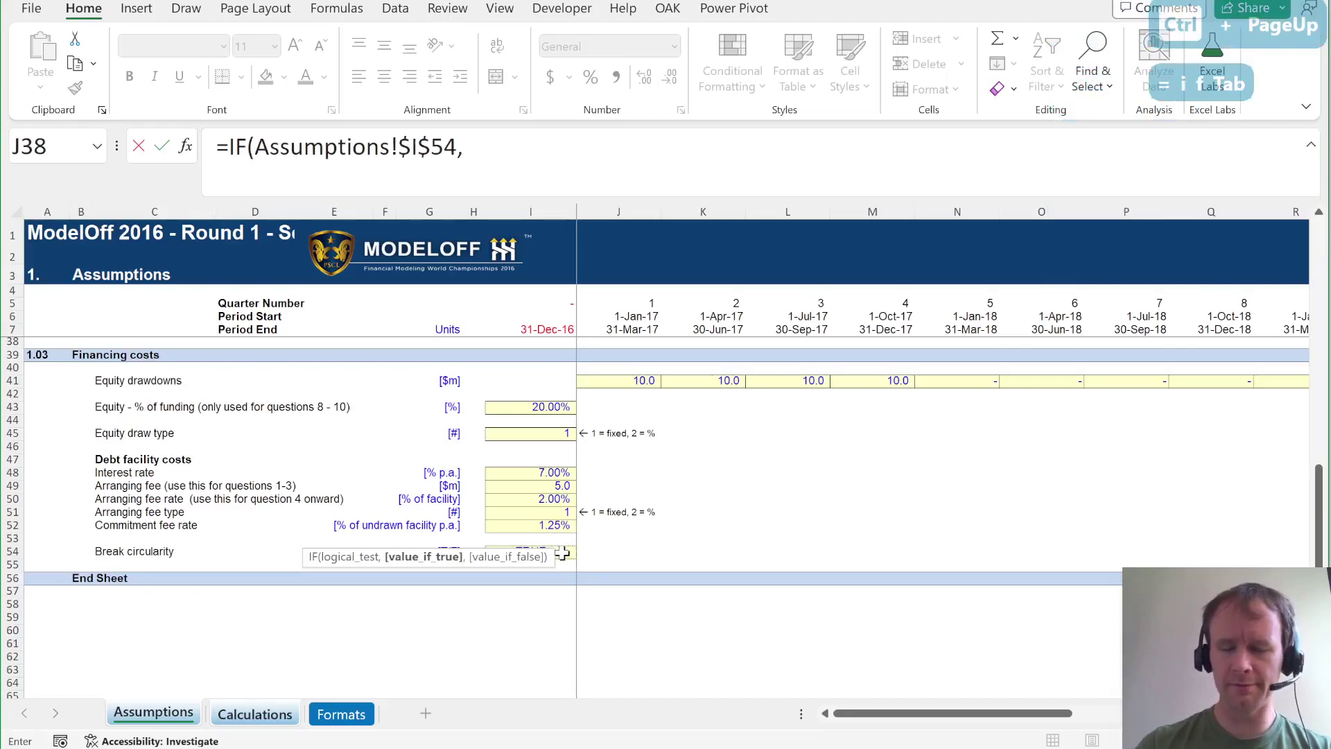
type("10")
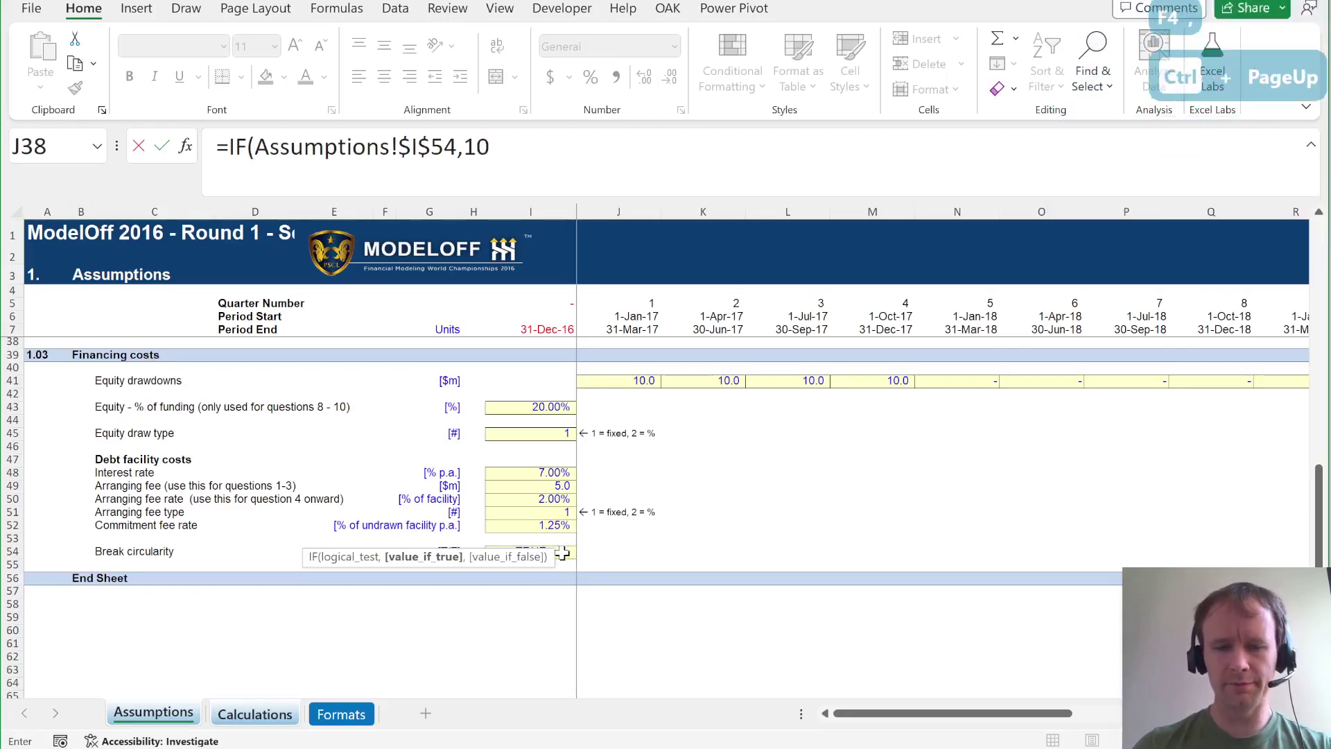
type("^8")
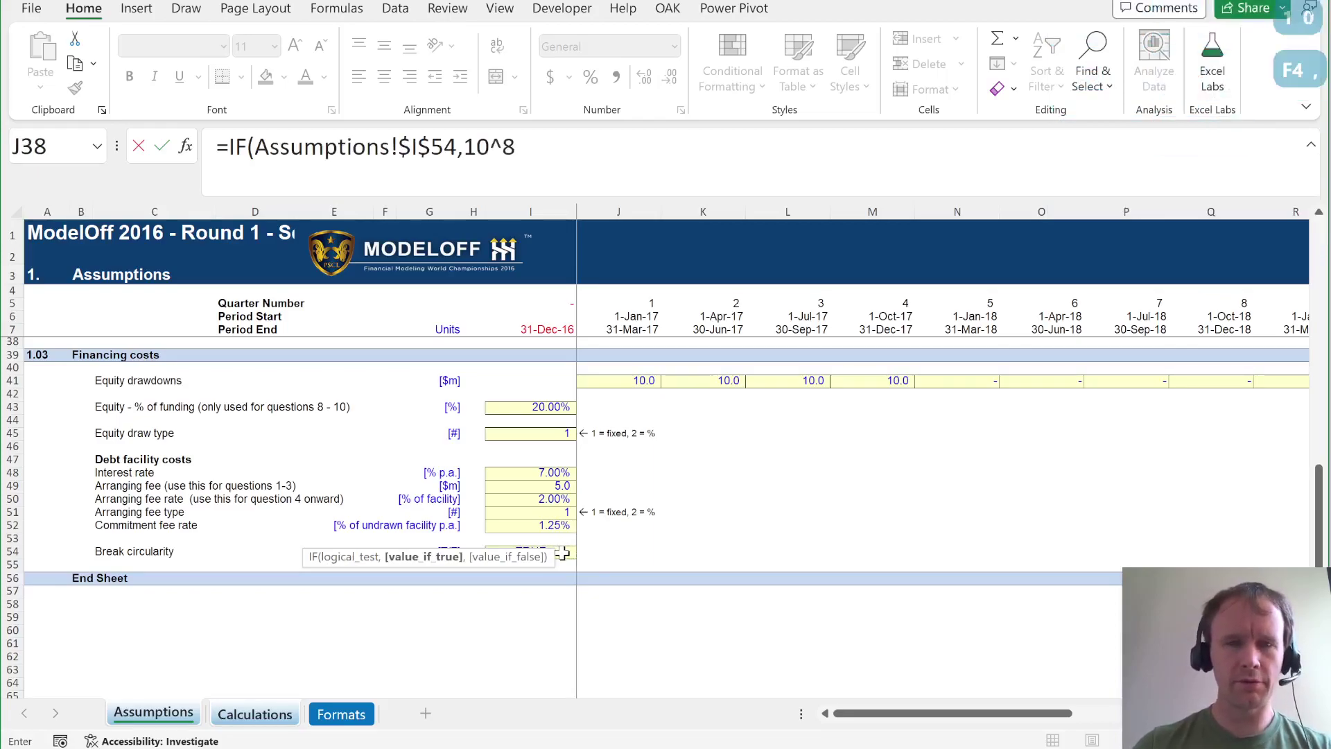
type(",max(")
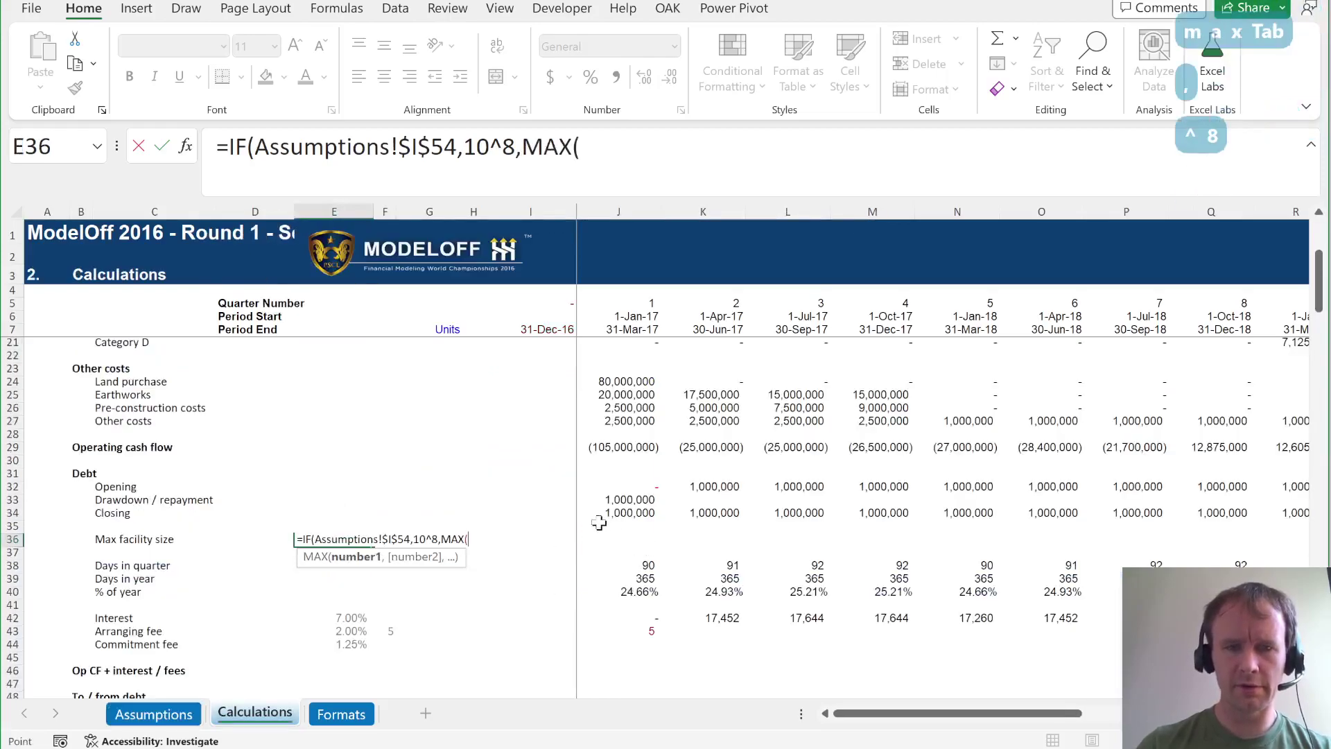
left_click(579, 513)
key("ctrl+shift+Right")
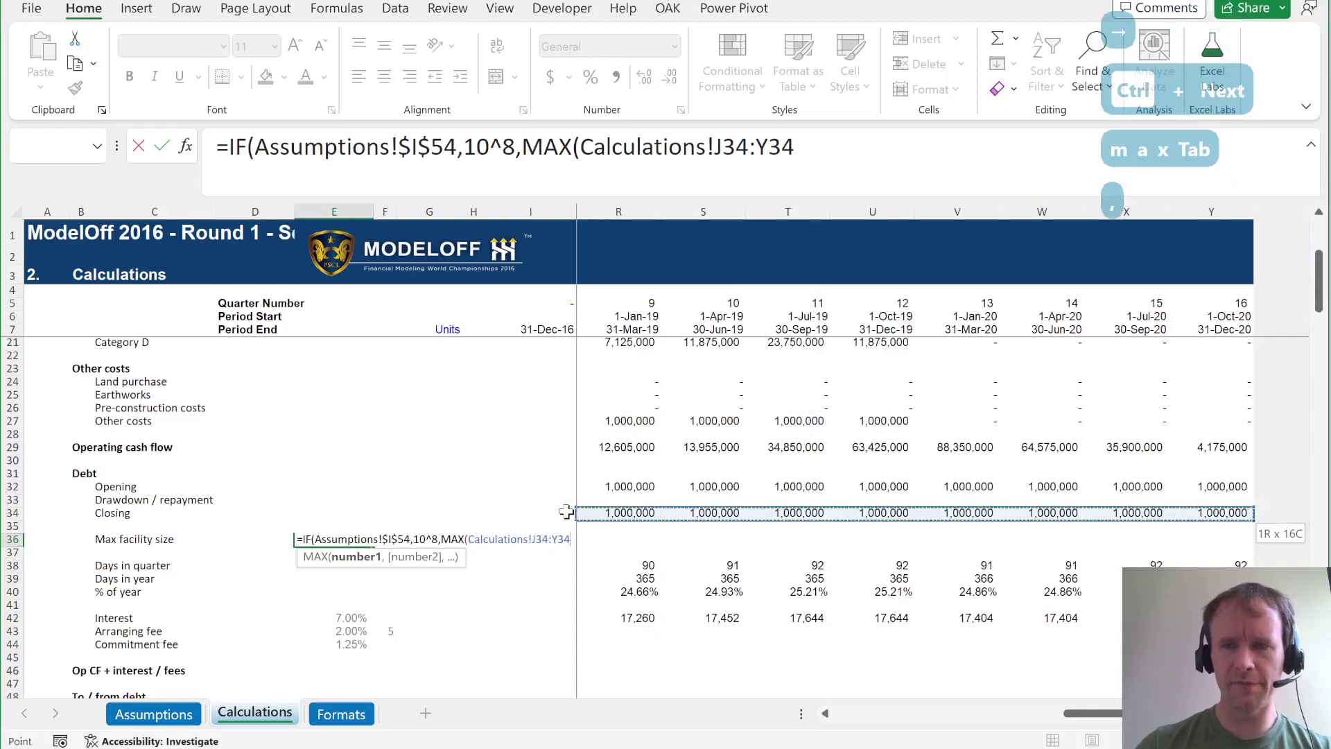
type(")")
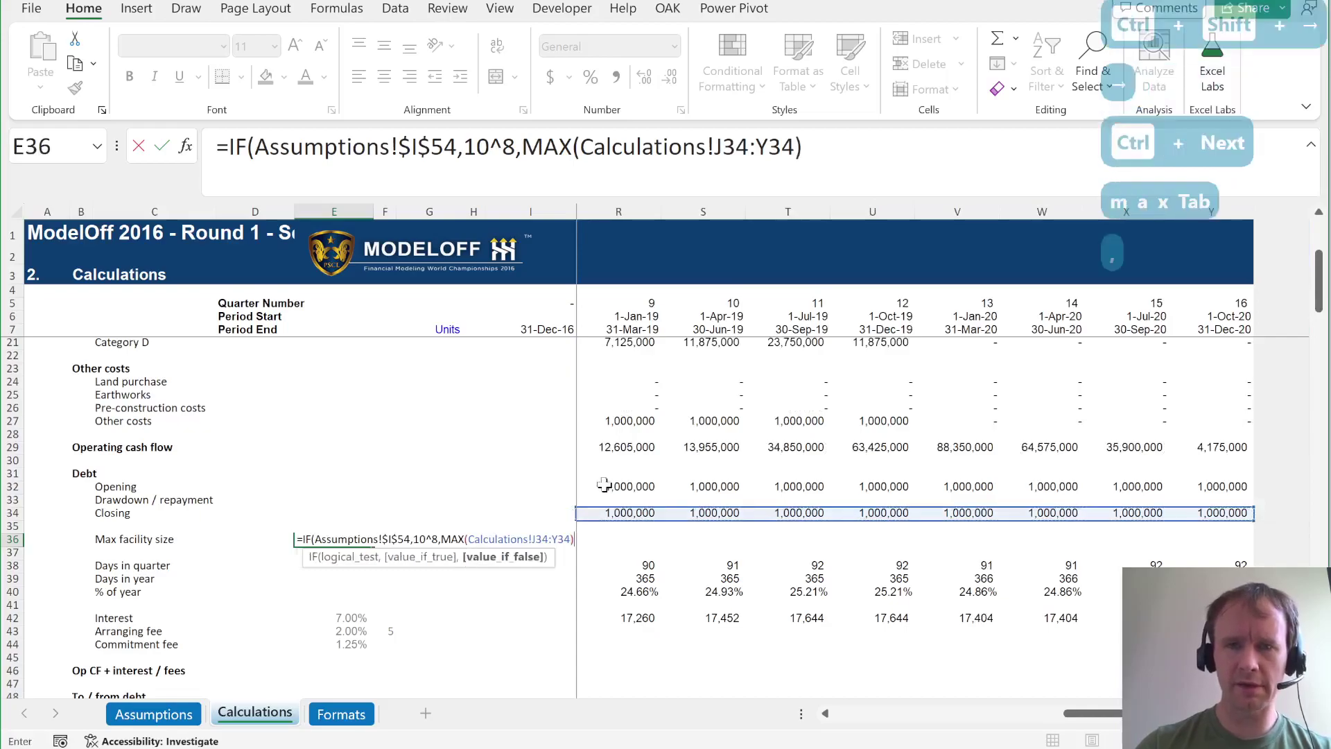
left_click(714, 147)
key("ctrl+shift+Left")
key("Delete")
left_click(794, 147)
type(")")
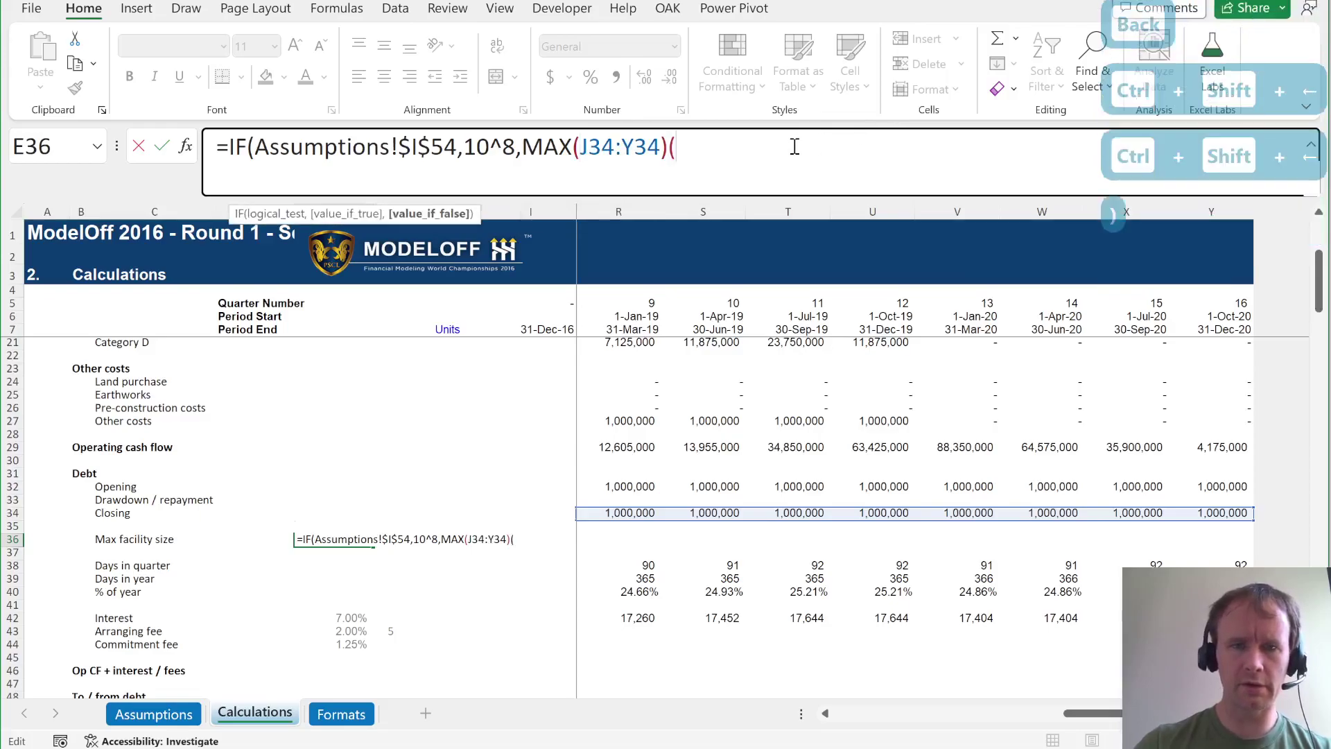
key("Return")
key("Up")
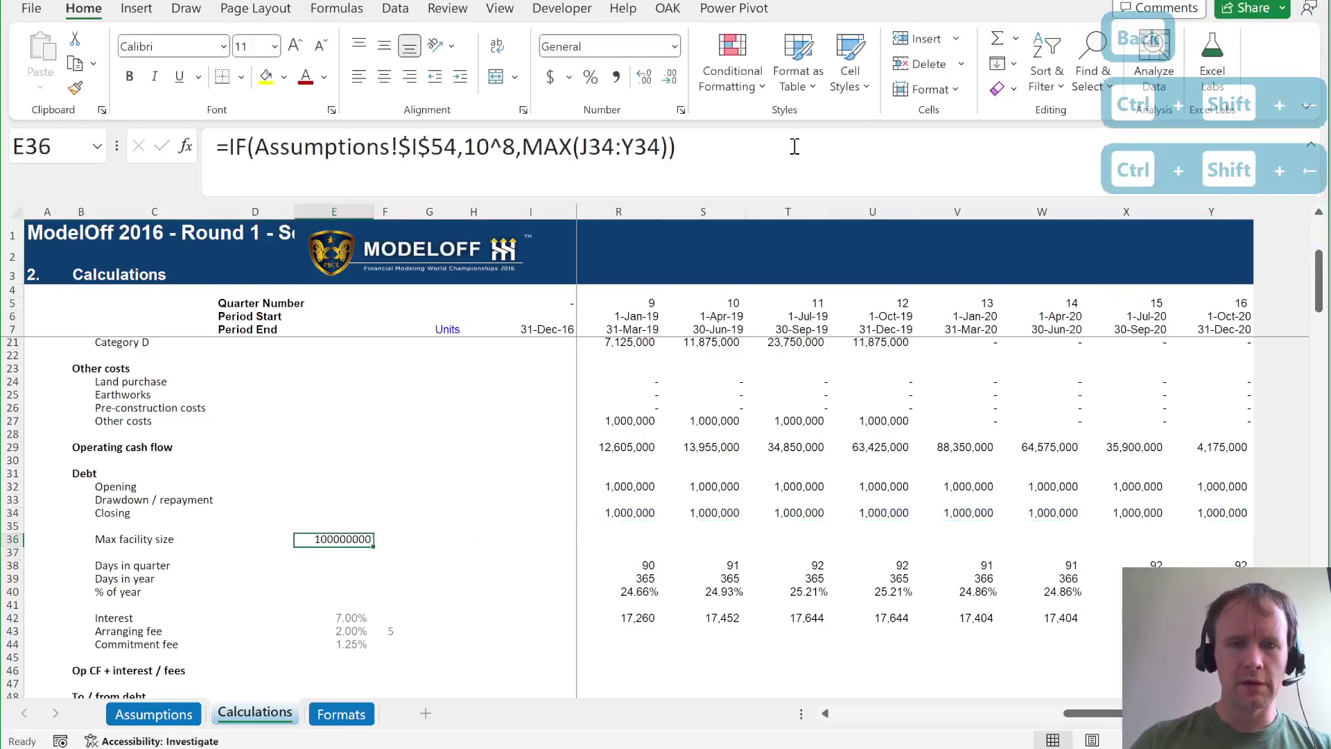
Copy only the cell formatting of the closing debt cell Y34 onto the Max facility size in E36.
key("shift+Return")
key("ctrl+Right")
key("Up")
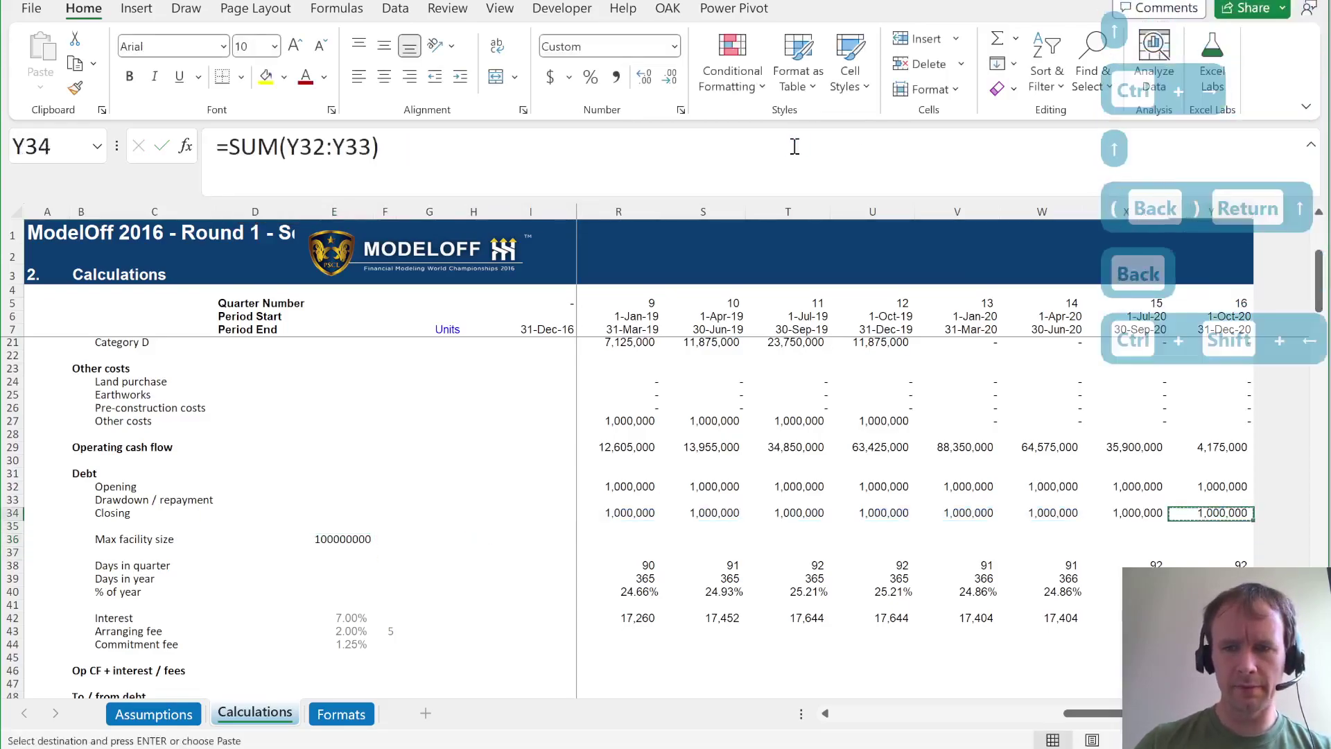
key("ctrl+c")
key("Down")
key("Down")
key("ctrl+Left")
key("ctrl+alt+v")
key("t")
key("Return")
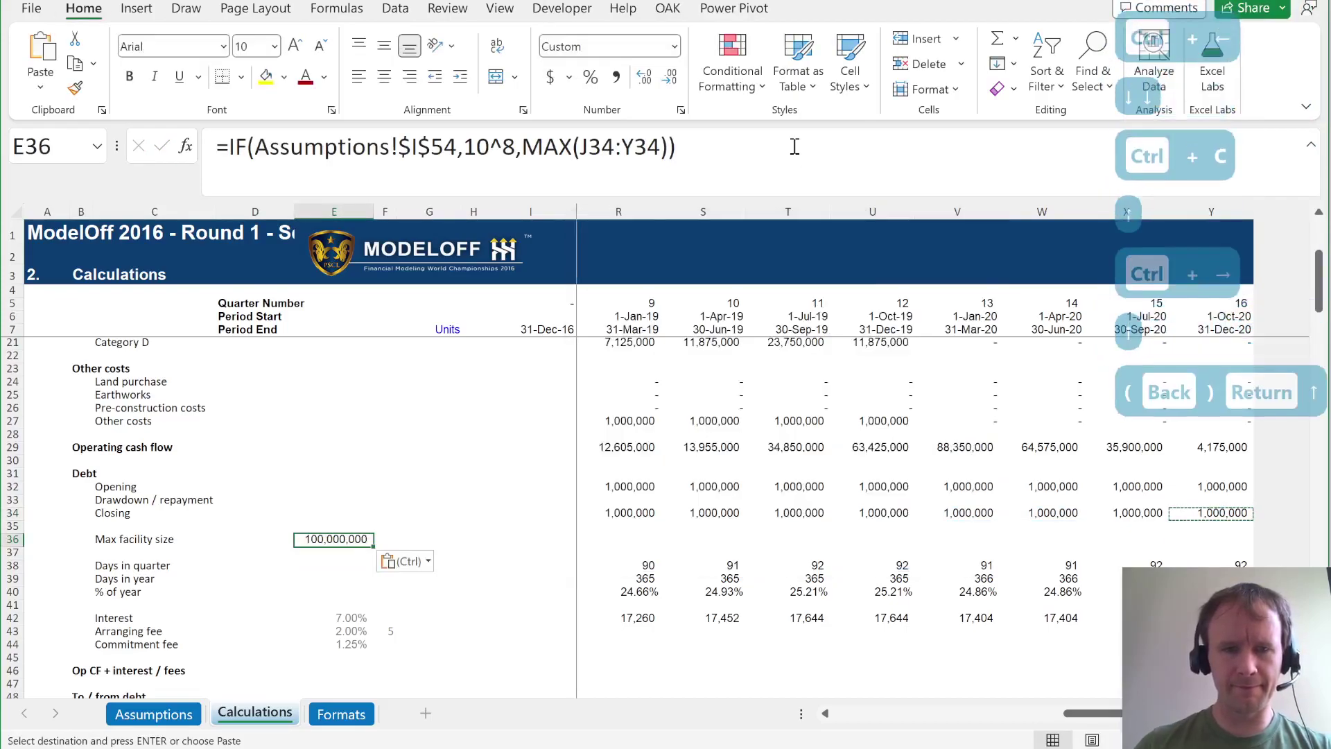
Replace the "X" placeholder in the arranging fee formula in J43 with $E36*$E43.
key("Down")
key("Right")
key("Right")
key("Right")
key("Right")
key("Right")
key("Down")
key("Down")
key("Down")
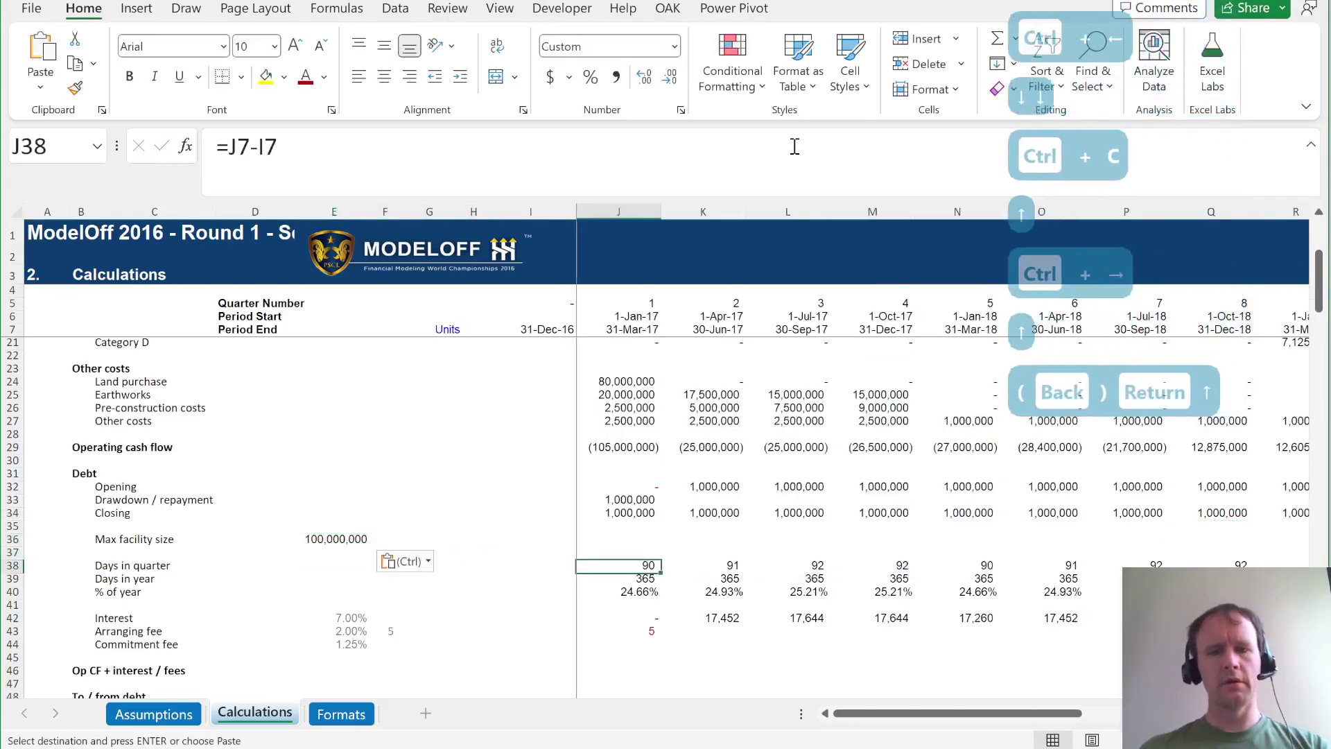
key("Down")
key("Down")
key("Down")
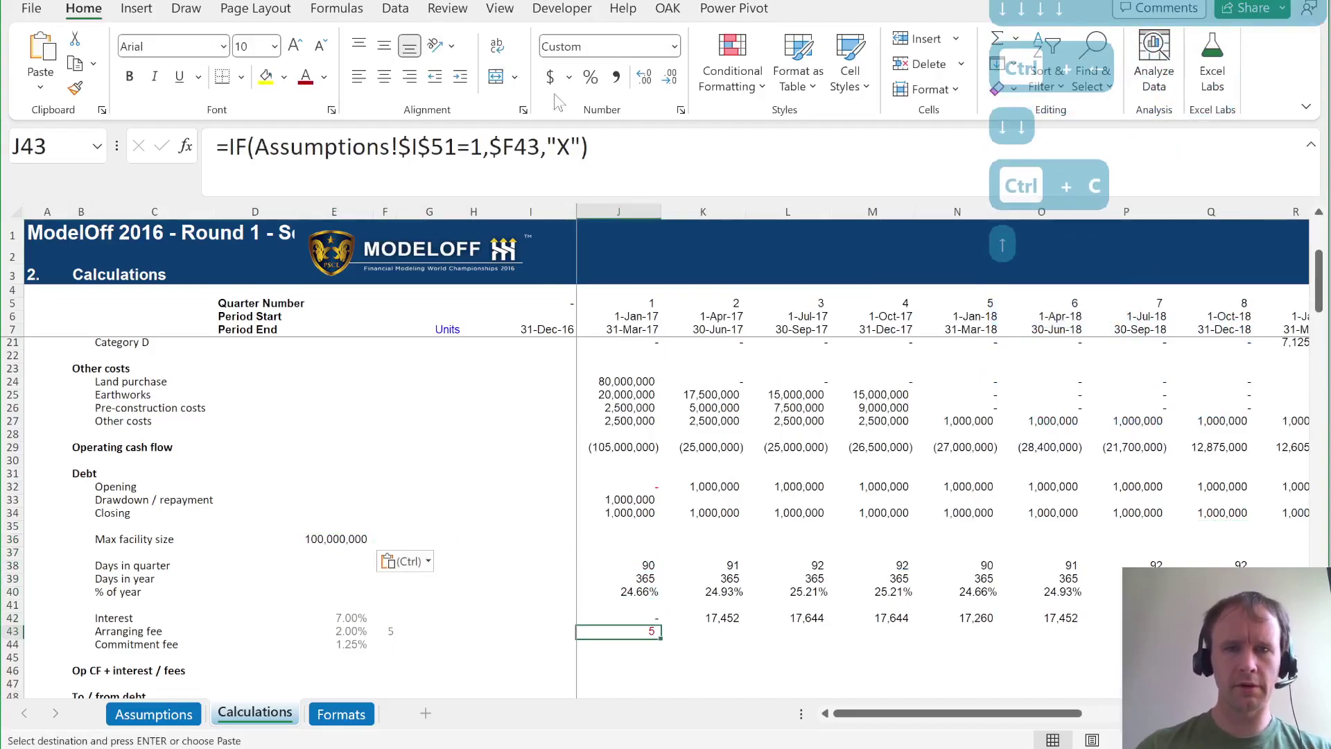
double_click(562, 146)
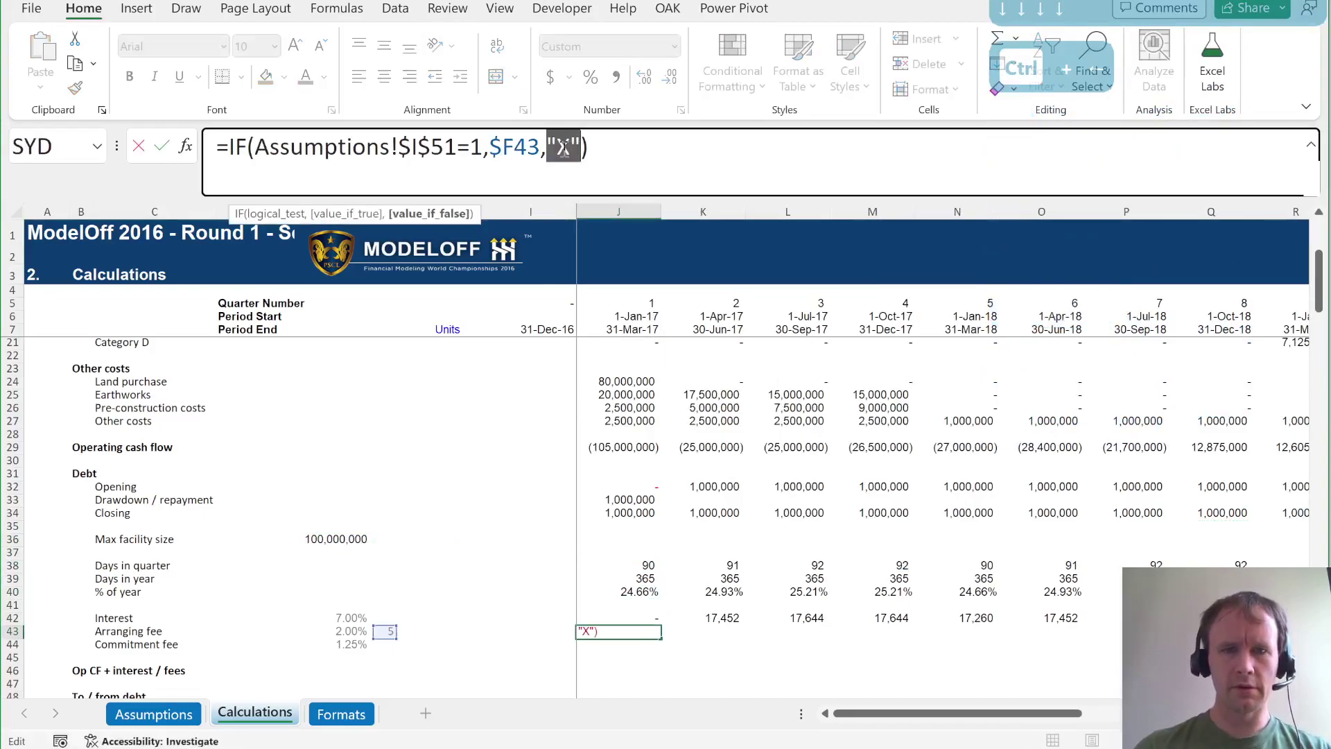
left_click(330, 542)
key("F4")
key("F4")
key("F4")
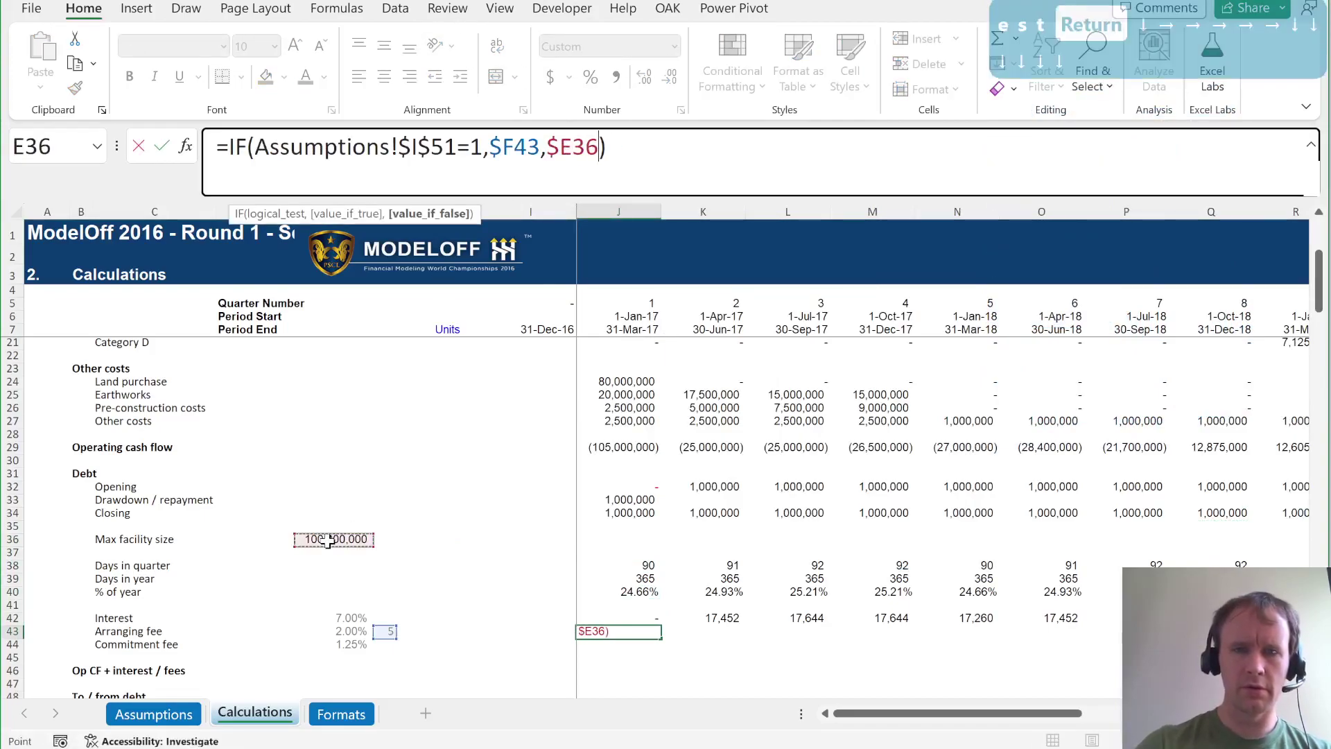
type("*")
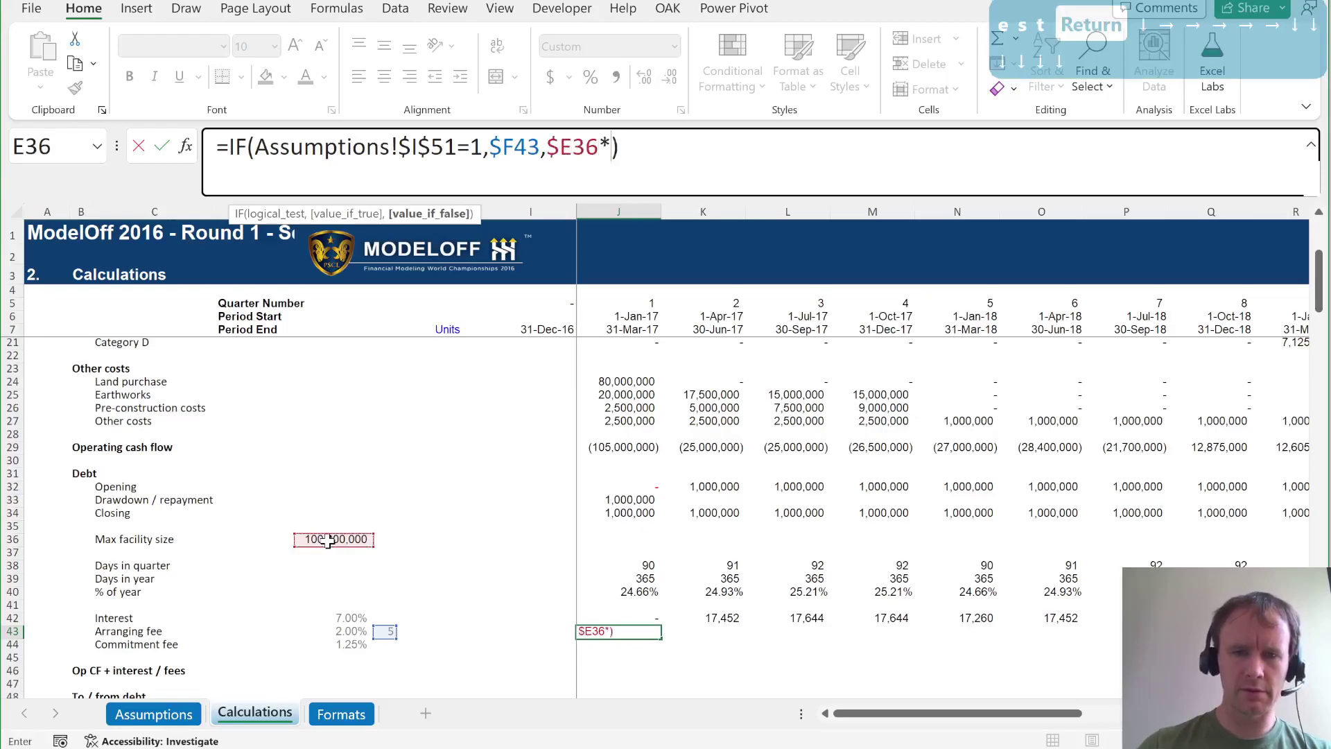
left_click(354, 632)
key("F4")
key("F4")
key("F4")
key("Return")
key("Up")
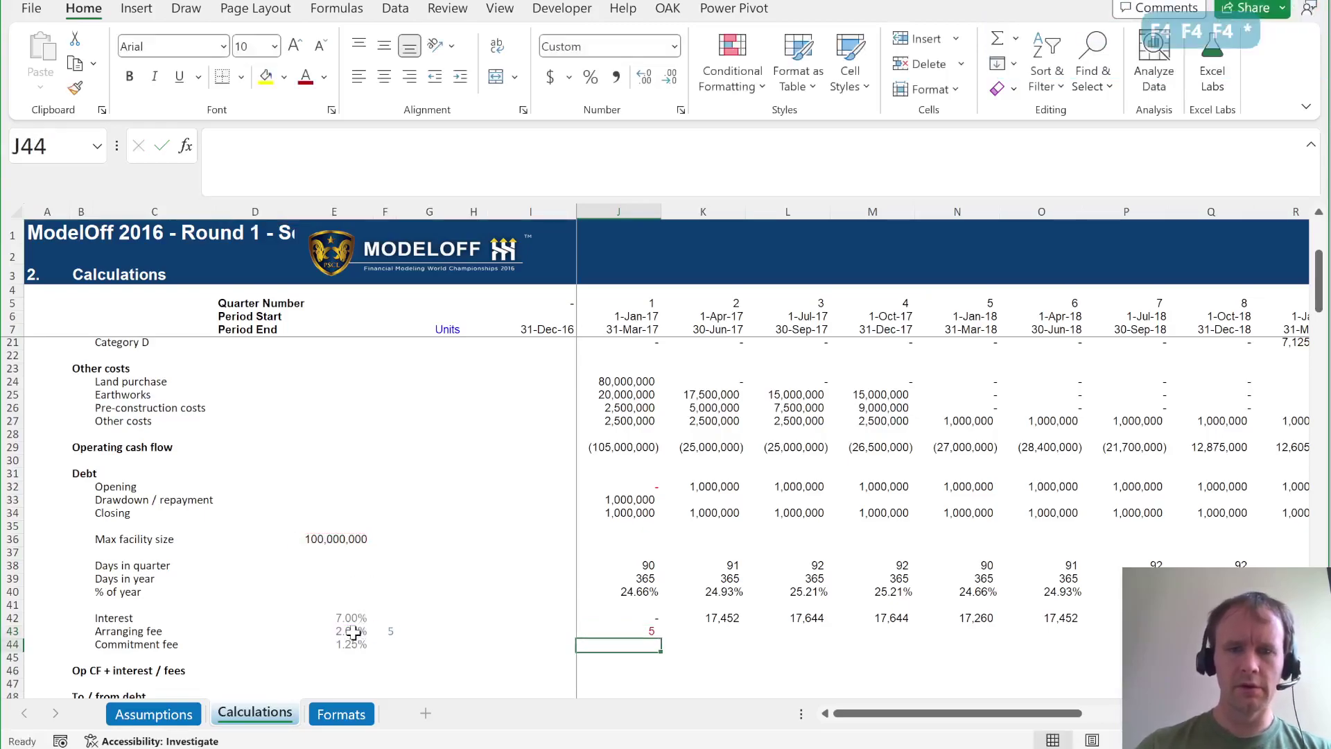
Enter the commitment fee formula =($E36-J32)*$E44*J$40 in J44.
key("Down")
type("=")
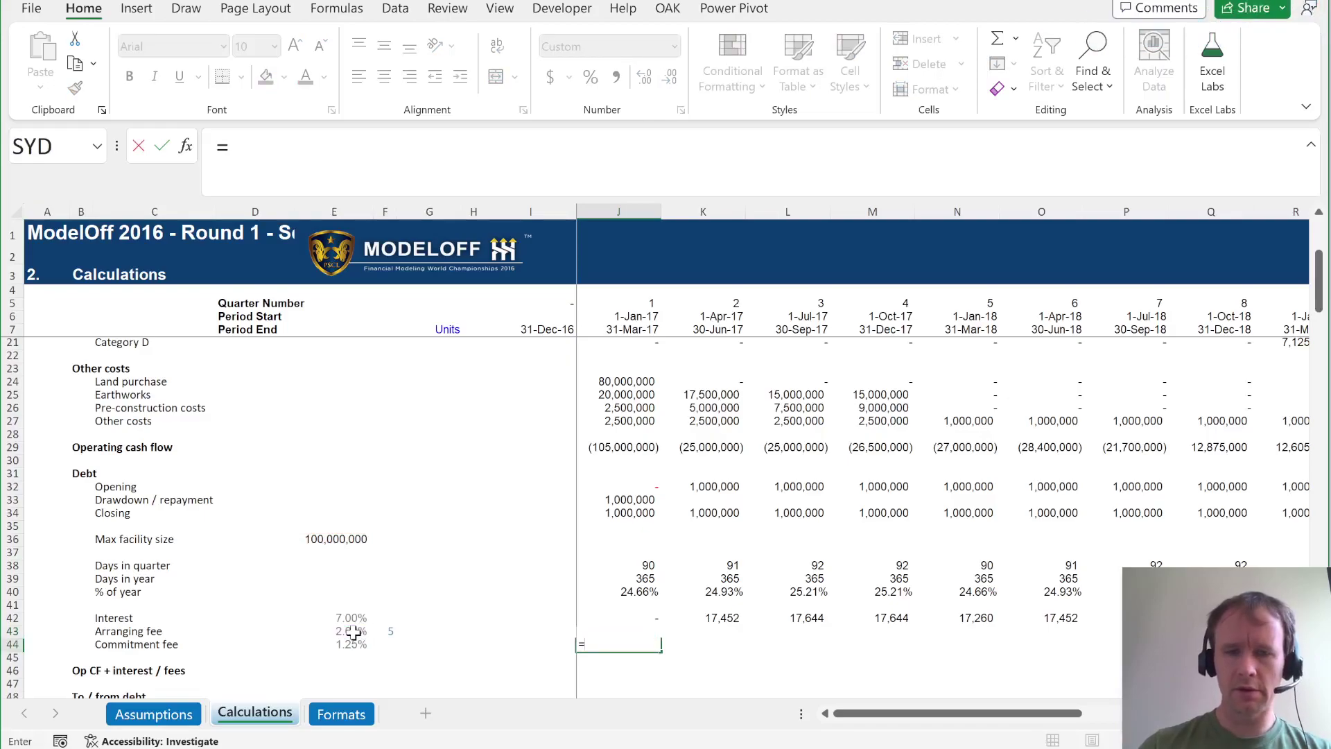
type("(")
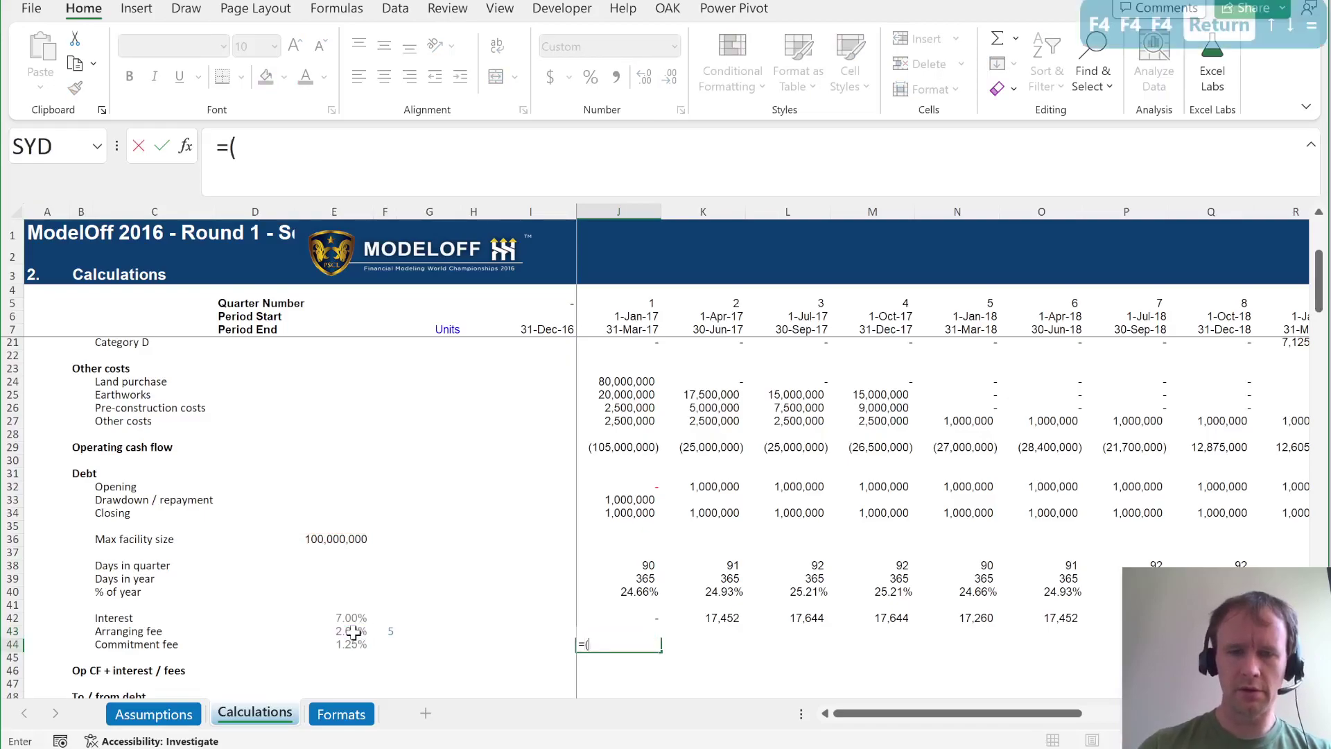
left_click(321, 538)
key("F4")
key("F4")
key("F4")
type("-")
left_click(630, 486)
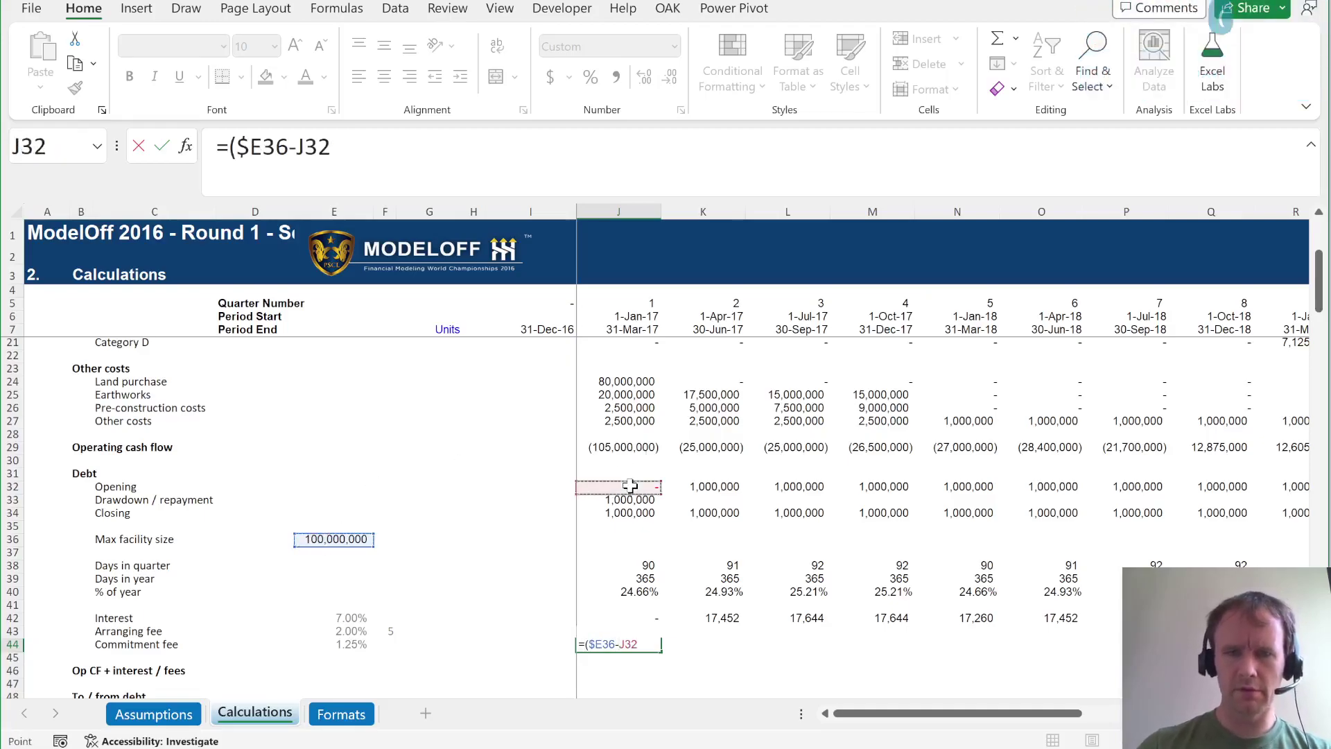
type(")*")
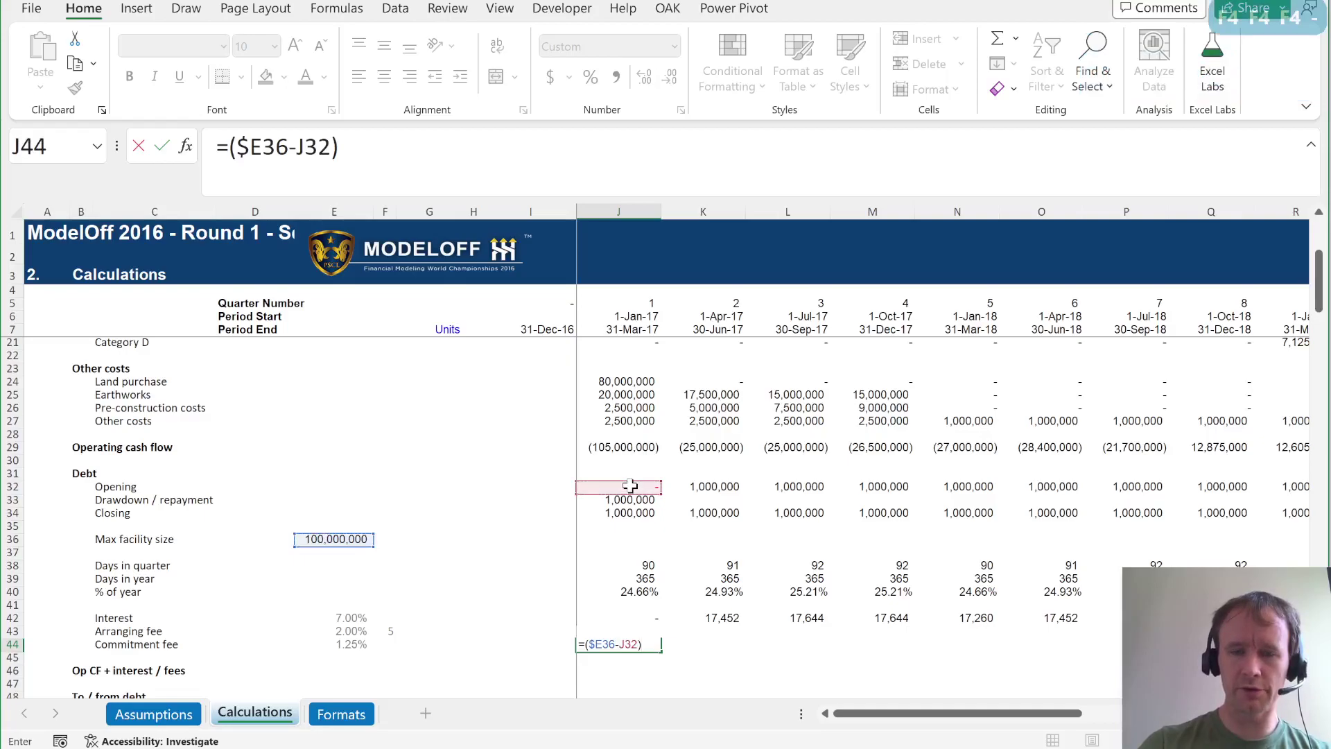
key("Left")
key("Left")
key("Left")
key("Left")
key("Left")
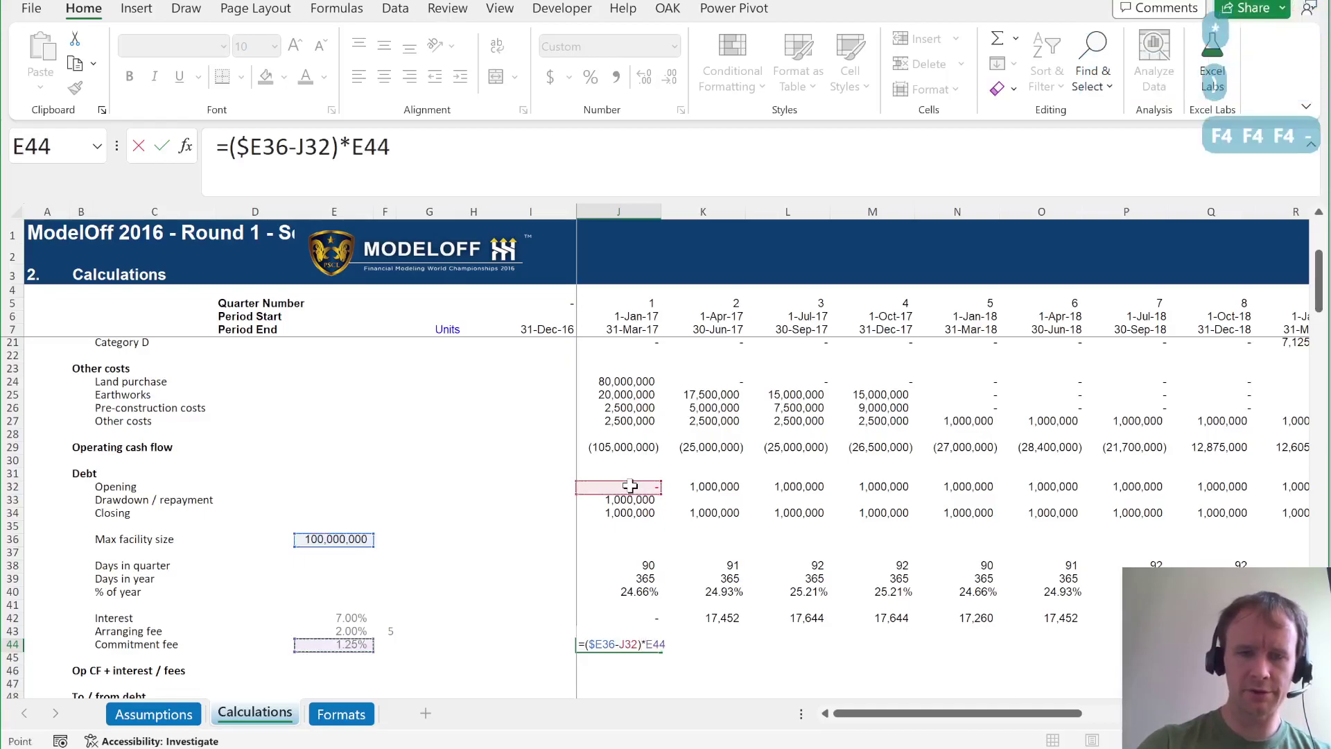
key("F4")
key("F4")
key("F4")
key("ctrl+Up")
key("ctrl+Up")
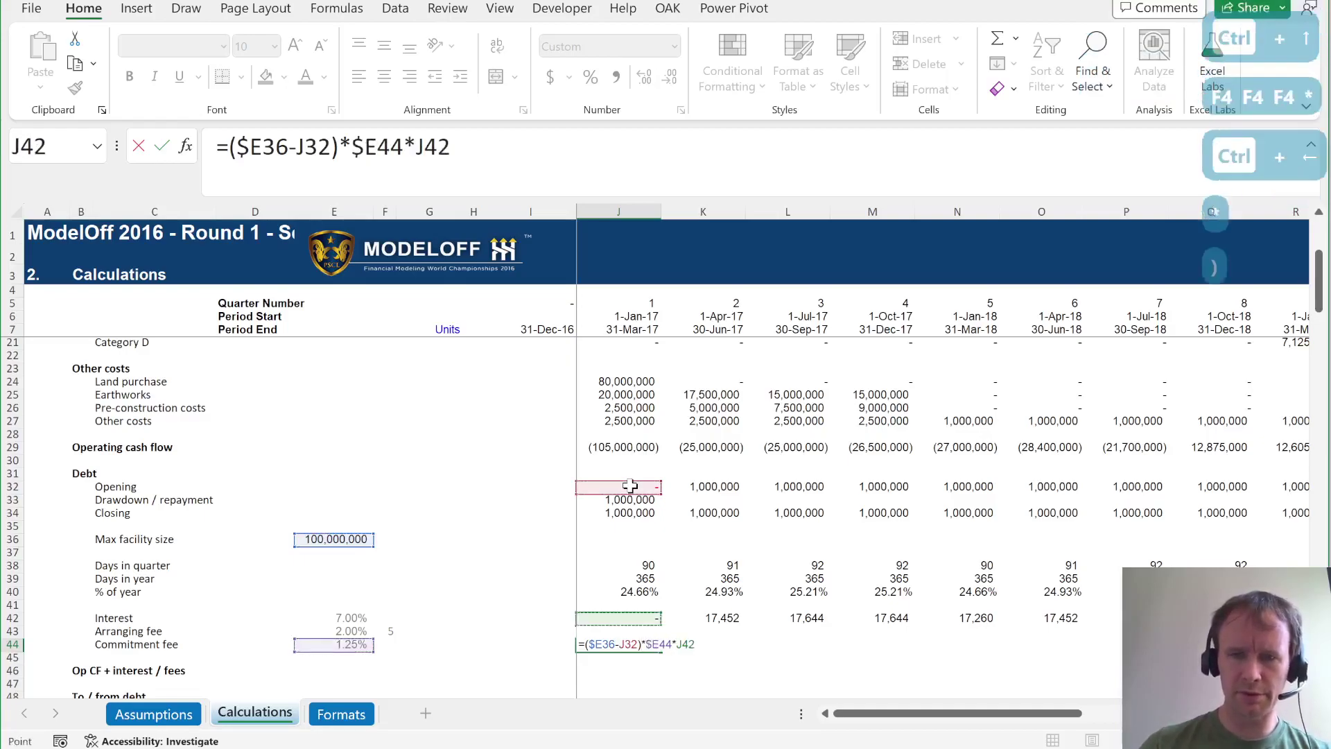
key("F4")
key("F4")
key("Return")
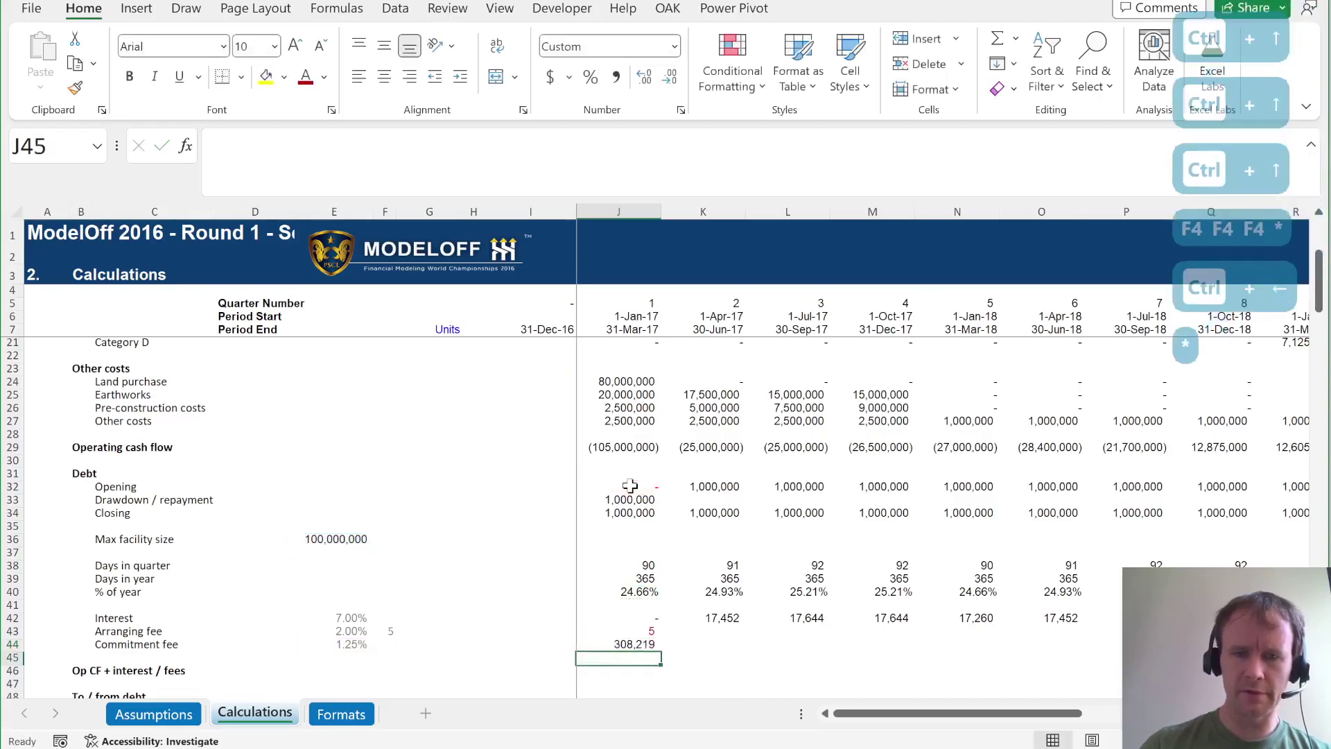
Fill the commitment fee formula from J44 across the remaining quarters of row 44.
key("Up")
key("ctrl+shift+Right")
key("ctrl+r")
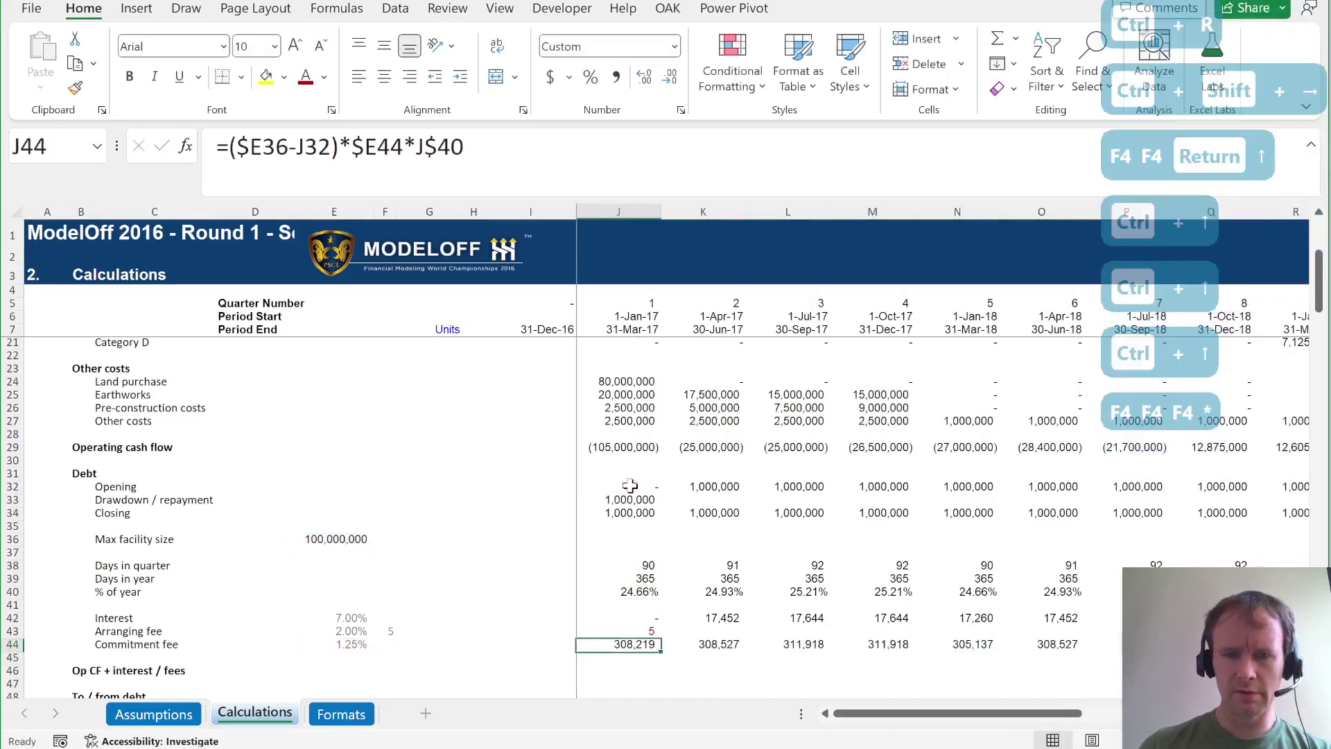
Multiply the fixed fee $F43 by 10^6 in the arranging fee formula in J43.
key("Up")
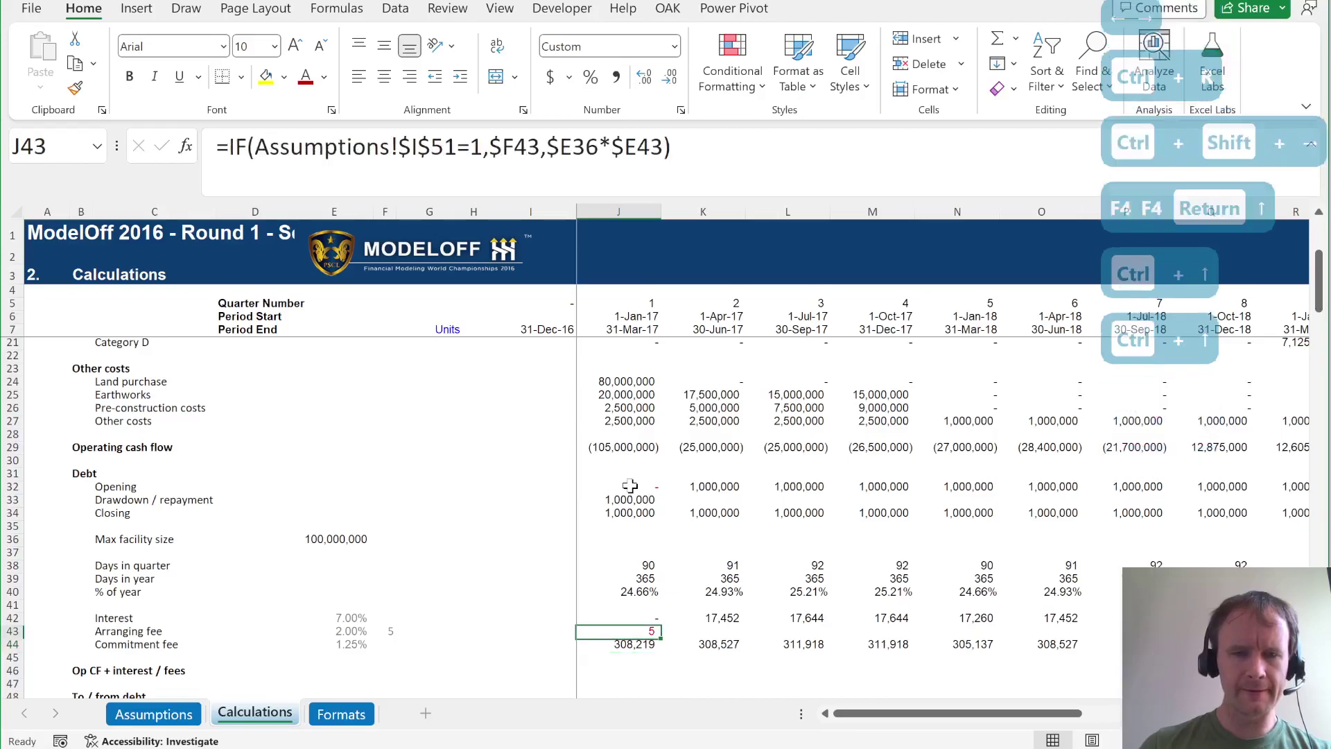
left_click(540, 146)
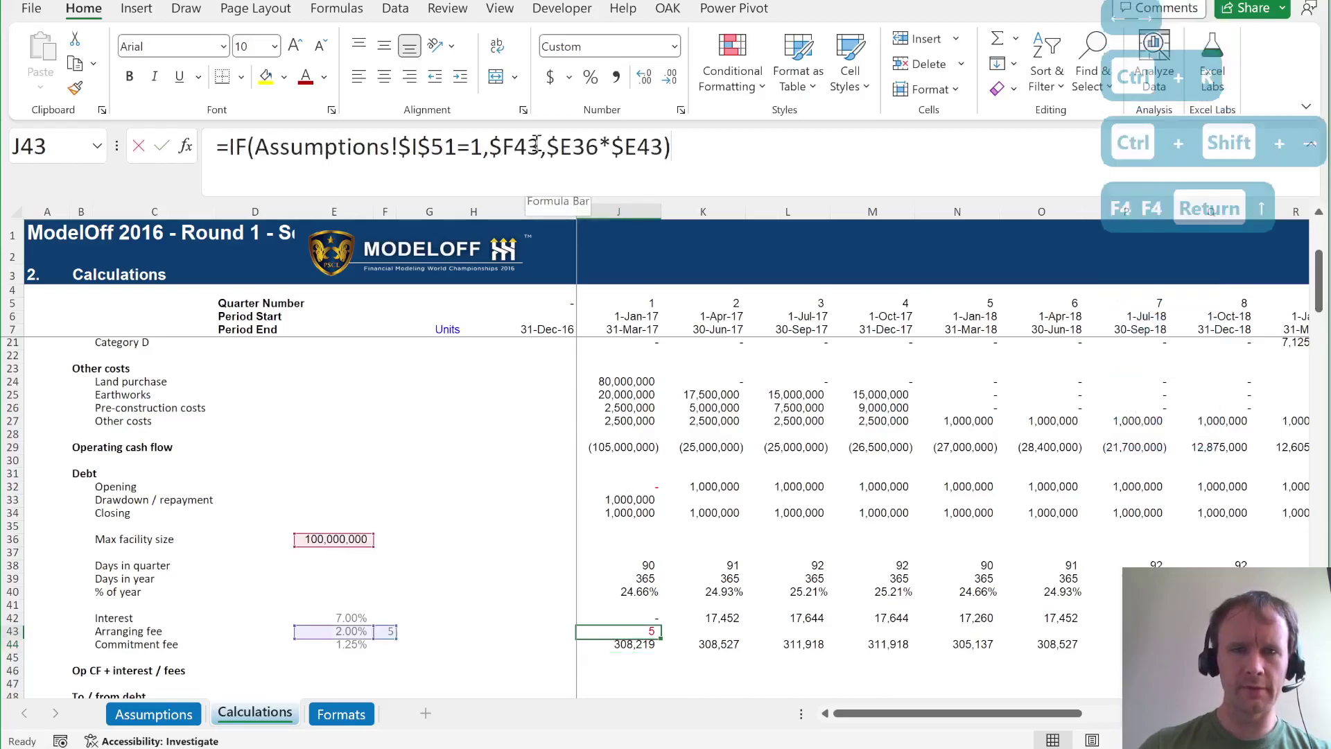
type("*10^6")
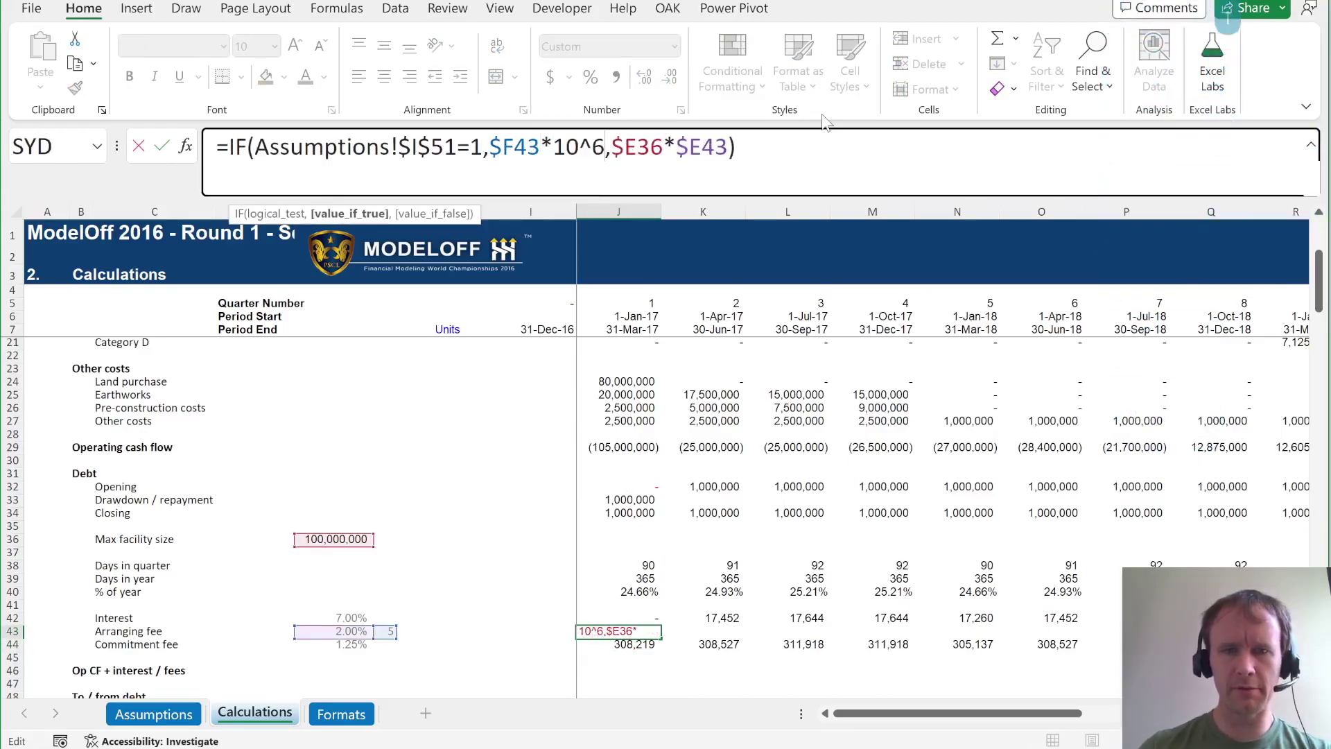
key("Return")
key("Up")
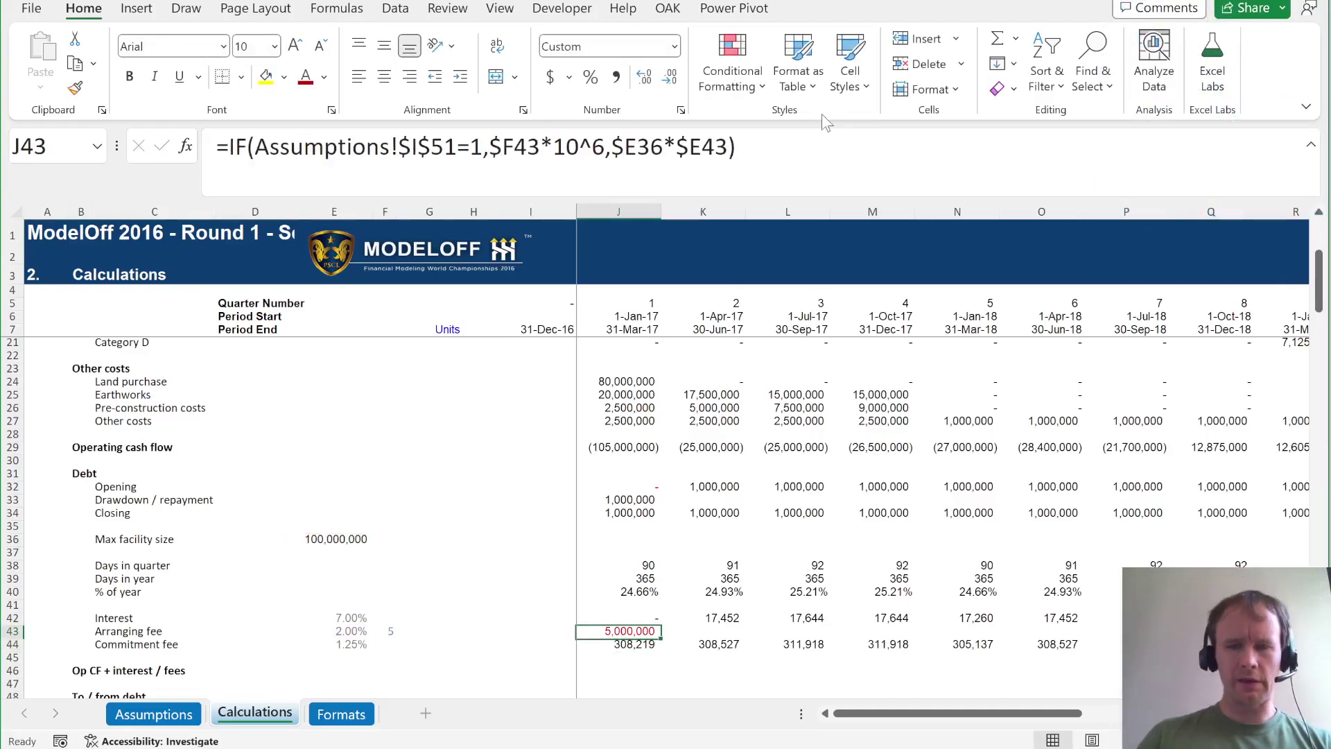
Go back to the Max facility size in E36 and examine its circularity-breaker formula.
key("Up")
key("Up")
key("Up")
key("Up")
key("Left")
key("Up")
key("Up")
key("Up")
key("Left")
key("Left")
key("Left")
key("Left")
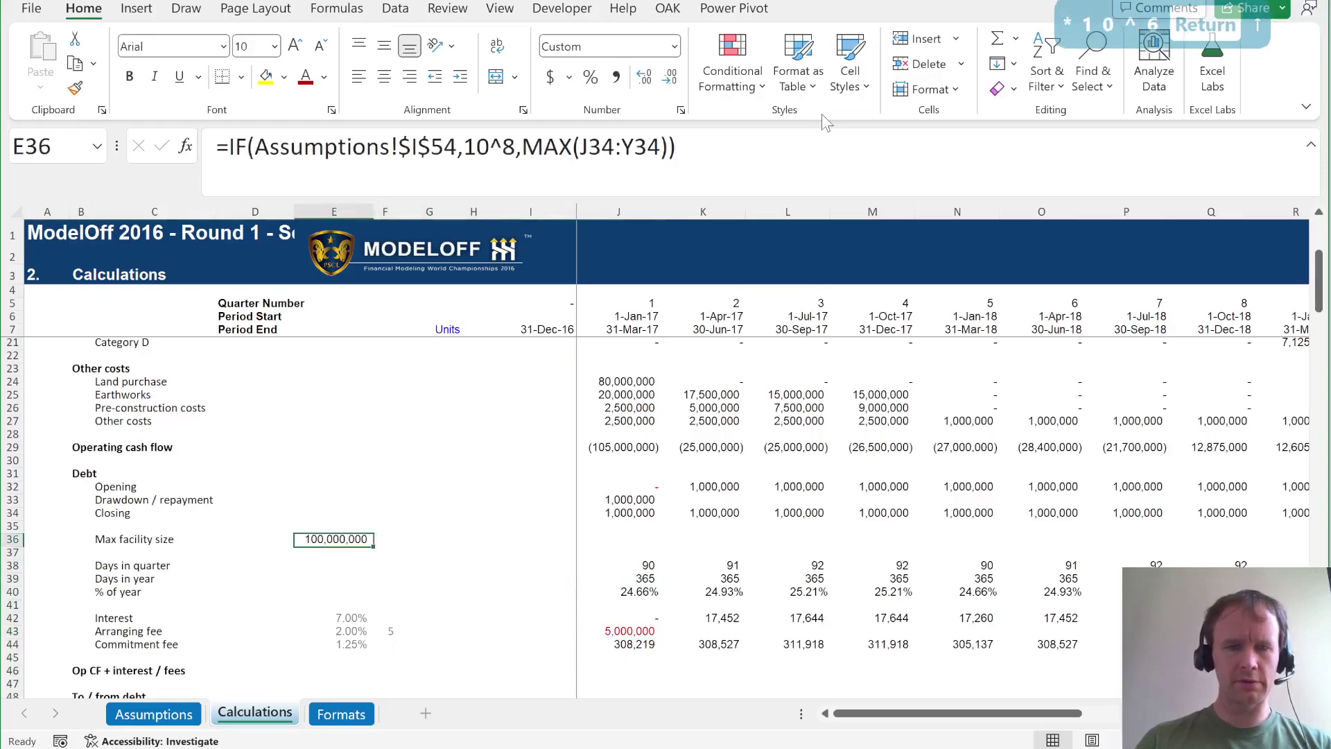
Enable iterative calculation in the Excel formula calculation options.
key("alt+t")
key("o")
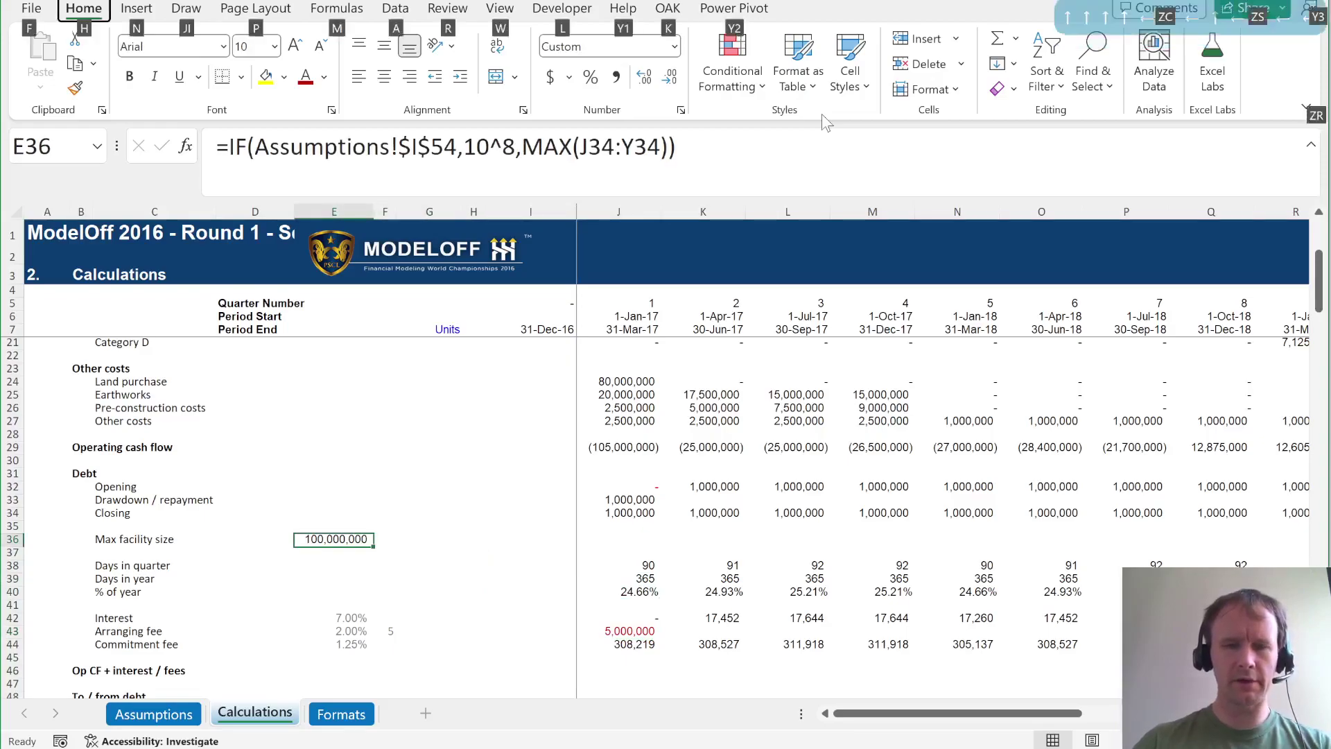
left_click(320, 100)
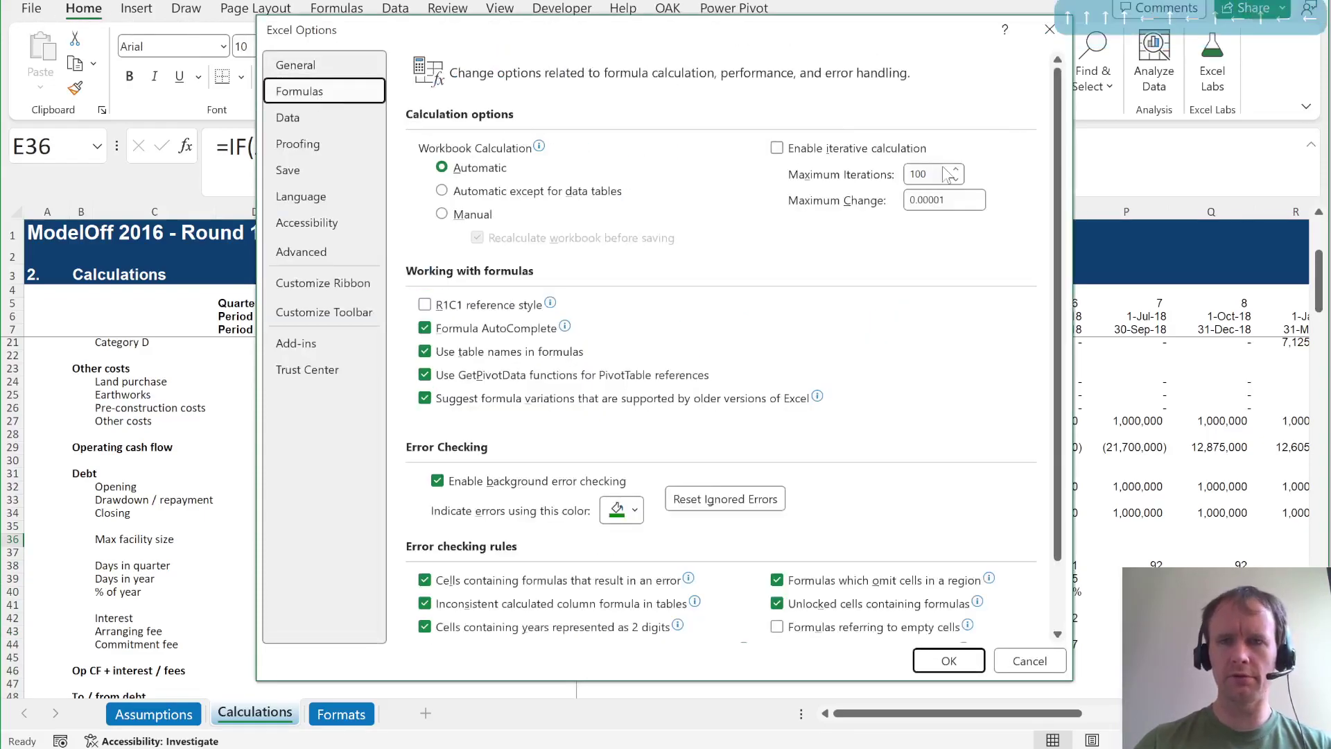
left_click(837, 154)
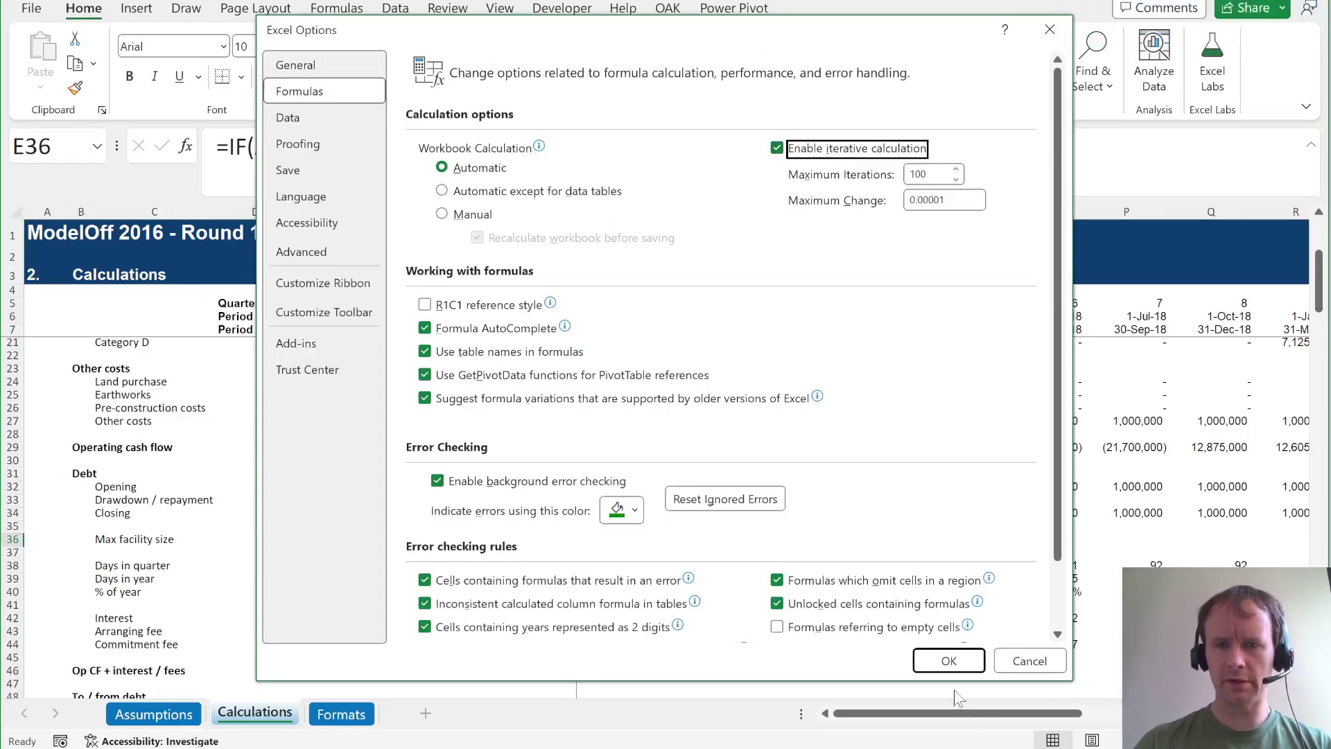
left_click(946, 660)
Set Break circularity in I54 of the Assumptions sheet to FALSE and return to the Calculations sheet.
key("ctrl+Page_Up")
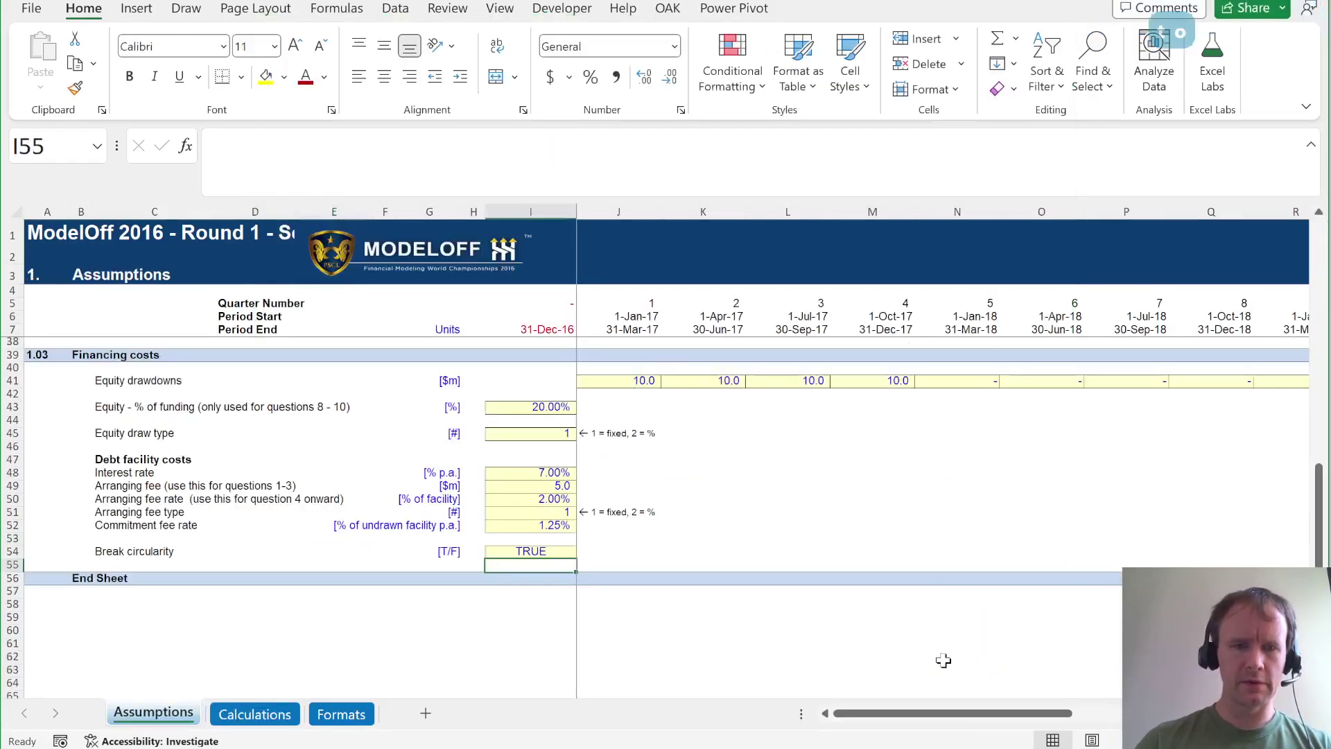
type("false")
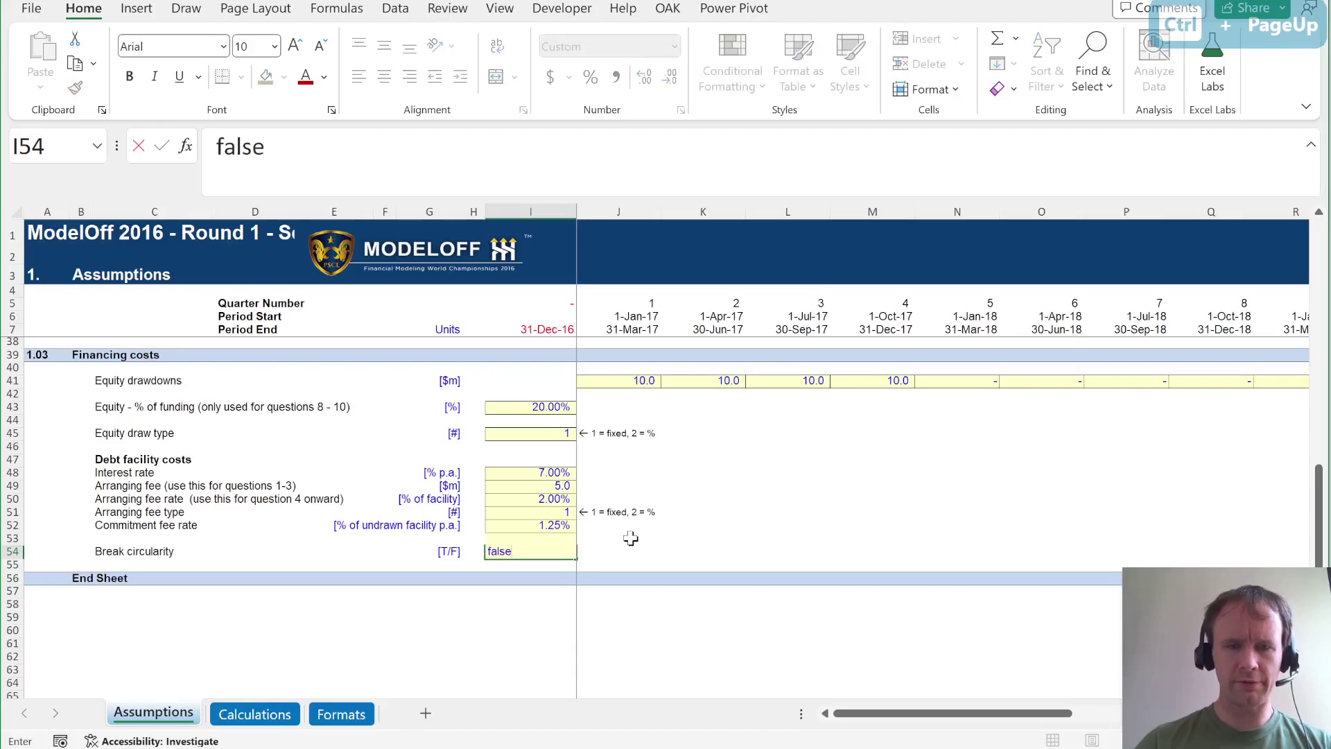
key("Return")
key("ctrl+Page_Down")
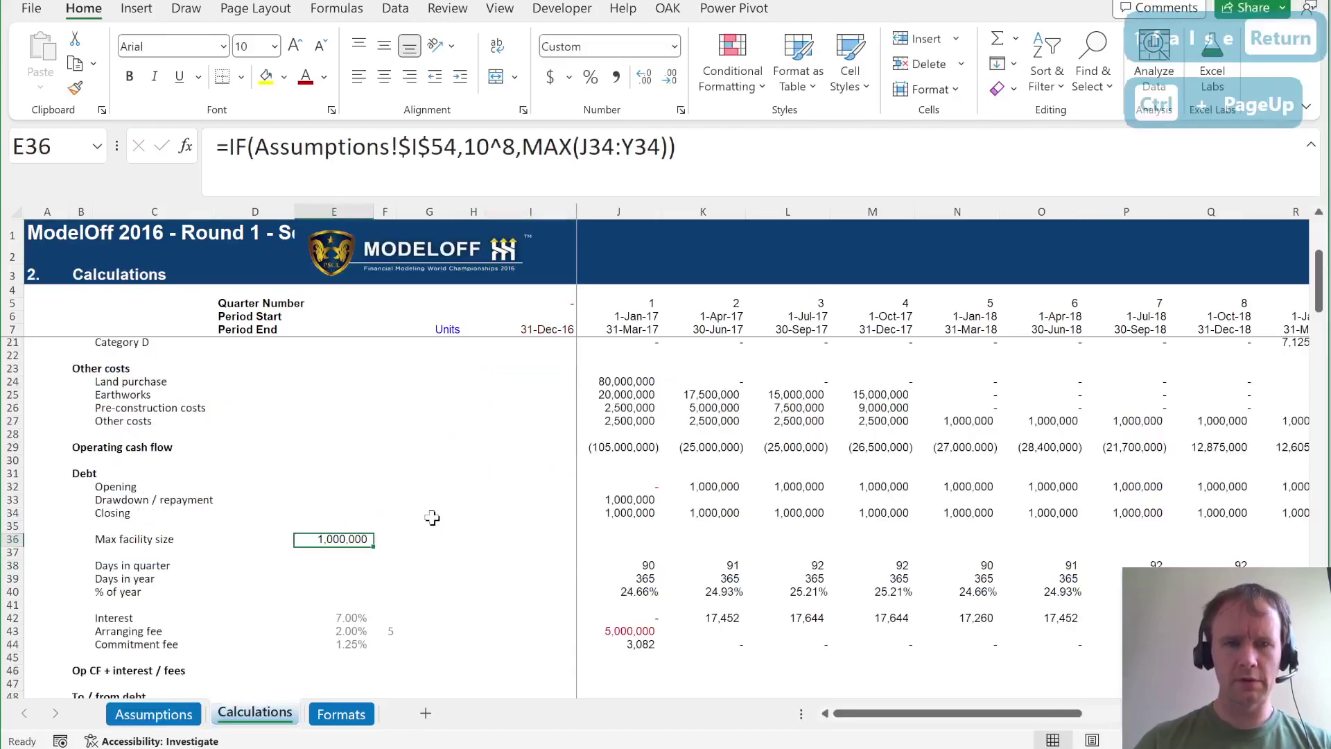
Clear the placeholder drawdown value from J33.
left_click(628, 513)
left_click(621, 499)
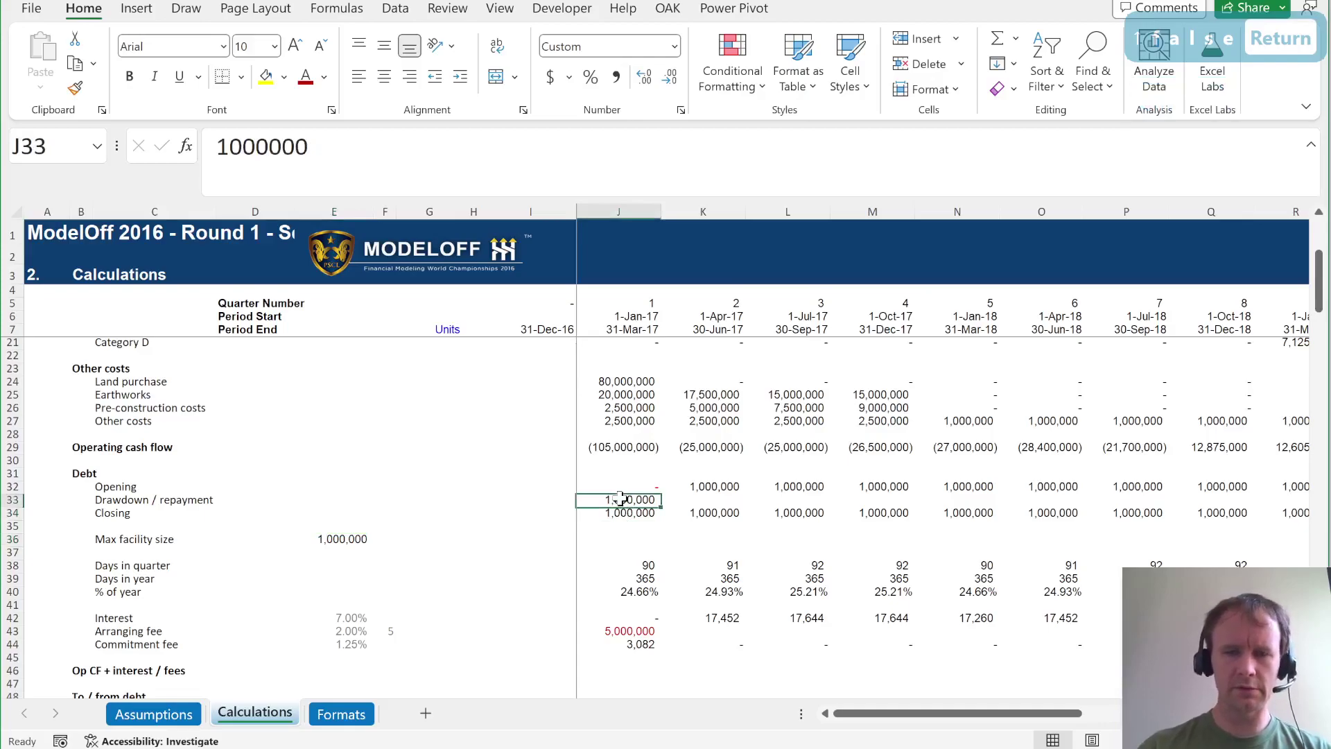
key("Delete")
Enter the operating cash flow after interest and fees formula =J29-SUM(J42:J44) in J46.
key("Down")
key("Down")
key("Down")
key("Down")
key("Down")
key("Down")
key("Down")
key("Down")
key("Down")
key("Down")
key("Down")
key("Down")
key("Down")
key("Down")
key("Down")
key("Down")
key("Down")
key("Up")
key("Up")
key("Up")
key("Up")
type("=")
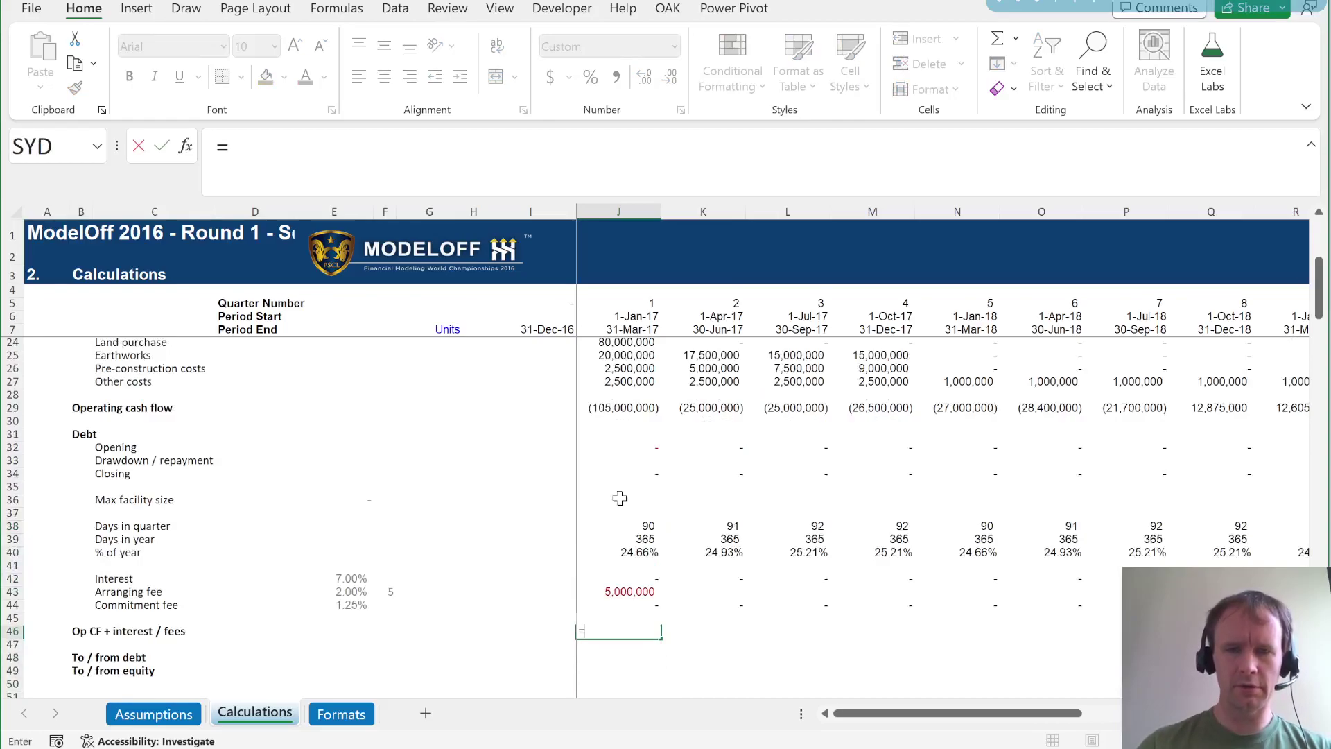
left_click(615, 412)
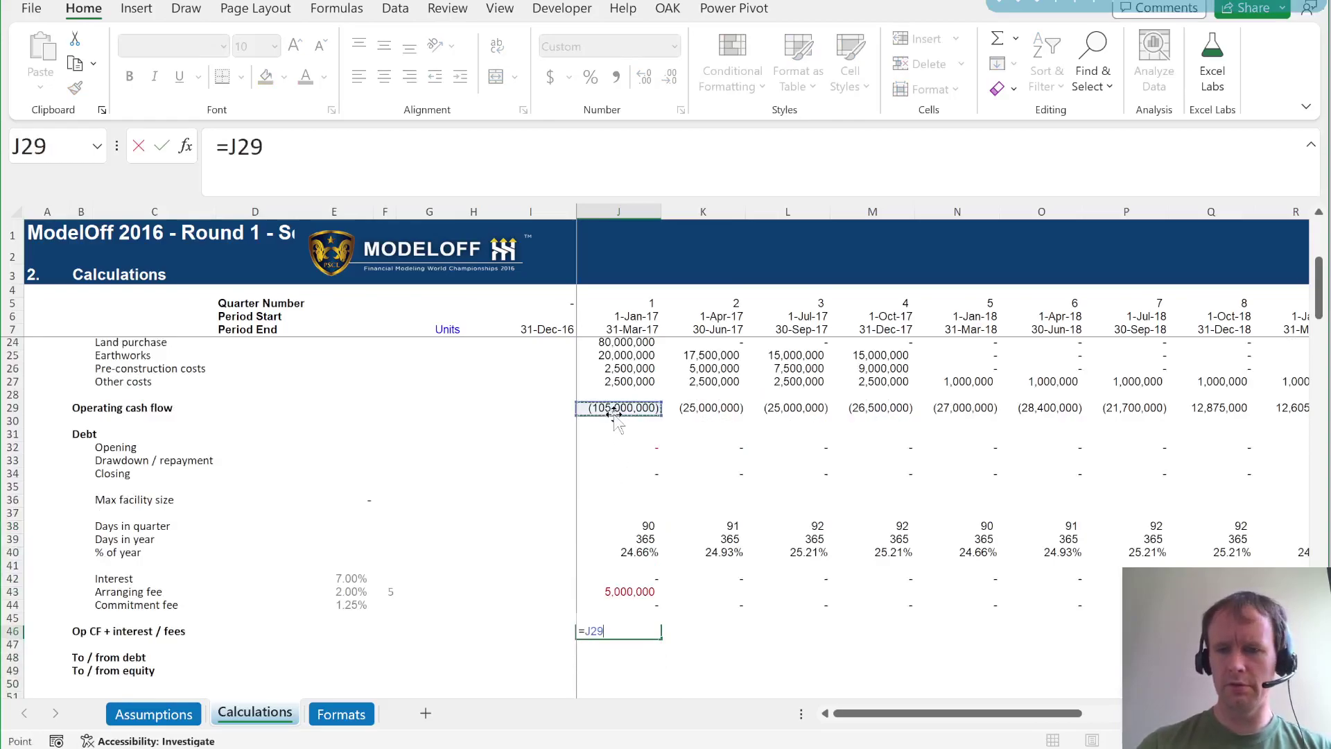
type("-sum")
key("Tab")
key("Up")
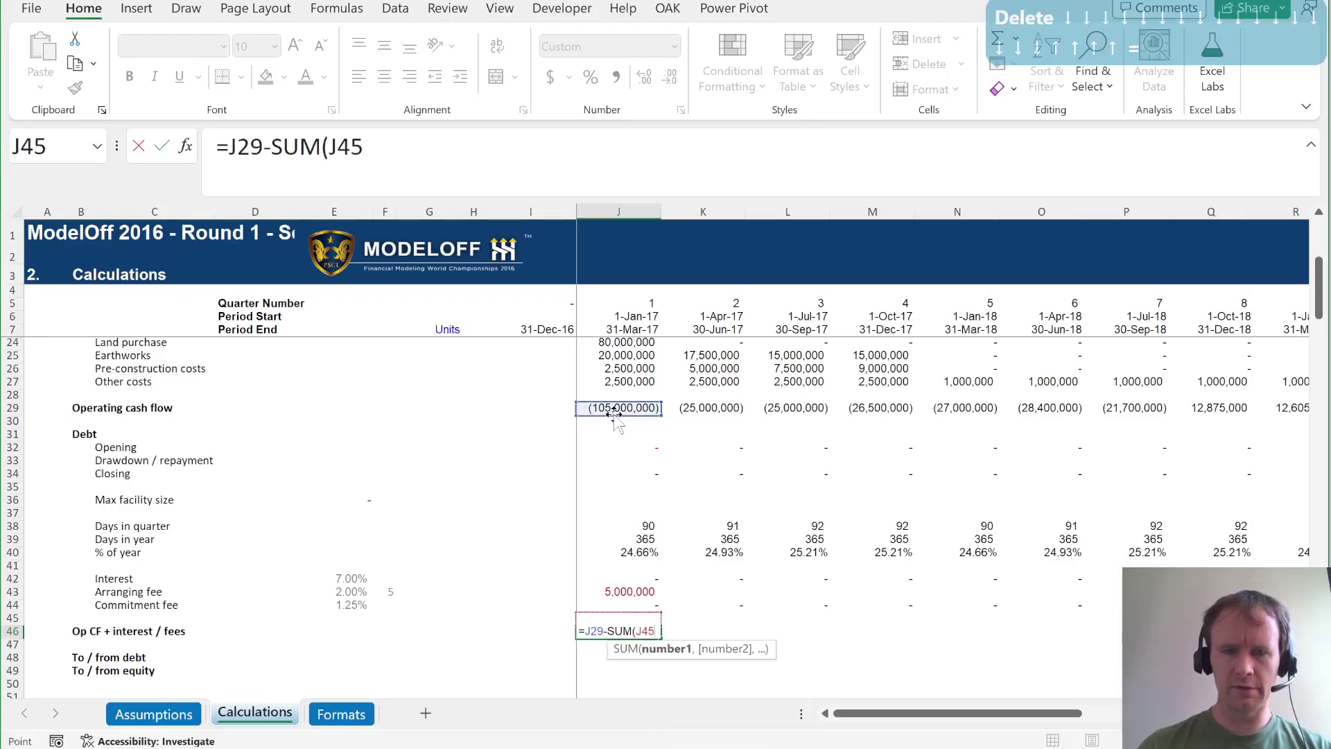
key("Up")
key("ctrl+shift+Up")
type(")")
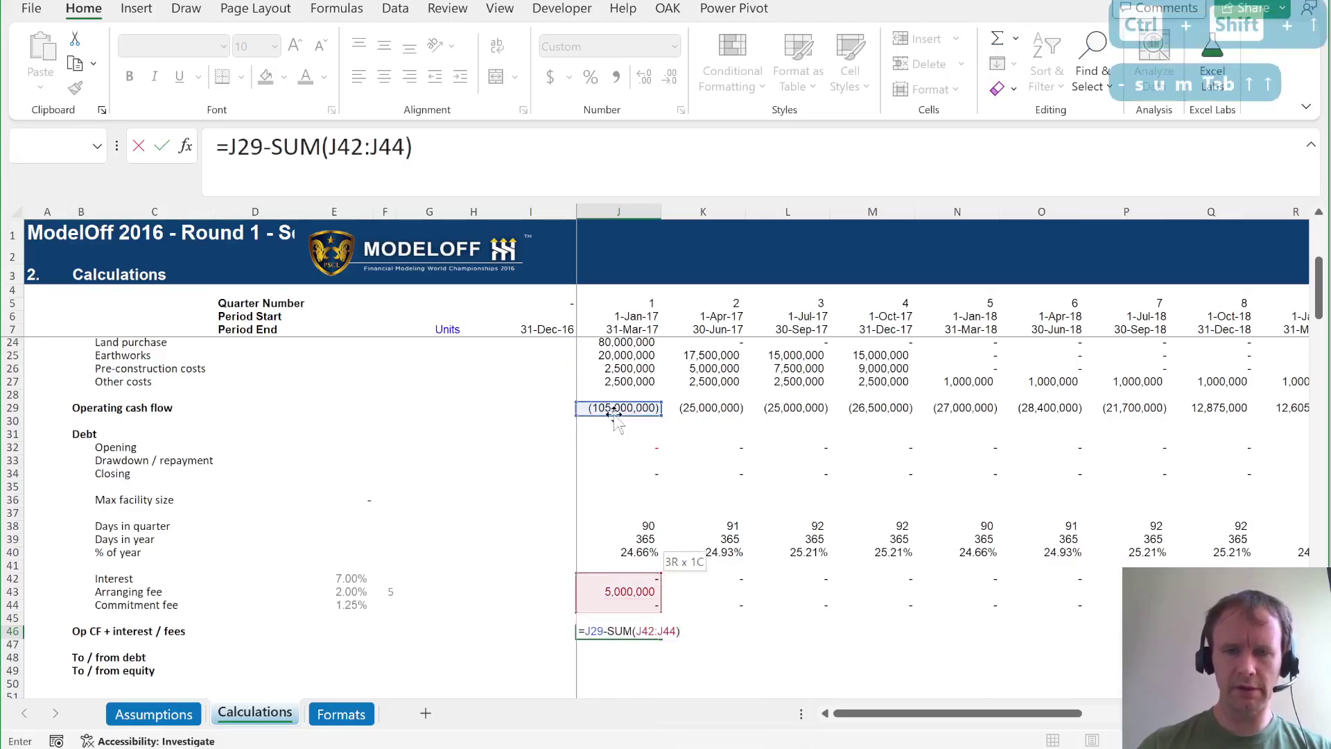
key("Return")
Fill the Op CF + interest / fees formula from J46 across the remaining quarters of row 46.
key("Up")
key("ctrl+shift+Right")
key("ctrl+r")
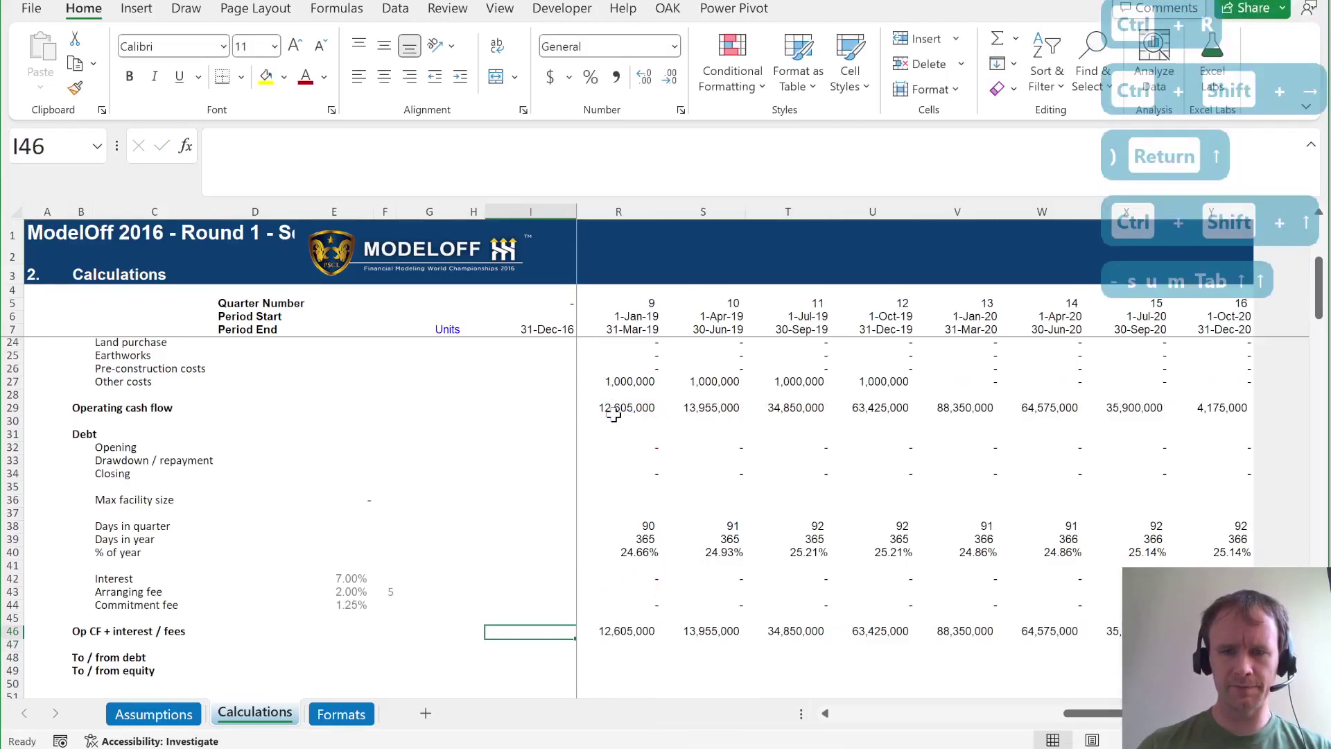
key("Right")
key("Down")
key("Down")
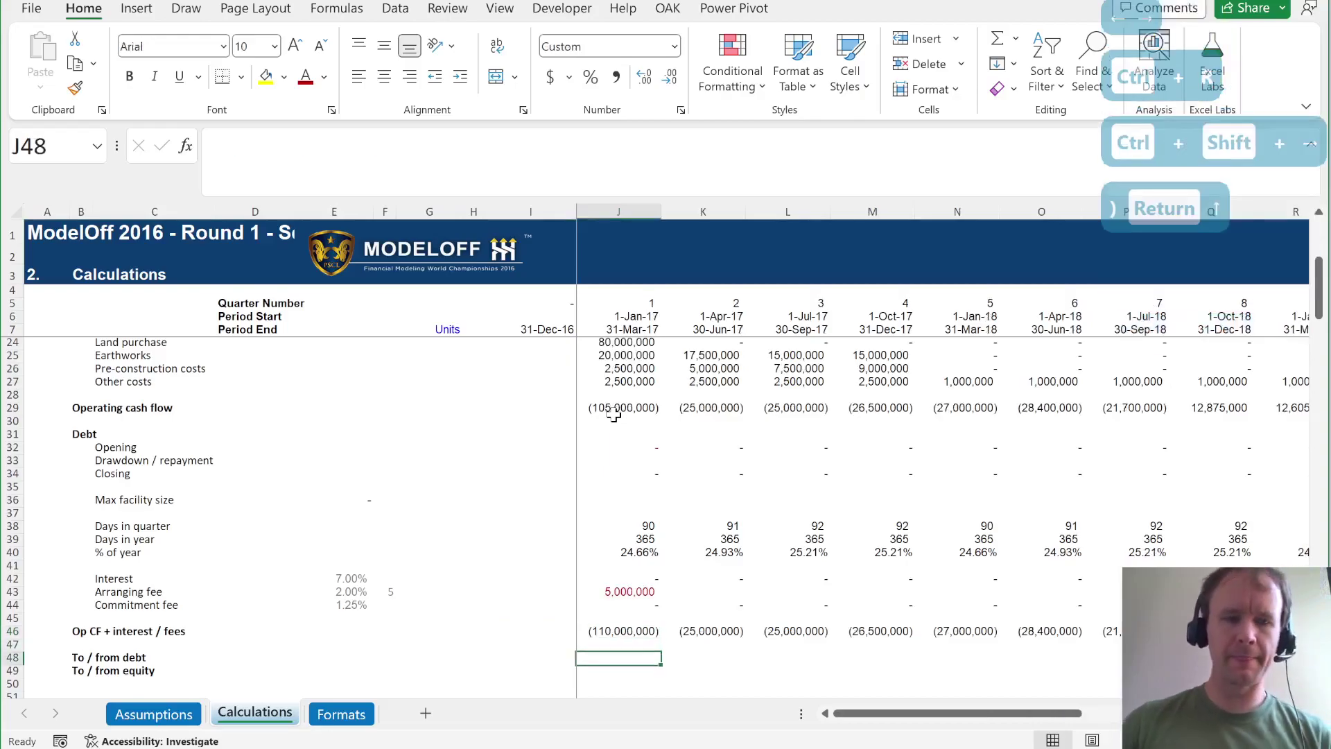
key("Down")
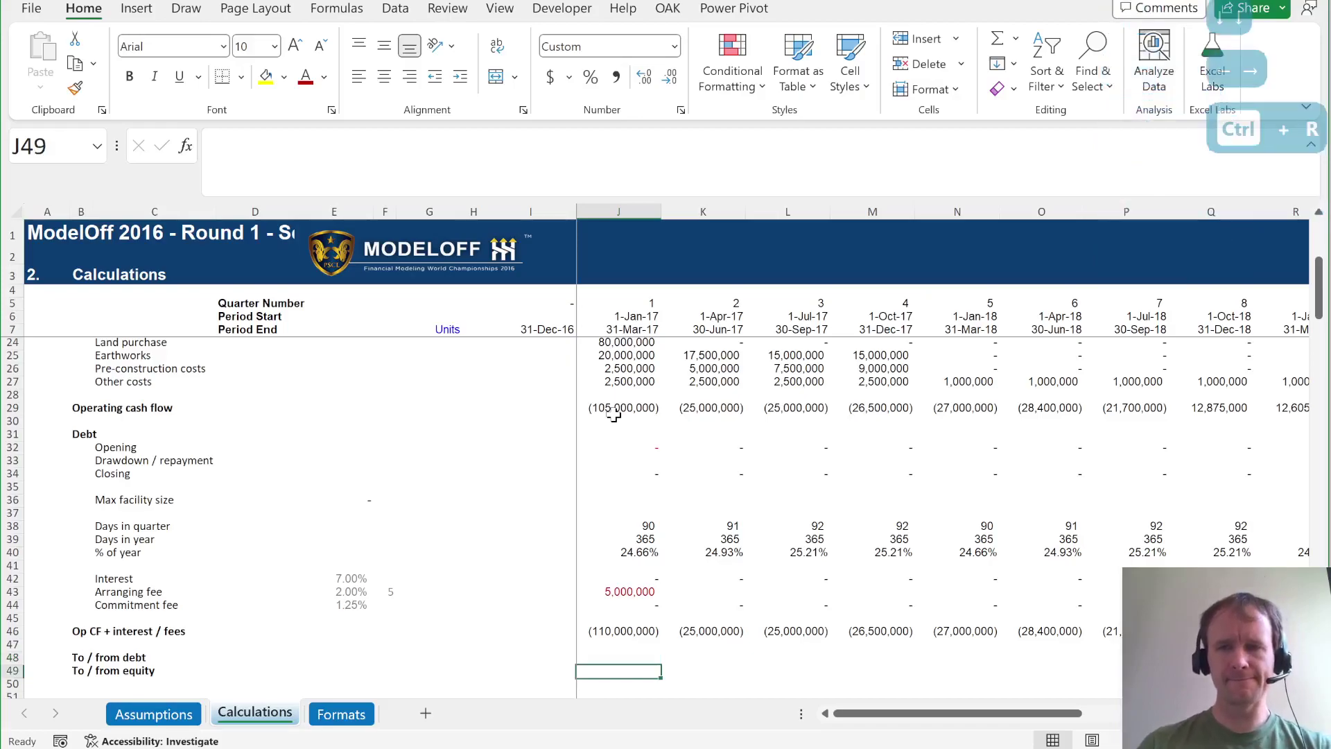
type("=")
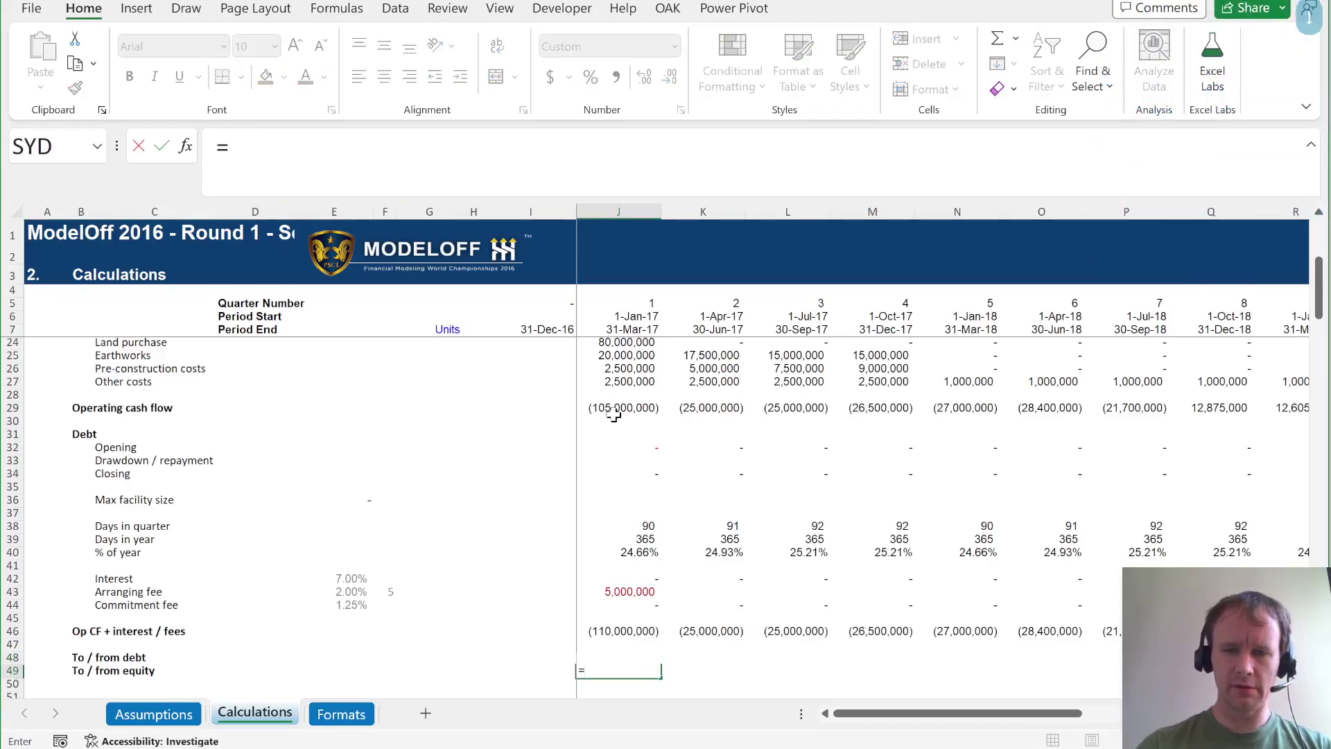
key("Escape")
key("Up")
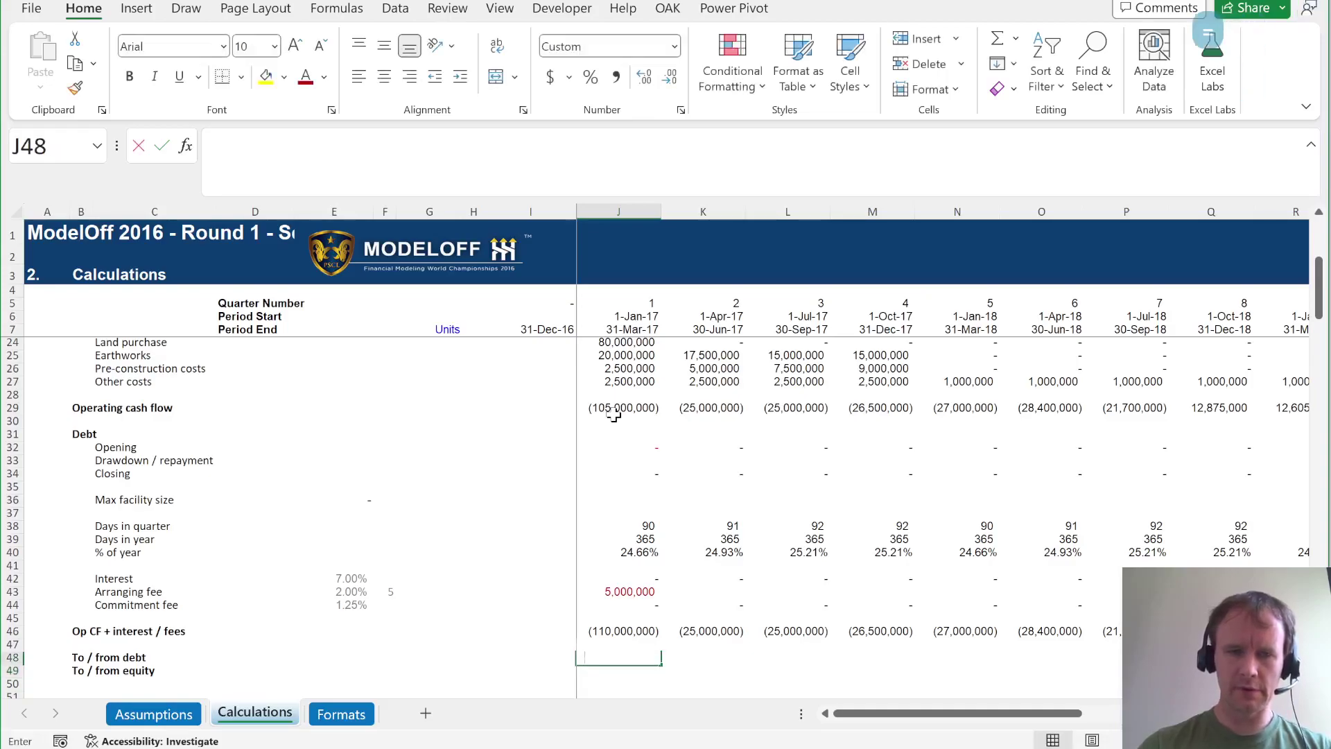
Enter the To / from debt formula =IF(J46<0,J46-J49,-MIN(J46,J32)) in J48.
type("=if")
key("Tab")
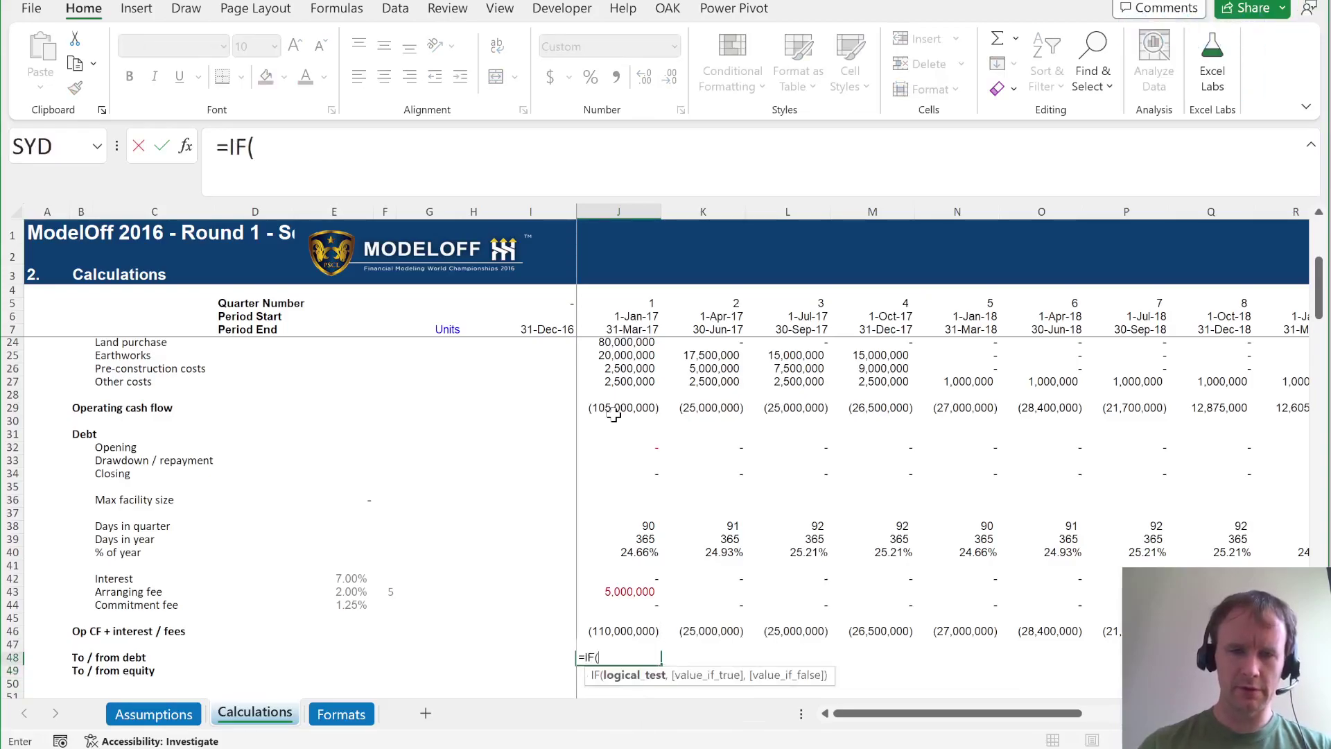
key("Up")
key("Up")
type("<")
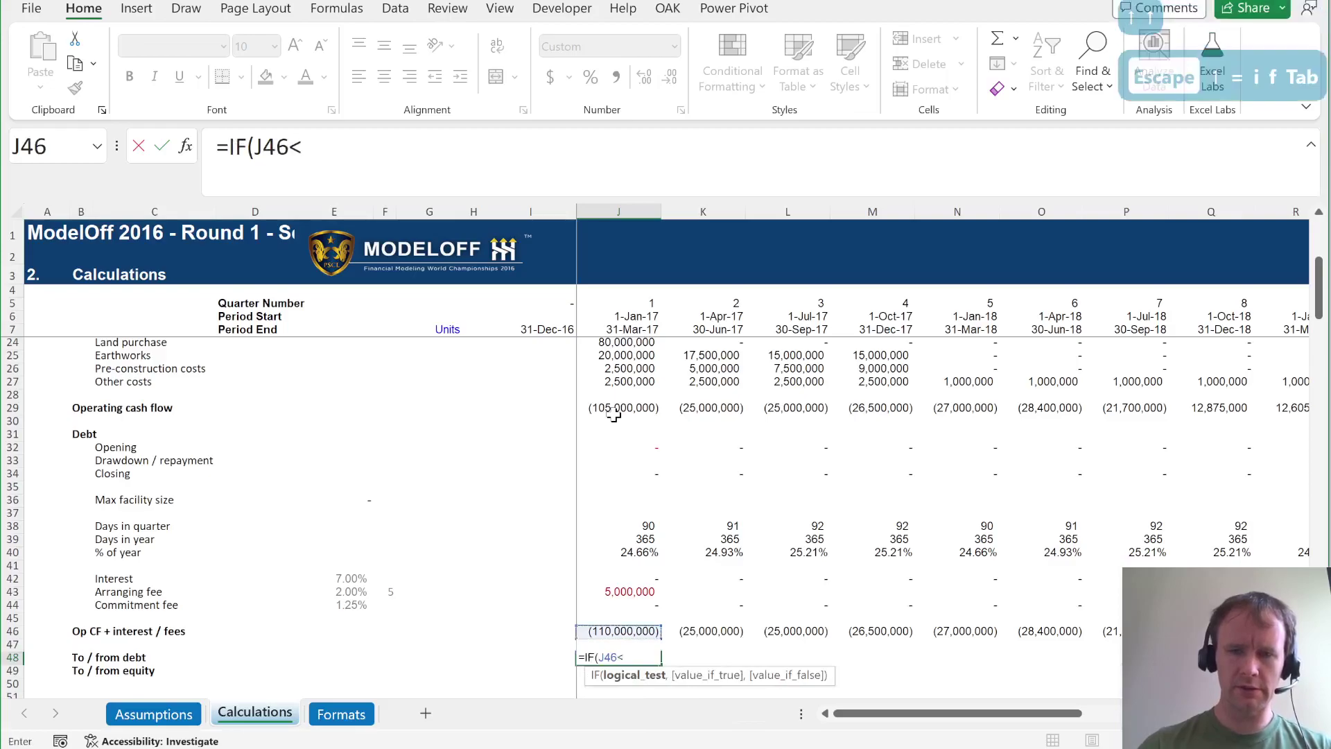
type("0,")
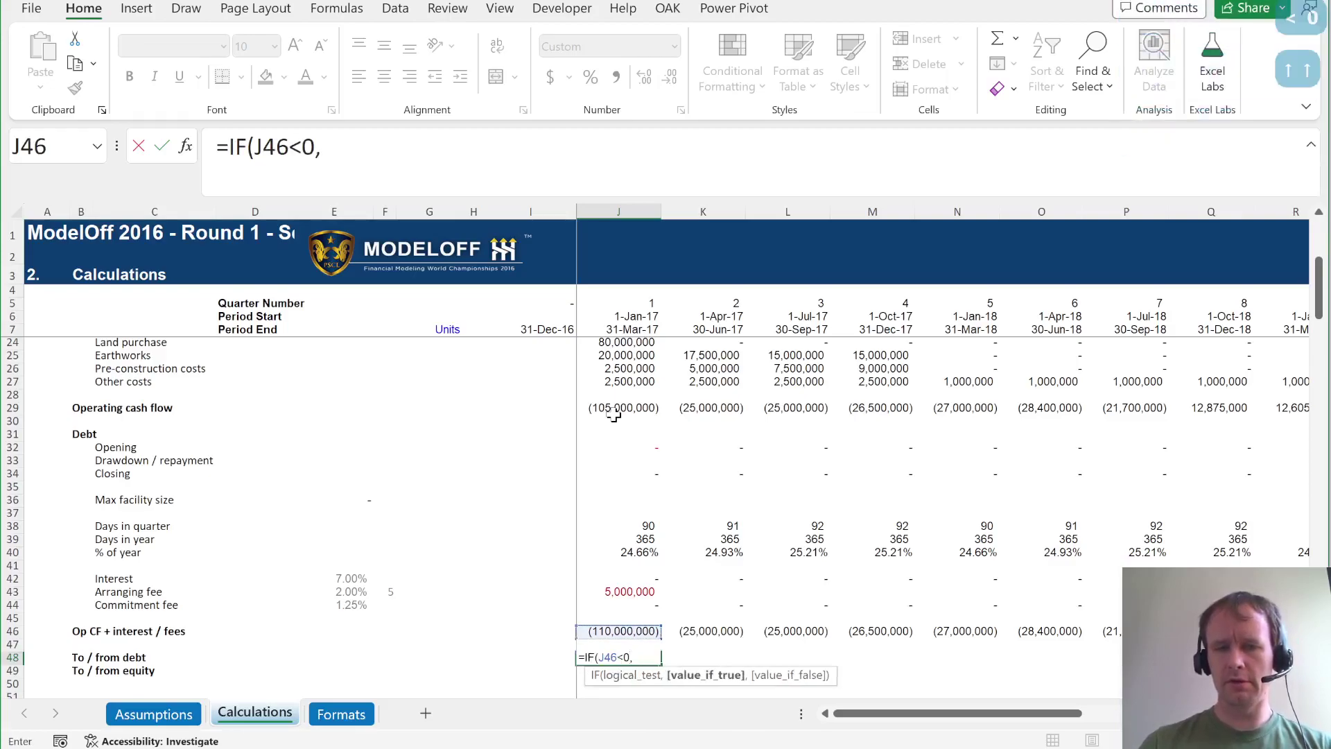
key("Up")
key("Up")
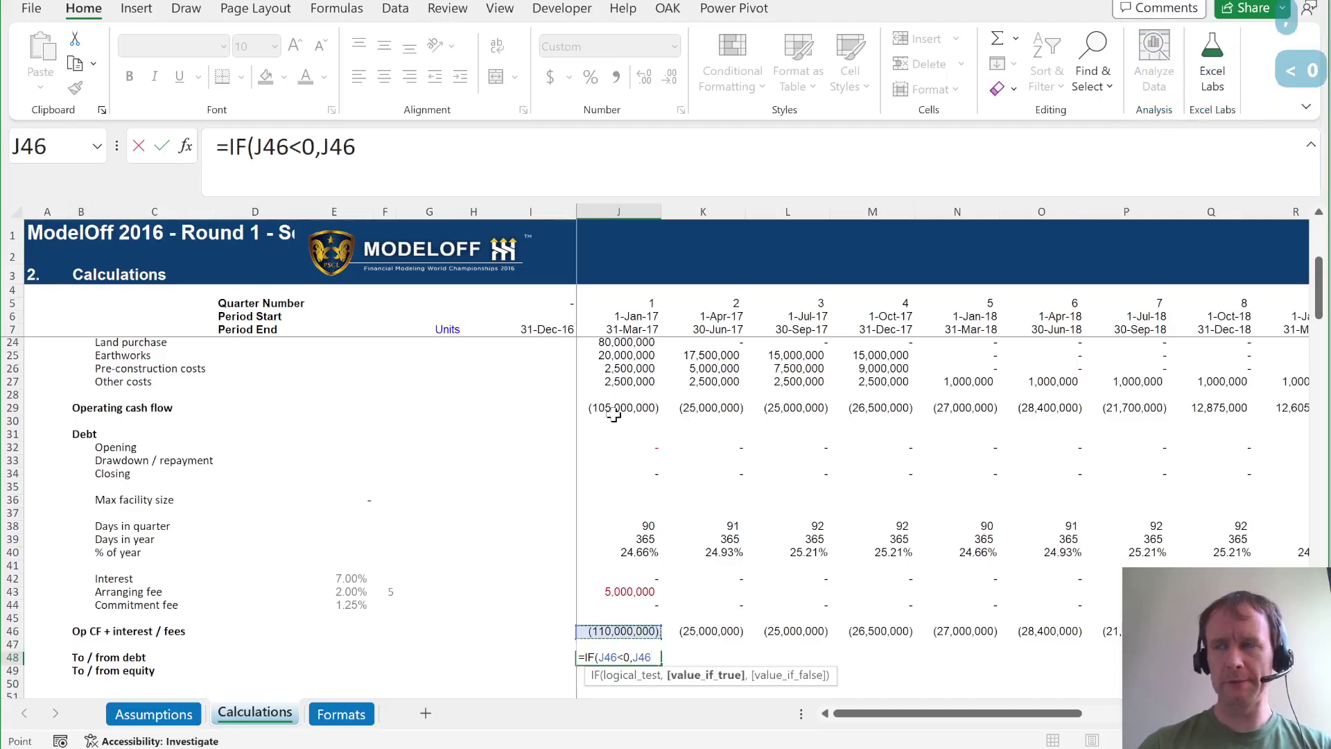
type("-")
key("Down")
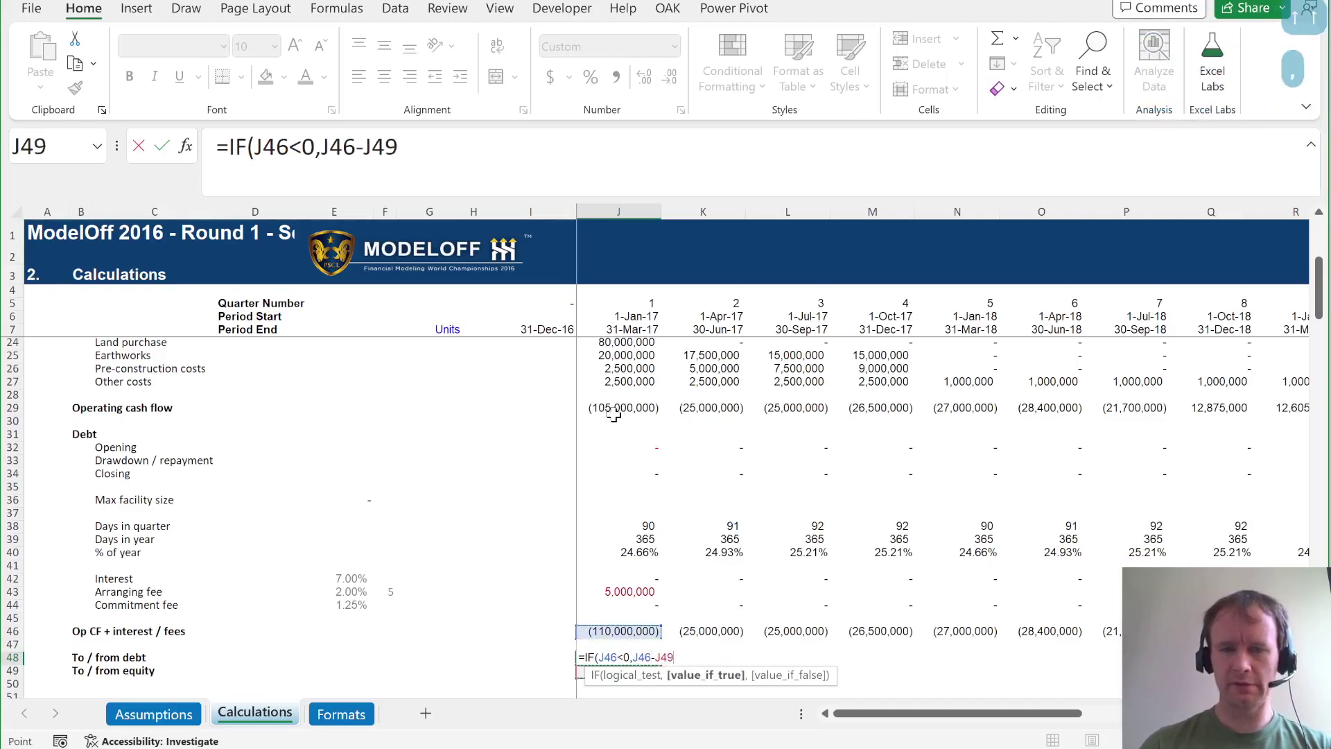
type(",")
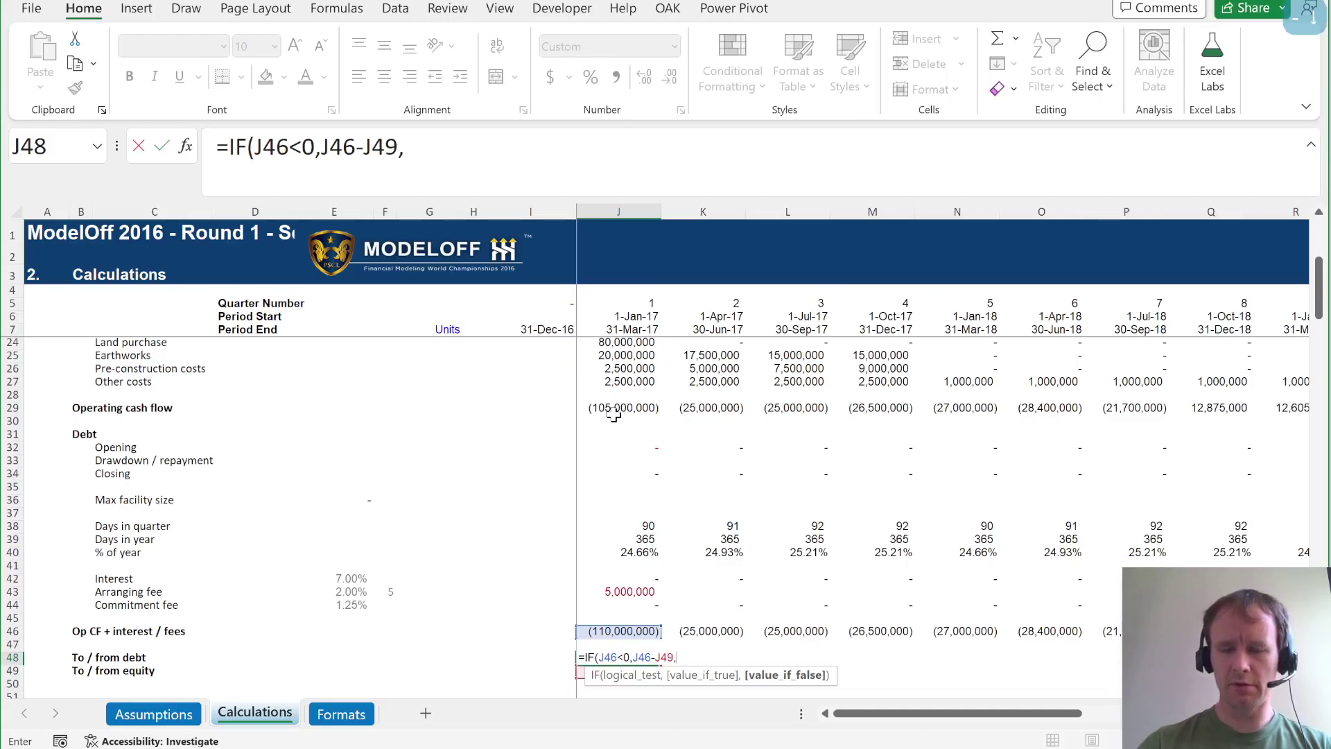
type("-")
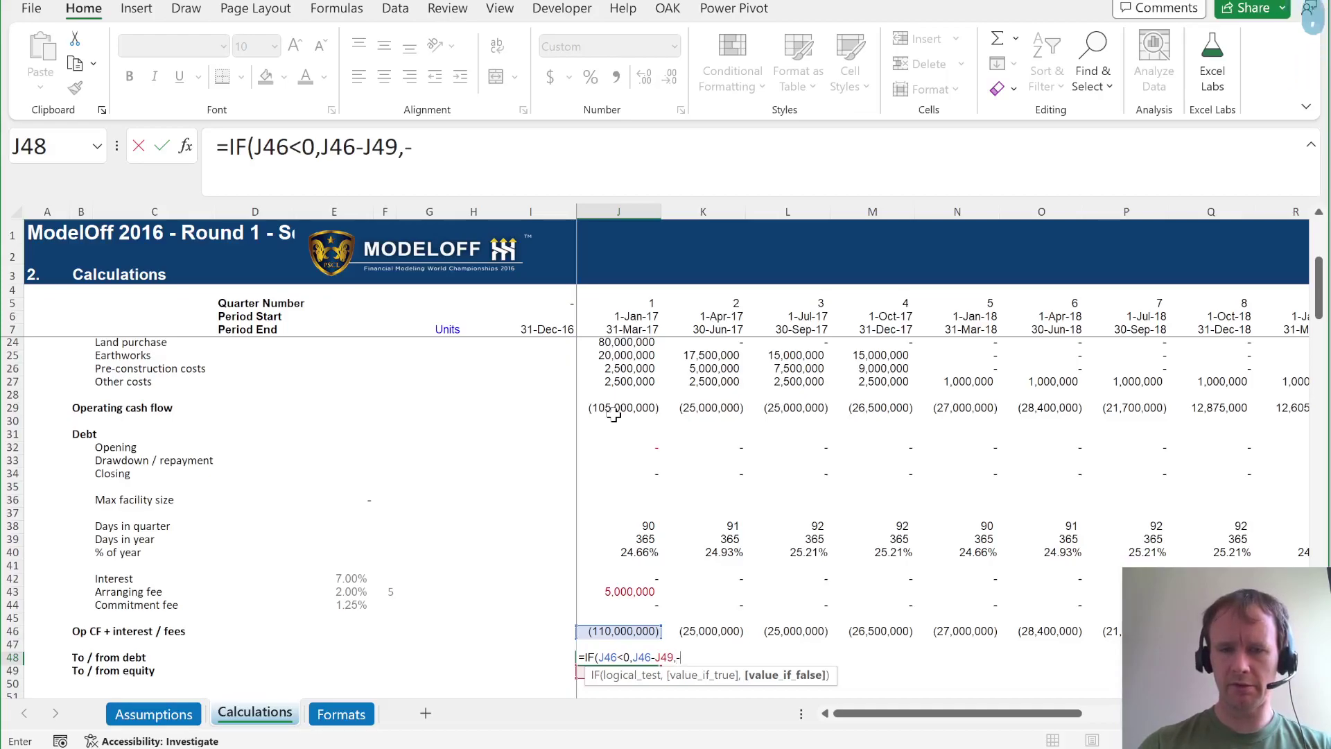
type("MIN(")
key("Up")
key("Up")
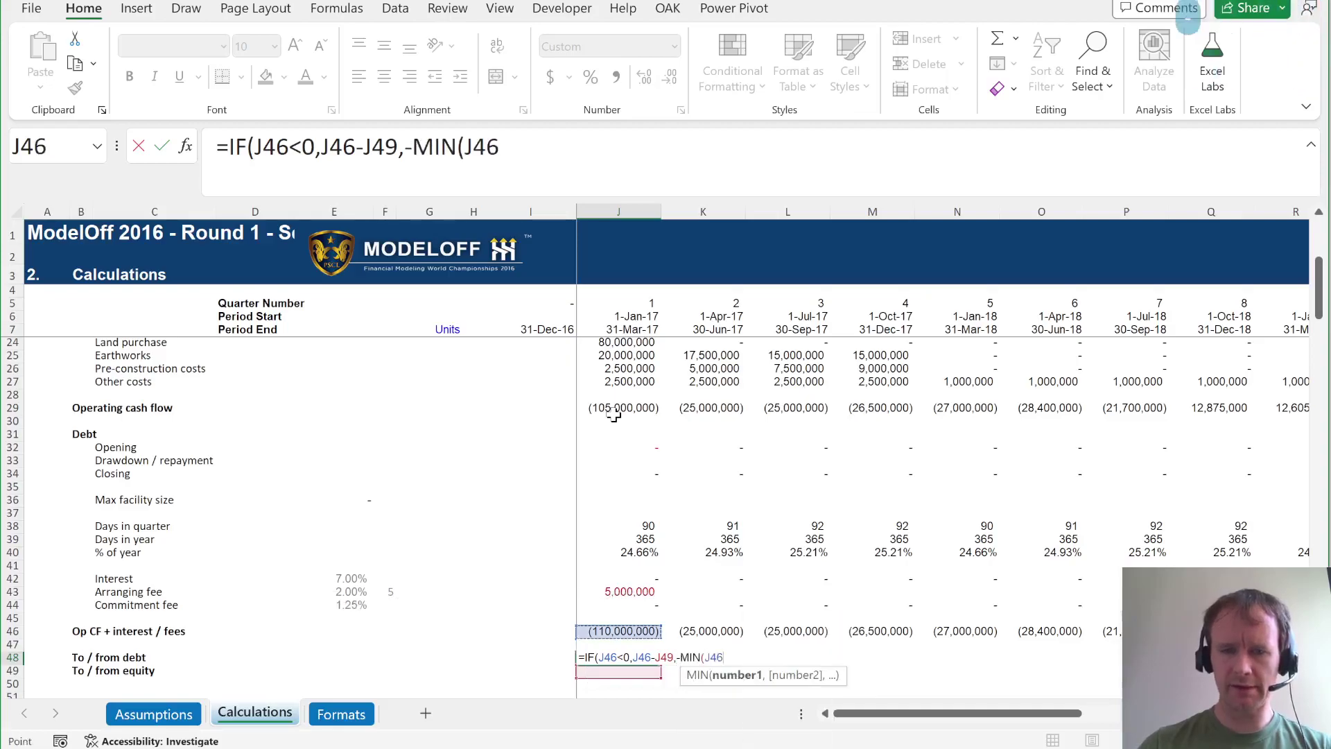
type(",")
key("Up")
key("Up")
key("Up")
key("Up")
key("Up")
key("Up")
key("Up")
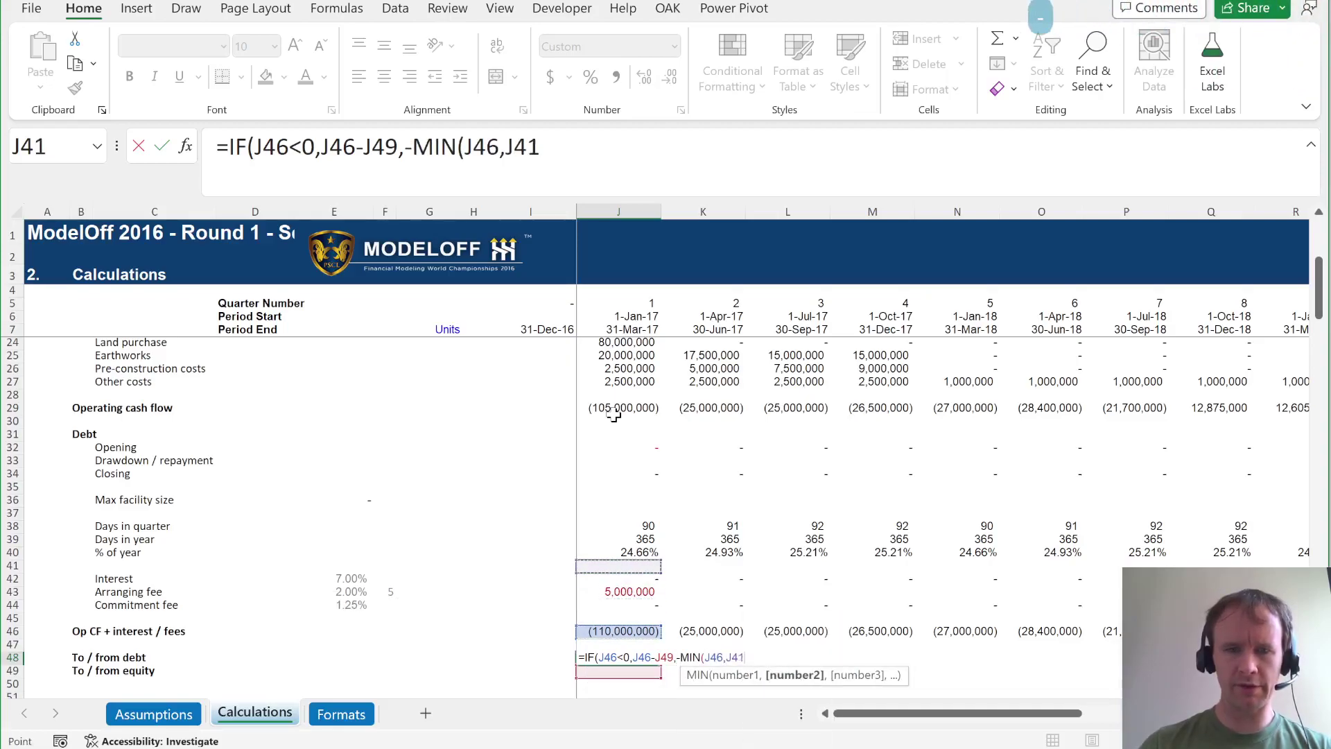
key("Up")
key("Up")
key("Up")
key("Up")
key("Up")
key("Up")
key("Up")
key("Up")
key("Up")
type(")")
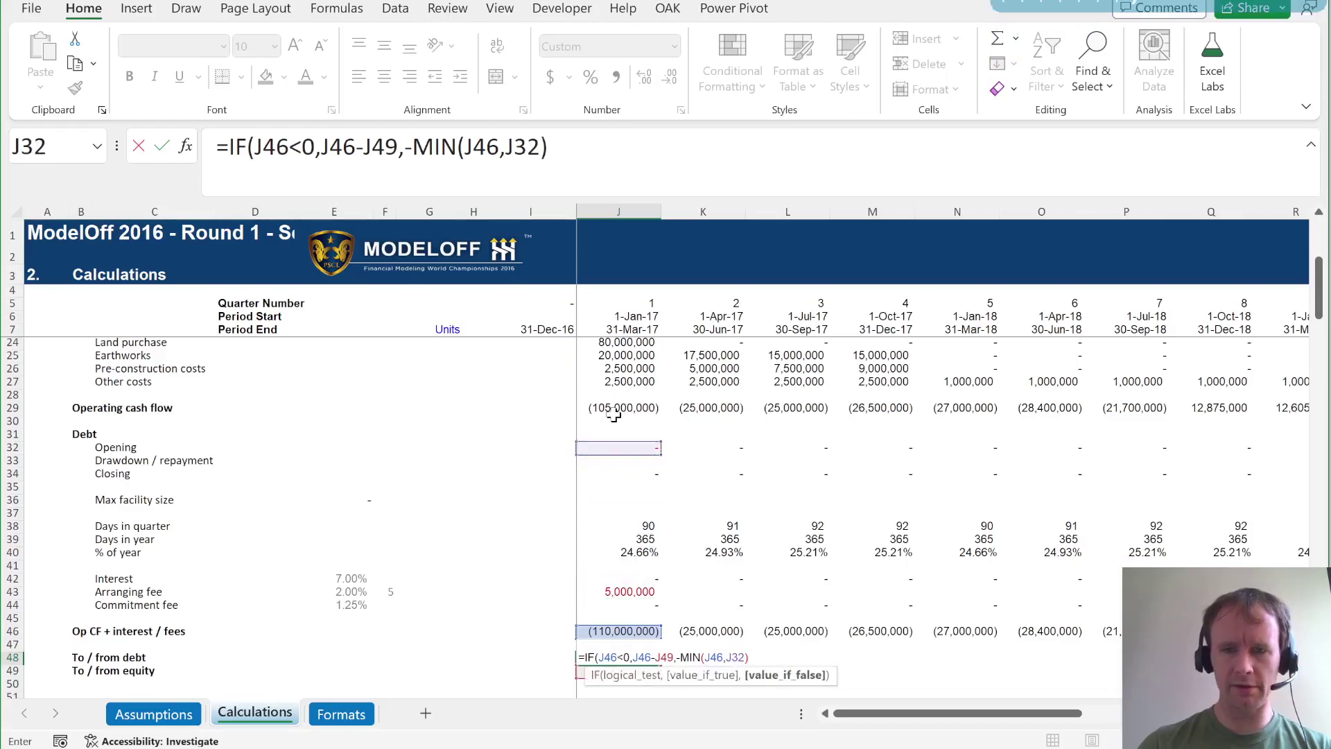
type(")")
key("Return")
key("Up")
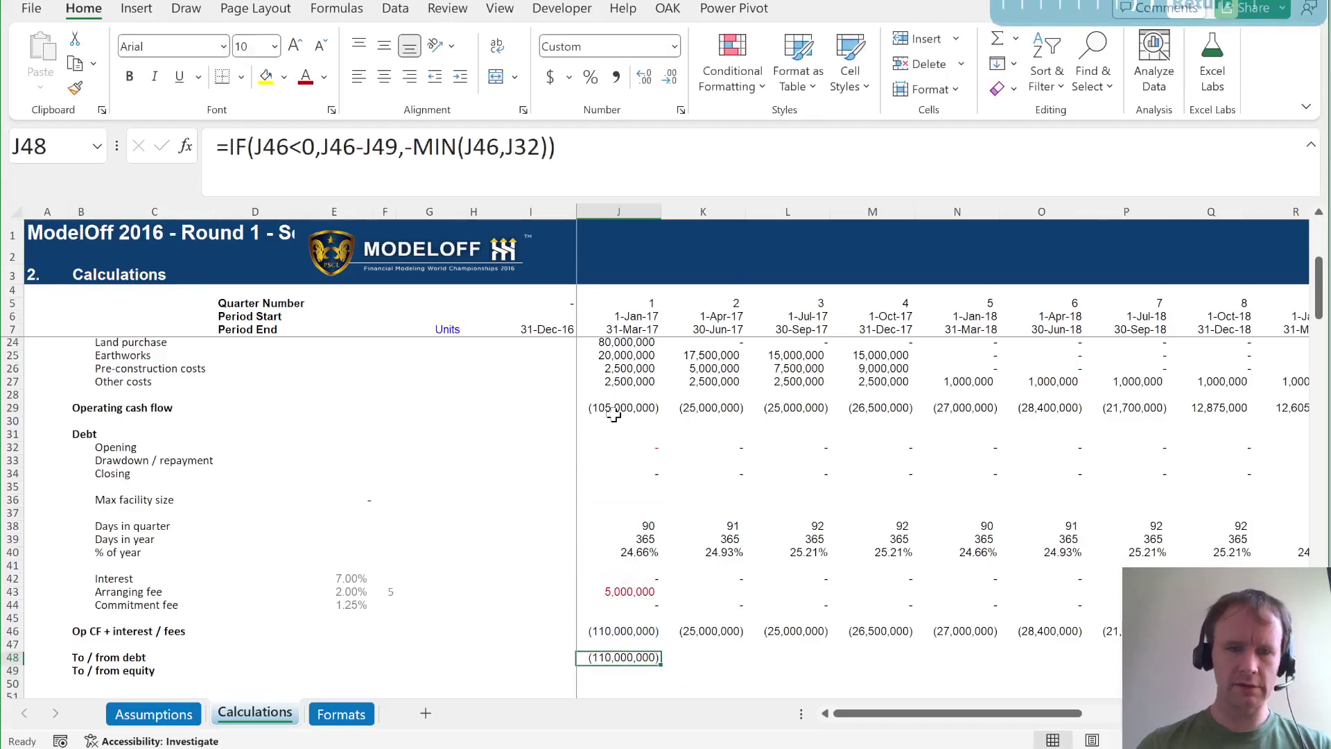
Enter the To / from equity formula =Assumptions!J41:Y41*10^6 in J49, covering the equity drawdowns of all quarters.
key("Down")
type("=")
key("ctrl+Page_Up")
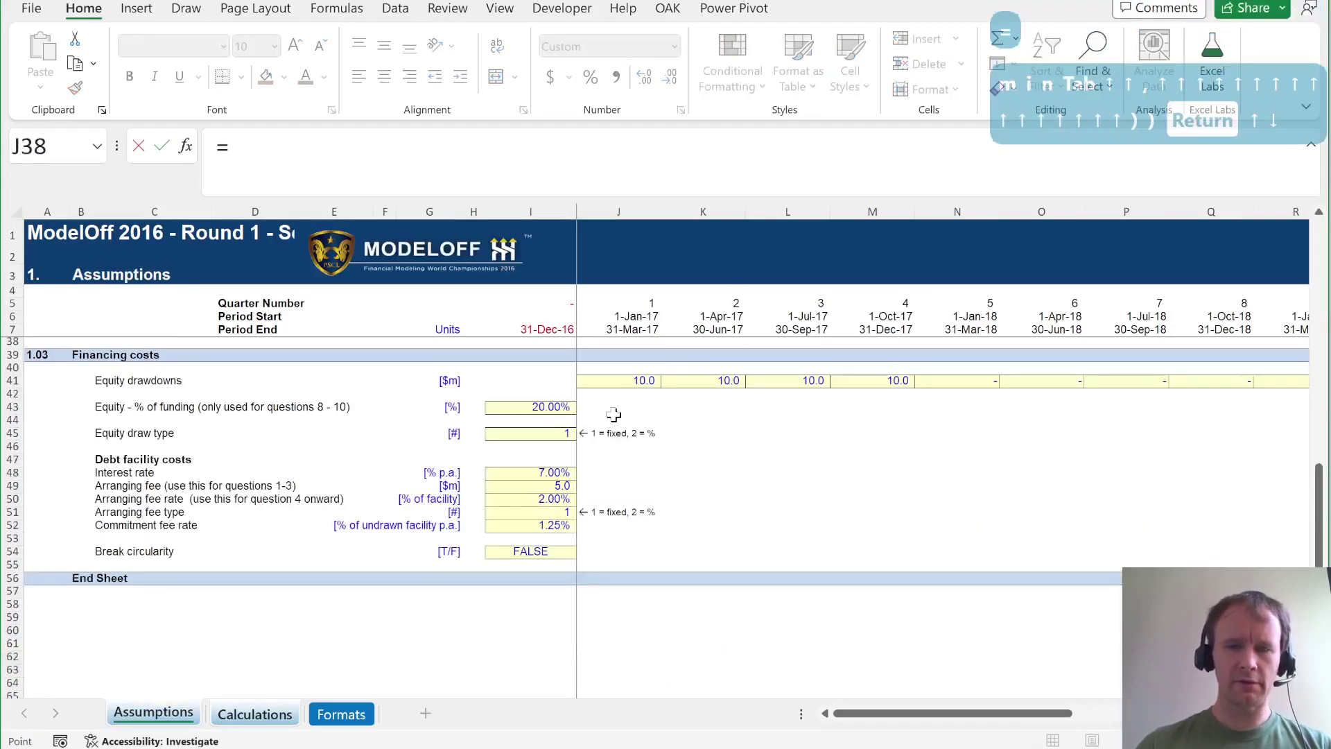
left_click(612, 376)
key("ctrl+shift+Right")
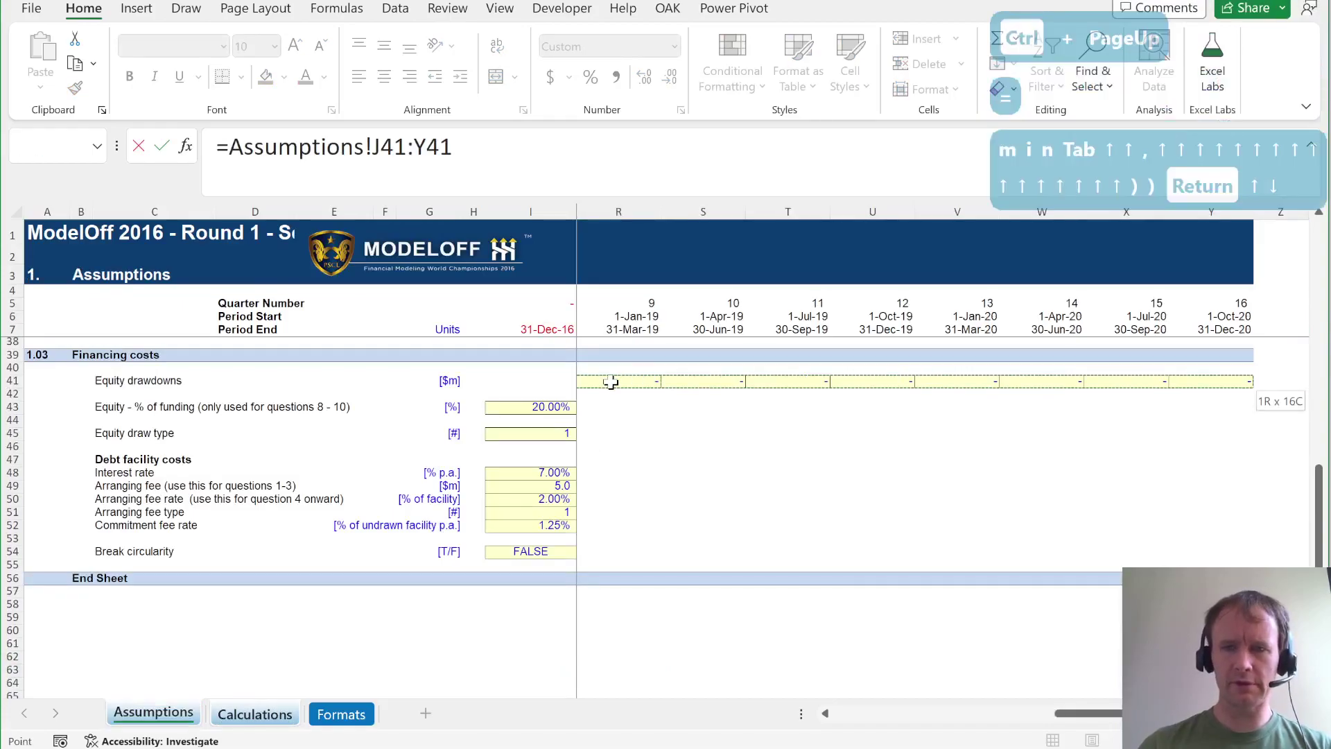
type("*10^6")
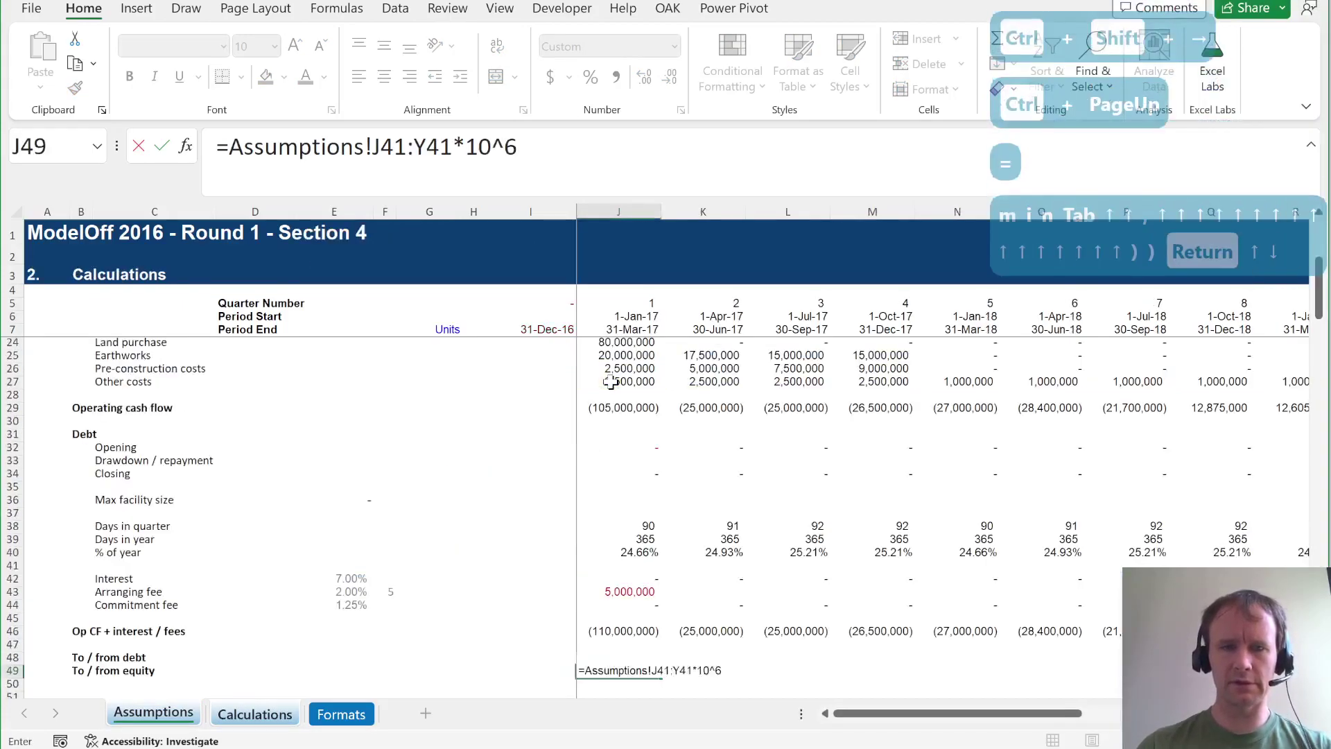
key("Return")
key("Up")
key("Up")
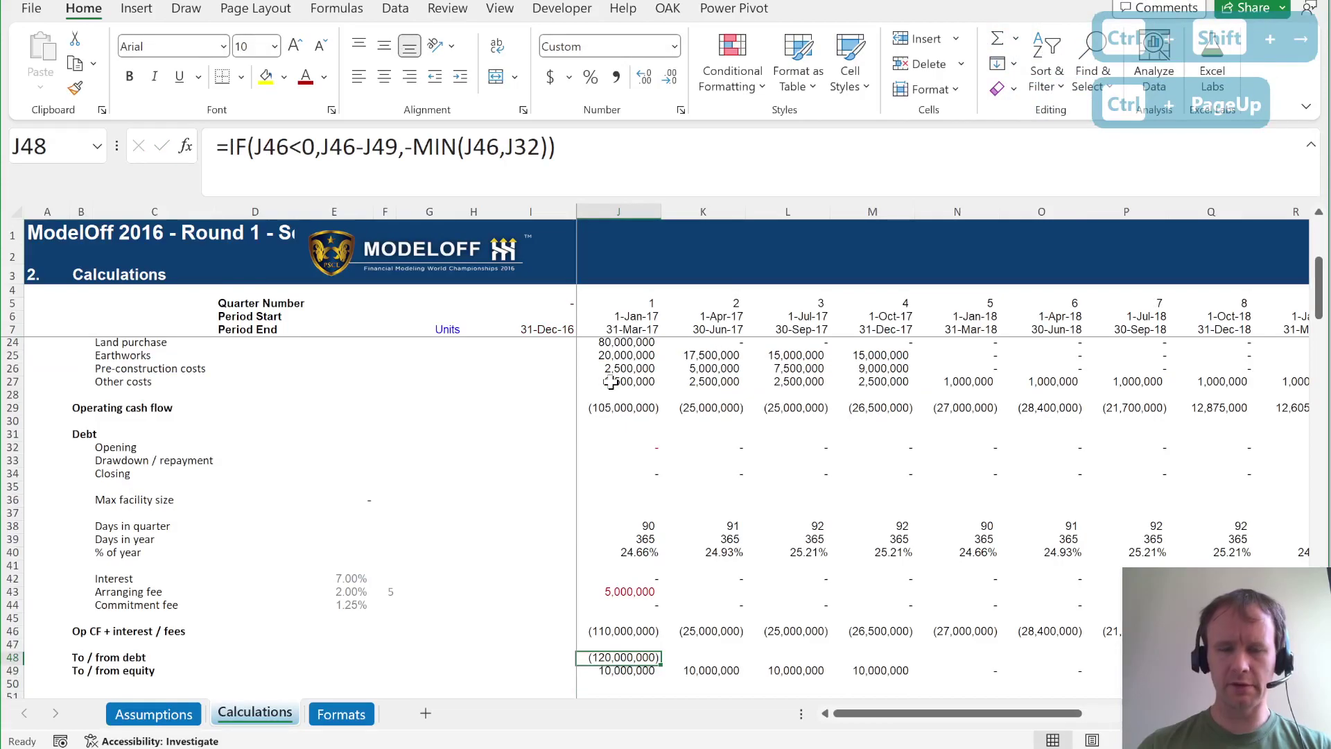
left_click(366, 153)
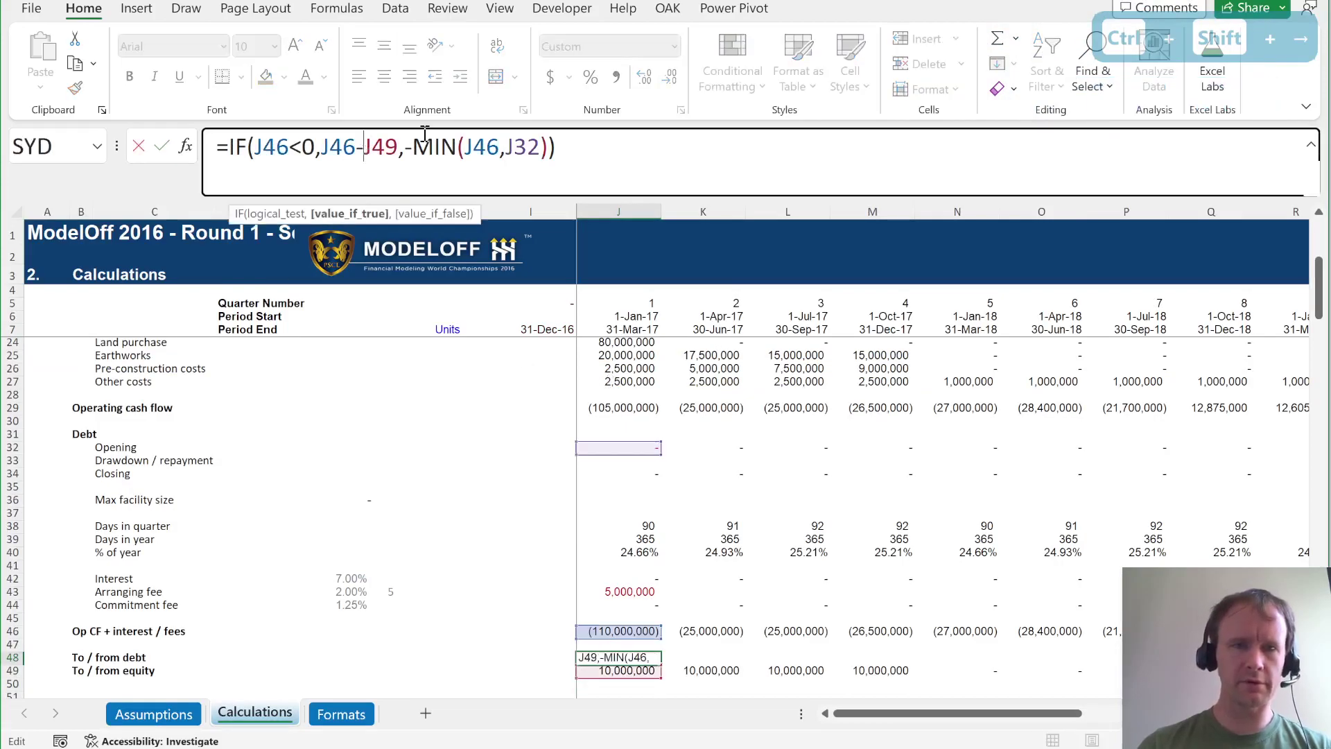
key("Escape")
key("Down")
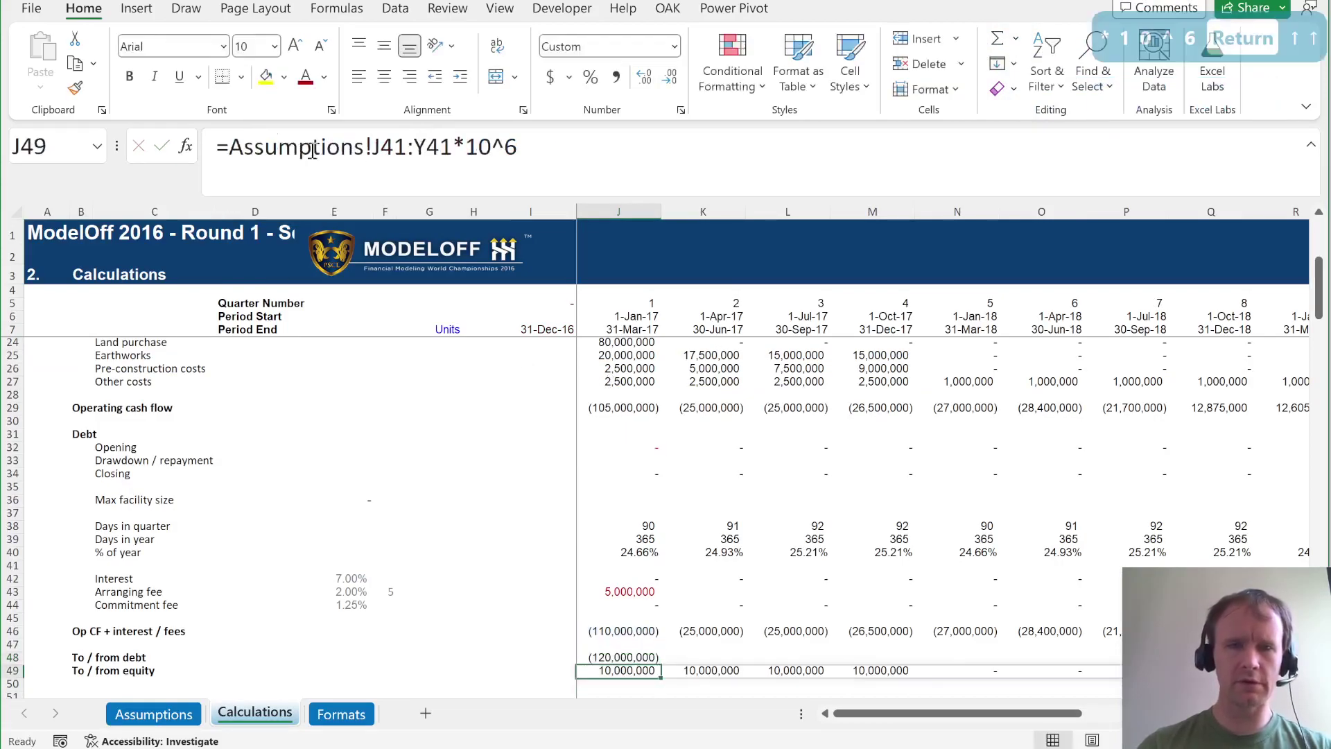
Negate the To / from equity formula in J49 so it reads =-Assumptions!J41:Y41*10^6.
left_click(233, 153)
key("Return")
key("Up")
key("Up")
key("Return")
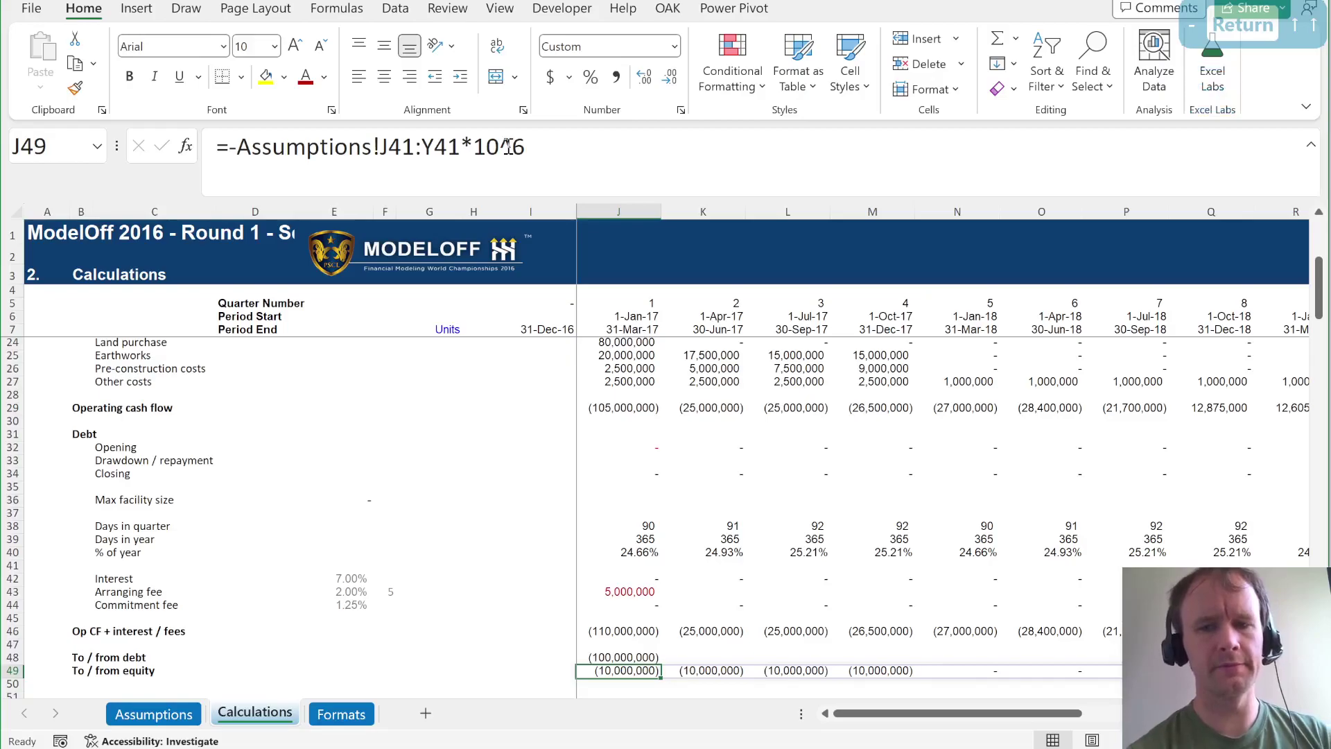
Fill the To / from debt formula from J48 across the remaining quarters of row 48.
key("Up")
key("ctrl+shift+Right")
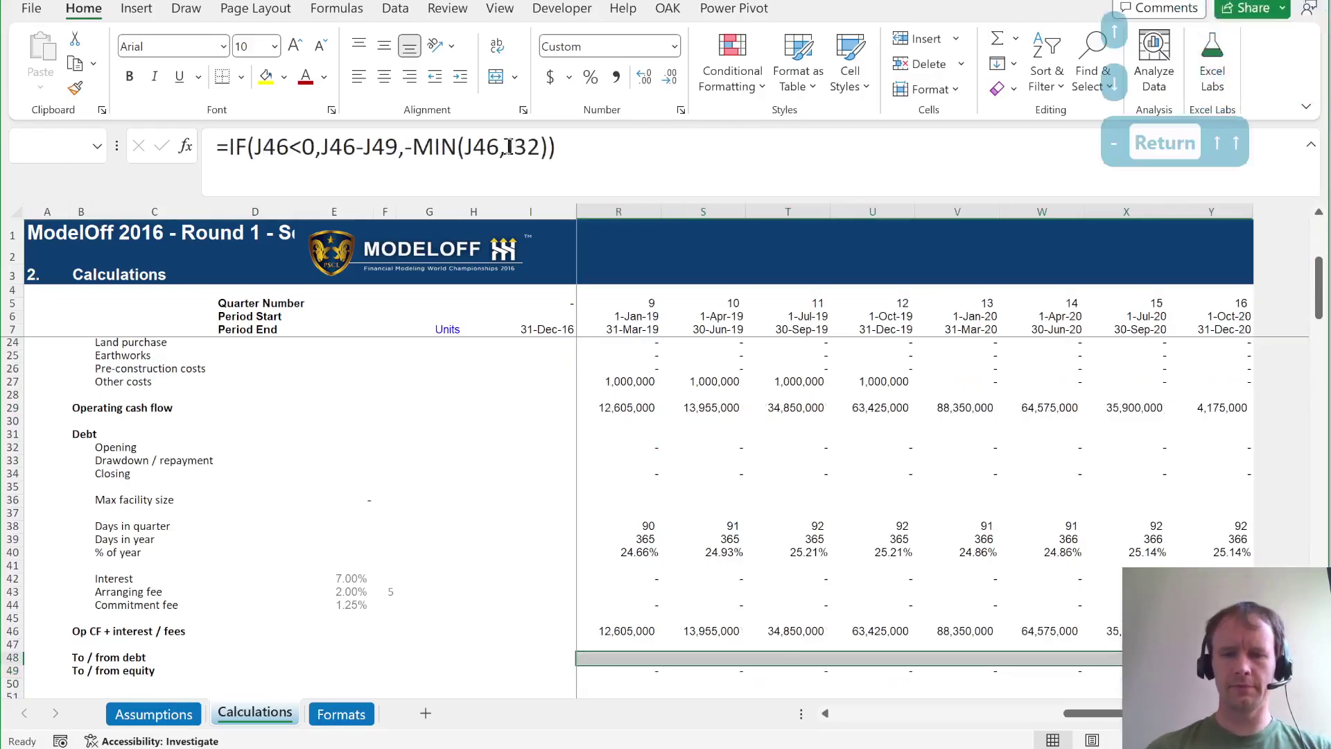
key("ctrl+r")
Check the To / from debt amounts across the quarters and return to the first-quarter Drawdown / repayment cell J33.
key("Right")
key("Right")
key("Right")
key("Right")
key("Right")
key("Right")
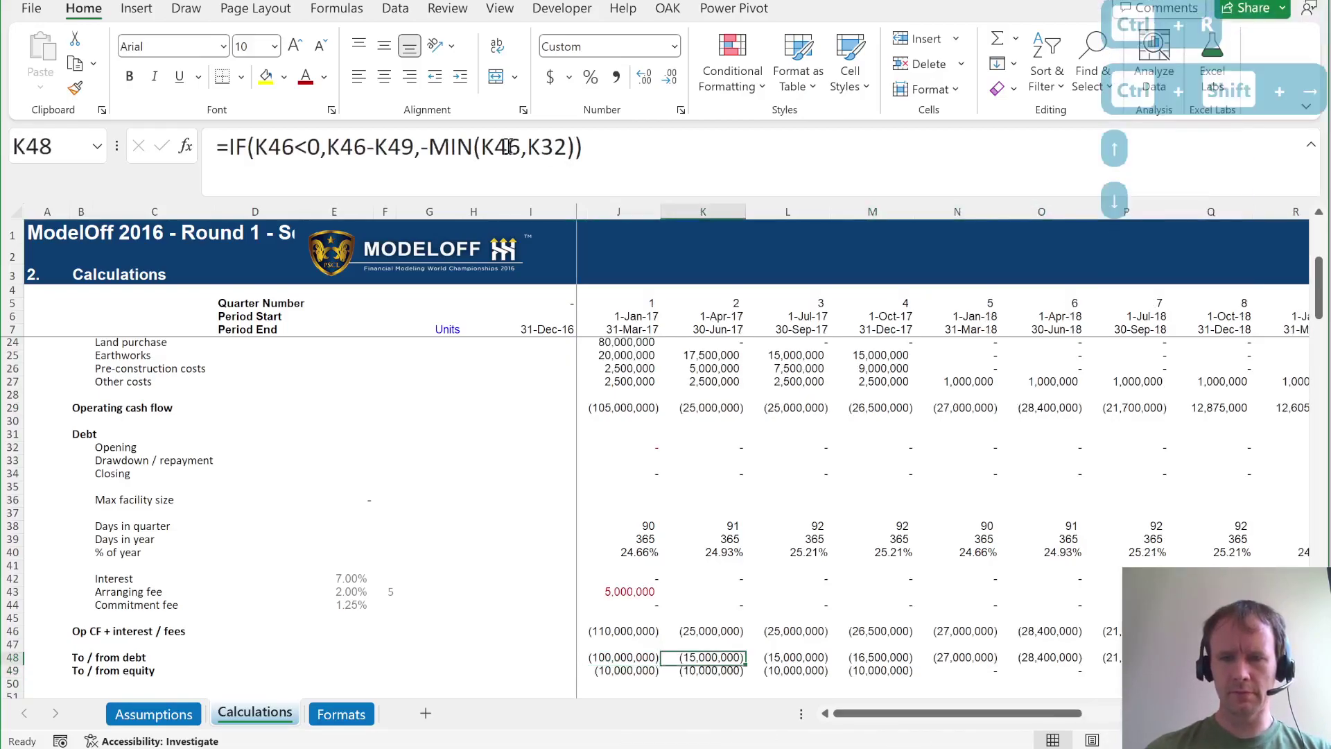
key("Right")
key("Right")
key("Right")
key("Right")
key("Right")
key("Right")
key("Right")
key("Right")
key("Left")
key("Left")
key("Left")
key("Left")
key("Left")
key("Left")
key("Left")
key("Left")
key("Left")
key("Left")
key("Left")
key("Left")
key("Left")
key("Left")
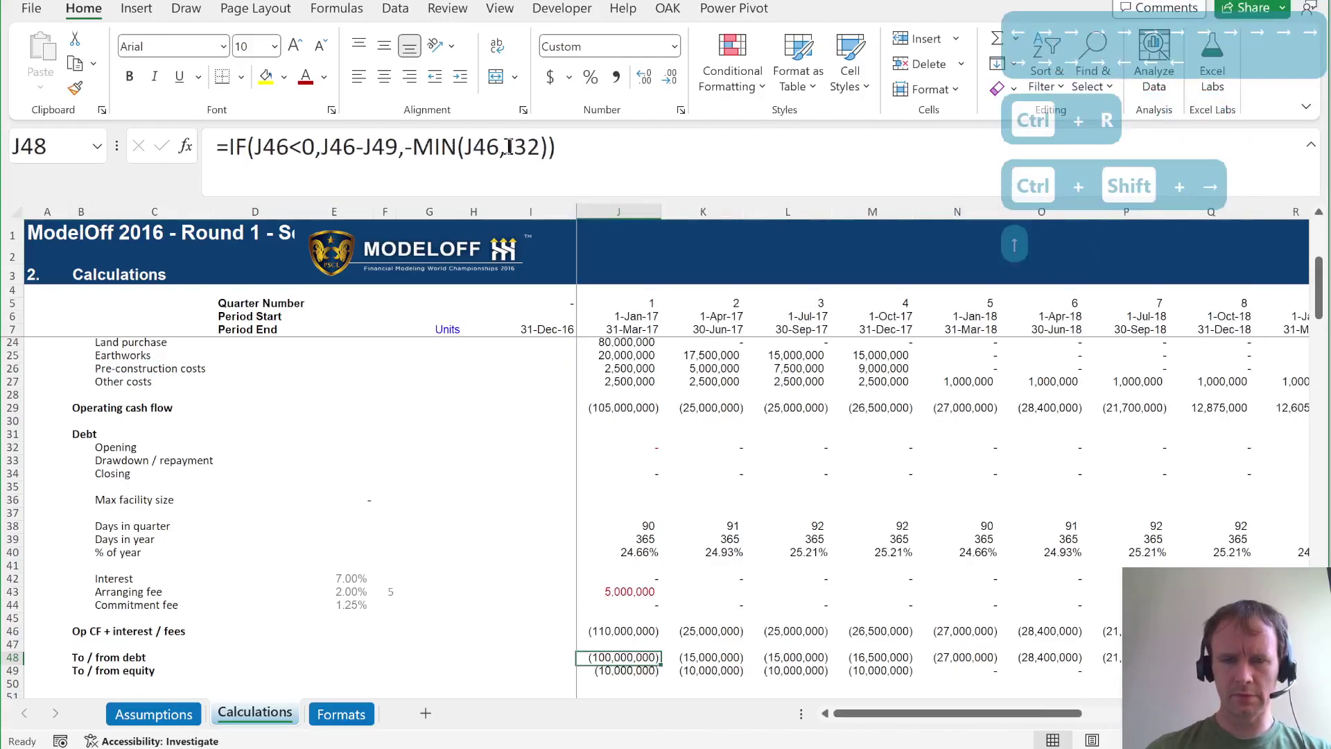
key("Left")
key("Up")
key("Up")
key("Right")
key("Up")
key("Up")
key("Up")
key("Up")
key("Up")
key("Up")
key("Up")
key("Up")
key("Up")
key("Up")
key("Up")
key("Up")
key("Up")
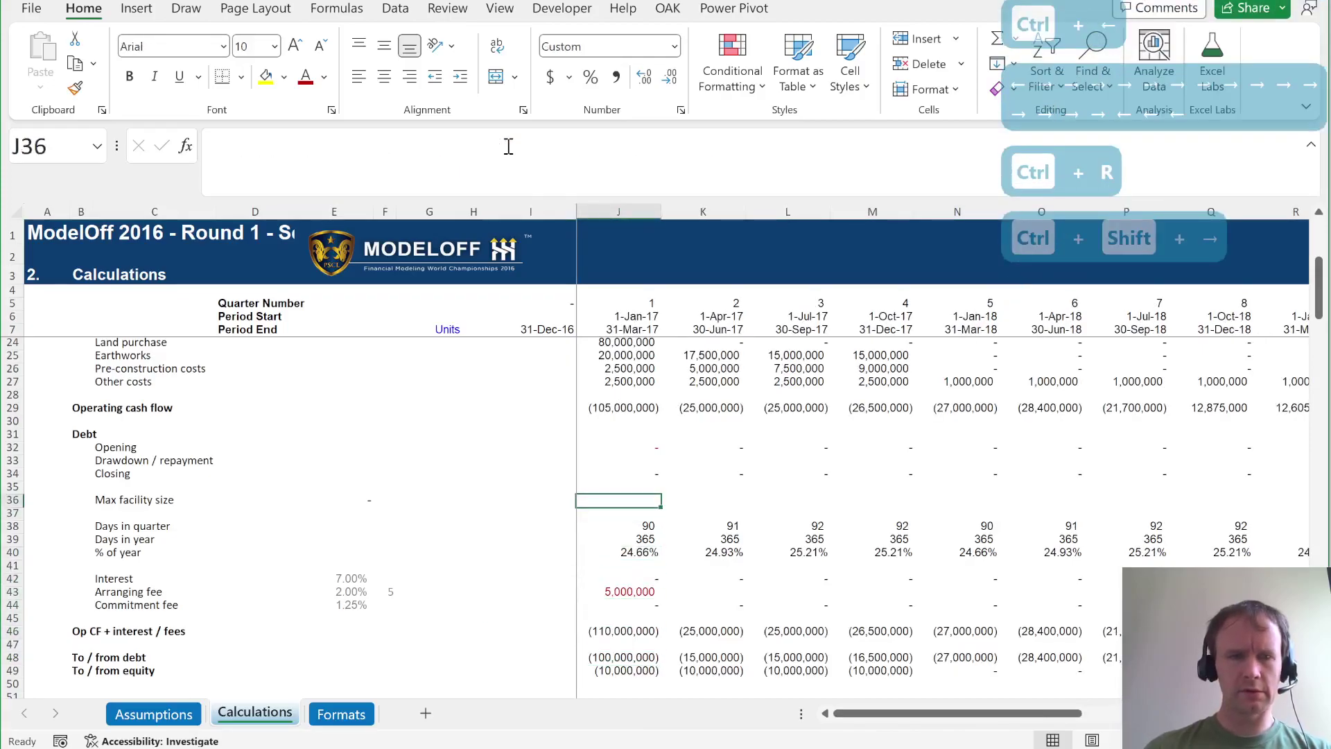
type("=")
key("Down")
key("Down")
key("Down")
key("Down")
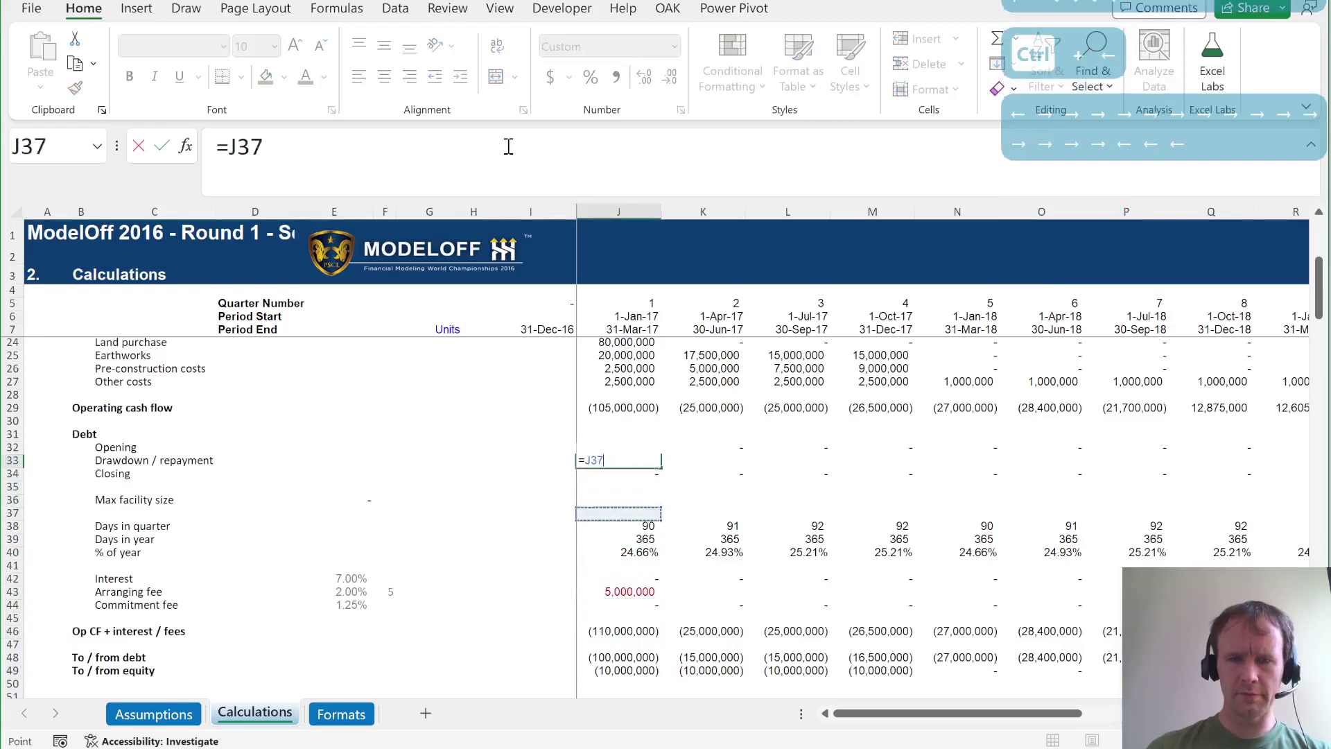
key("Escape")
Enter the Drawdown / repayment formula =-J48 in J33, reversing the sign of To / from debt.
type("-")
key("Down")
key("Down")
key("Down")
key("Down")
key("Down")
key("Down")
key("Down")
key("Down")
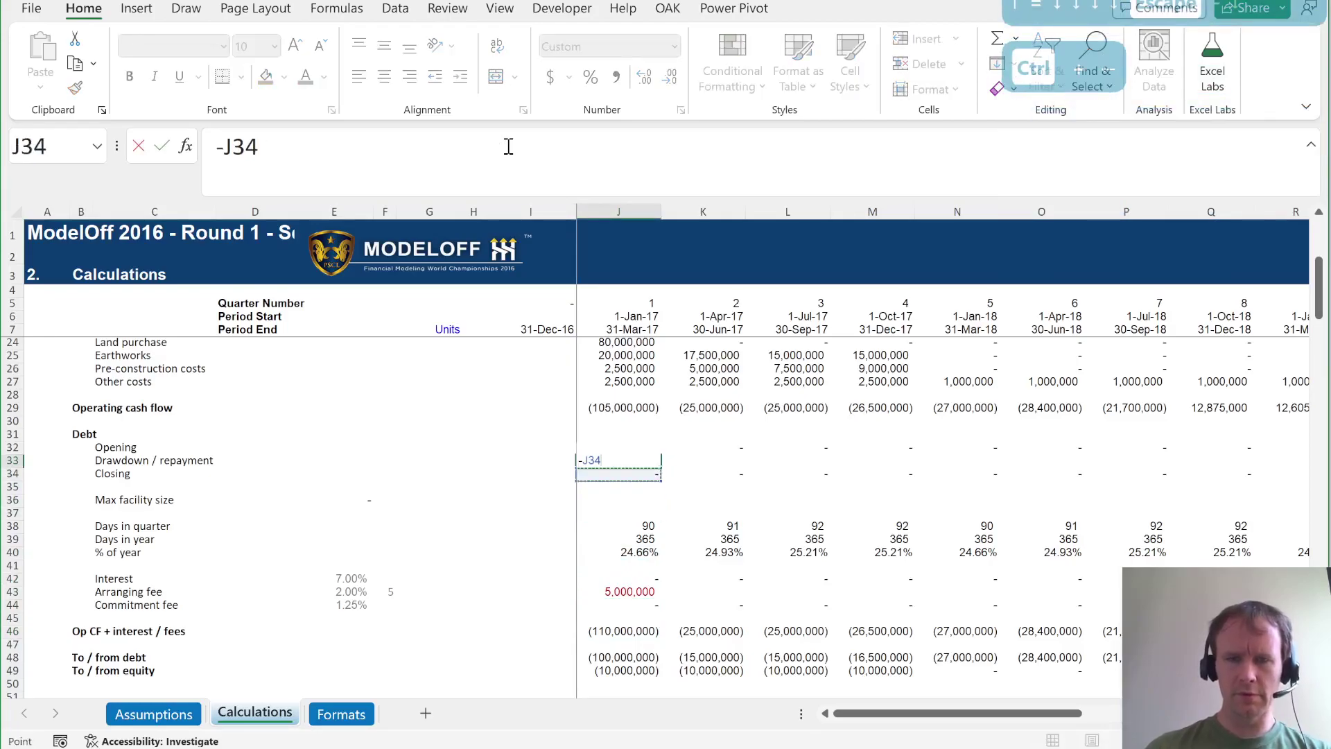
key("Down")
key("Down")
key("Down")
key("Down")
key("Down")
key("Down")
key("Down")
key("Down")
key("Up")
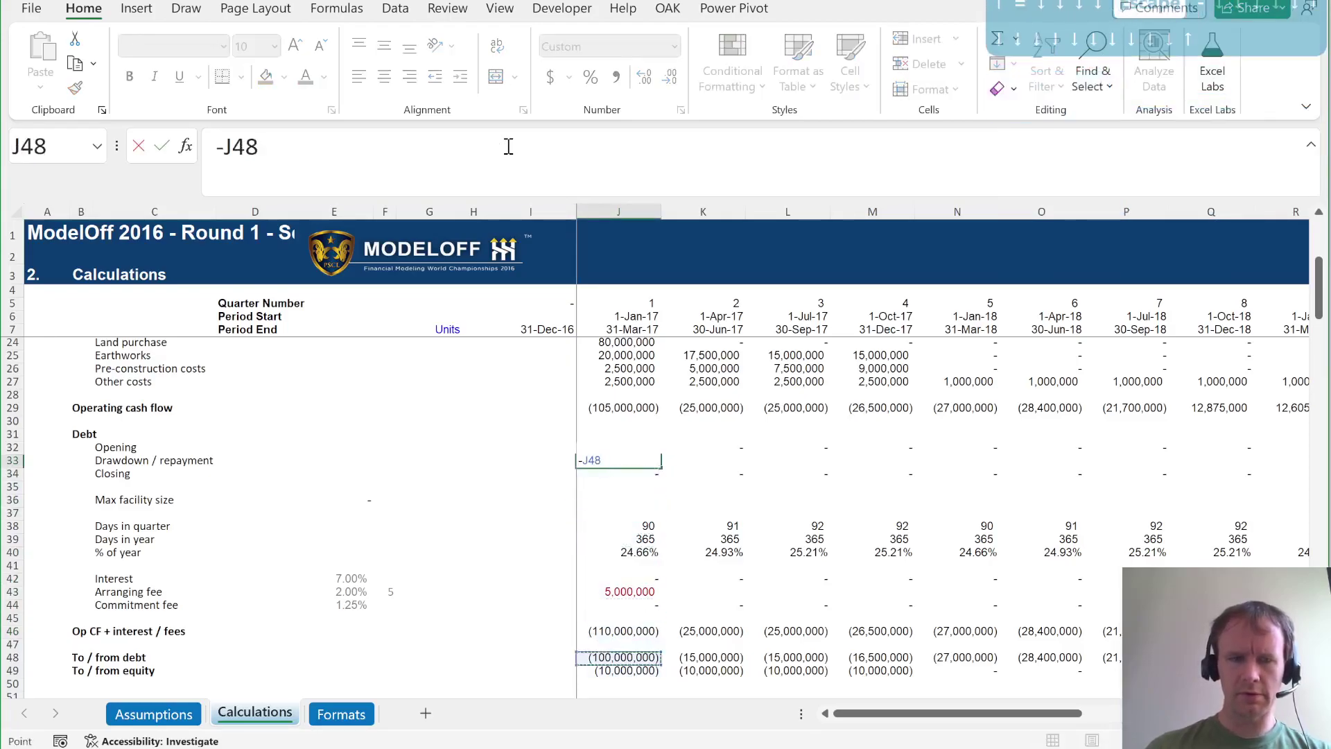
key("Return")
key("Up")
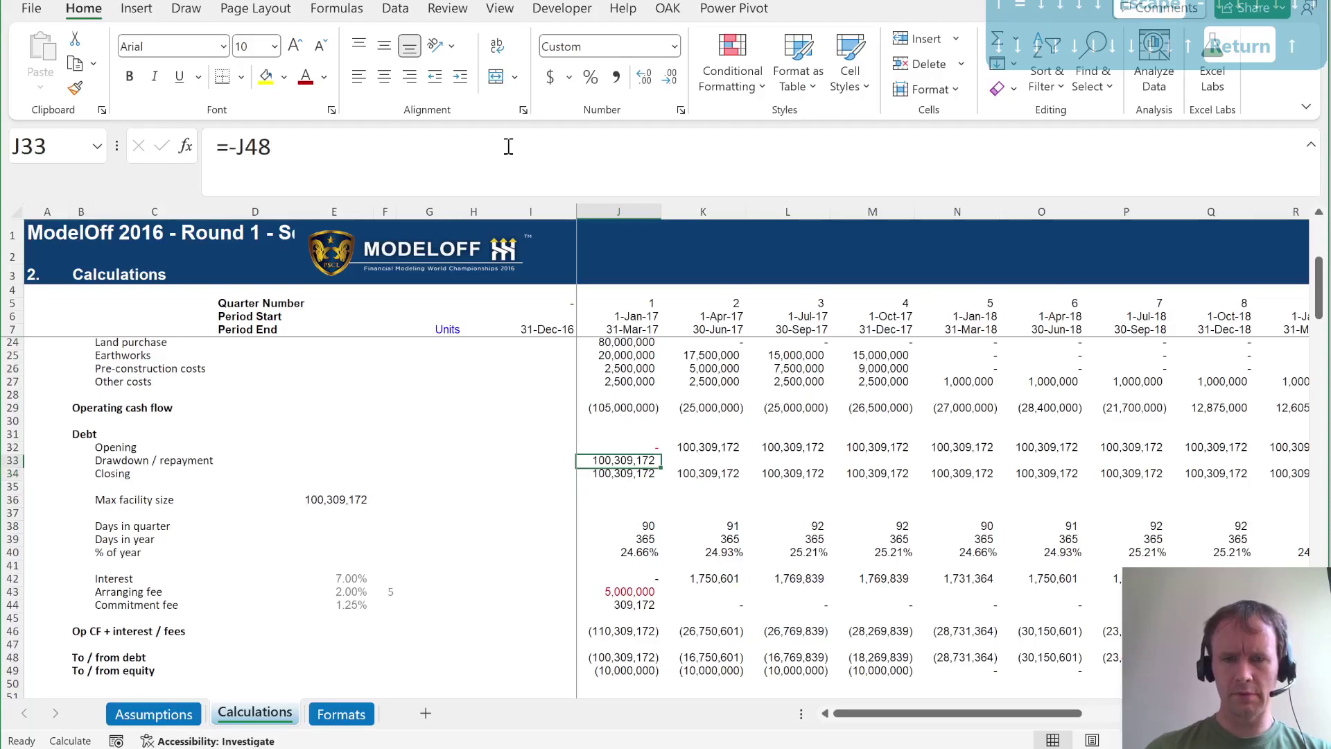
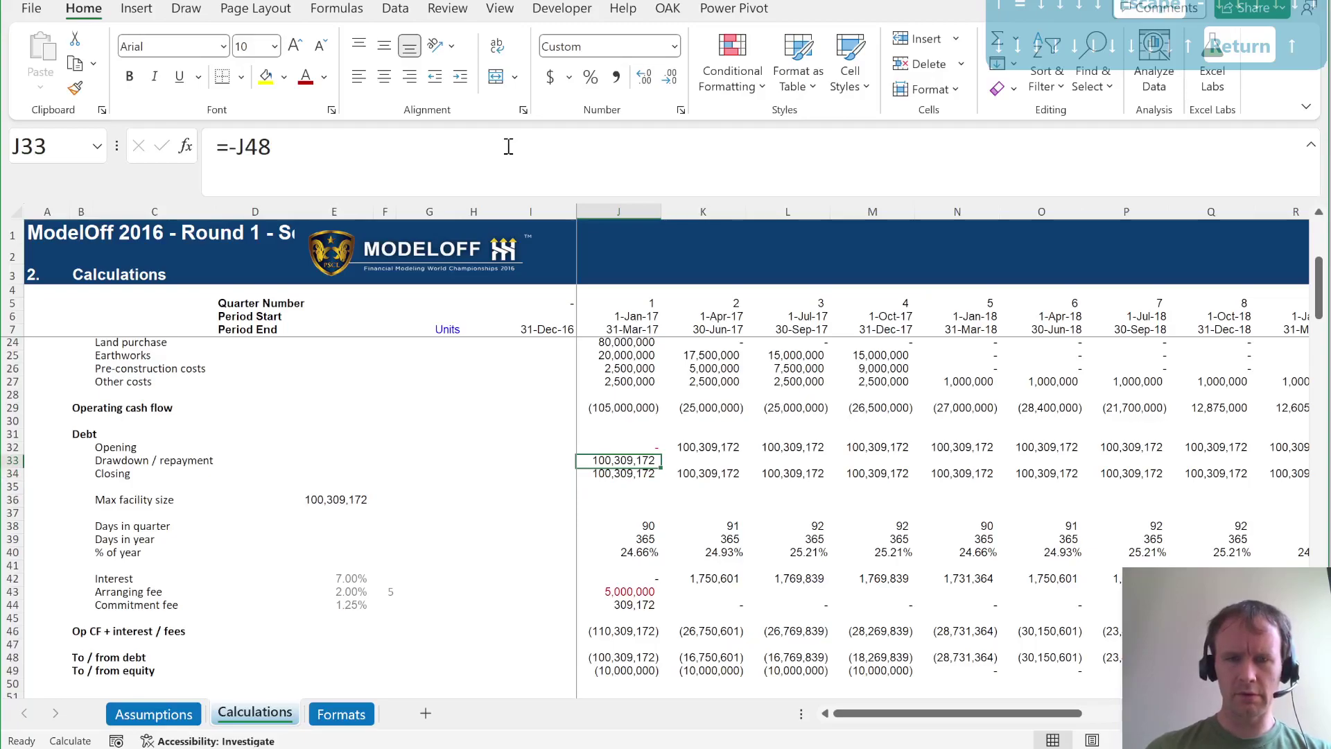
Fill the Drawdown / repayment formula from J33 across the remaining quarters of row 33.
key("ctrl+shift+Right")
key("ctrl+r")
key("ctrl+shift+Left")
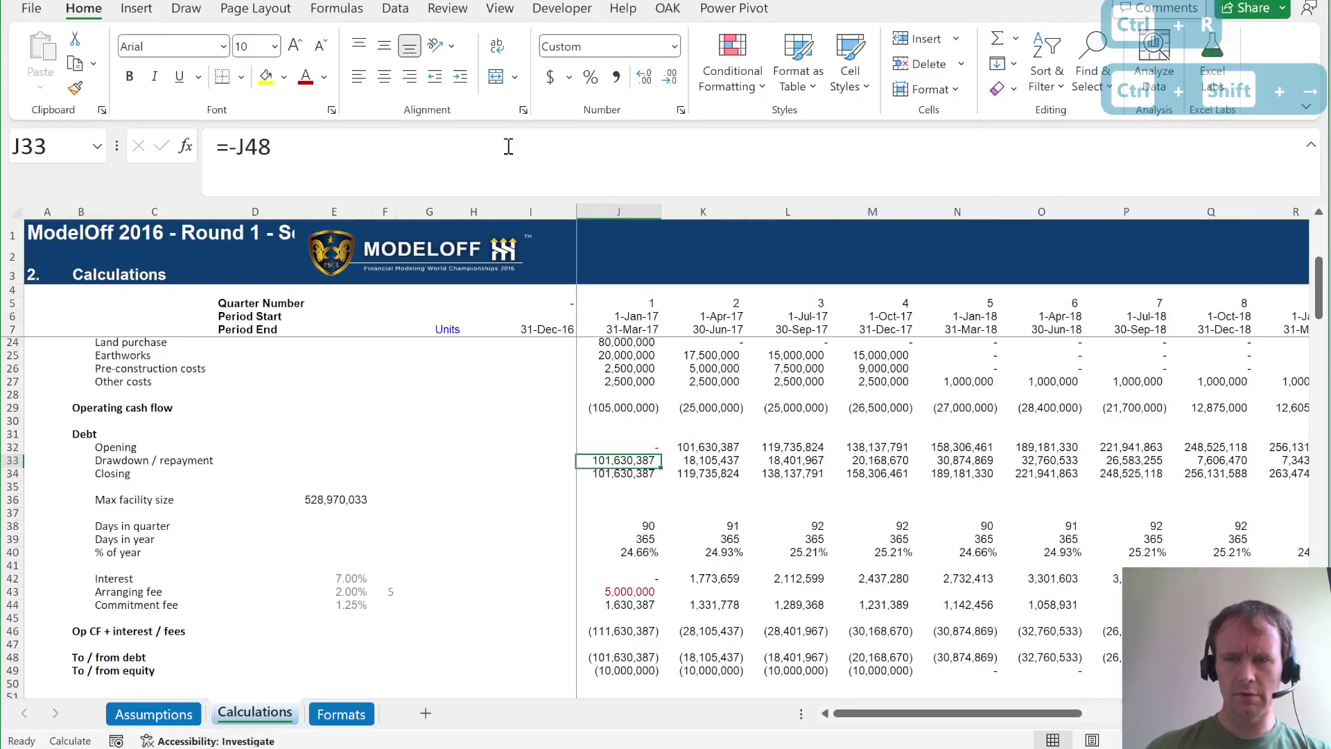
Examine the Closing debt balances in row 34 from the first quarter through the last.
key("Down")
key("Right")
key("Right")
key("Right")
key("Right")
key("Right")
key("Right")
key("Right")
key("Right")
key("Right")
key("Right")
key("Right")
key("Right")
key("Right")
key("Right")
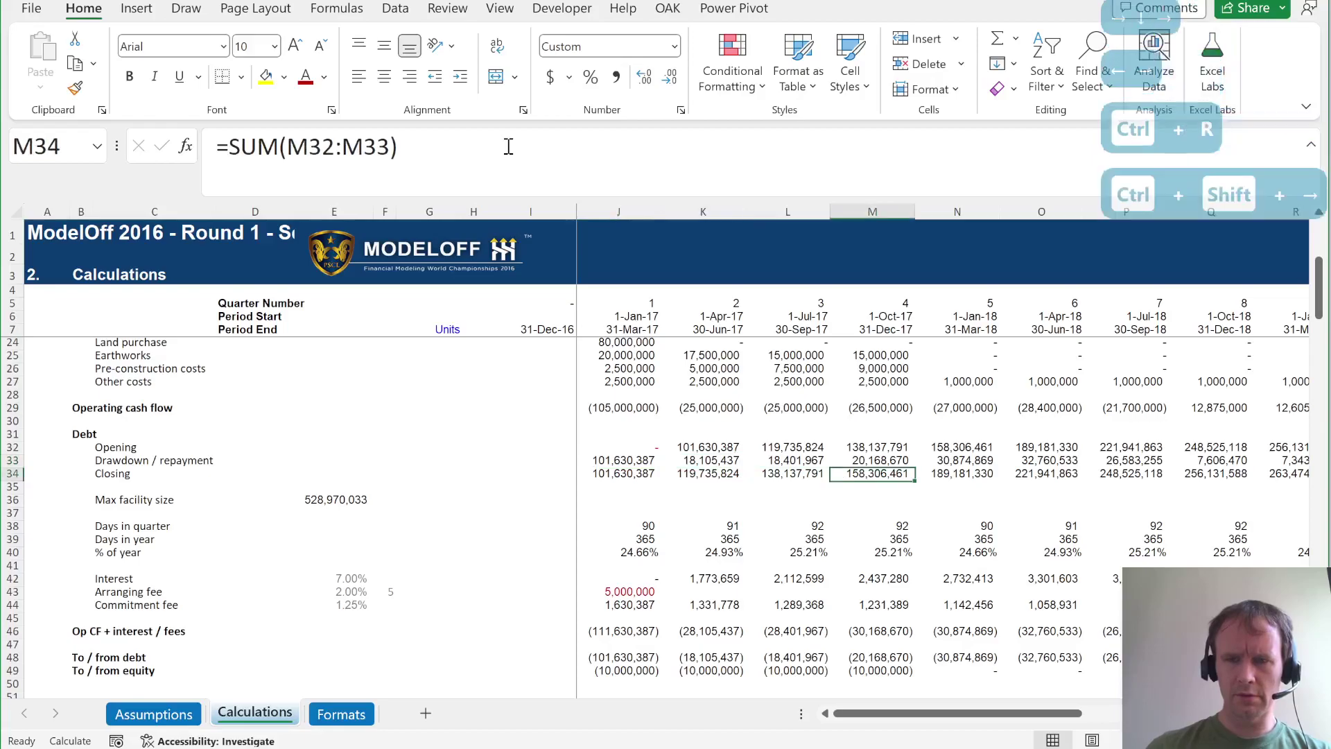
key("ctrl+r")
key("Right")
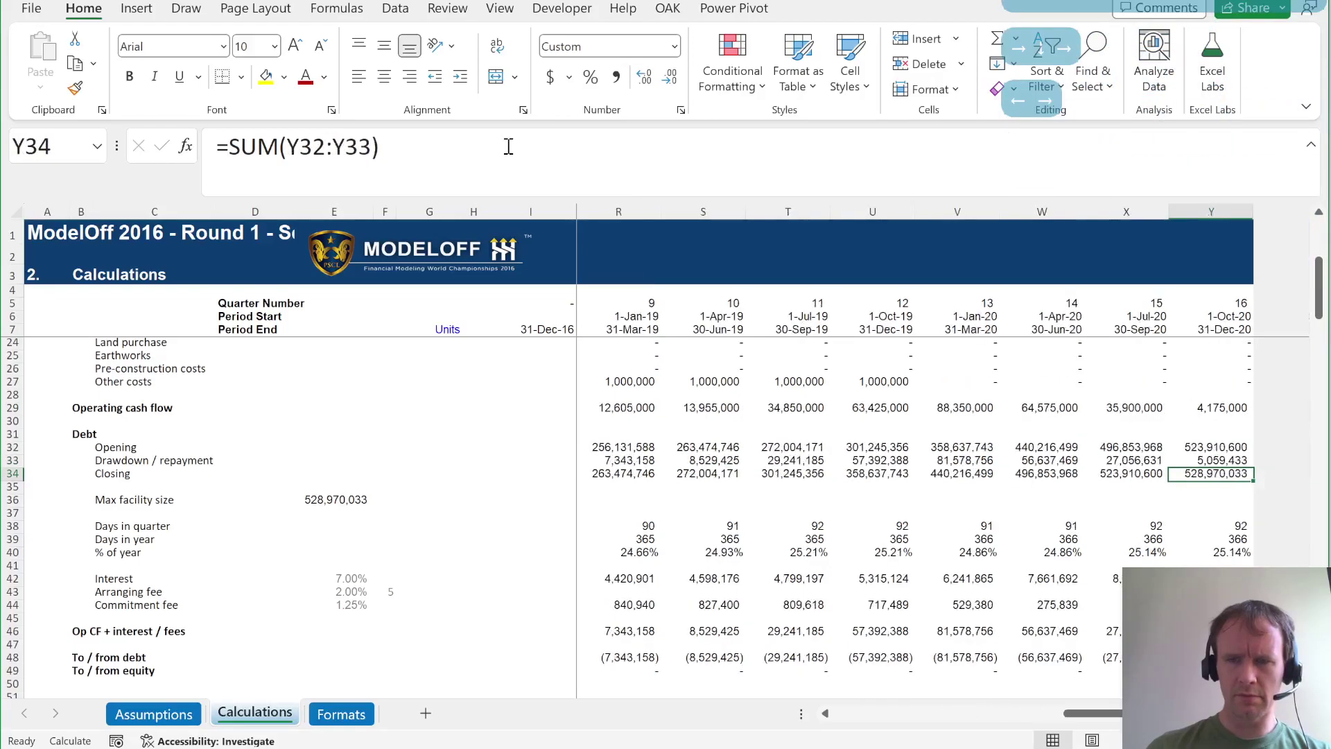
Examine the later quarters' Op CF + interest / fees and To / from debt rows, comparing them with the first quarters.
key("Left")
key("Left")
key("Down")
key("Down")
key("Down")
key("Down")
key("Down")
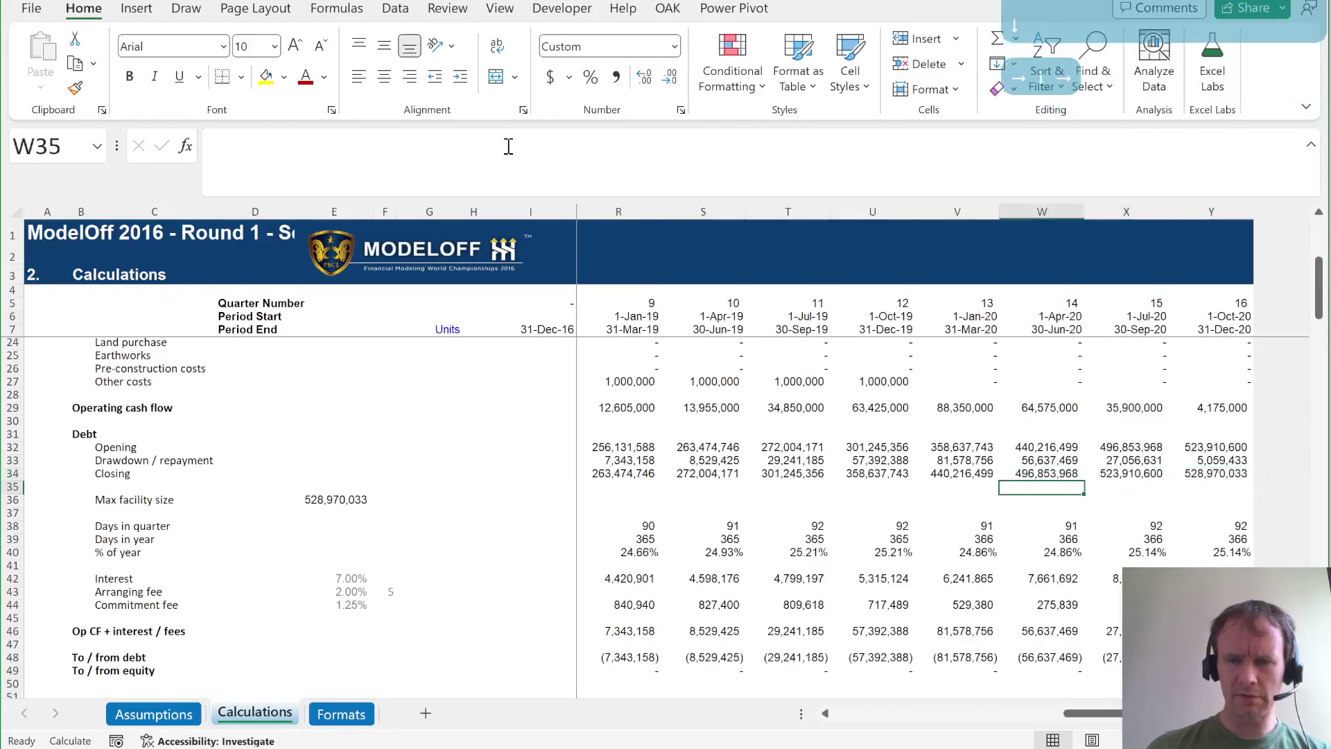
key("Down")
key("Down")
key("Down")
key("Down")
key("Down")
key("Down")
key("Down")
key("Down")
key("Down")
key("Down")
key("Down")
key("Down")
key("Down")
key("Down")
key("Down")
key("Down")
key("Down")
key("Down")
key("Down")
key("Down")
key("Down")
key("ctrl+Up")
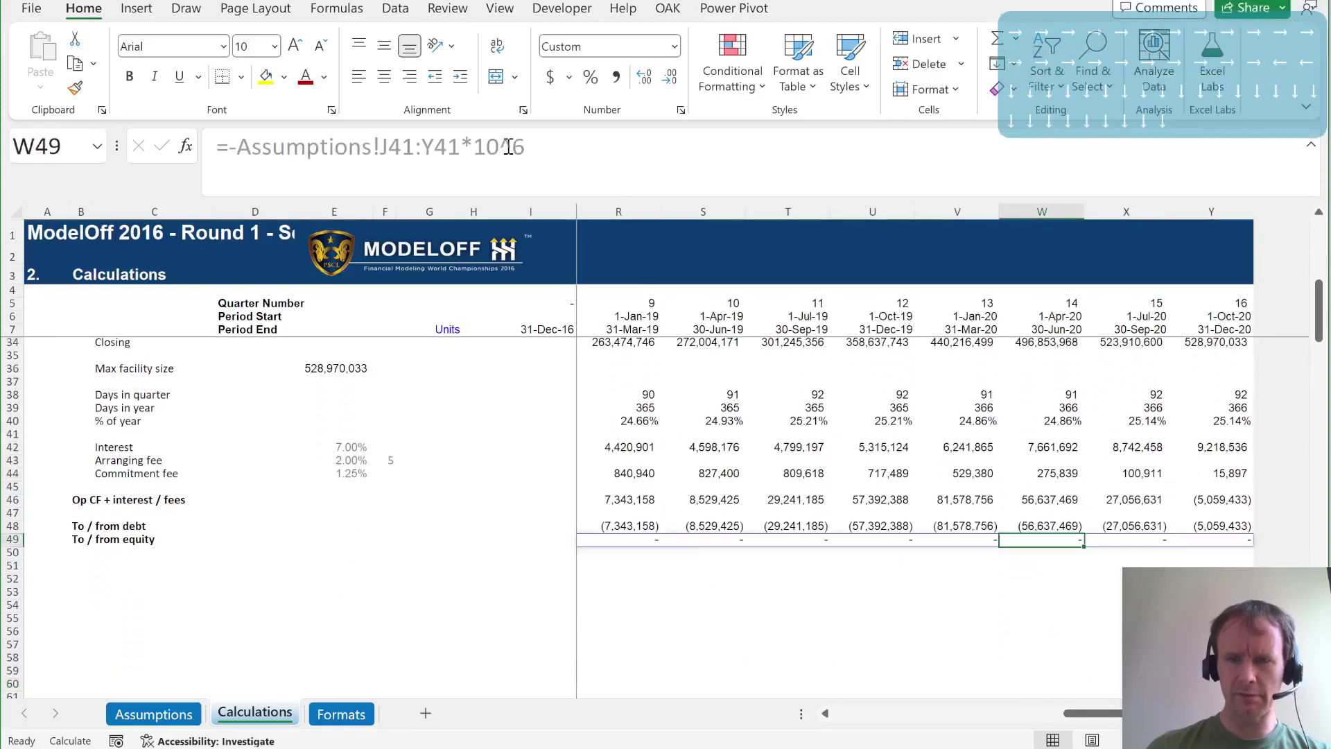
key("Up")
key("Right")
key("Right")
key("ctrl+shift+Left")
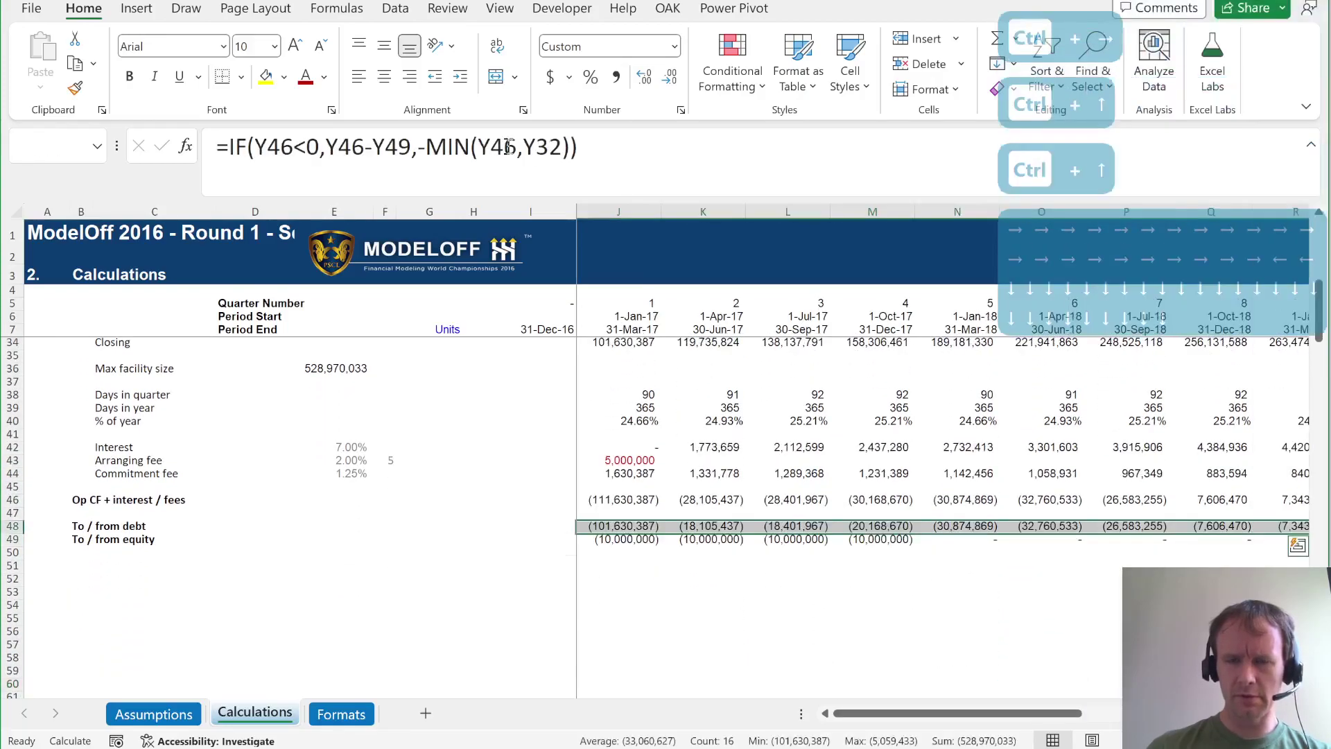
key("ctrl+Right")
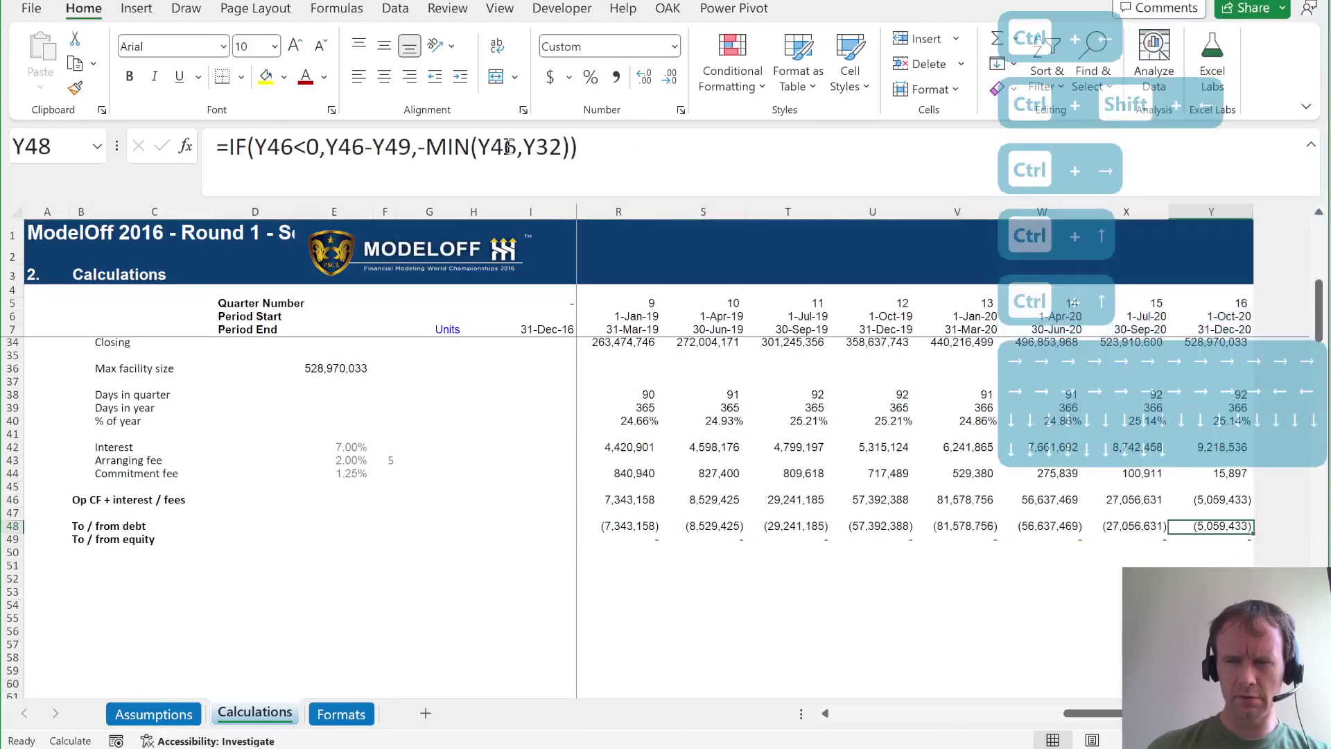
key("ctrl+Left")
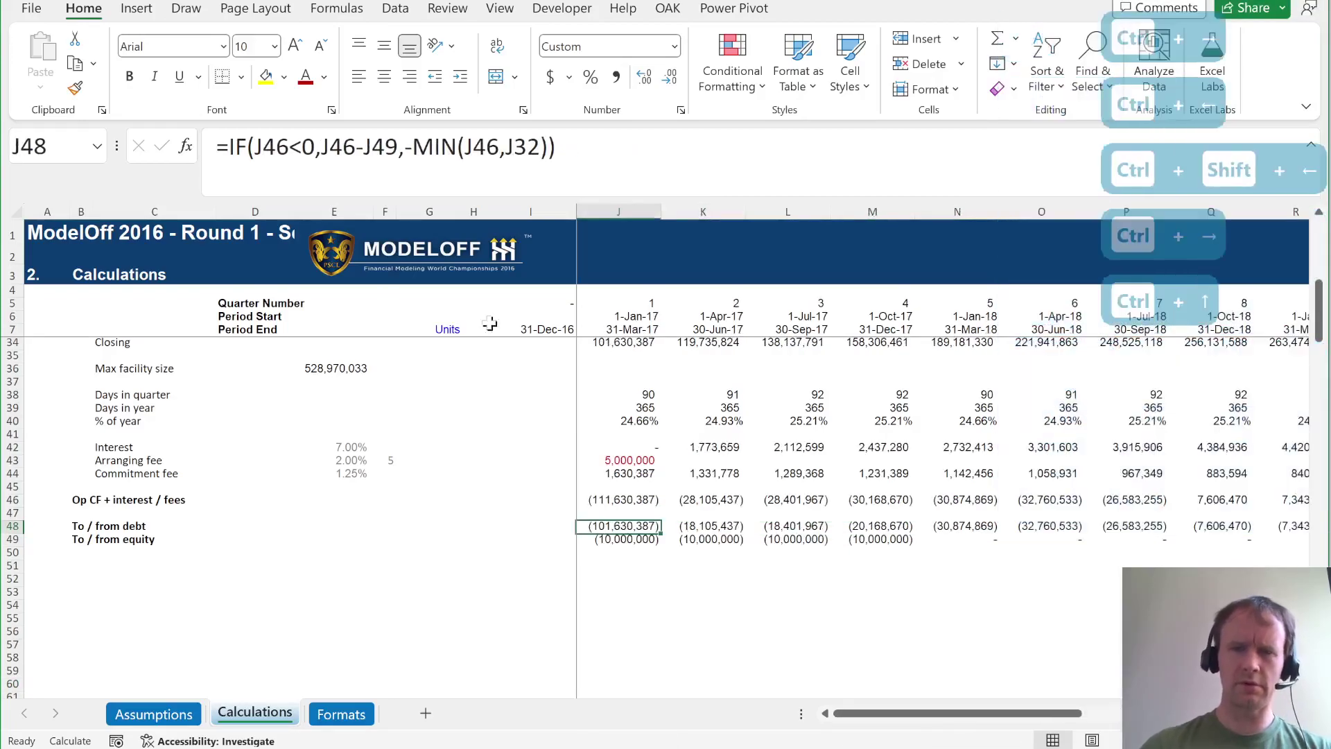
Trace Operating cash flow in row 29 across the quarters to find where it turns positive.
scroll(653, 477, "up", 5)
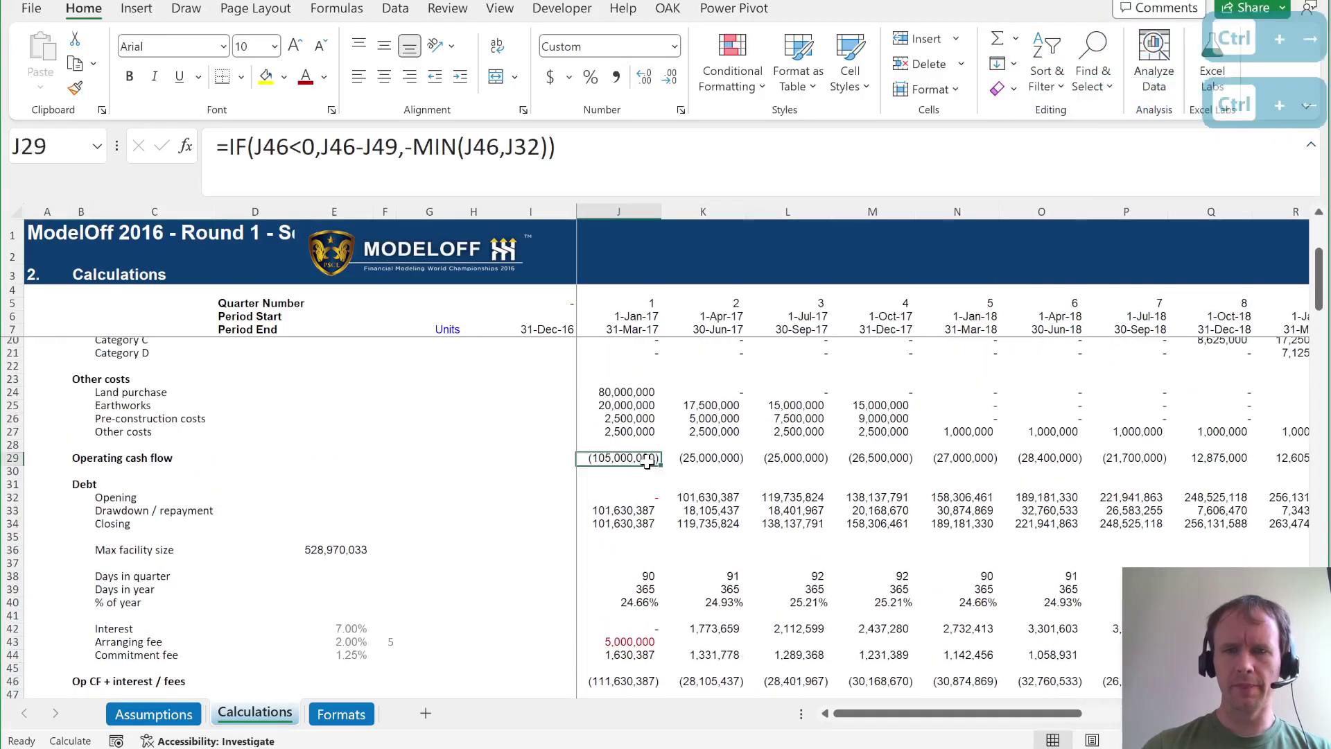
left_click(647, 460)
key("Right")
key("Right")
key("Right")
key("Right")
key("Right")
key("Right")
key("Right")
key("Right")
key("Right")
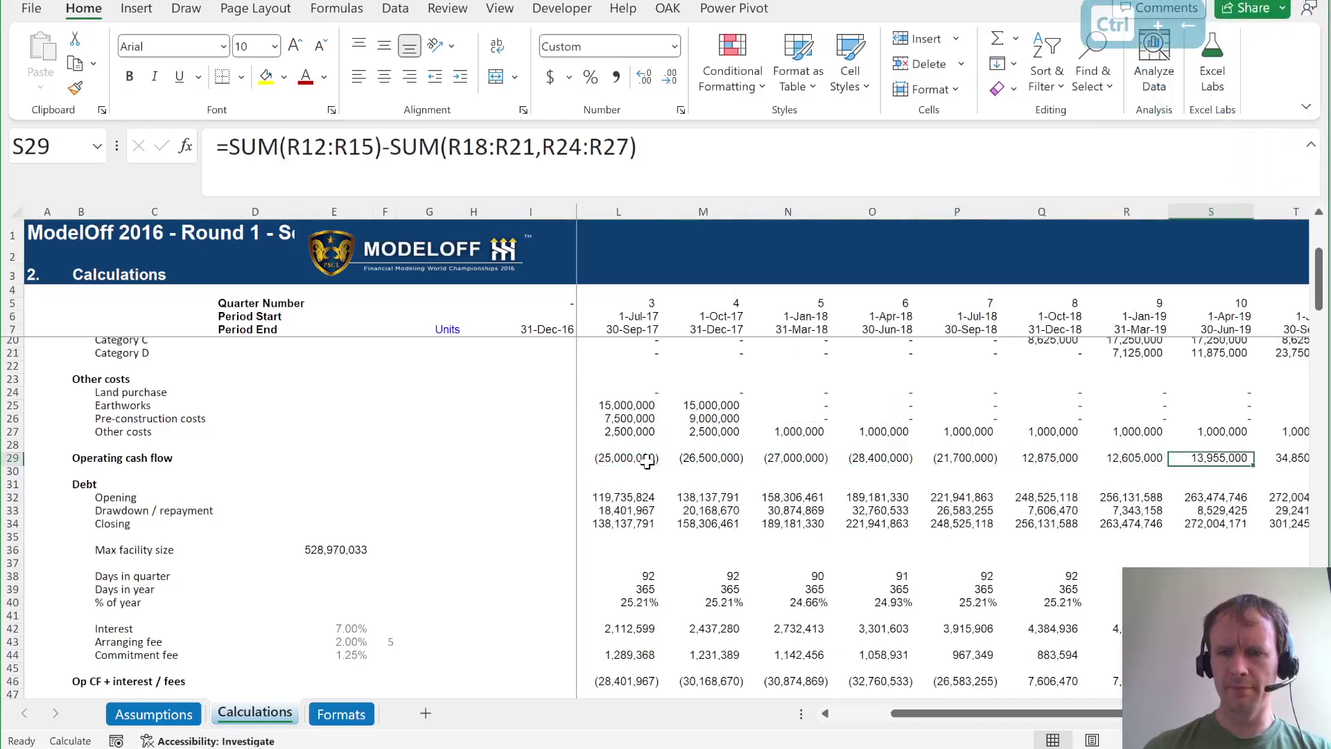
key("Left")
key("Left")
key("Left")
key("Right")
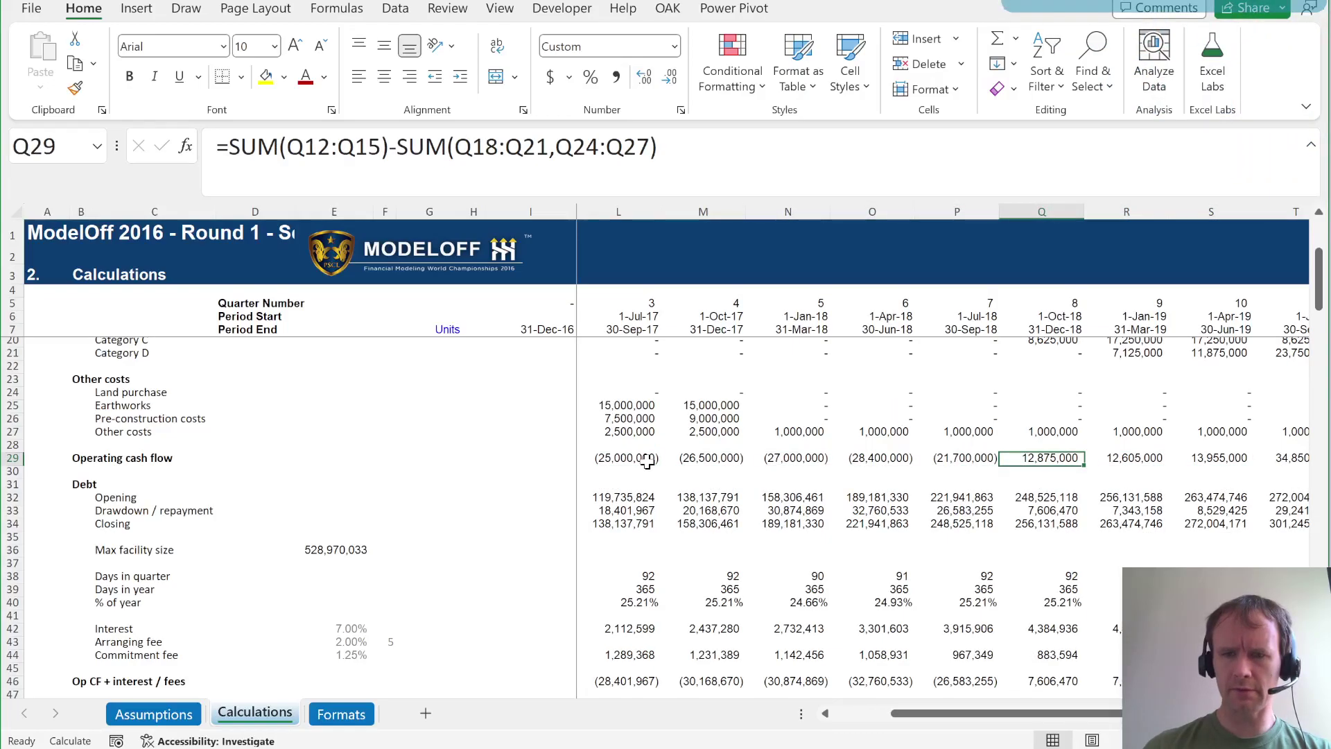
Inspect the To / from debt formula of quarter 8 in Q48 and its referenced cells, leaving it unedited, and return to J48.
scroll(960, 556, "down", 3)
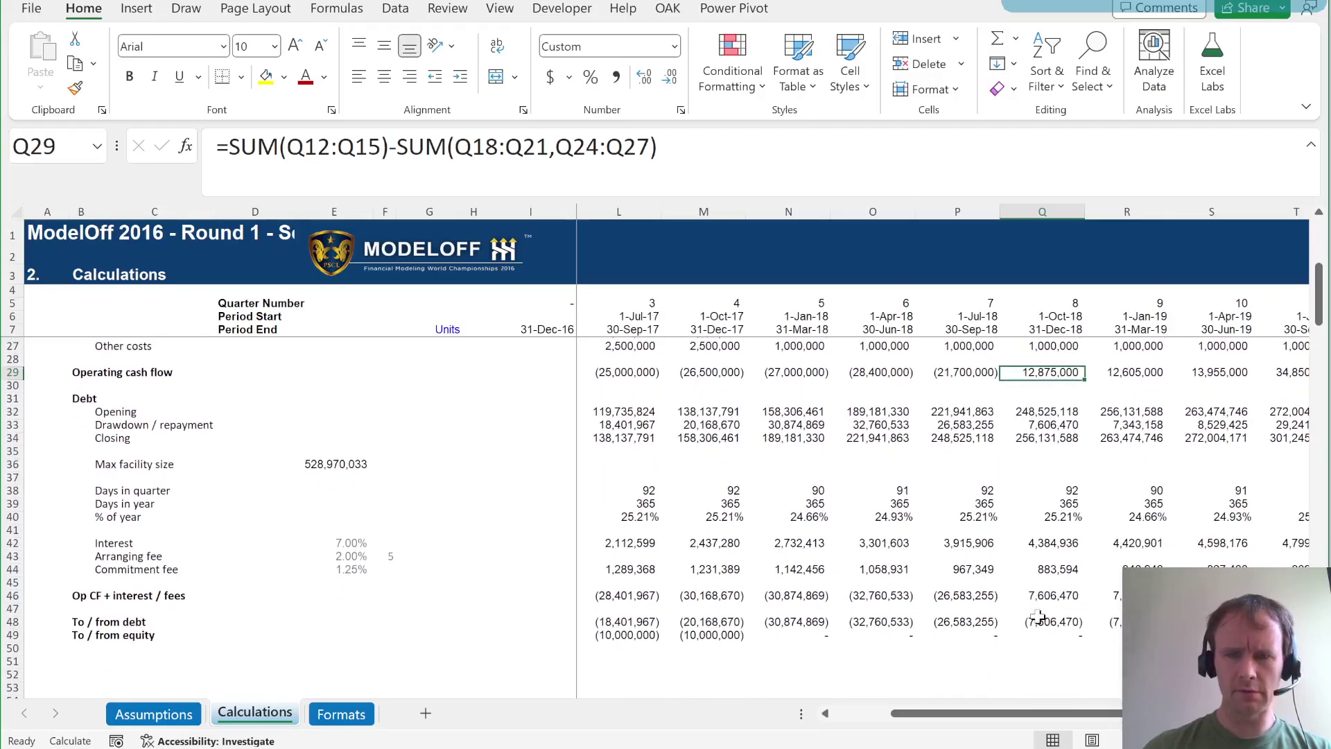
left_click(1038, 619)
double_click(1038, 619)
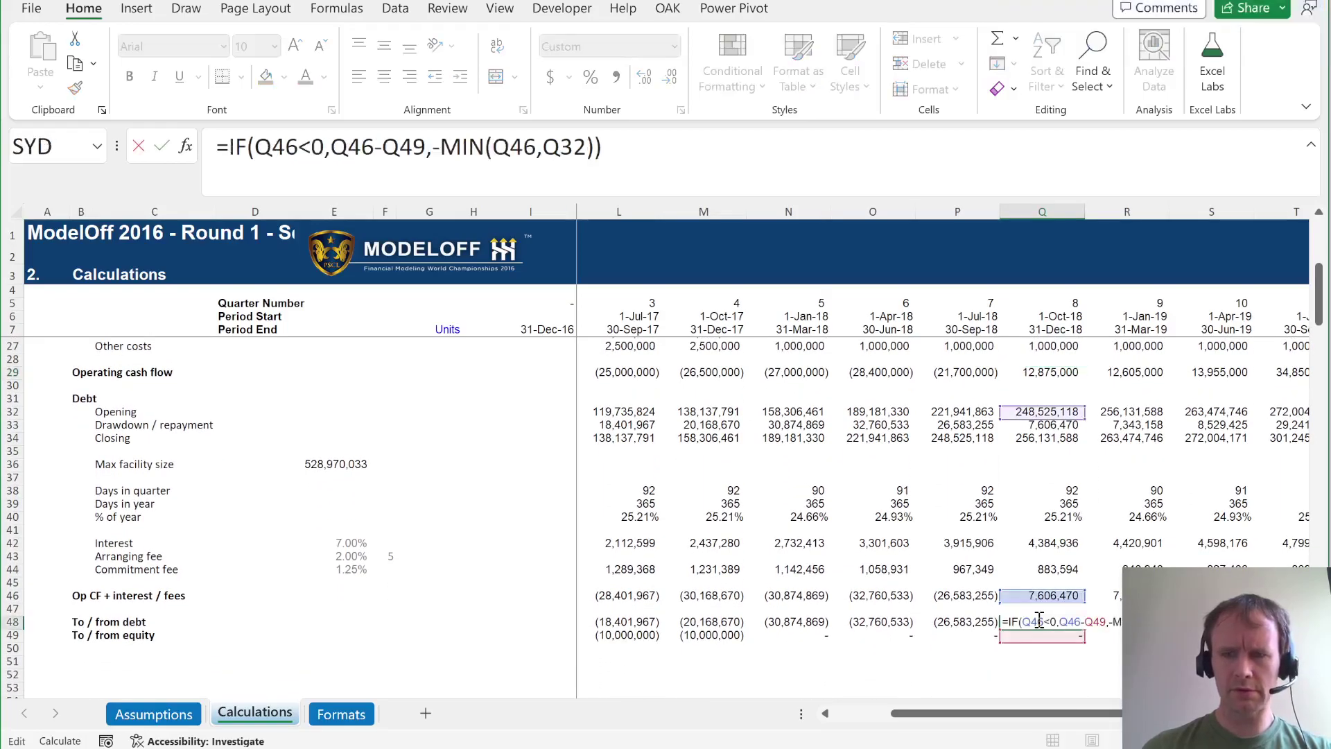
key("Escape")
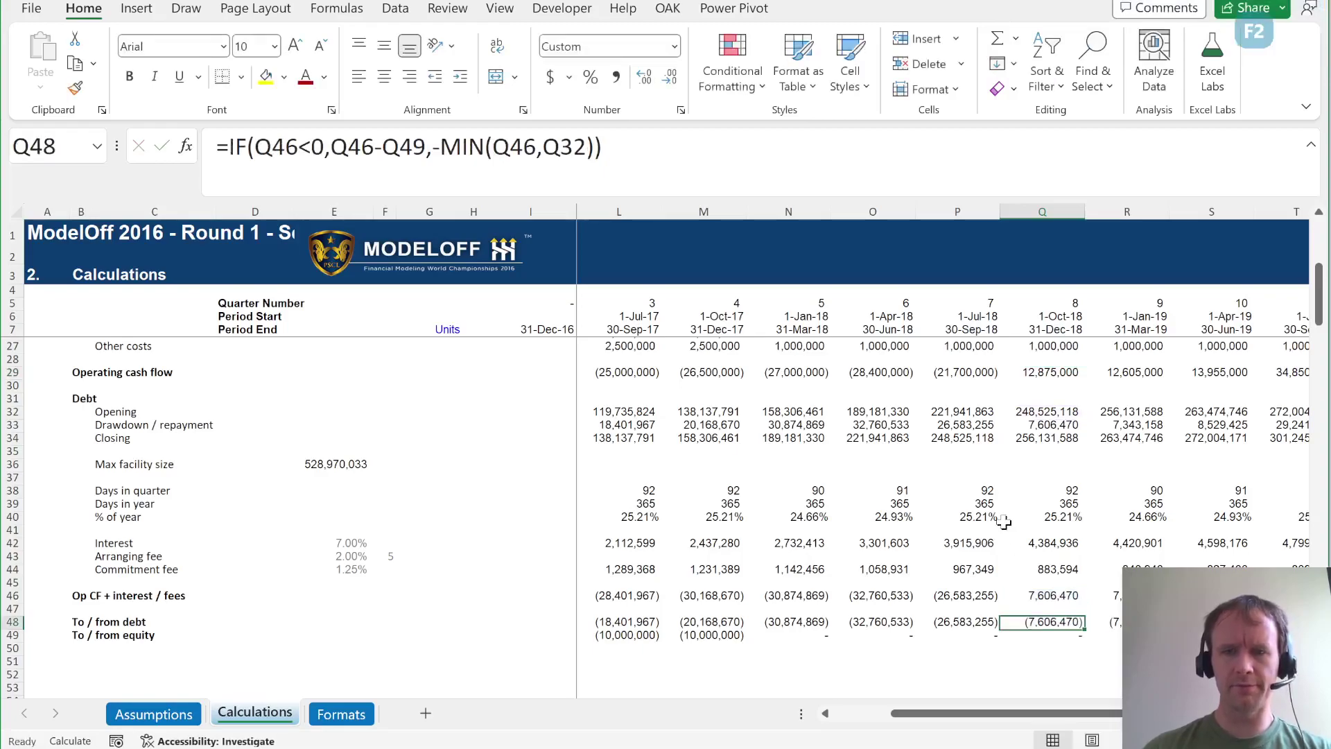
key("Escape")
key("ctrl+Left")
key("ctrl+Left")
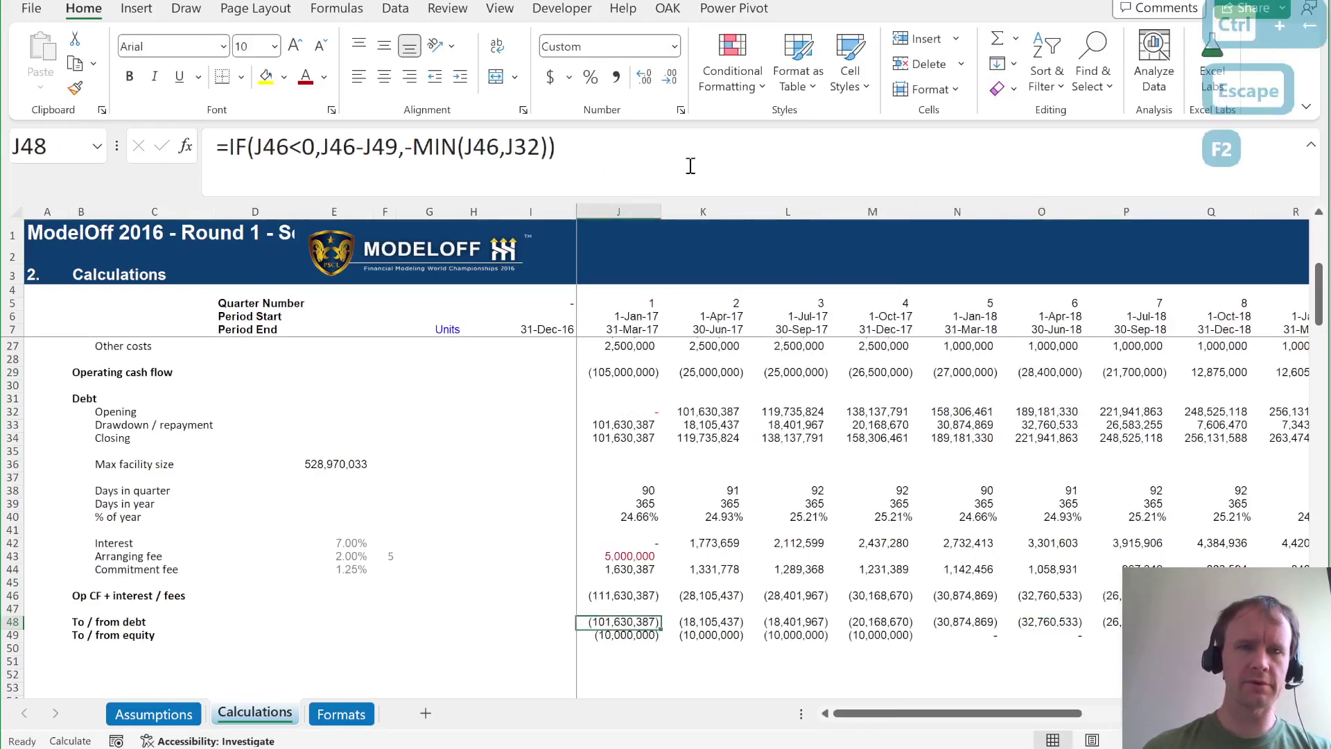
Remove the minus before MIN in J48 to give =IF(J46<0,J46-J49,MIN(J46,J32)), and fill it across row 48.
left_click(414, 146)
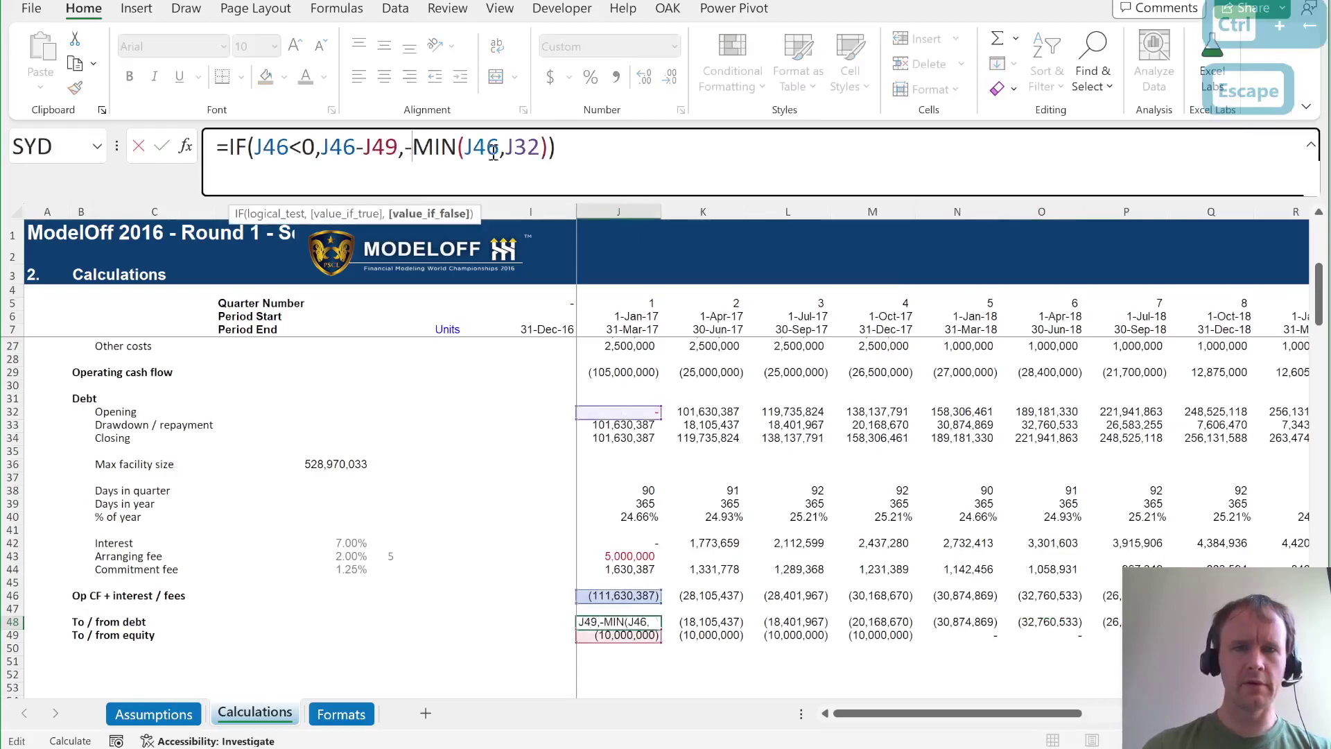
key("BackSpace")
key("Return")
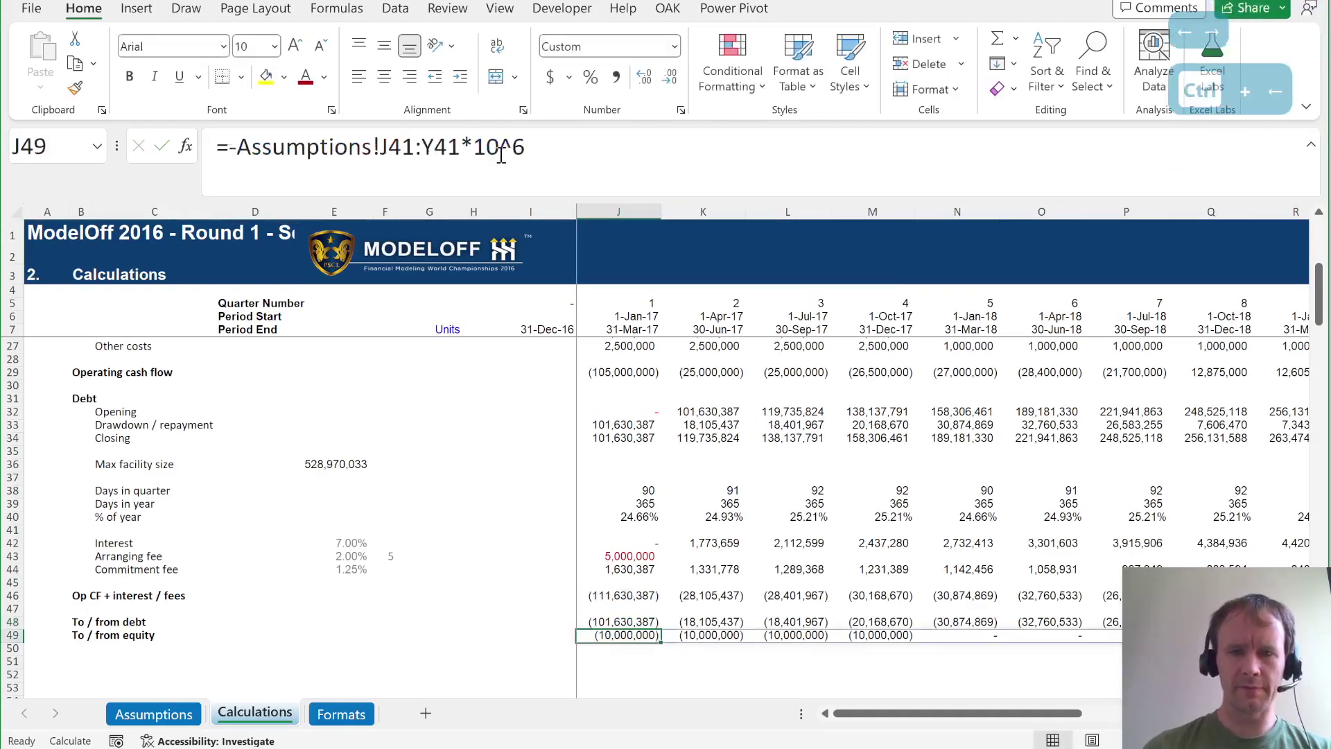
key("Up")
key("ctrl+shift+Right")
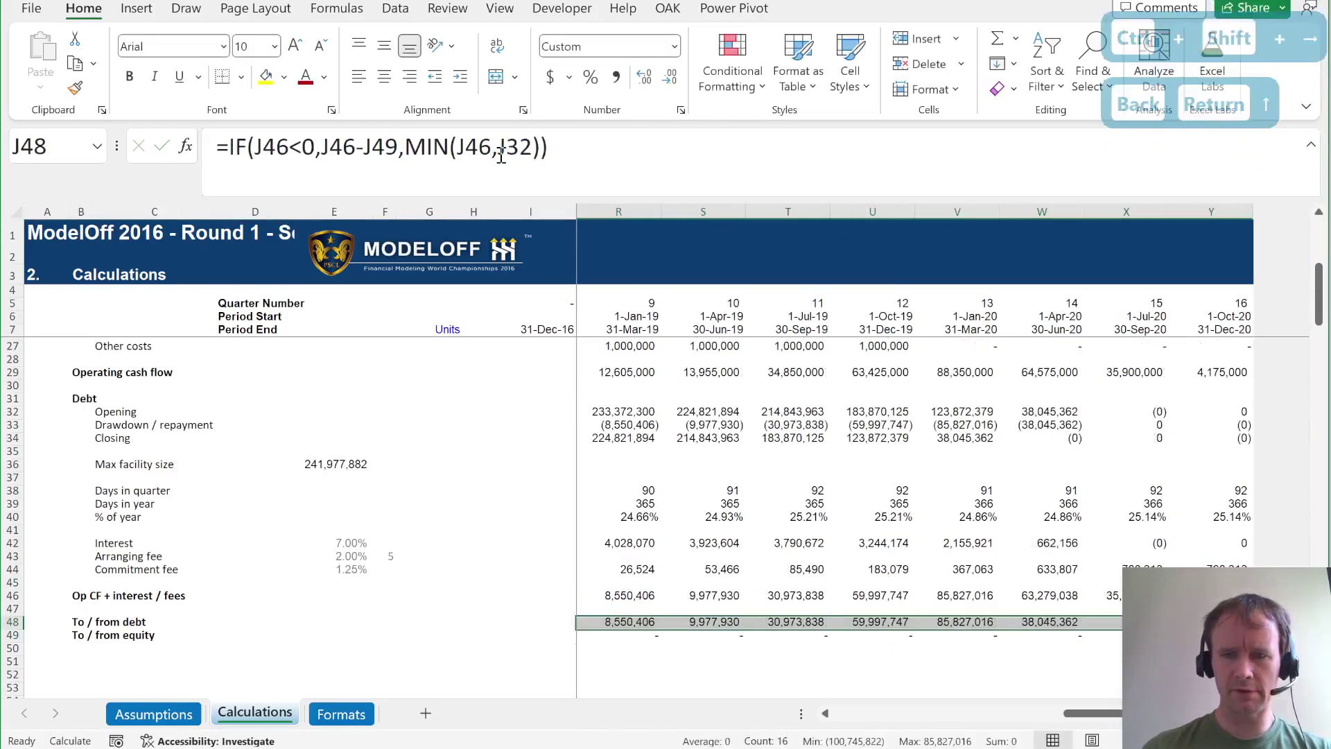
Fill the To / from debt formula in J48 across all quarters and check the Drawdown / repayment formula in J33.
key("ctrl+r")
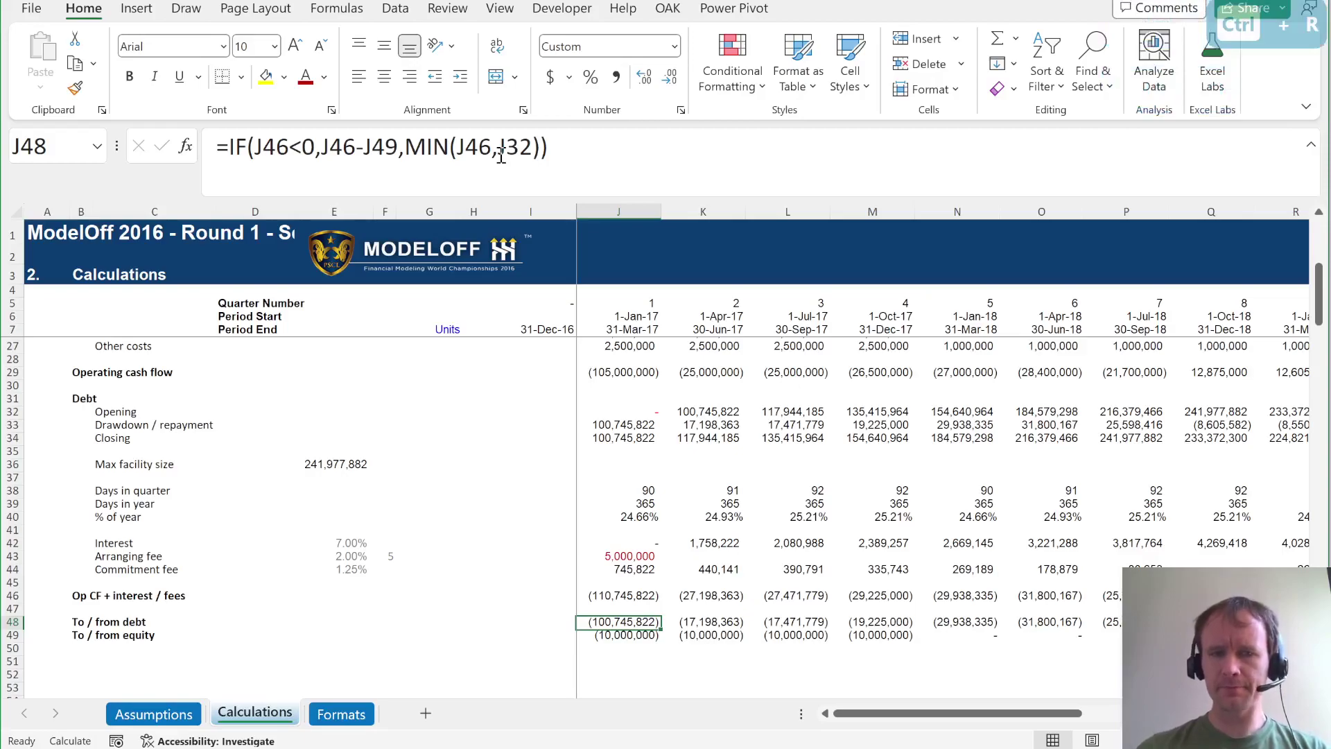
key("Up")
key("Up")
key("Up")
key("Up")
key("Up")
key("Up")
key("Up")
key("Up")
key("Up")
key("Up")
key("Up")
key("Up")
key("Up")
key("Up")
key("Up")
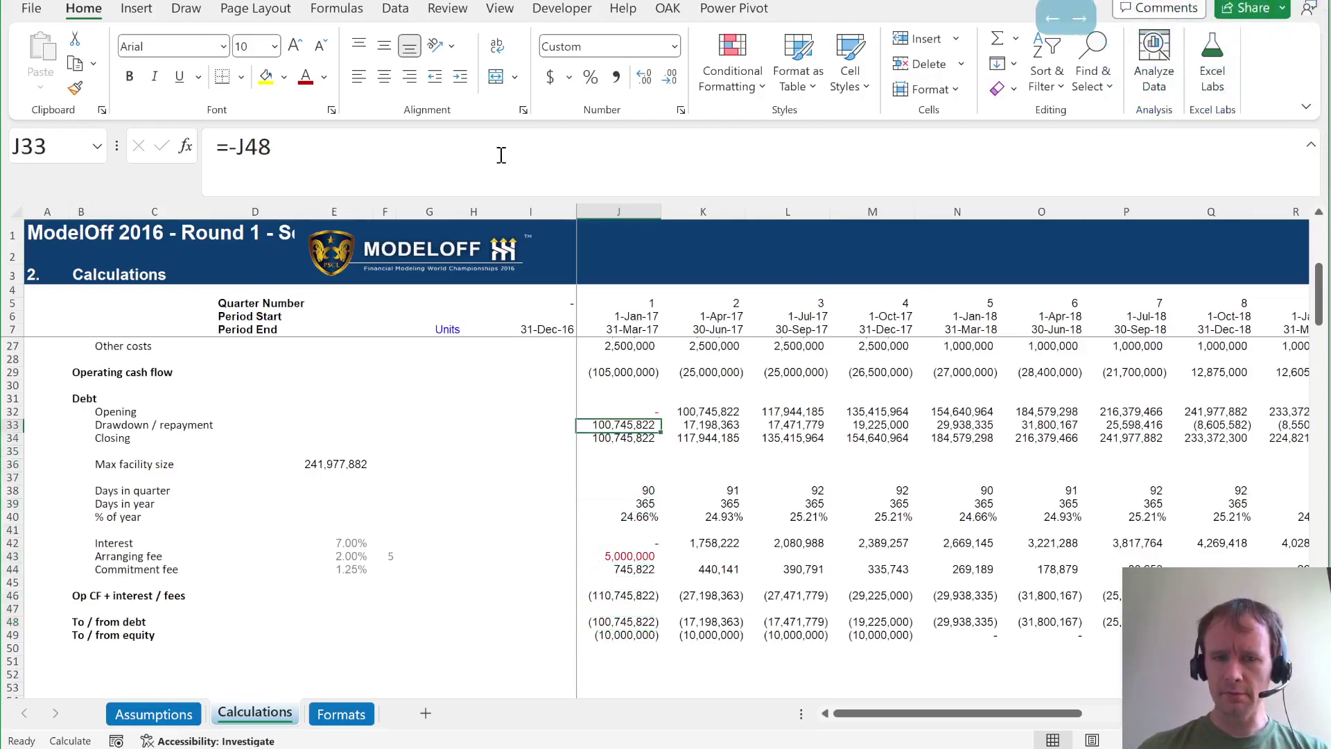
Review the To / from debt row through the last quarter and the Op CF + interest / fees formula in W46.
key("Down")
key("Down")
key("Down")
key("Down")
key("Down")
key("Down")
key("Down")
key("Down")
key("Down")
key("Down")
key("Down")
key("Down")
key("Down")
key("Down")
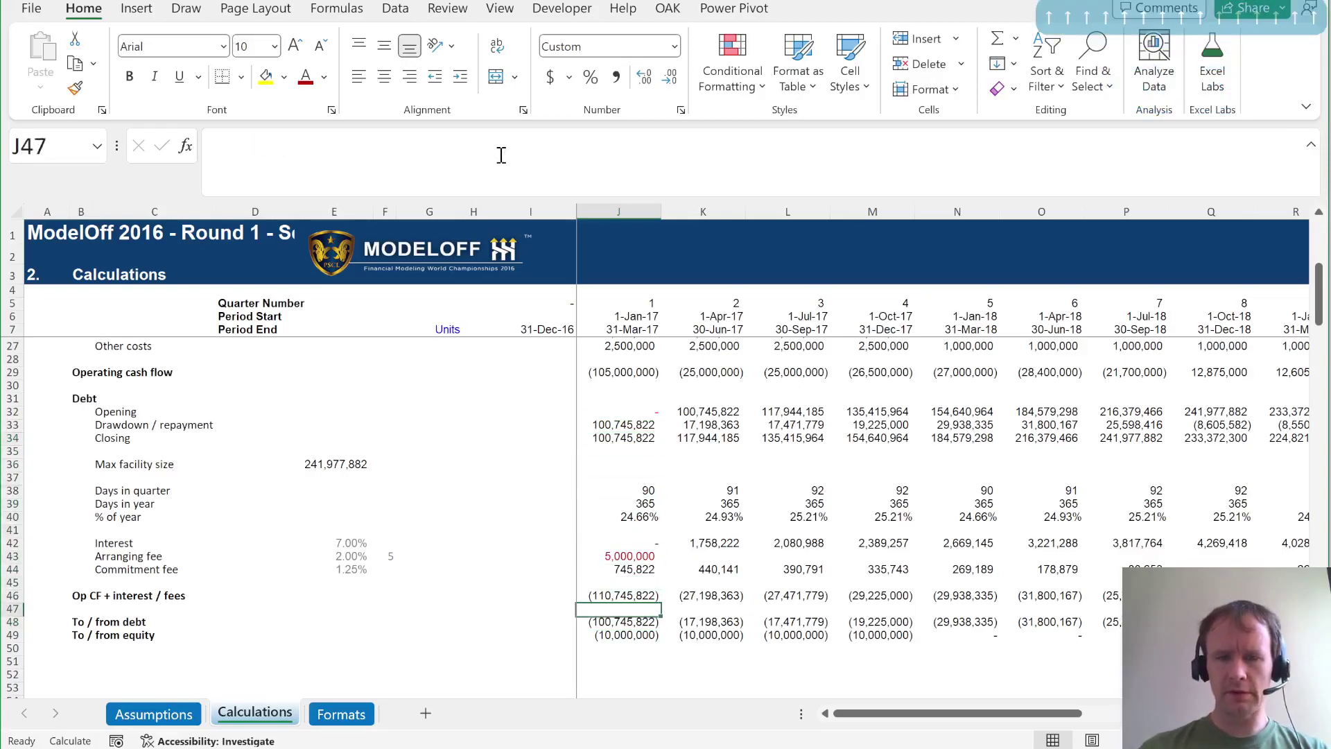
key("Down")
key("ctrl+shift+Right")
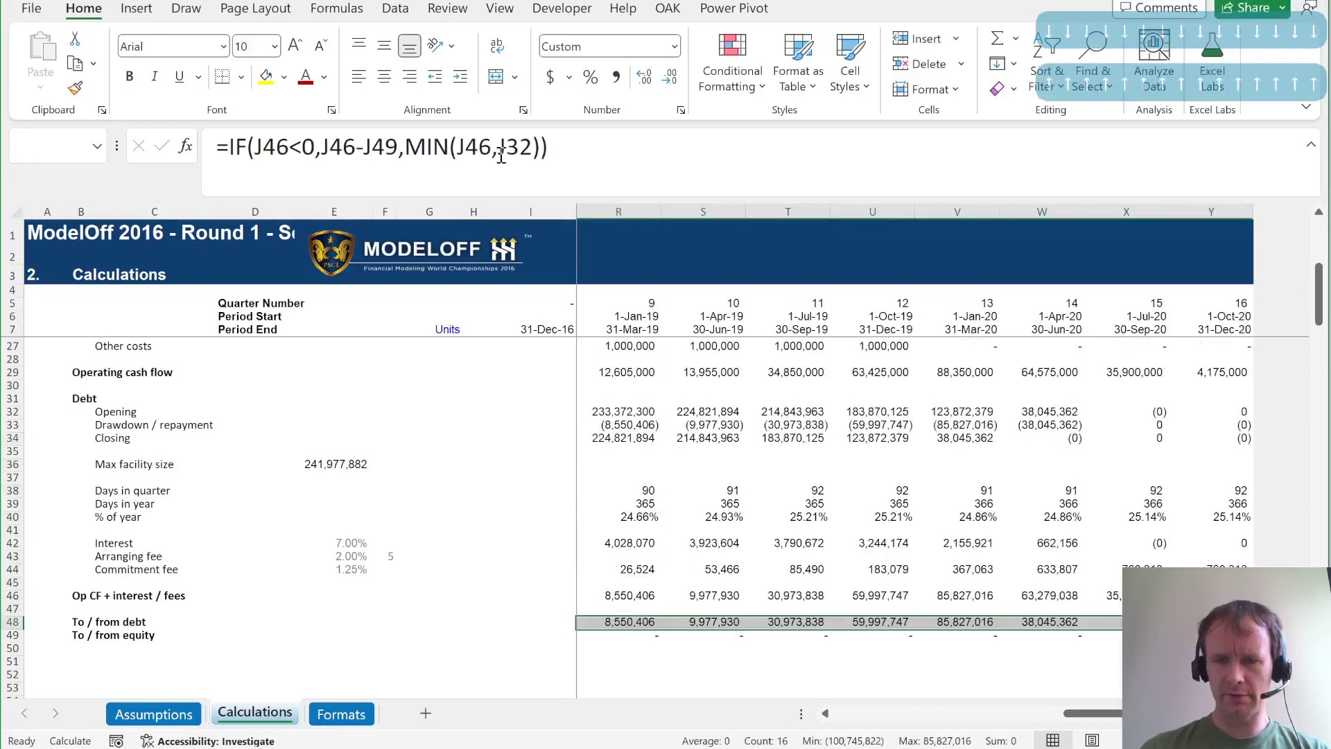
key("ctrl+Right")
key("Left")
key("Up")
key("Left")
key("Up")
key("Up")
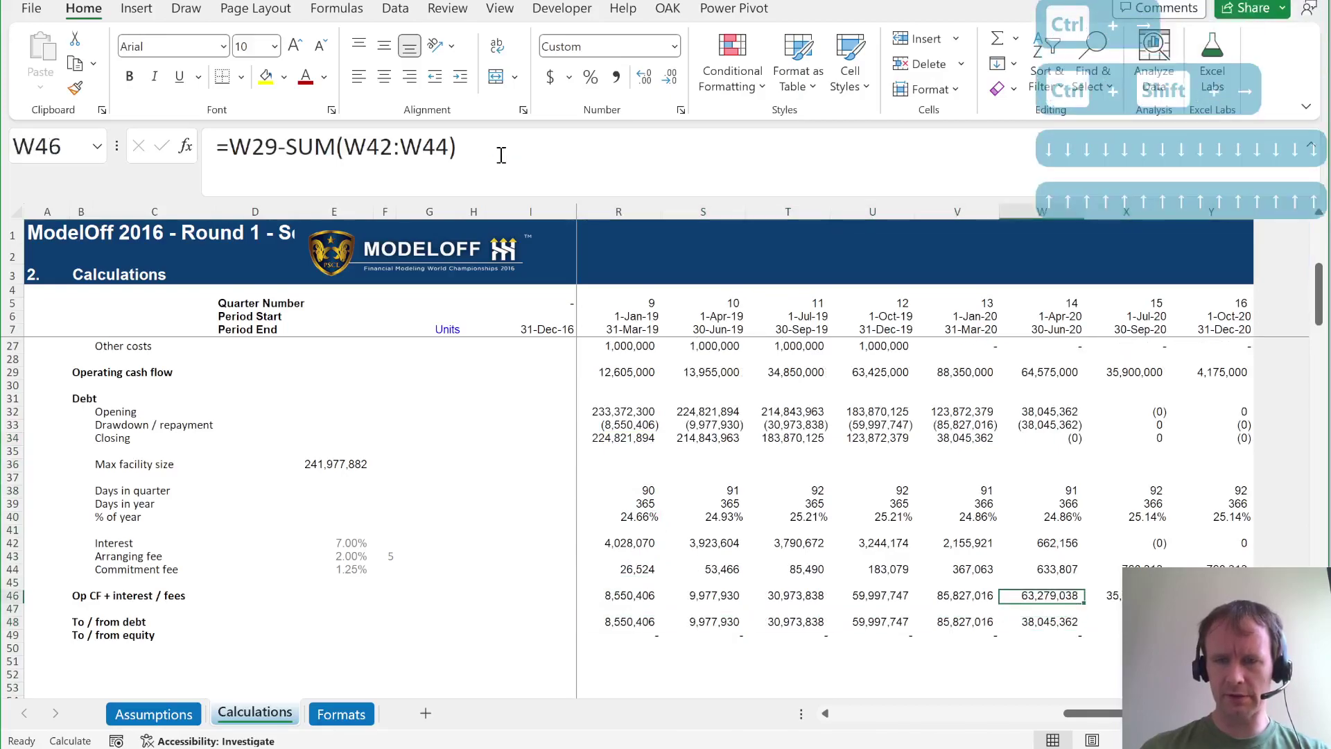
Shorten the To / from equity formula in J49 to the single-cell reference =-Assumptions!J41*10^6.
key("Down")
key("Down")
key("Down")
key("ctrl+Left")
key("Down")
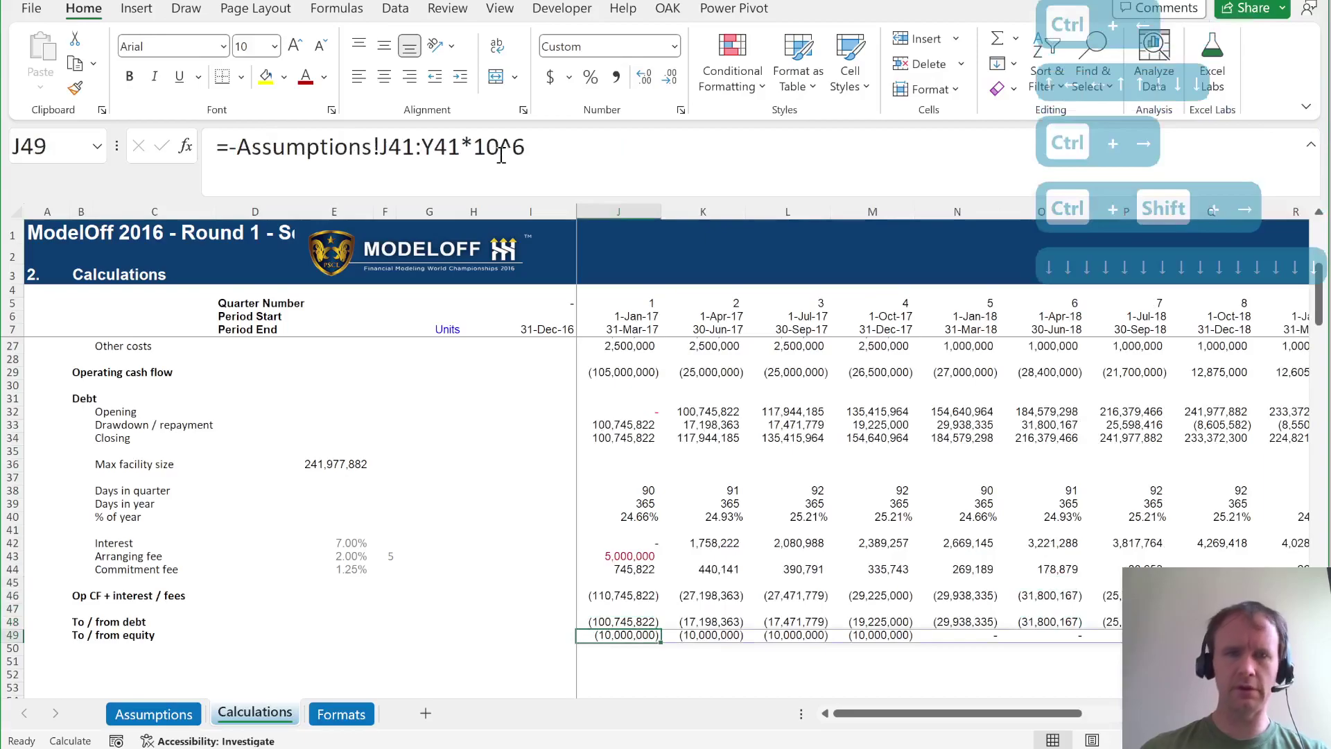
left_click(454, 137)
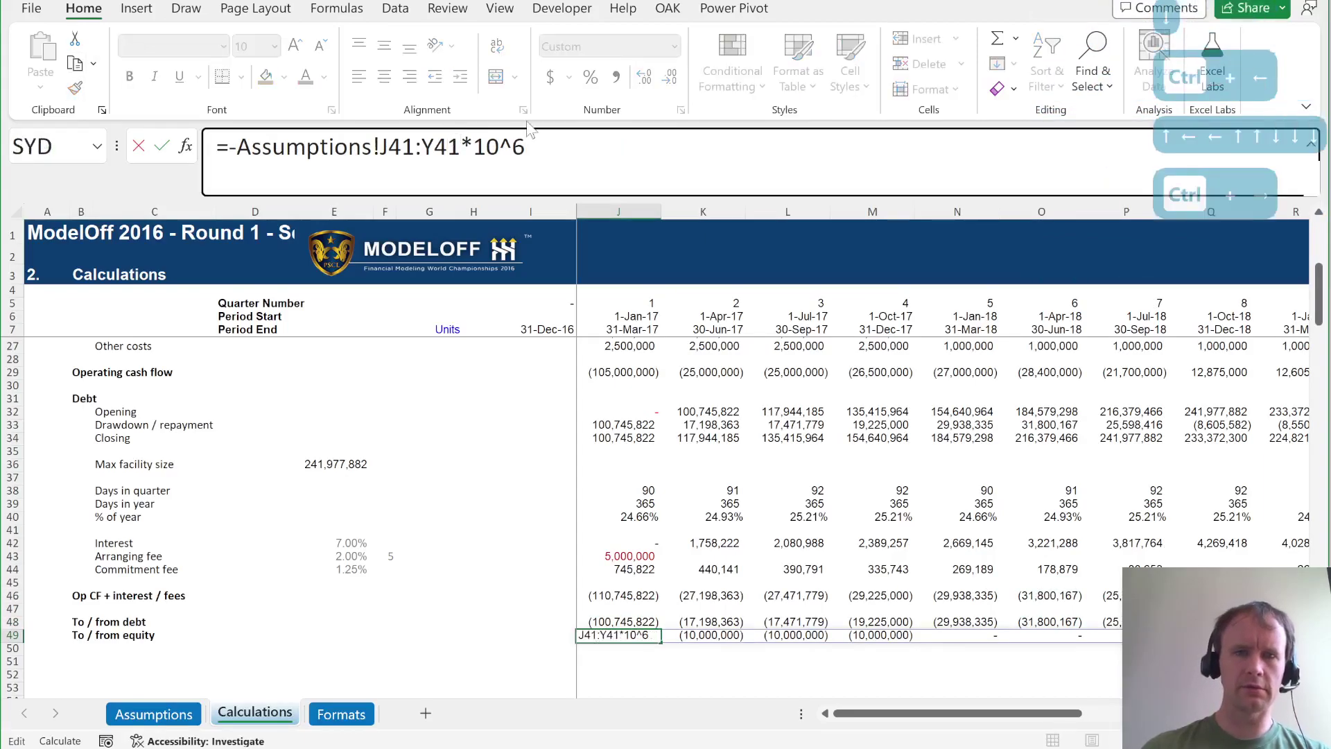
key("BackSpace")
key("BackSpace")
key("BackSpace")
key("BackSpace")
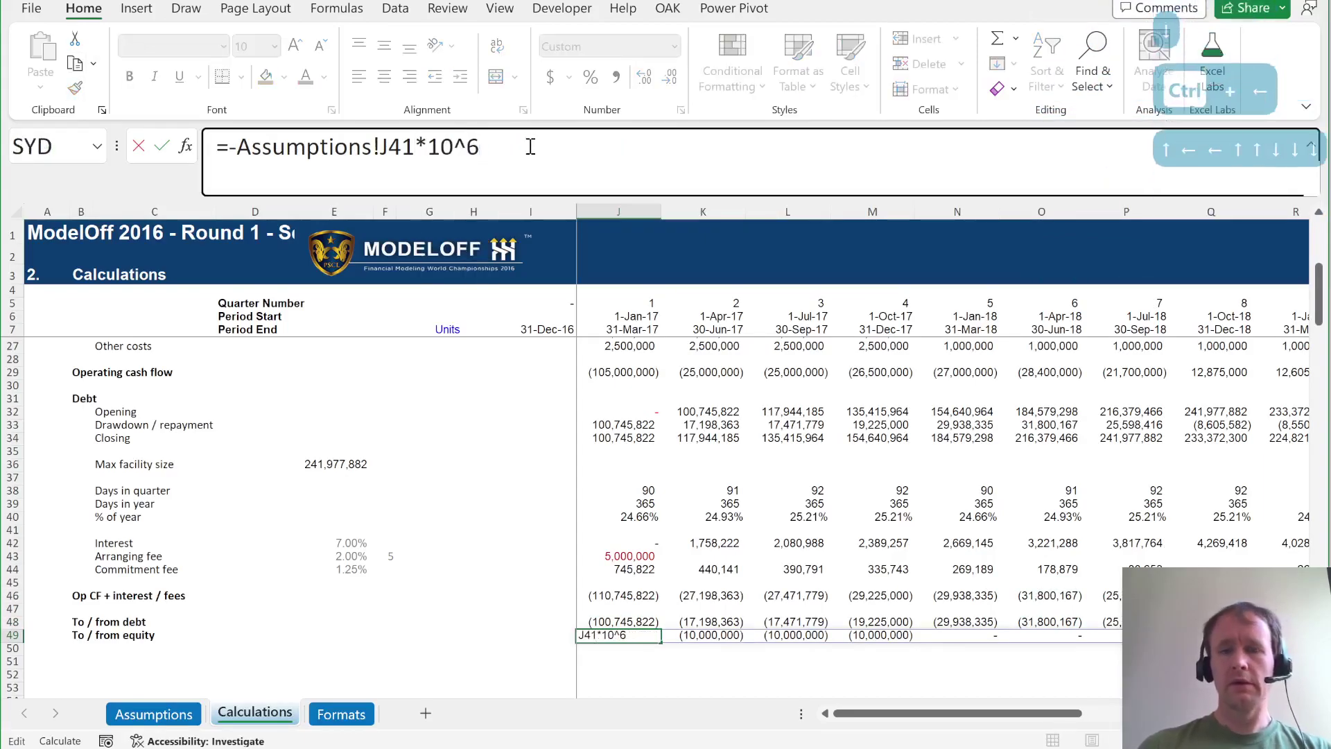
Add J46-J48 to the To / from equity formula in J49 to capture operating cash flow not used for debt.
type("+")
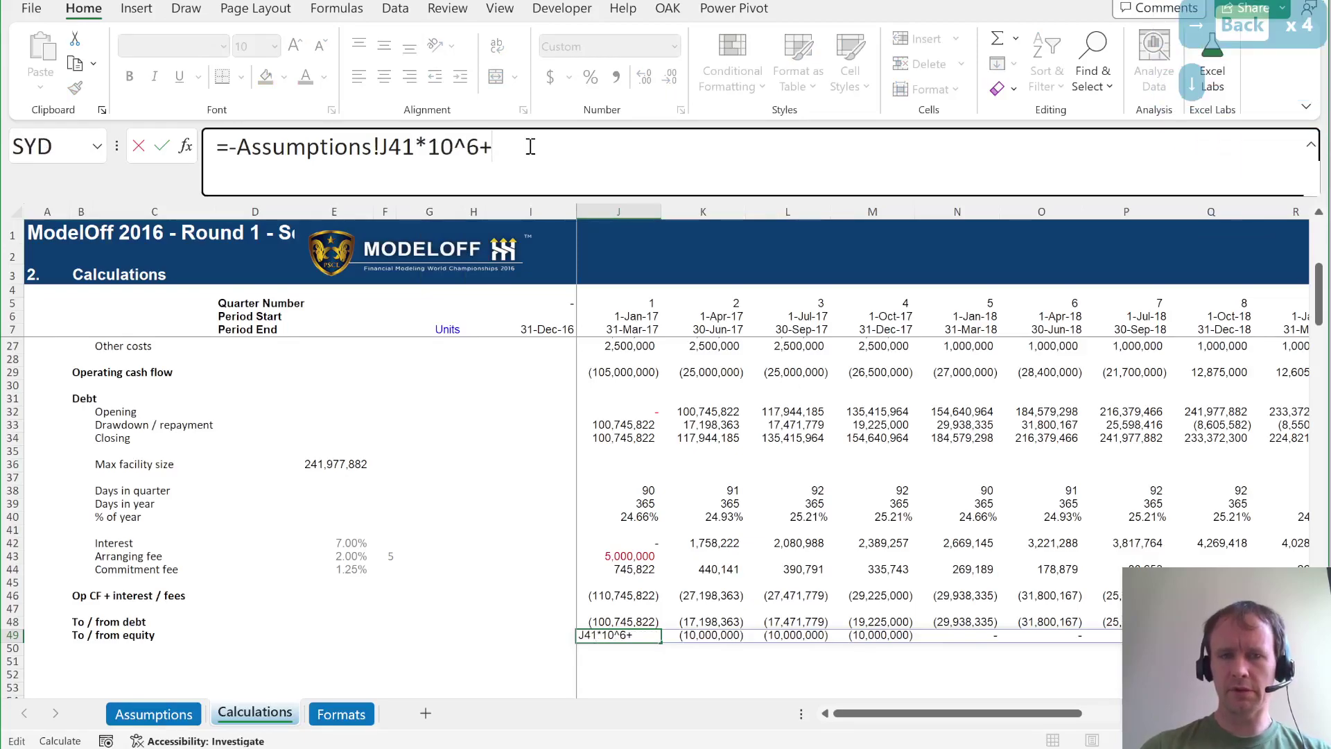
scroll(698, 500, "right", 5)
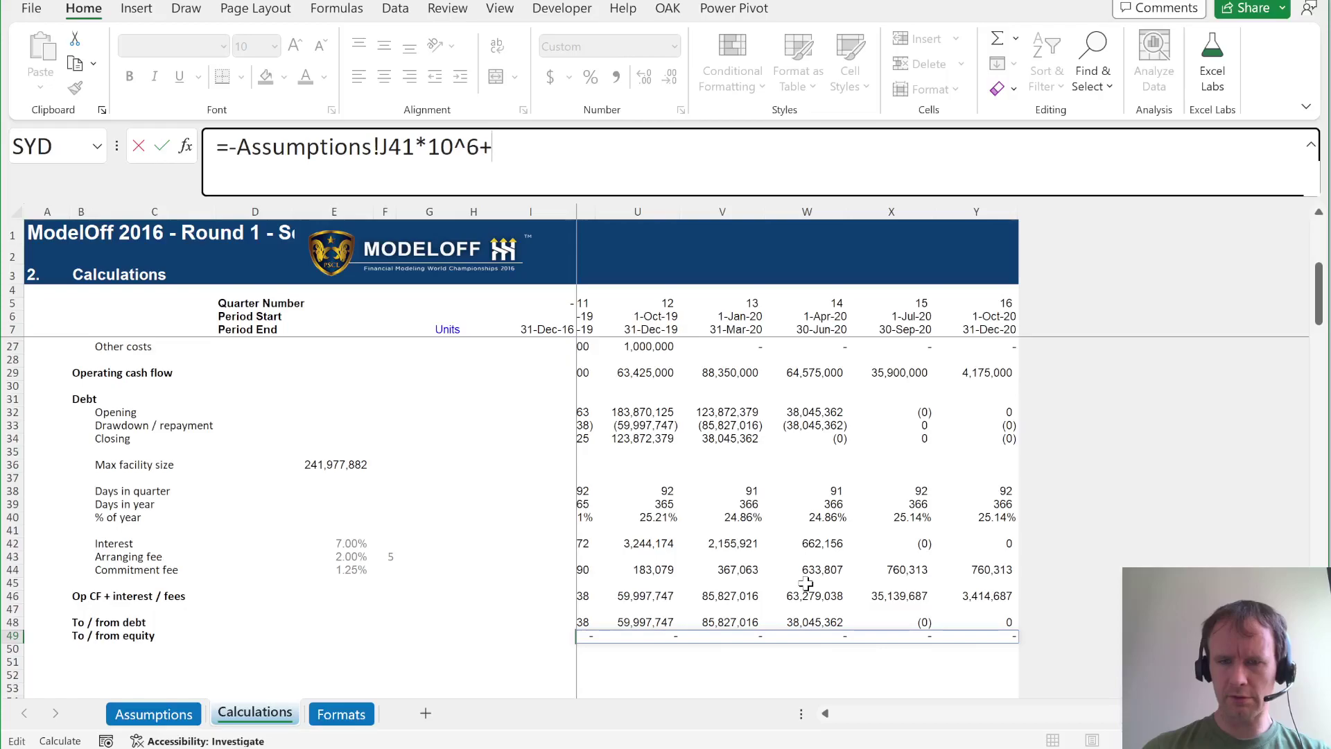
left_click(806, 584)
scroll(805, 584, "left", 4)
left_click(702, 591)
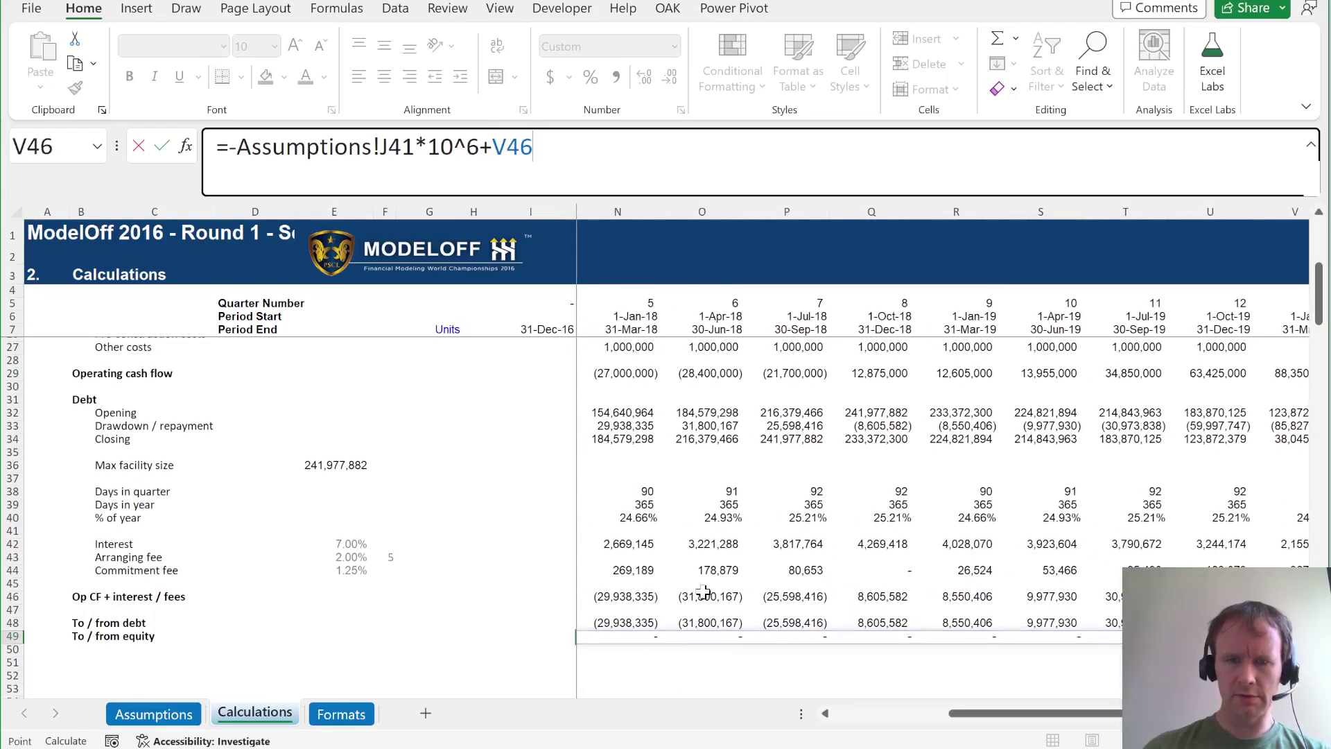
key("ctrl+Left")
type("-")
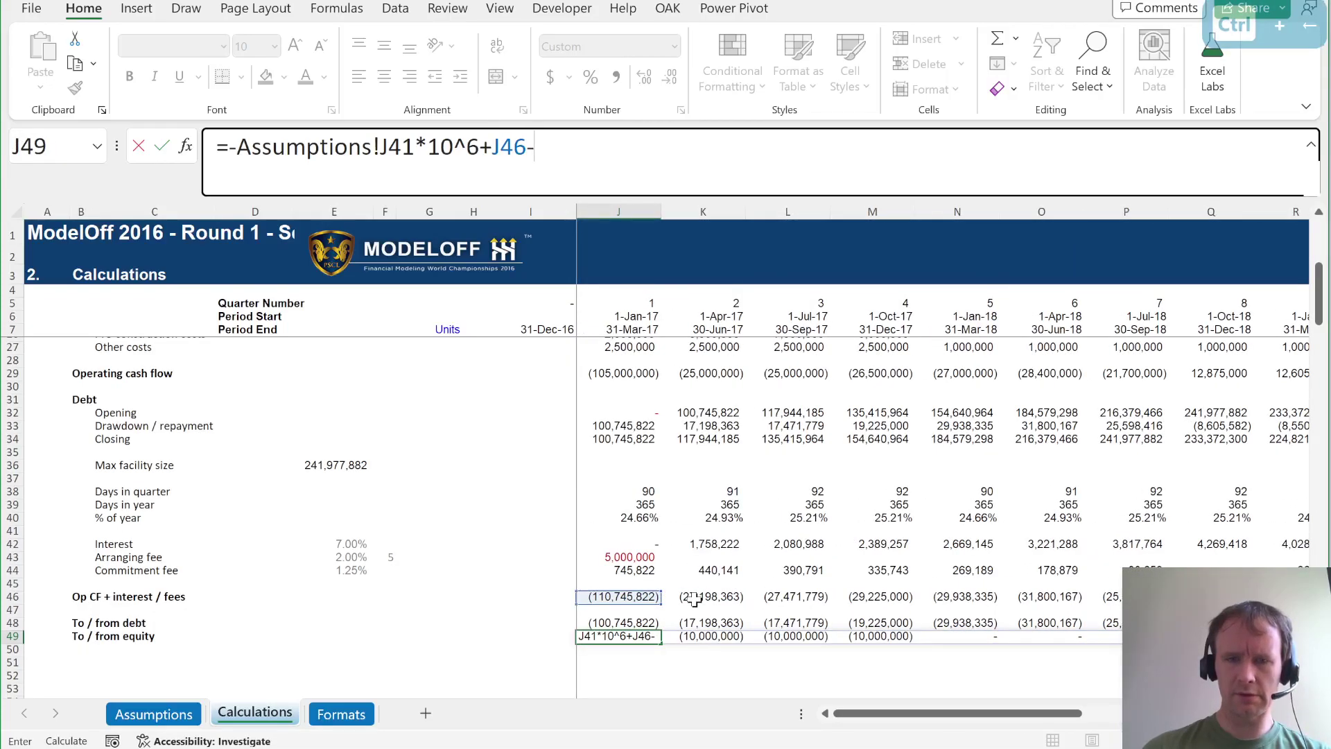
left_click(651, 622)
Wrap the added term in a condition so J49 reads =-Assumptions!J41*10^6+IF(J46>0,J46-J48,0).
left_click(487, 145)
type("if(")
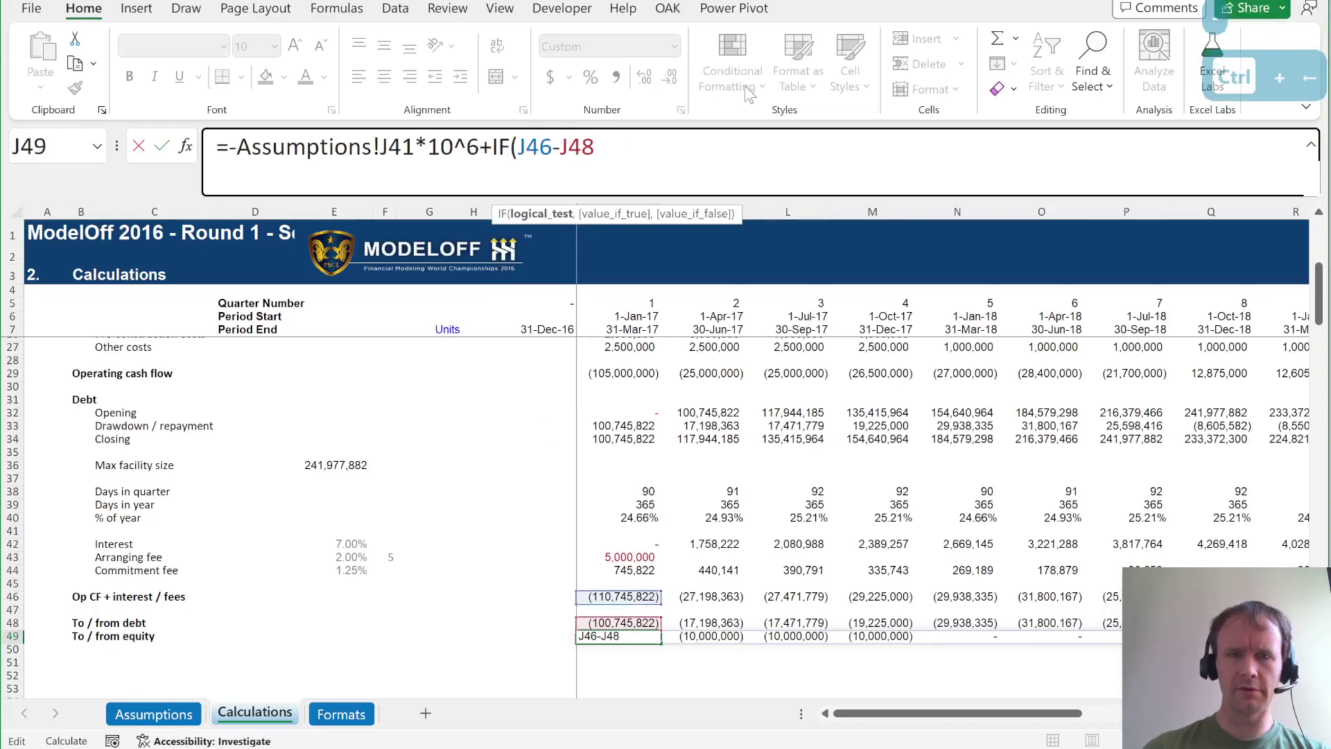
left_click(617, 596)
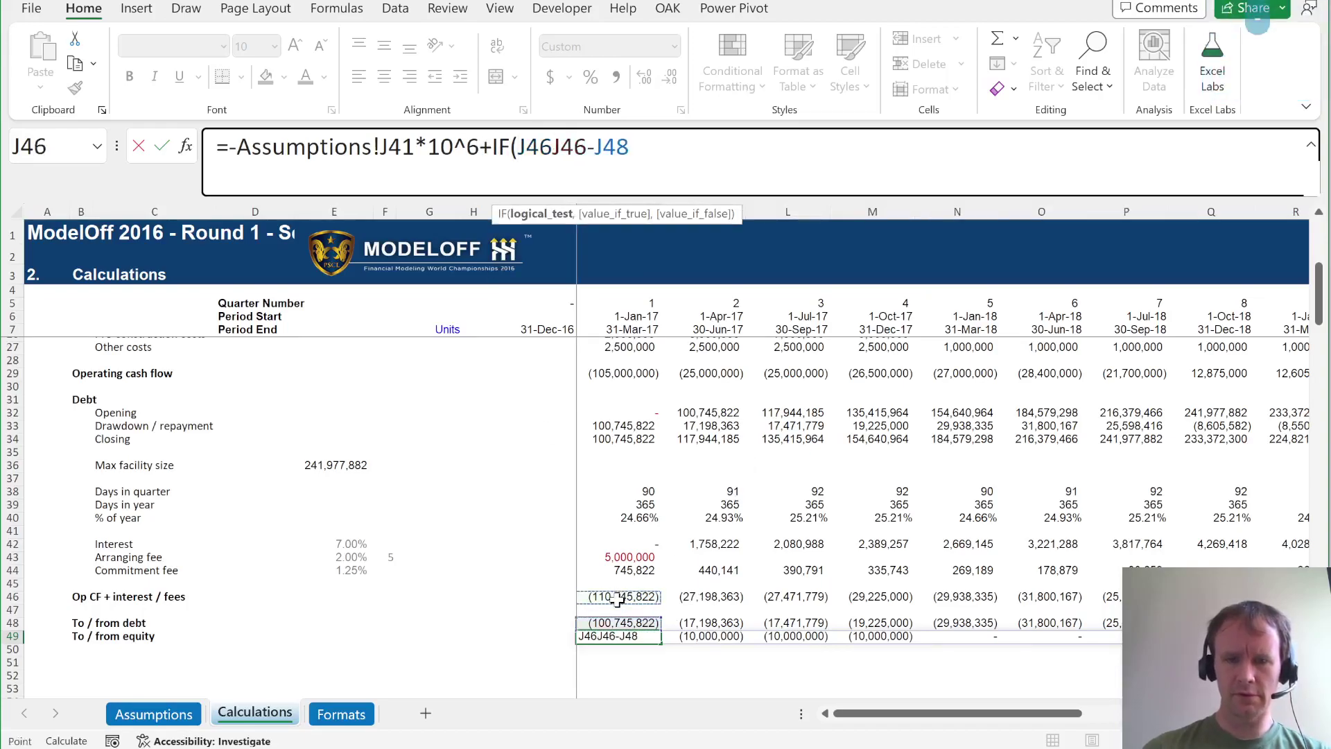
type(">0,")
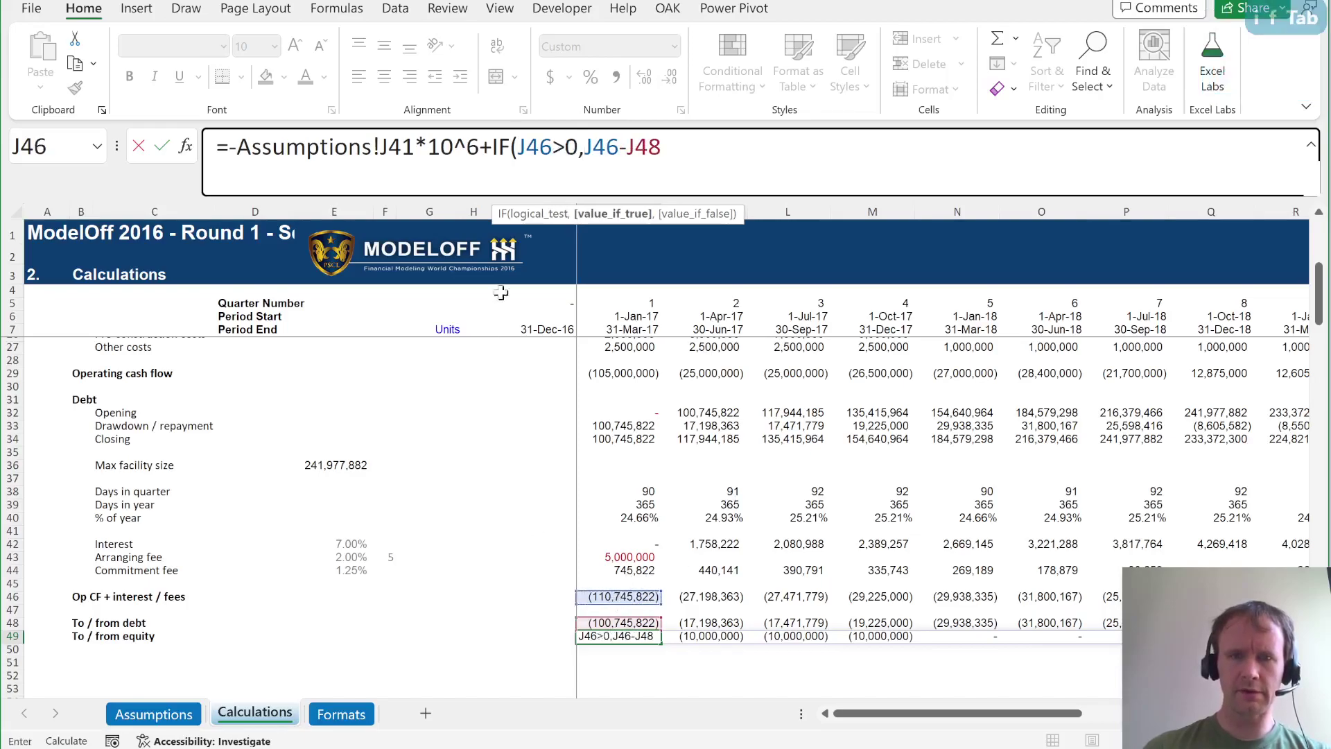
type(",0)")
key("Return")
key("Up")
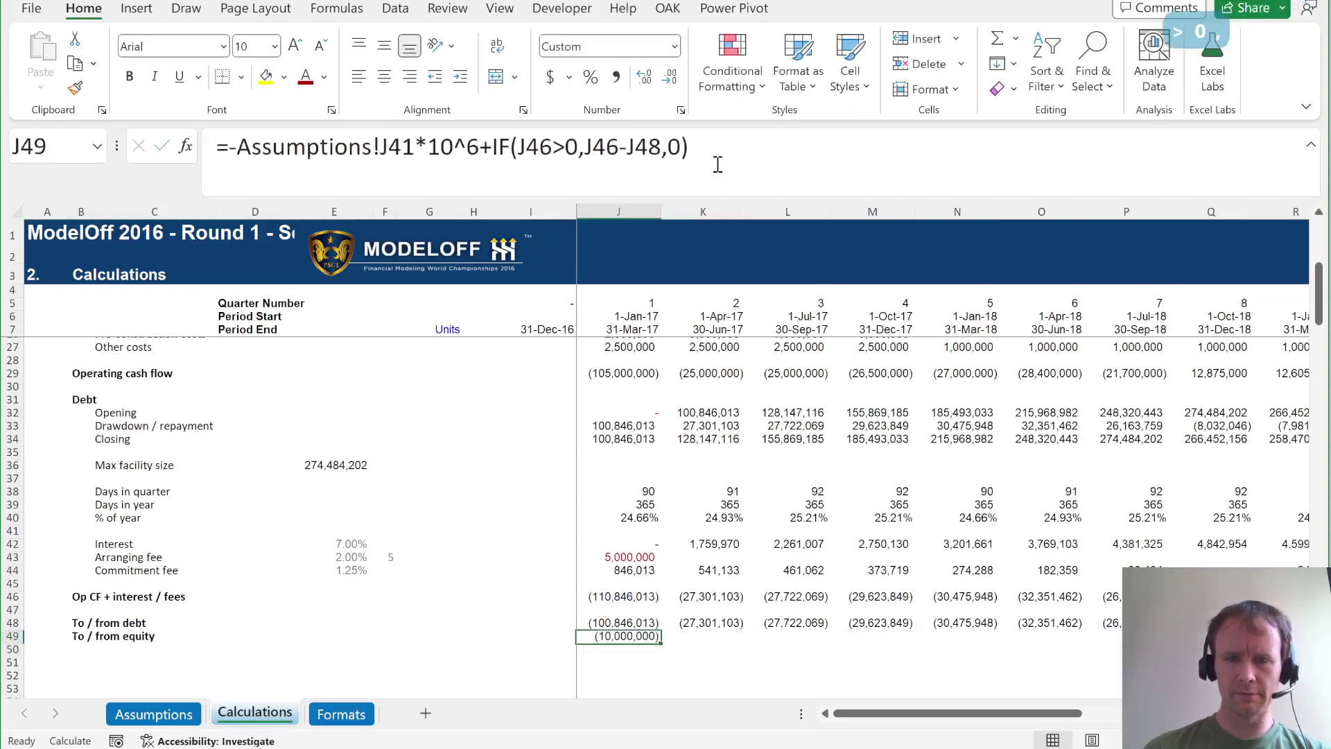
Fill the J49 formula across the To / from equity row to Y49 and check the last three quarters' debt and equity flows.
key("shift+Right")
key("ctrl+r")
key("shift+Right")
key("ctrl+r")
key("shift+Right")
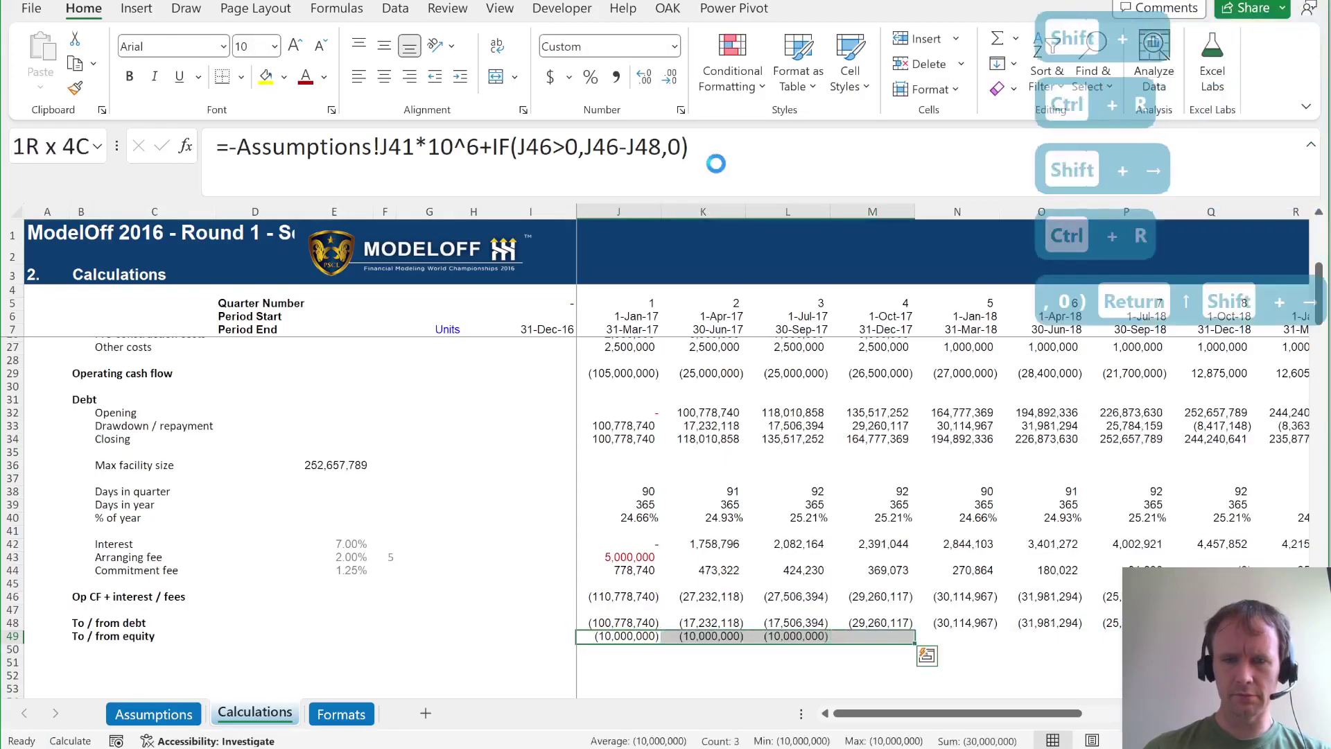
key("ctrl+r")
key("ctrl+shift+Right")
key("ctrl+r")
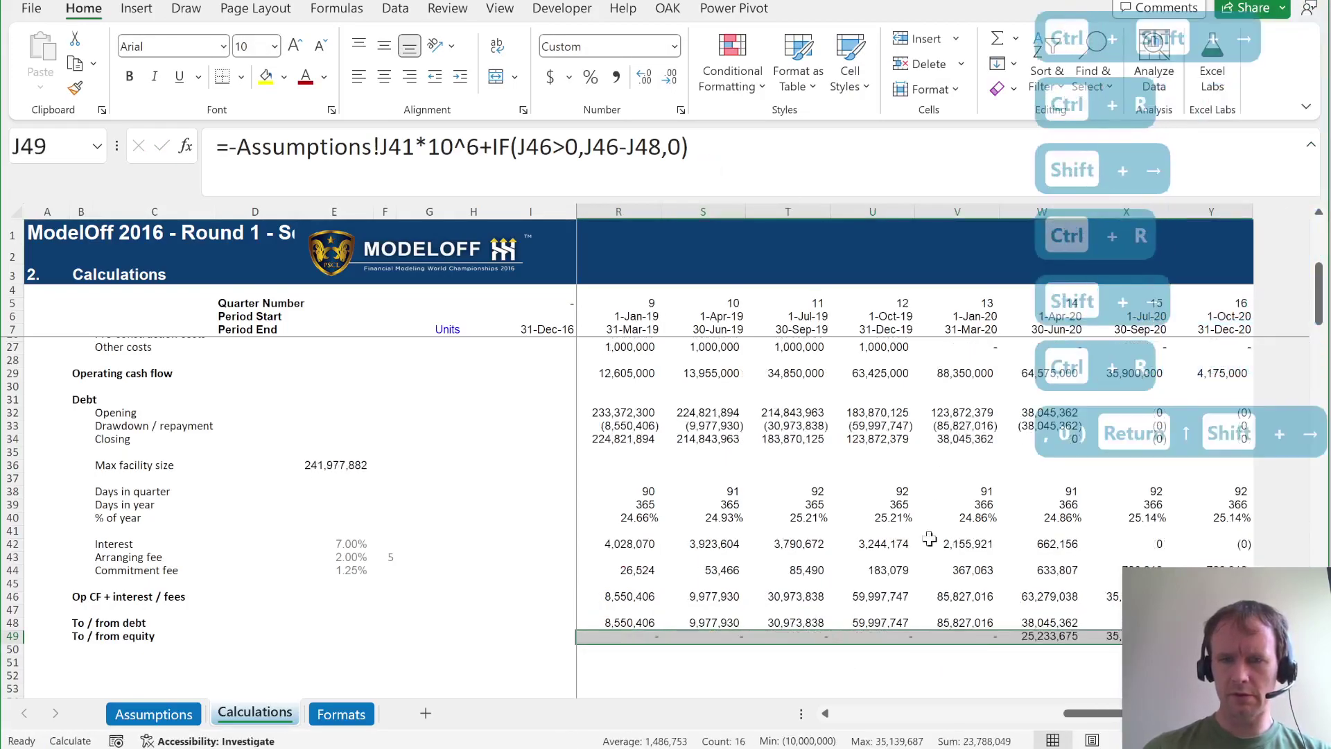
scroll(929, 539, "down", 2)
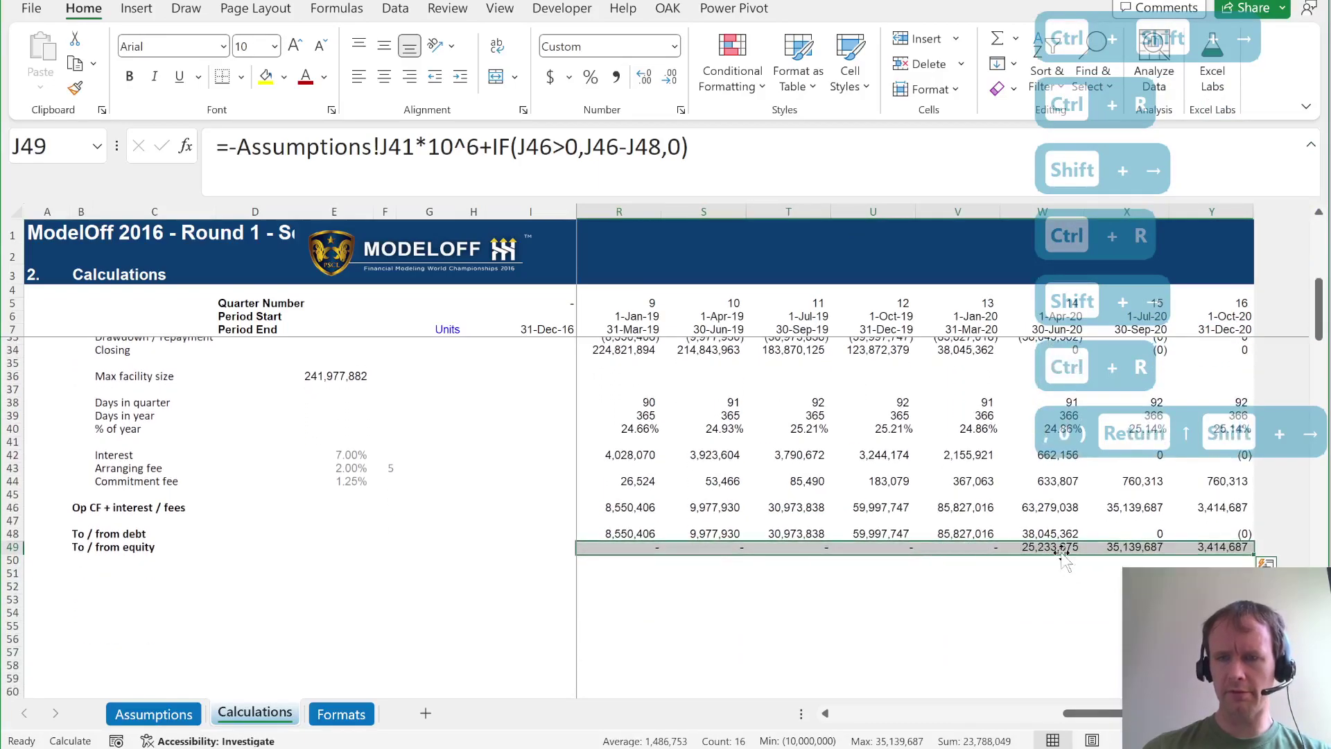
left_click(1038, 535)
key("shift+Down")
key("ctrl+shift+Right")
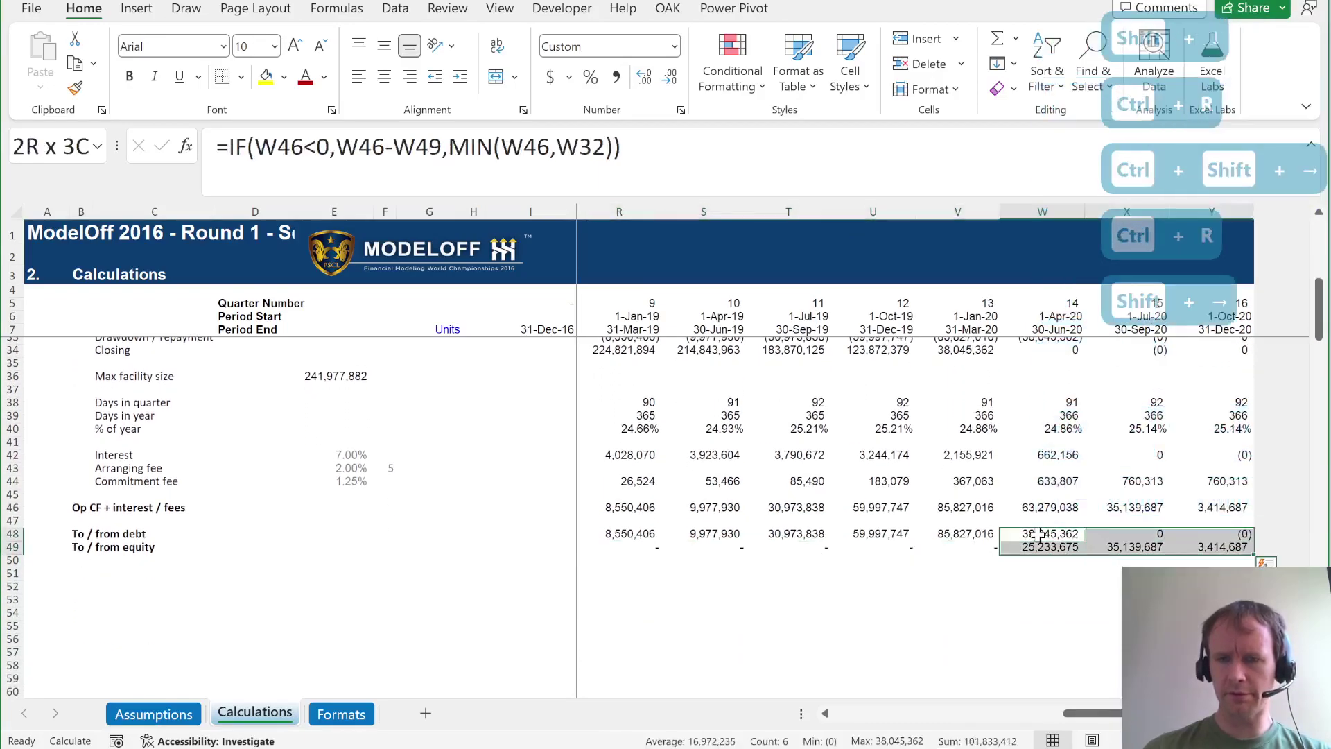
Add the row label "Equity IRR" in B51, below the To / from equity row.
key("ctrl+Left")
key("Down")
key("Left")
key("Left")
key("Left")
key("Left")
key("Left")
key("Left")
key("Left")
key("Left")
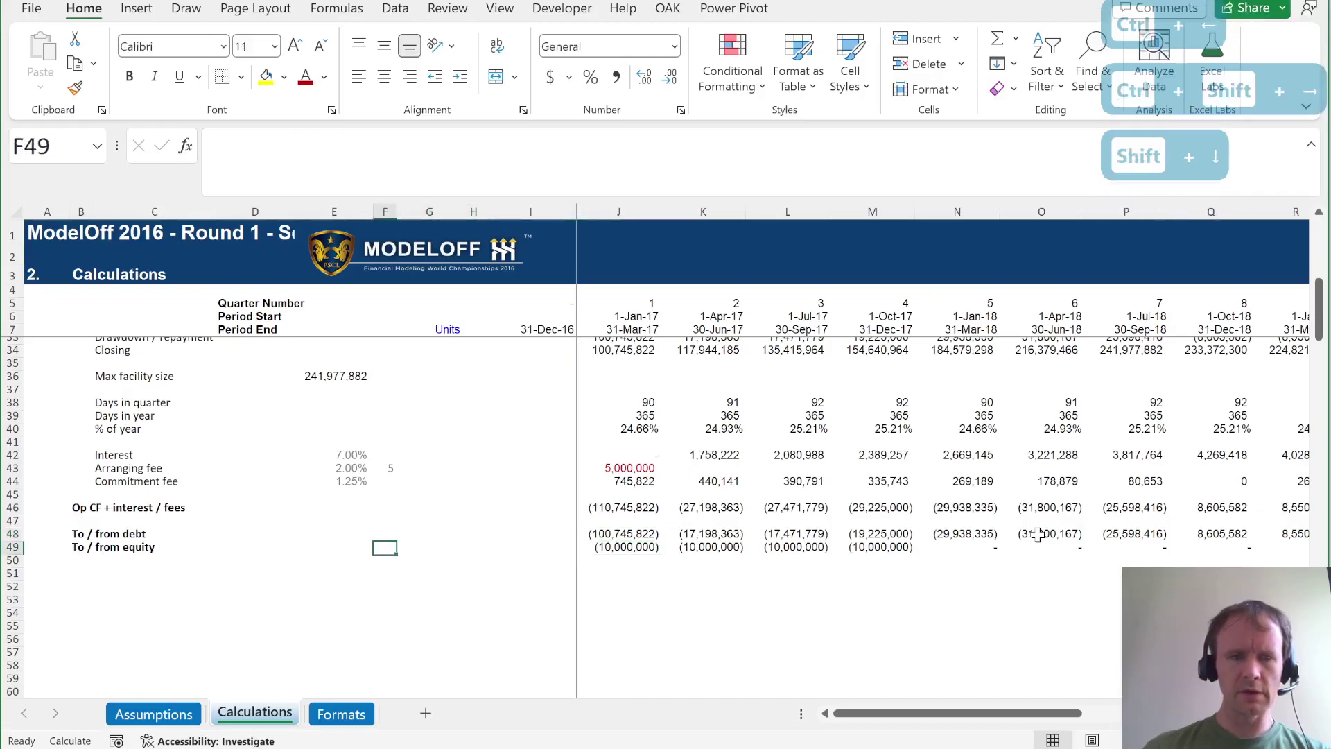
key("Down")
key("Down")
type("Equi")
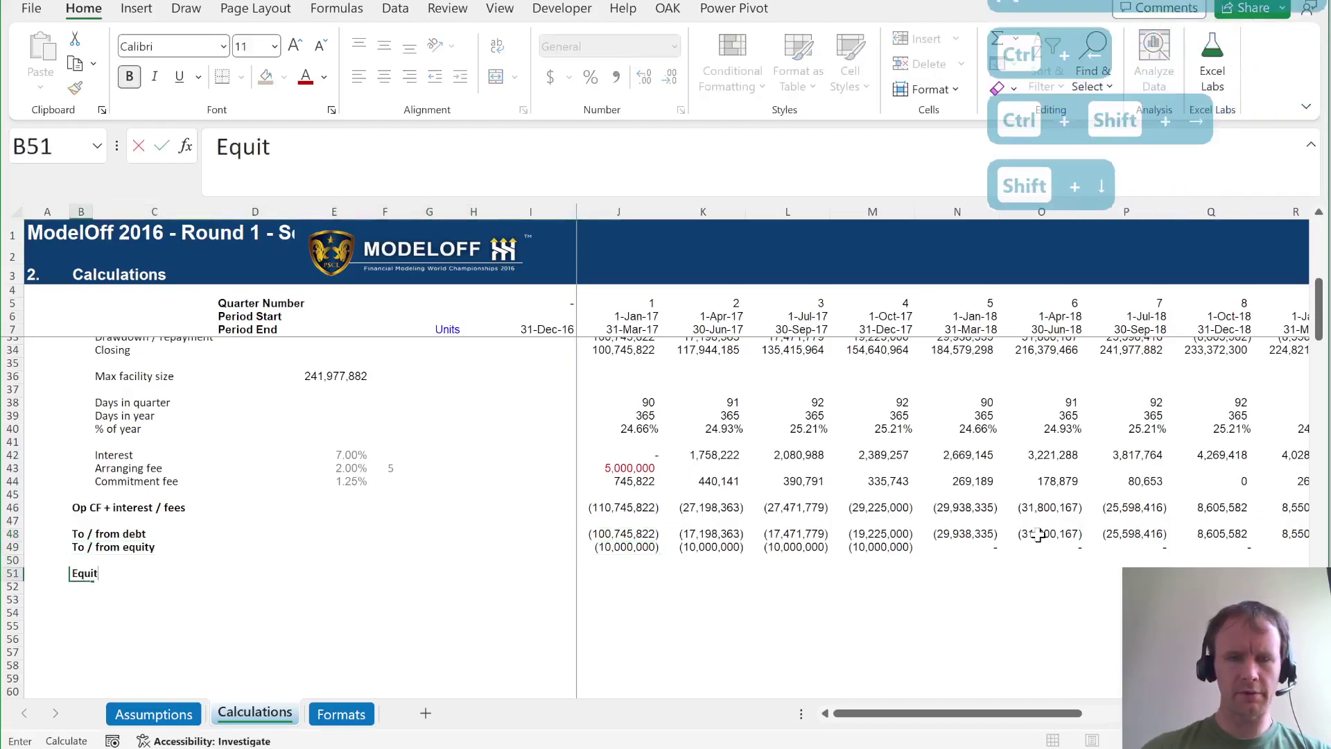
Start an XIRR formula in I51 with the To / from equity flows J49:Y49 as its values.
key("Right")
key("Right")
key("Right")
key("Right")
key("Right")
key("Right")
key("Right")
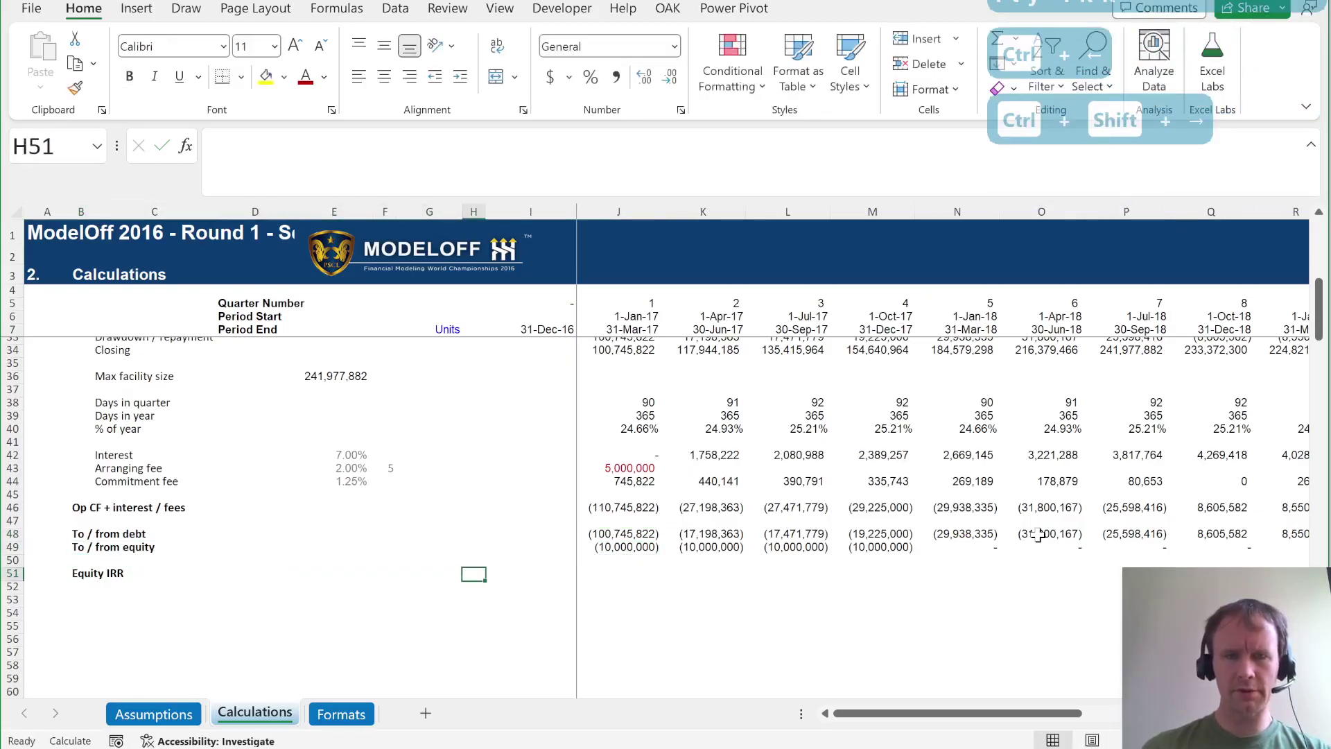
type("=xirr")
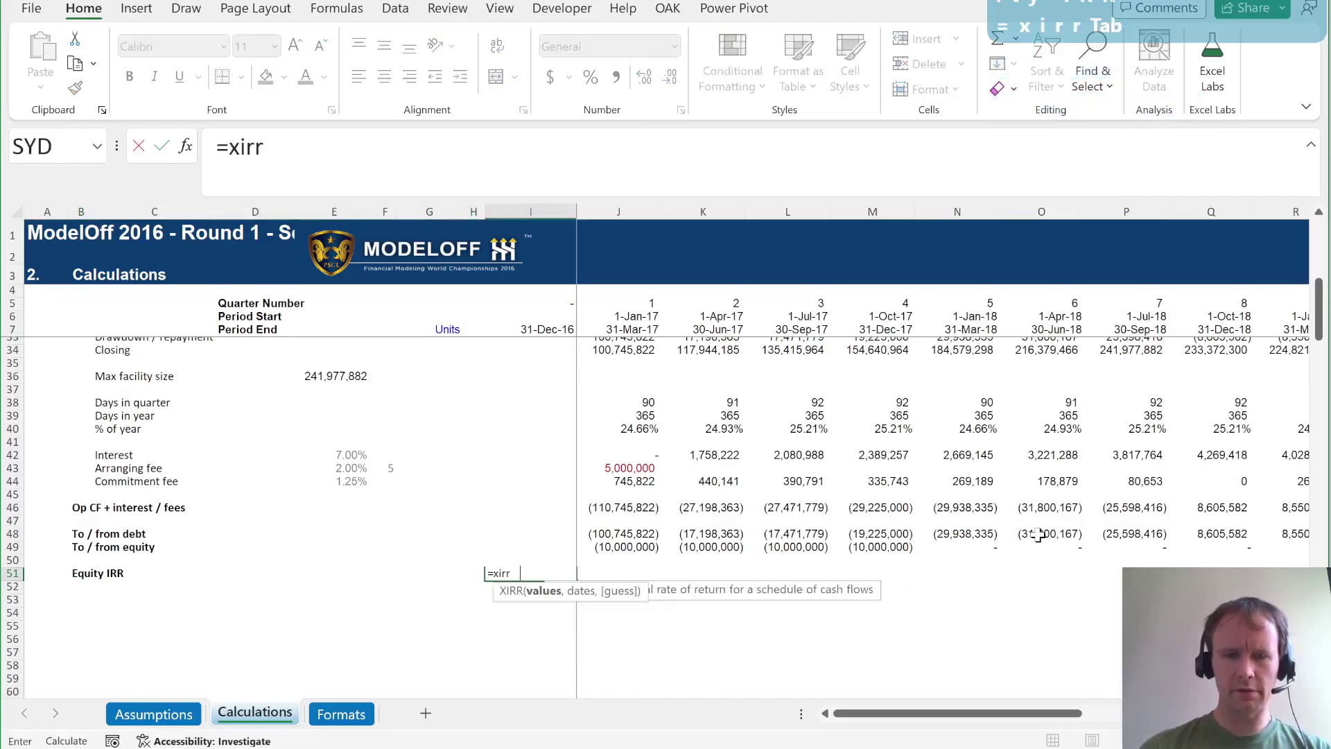
key("Tab")
key("Up")
key("Right")
key("Up")
key("ctrl+shift+Right")
type(",")
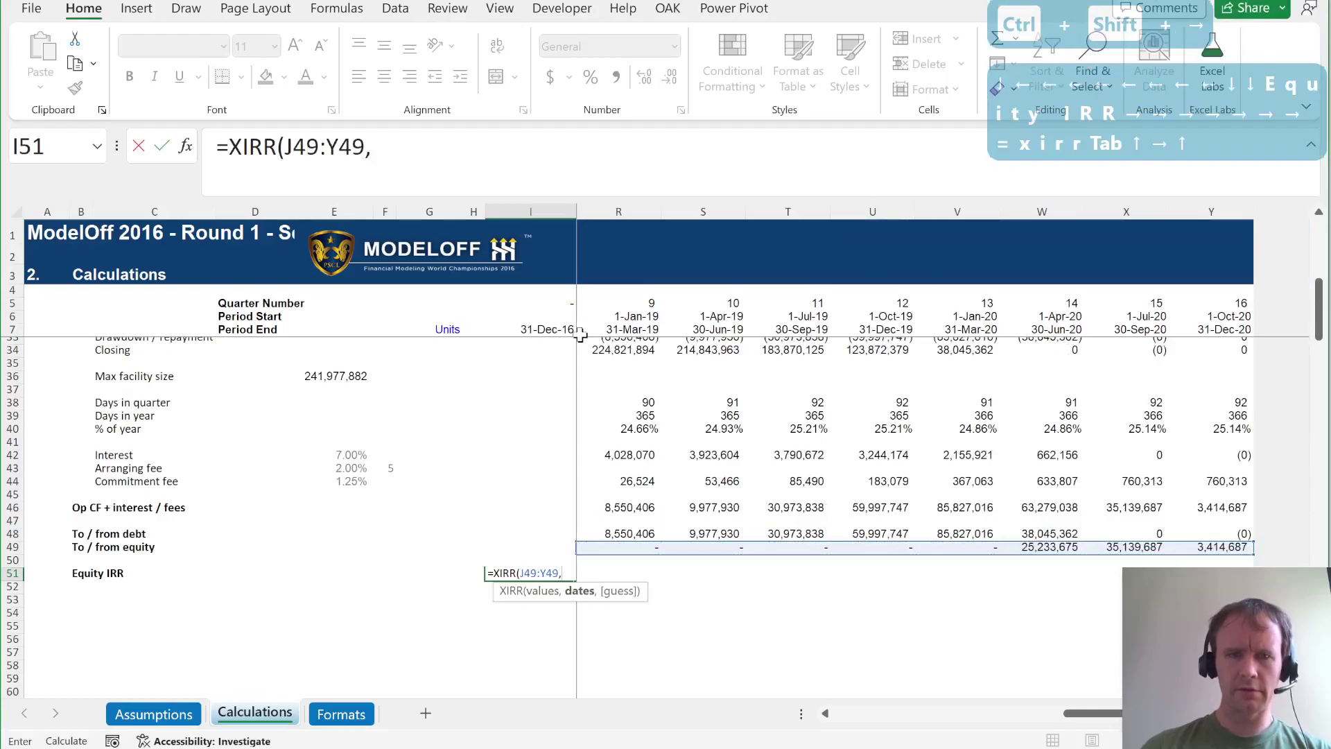
Complete the XIRR formula with the period end dates J7:Y7 and format I51 as a percentage.
key("Right")
key("ctrl+shift+Right")
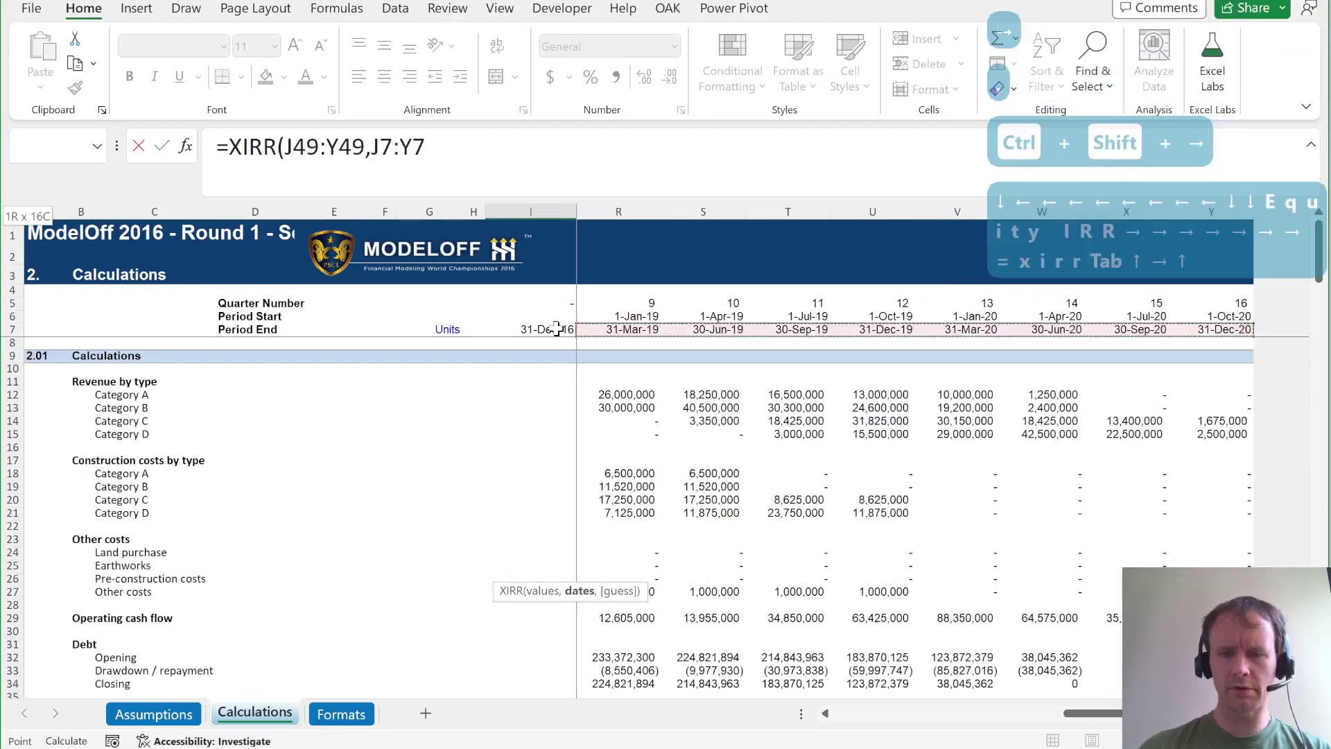
type(")")
key("Return")
key("Up")
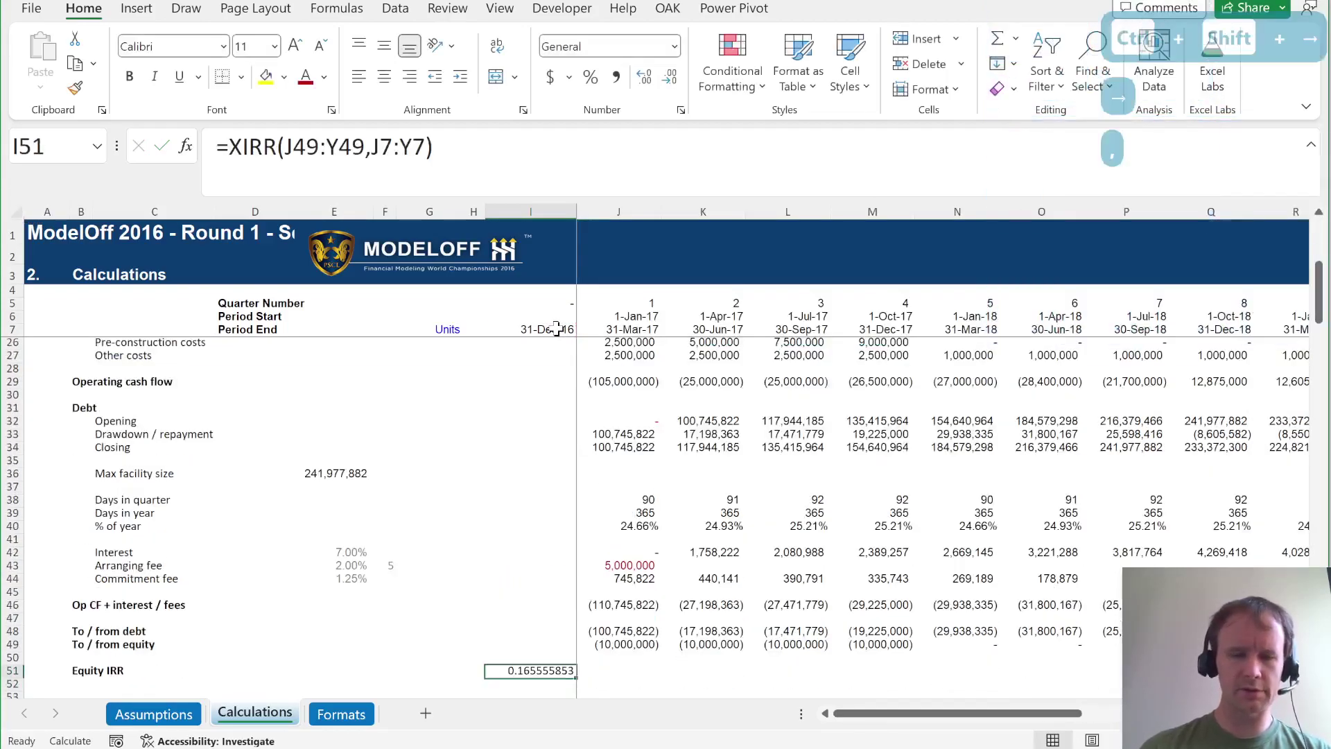
key("ctrl+shift+5")
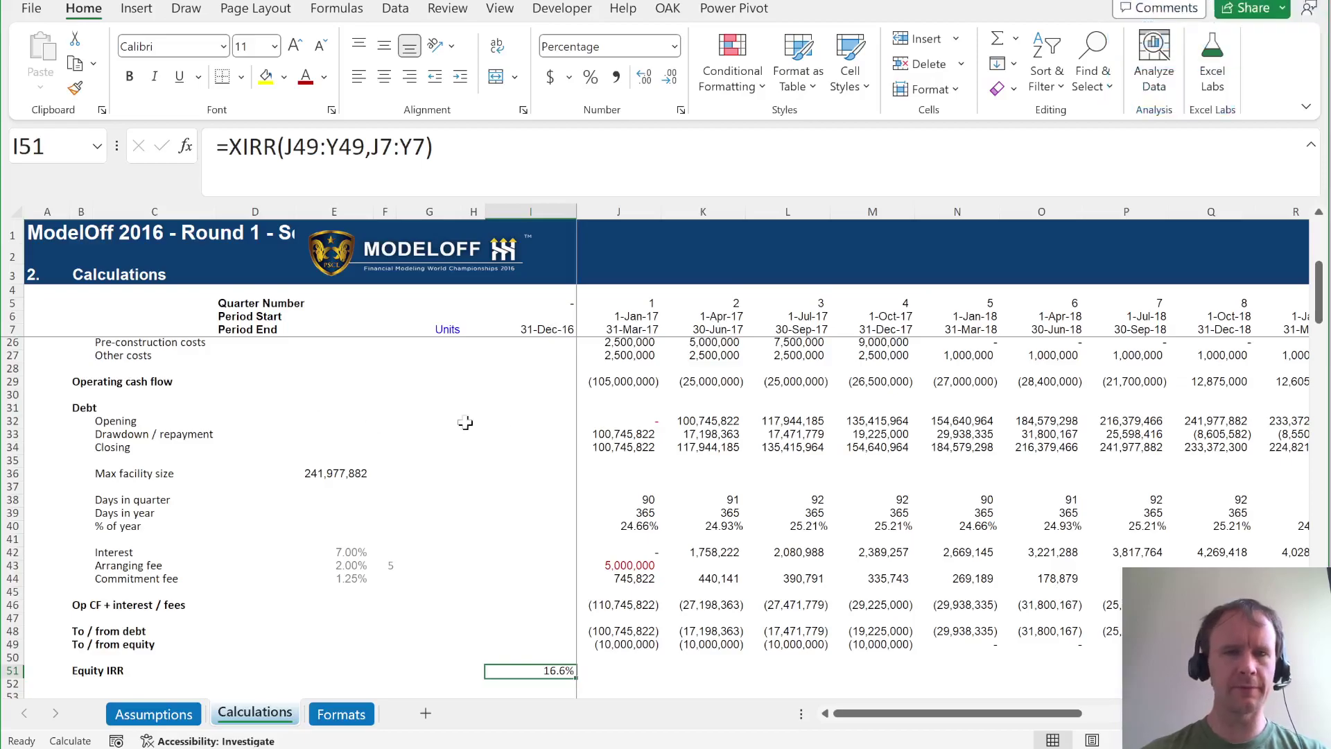
Switch to the case study PDF in the browser, look up the Questions section, and return to the Excel workbook.
key("alt+Tab")
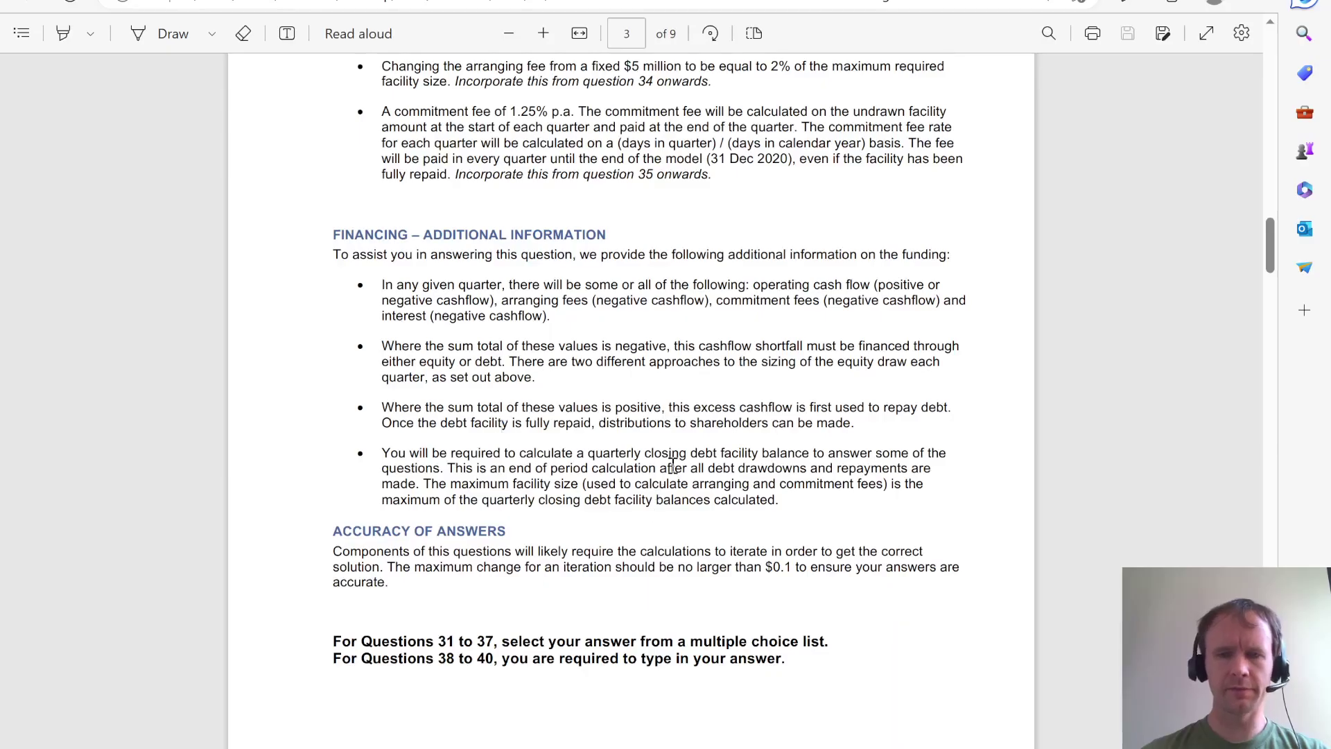
scroll(672, 465, "down", 12)
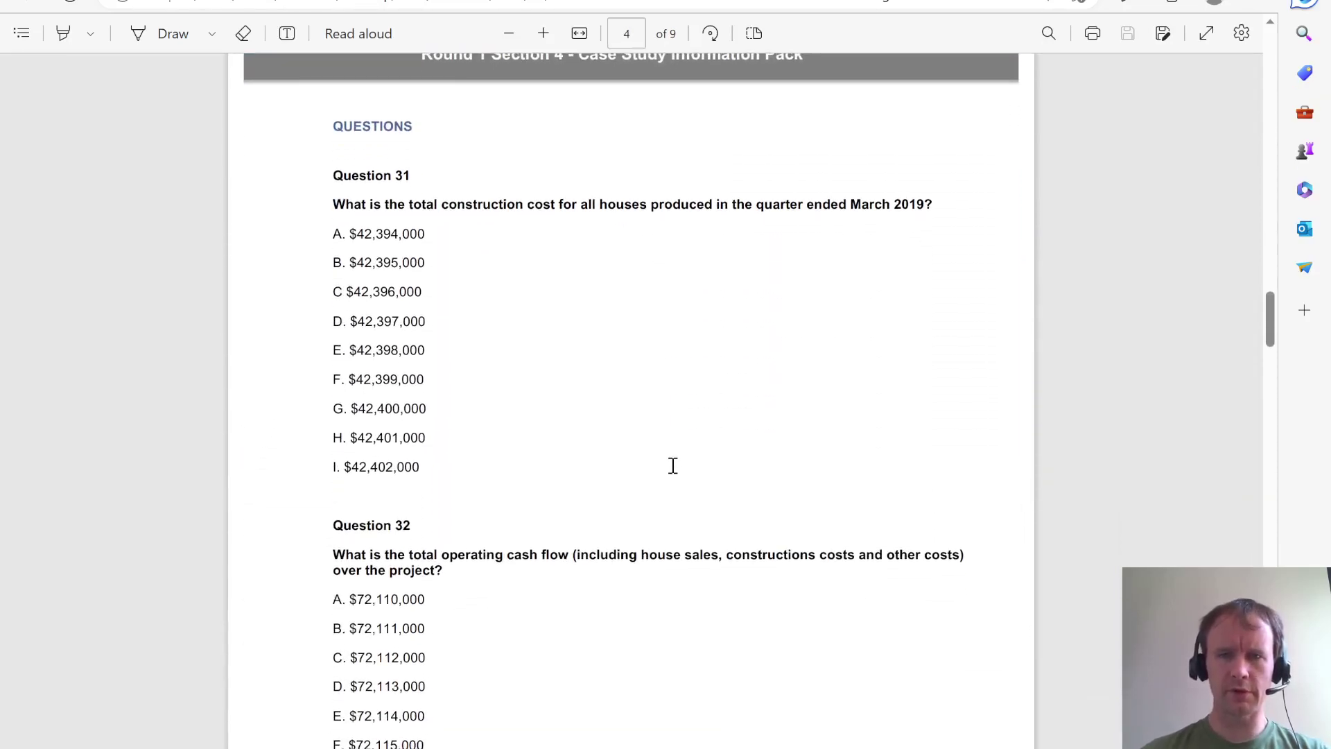
key("alt+Tab")
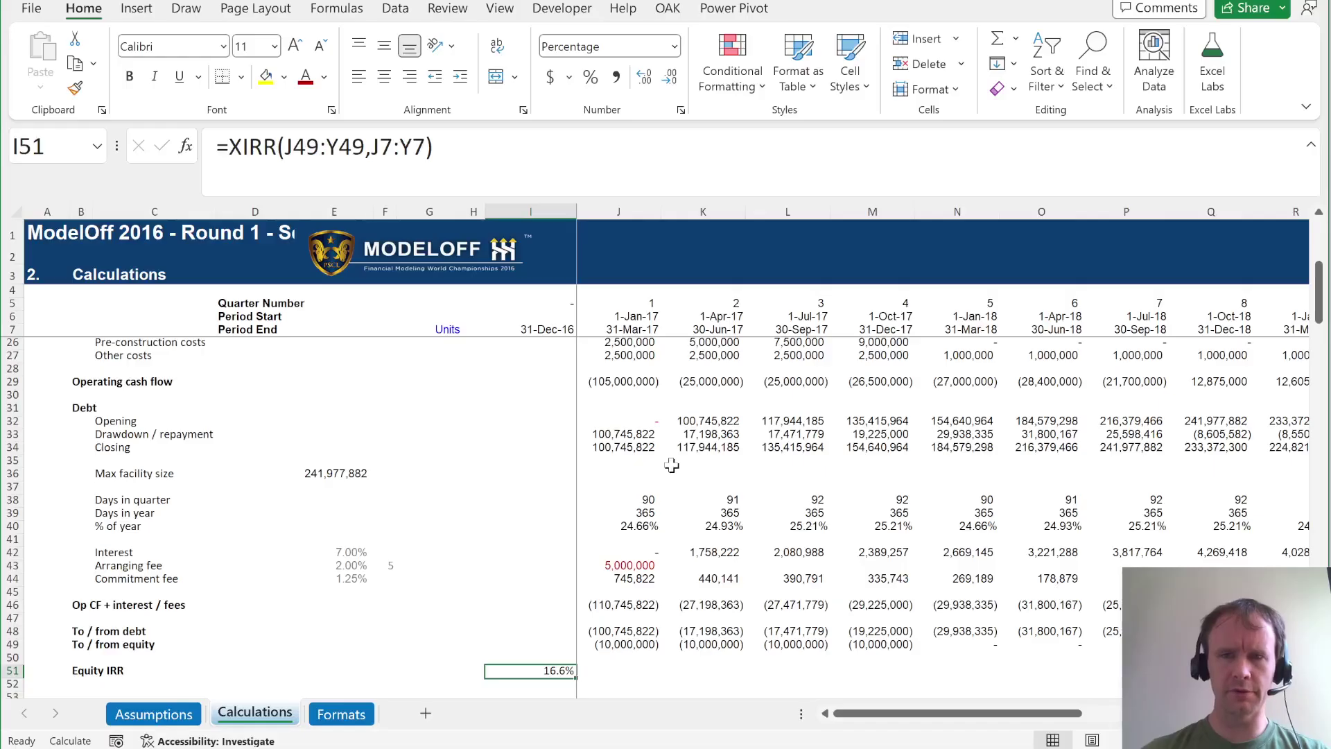
Insert a new worksheet after Calculations and name it Q&A.
left_click(426, 713)
double_click(324, 714)
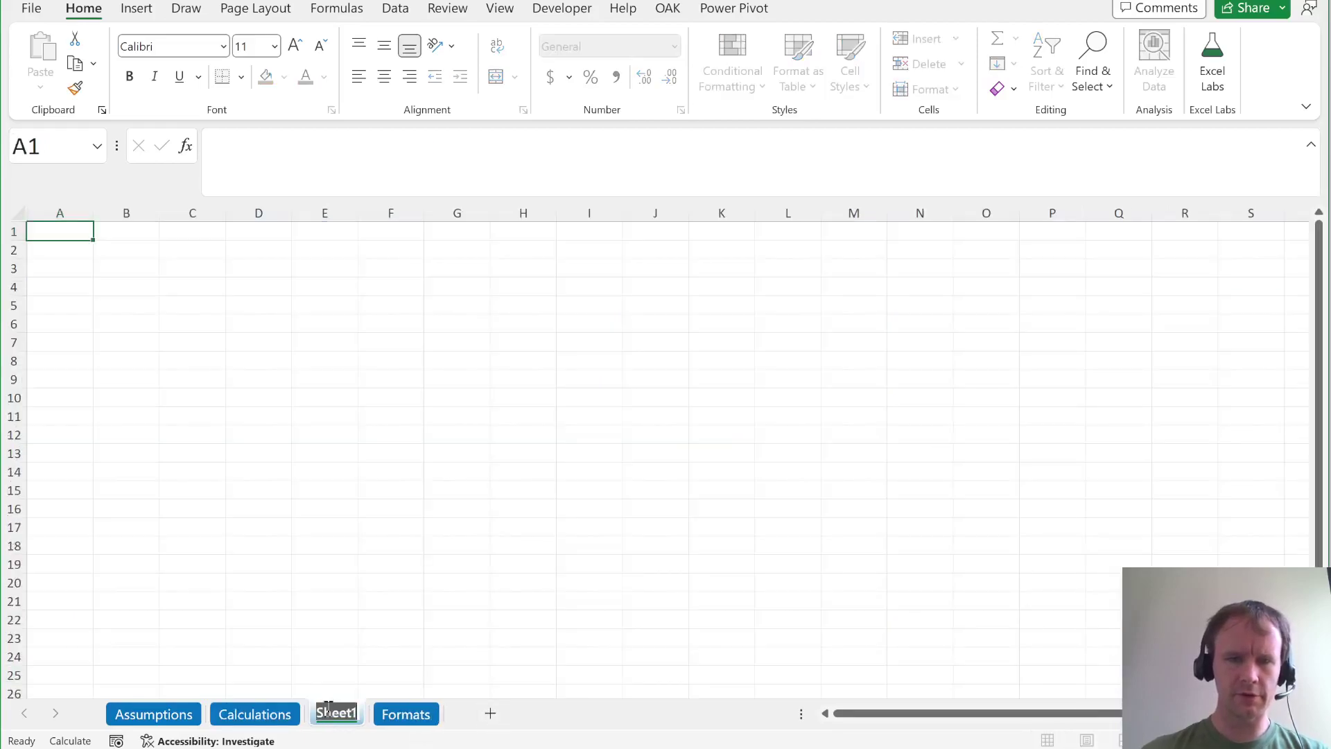
type("a&A")
key("Return")
Enter =SEQUENCE(10,31) in cell A3 of the Q&A sheet.
key("Down")
key("Down")
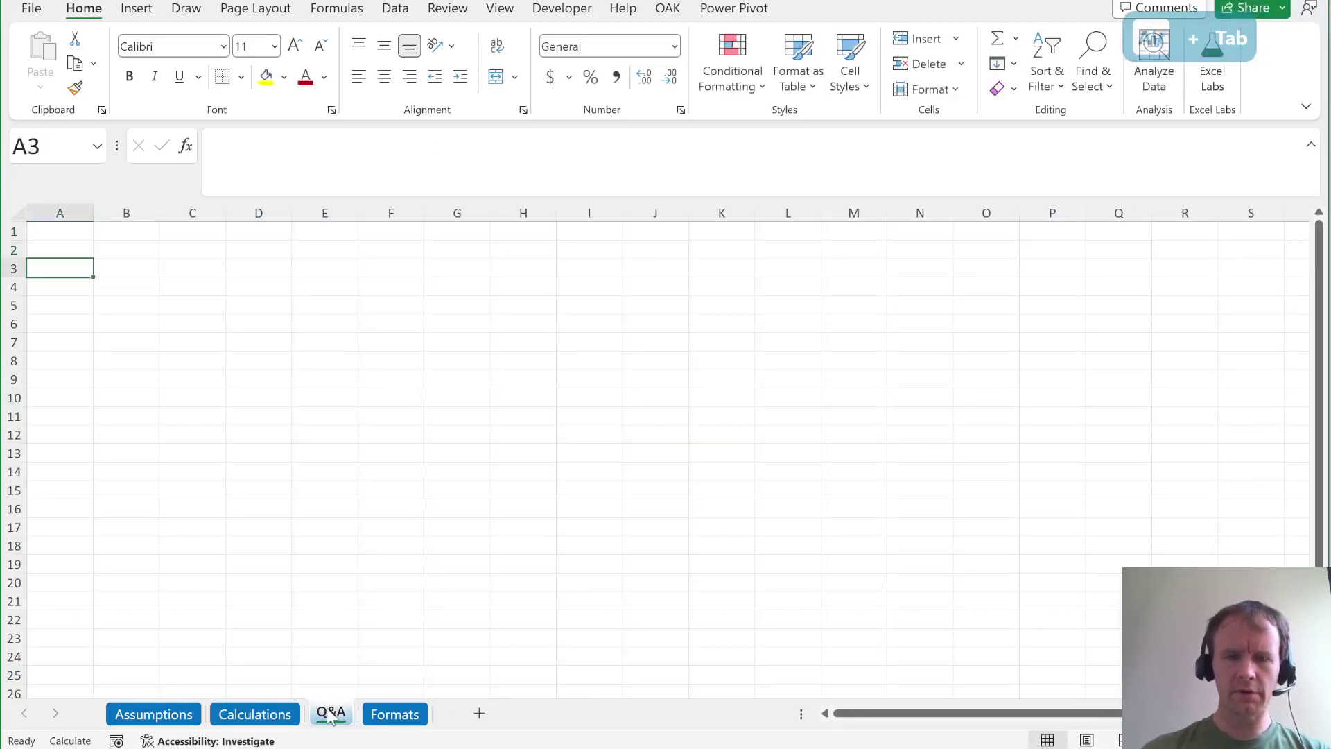
type("=seq")
key("Tab")
type("10,31)")
key("Return")
key("Up")
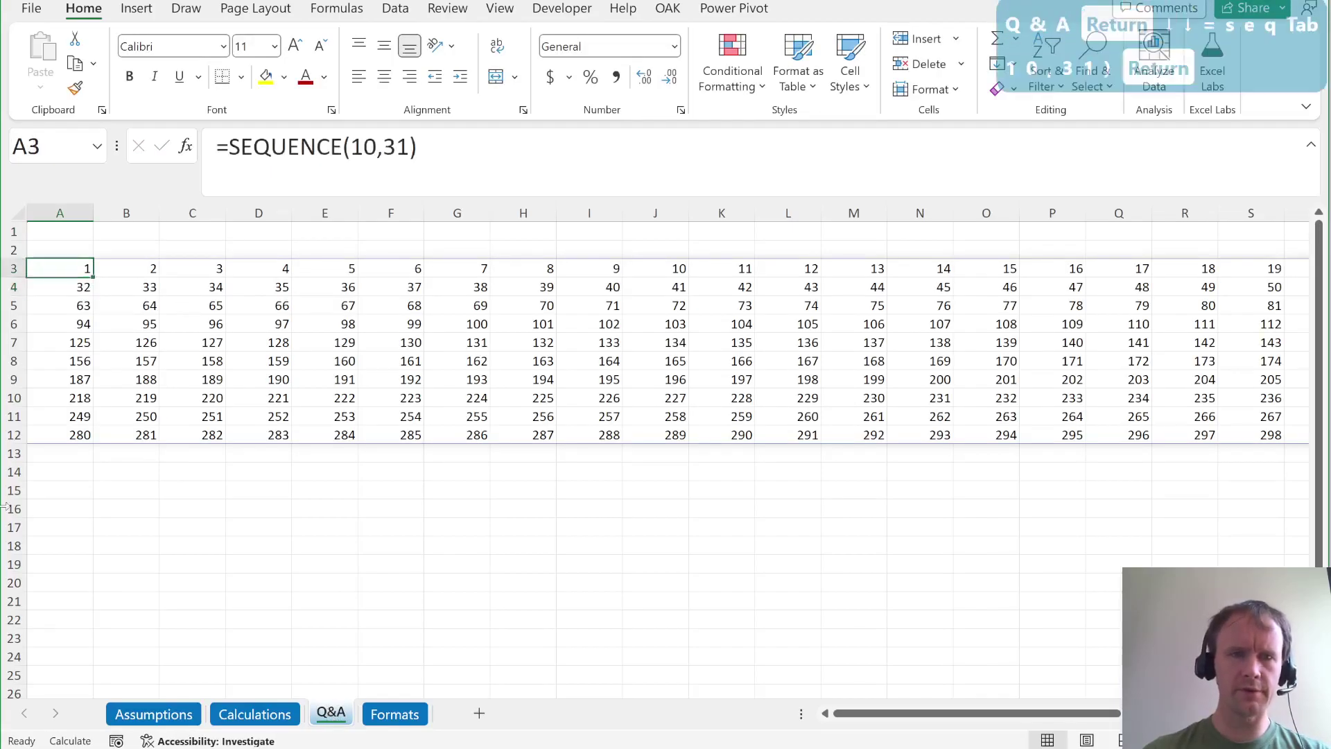
Correct the A3 formula to =SEQUENCE(10,,31) so it lists the question numbers down one column.
left_click(376, 150)
type(",")
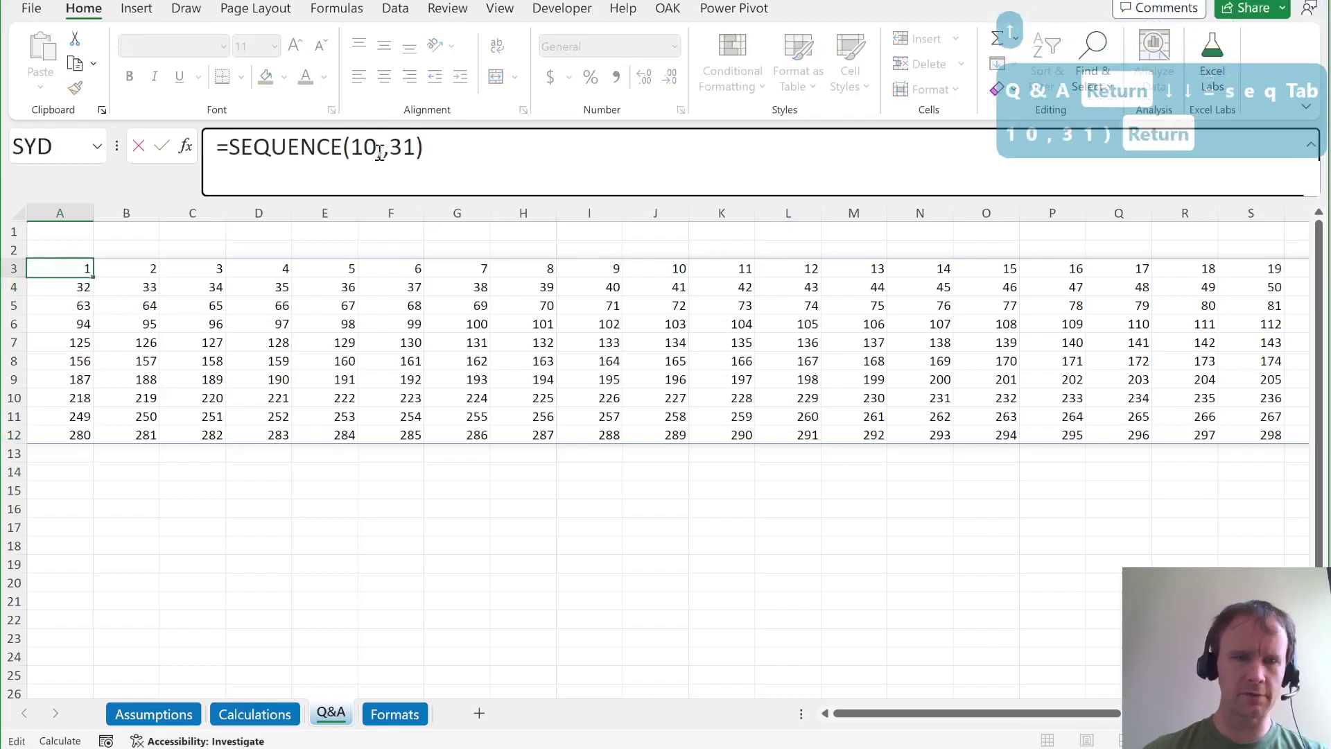
key("Return")
Start a formula in B3 of Q&A referencing the construction costs for the quarter ended 31-Mar-19, Calculations!R18:R21.
key("Up")
key("Right")
type("=")
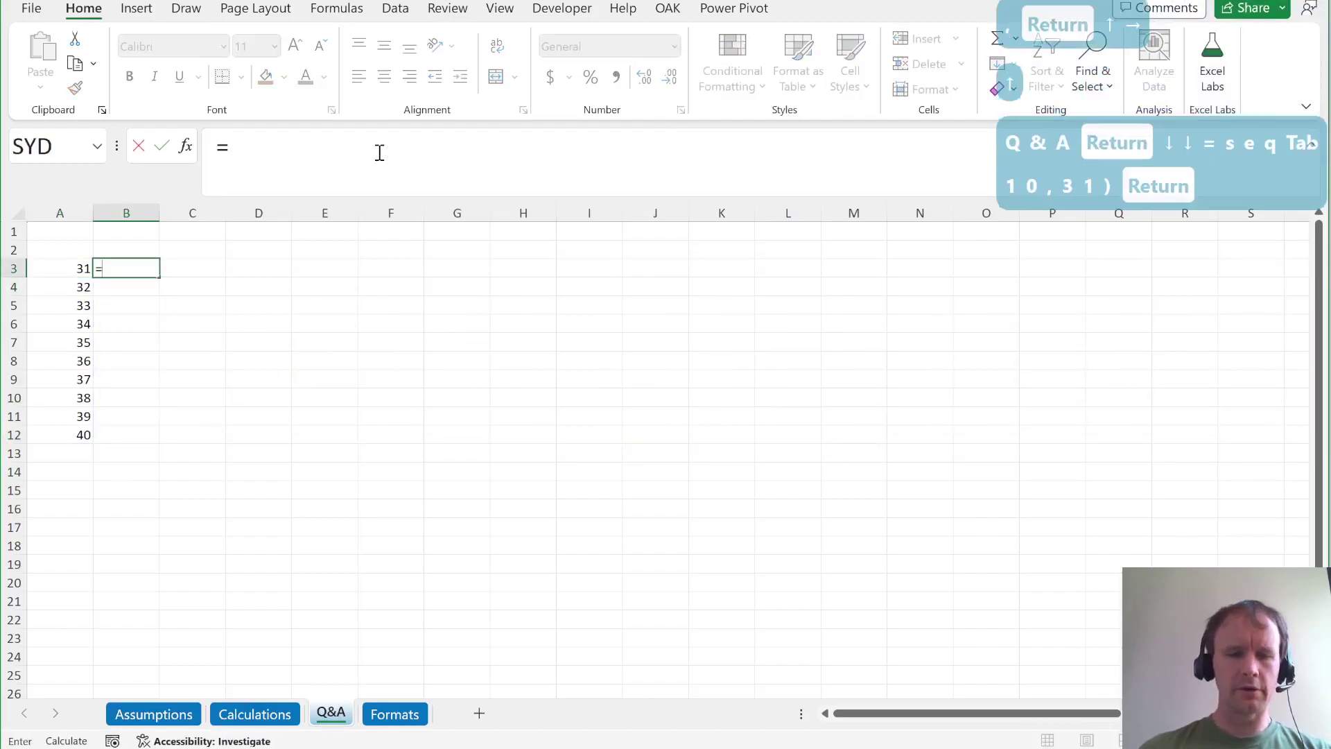
key("ctrl+Page_Up")
left_click(800, 317)
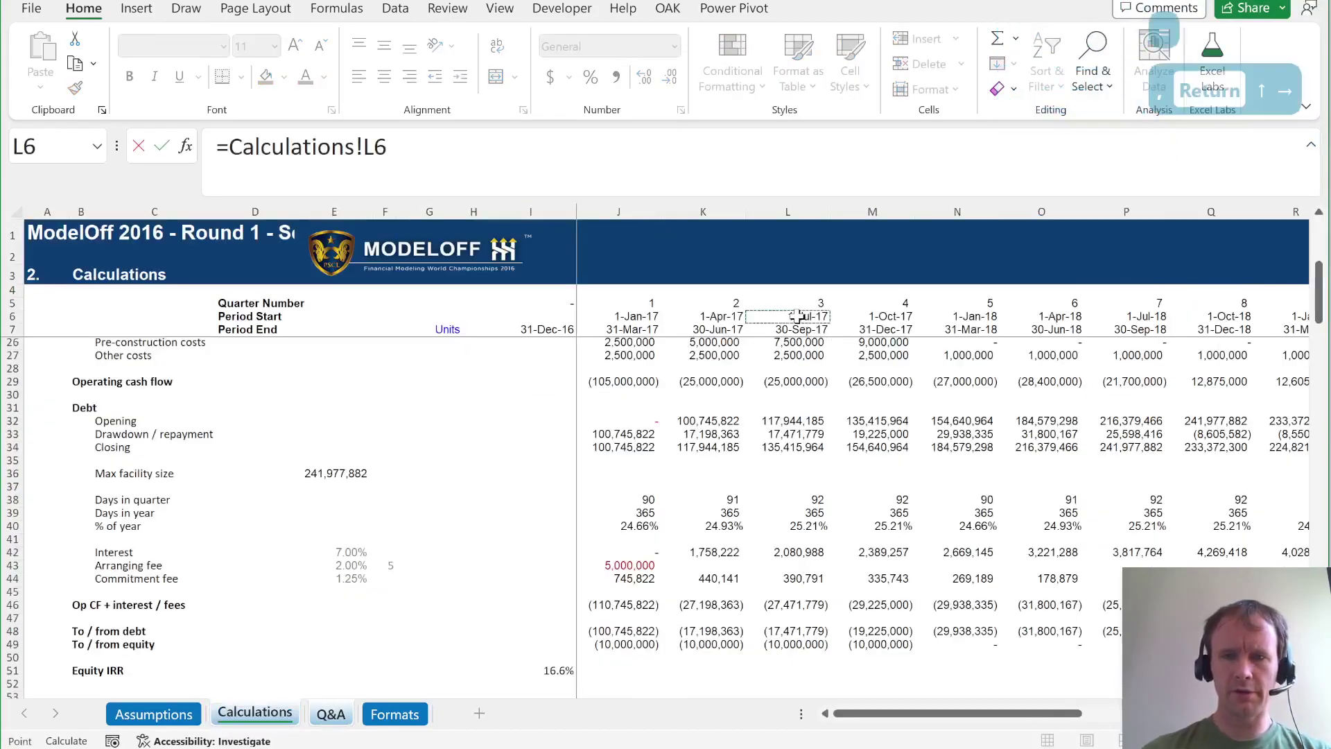
key("Down")
key("Right")
key("Right")
key("Right")
key("Right")
key("Right")
key("Right")
key("Right")
key("Left")
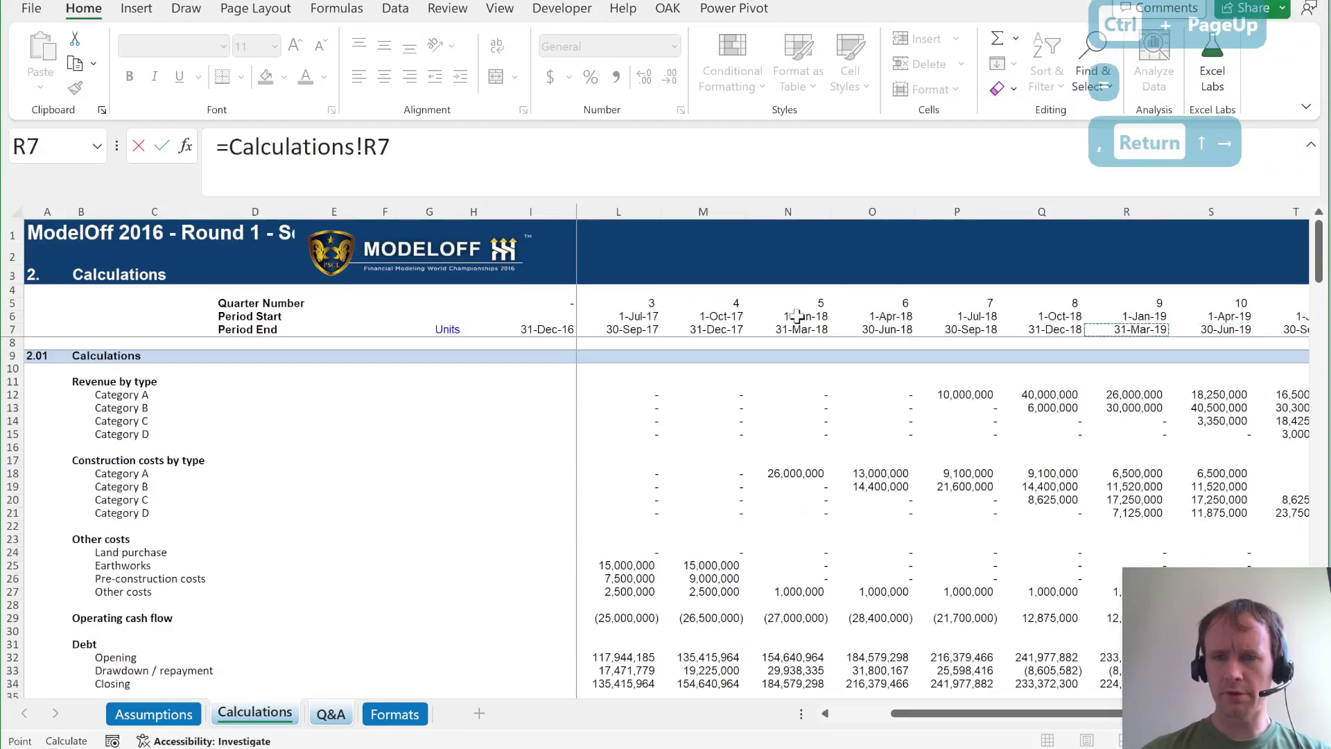
key("ctrl+Down")
key("ctrl+Down")
key("ctrl+Down")
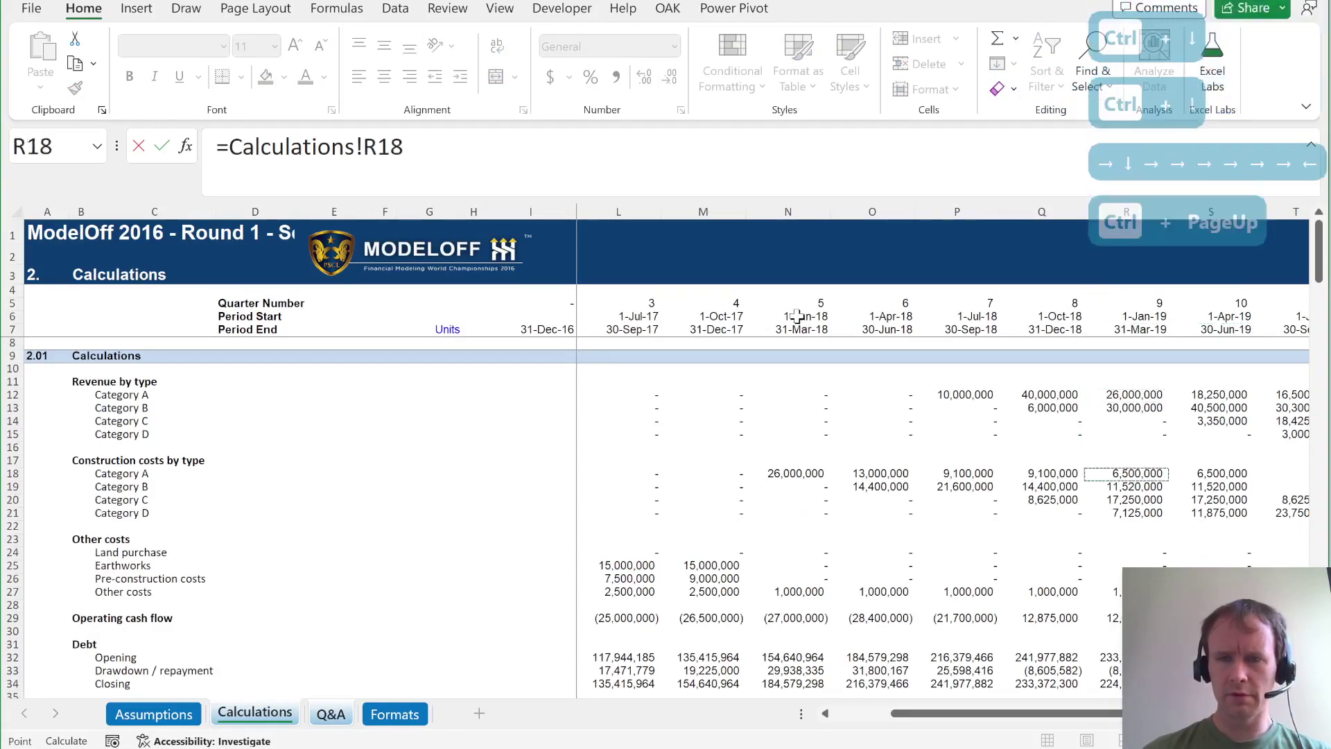
key("ctrl+shift+Down")
Wrap the reference in a SUM function so B3 holds =SUM(Calculations!R18:R21).
left_click(223, 153)
type("sum")
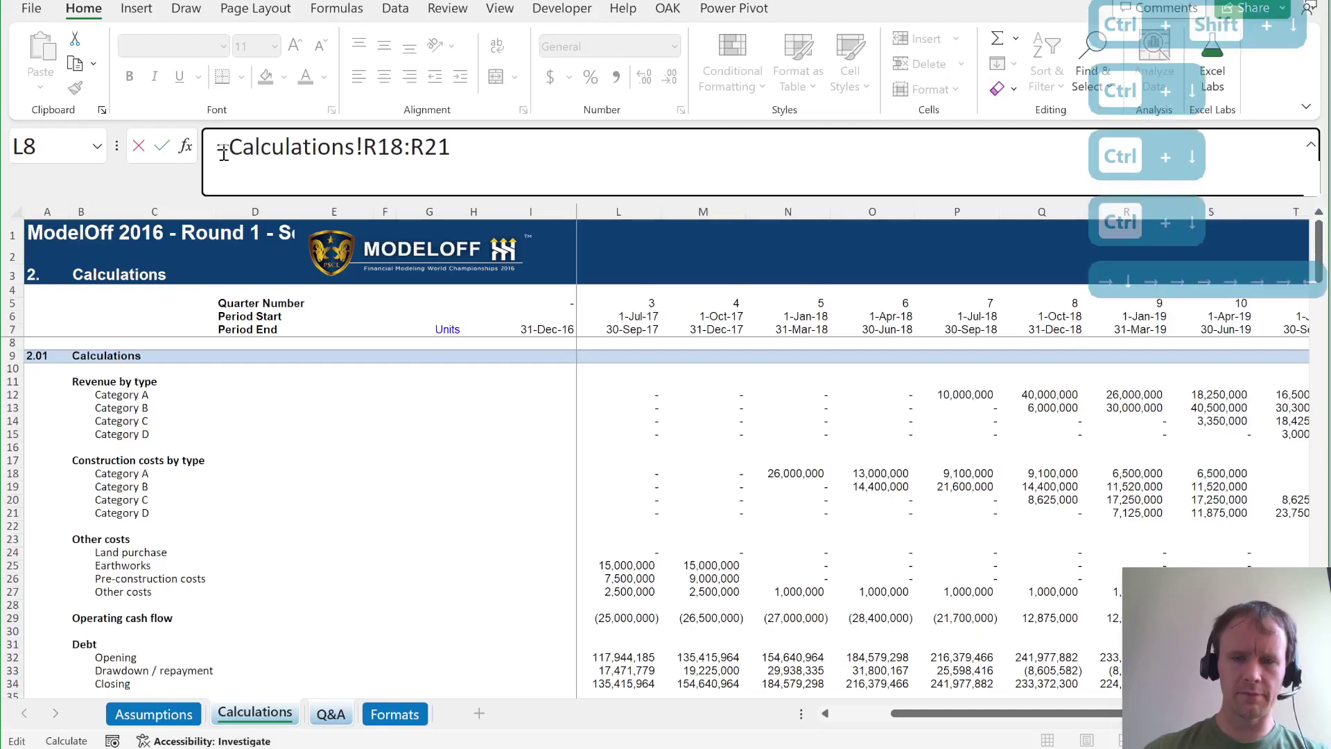
key("Tab")
key("Return")
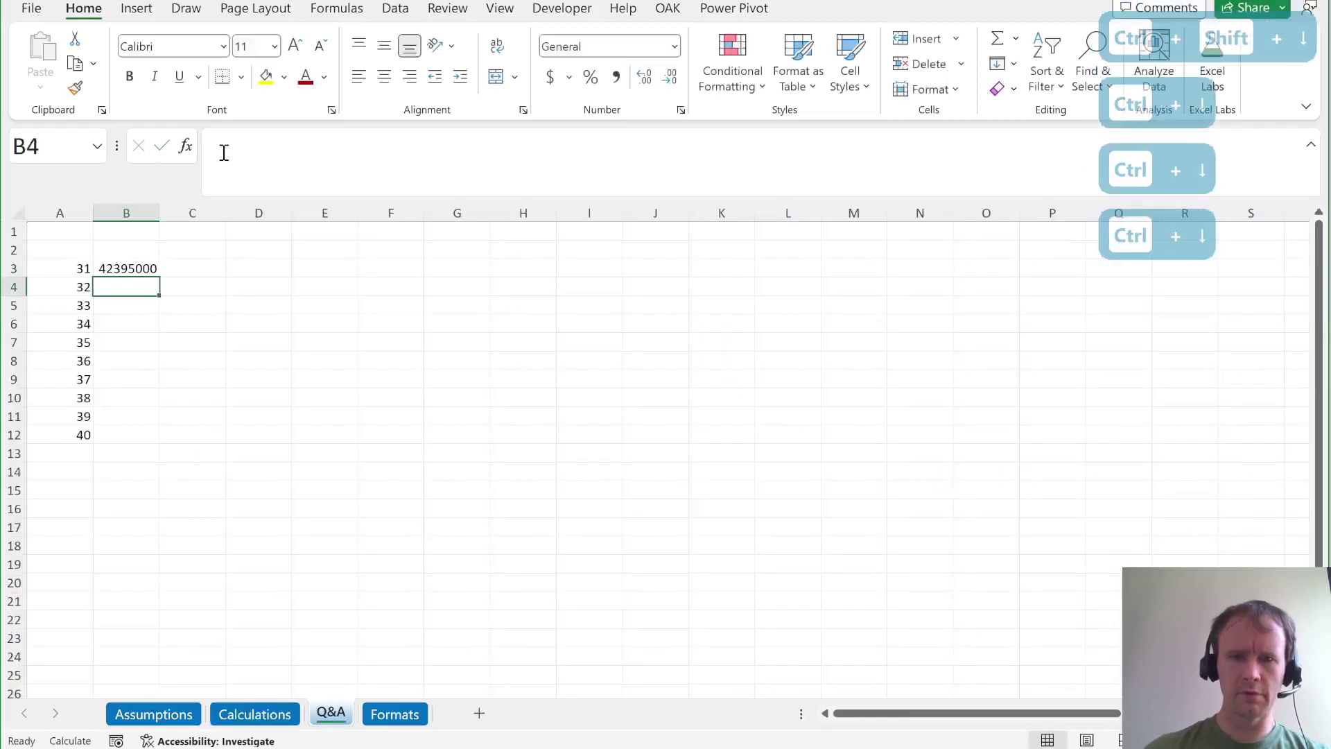
Format B3 as a number with thousands separators and no decimal places.
key("Up")
key("ctrl+shift+1")
key("alt+h")
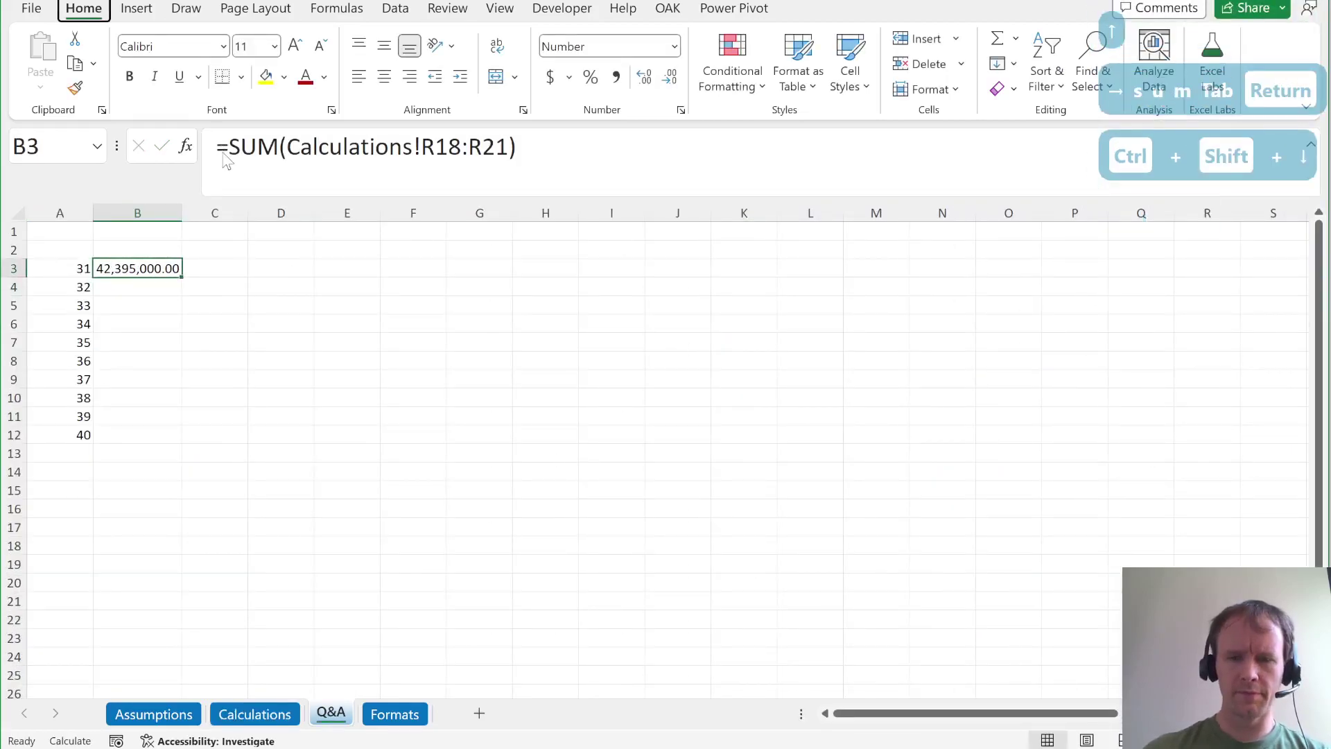
key("9")
key("9")
Copy only the number format of B3 to the answer cells down to B12.
key("ctrl+c")
key("shift+Down")
key("shift+Down")
key("shift+Down")
key("shift+Down")
key("shift+Down")
key("shift+Down")
key("shift+Down")
key("shift+Down")
key("shift+Down")
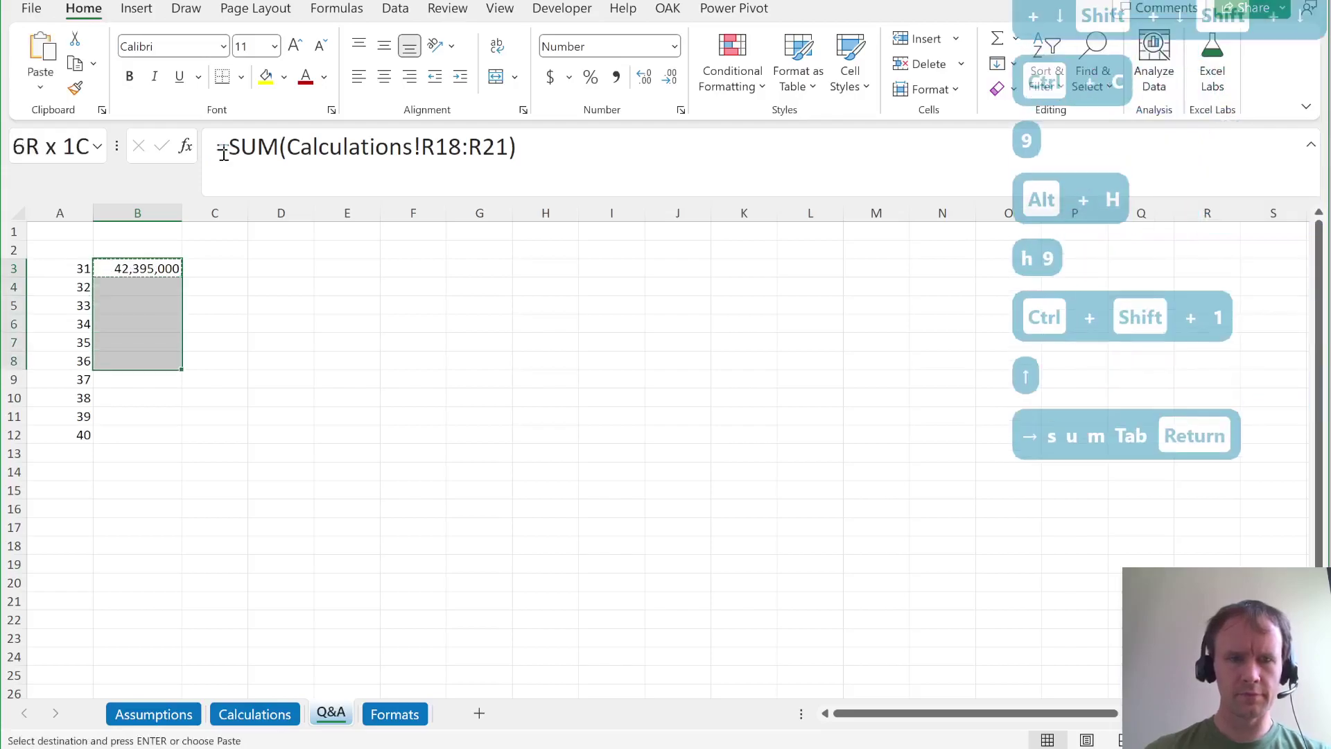
key("ctrl+v")
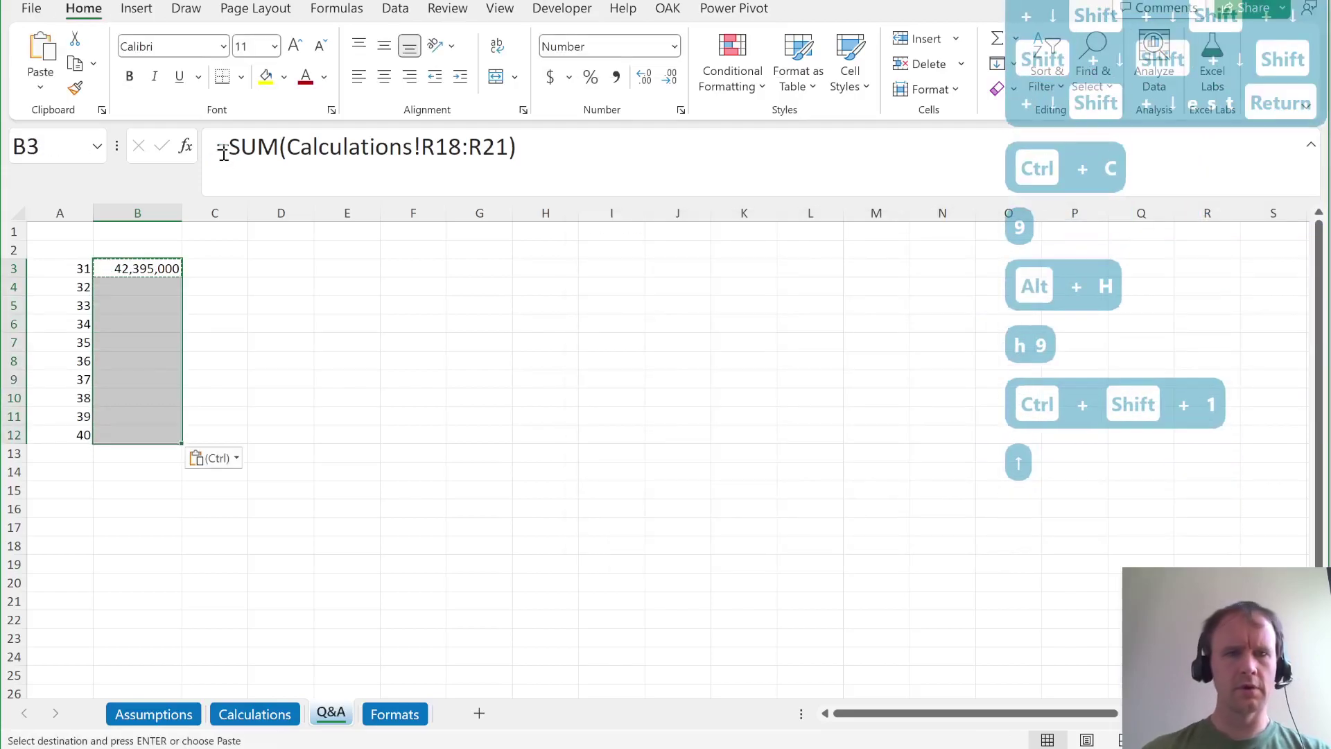
Check Question 31's options in the case study PDF, paste B3's value as a hardcode in C3 and enter option B in D3.
key("Right")
key("alt+Tab")
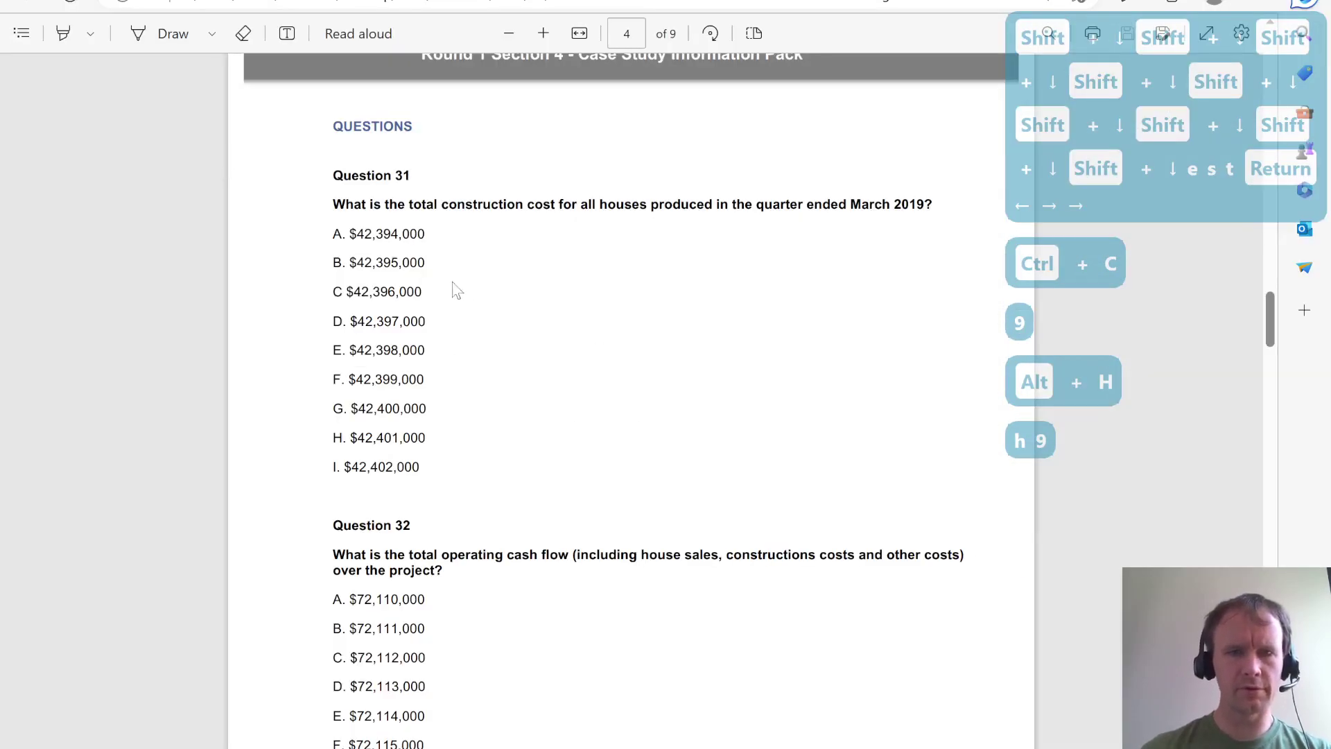
key("alt+Tab")
key("Left")
key("Right")
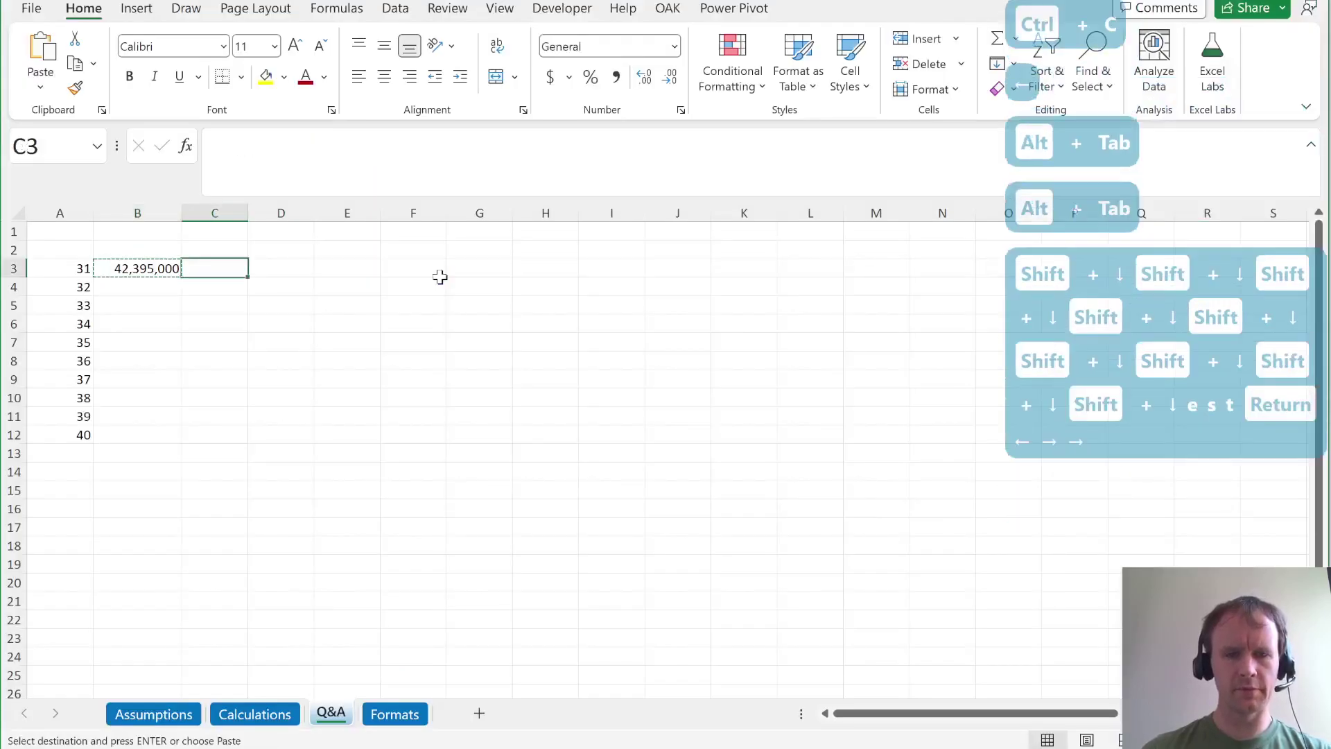
key("ctrl+shift+v")
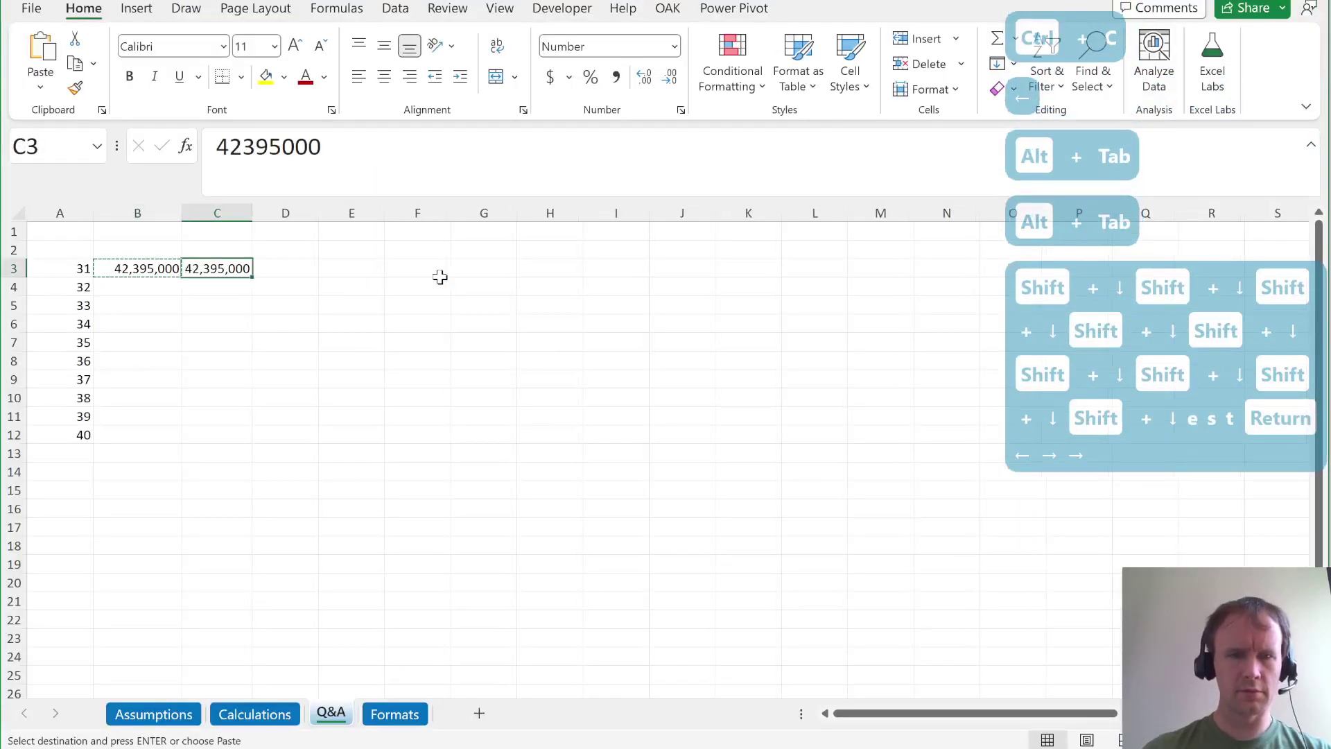
key("Tab")
type("B")
key("Return")
Add the column headers Link, HC and Option in B2:D2 above the answers.
key("Up")
key("Up")
key("Up")
key("Left")
key("Left")
key("Down")
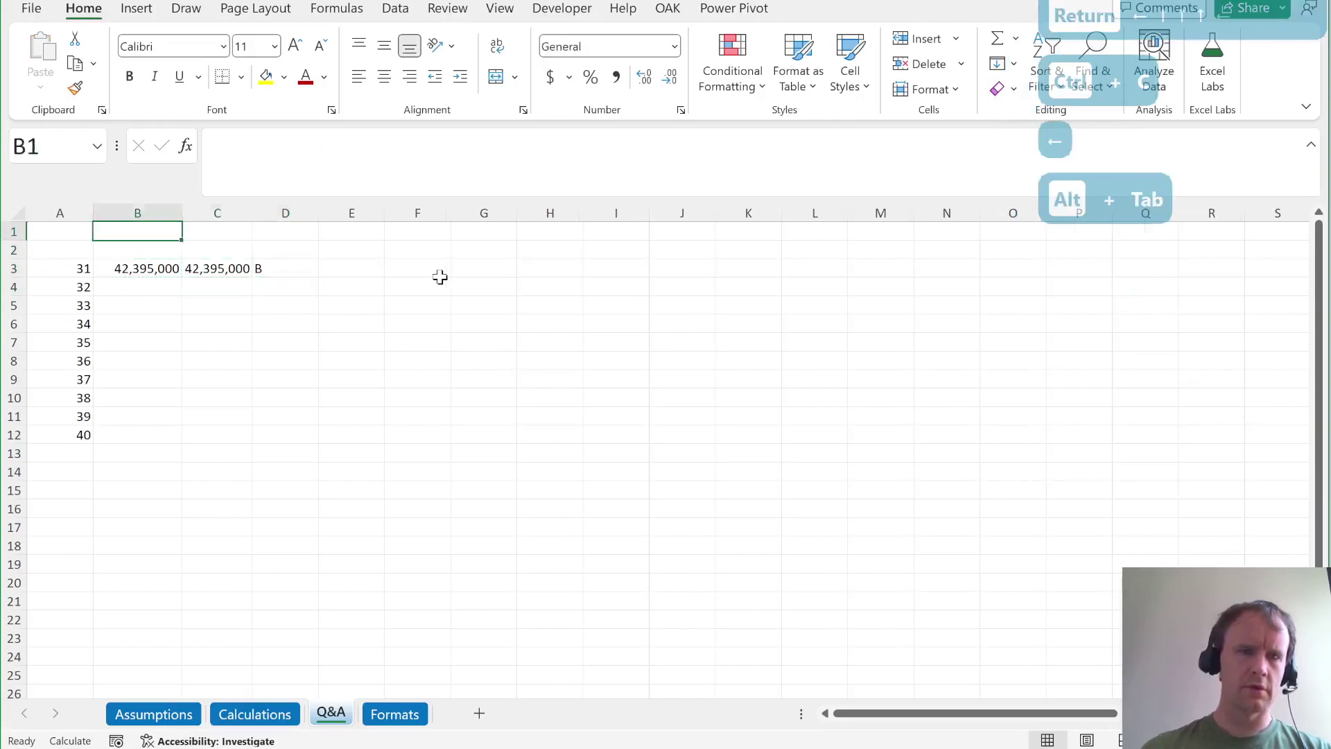
key("Right")
type("Link")
key("Tab")
type("HC")
key("Tab")
type("Option")
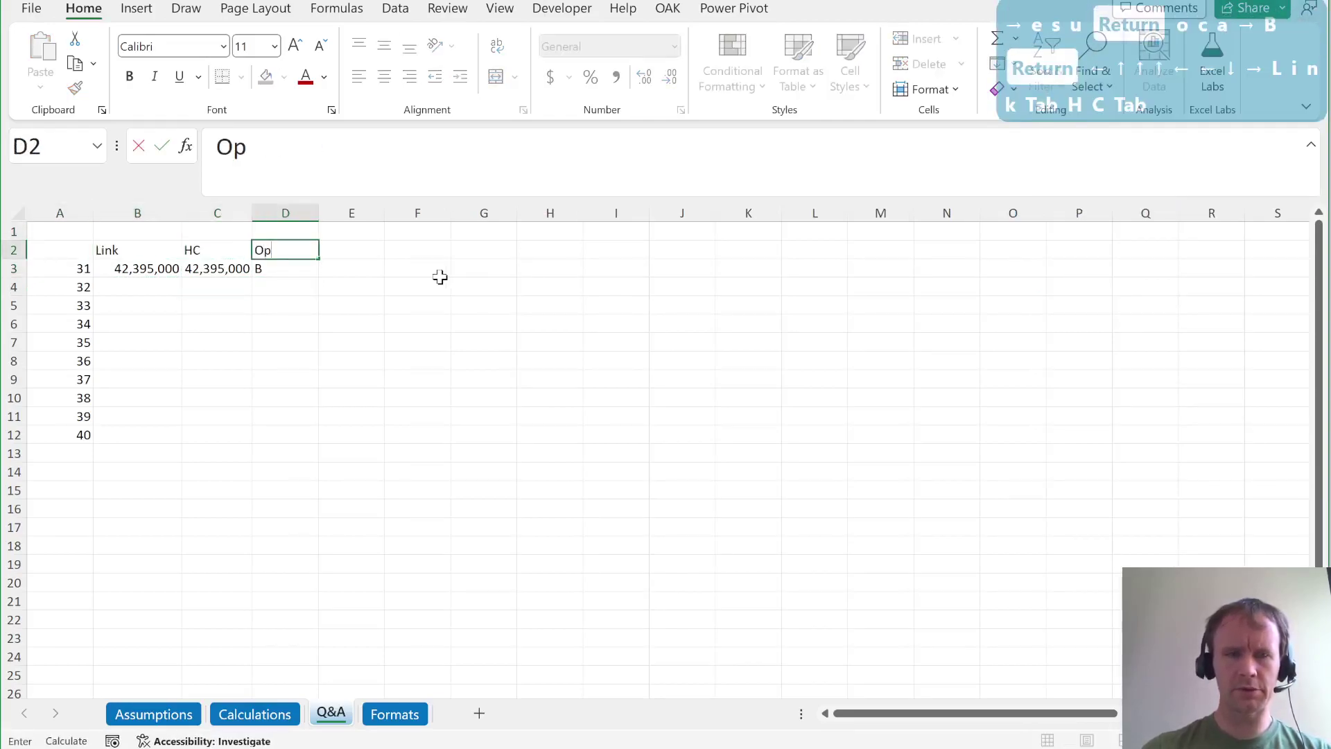
key("Return")
Read Question 32 in the case study PDF and total the operating cash flow in B4 of Q&A with =SUM(Calculations!J29:Y29).
key("Down")
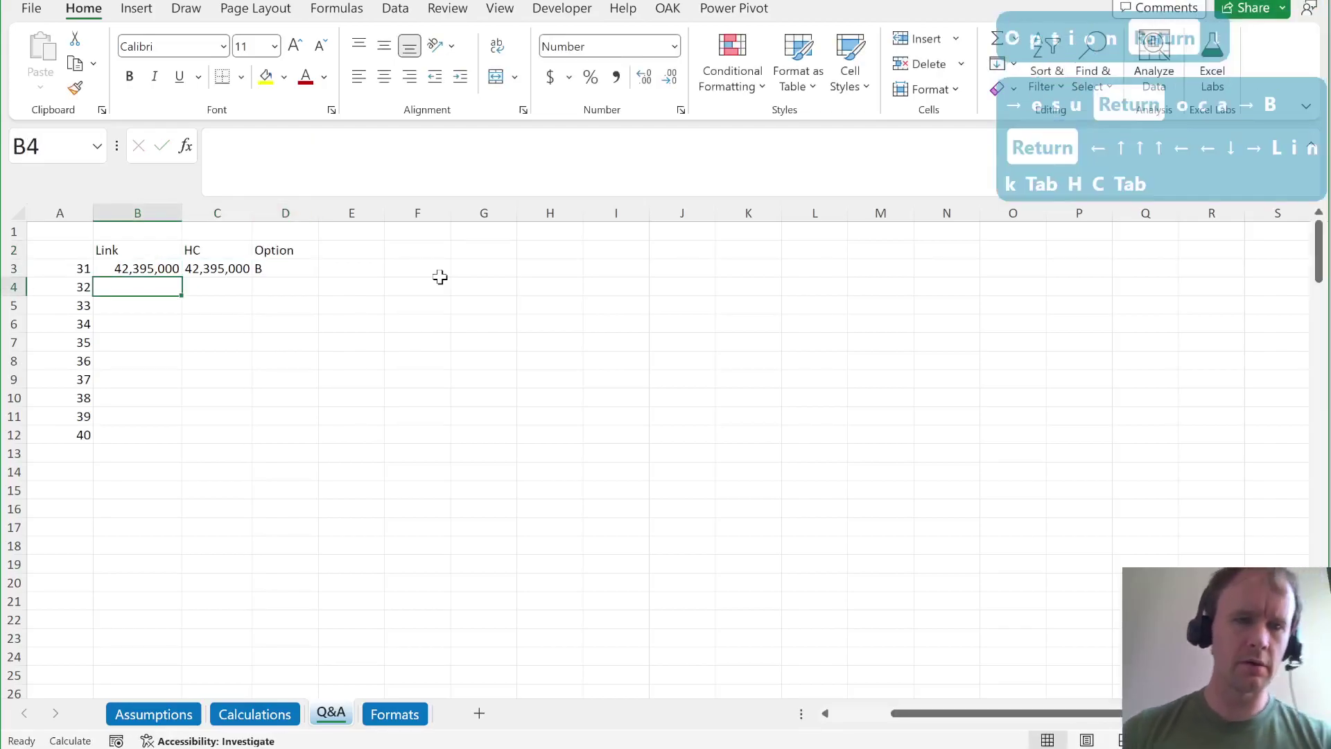
key("ctrl+Page_Up")
key("ctrl+Page_Down")
key("alt+Tab")
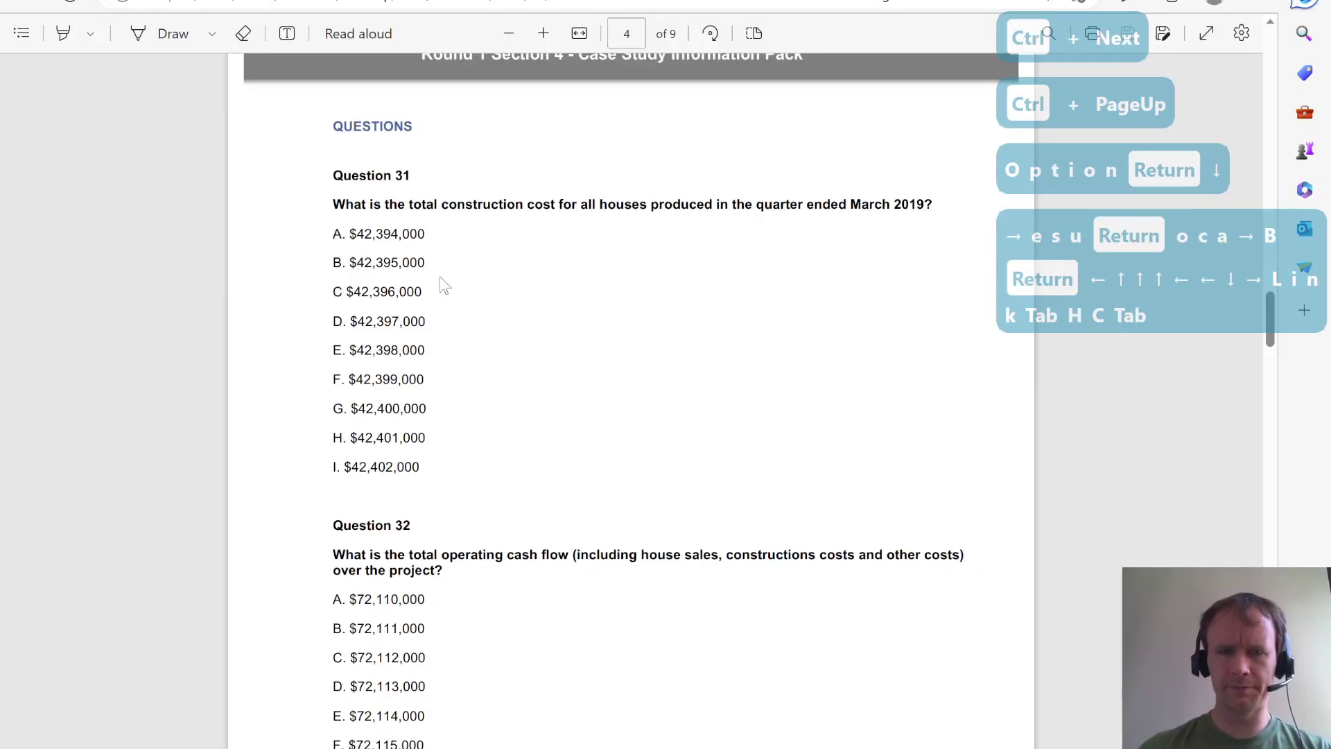
scroll(605, 507, "down", 4)
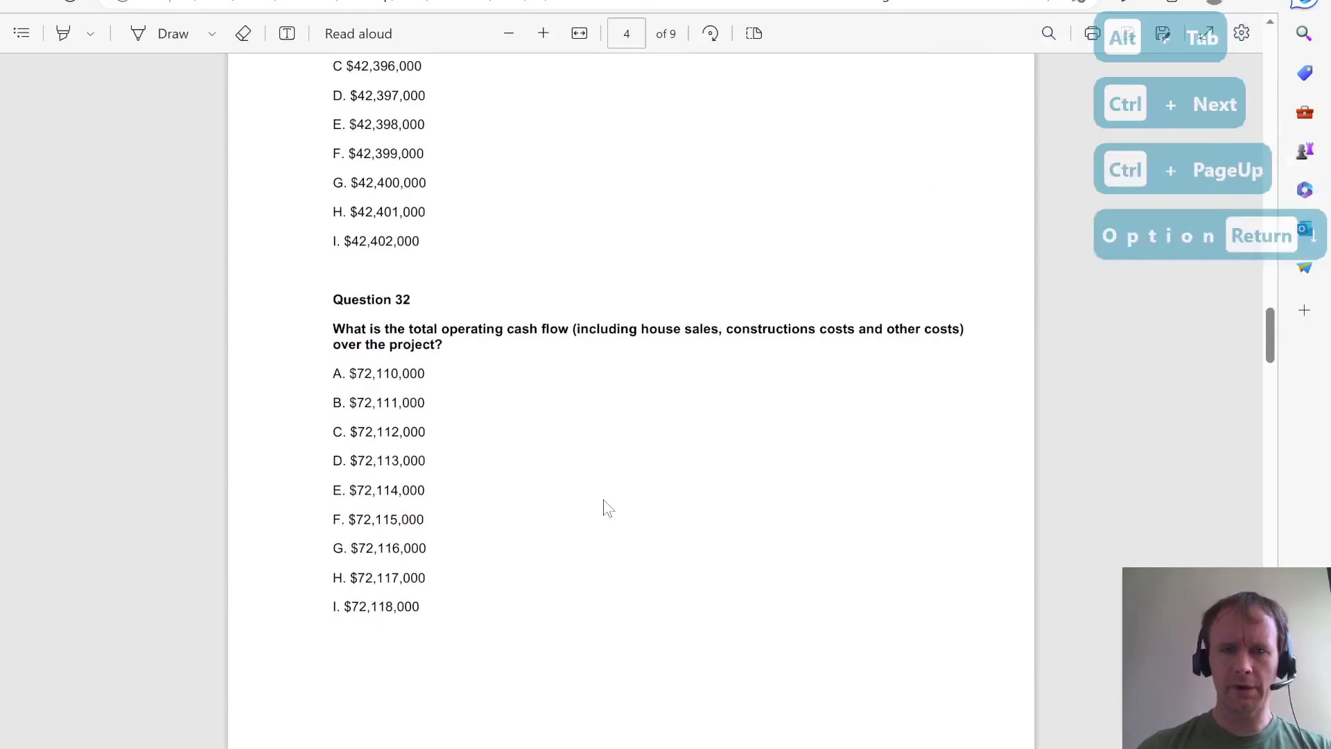
key("alt+Tab")
type("=sum")
key("Tab")
key("ctrl+Page_Up")
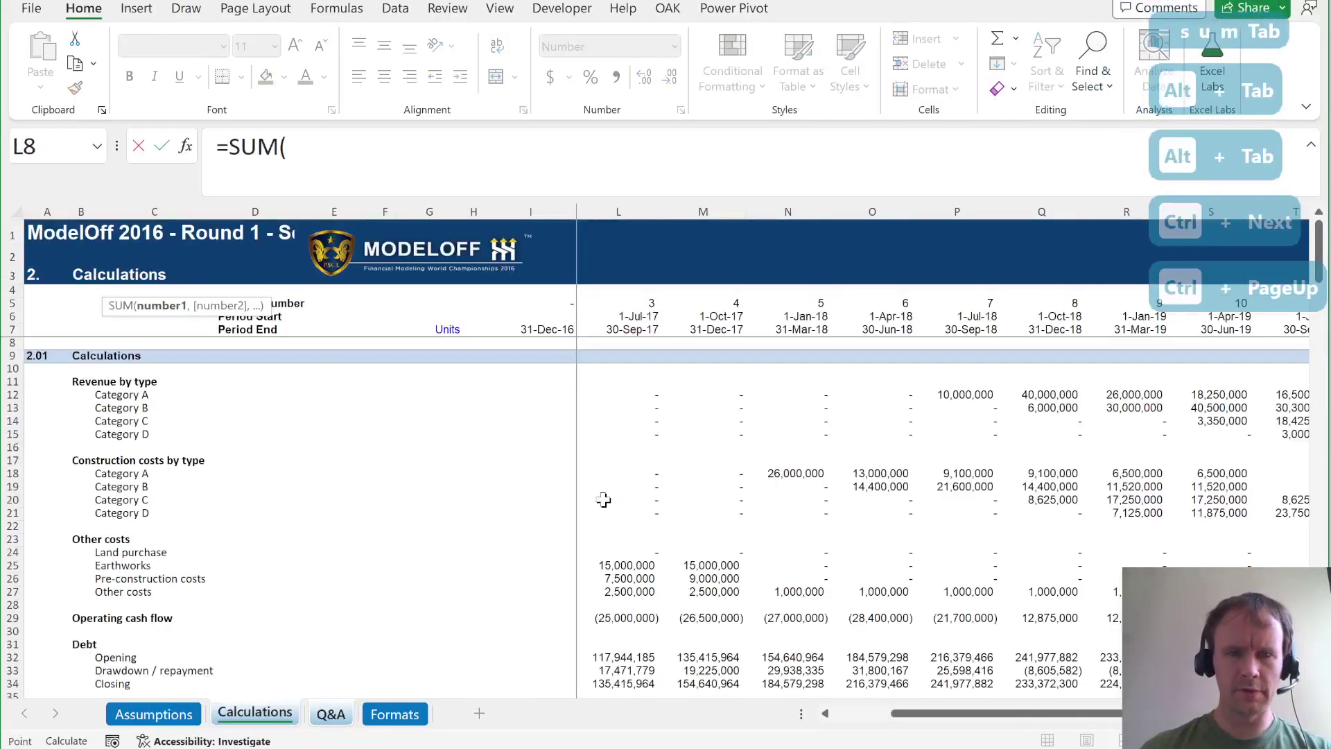
left_click(660, 618)
key("ctrl+Left")
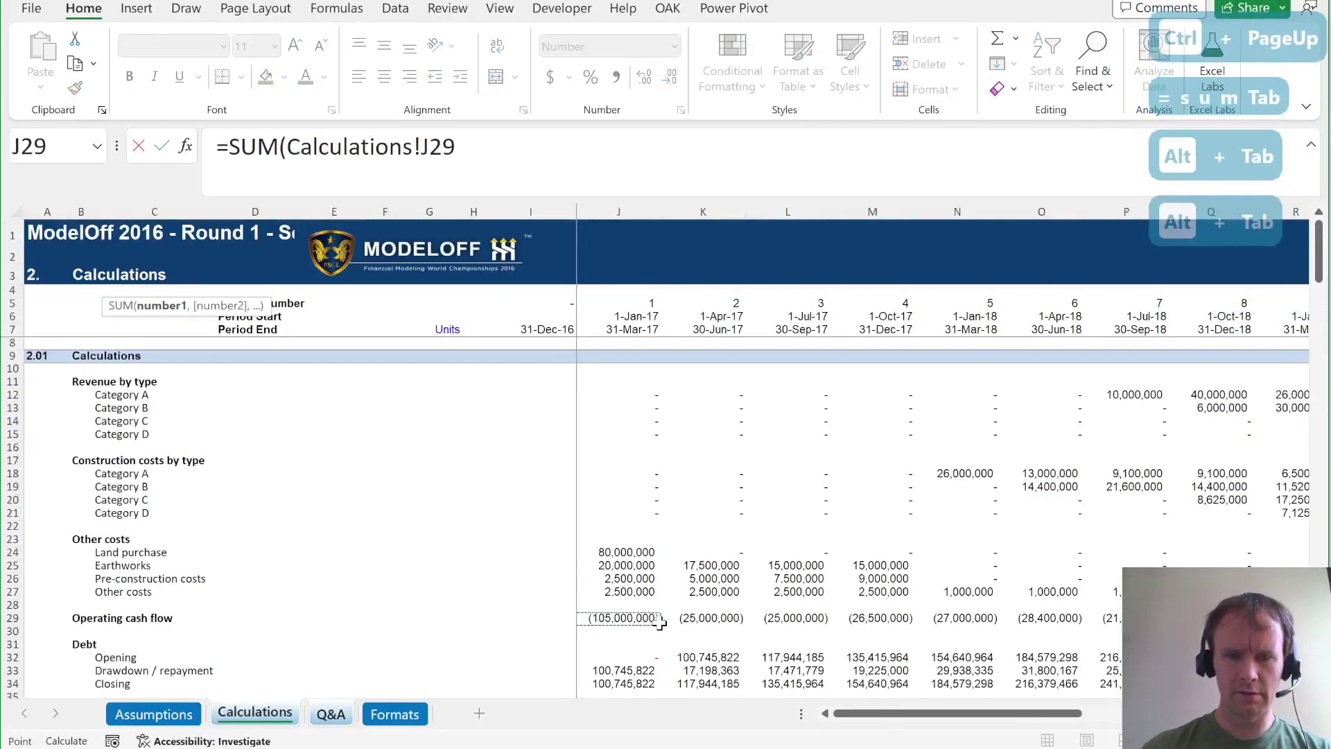
key("ctrl+shift+Right")
type(")")
key("Return")
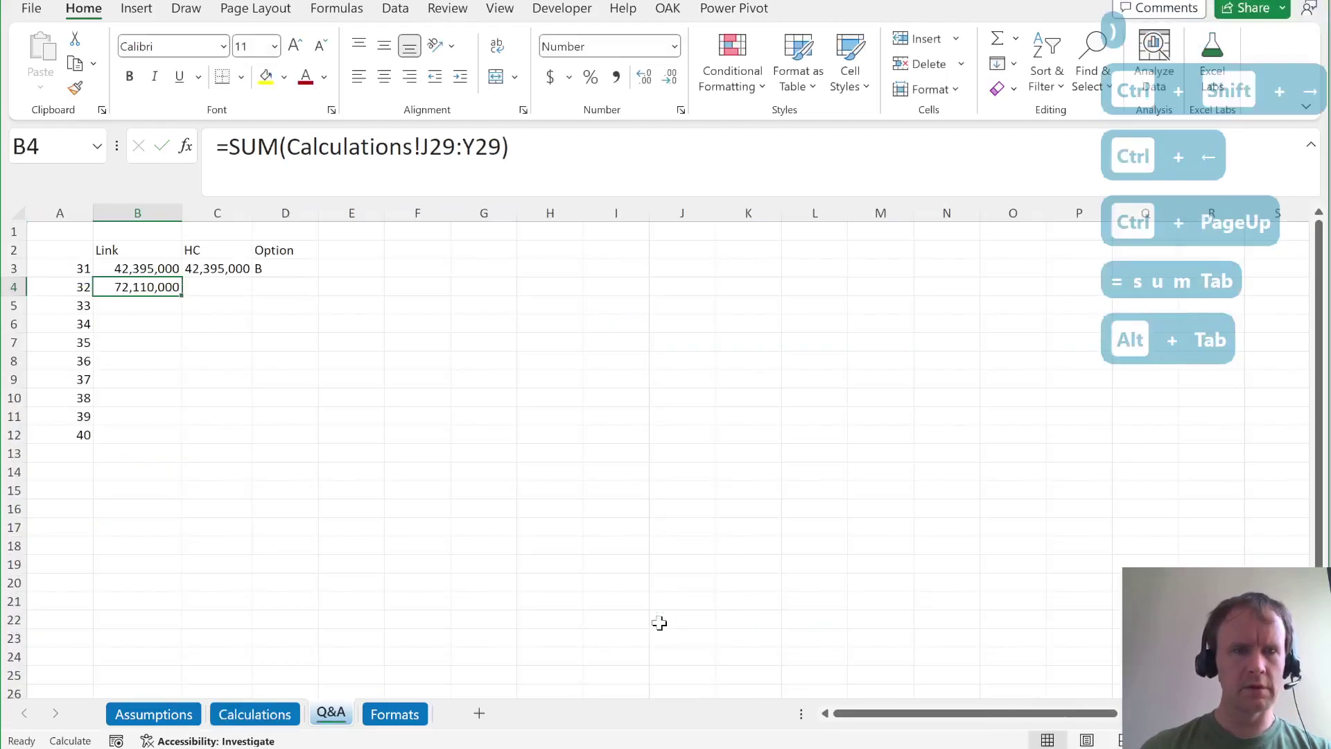
Compare B4 with Question 32's options in the PDF, paste its value in C4 and enter option A in D4.
key("Right")
key("alt+Tab")
key("alt+Tab")
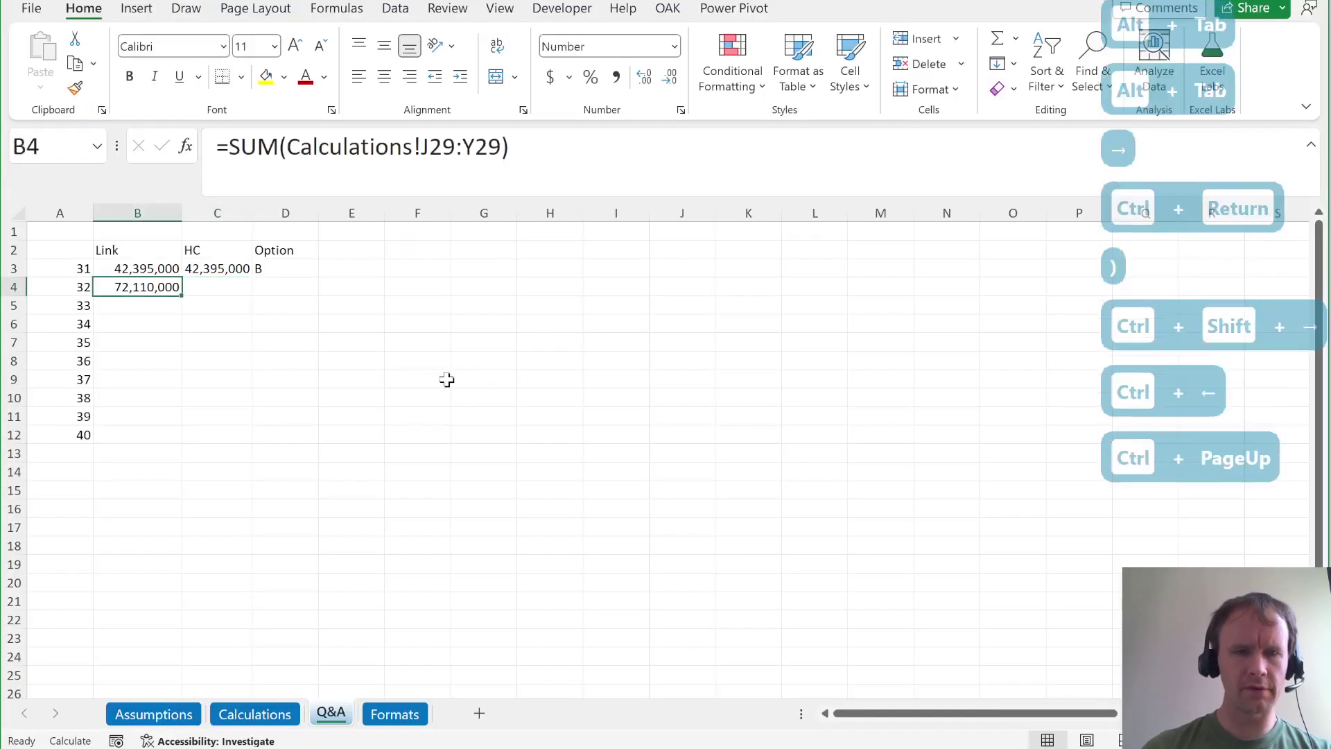
key("ctrl+c")
key("Right")
key("ctrl+v")
key("Right")
type("A")
key("Return")
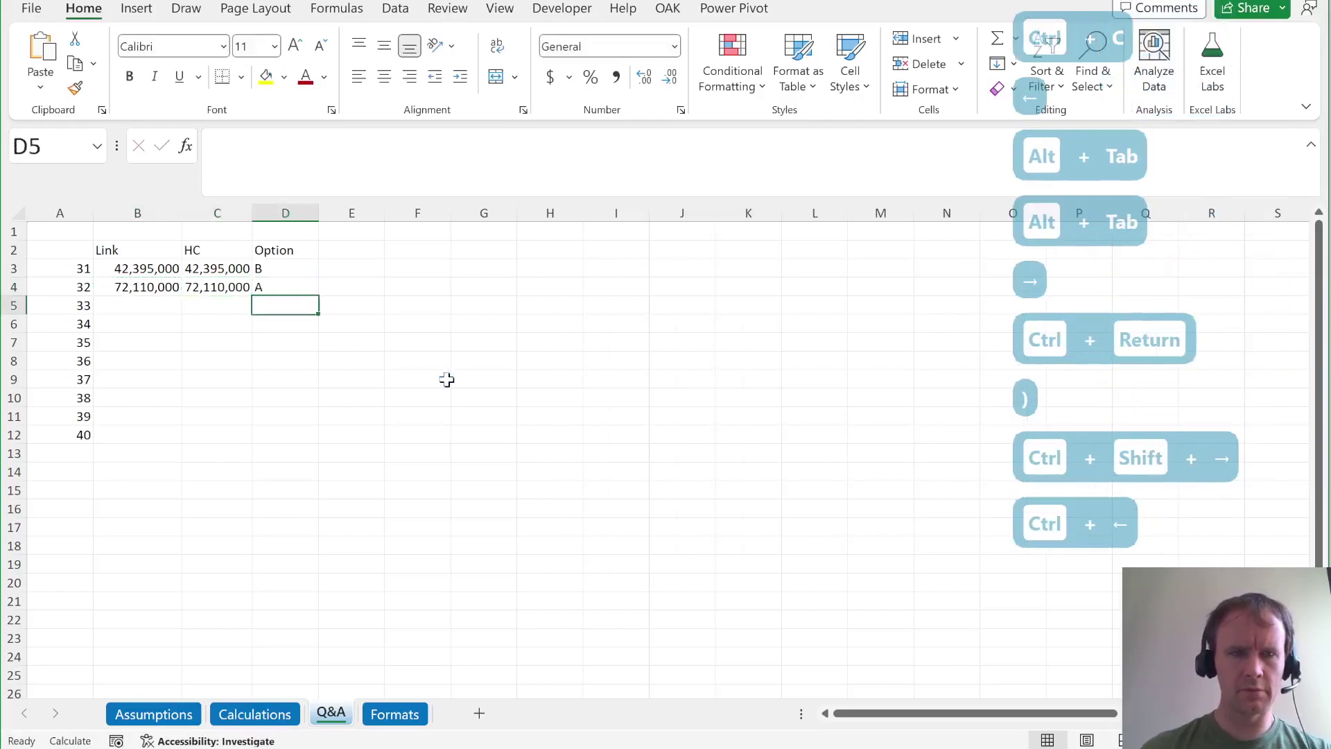
Read Question 33 in the PDF and link B5 of Q&A to the June 2017 debt drawdown with =Calculations!K33.
key("alt+Tab")
scroll(450, 390, "down", 10)
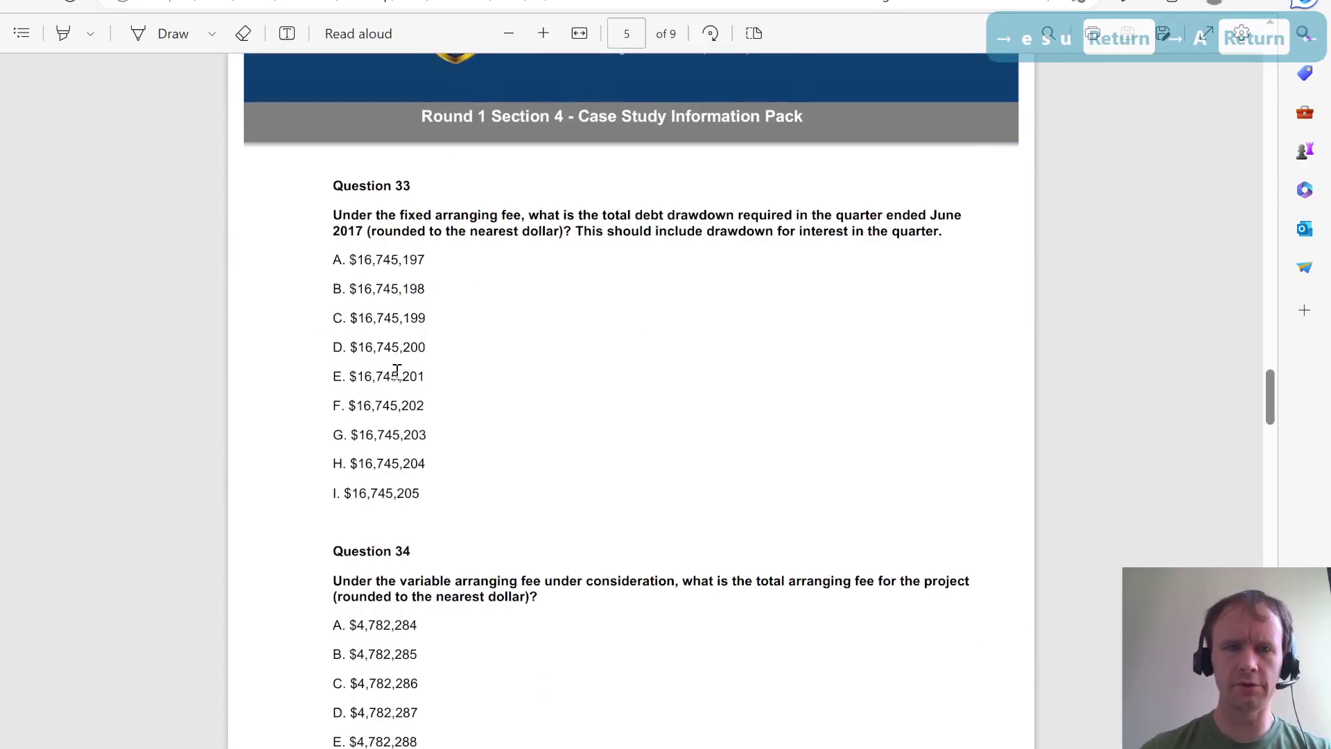
key("alt+Tab")
type("=")
key("Escape")
key("Left")
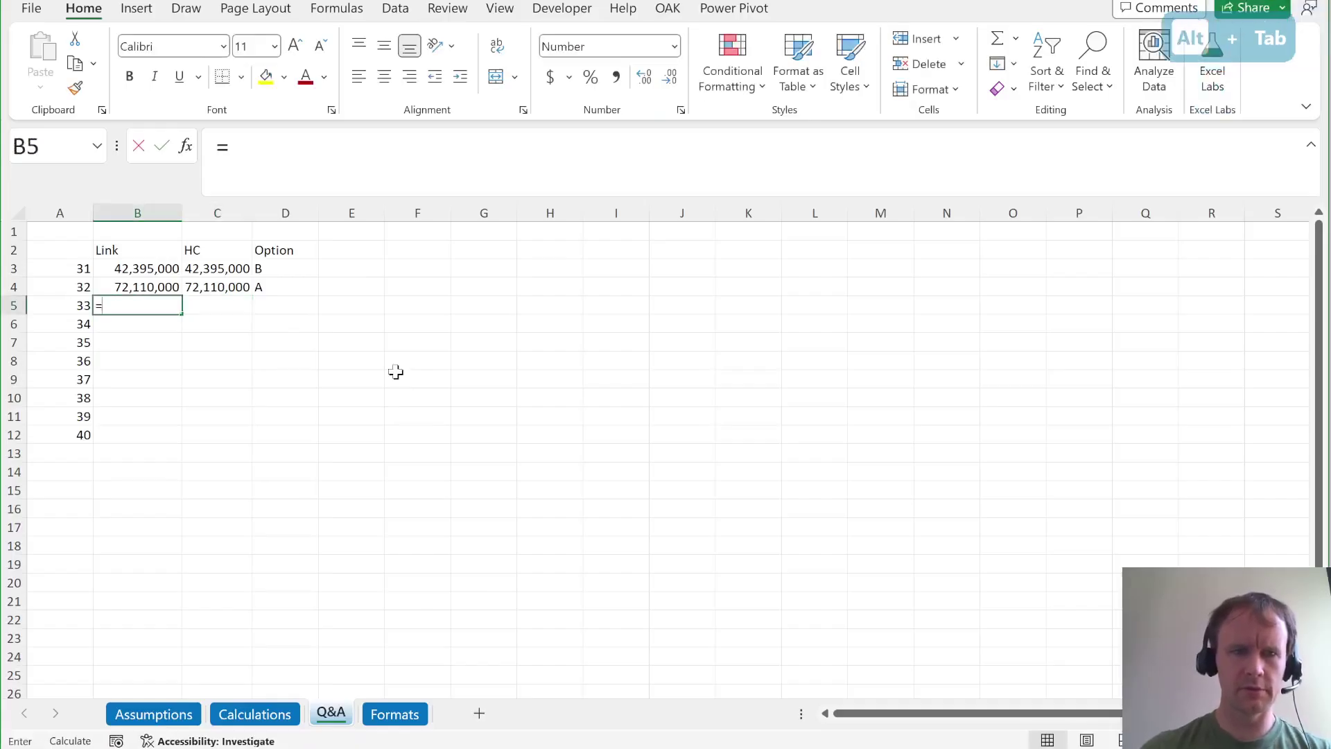
type("=")
key("ctrl+Page_Up")
scroll(591, 610, "down", 6)
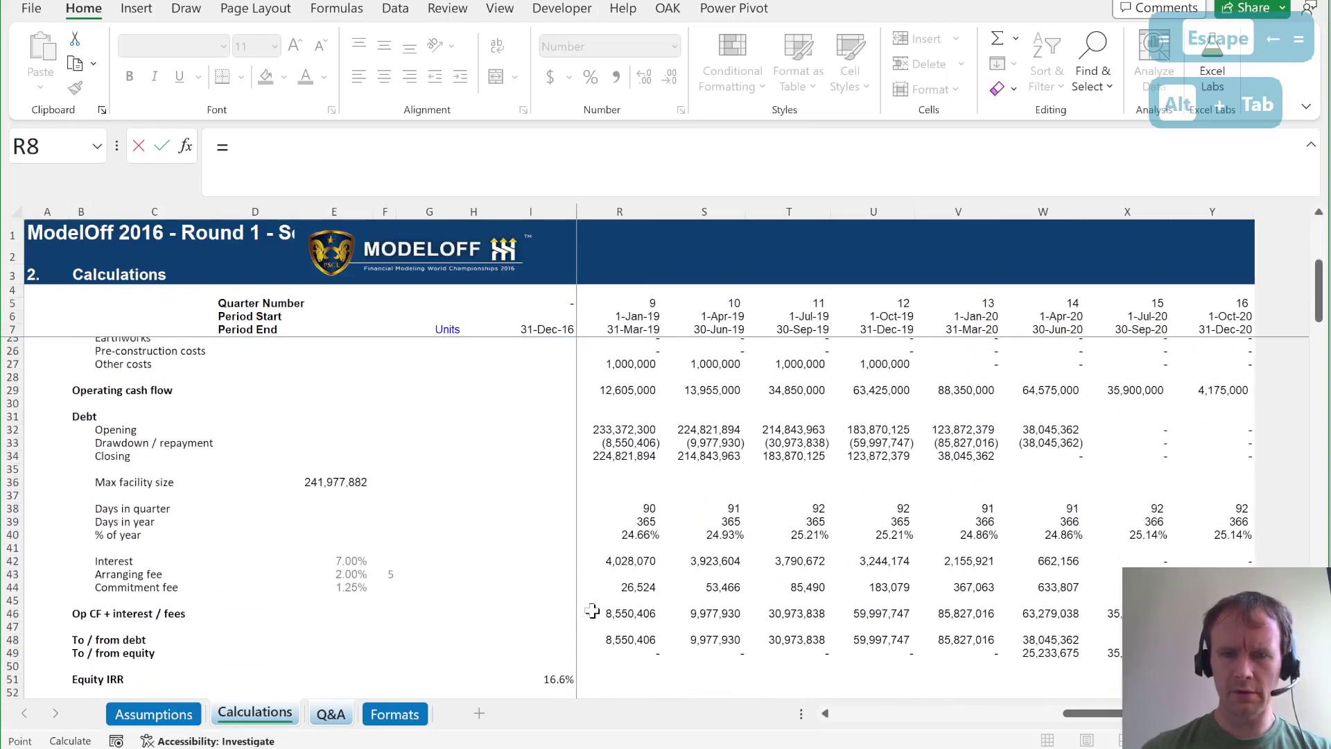
scroll(591, 610, "left", 6)
scroll(713, 579, "right", 2)
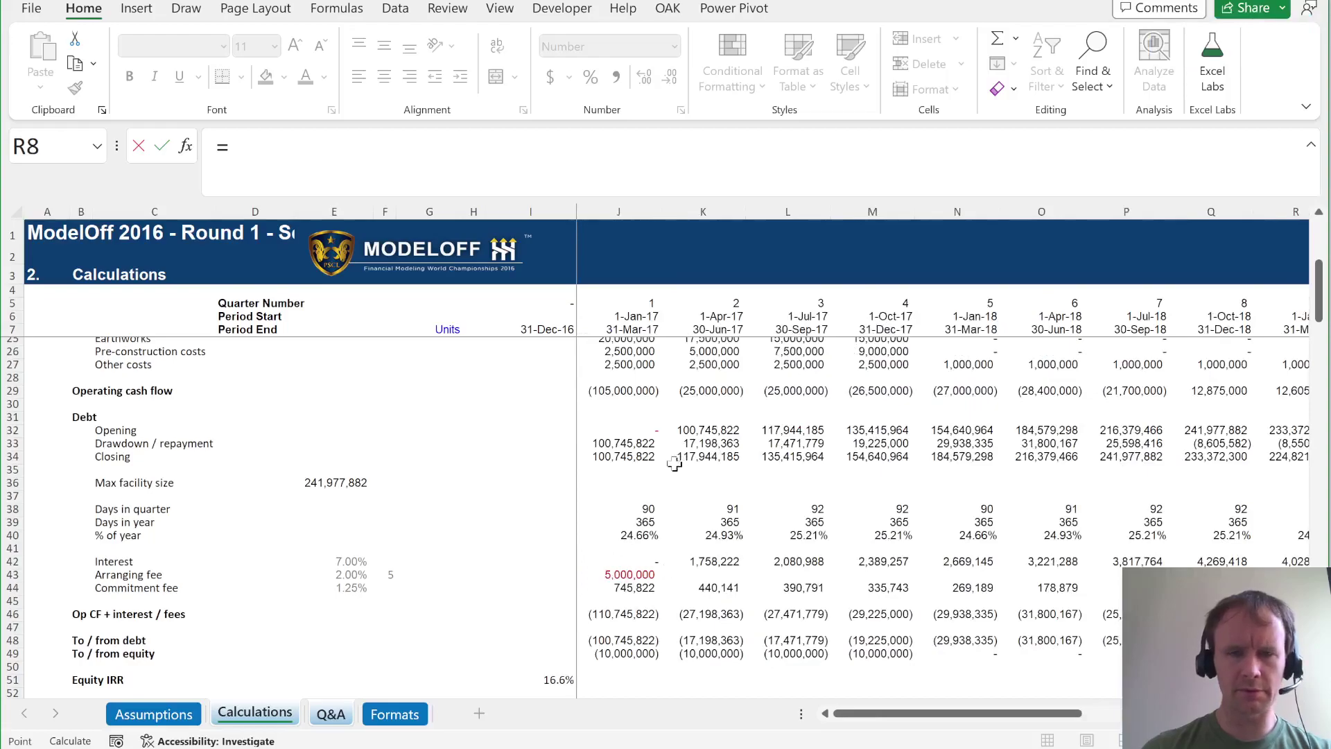
left_click(692, 444)
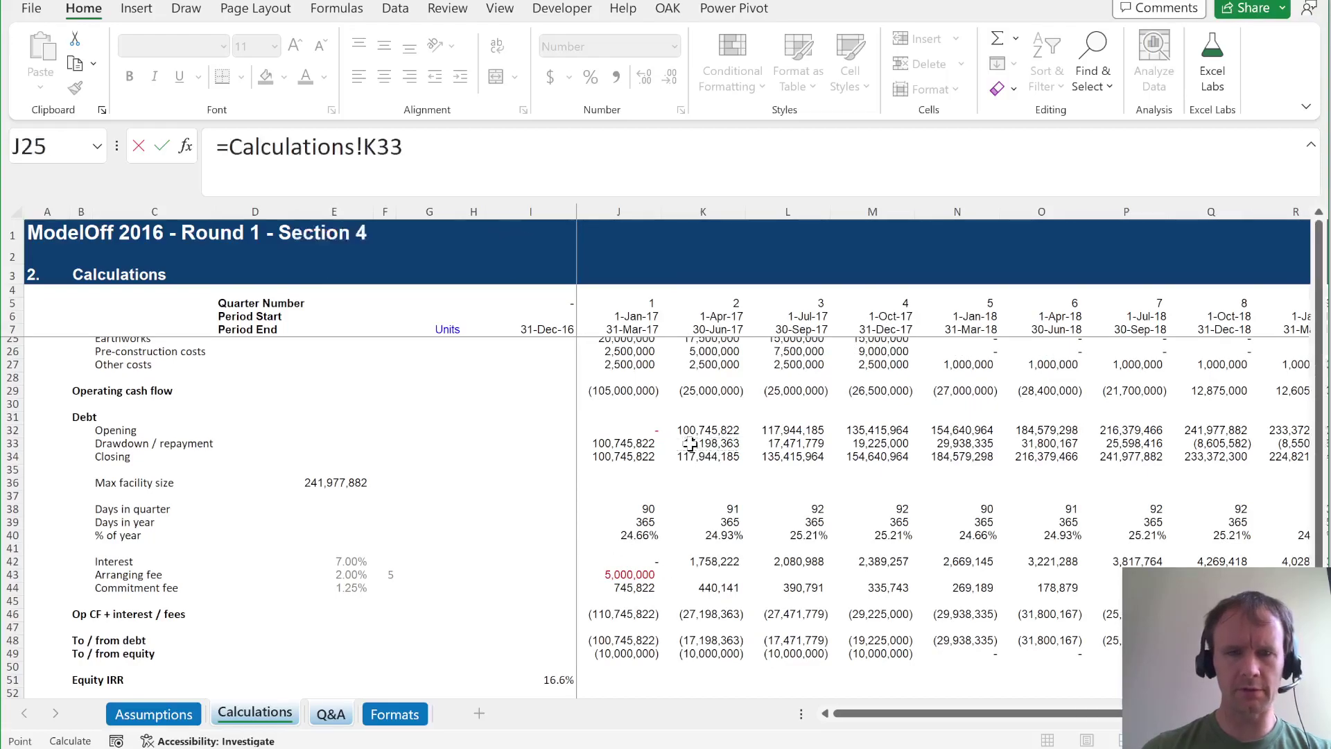
key("Return")
Set the commitment fee rate on the Assumptions sheet to 0 and return to the Q&A sheet.
key("ctrl+Page_Up")
key("ctrl+Page_Up")
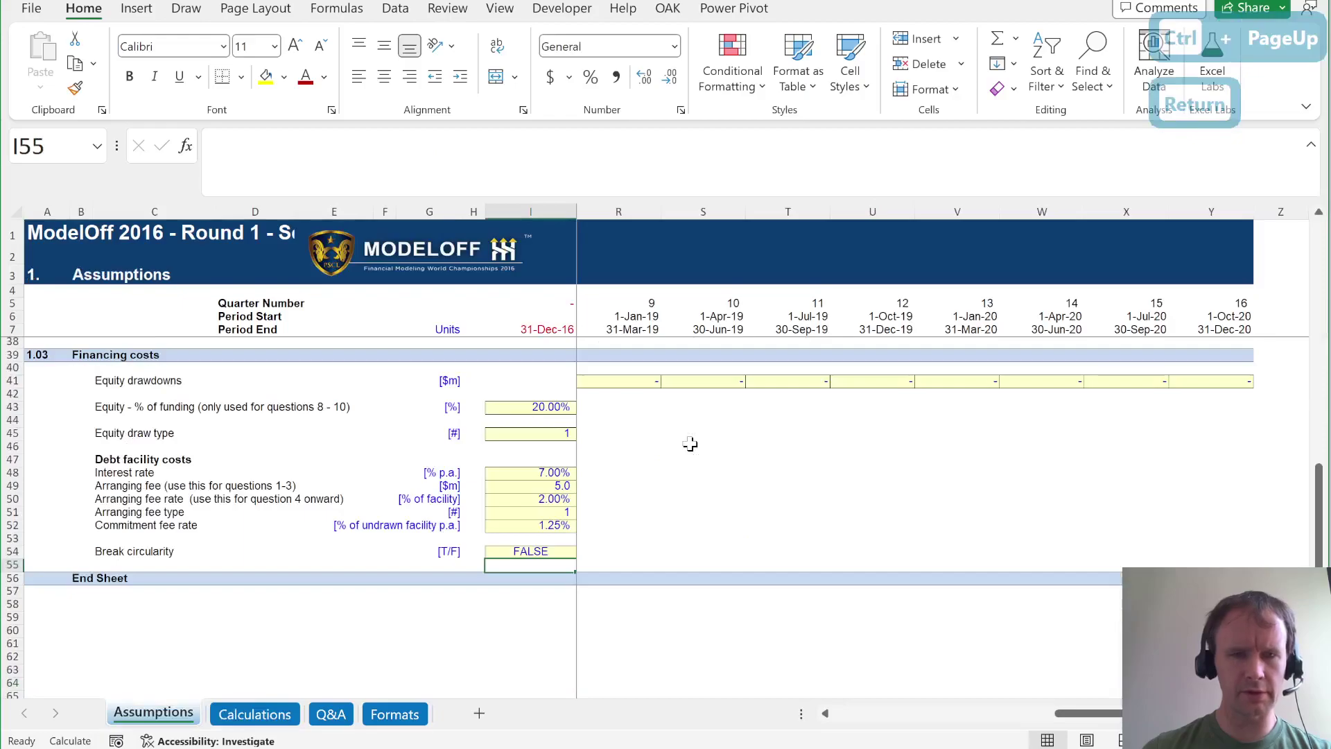
left_click(527, 525)
type("0")
key("ctrl+Return")
key("ctrl+Page_Down")
key("ctrl+Page_Down")
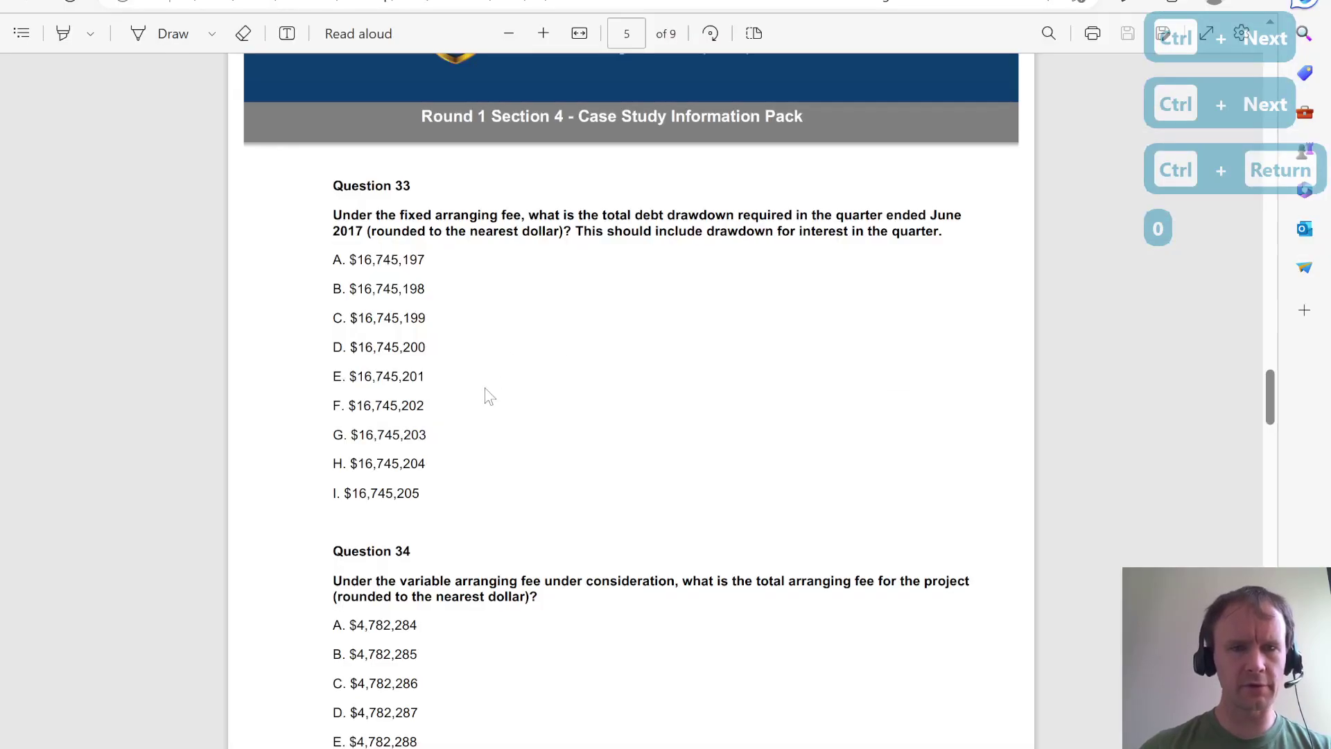
Compare B5 with Question 33's options in the PDF, paste its value in C5 and enter option I in D5.
key("alt+Tab")
key("alt+Tab")
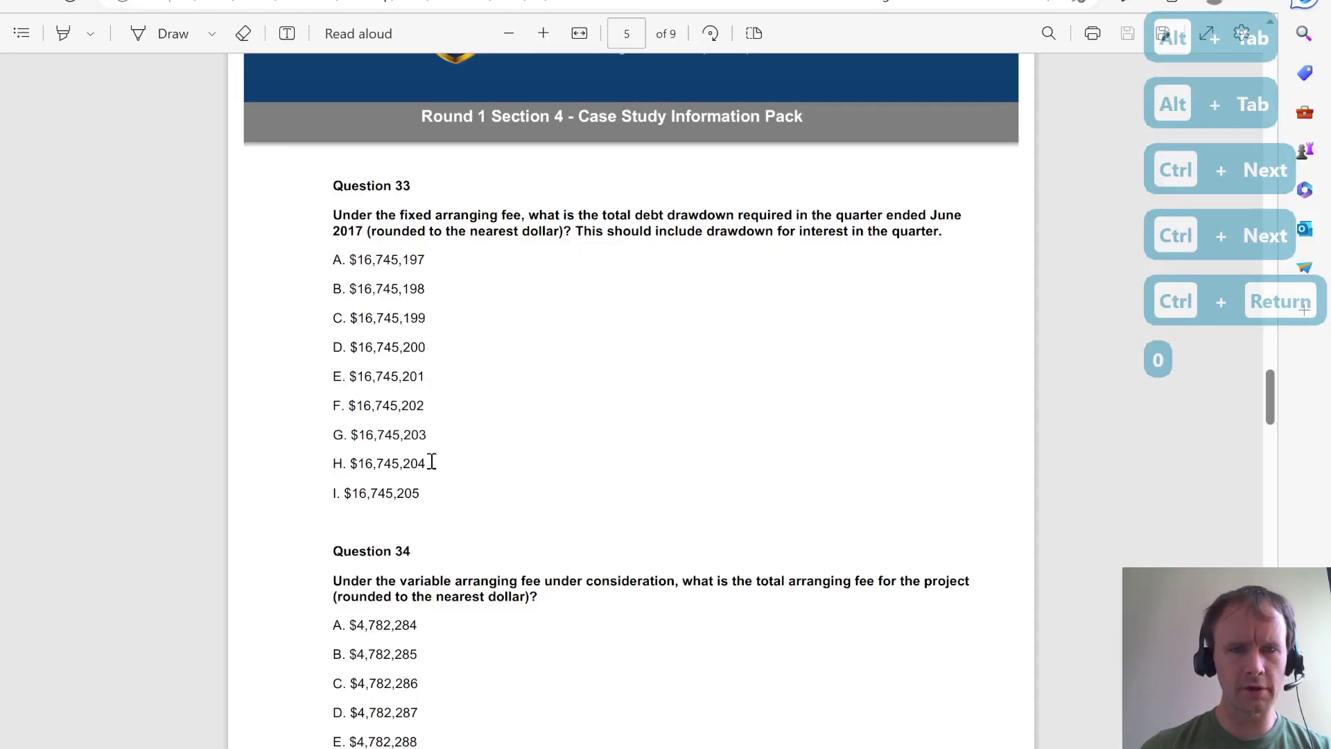
key("alt+Tab")
key("Up")
key("ctrl+c")
key("Right")
key("ctrl+alt+v")
key("Return")
key("Right")
type("I")
key("Return")
Read Question 34 on the variable arranging fee in the case study PDF and return to the Q&A sheet.
key("Up")
key("Left")
key("Left")
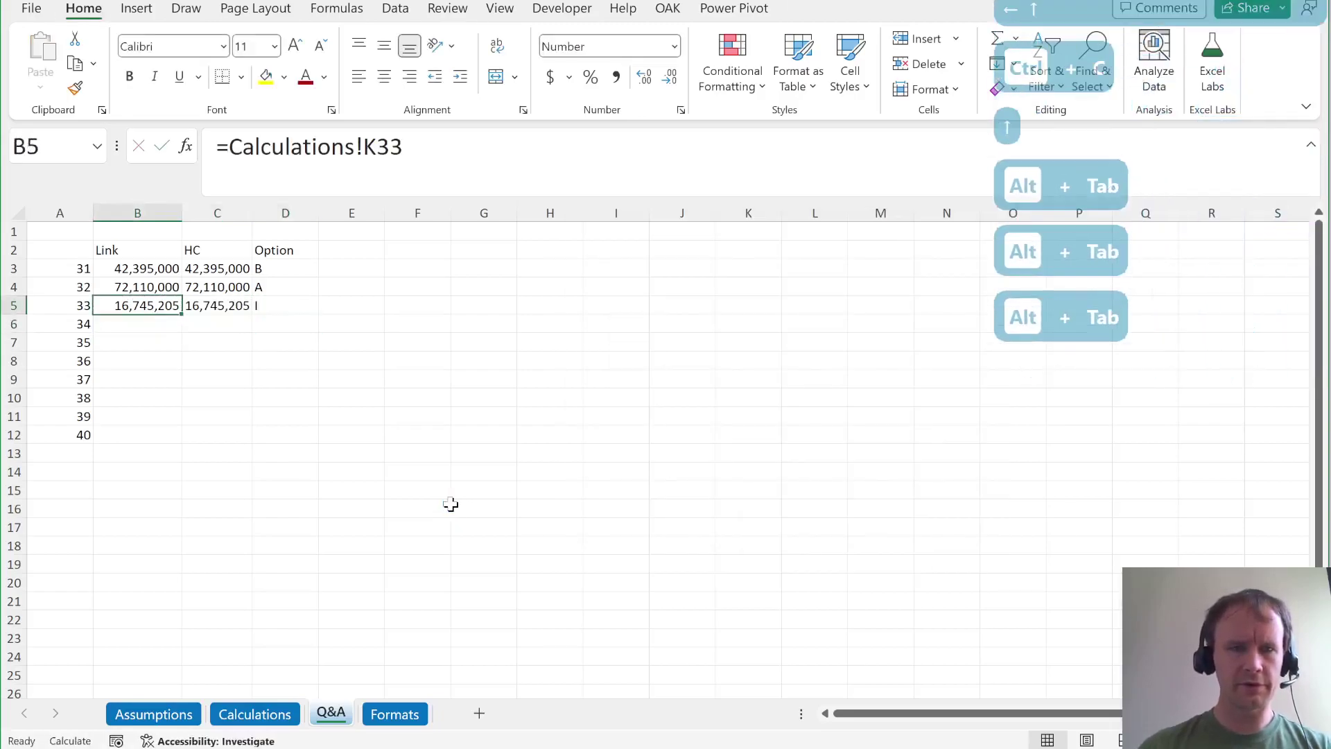
key("shift+space")
key("Down")
key("alt+Tab")
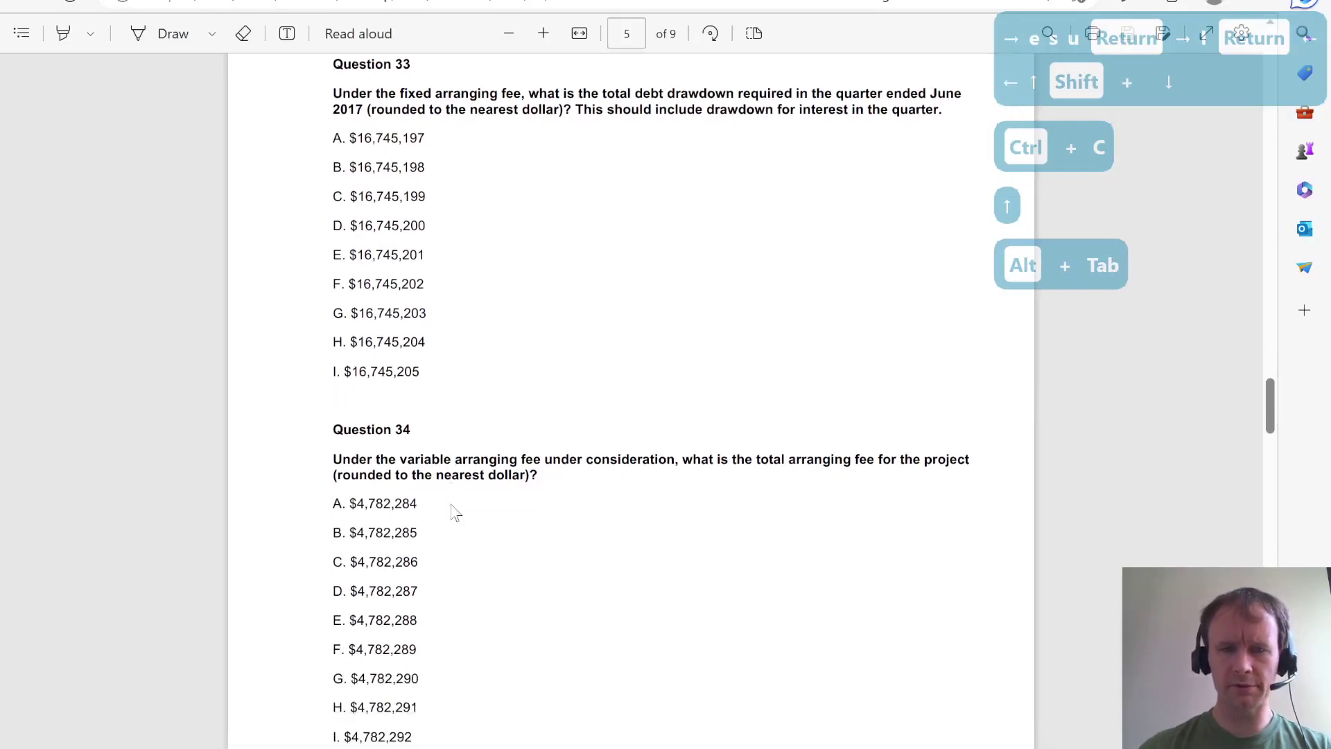
scroll(454, 513, "down", 3)
key("alt+Tab")
Add the header Note in E2 of the Q&A sheet and enter the note Comm fee = 0 for Question 33 in E5.
key("Up")
key("Right")
key("Right")
key("Right")
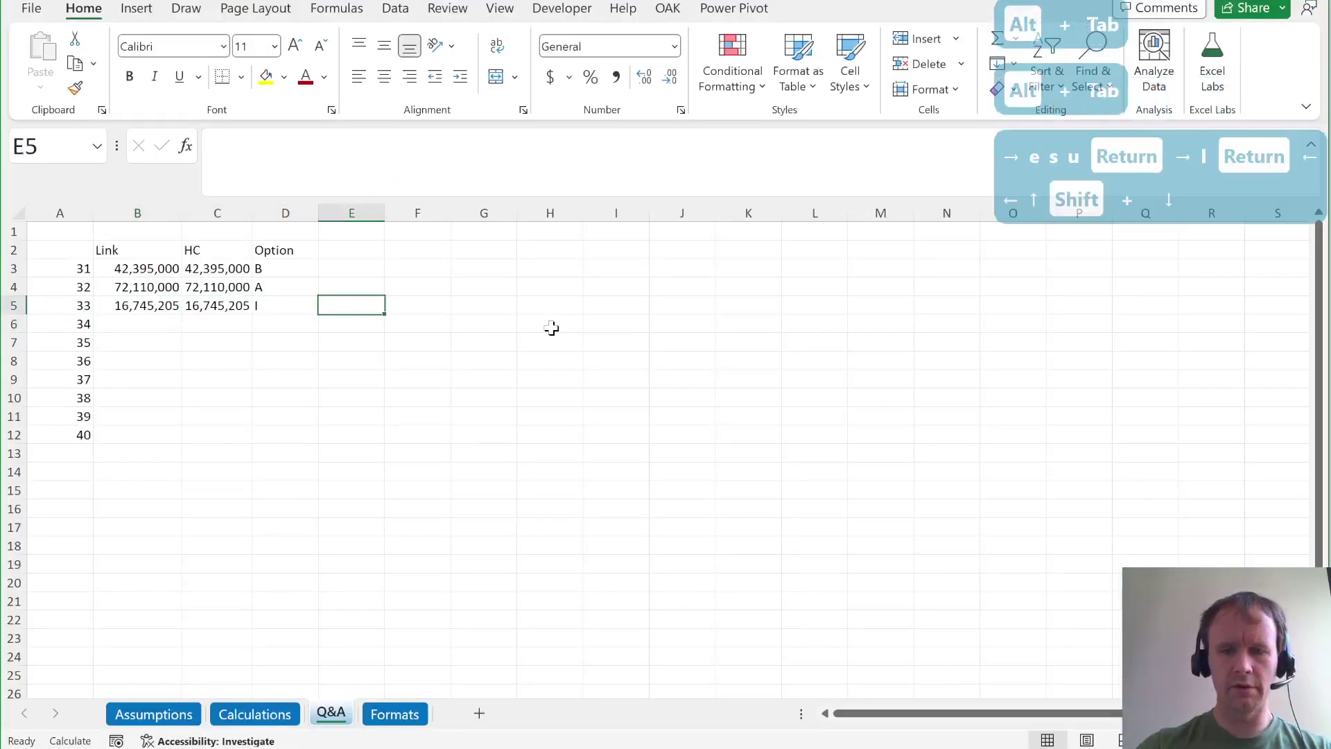
key("Up")
key("Up")
key("Up")
type("Note")
key("Return")
key("Down")
key("Down")
type("Comm fee = 0")
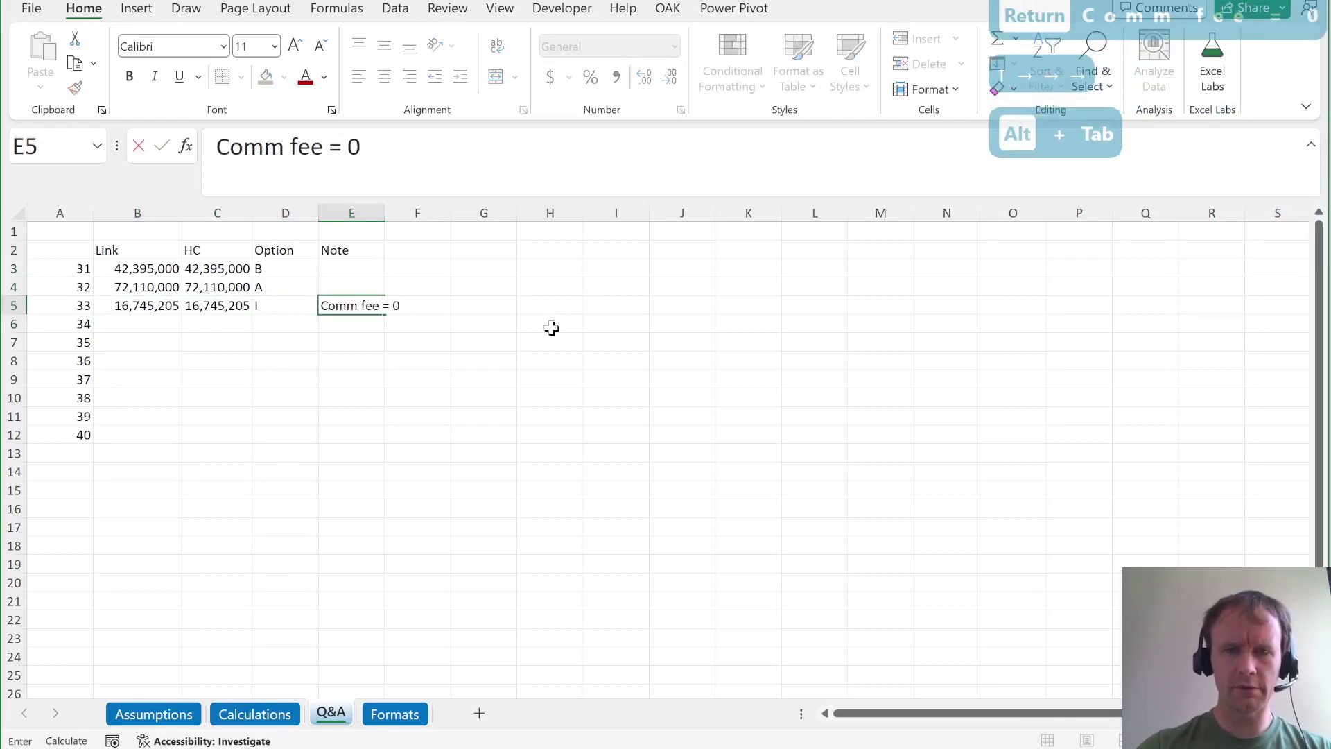
key("Return")
key("Left")
key("Left")
key("Left")
Extend the note in E5 to read Comm fee = 0, fixed arr fee.
key("alt+Tab")
key("alt+Tab")
key("Right")
key("Right")
key("F2")
type(",")
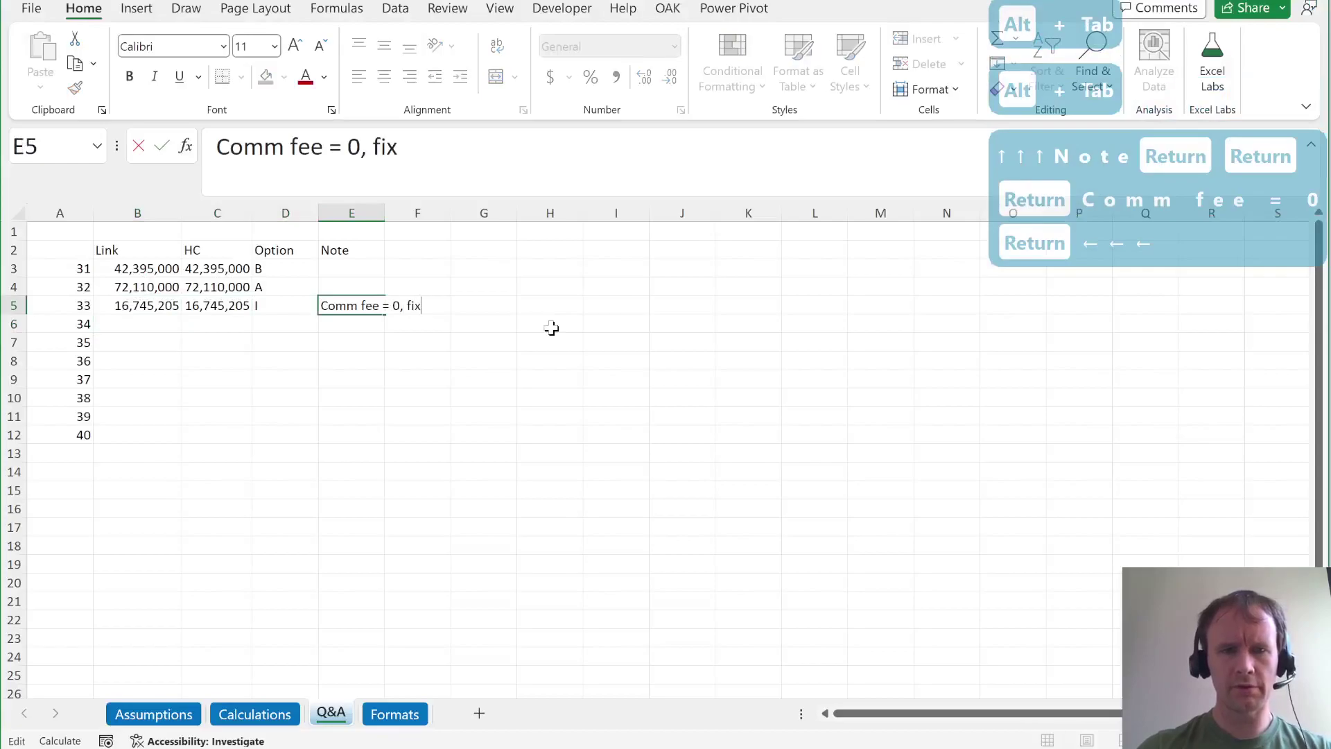
type(" fixed arr fee")
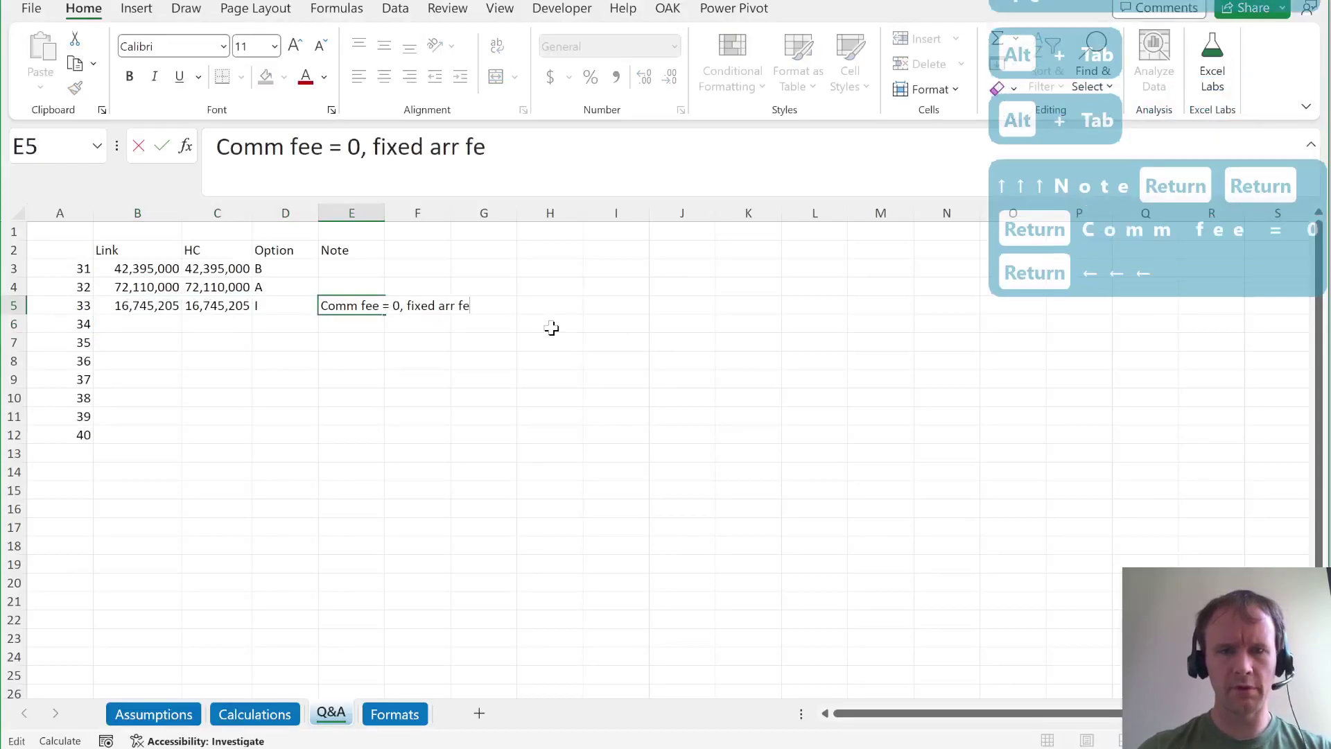
key("Return")
key("Left")
key("Left")
key("Left")
Reread Question 34 in the PDF, set the arranging fee type on the Assumptions sheet to 2 and return to Q&A.
key("alt+Tab")
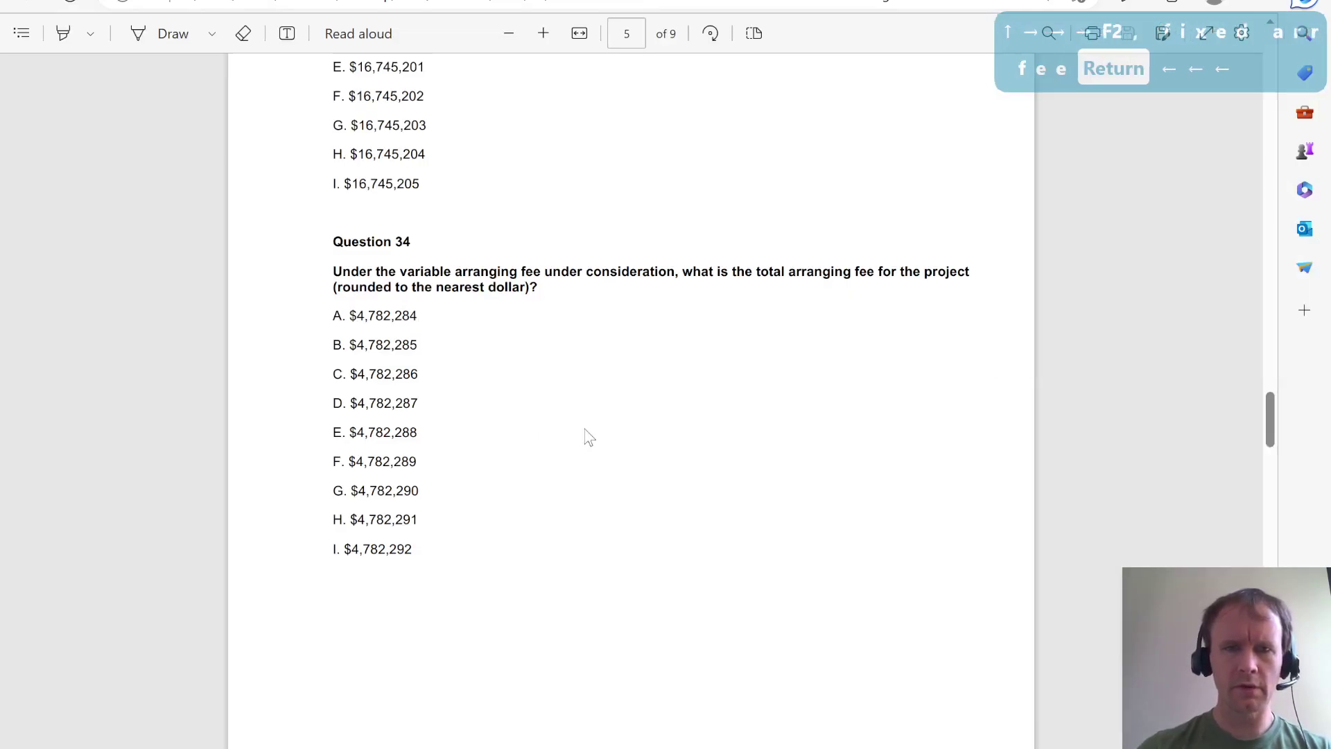
scroll(588, 437, "down", 1)
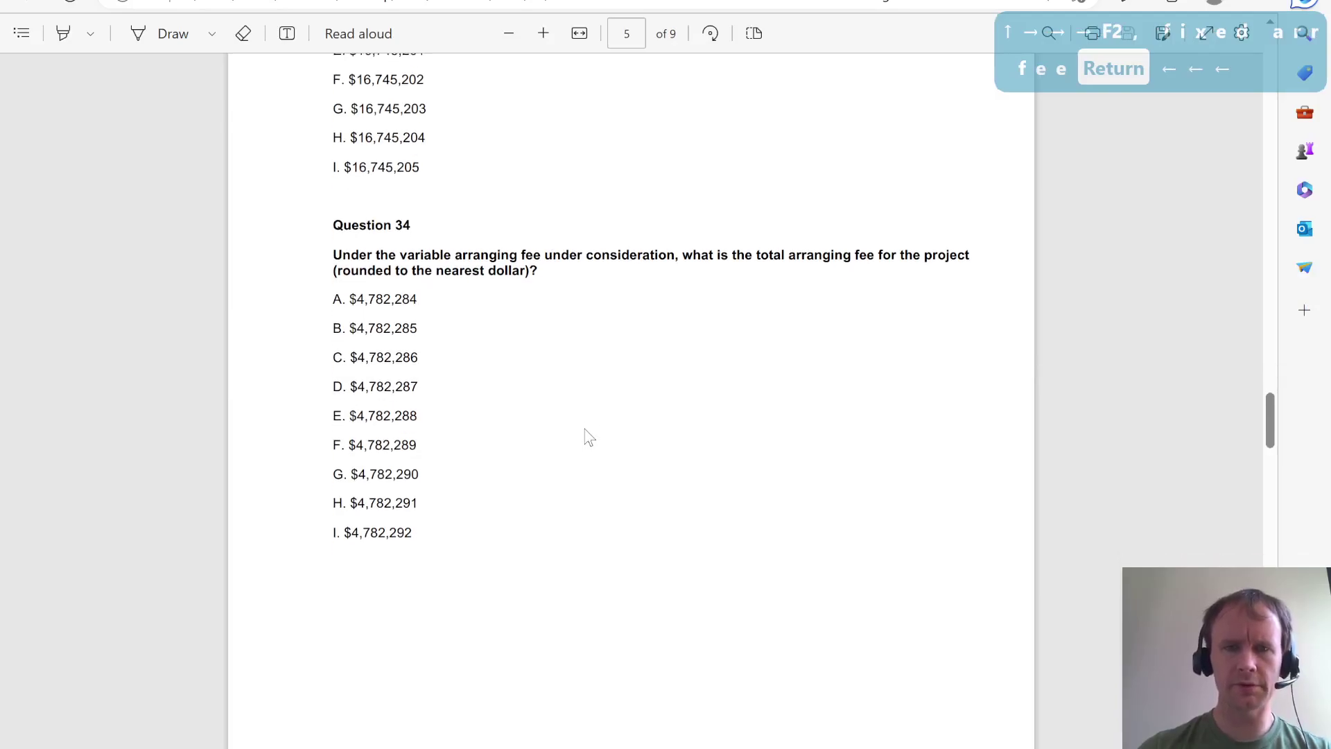
key("alt+Tab")
key("ctrl+Page_Up")
key("ctrl+Page_Up")
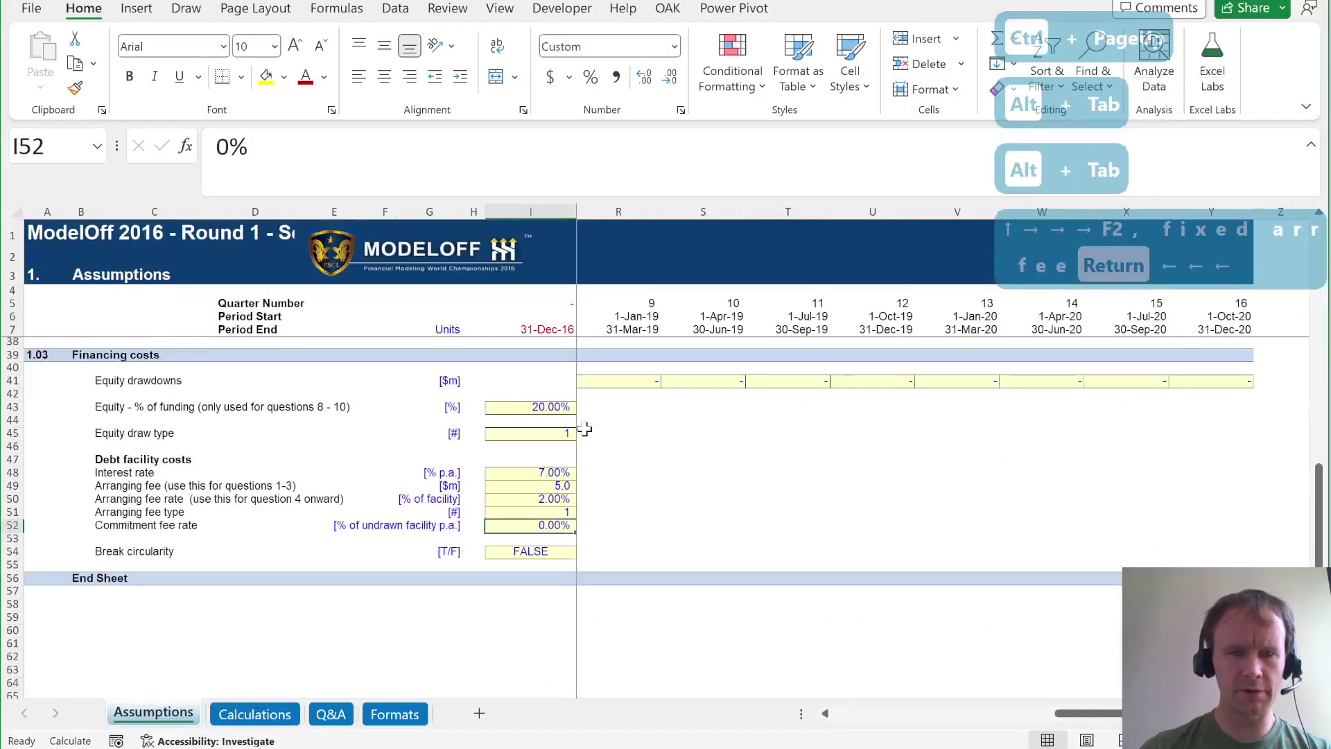
key("Up")
key("Return")
key("ctrl+Page_Down")
key("ctrl+Page_Down")
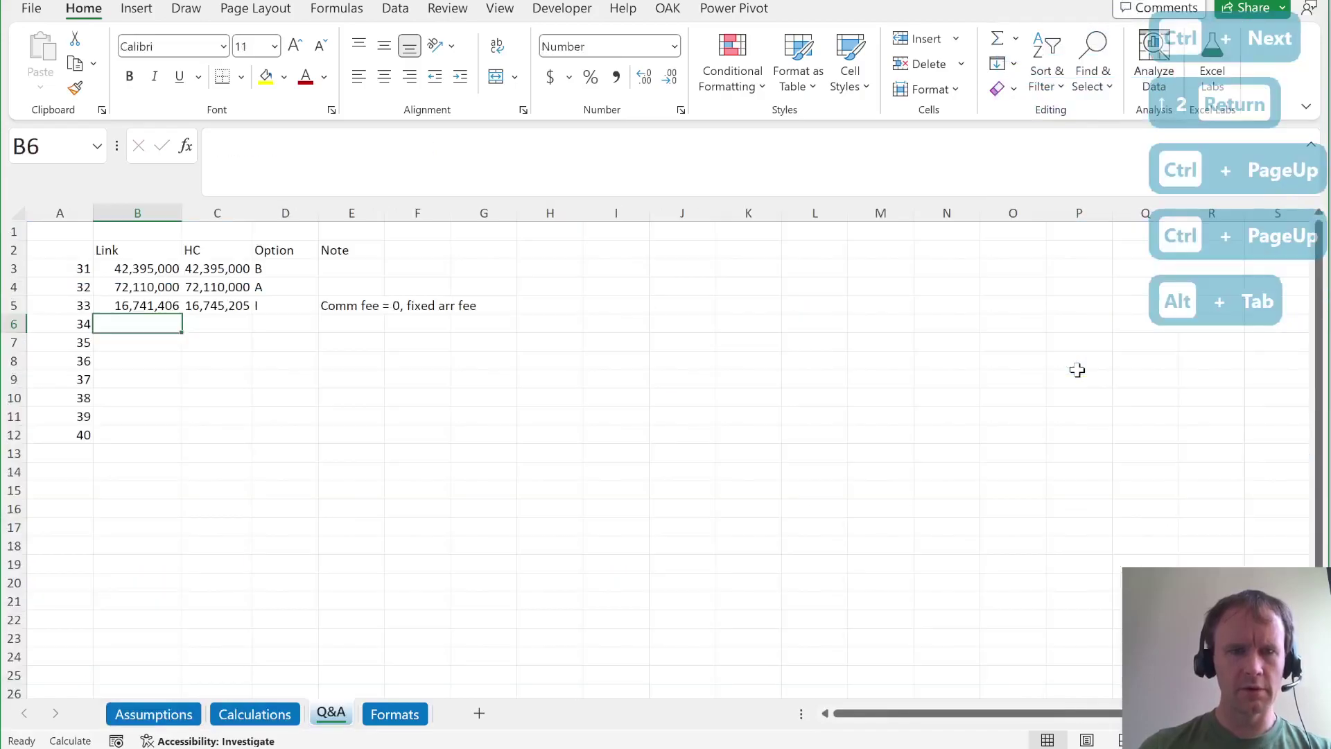
Copy the Question 33 note down to E6 and change it to Comm fee = 0, var arr fee.
key("Right")
key("Right")
key("Right")
key("ctrl+d")
key("F2")
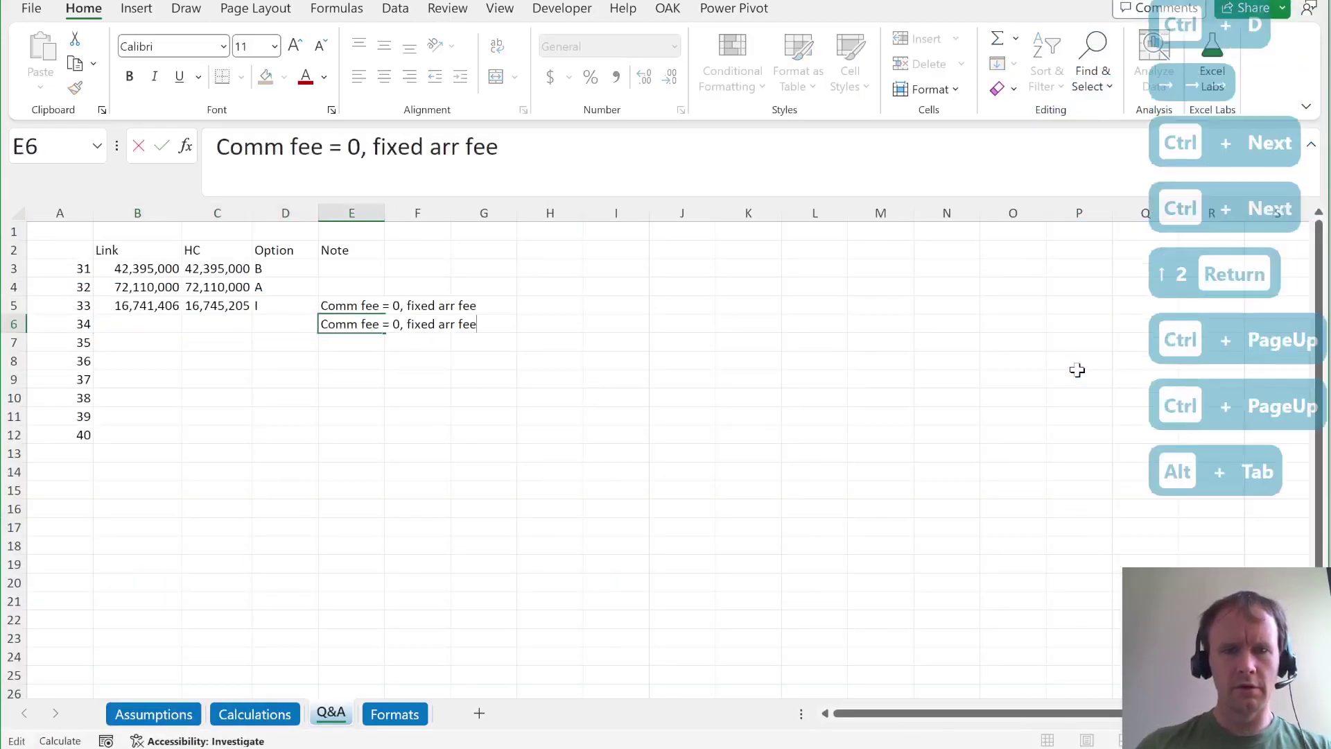
key("ctrl+Left")
key("ctrl+Left")
key("ctrl+shift+Left")
type("var")
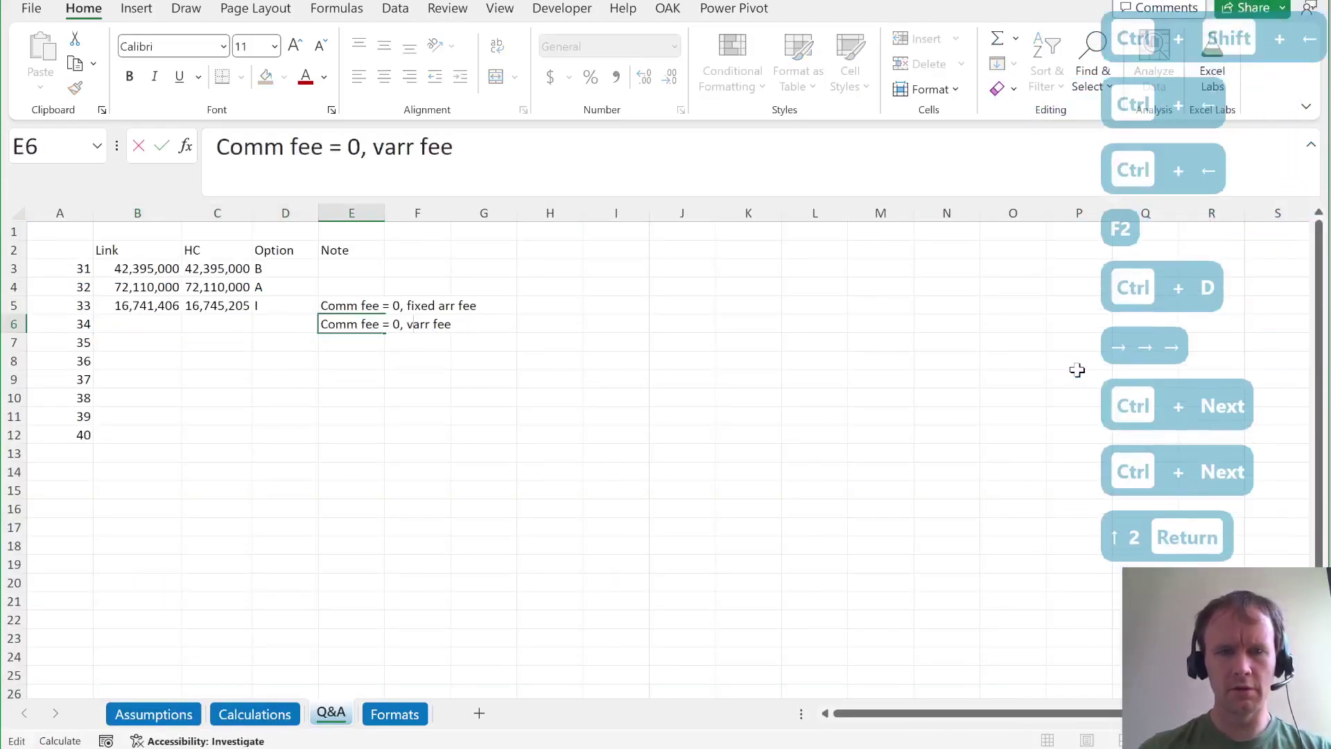
key("Return")
Link B6 of Q&A to the arranging fee with =Calculations!J43.
key("Left")
key("Left")
key("Left")
key("Up")
type("=")
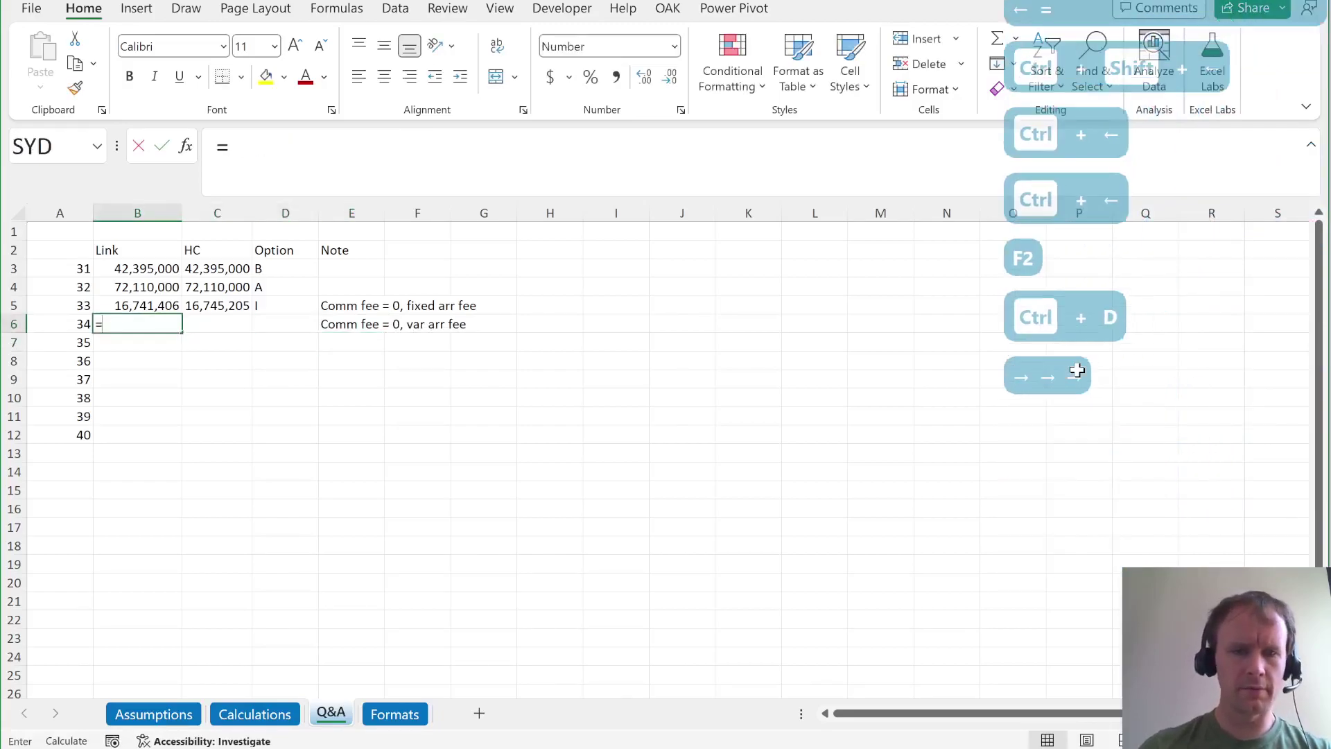
key("ctrl+Page_Up")
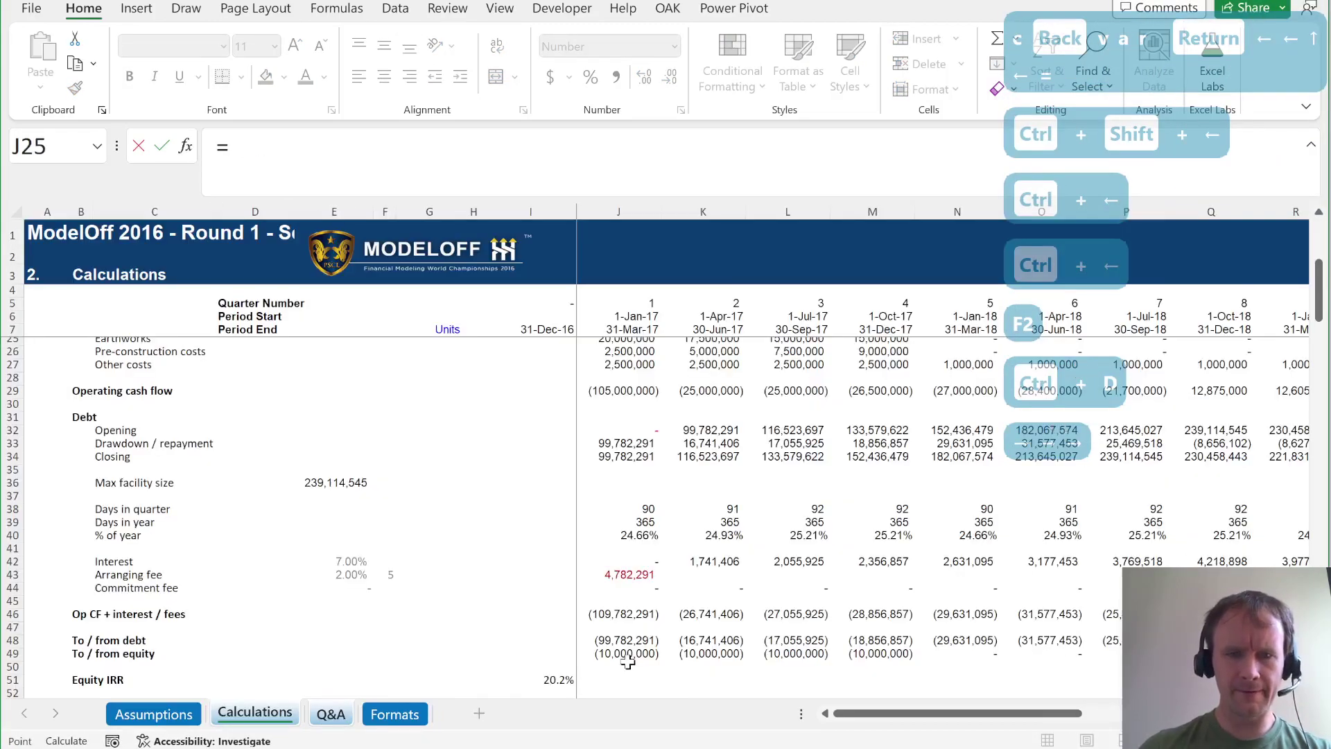
left_click(615, 574)
key("Return")
key("Left")
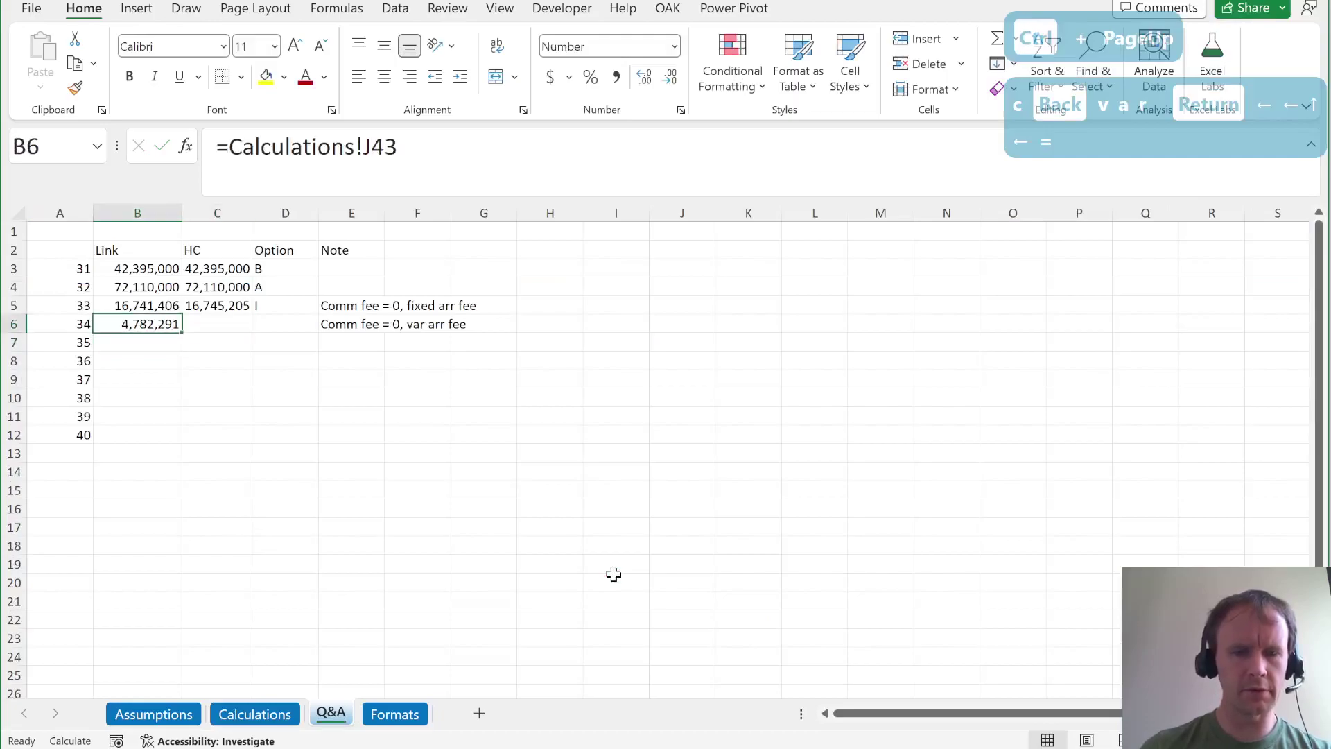
Paste B6's value in C6, compare it with Question 34's options in the PDF and enter option H in D6.
key("ctrl+c")
key("Right")
key("ctrl+alt+v")
key("u")
key("Return")
key("Right")
key("alt+Tab")
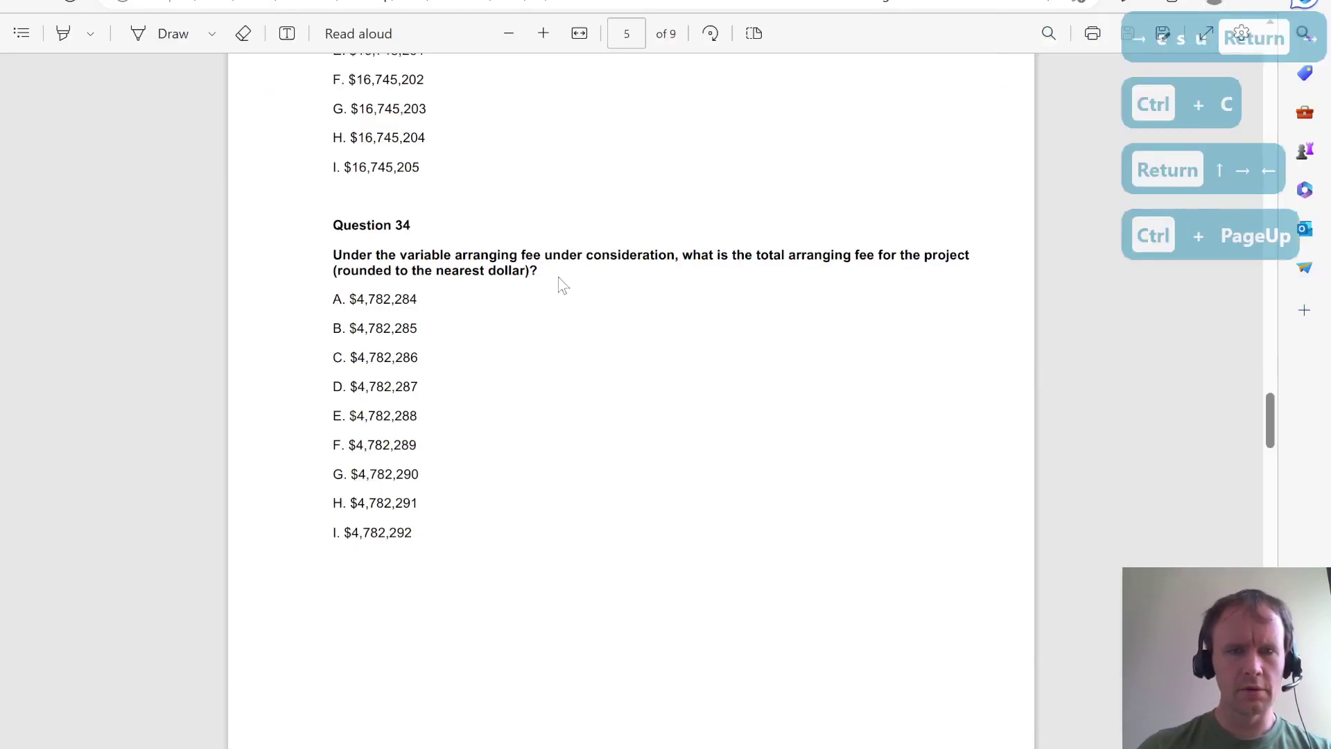
key("alt+Tab")
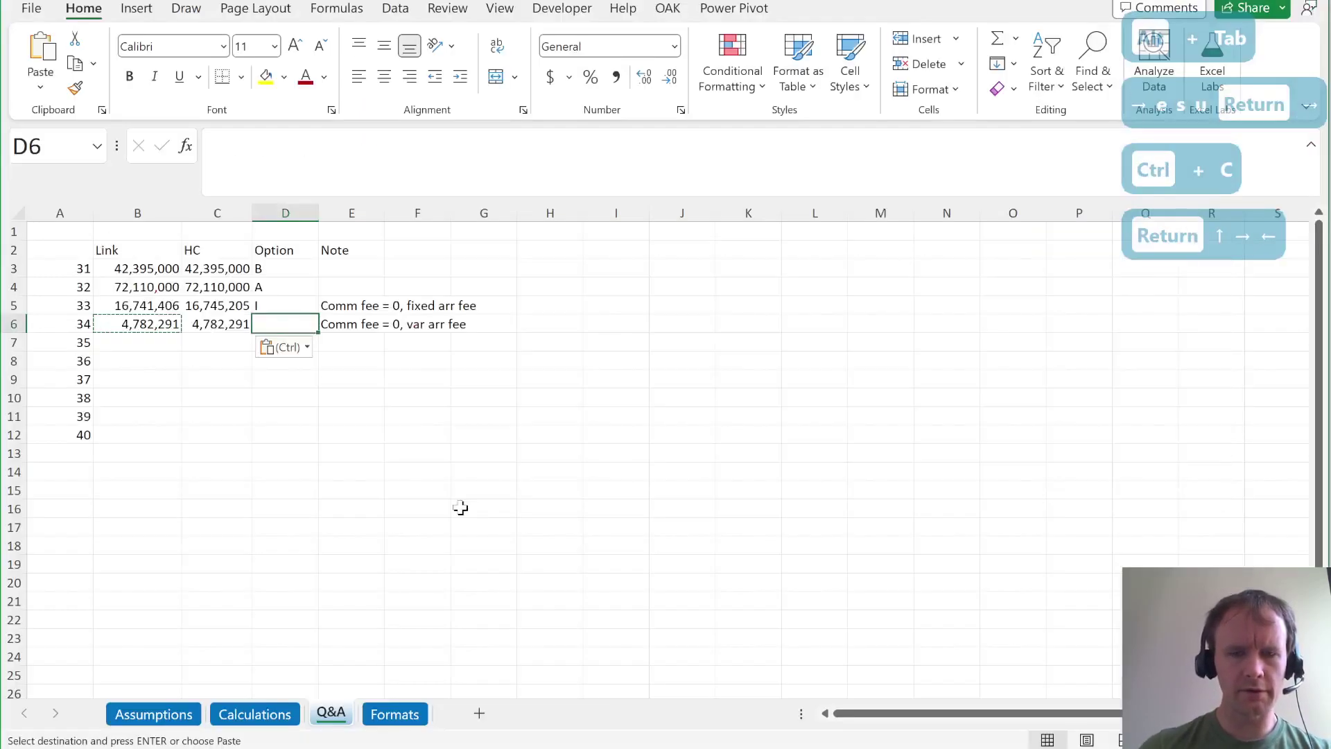
type("H")
key("Return")
Read Question 35 in the PDF, set the commitment fee rate on the Assumptions sheet to 1.25% and return to Q&A.
key("alt+Tab")
scroll(459, 511, "down", 5)
scroll(460, 513, "down", 5)
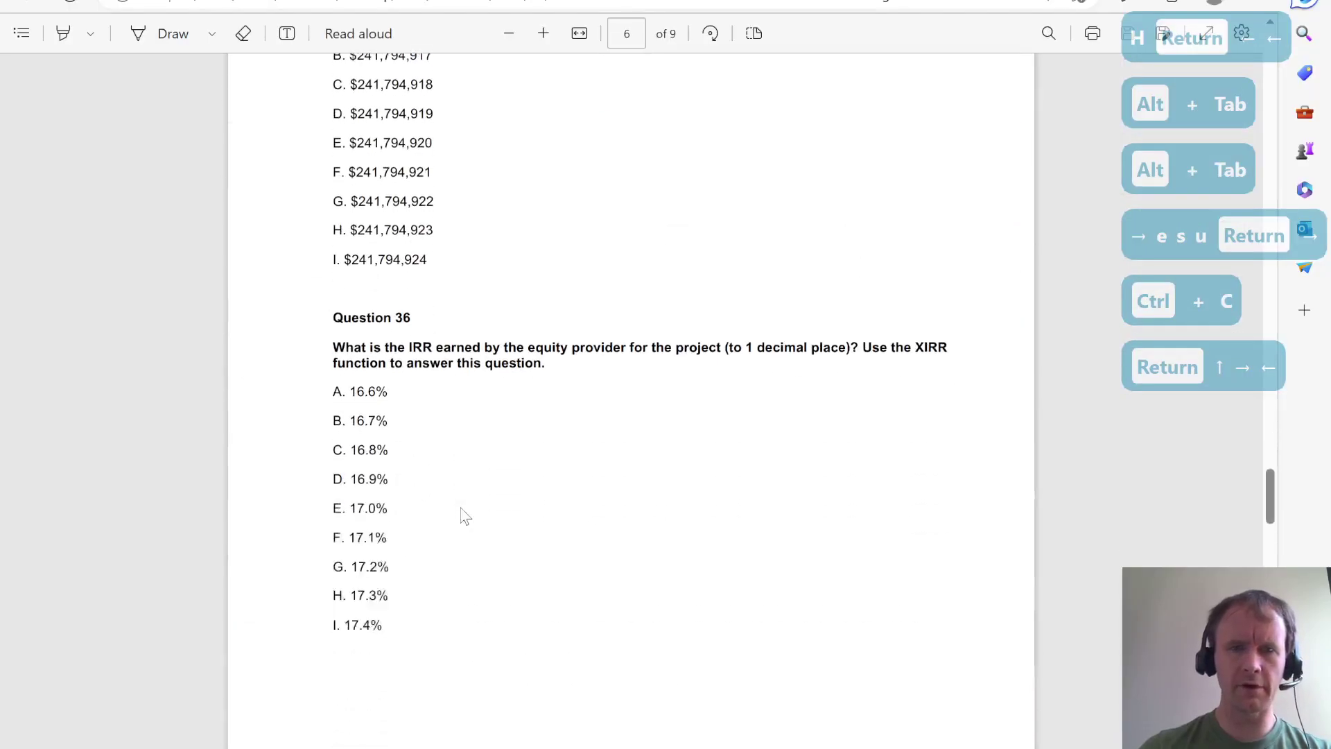
scroll(460, 513, "up", 3)
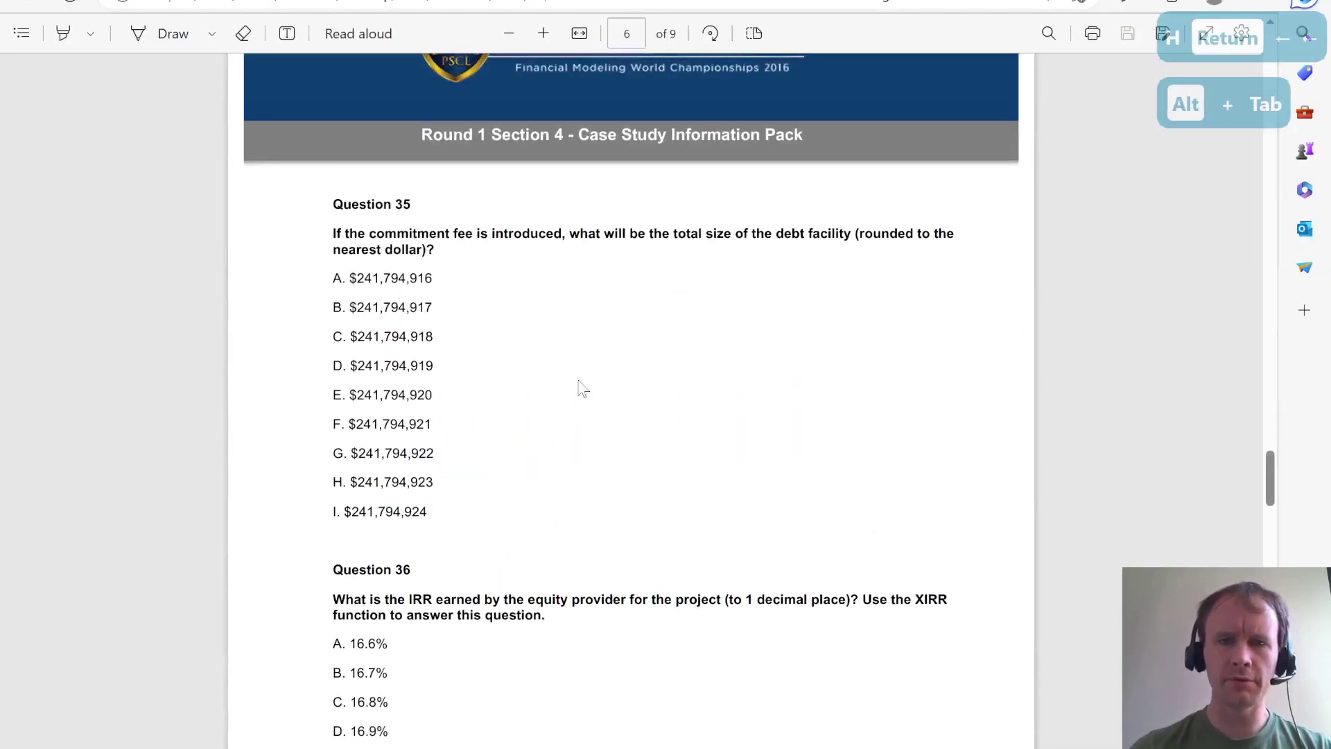
key("alt+Tab")
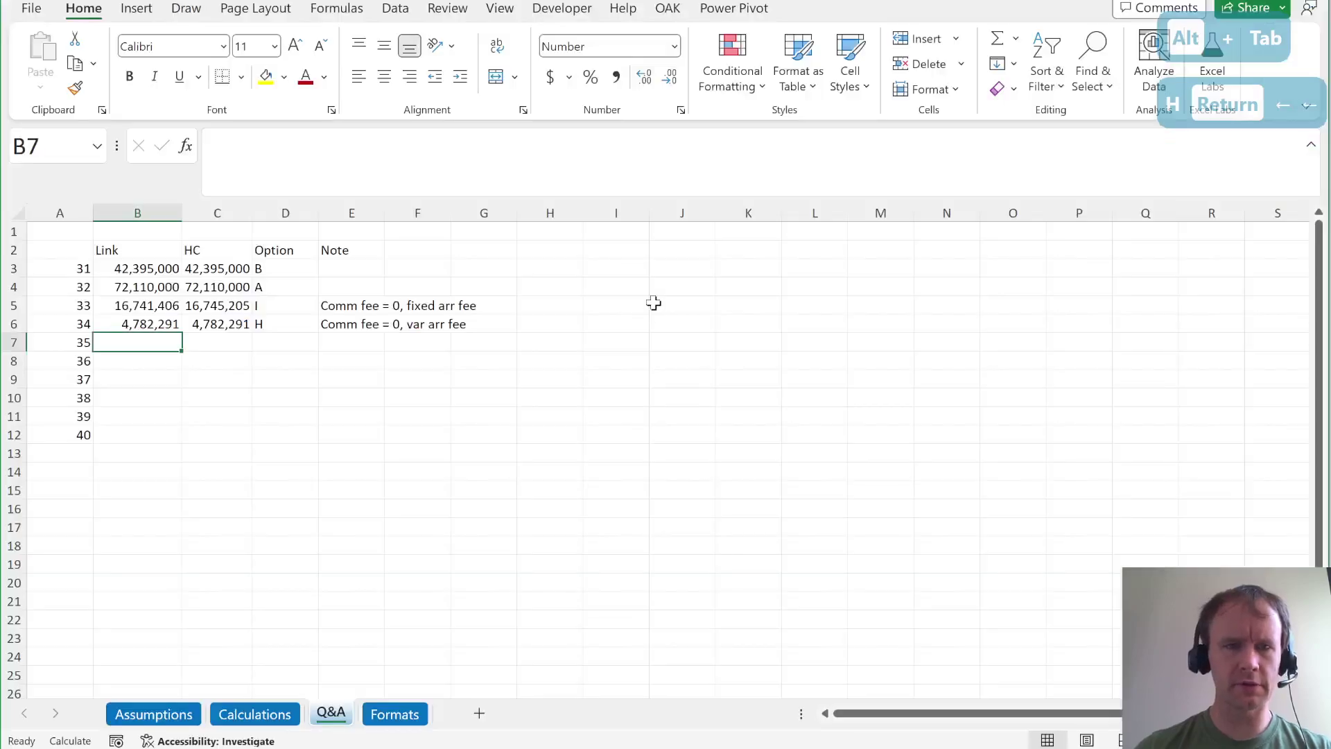
key("ctrl+Page_Up")
key("ctrl+Page_Up")
type("1.25")
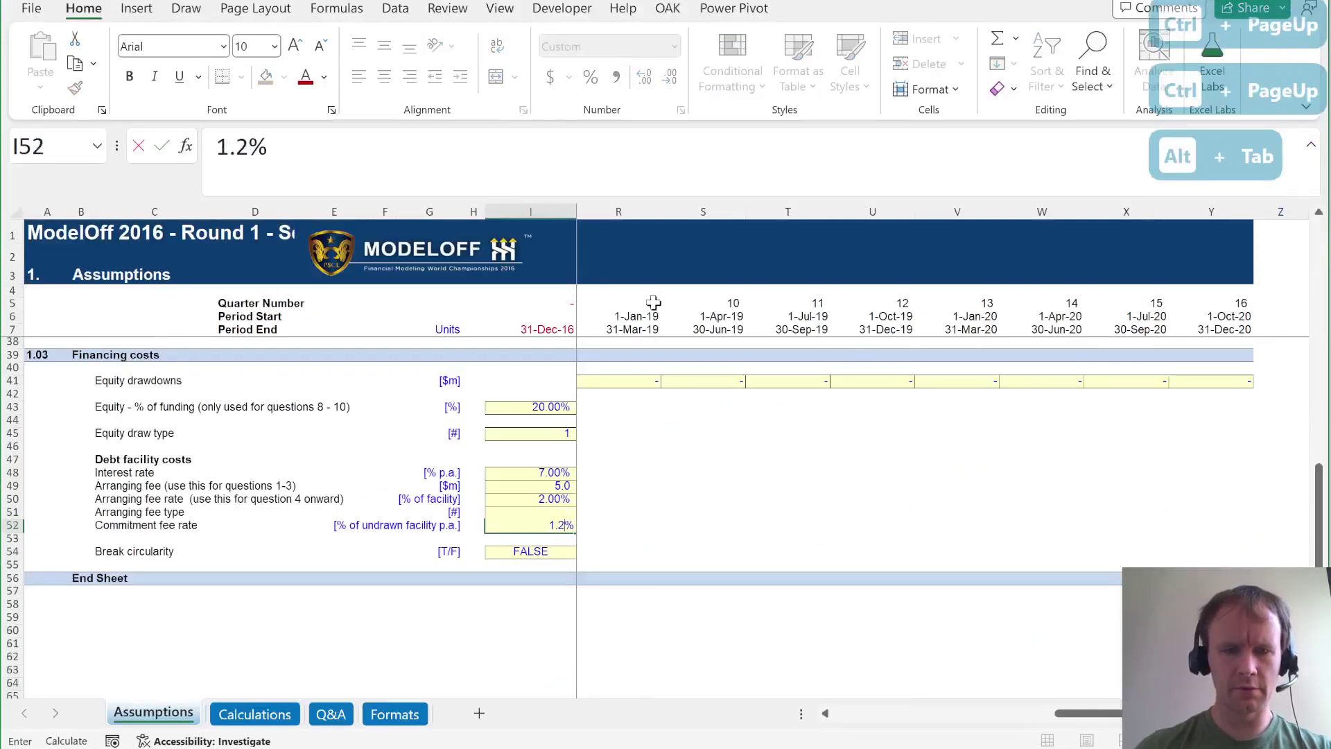
key("Return")
key("ctrl+Page_Down")
key("ctrl+Page_Down")
Enter the note Comm fee, var arr fee for Question 35 in E7.
key("Right")
key("Right")
key("Right")
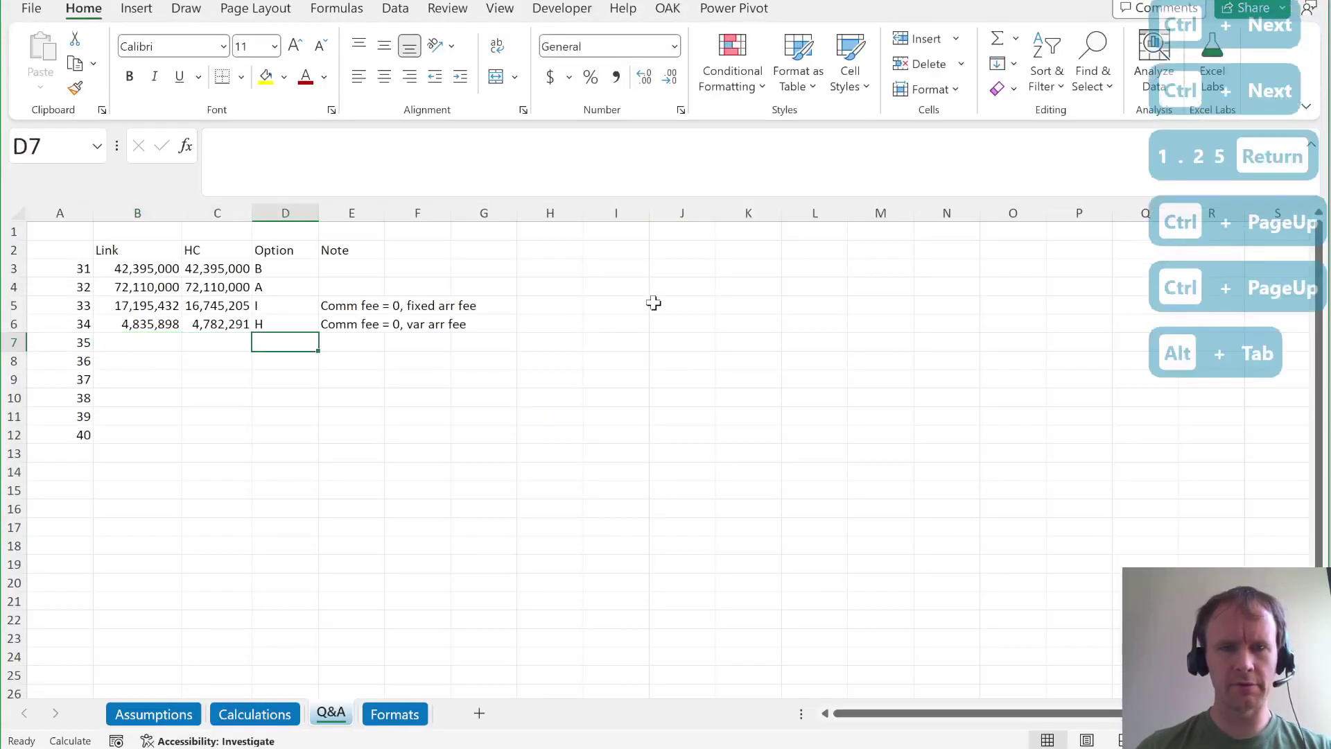
type("Comm f")
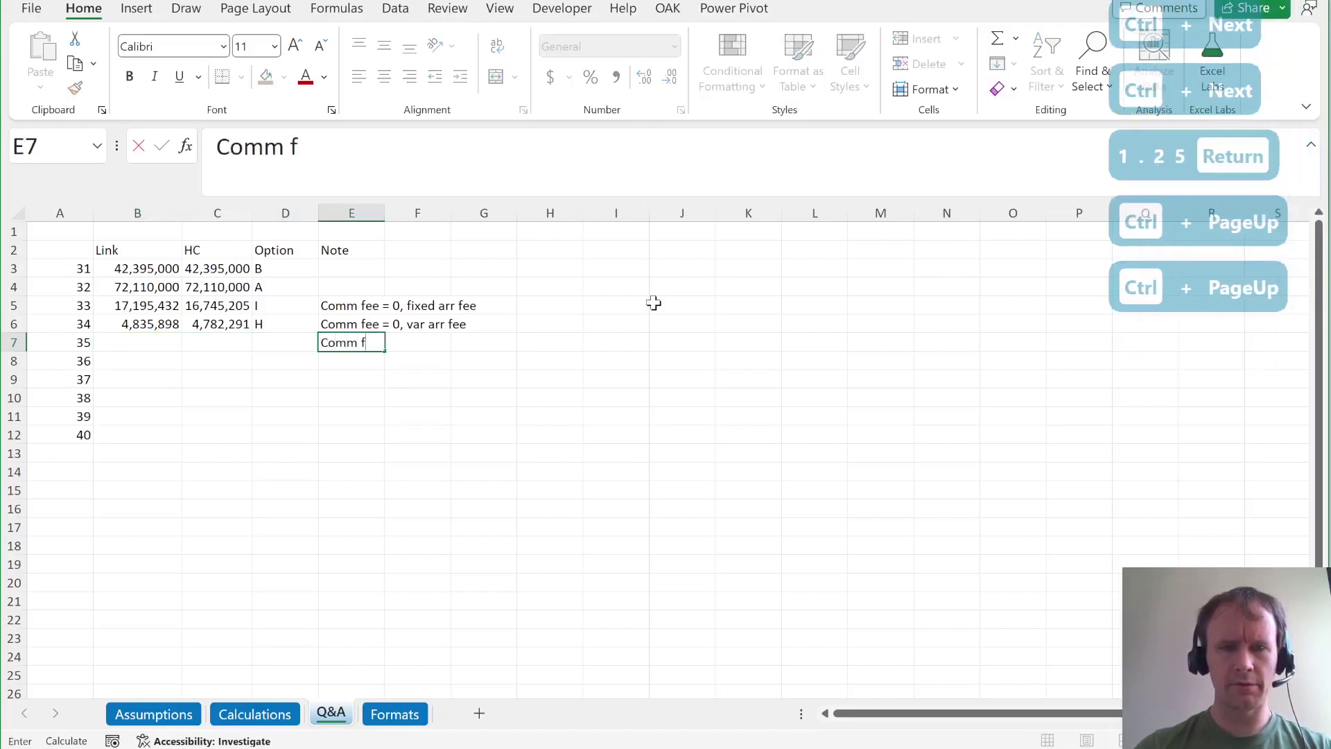
type("ee, var arr fee")
key("Return")
Link B7 of Q&A to the maximum debt facility size with =Calculations!E36.
key("Up")
key("Left")
key("Left")
key("Left")
type("=")
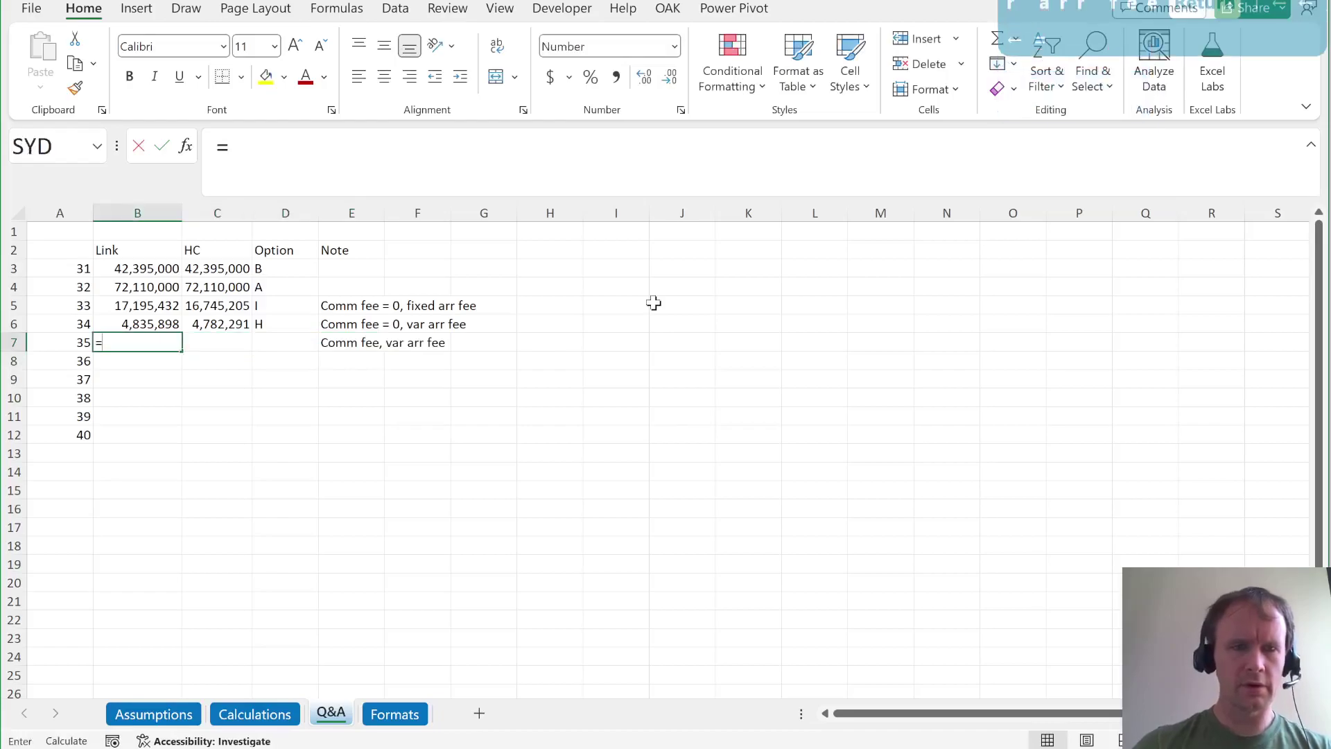
key("ctrl+Page_Up")
left_click(316, 494)
key("Up")
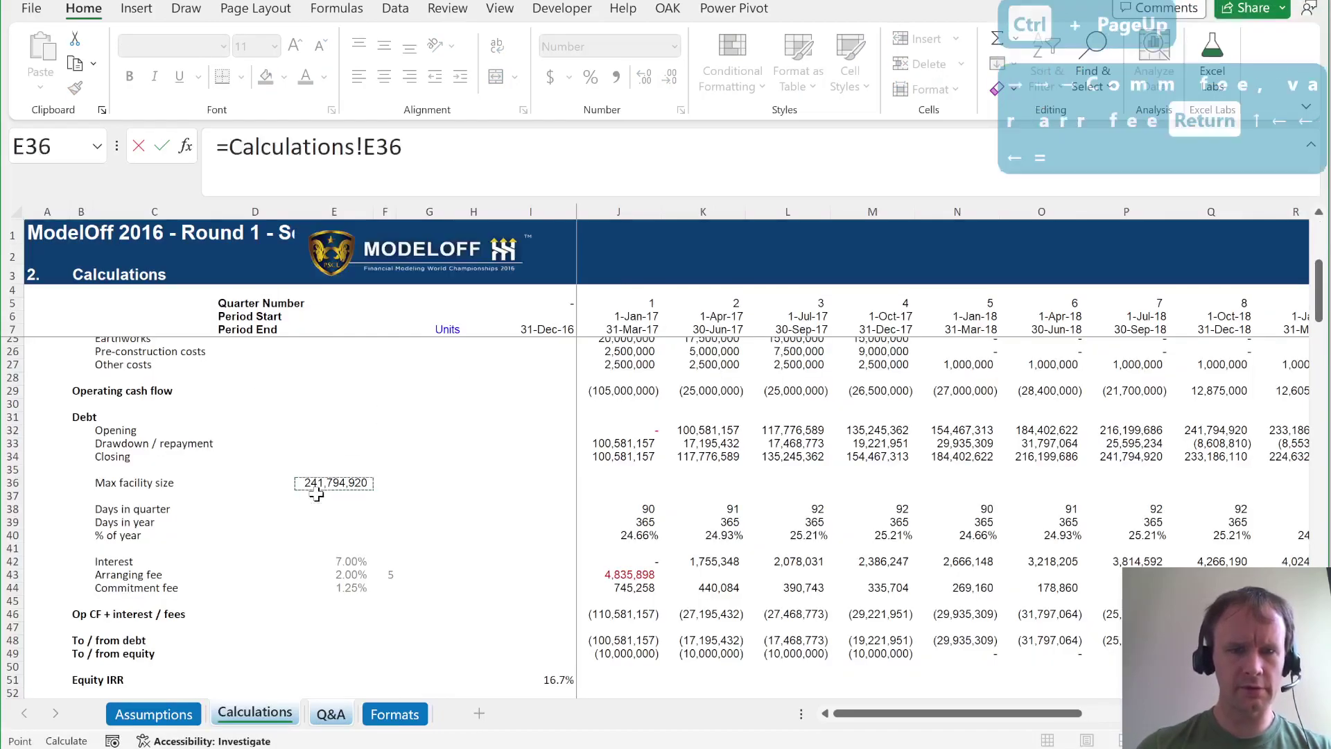
key("Return")
key("Up")
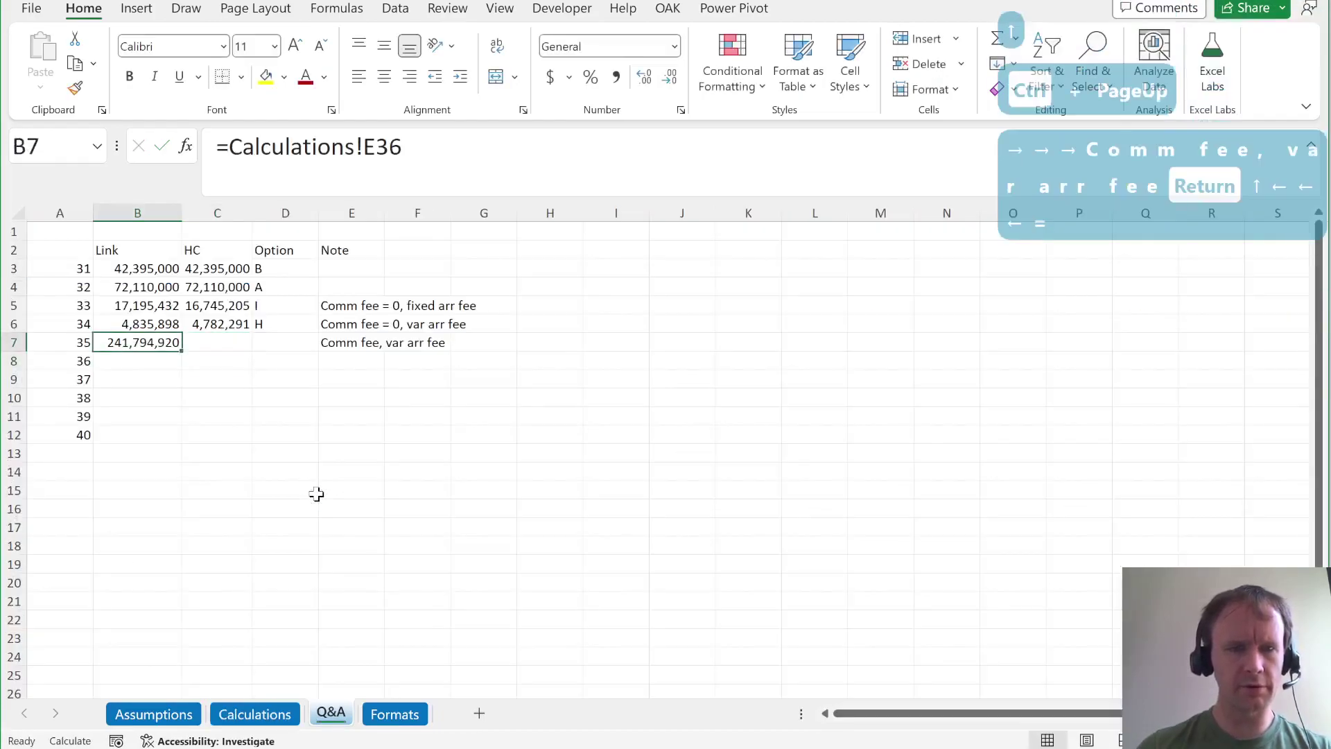
Paste B7's value in C7 and compare it with Question 35's options in the PDF.
key("ctrl+c")
key("Right")
key("Return")
key("Right")
key("alt+Tab")
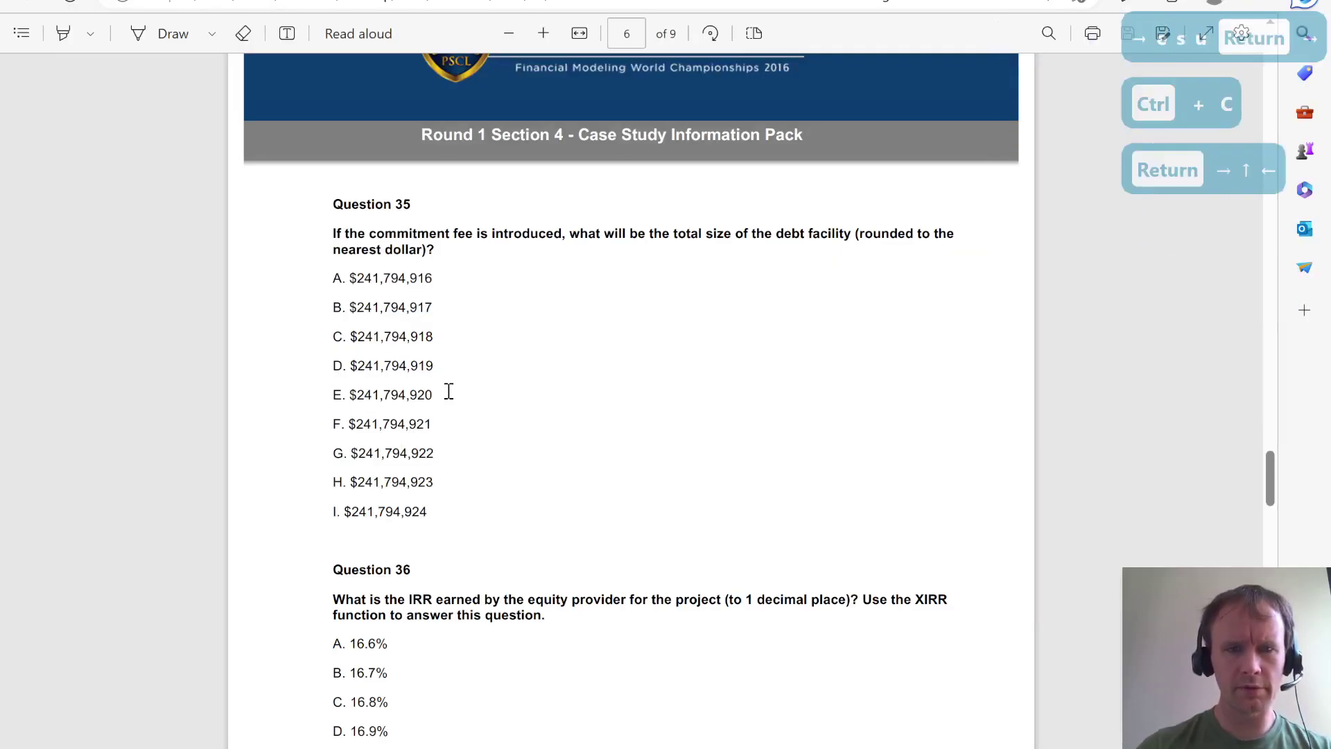
key("alt+Tab")
Autofit the width of column C and enter option E for Question 35 in D7.
key("Left")
type("co")
key("Escape")
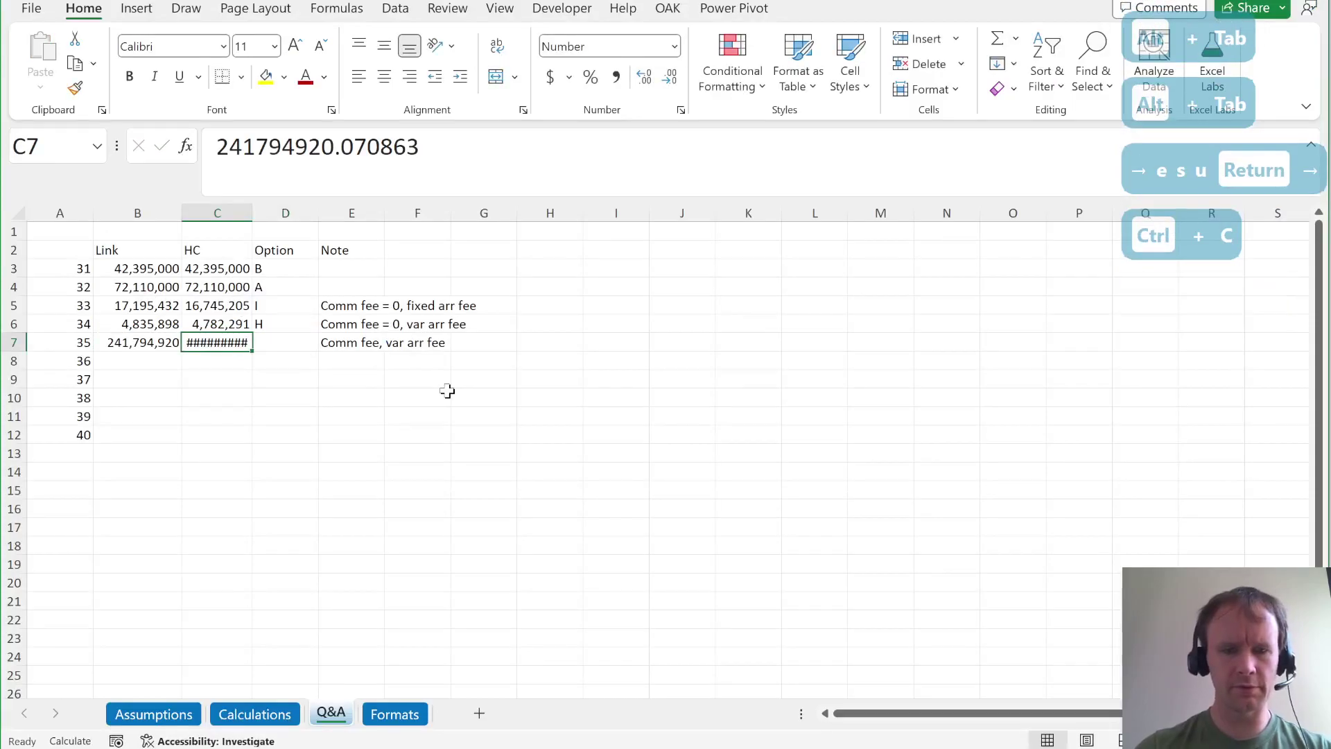
key("Right")
type("E")
key("Return")
key("Left")
key("Left")
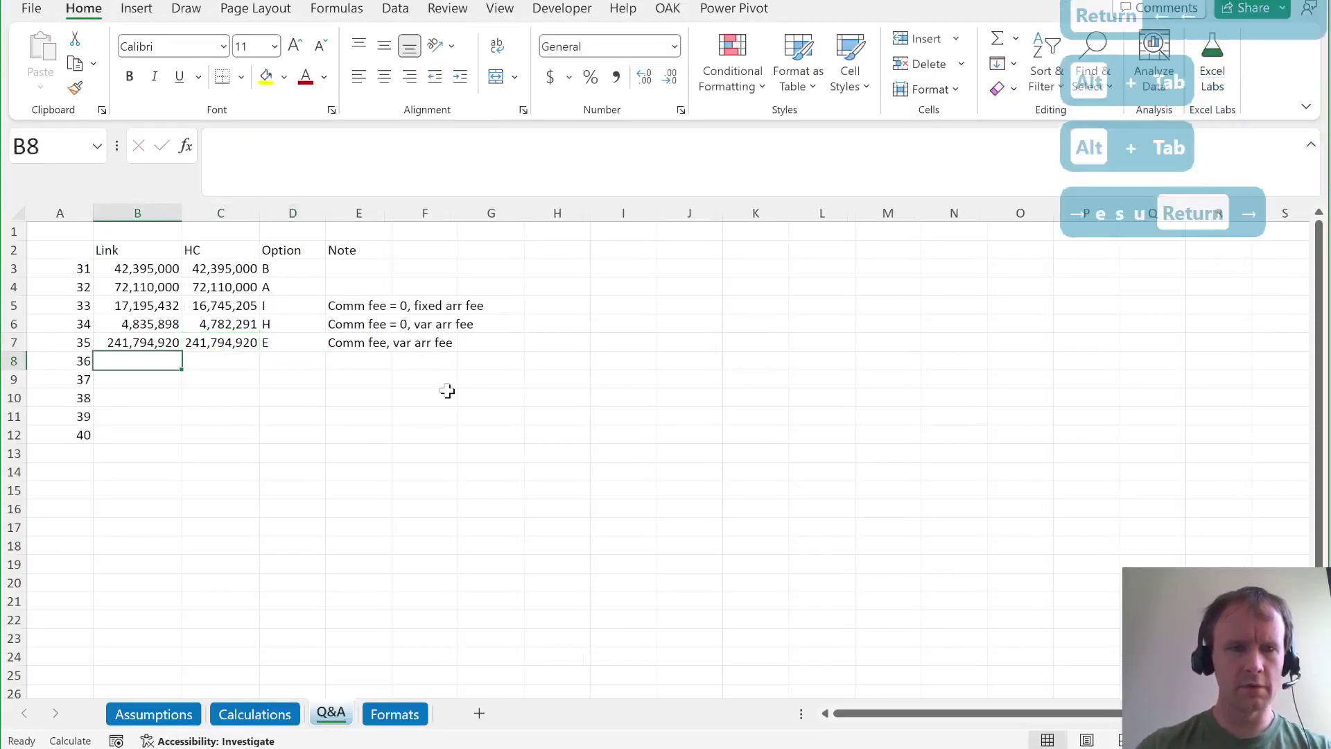
Read Question 36 in the PDF, link B8 to the equity IRR with =Calculations!I51 and format it as a percentage.
key("alt+Tab")
scroll(447, 391, "down", 4)
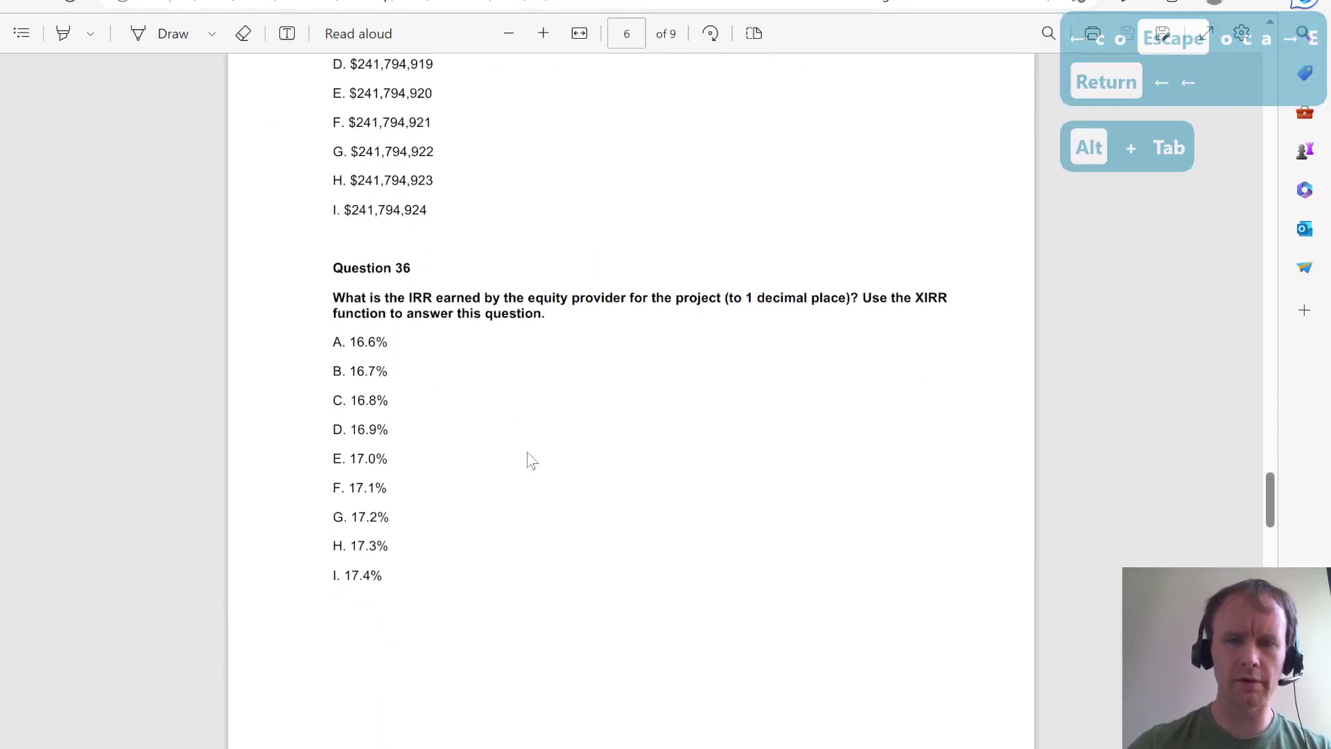
key("alt+Tab")
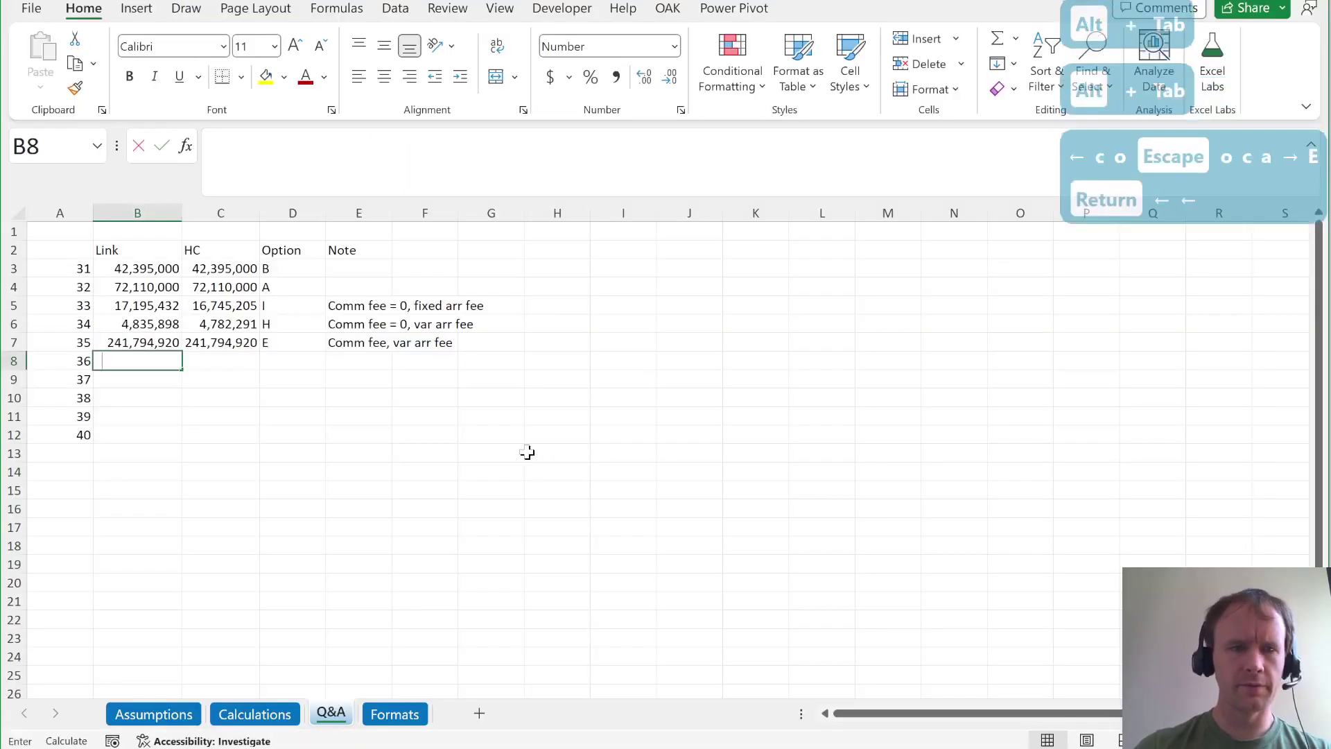
type("=")
key("ctrl+Page_Up")
left_click(559, 679)
key("Return")
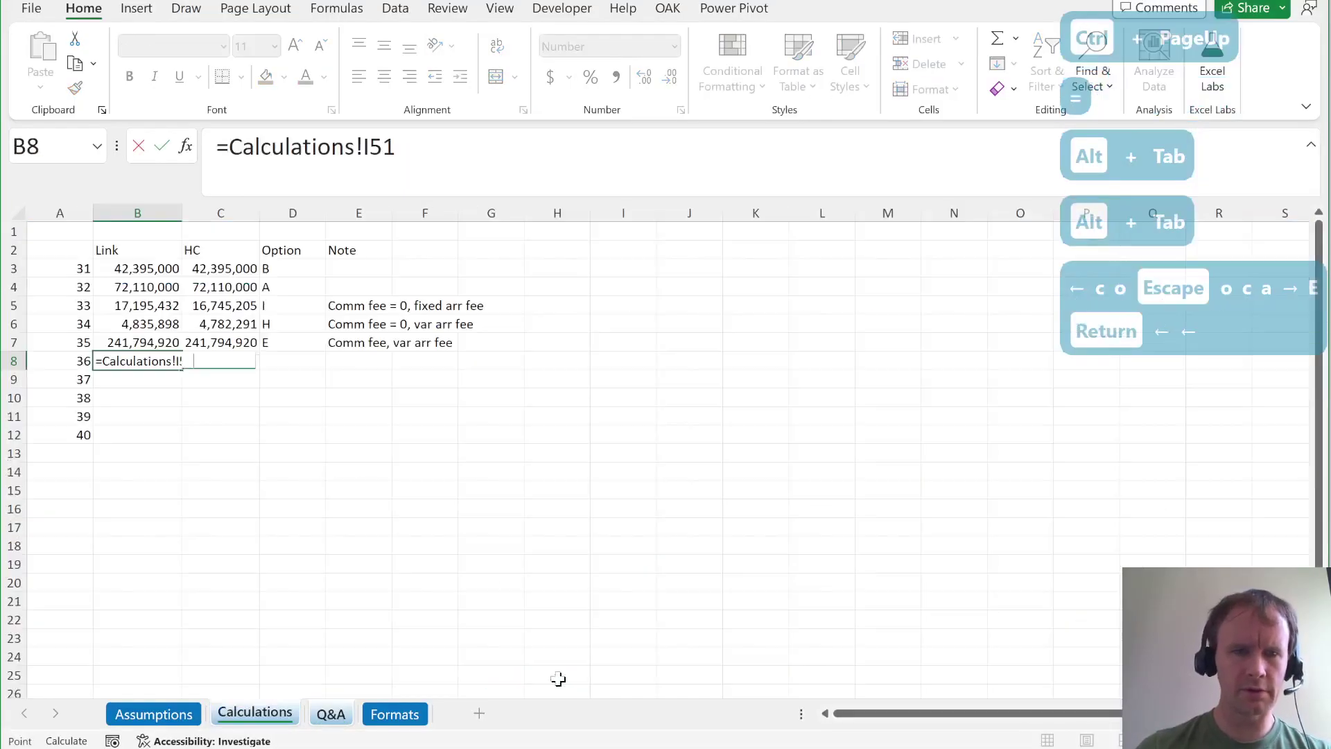
key("ctrl+shift+5")
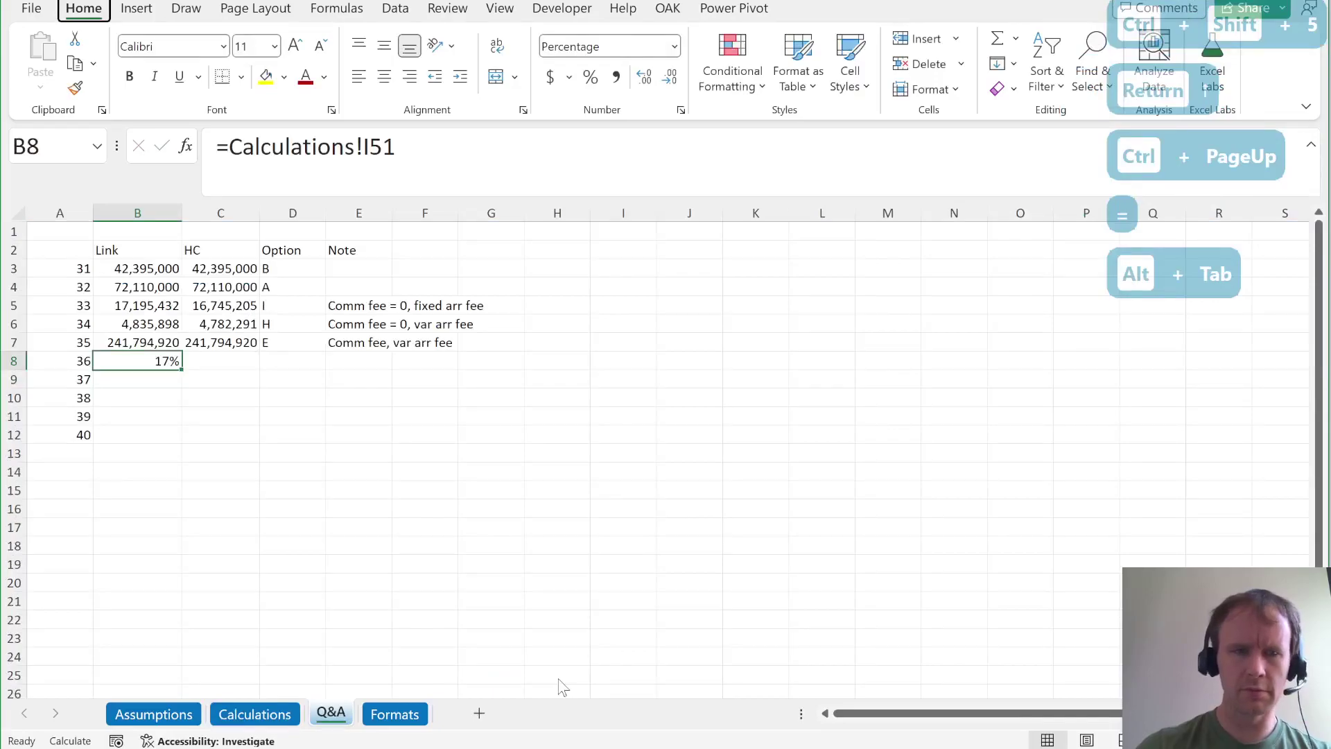
Paste B8's value in C8, compare it with Question 36's options in the PDF and enter option B in D8.
key("ctrl+c")
key("Right")
key("alt+e")
key("s")
key("u")
key("Return")
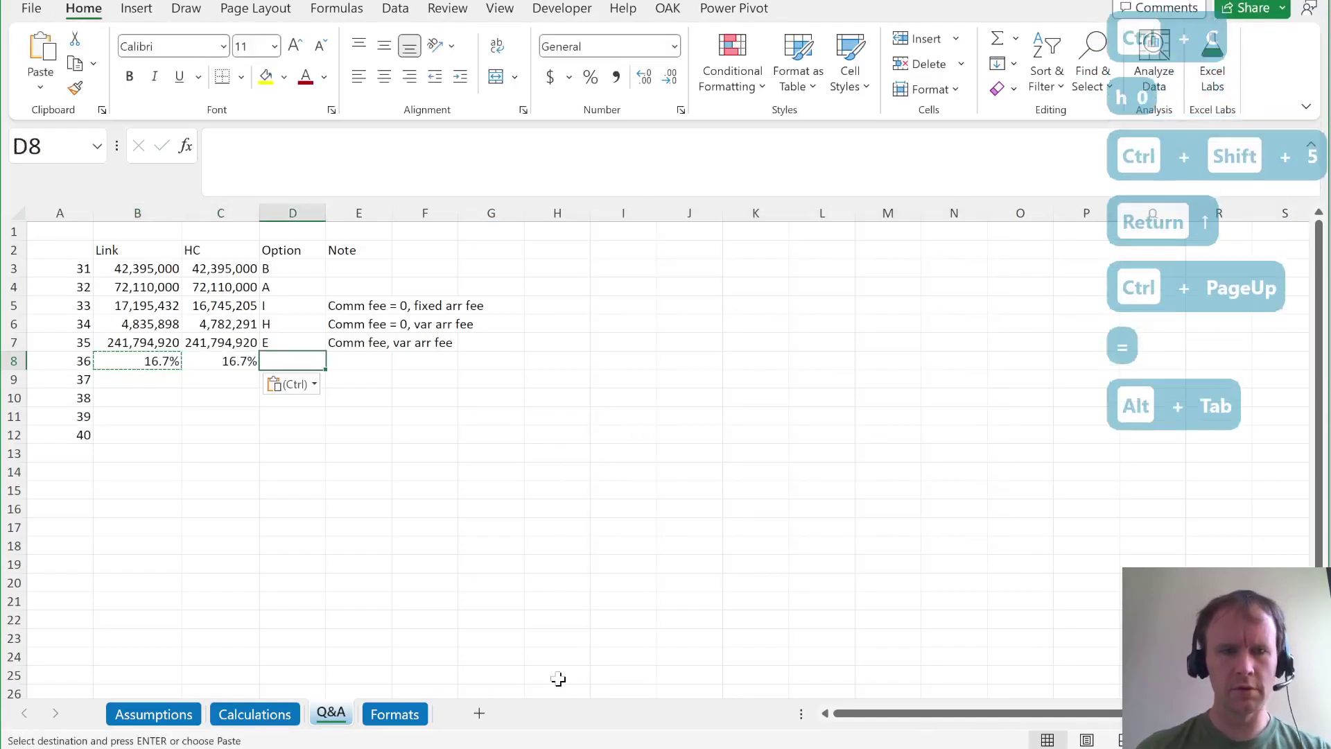
key("alt+Tab")
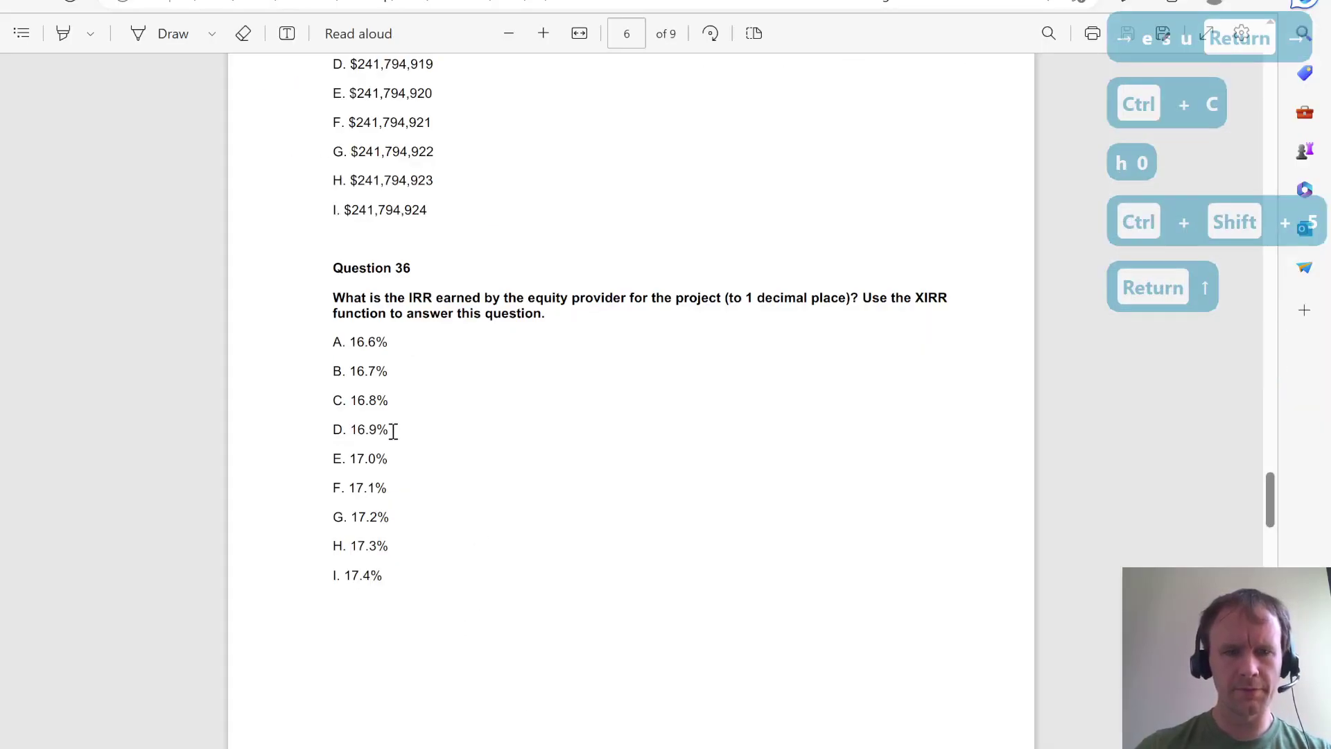
key("alt+Tab")
Read Question 37 in the PDF and enter the note "Int = 6.5%" in E9 of the Q&A sheet.
key("alt+Tab")
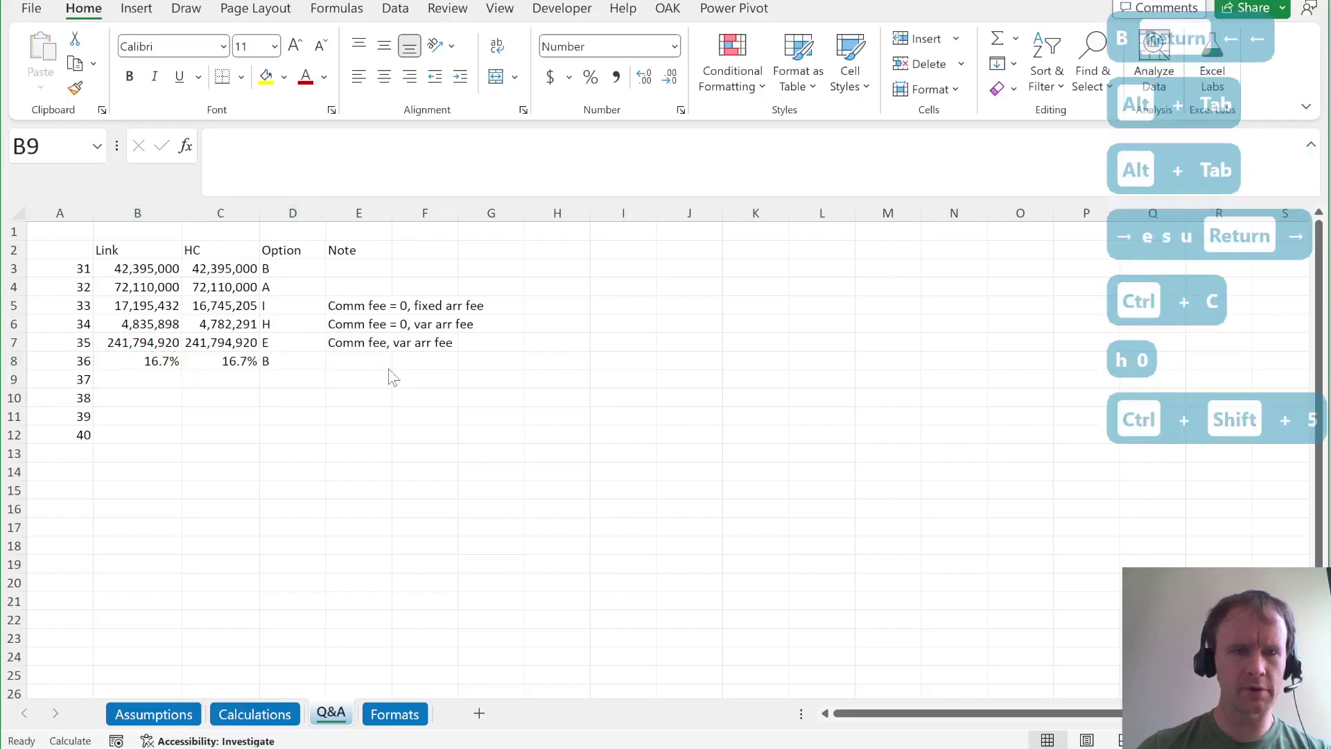
scroll(391, 369, "down", 10)
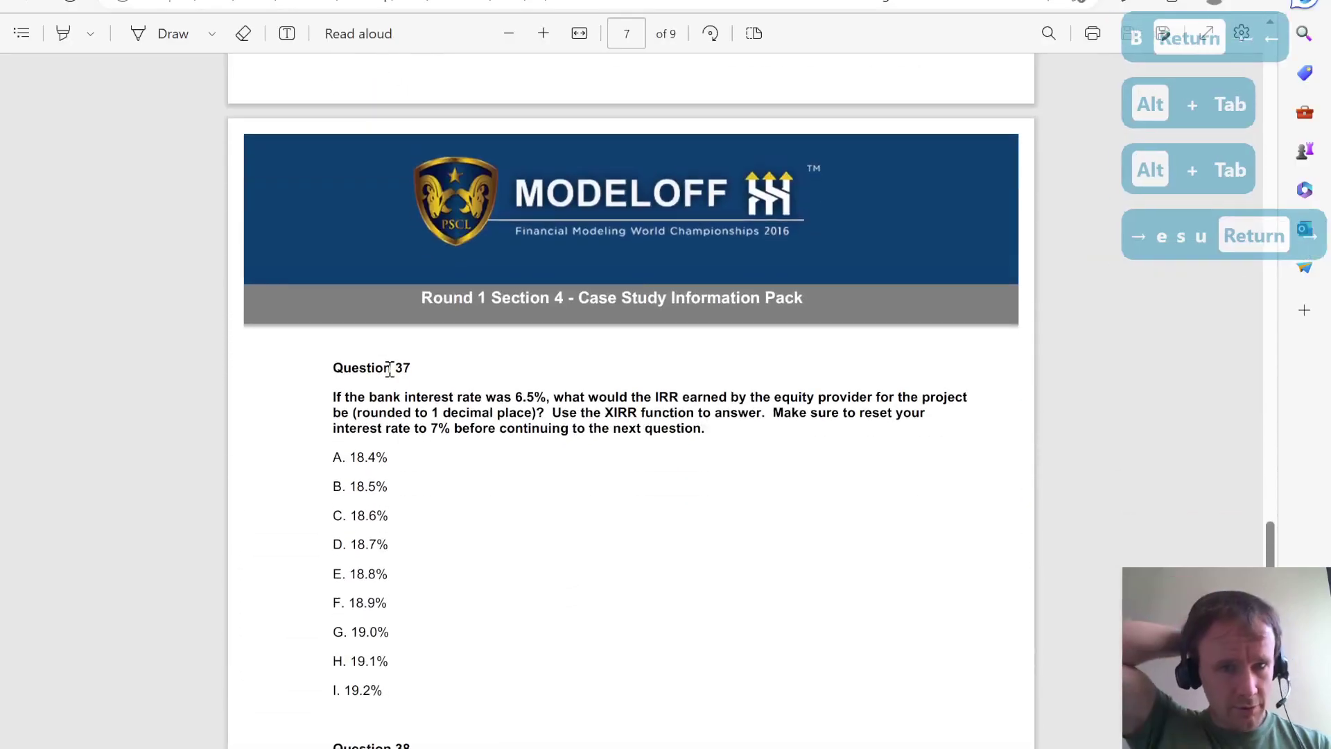
key("alt+Tab")
left_click(388, 372)
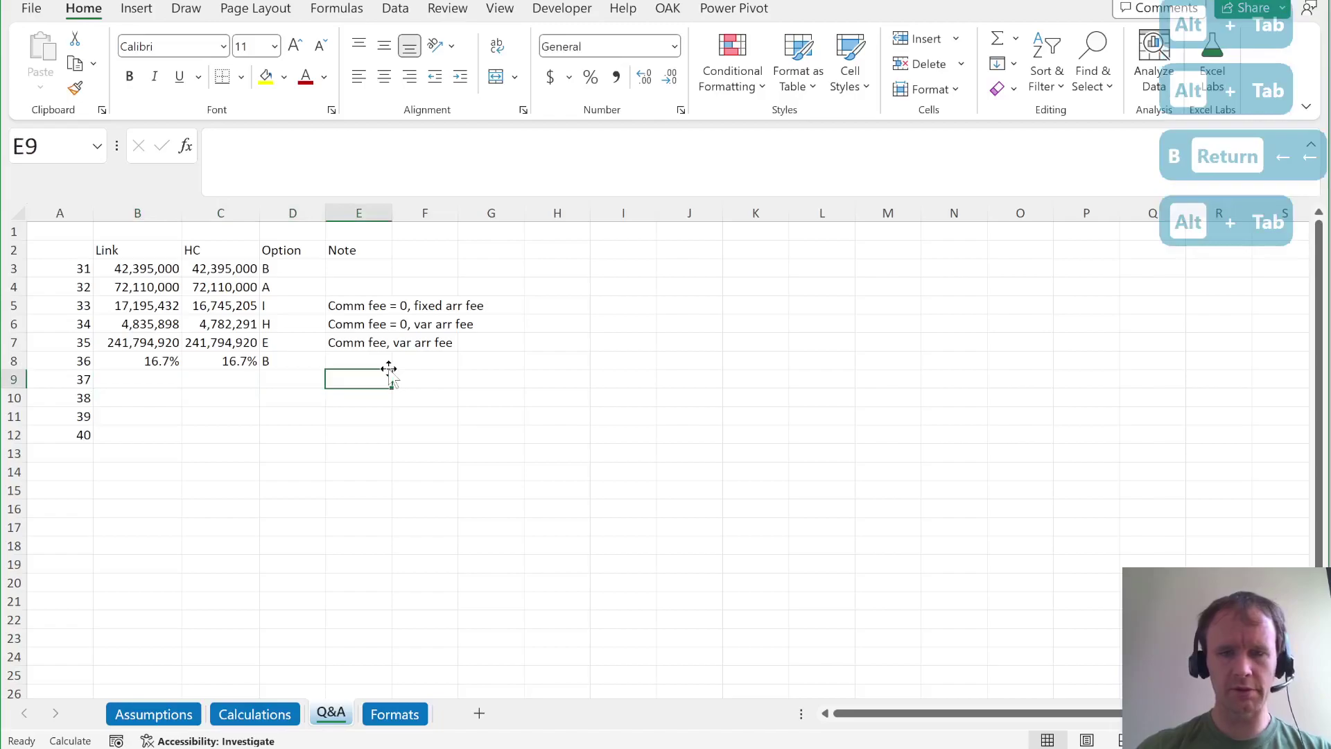
type("Int = 6.5%")
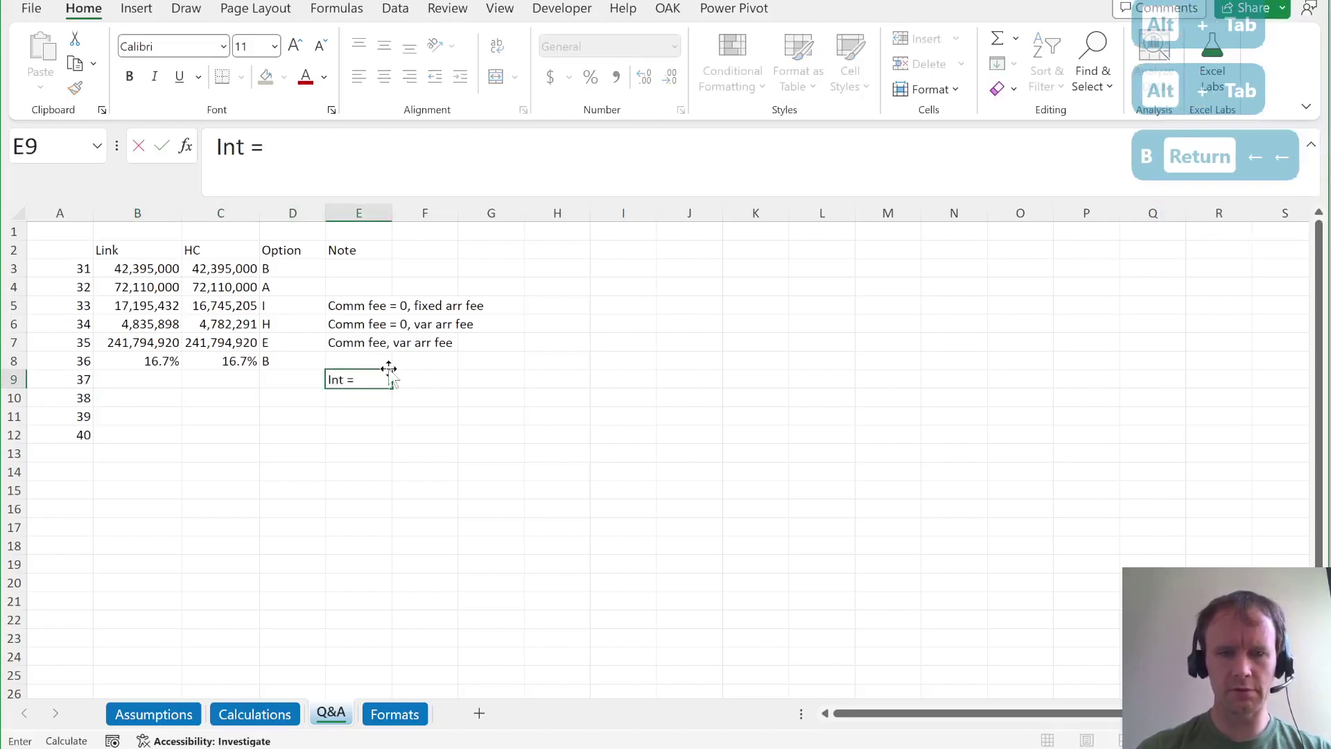
key("Return")
Set the debt facility interest rate in I48 of the Assumptions sheet to 6.5%.
key("ctrl+Page_Up")
key("ctrl+Page_Up")
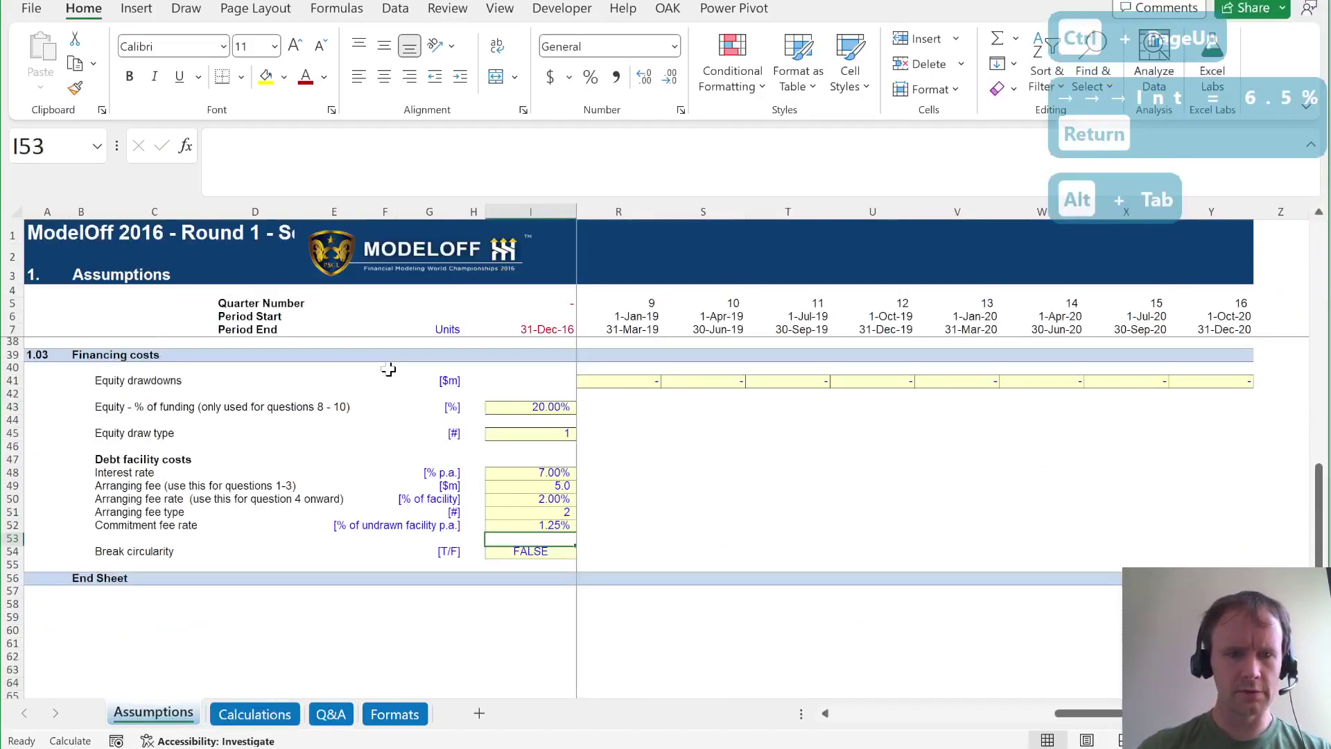
key("Up")
key("Up")
key("Up")
key("Up")
key("Up")
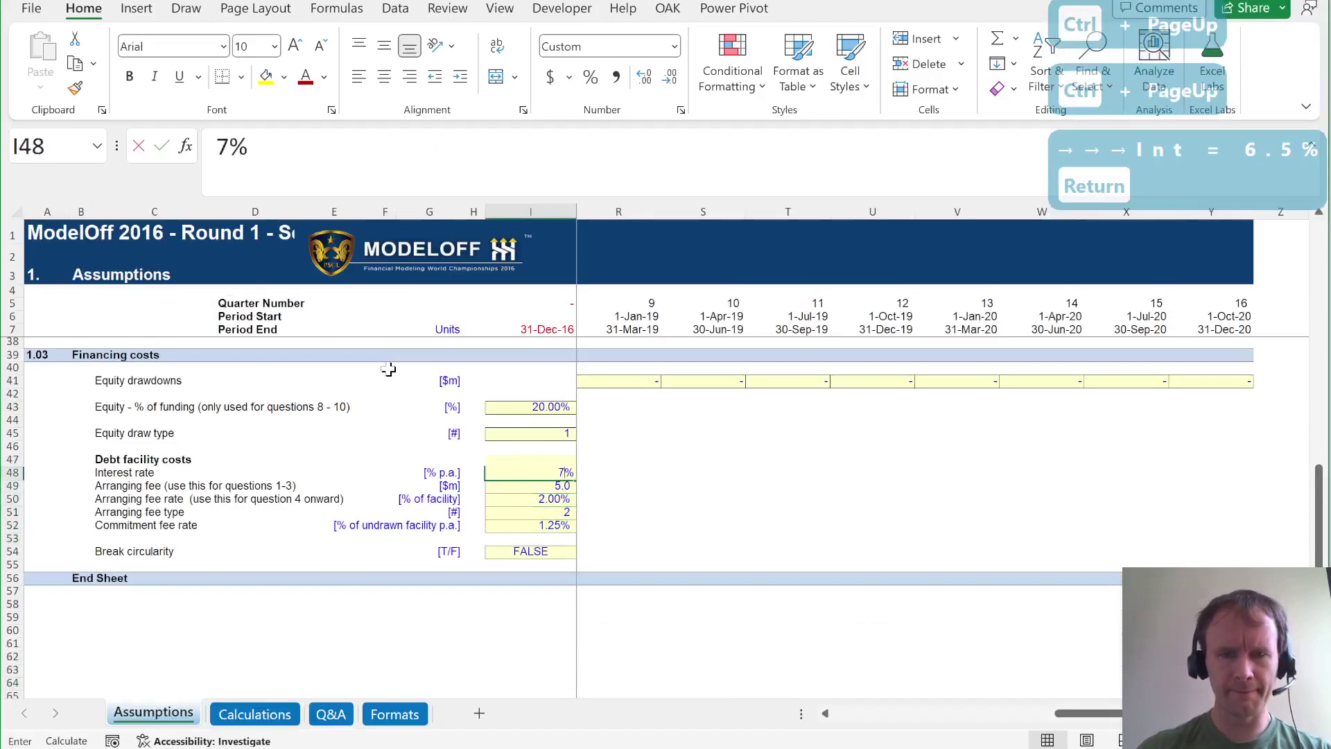
key("Down")
Paste B8's equity IRR as a hardcoded value in C9 of the Q&A sheet.
key("ctrl+Page_Down")
key("ctrl+Page_Down")
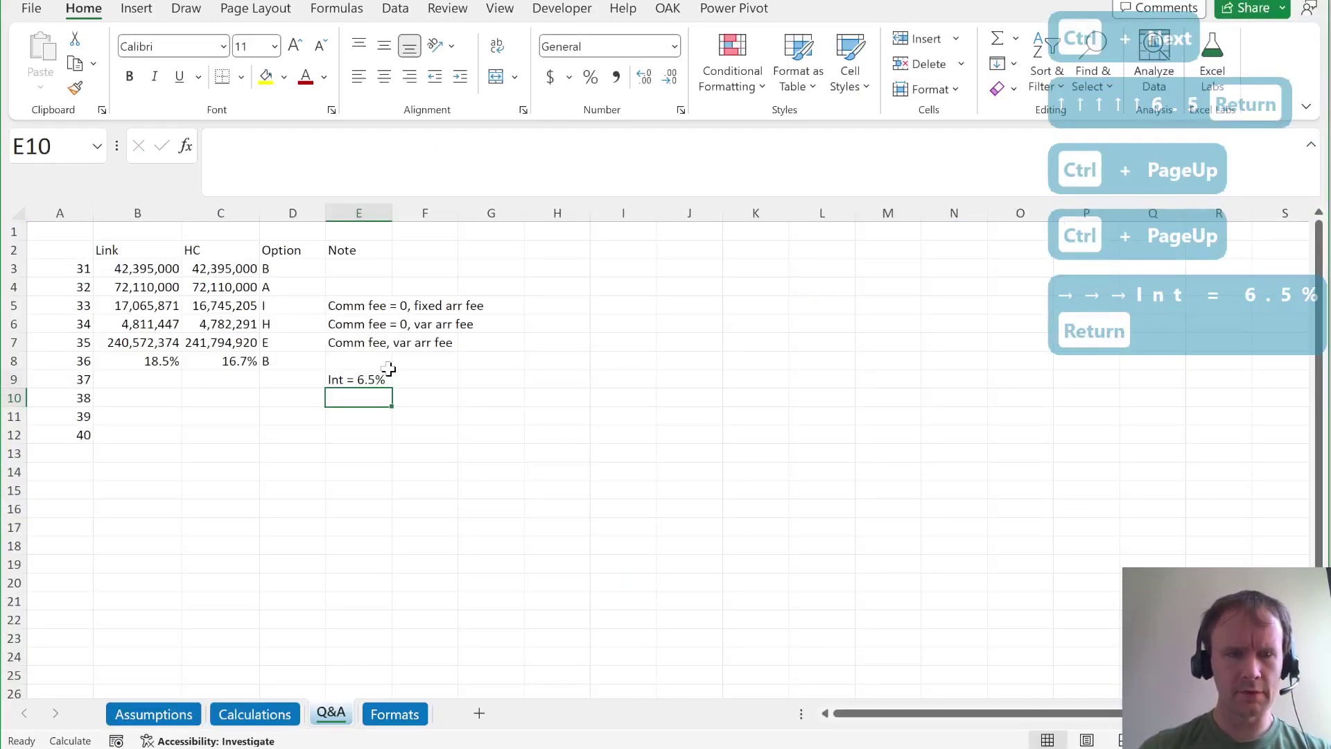
key("Left")
key("Left")
key("Left")
key("Up")
key("Up")
key("ctrl+c")
key("Down")
key("Right")
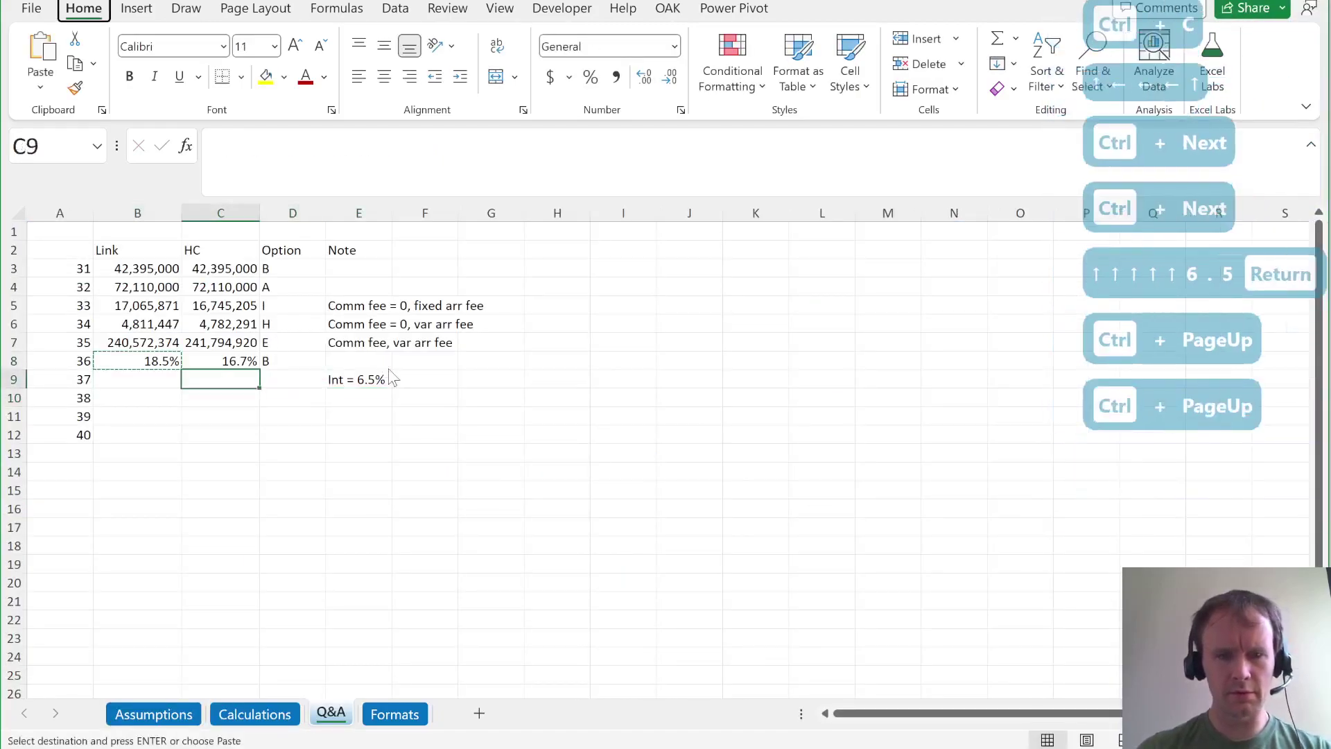
key("ctrl+v")
Link B9 to the equity IRR above with =B8 and copy B8's percentage format to it.
key("Left")
type("=")
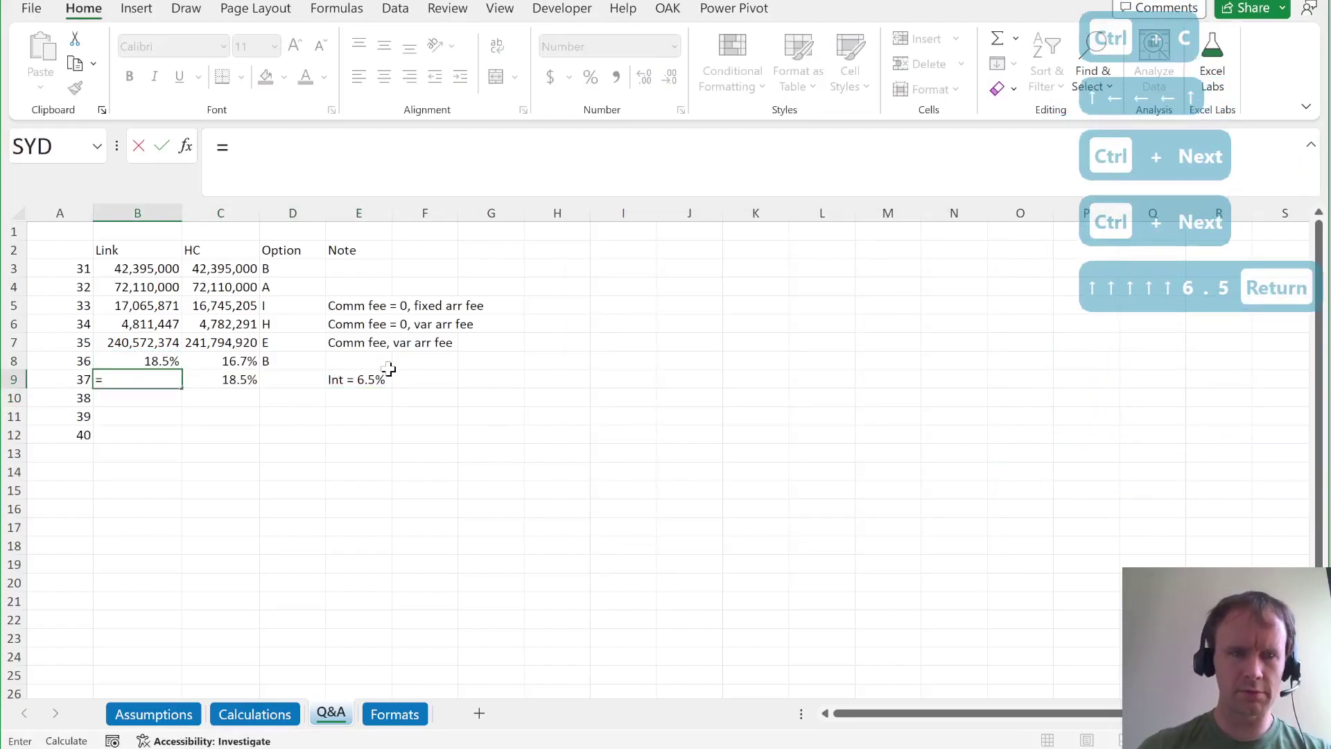
key("Up")
key("Return")
key("Up")
key("Left")
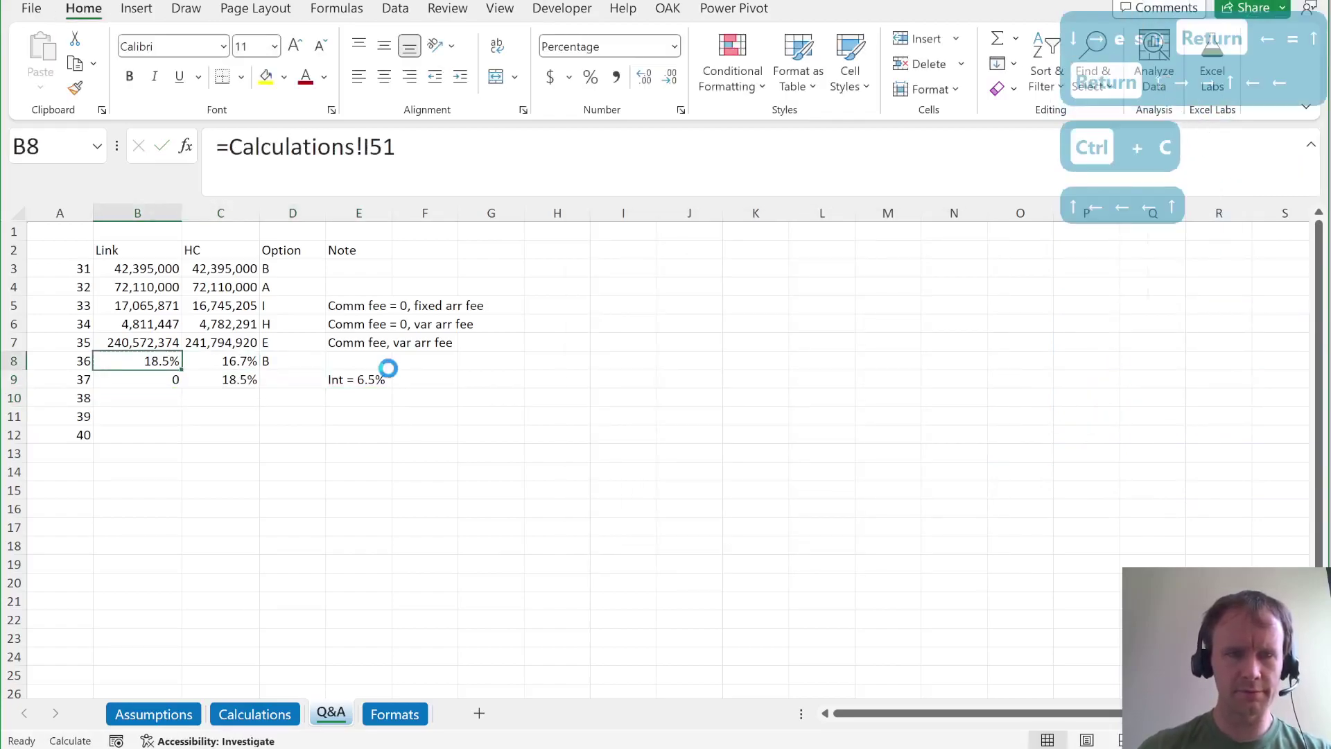
key("ctrl+c")
key("Down")
key("ctrl+v")
Compare the IRR with Question 37's options in the PDF and enter option B in D9.
key("Right")
key("Right")
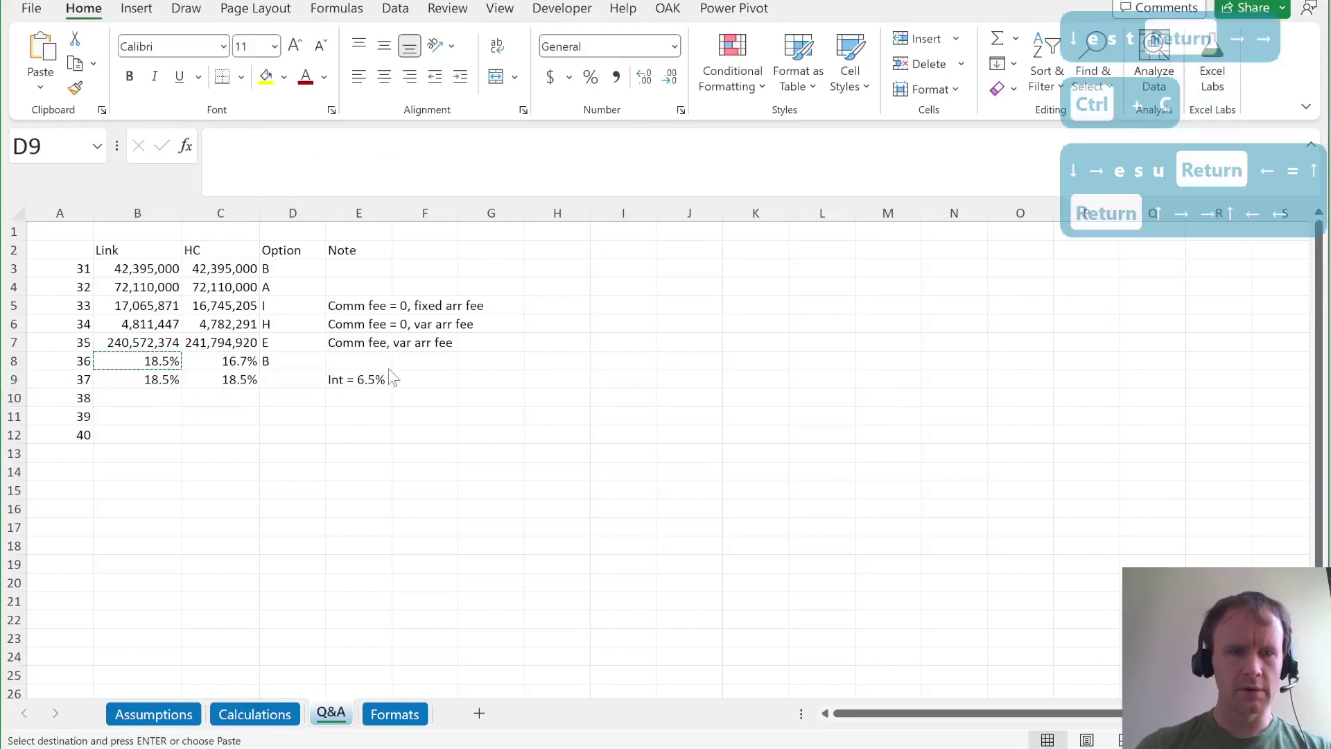
key("alt+Tab")
key("alt+Tab")
type("B")
key("Return")
key("Left")
key("Left")
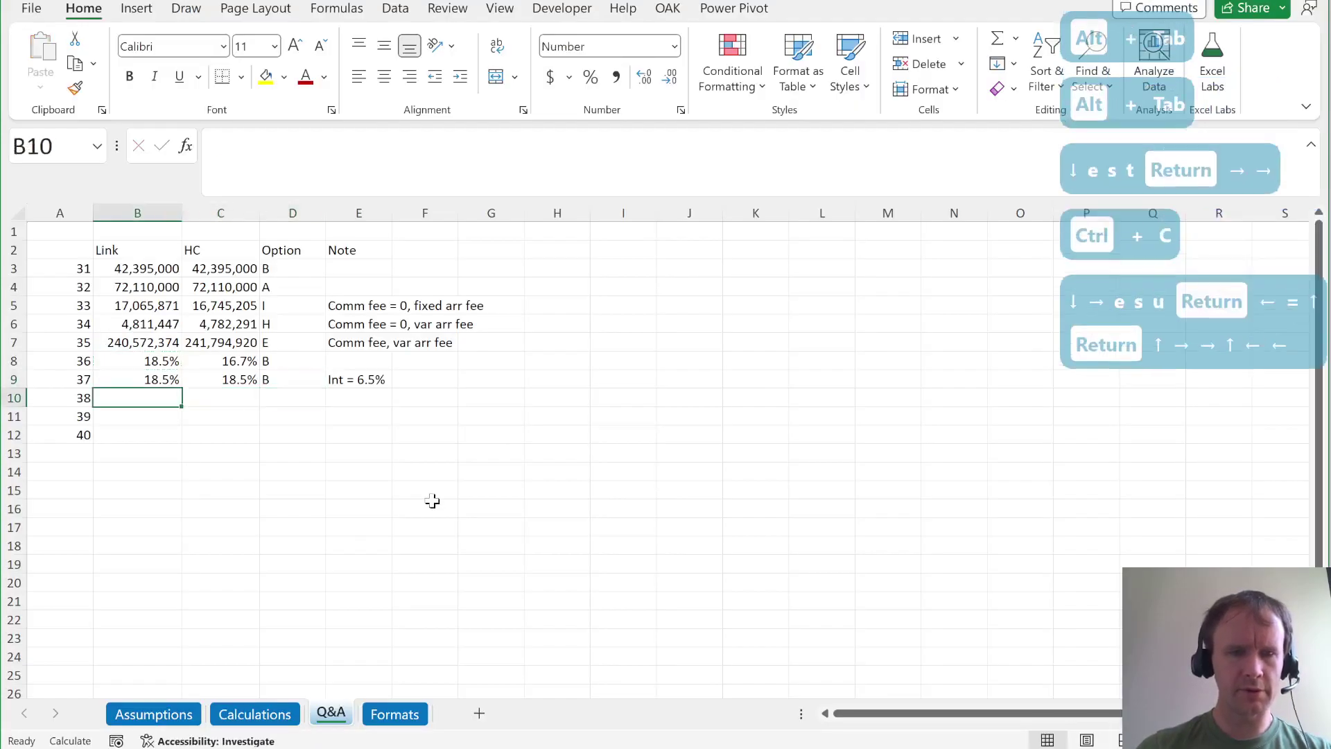
Read Question 38 in the PDF and restructure the To / from equity formula in Calculations J49 as =IF(J46>0,J46-J48,-Assumptions!J41*10^6).
key("alt+Tab")
scroll(433, 504, "down", 5)
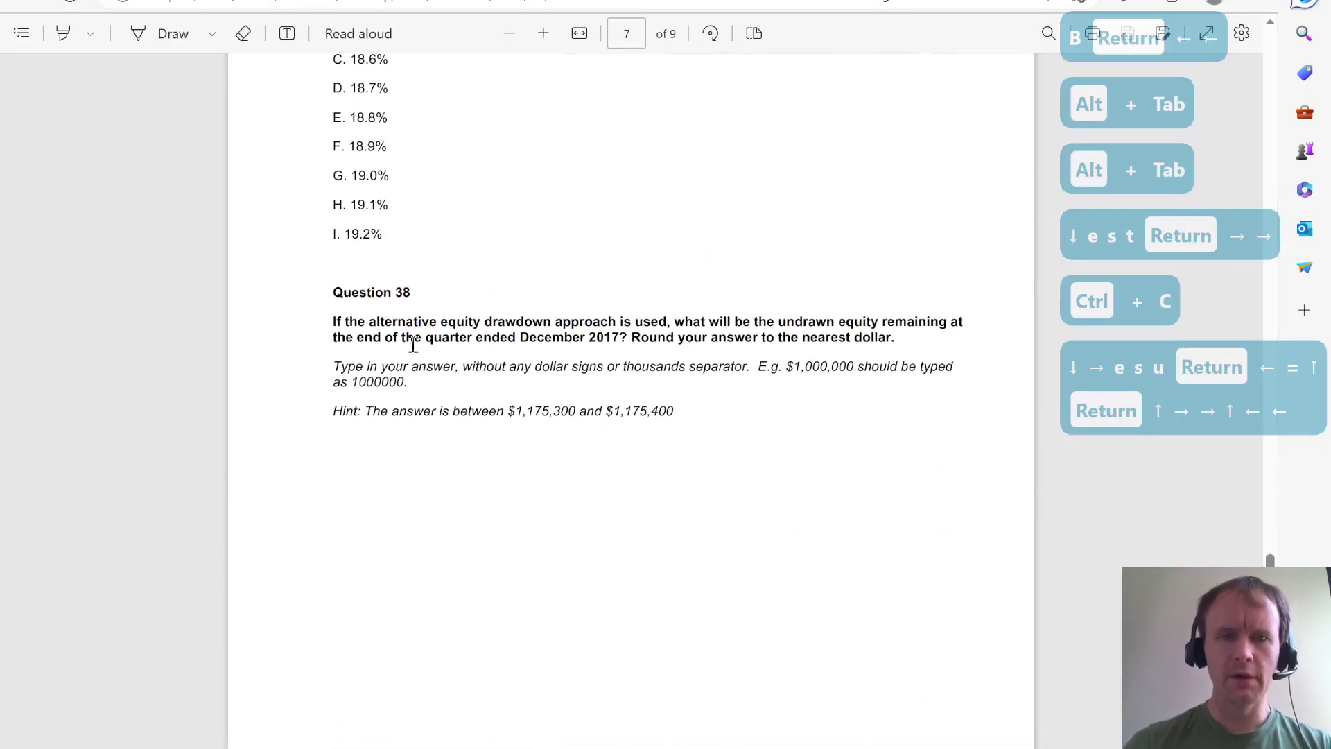
key("alt+Tab")
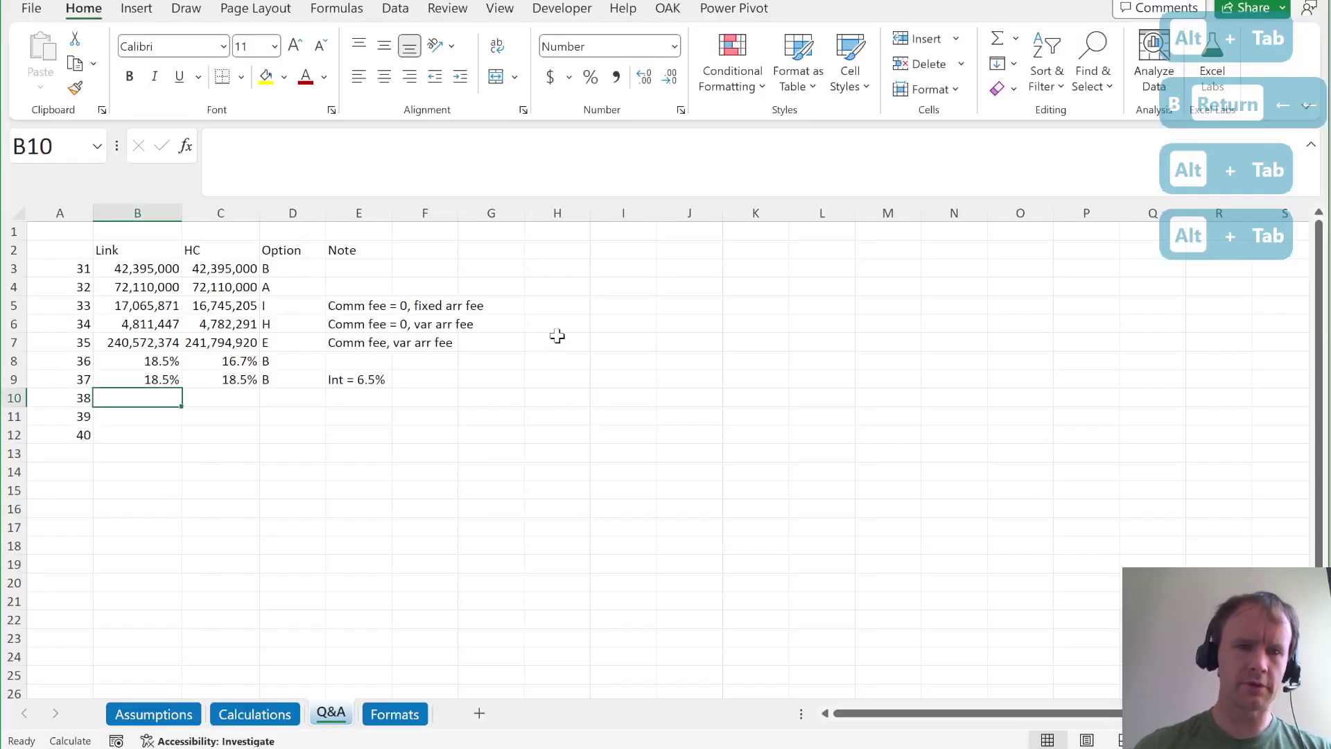
key("ctrl+Page_Up")
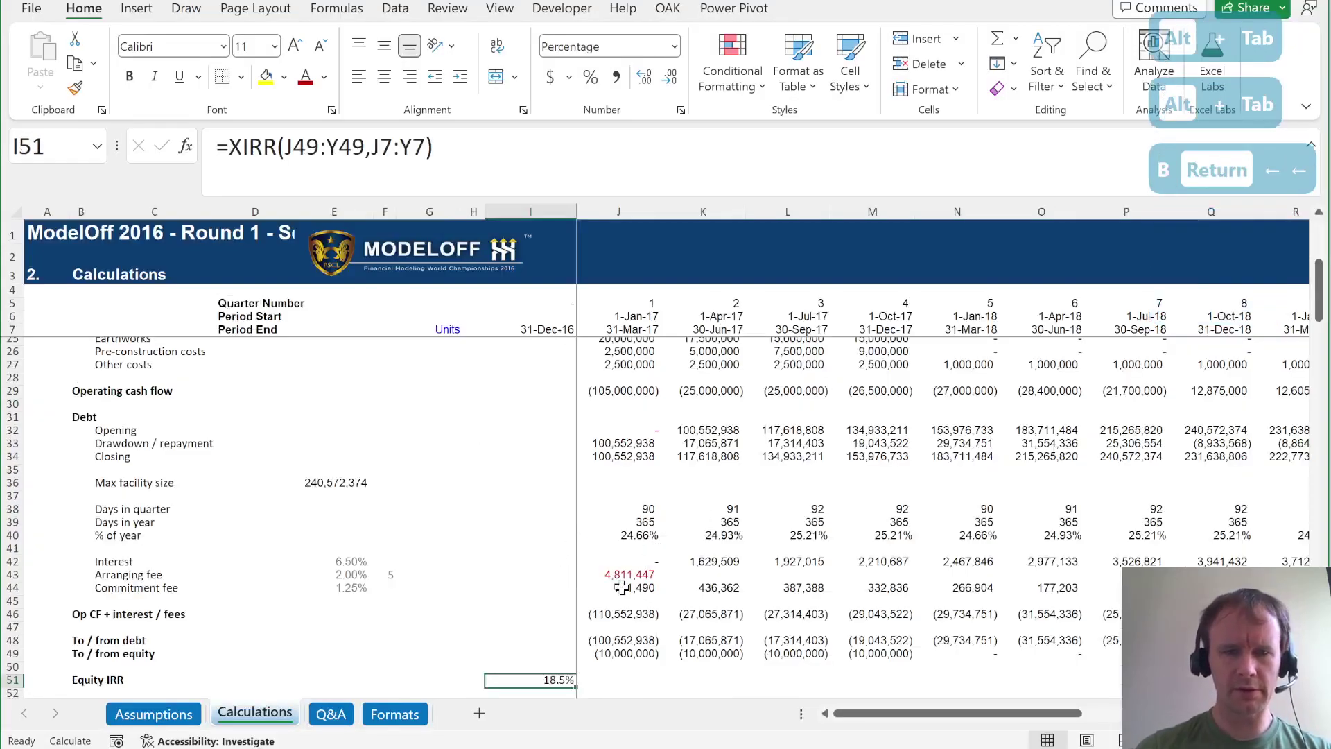
left_click(606, 658)
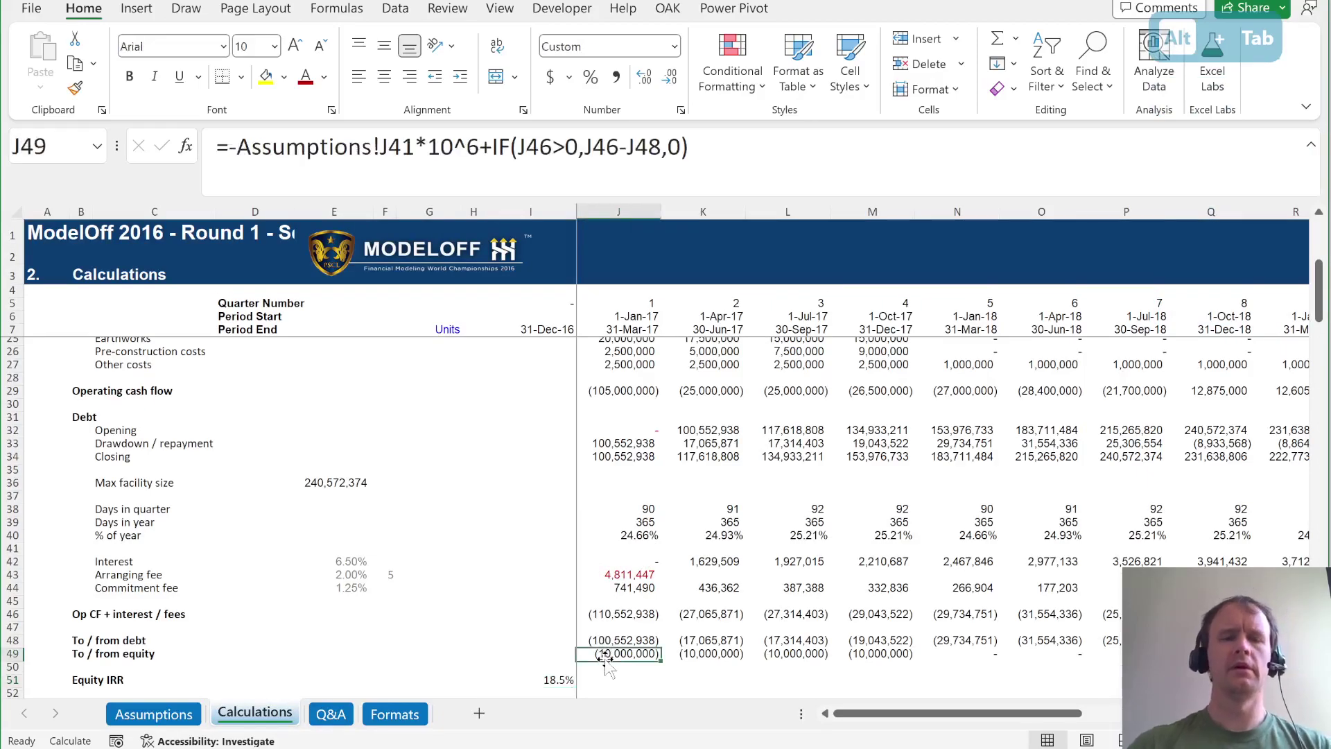
left_click(493, 153)
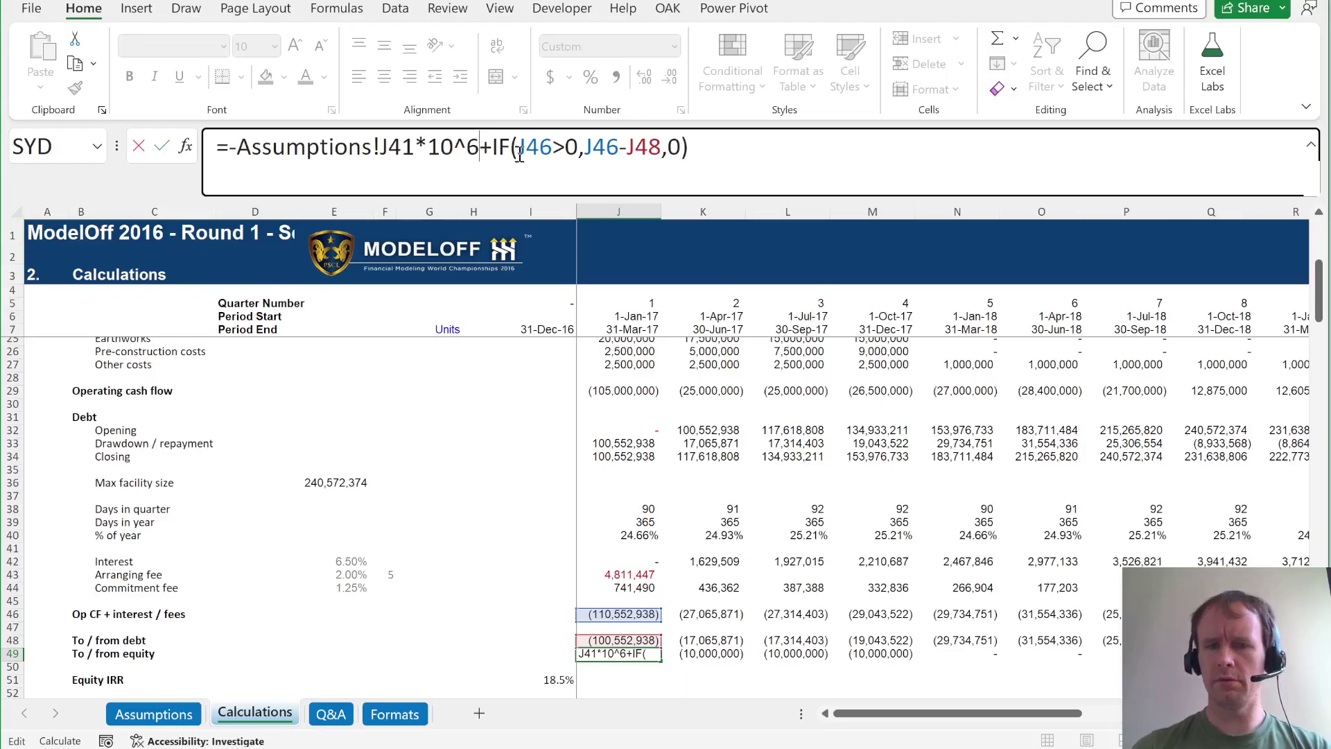
key("ctrl+shift+Left")
key("ctrl+shift+Left")
key("ctrl+shift+Left")
key("ctrl+shift+Left")
key("ctrl+shift+Left")
key("ctrl+shift+Left")
key("ctrl+shift+Left")
key("ctrl+shift+Left")
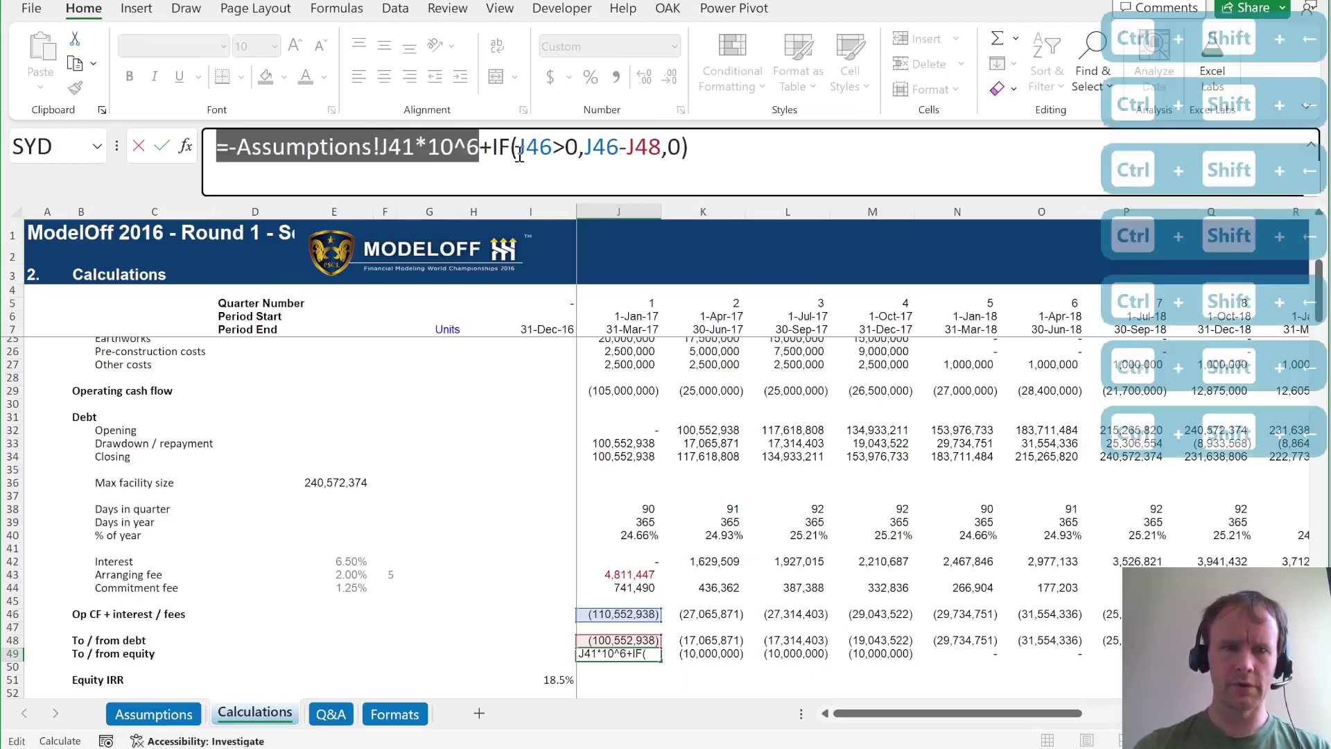
key("ctrl+shift+Left")
key("ctrl+x")
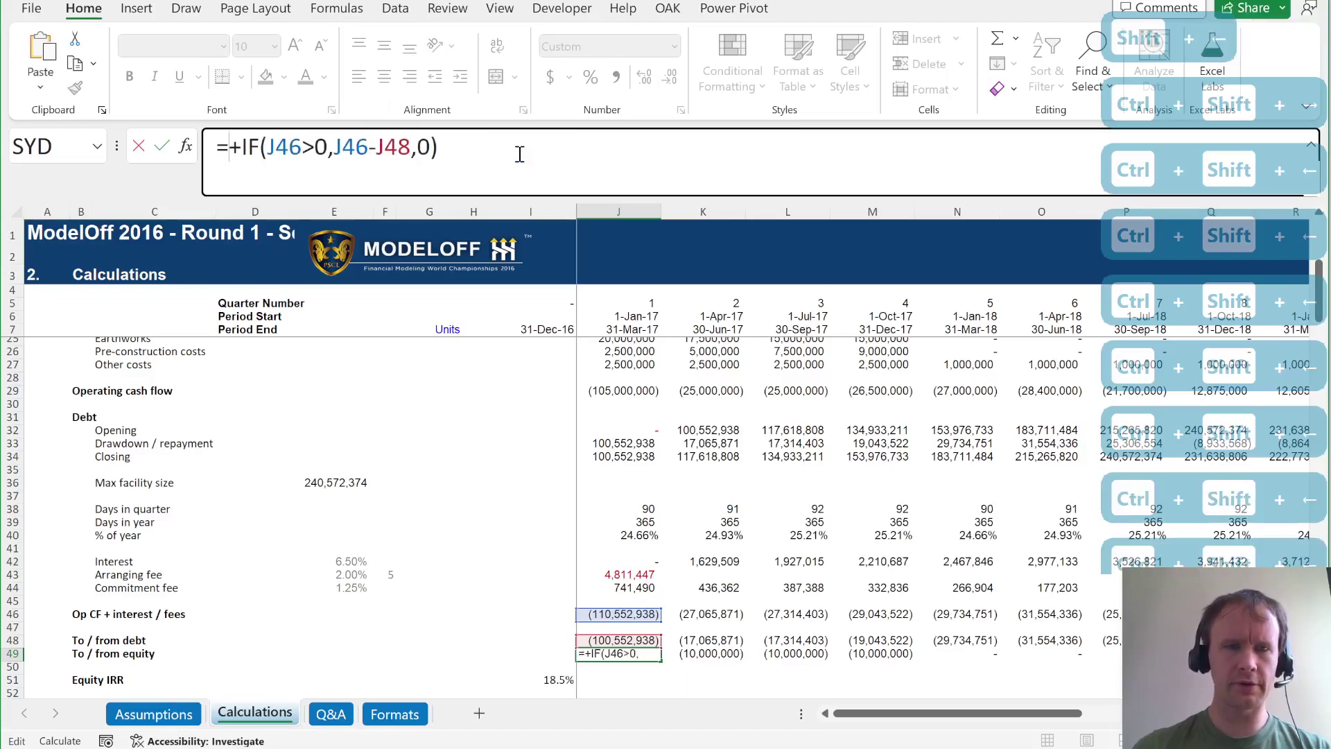
key("Delete")
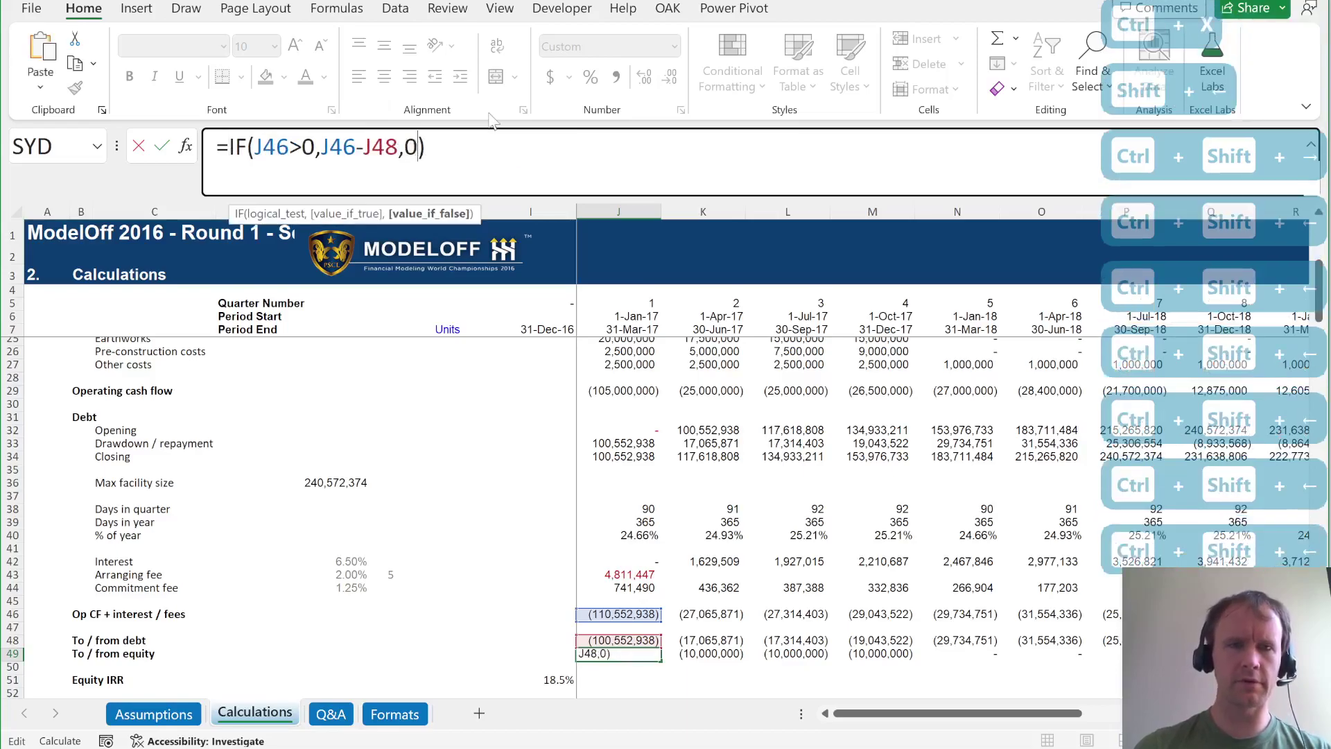
key("shift+Left")
key("ctrl+v")
key("ctrl+Return")
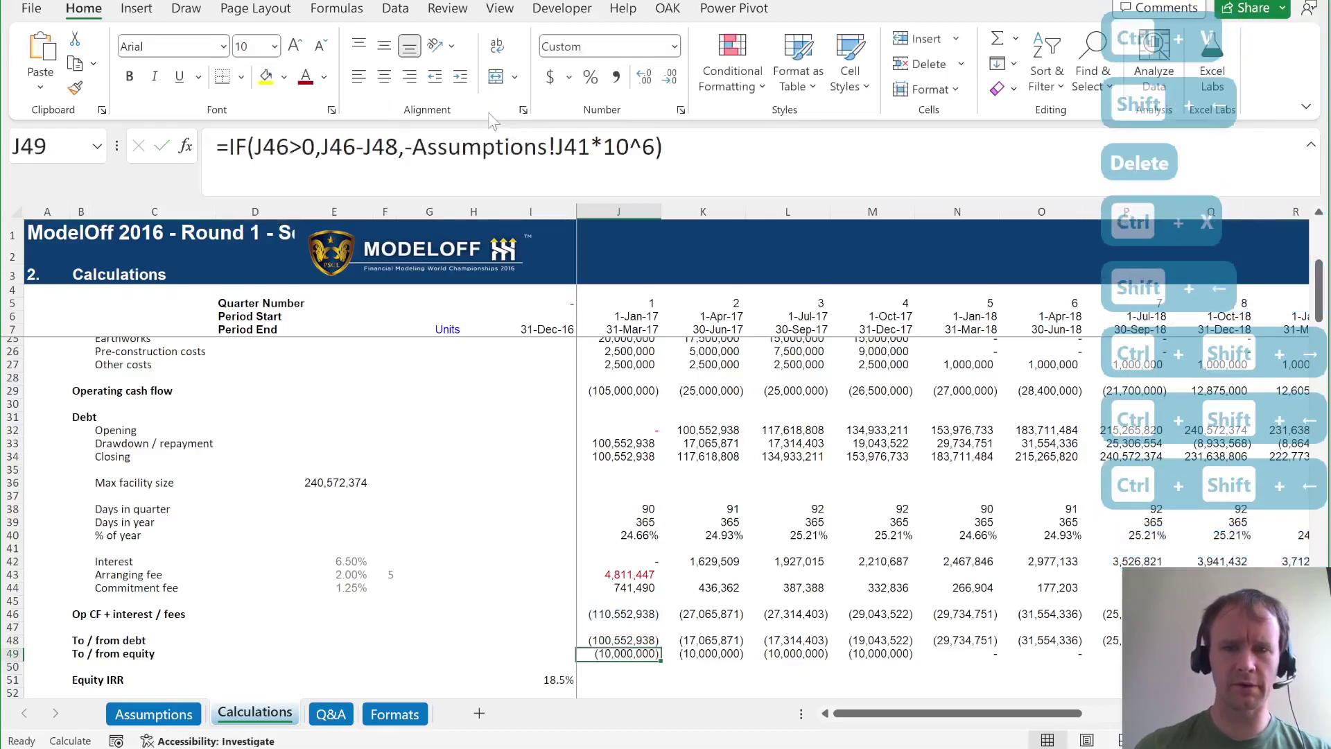
Nest an IF in J49's false branch that tests Assumptions!$I$45=1 before using the equity drawdown.
left_click(414, 164)
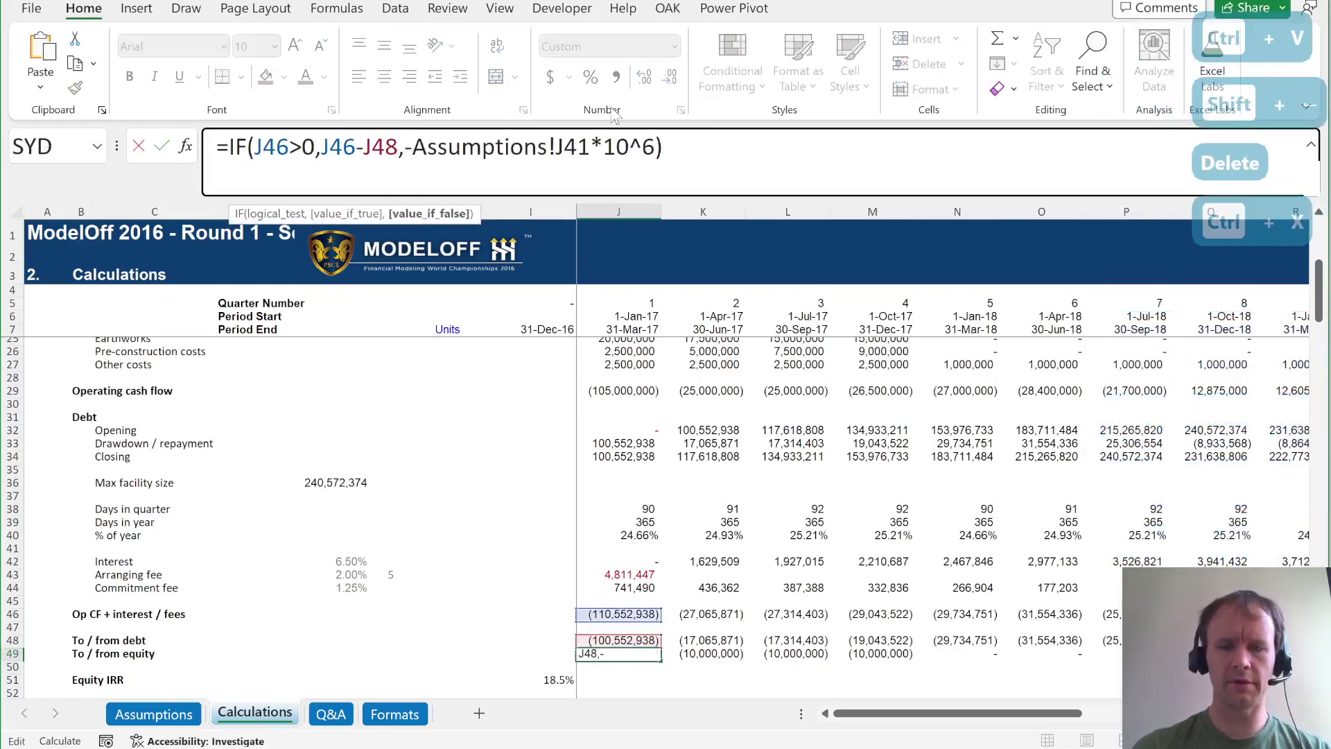
type("IF(")
key("ctrl+Page_Up")
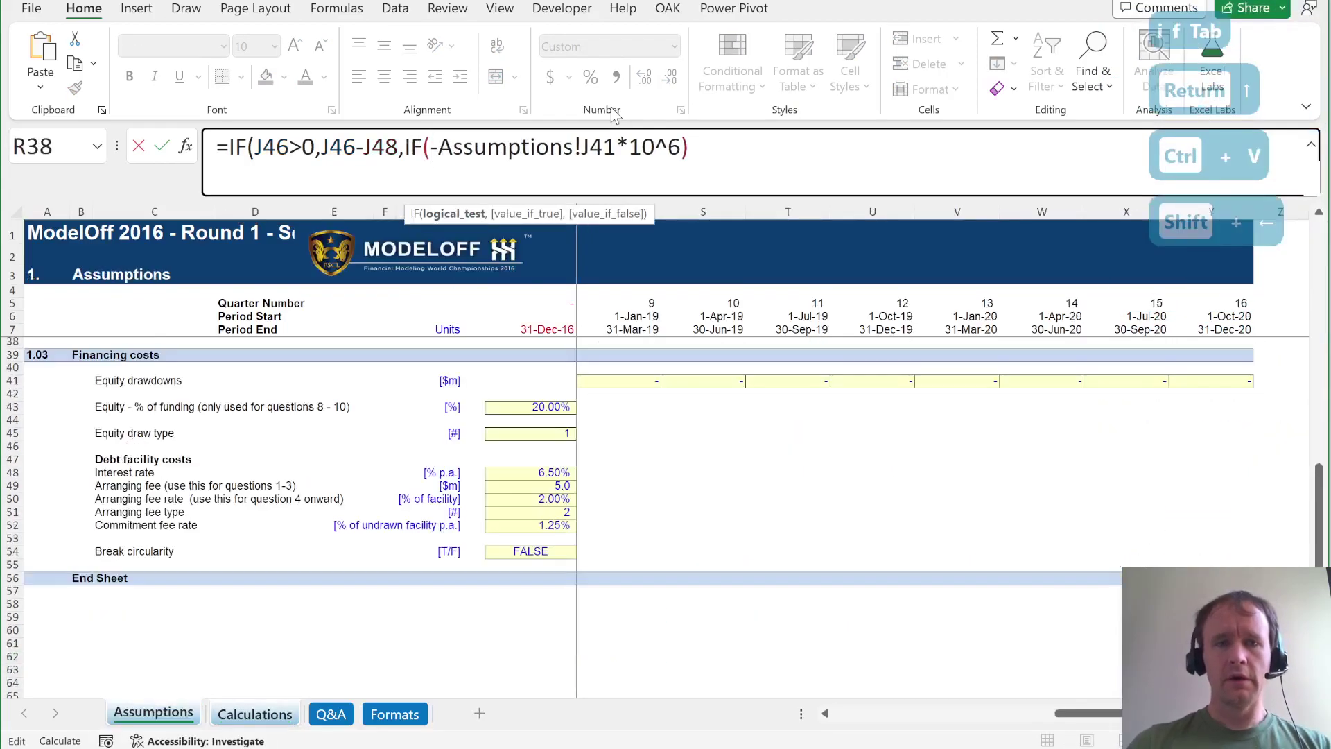
left_click(546, 429)
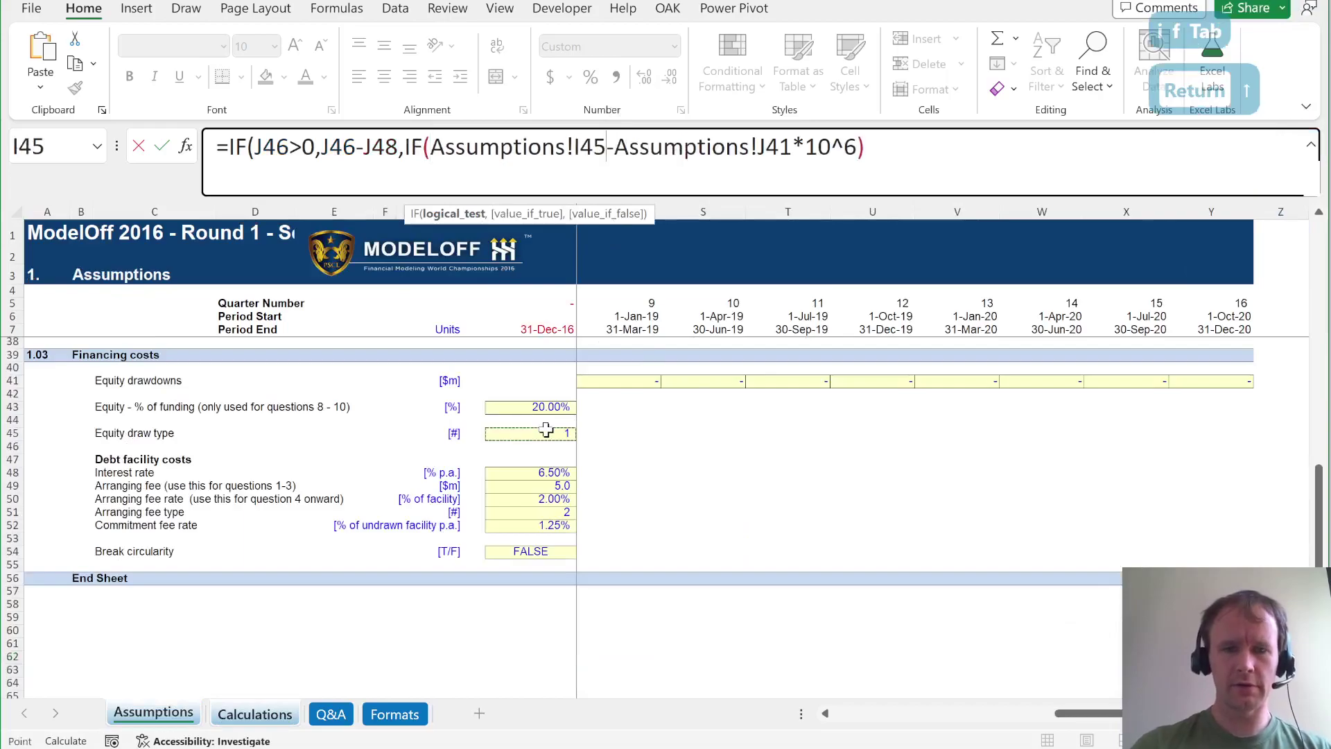
key("F4")
type("=1,")
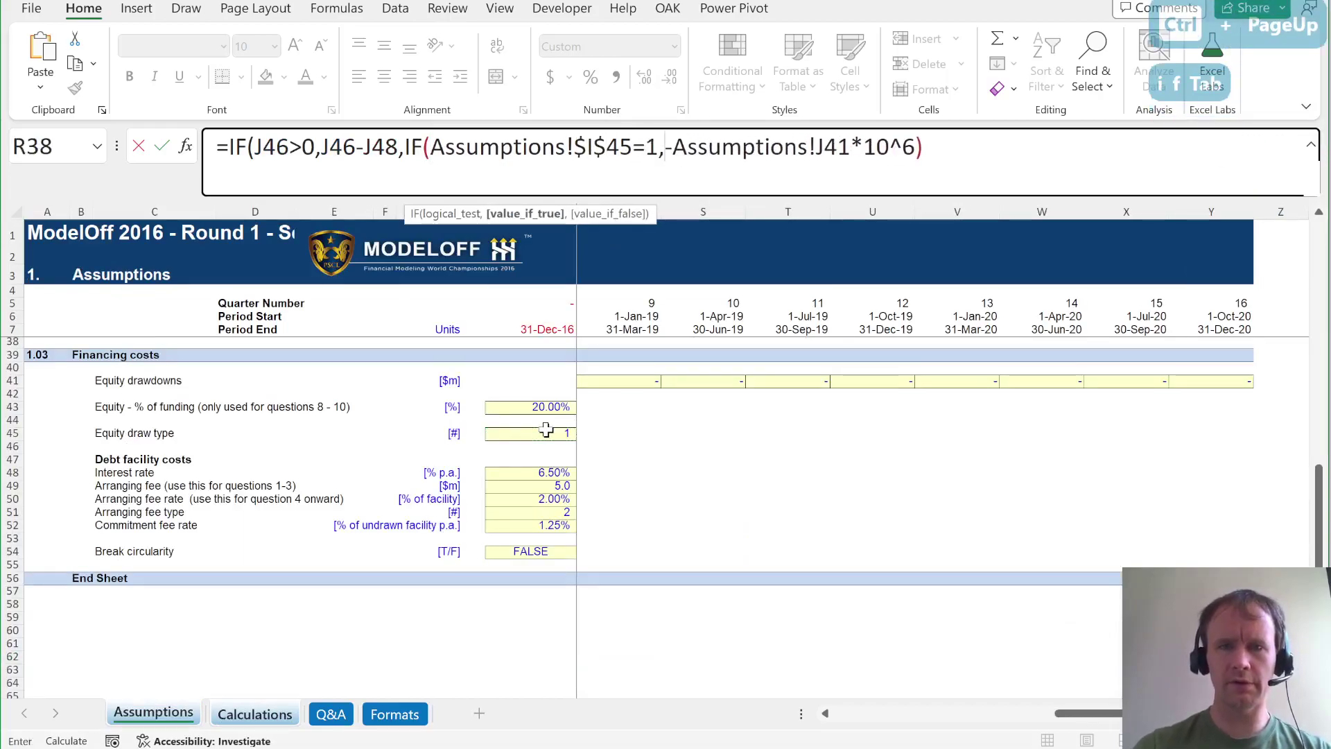
Add the equity funding share Assumptions!$I$43 times the Calculations sheet's J46 as the nested IF's false value.
left_click(914, 147)
type(",")
key("ctrl+Page_Down")
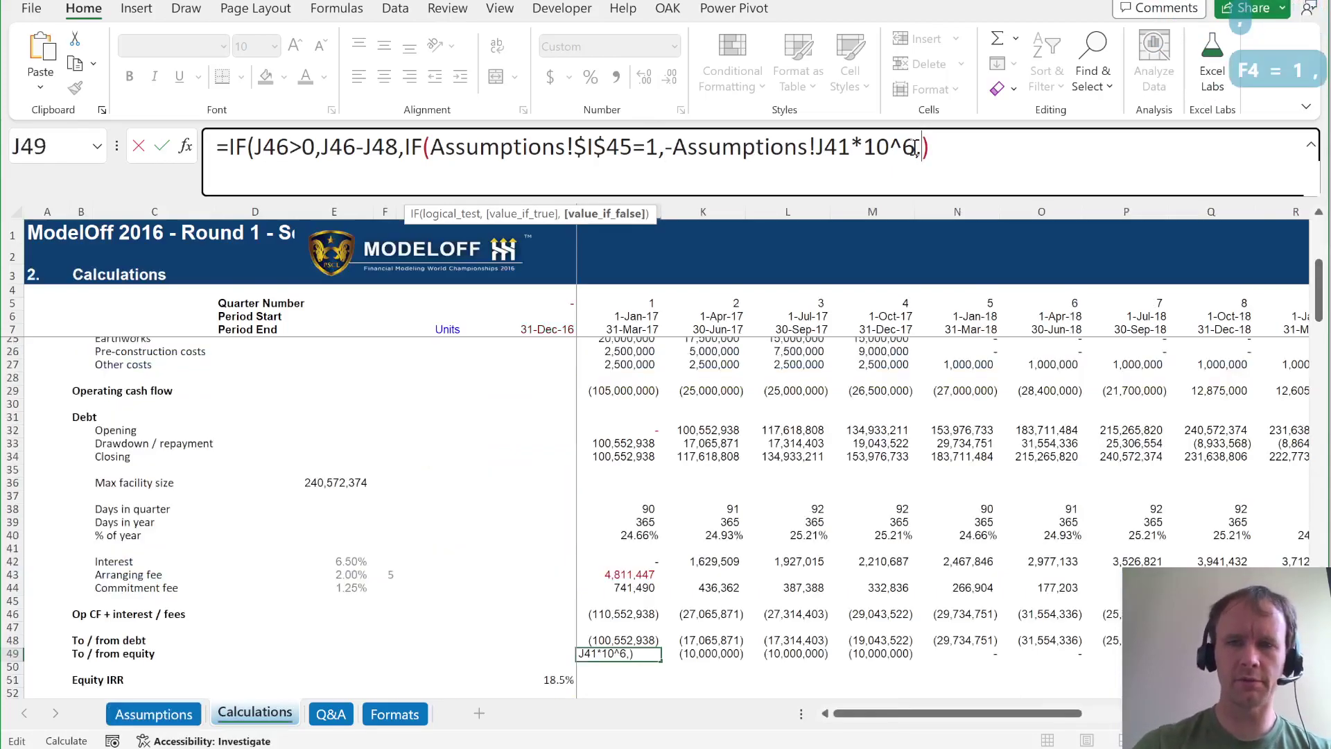
key("ctrl+Page_Up")
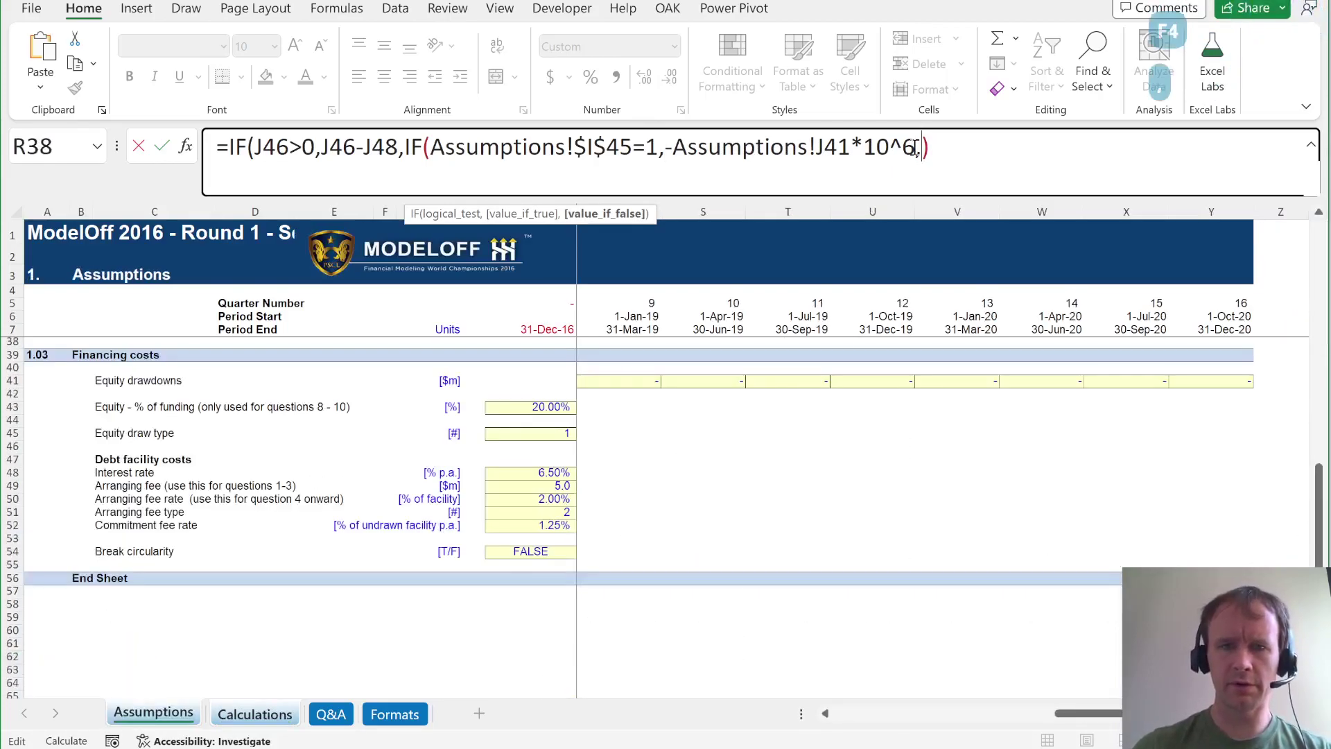
left_click(541, 409)
key("F4")
key("ctrl+Page_Up")
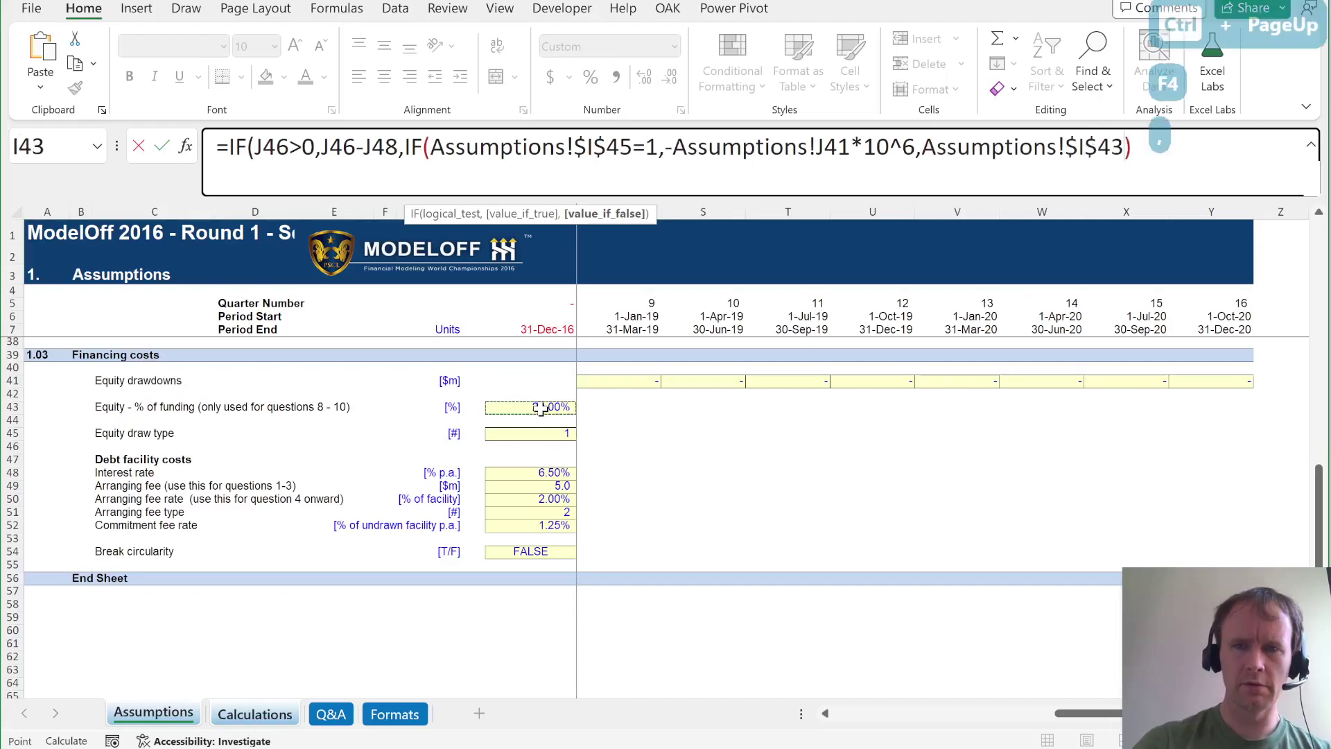
type("*")
key("ctrl+Page_Down")
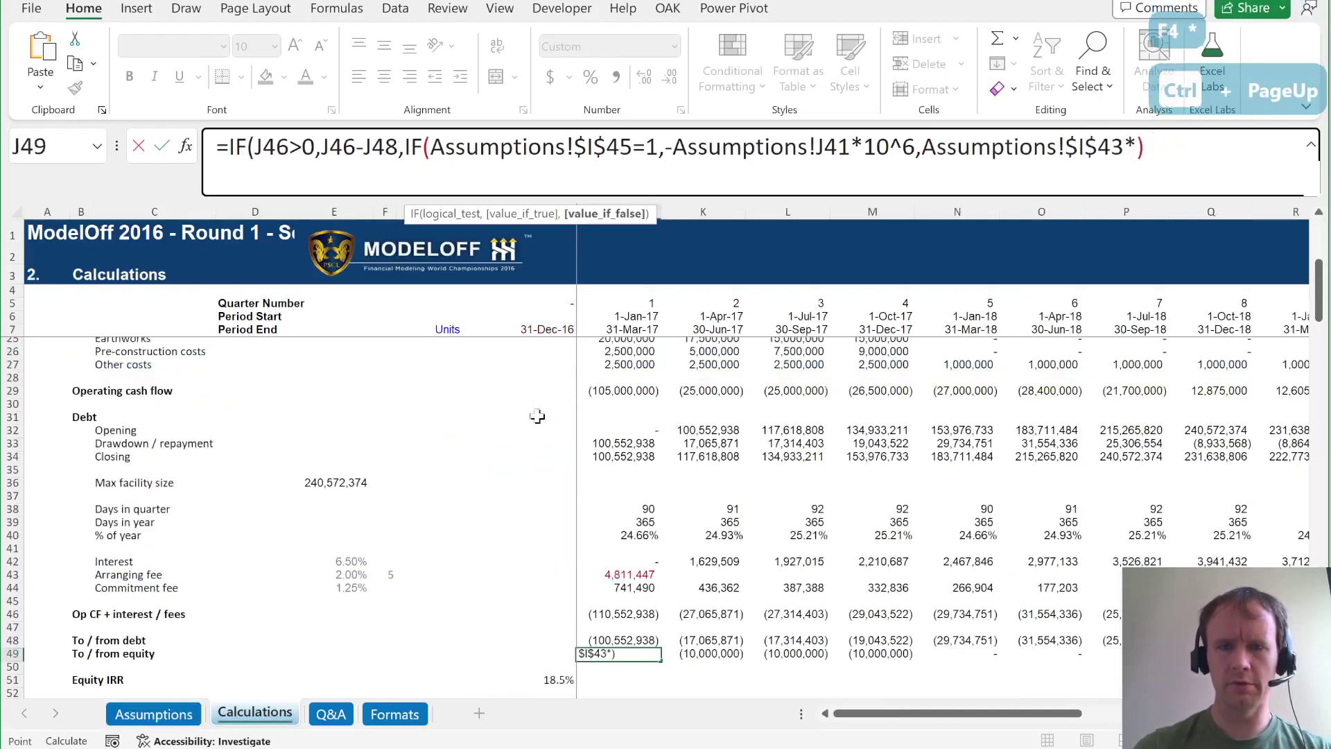
left_click(617, 614)
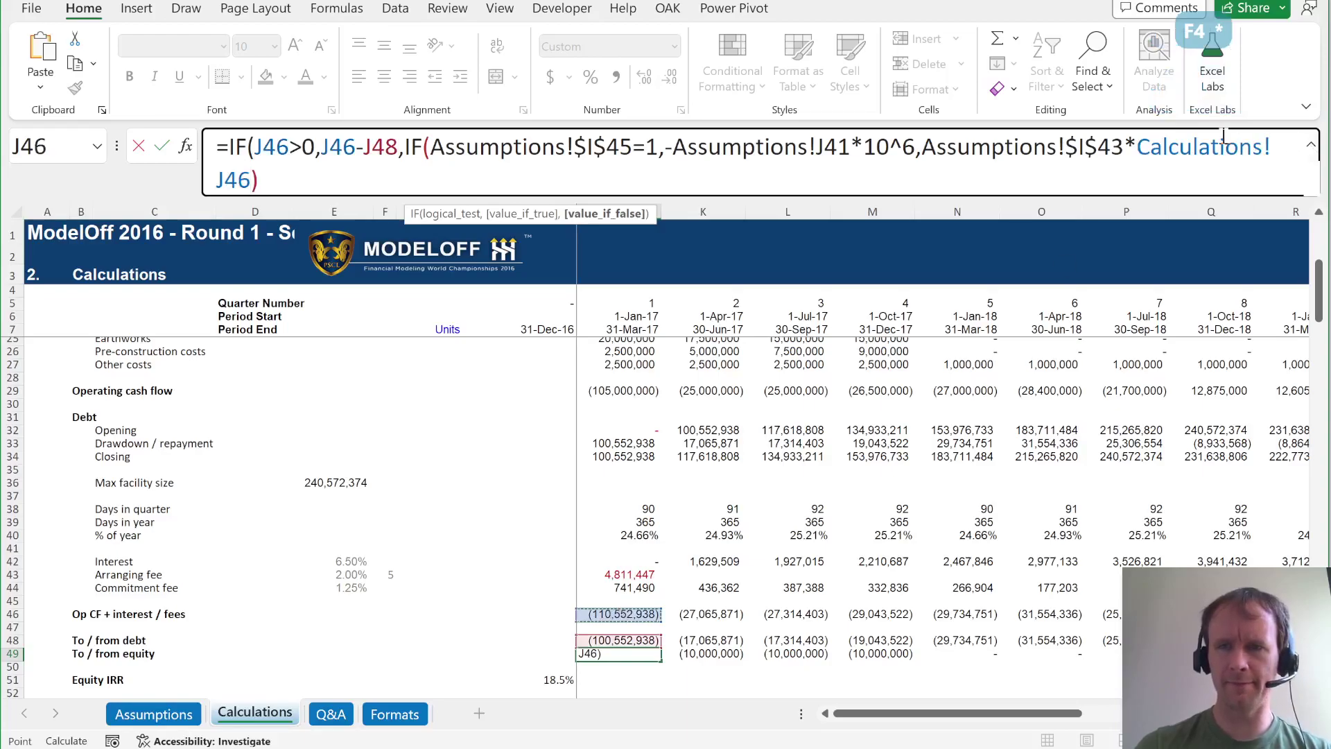
Remove the redundant Calculations! sheet reference before J46, add the closing bracket and enter the formula in J49.
double_click(1200, 139)
key("shift+Left")
key("shift+Left")
key("shift+Left")
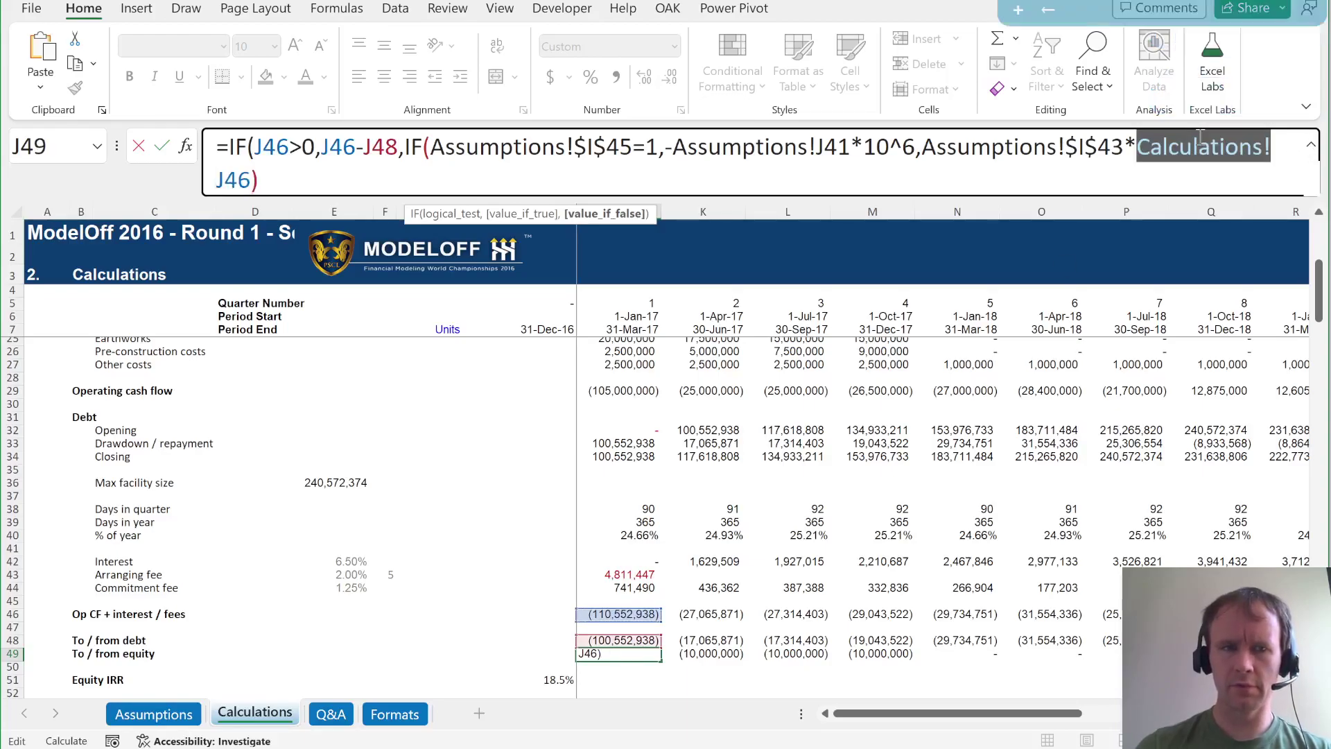
key("BackSpace")
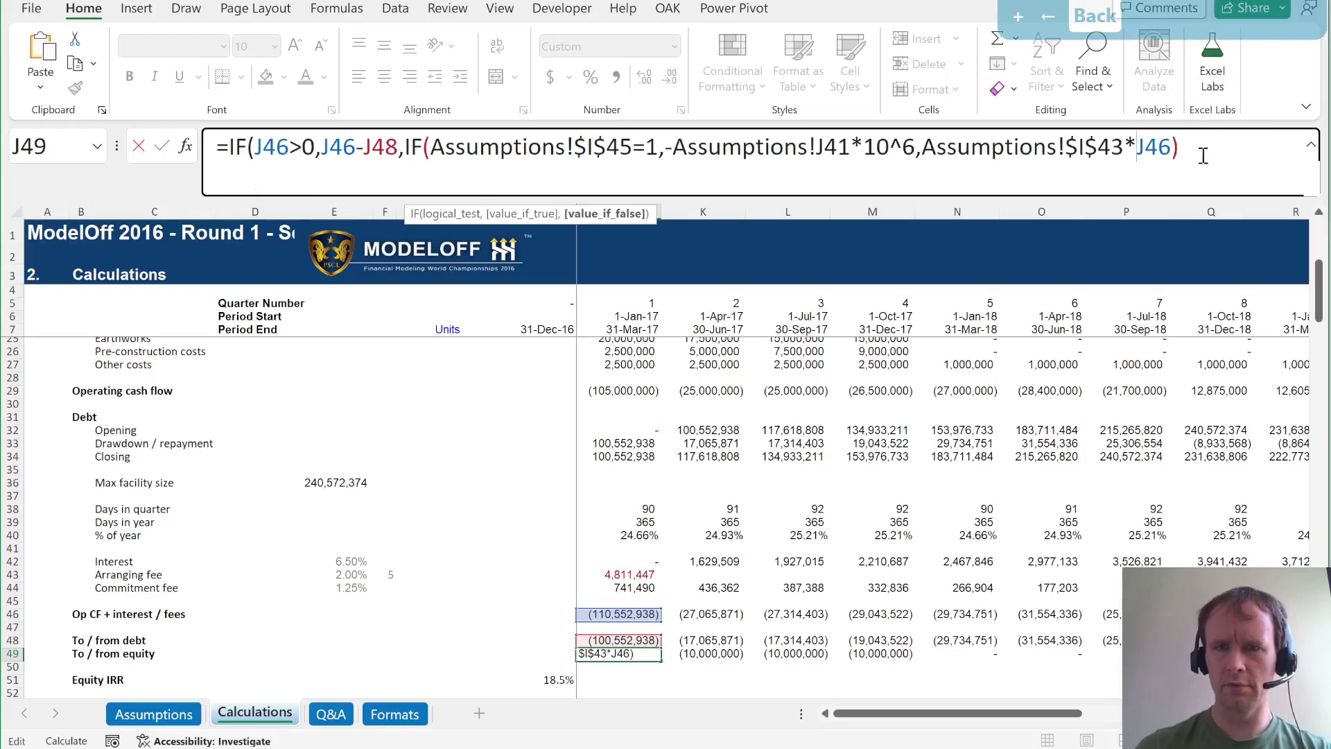
left_click(1201, 149)
type(")")
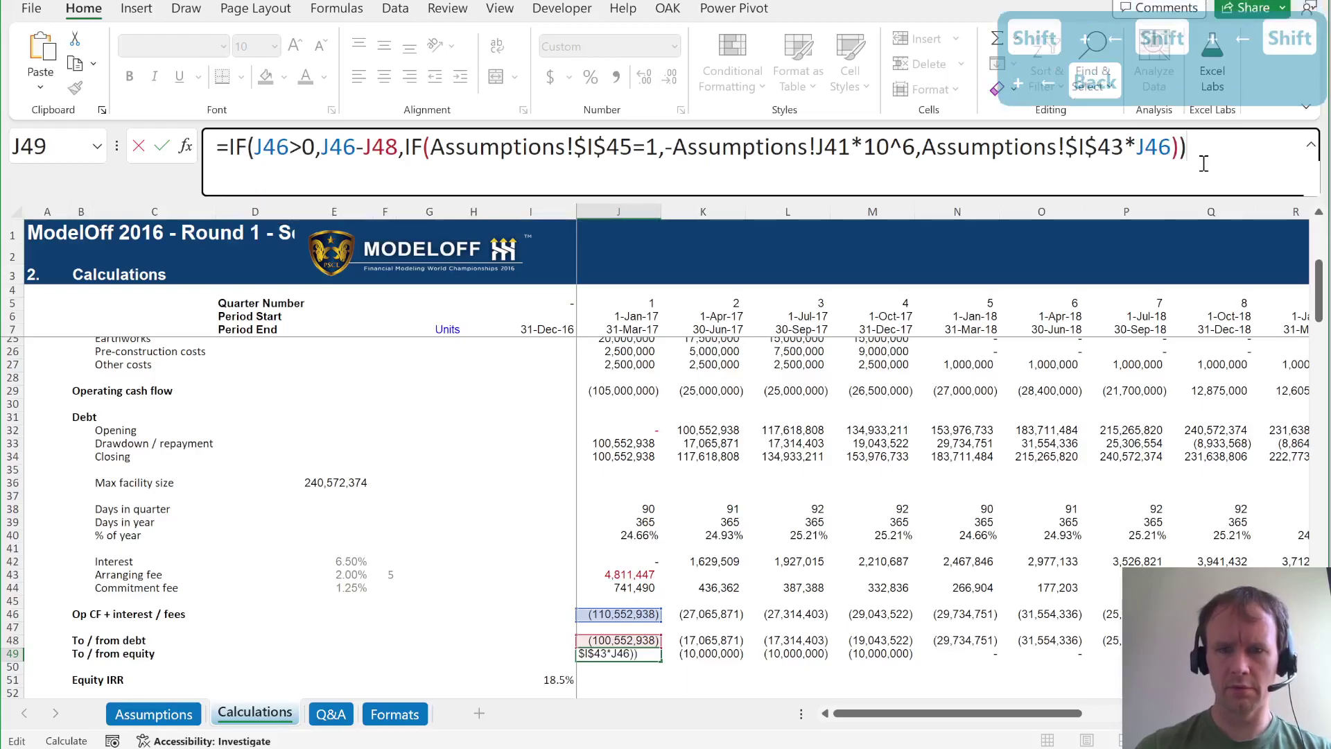
key("Return")
key("shift+Return")
Set the Equity draw type in cell I45 of the Assumptions sheet to 2.
key("ctrl+Page_Up")
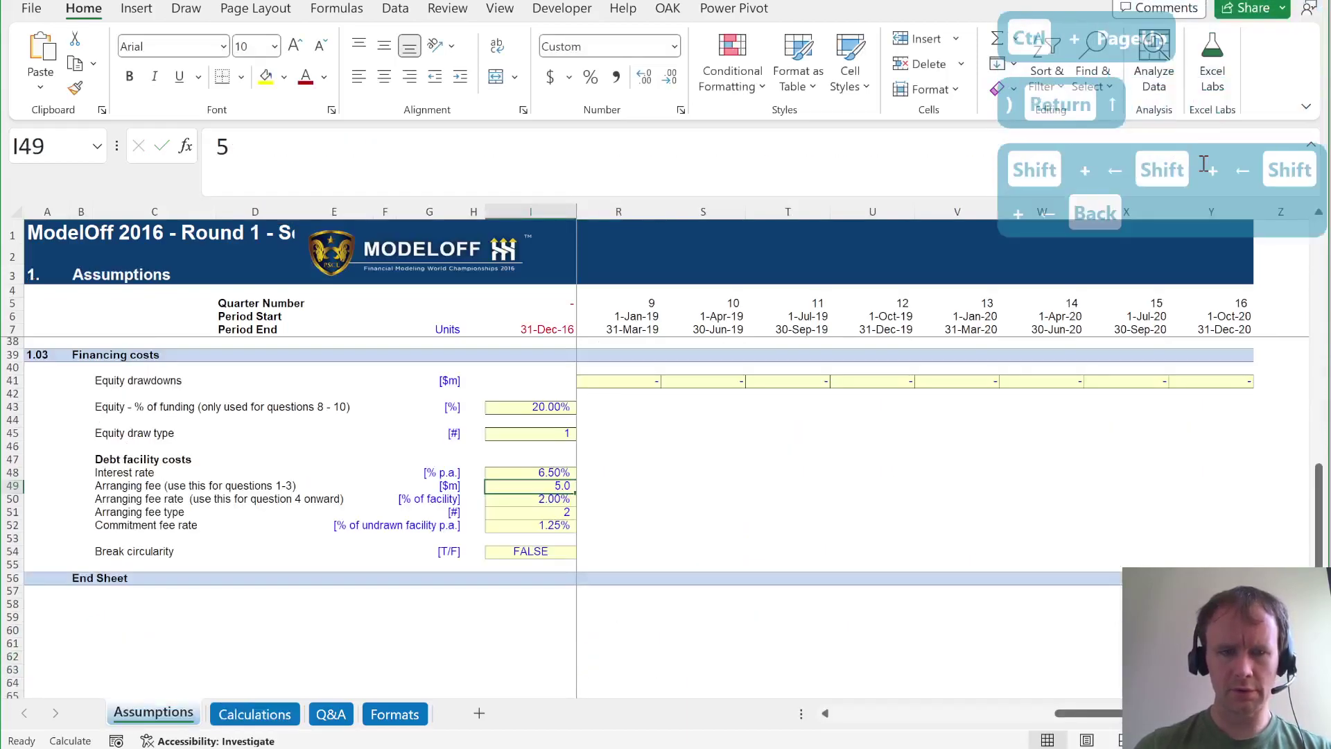
key("Up")
key("Up")
key("Up")
key("Up")
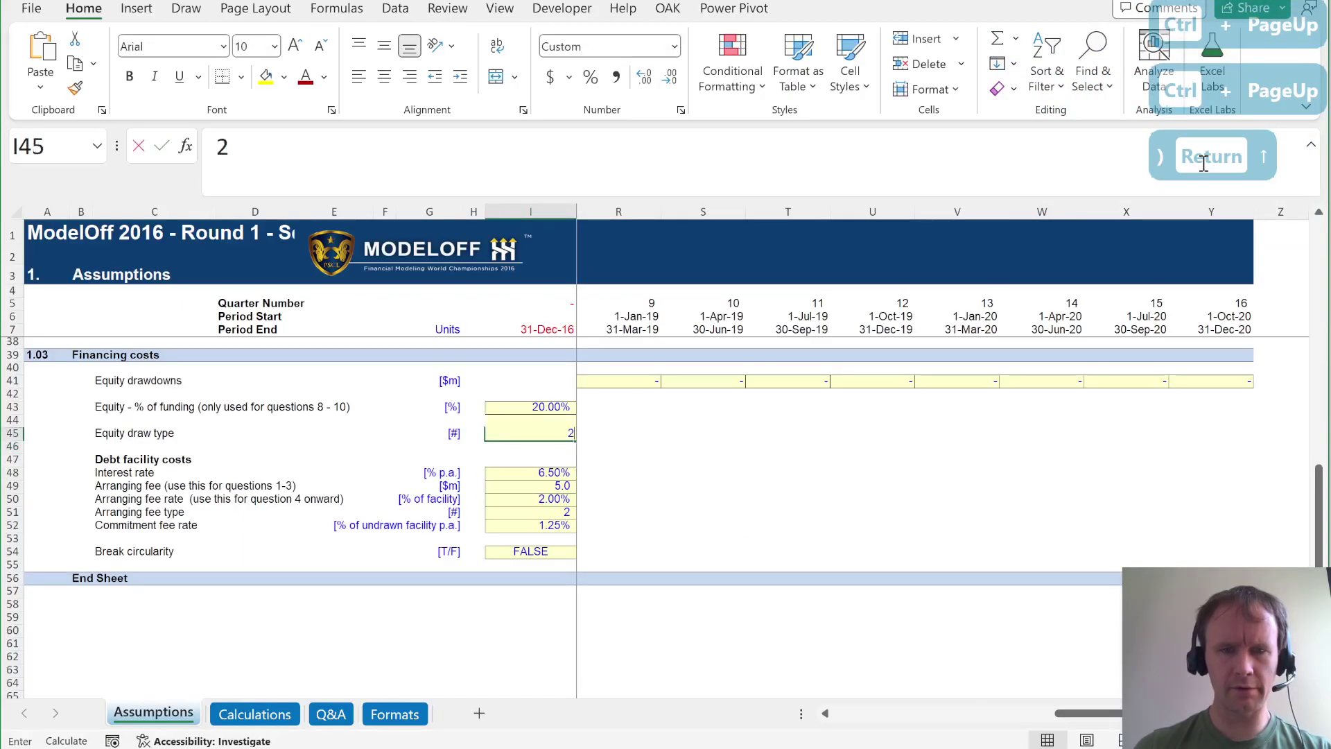
type("2")
key("Return")
key("shift+Return")
Copy the To / from equity formula from Calculations J49 across K49:P49.
key("ctrl+Page_Down")
key("ctrl+Page_Down")
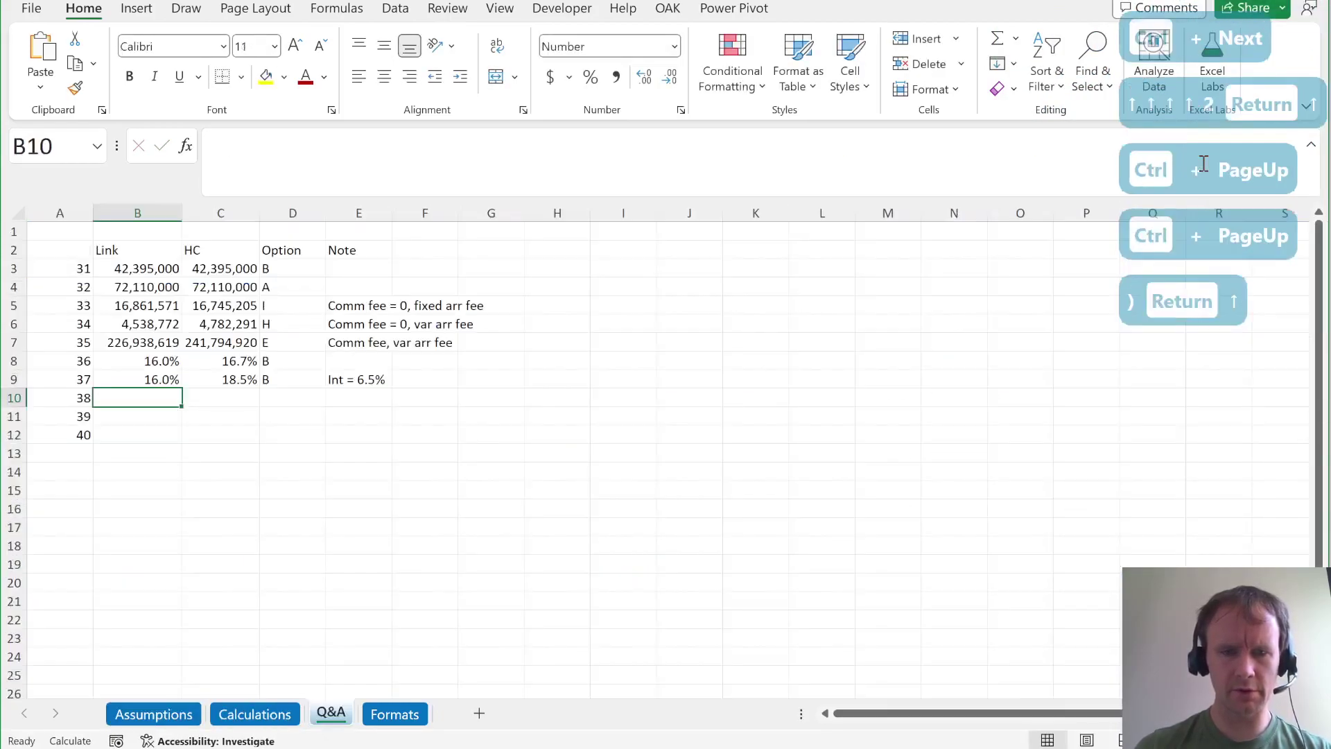
key("ctrl+Page_Up")
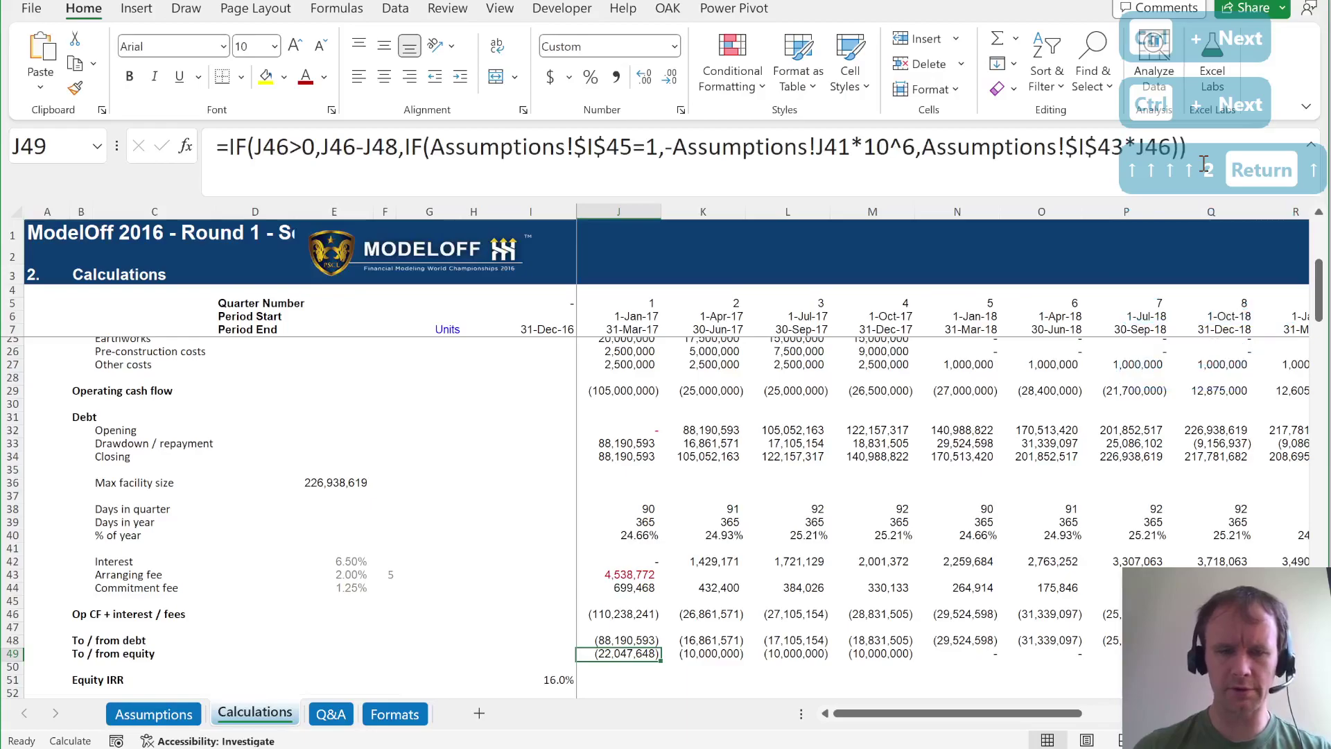
key("Right")
key("ctrl+r")
key("Right")
key("ctrl+r")
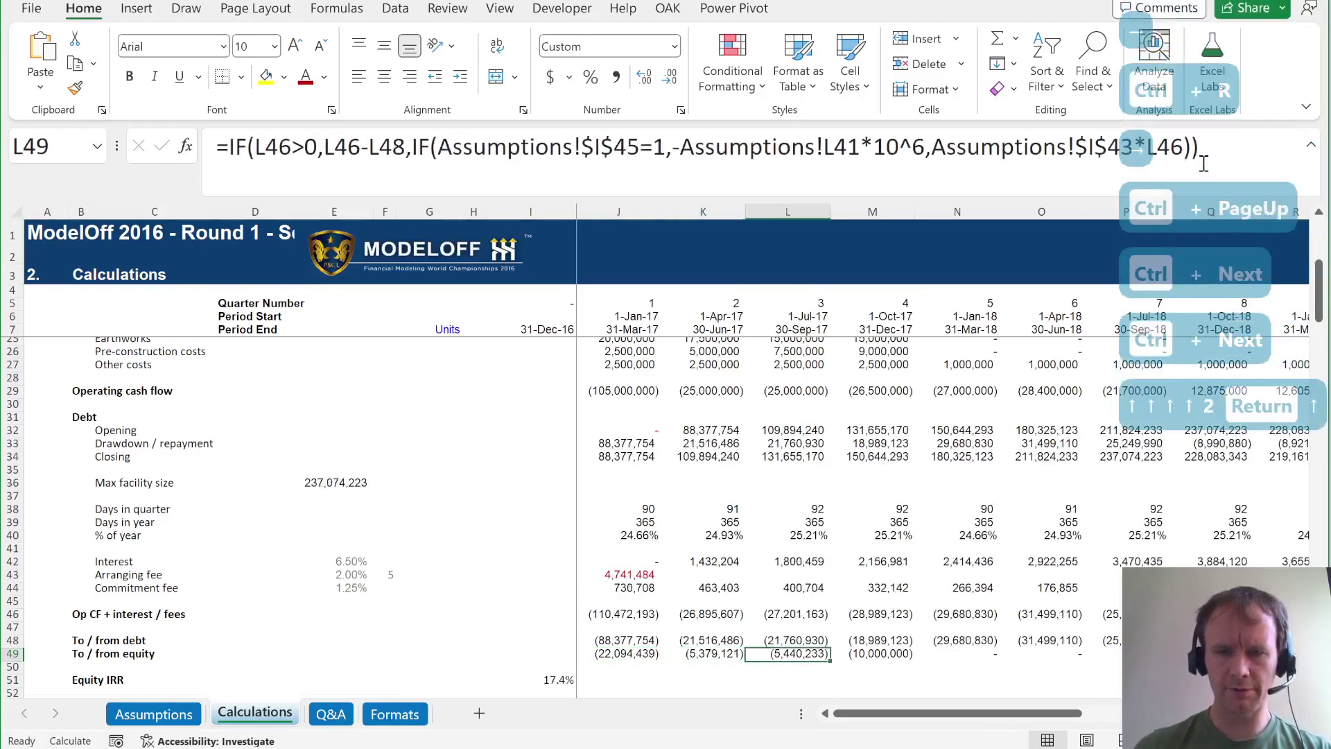
key("Right")
key("ctrl+r")
key("Right")
key("ctrl+r")
key("Right")
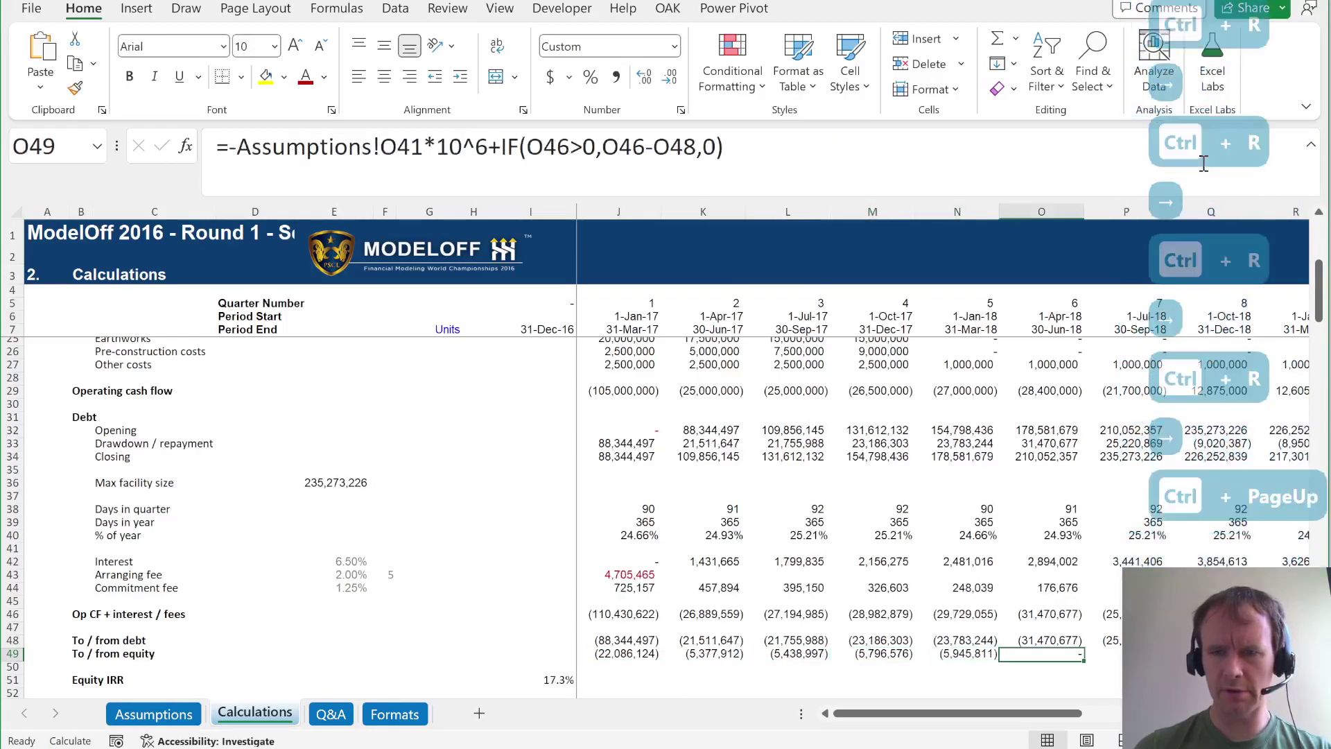
key("ctrl+r")
key("Right")
key("ctrl+r")
Continue filling the To / from equity formula across from Q49 to V49.
key("Right")
key("Right")
key("Right")
key("Right")
key("Left")
key("Left")
key("Left")
key("ctrl+r")
key("ctrl+shift+Right")
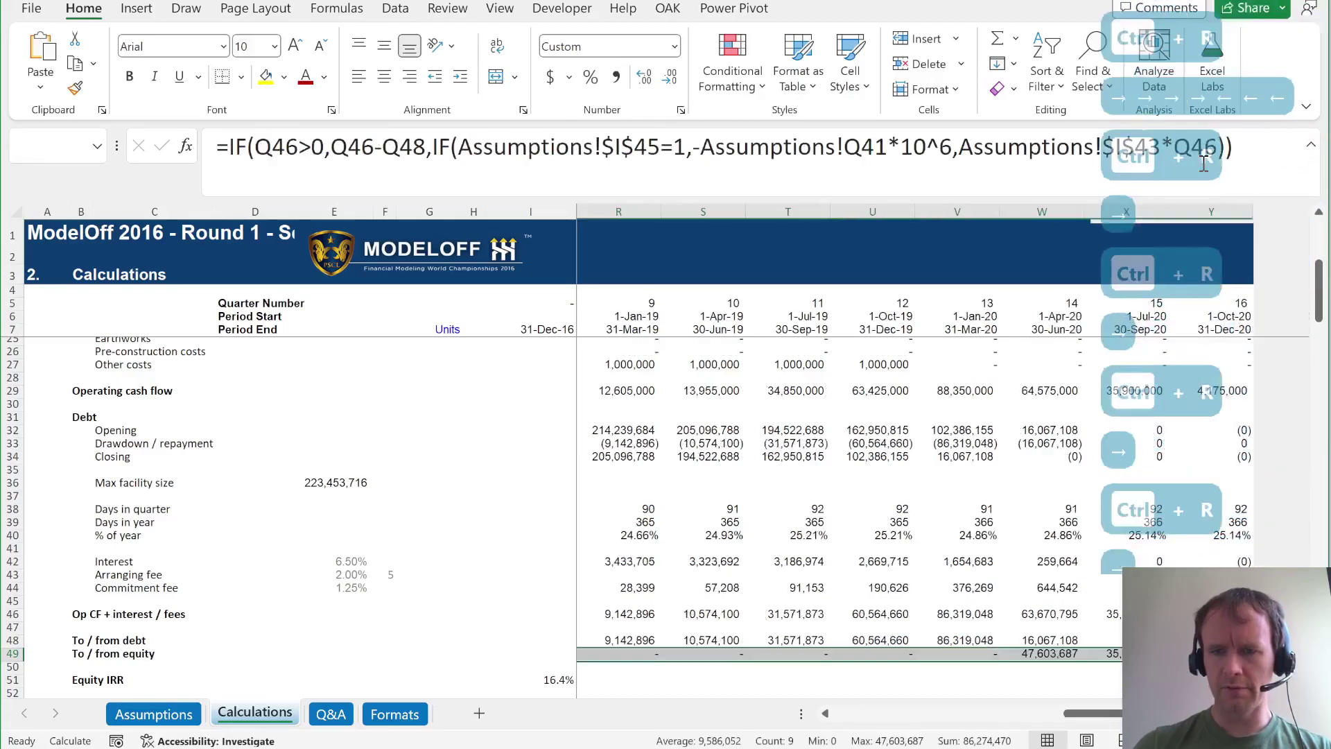
key("shift+Left")
key("shift+Left")
key("shift+Left")
key("ctrl+r")
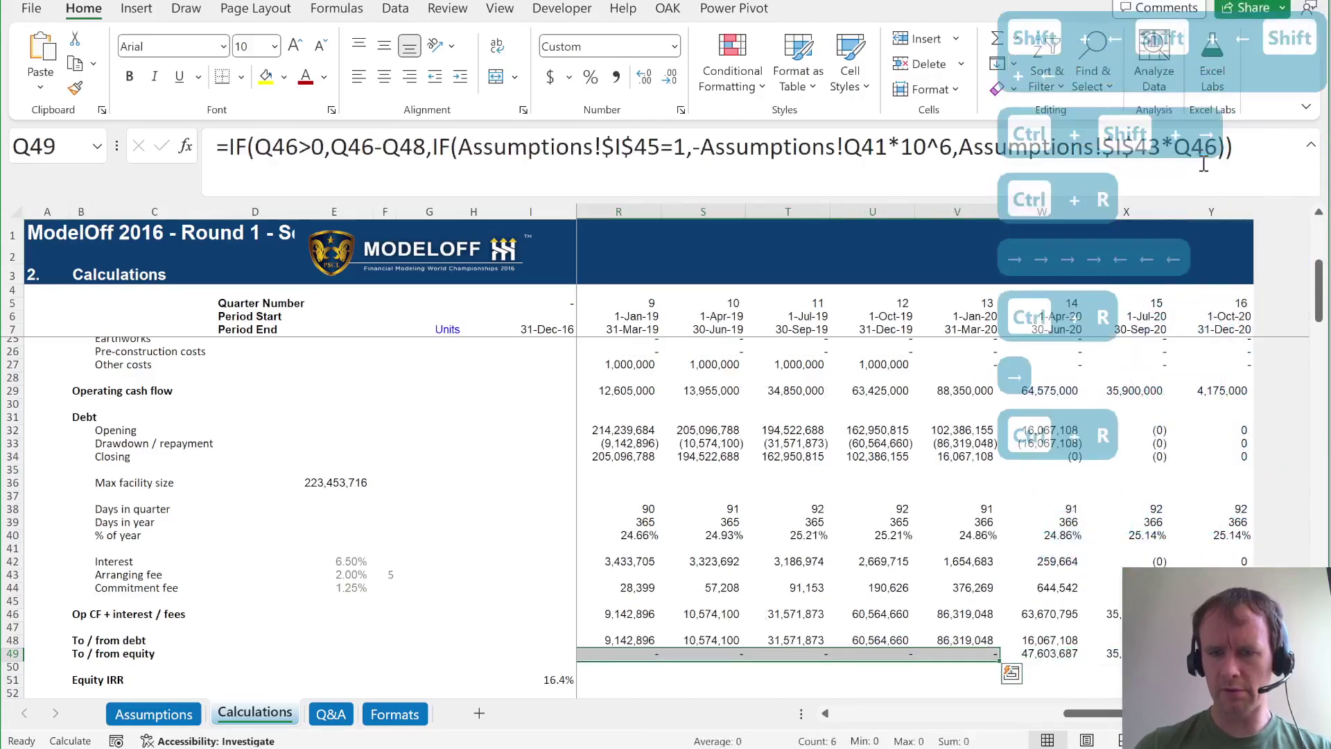
Extend the To / from equity formula from V49 across the last quarters to Y49.
key("shift+Tab")
key("Left")
key("Right")
key("ctrl+shift+Right")
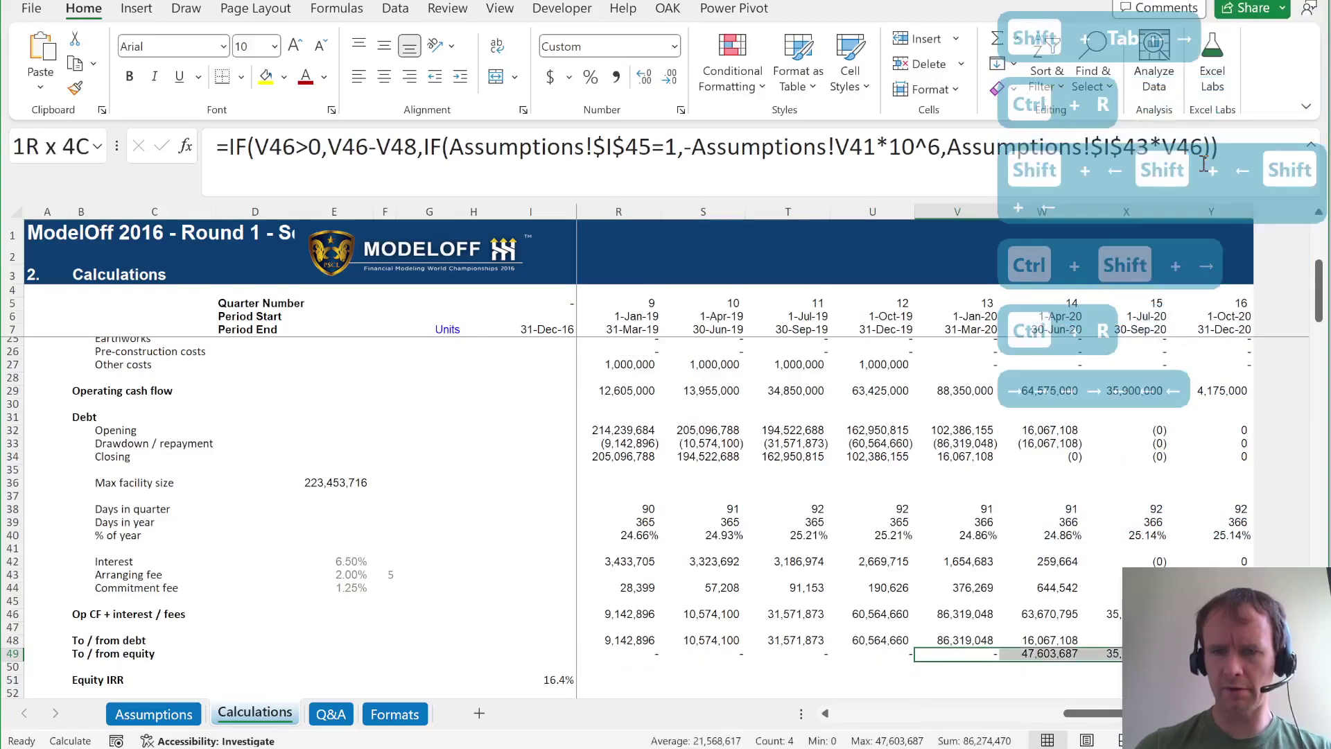
scroll(872, 426, "down", 3)
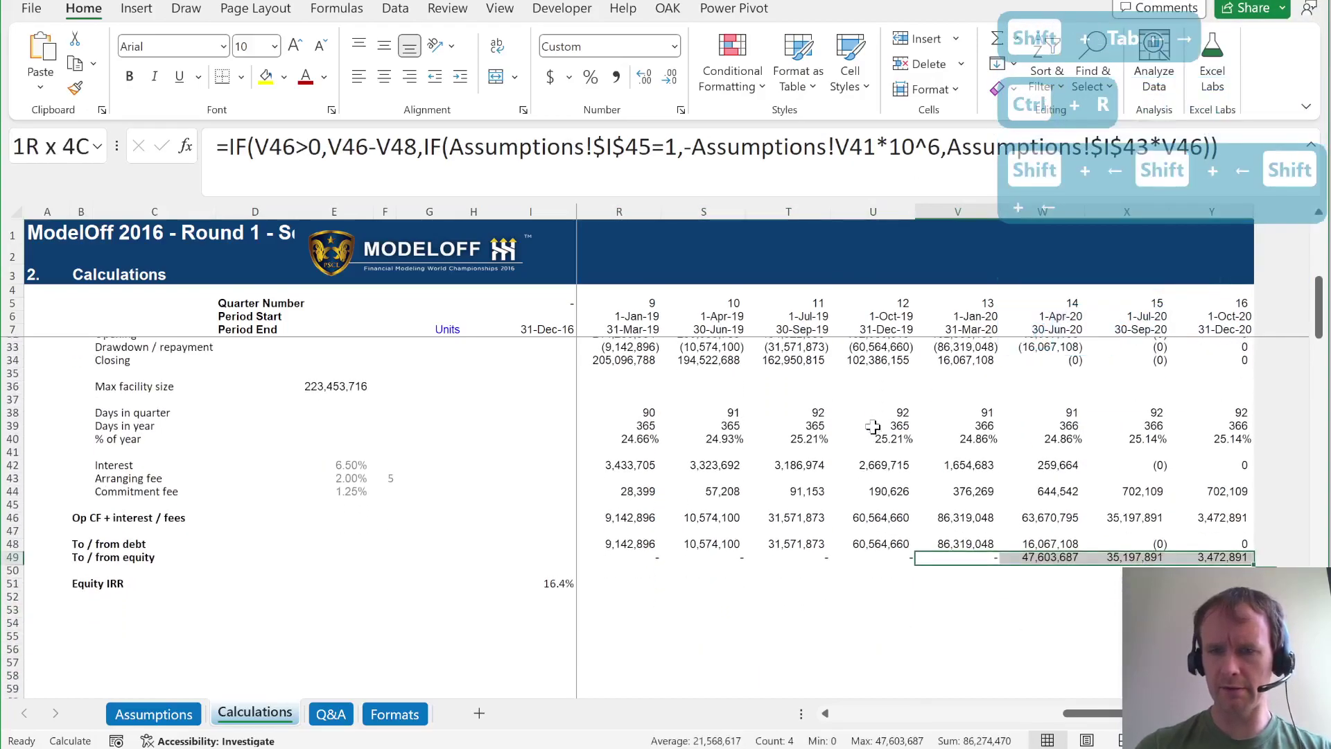
Check the total of the equity drawdowns in Calculations J49:P49 against the Equity drawdowns row on the Assumptions sheet.
key("ctrl+Left")
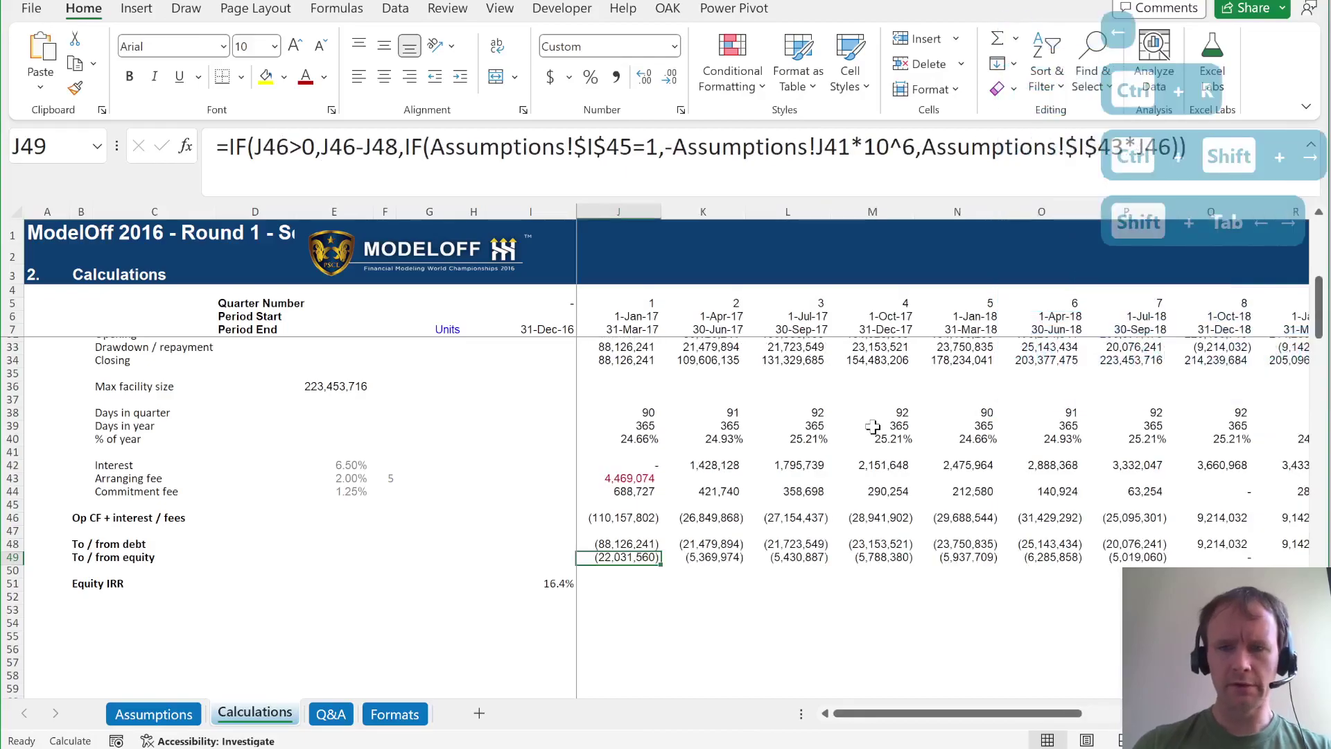
key("shift+Right")
key("shift+Right")
key("shift+Right")
key("shift+Right")
key("shift+Right")
key("shift+Right")
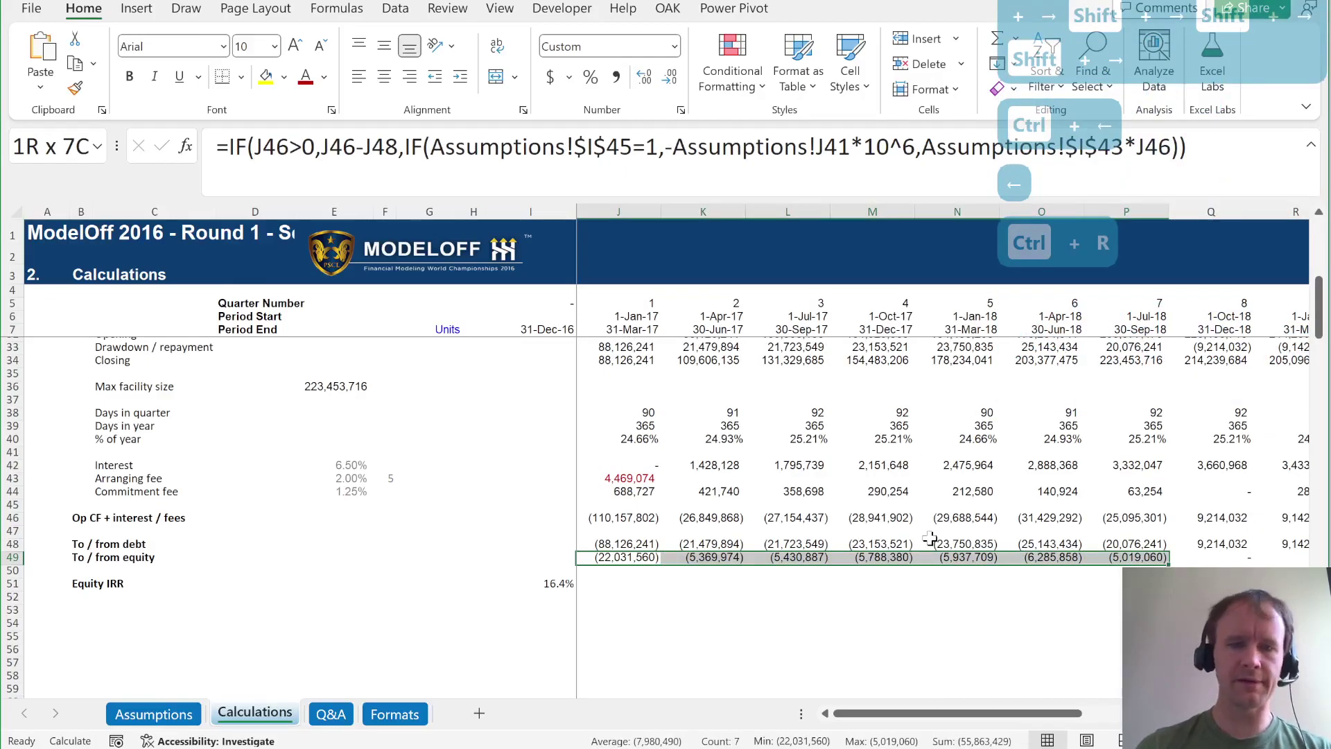
key("ctrl+Page_Up")
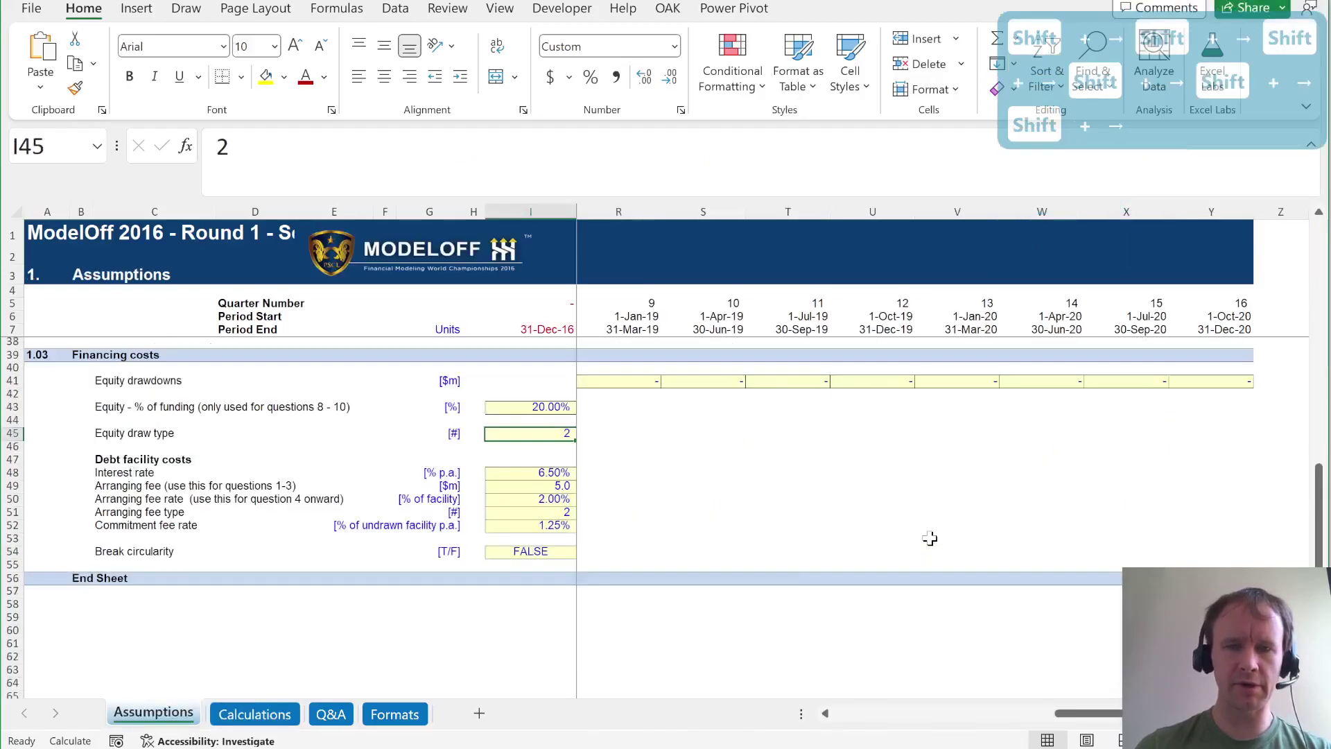
key("Up")
key("Up")
key("Right")
key("Up")
key("Up")
key("ctrl+Page_Down")
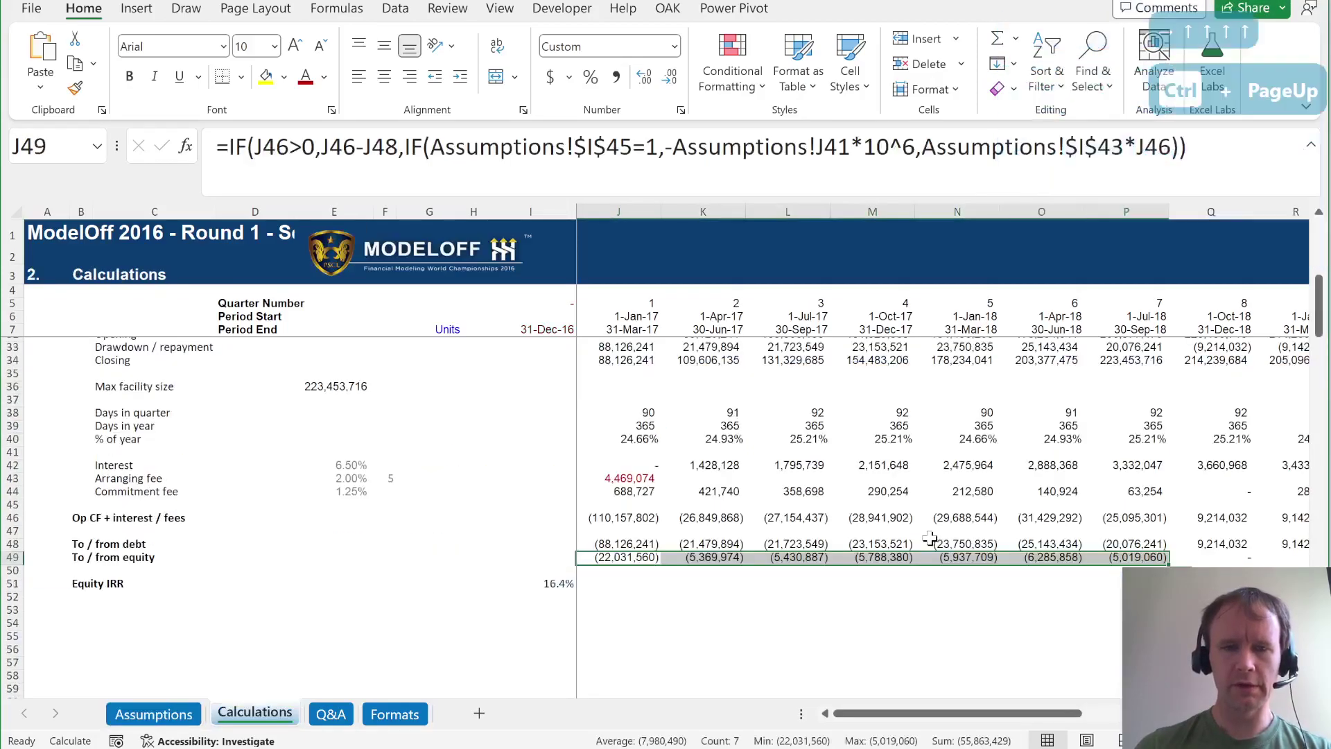
key("Left")
key("Right")
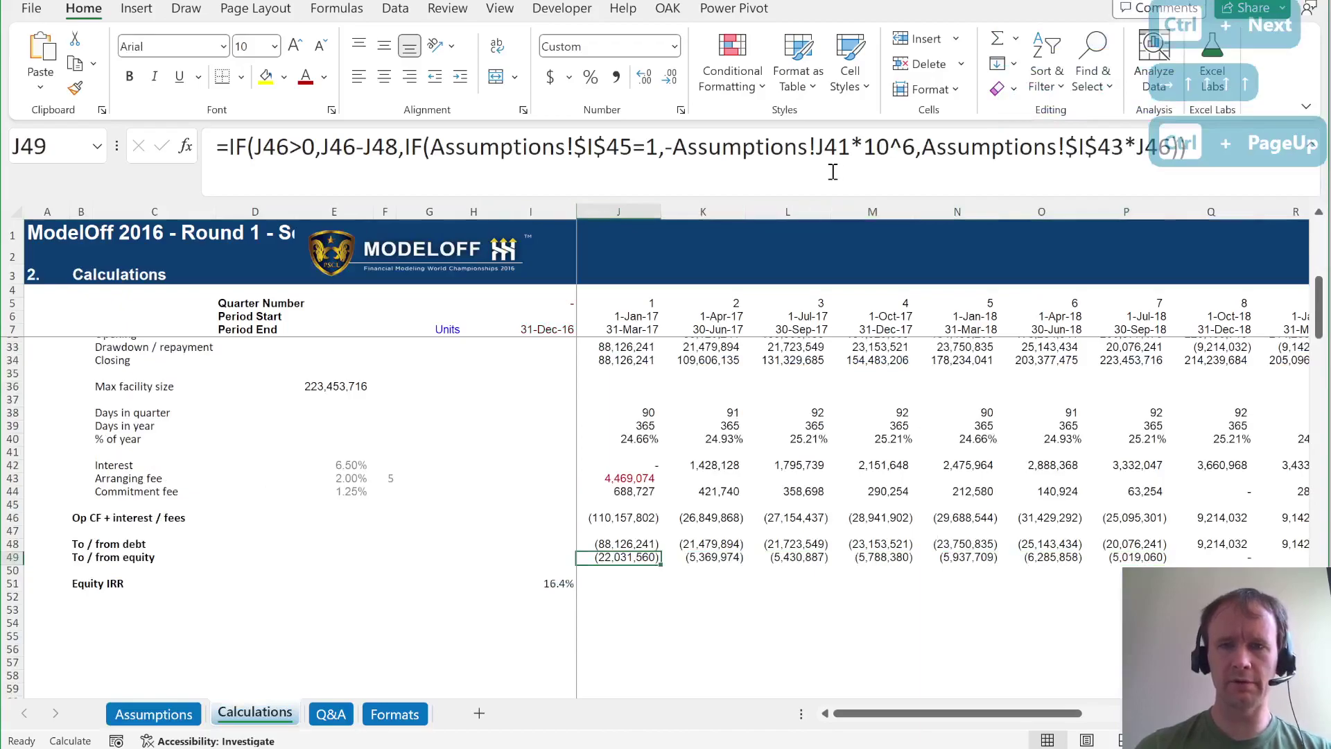
left_click(934, 134)
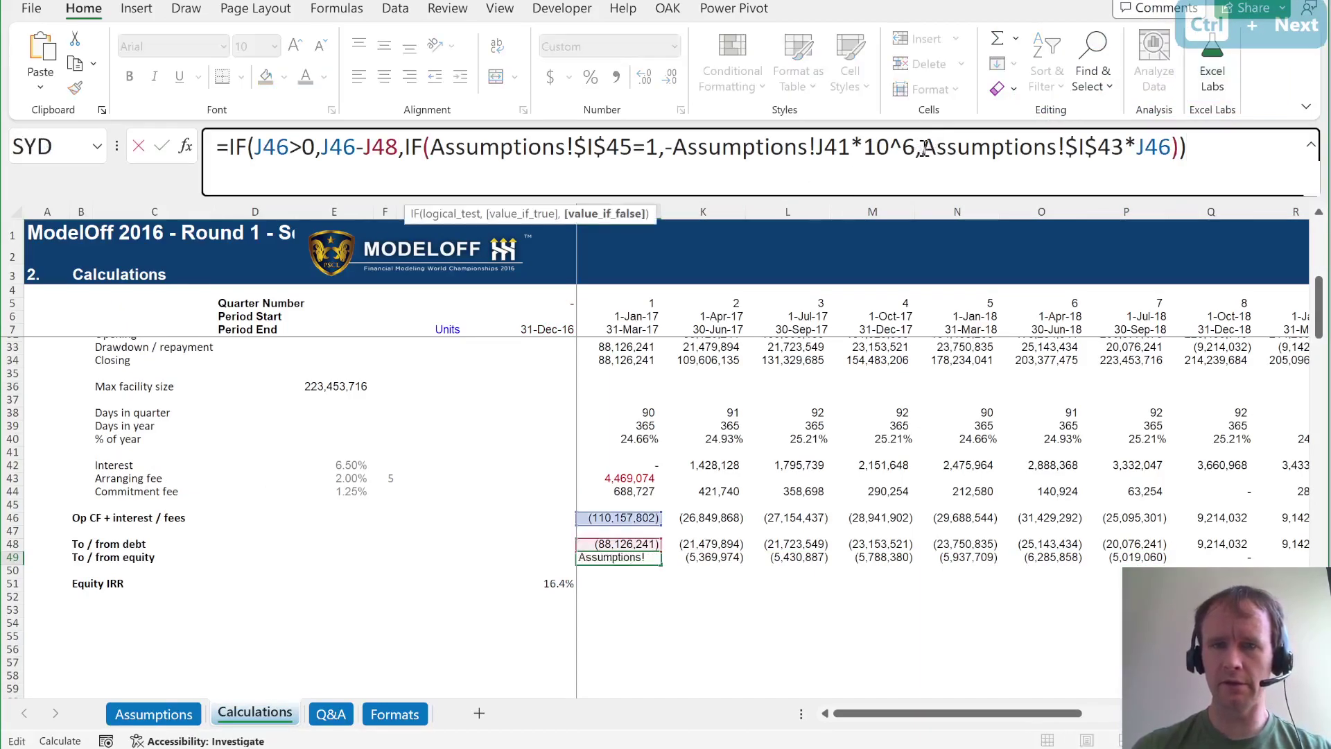
type("m")
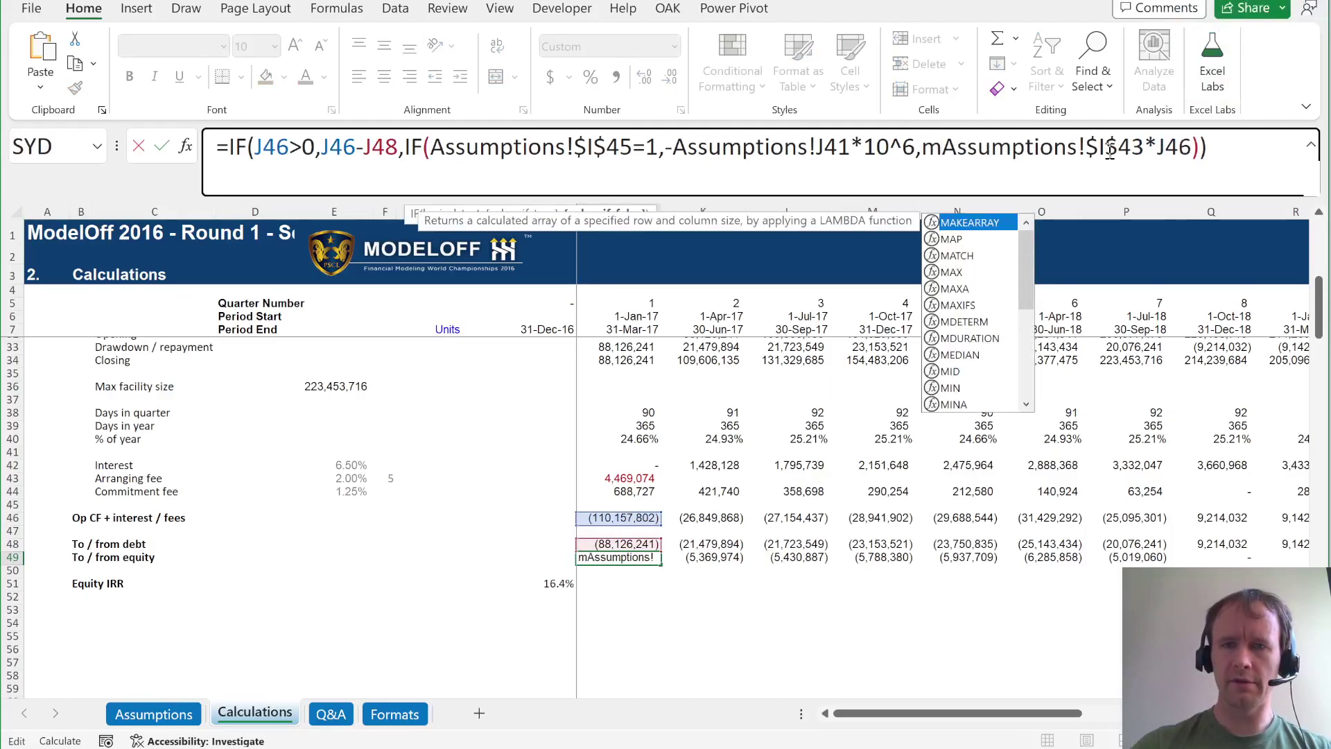
type("in")
key("Escape")
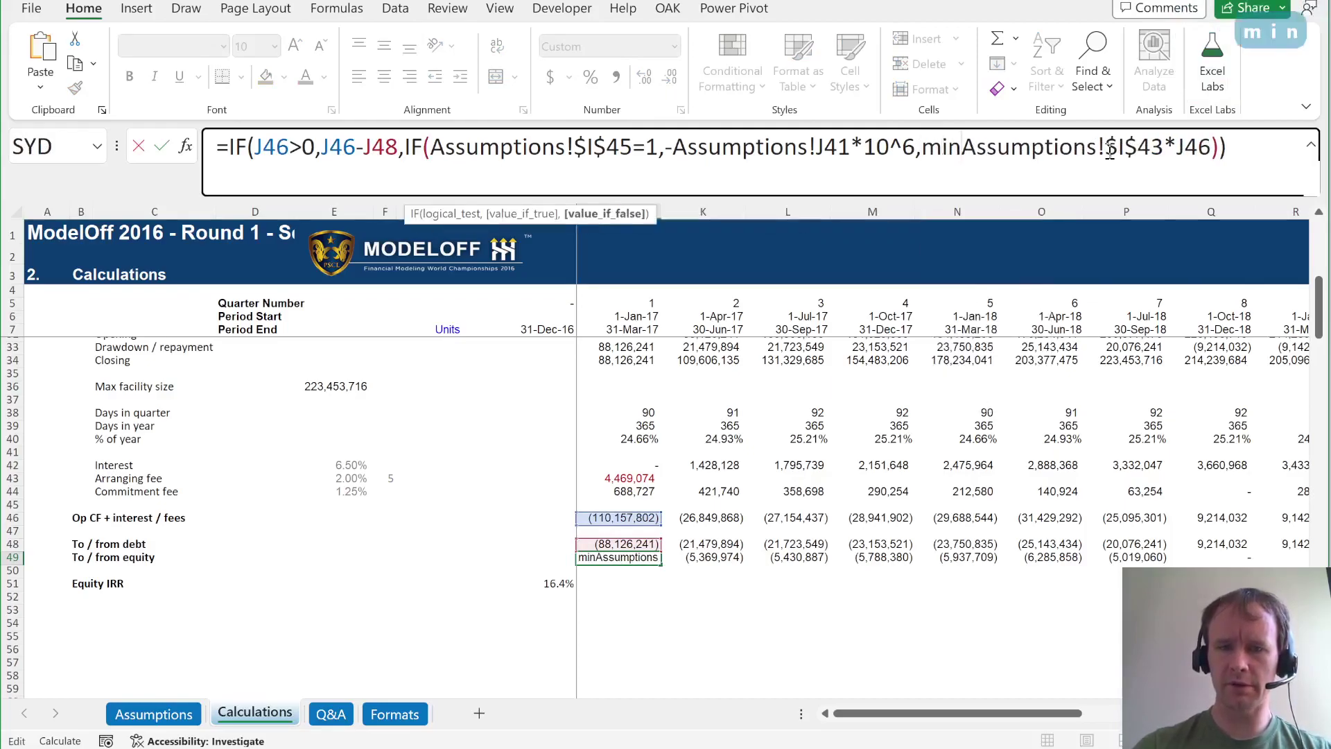
key("Escape")
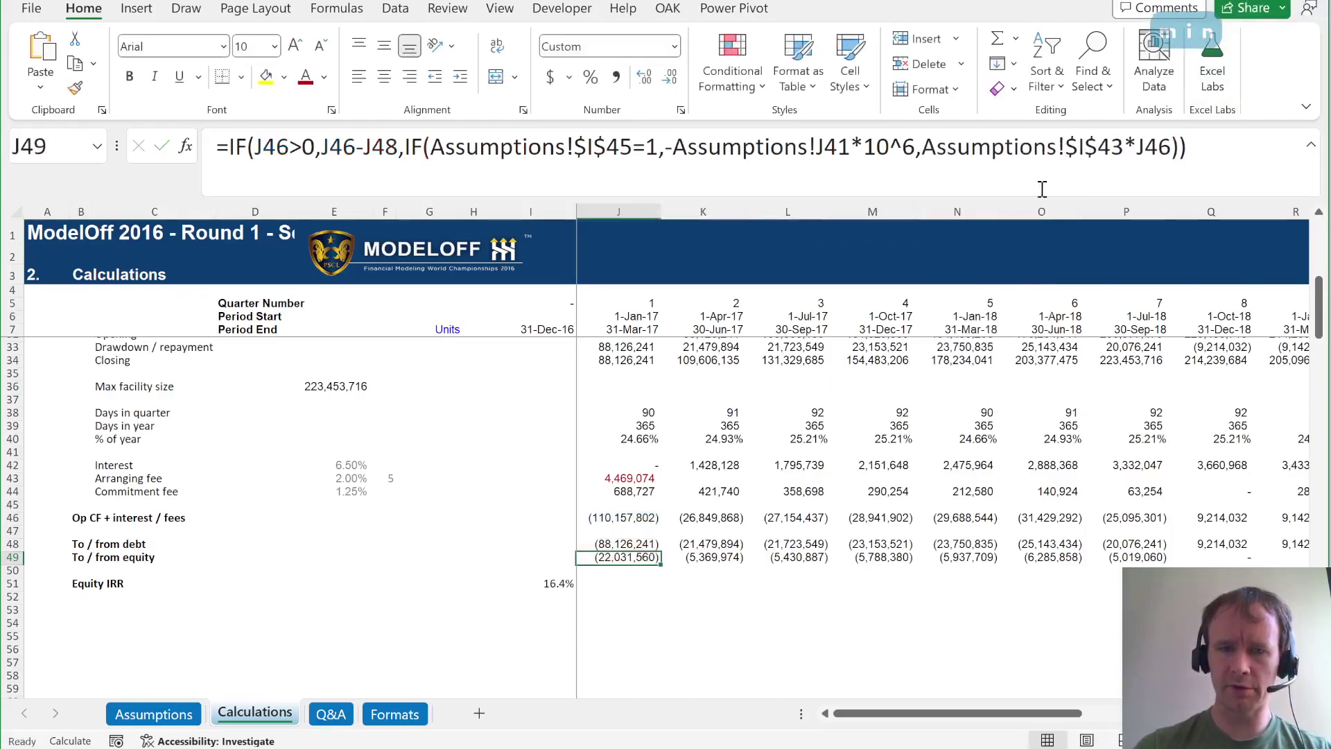
In J49, start a MAX function around Assumptions!$I$43*J46 in the nested IF's false value, ready for a second argument.
left_click(926, 146)
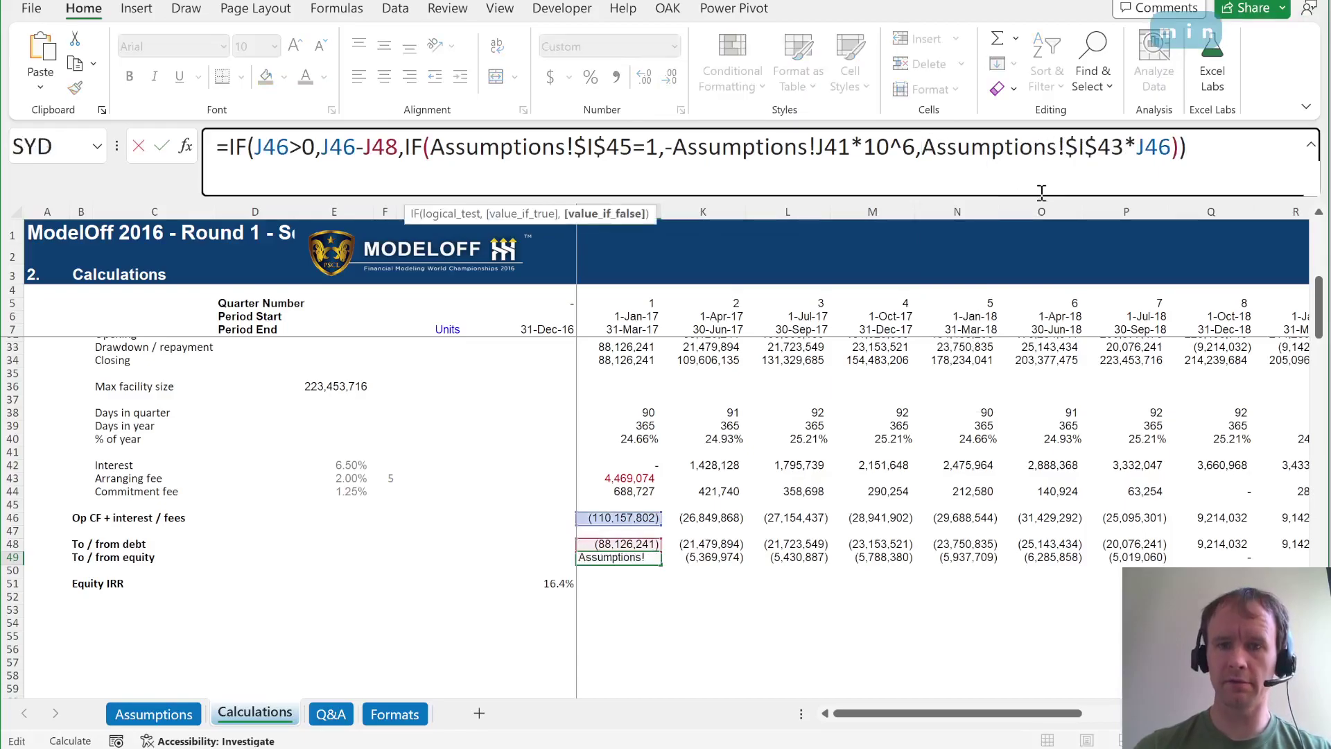
type("max")
key("Tab")
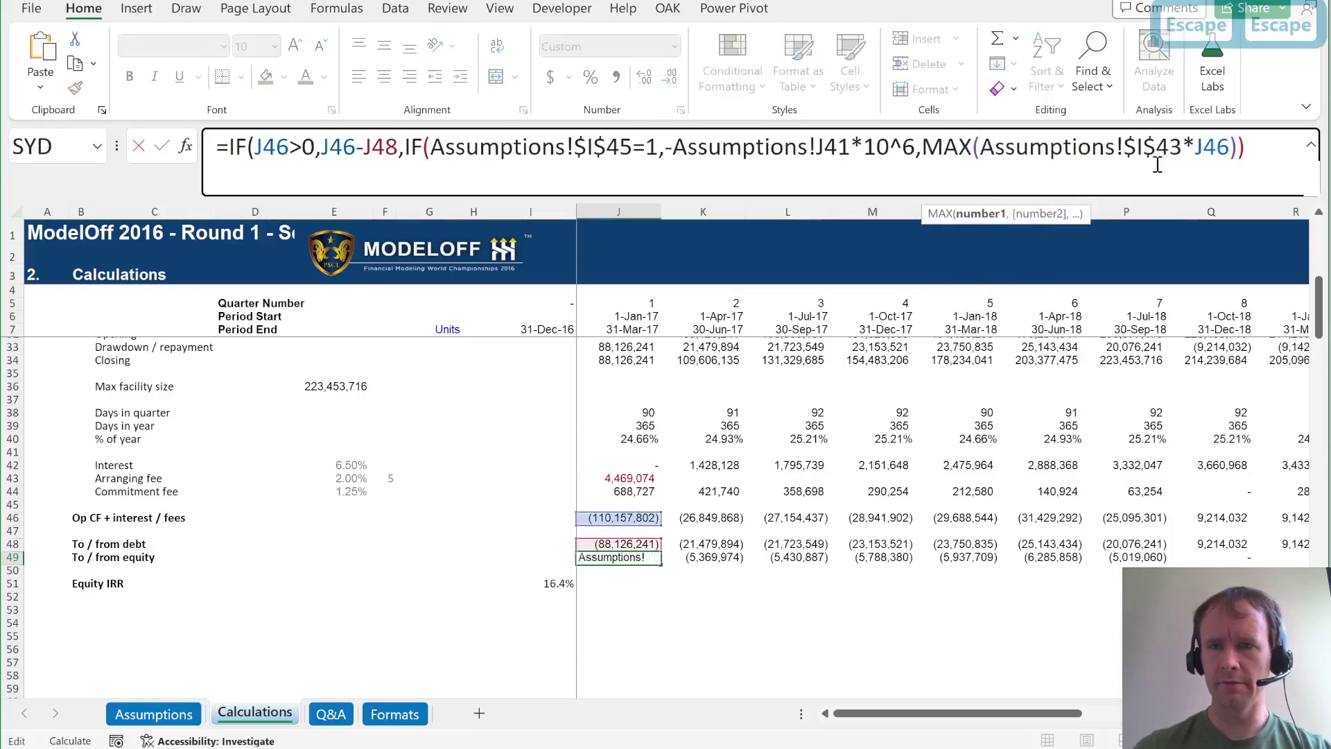
type(")")
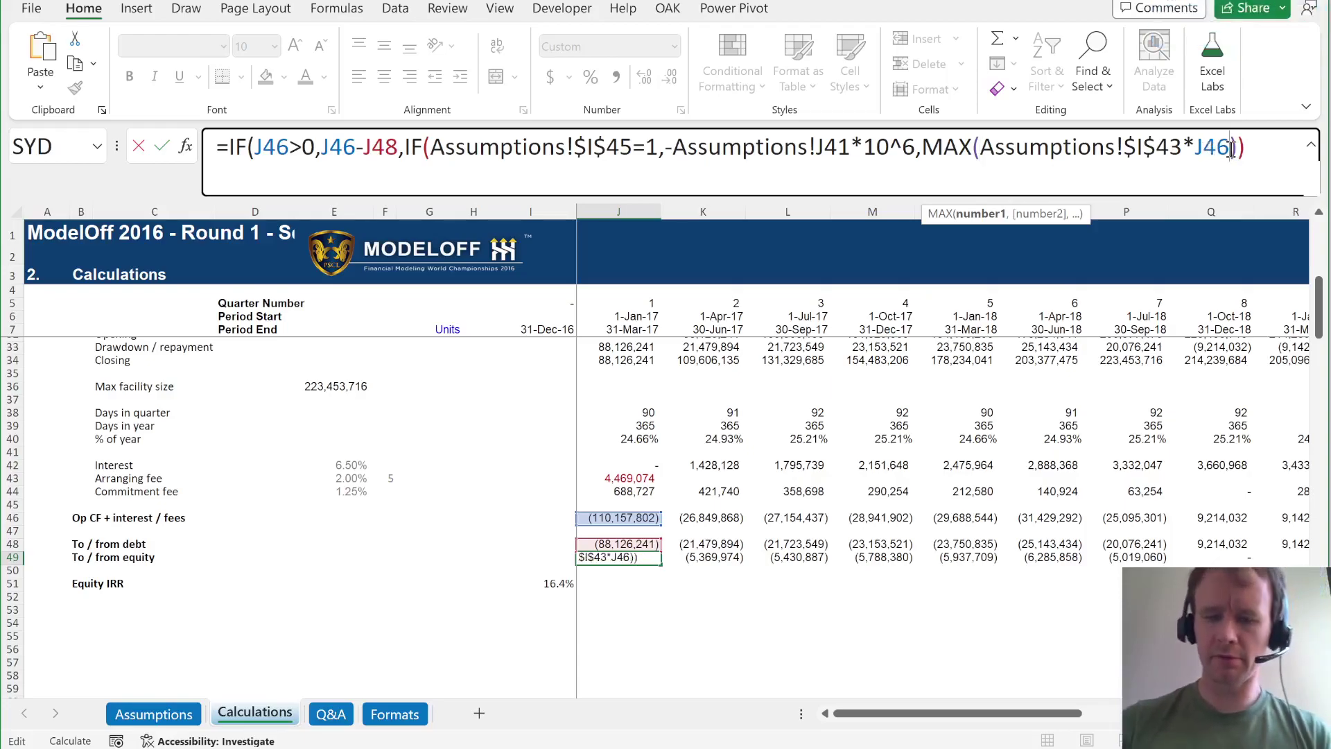
type(",")
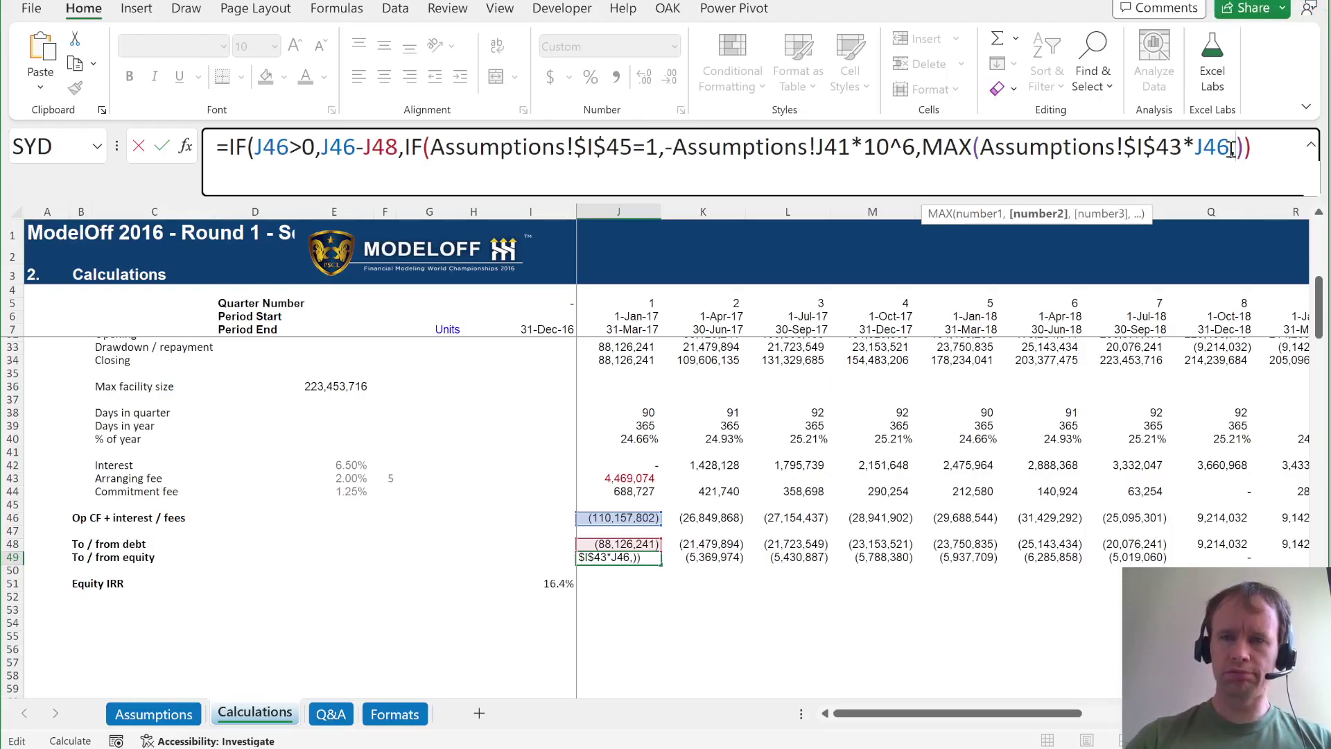
Add SUM($I49:I49), anchored on column I, as the second argument of J49's MAX to accumulate prior equity movements.
type("sum(")
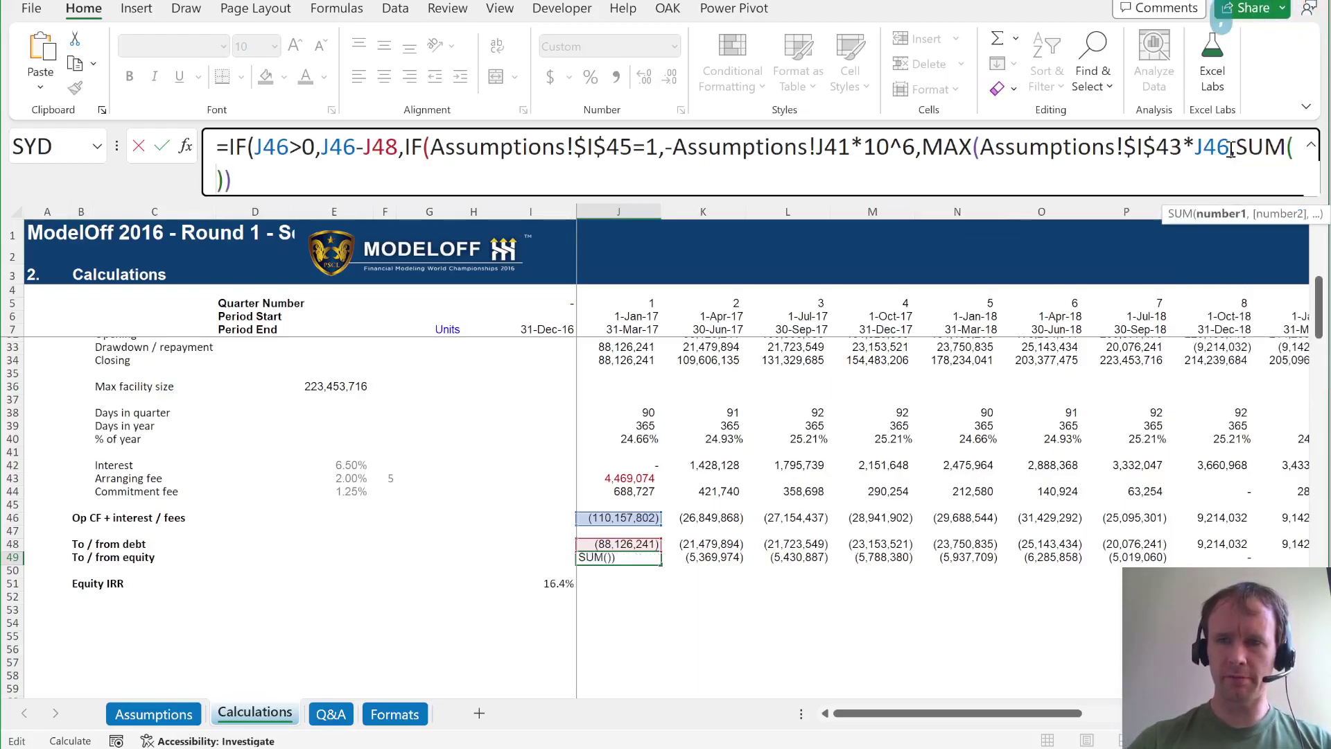
left_click(557, 560)
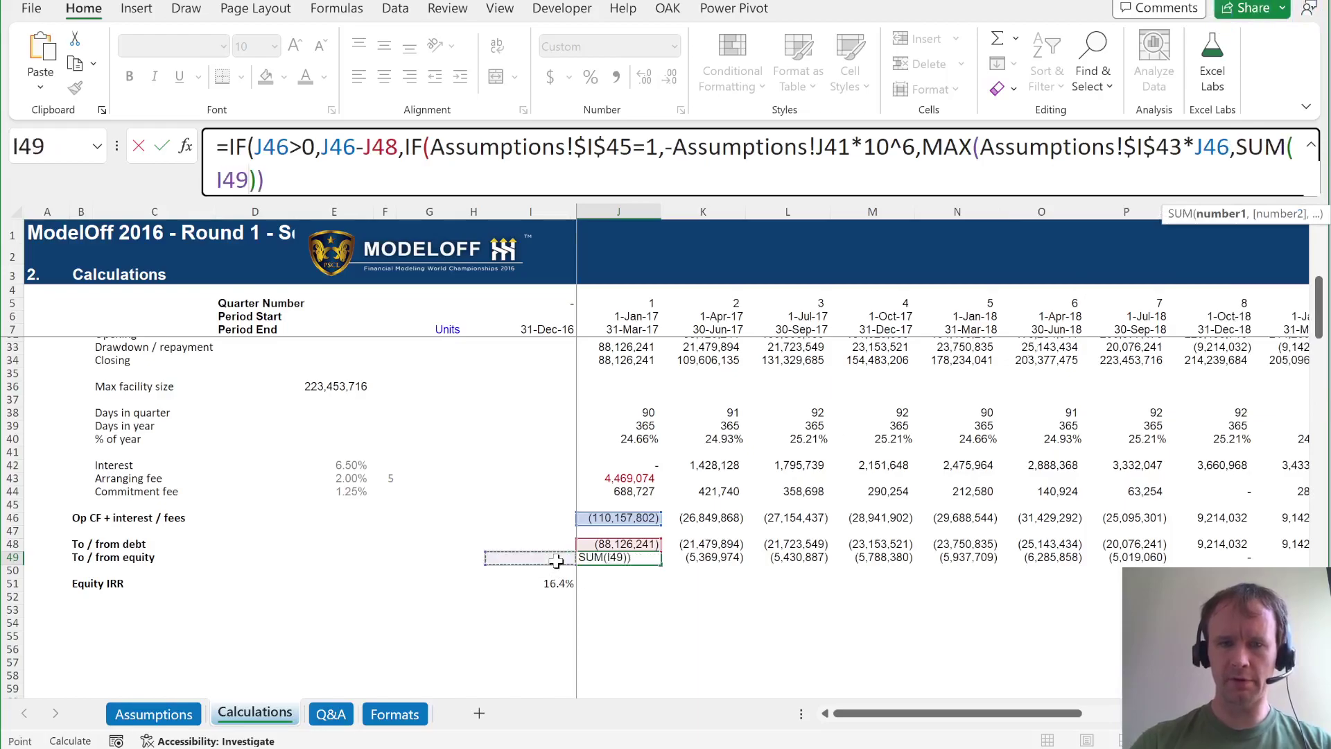
key("F8")
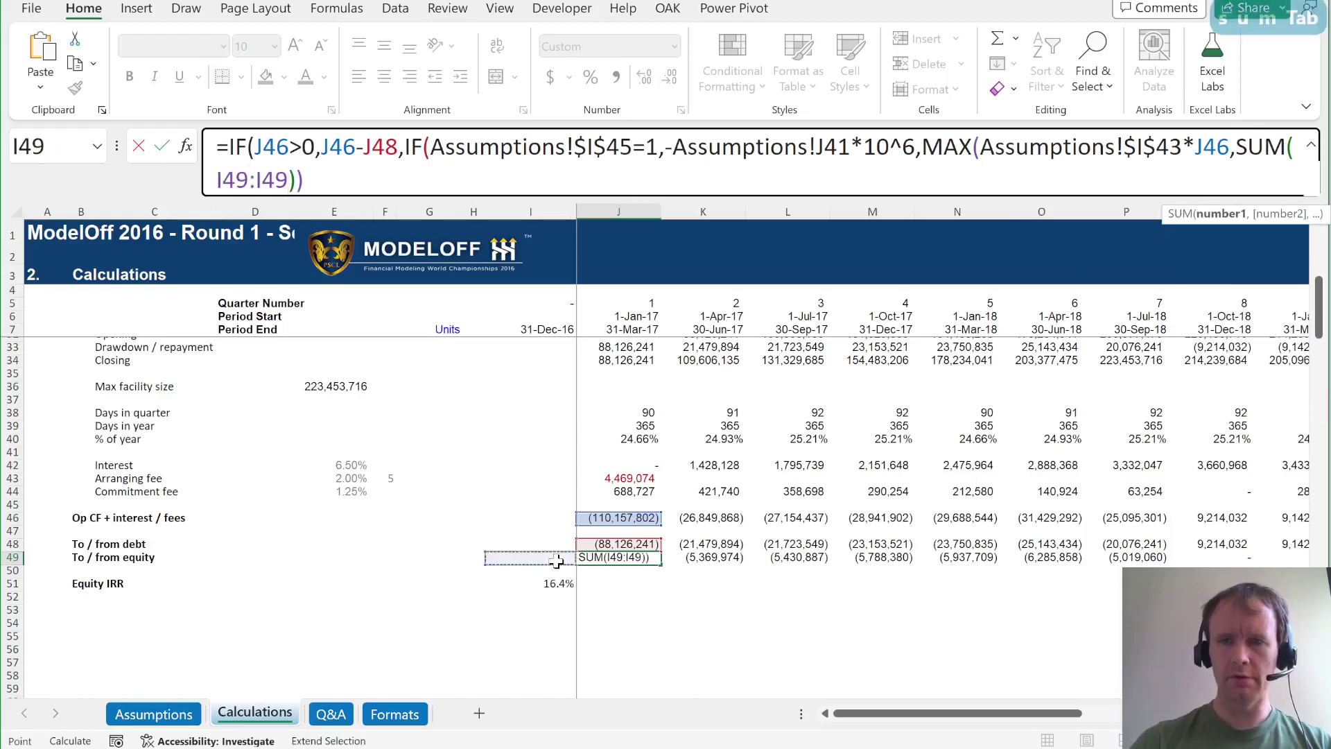
type(")")
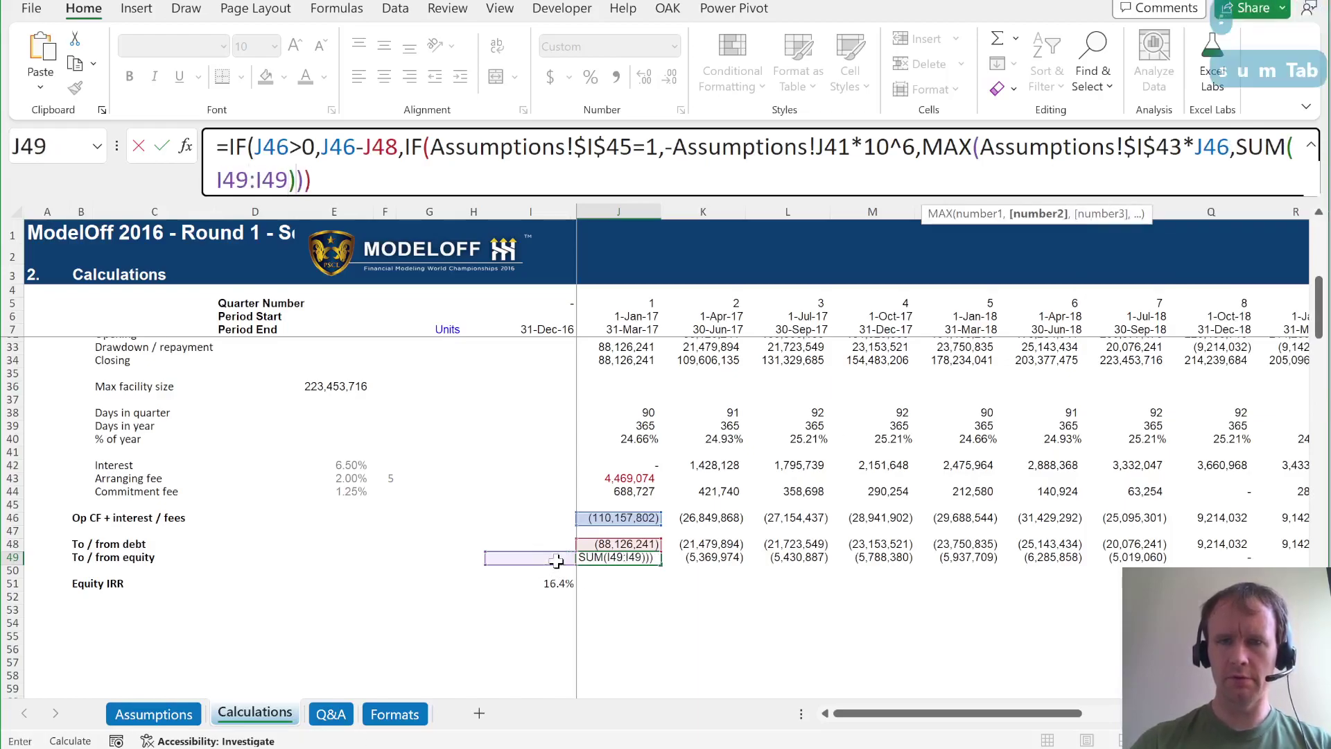
left_click(216, 179)
type("$")
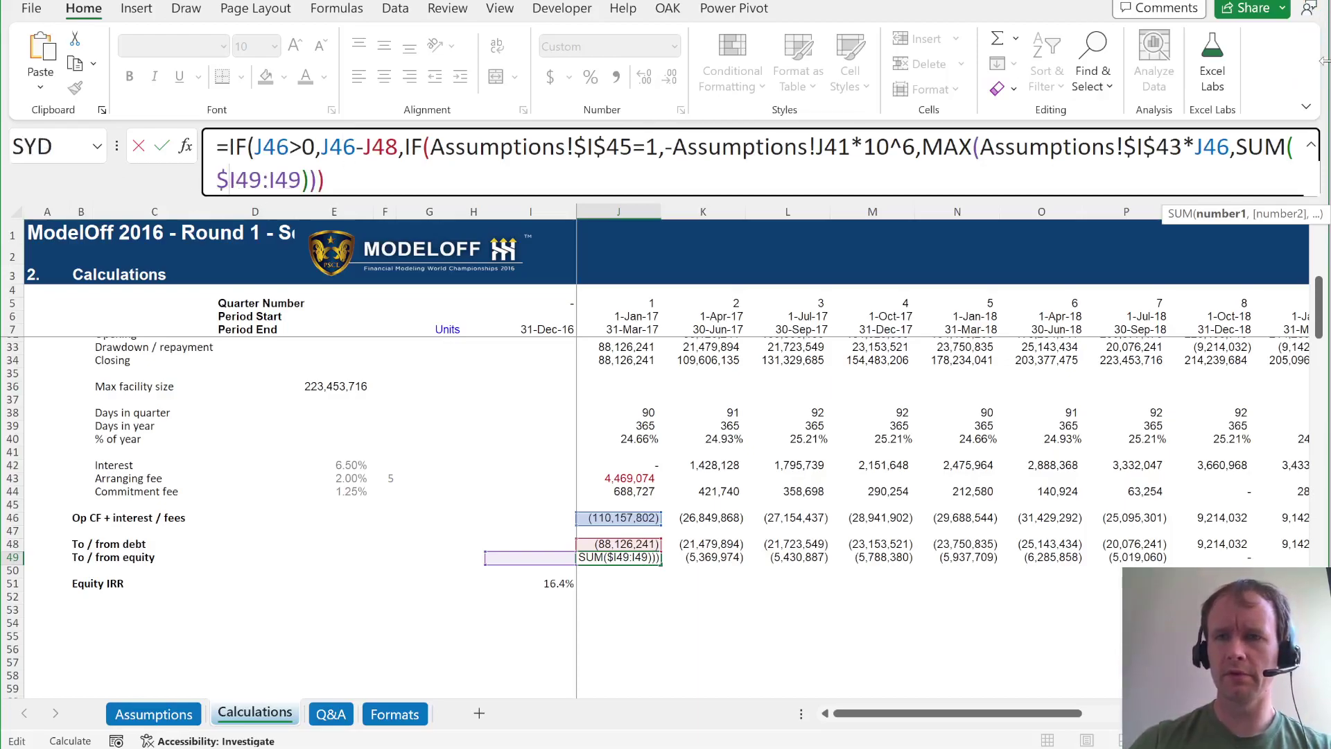
Insert a SUM of the Equity drawdowns range Assumptions!$J$41:$Y$41 ahead of SUM($I49:I49) in the MAX argument.
left_click(1240, 151)
type("sum")
key("Tab")
key("ctrl+Page_Up")
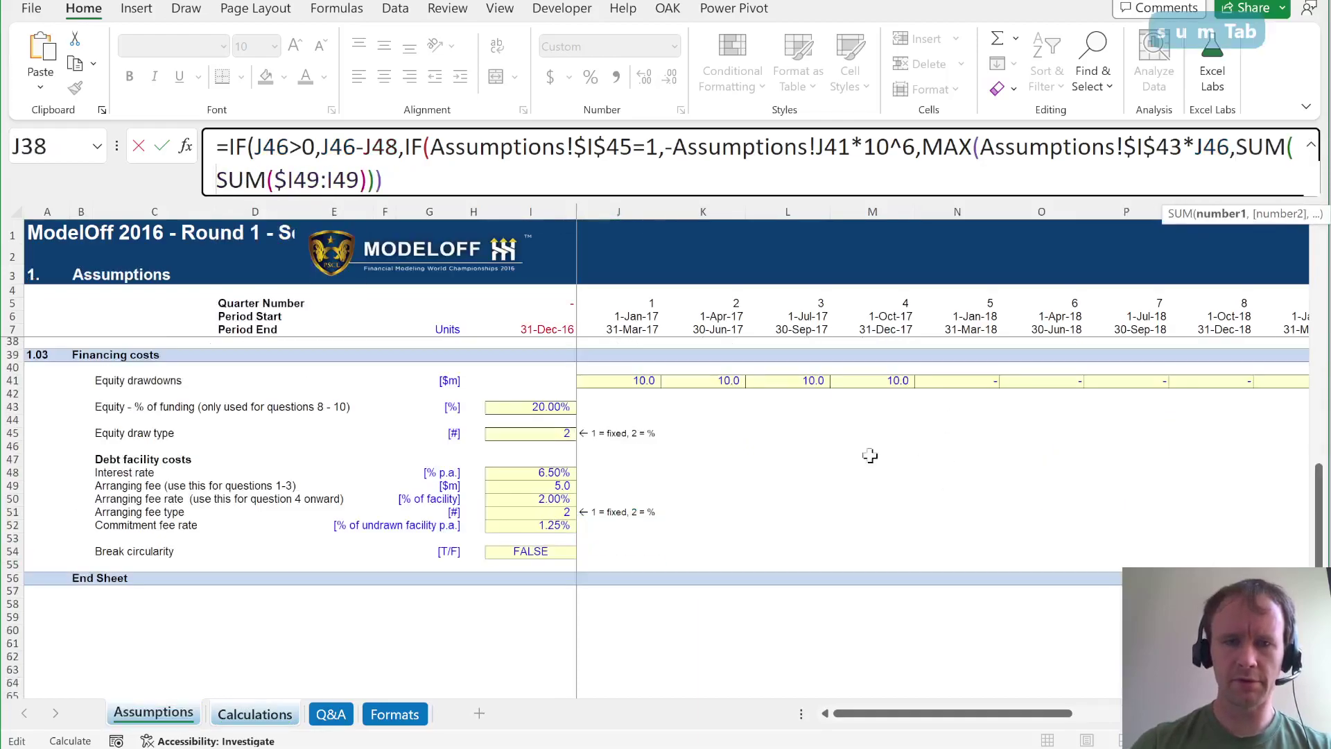
left_click(631, 381)
key("ctrl+shift+Right")
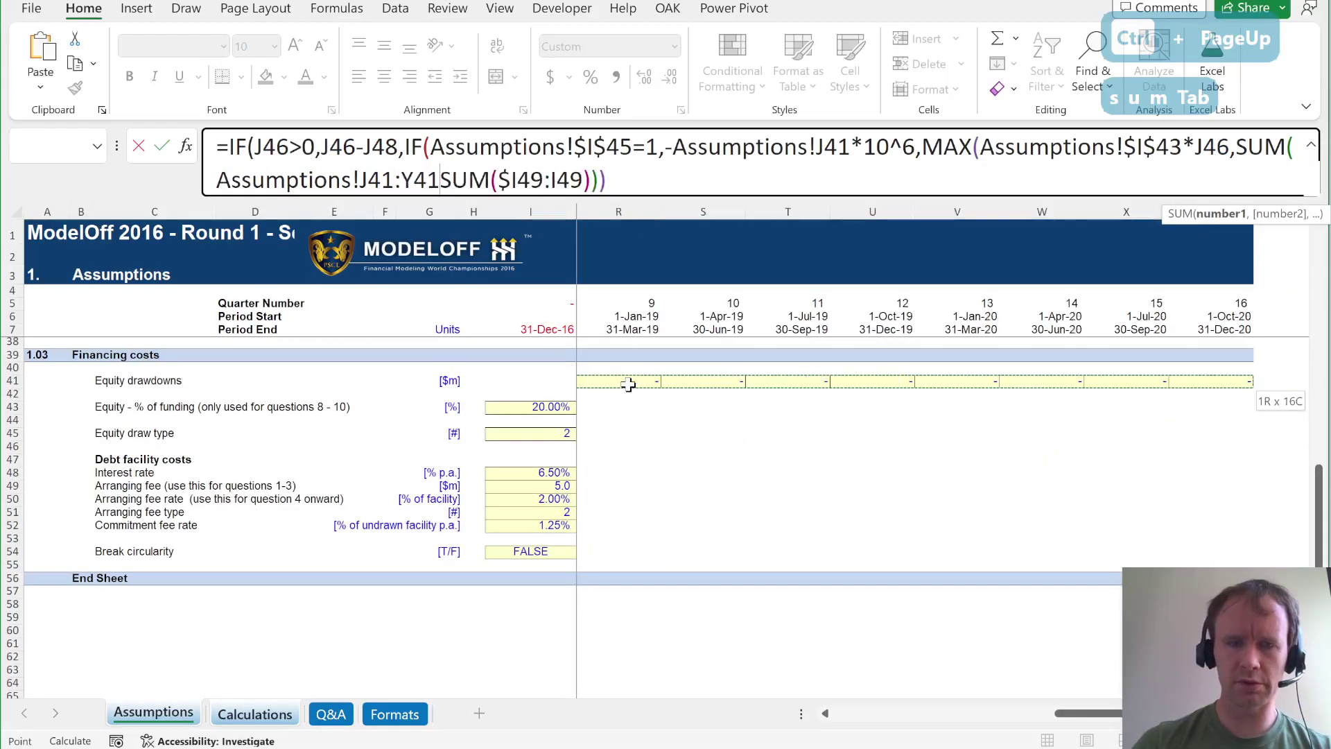
key("F4")
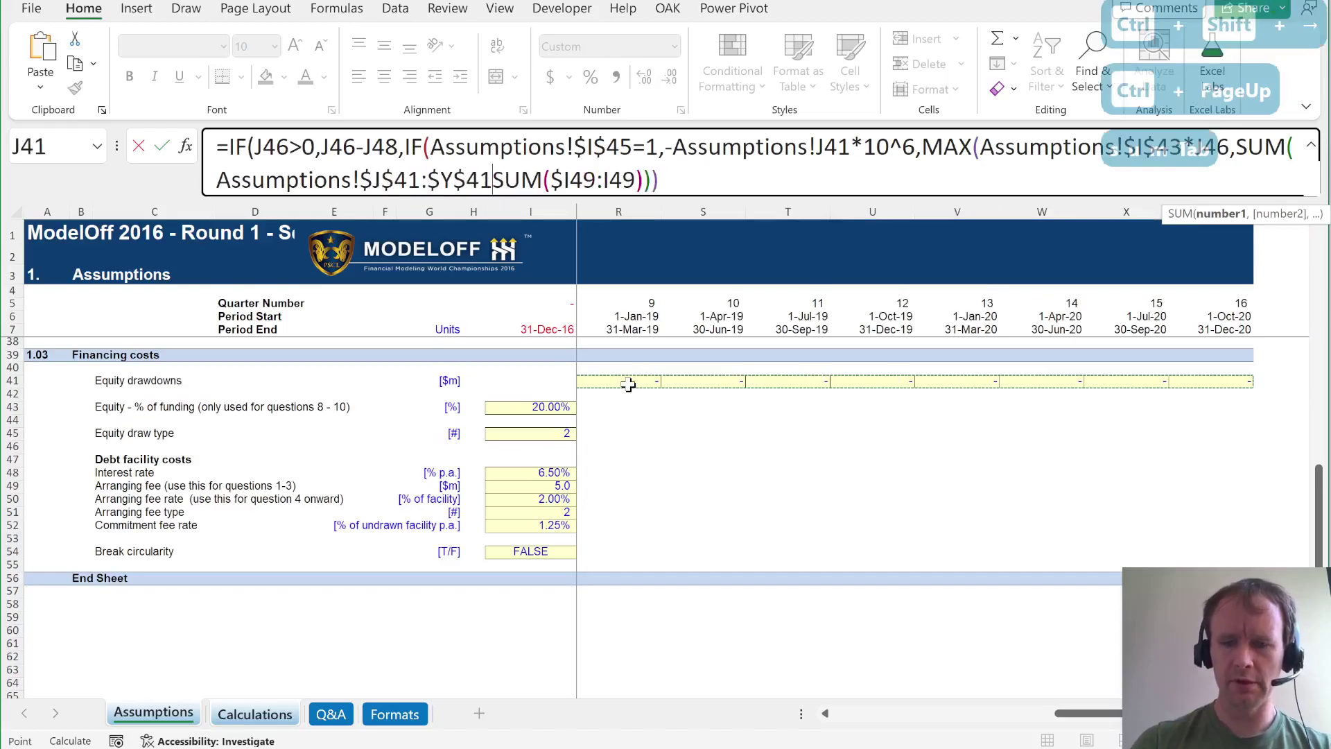
Complete J49's second MAX argument as -SUM(Assumptions!$J$41:$Y$41)*10^6-SUM($I49:I49) and commit the formula.
type(")*10")
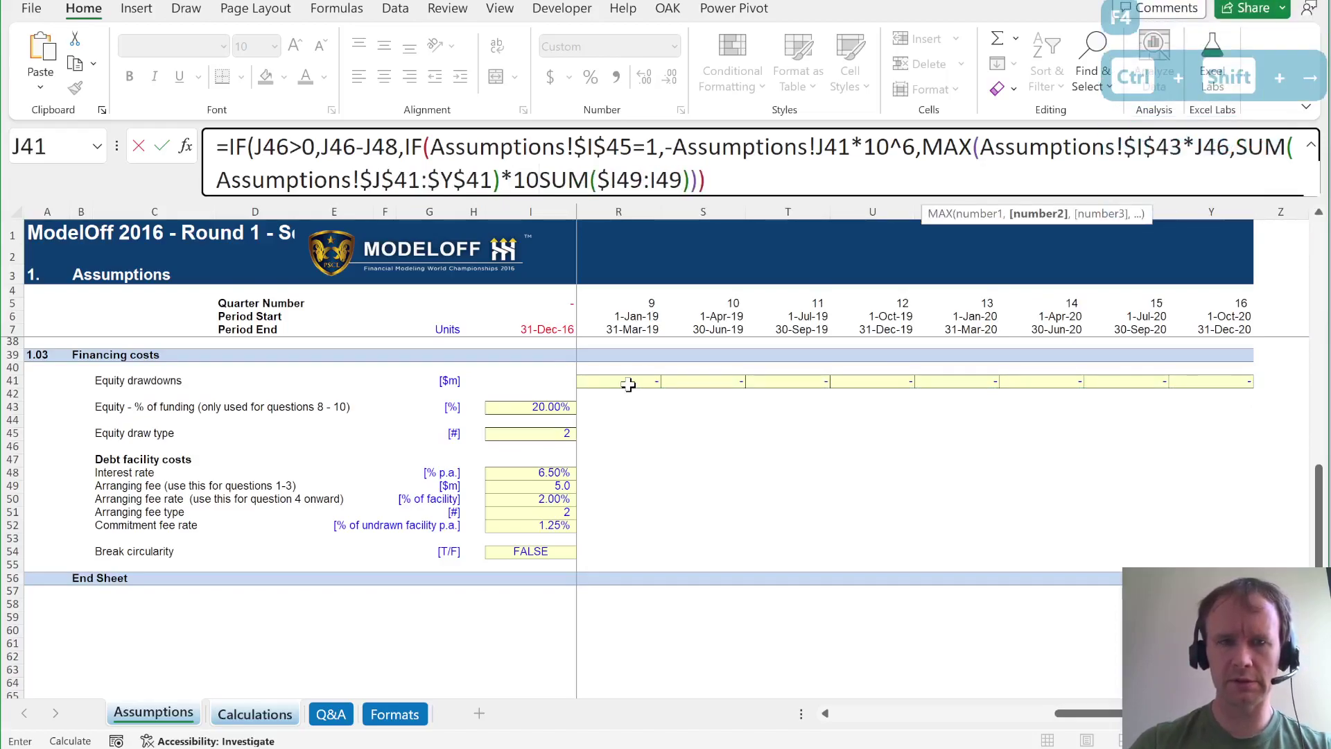
type("^6")
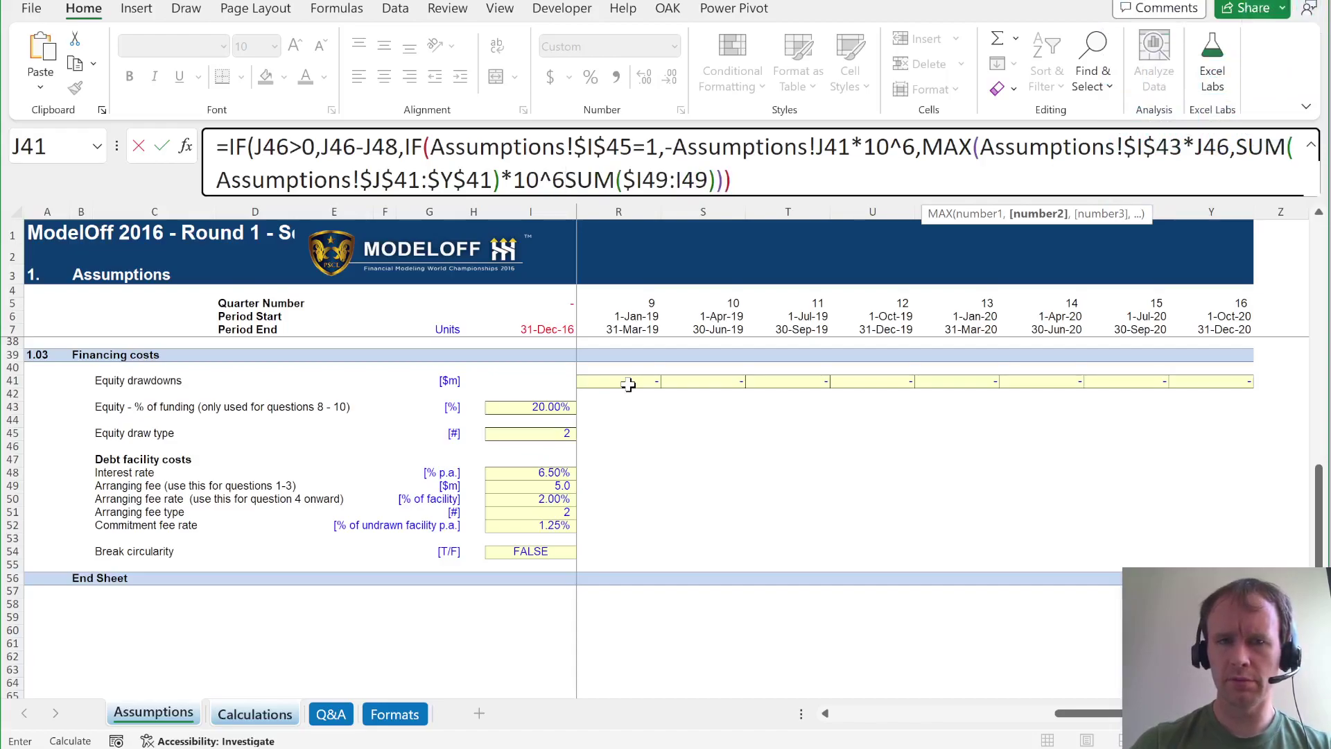
type("-")
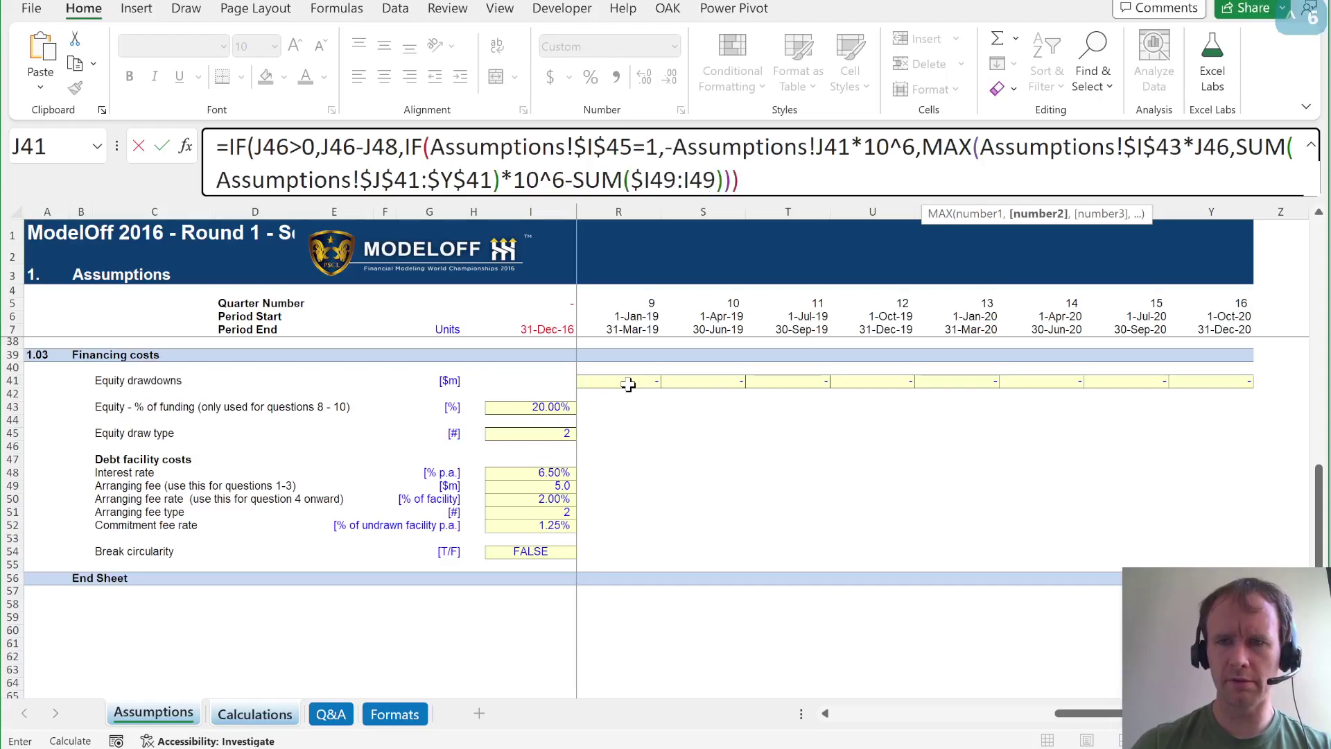
left_click(1238, 147)
key("alt+Return")
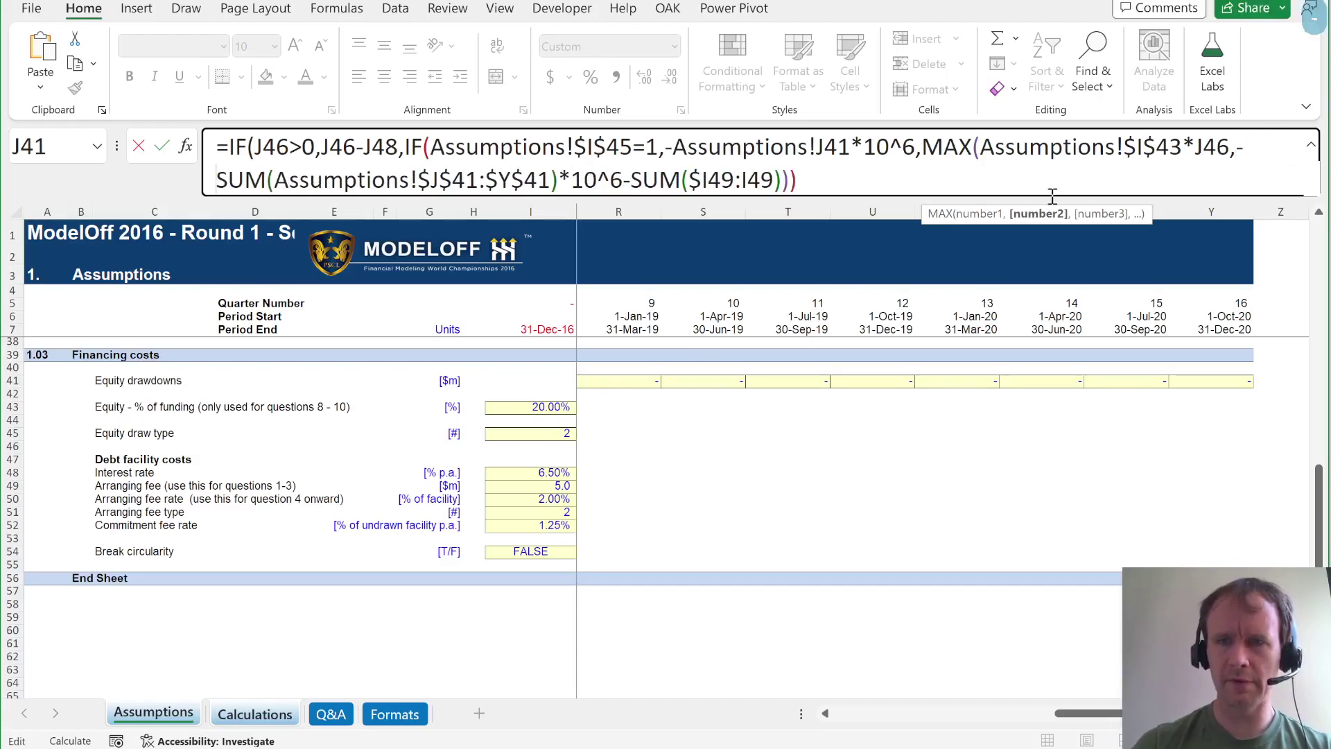
left_click(936, 189)
type(")")
key("Return")
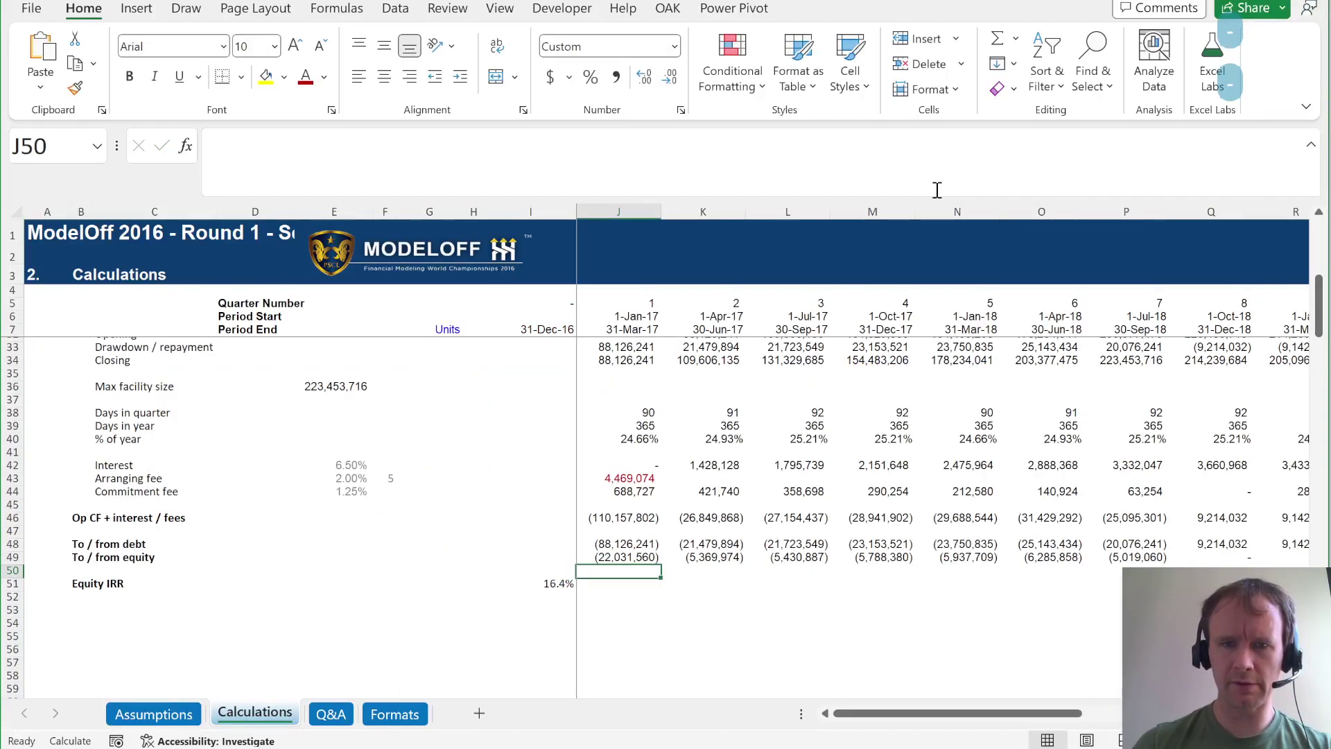
Copy the J49 equity formula into K49:M49 of the To / from equity row, one quarter at a time.
key("Up")
key("ctrl+c")
key("Right")
key("ctrl+v")
key("Right")
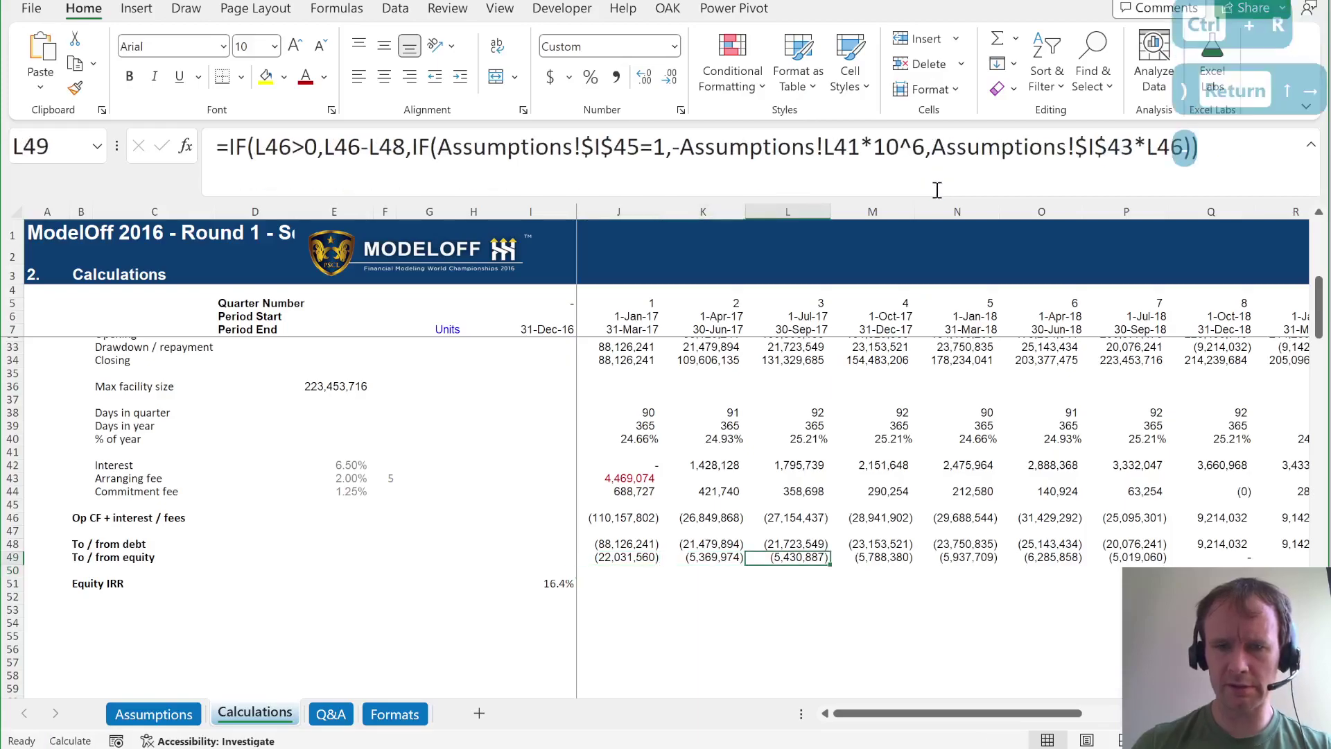
key("ctrl+r")
key("Right")
key("ctrl+r")
key("shift+Left")
key("shift+Left")
key("shift+Left")
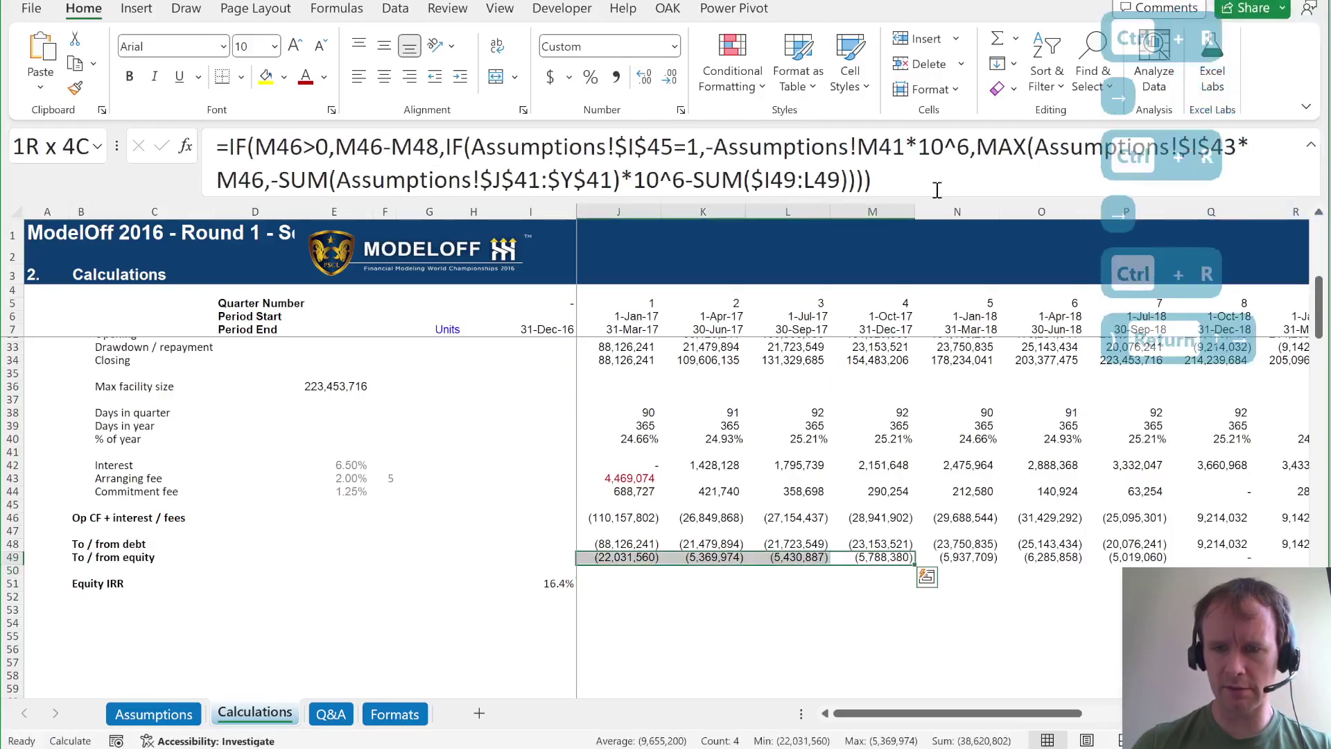
Extend the capped equity formula through N49:Y49 to complete the To / from equity row.
key("Right")
key("ctrl+r")
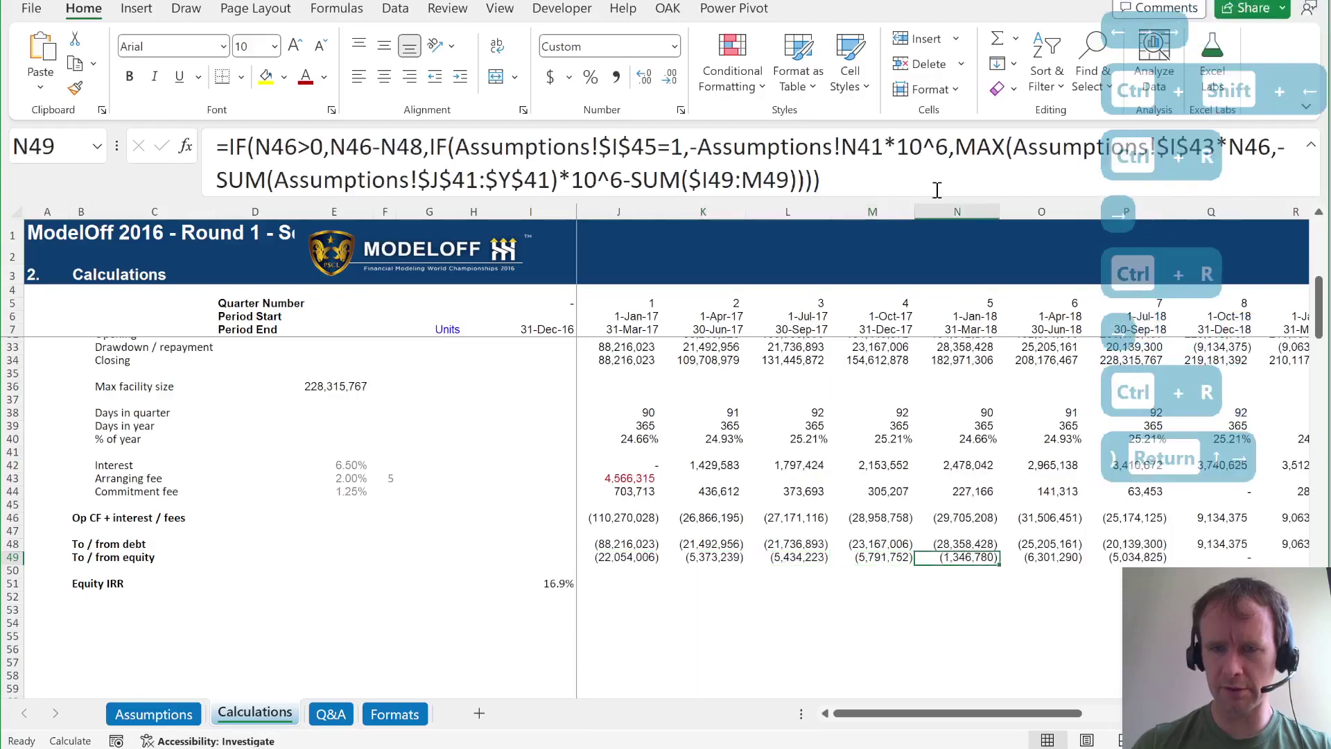
key("Right")
key("ctrl+r")
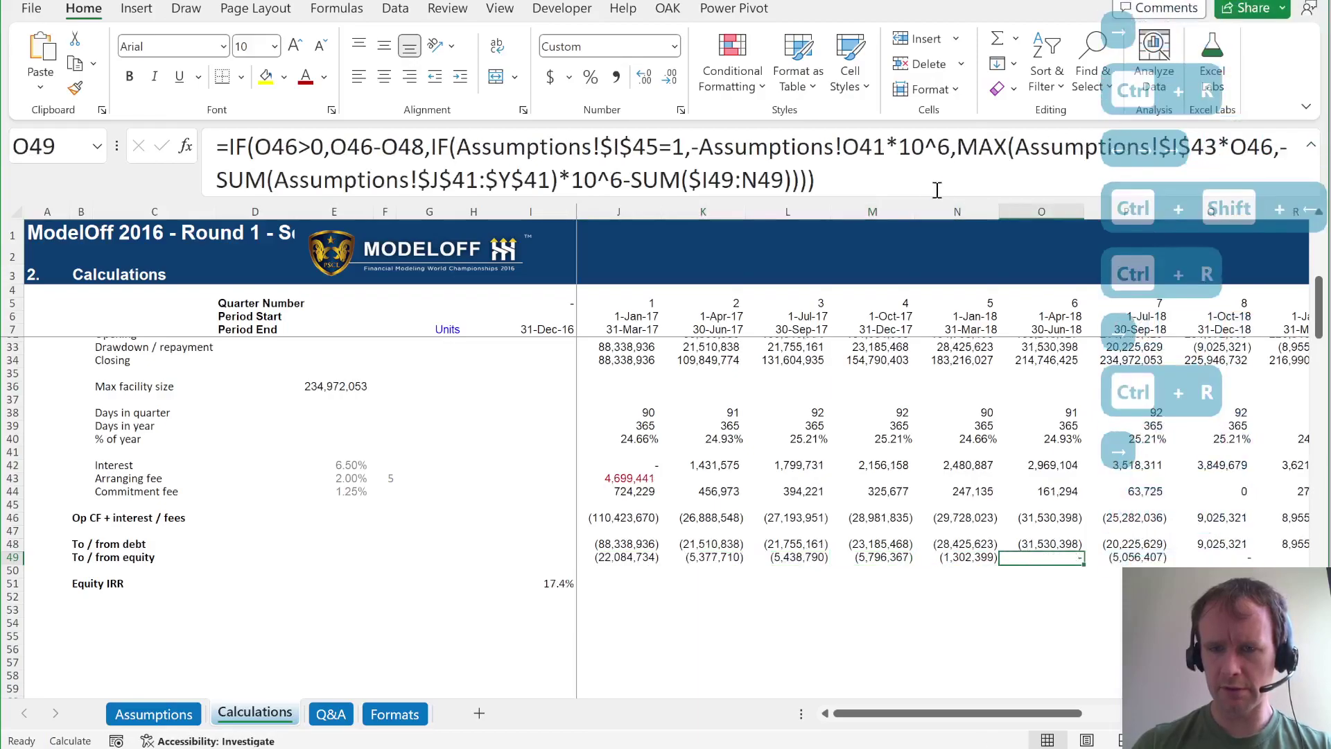
key("Right")
key("ctrl+r")
key("ctrl+shift+Right")
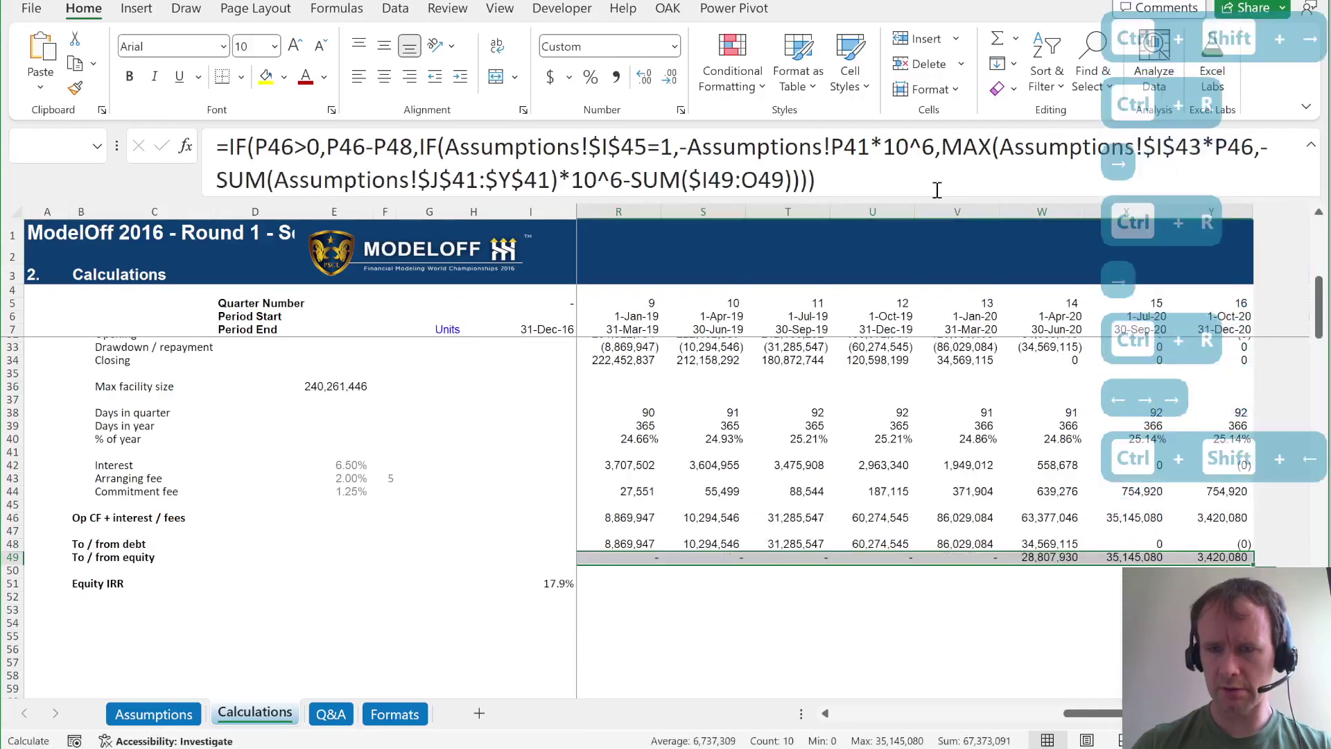
key("Left")
key("Left")
key("Left")
key("Left")
key("Left")
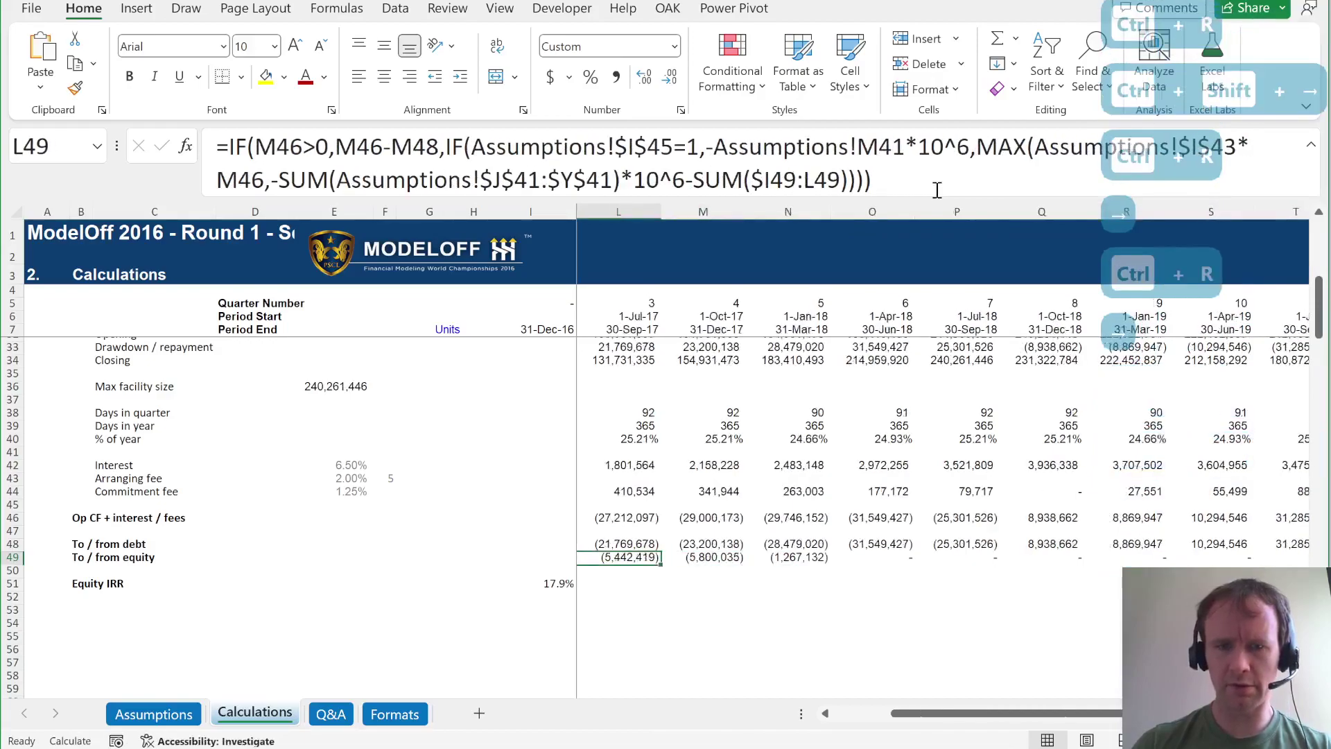
key("Left")
Set the debt facility interest rate in Assumptions I48 to 7% and check the equity draw type in I45.
key("ctrl+bracketleft")
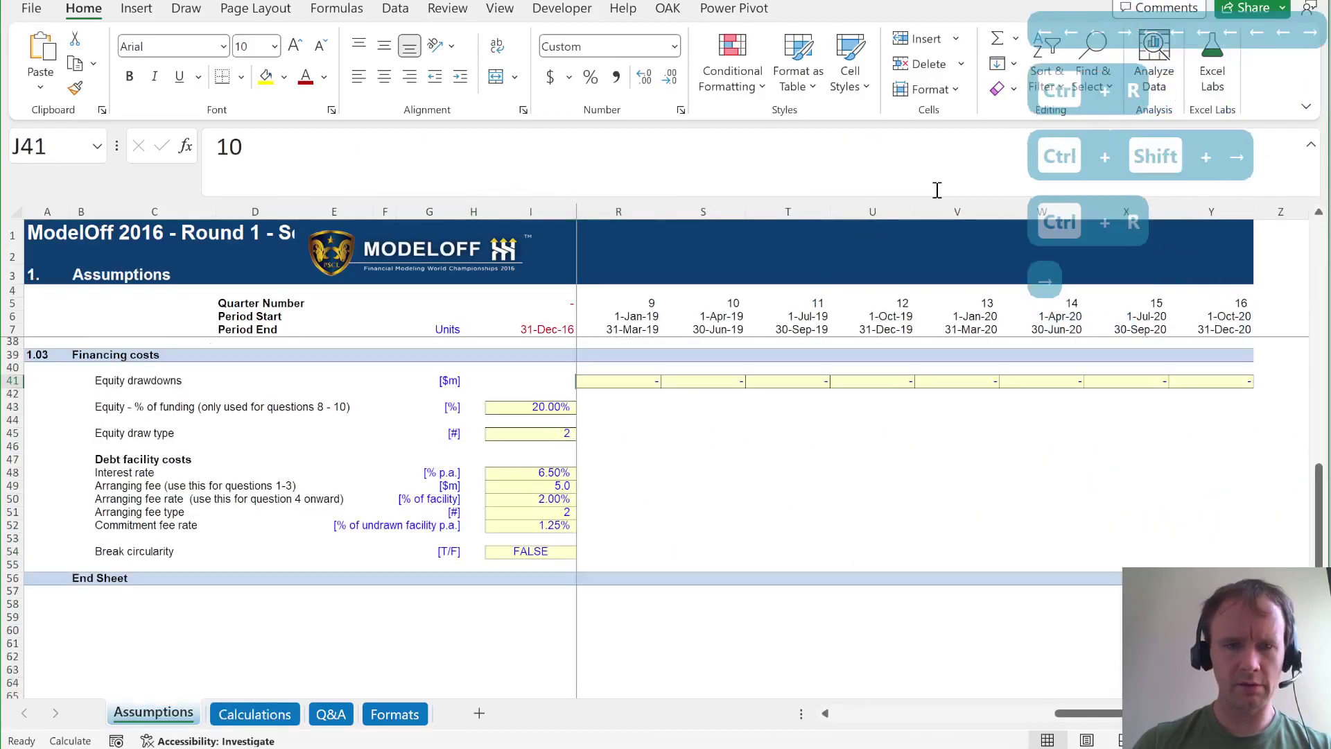
key("ctrl+Page_Down")
key("ctrl+Page_Down")
key("ctrl+Page_Up")
key("ctrl+Page_Up")
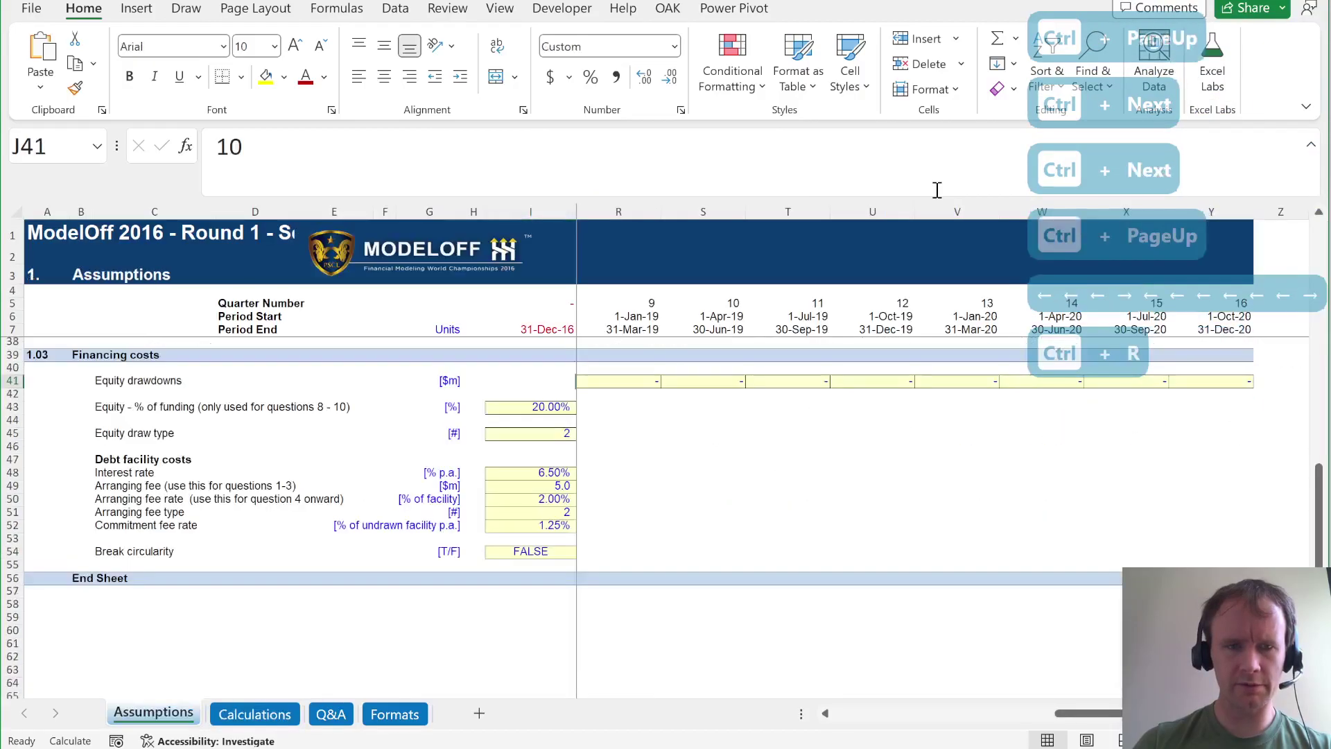
key("Down")
key("Down")
key("Left")
key("Down")
key("Down")
key("Down")
key("Down")
key("Down")
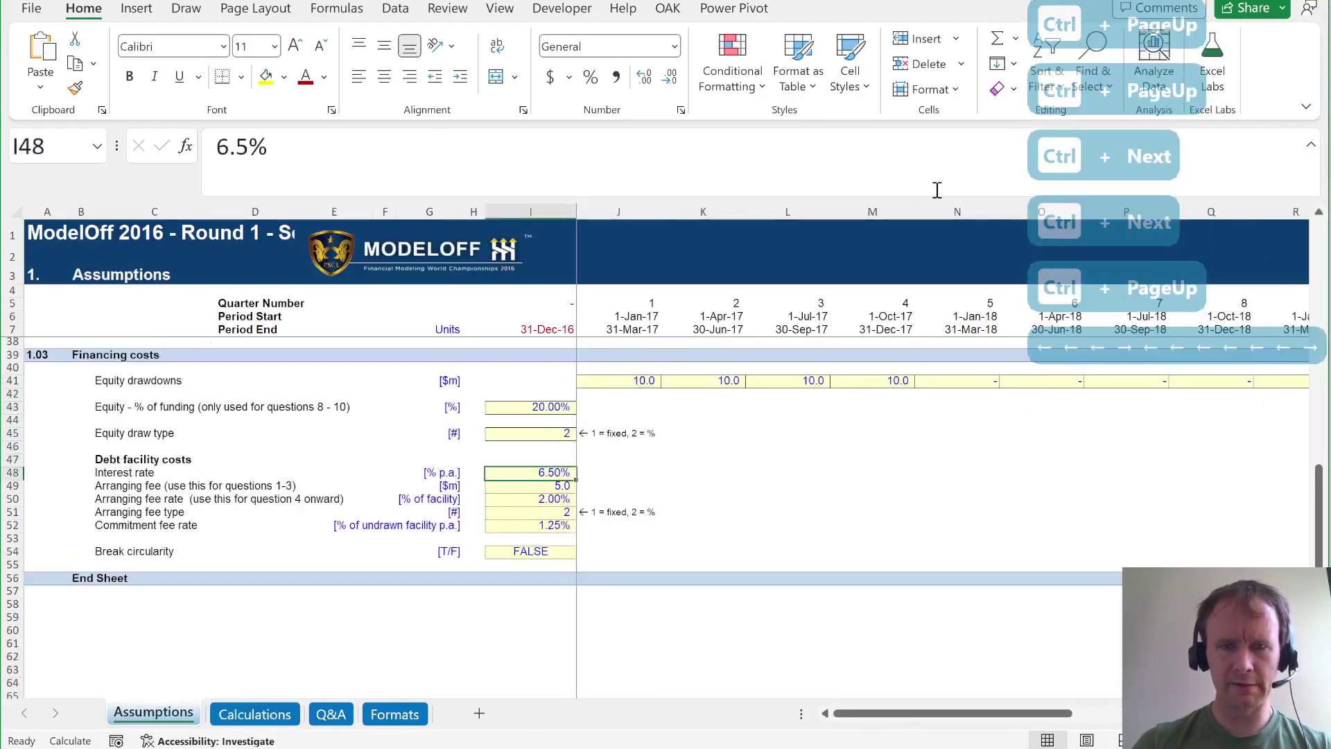
type("7")
key("Return")
key("Up")
key("Up")
key("Up")
key("Up")
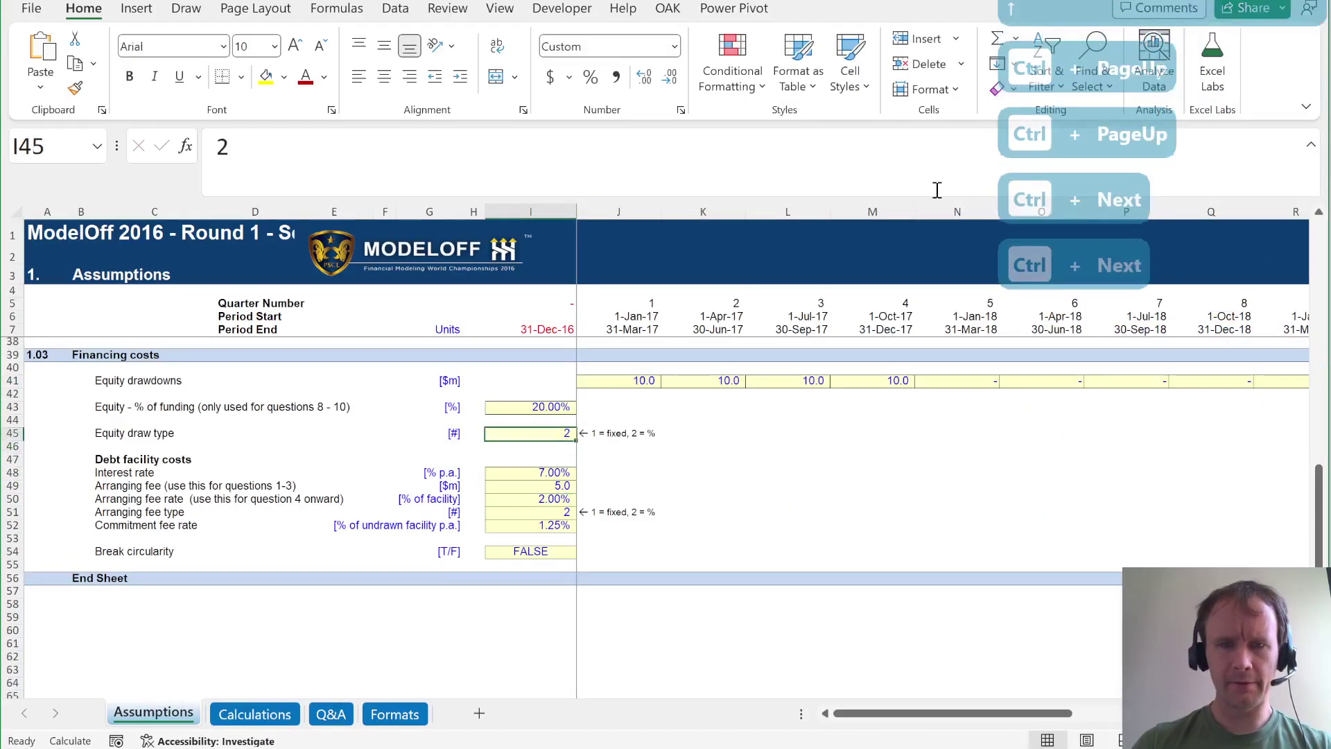
Enter the note "Equity draw type 2, int back to 7%" for question 38 in E10 of the Q&A sheet.
key("ctrl+Page_Down")
key("ctrl+Page_Down")
key("ctrl+Page_Down")
key("ctrl+Page_Up")
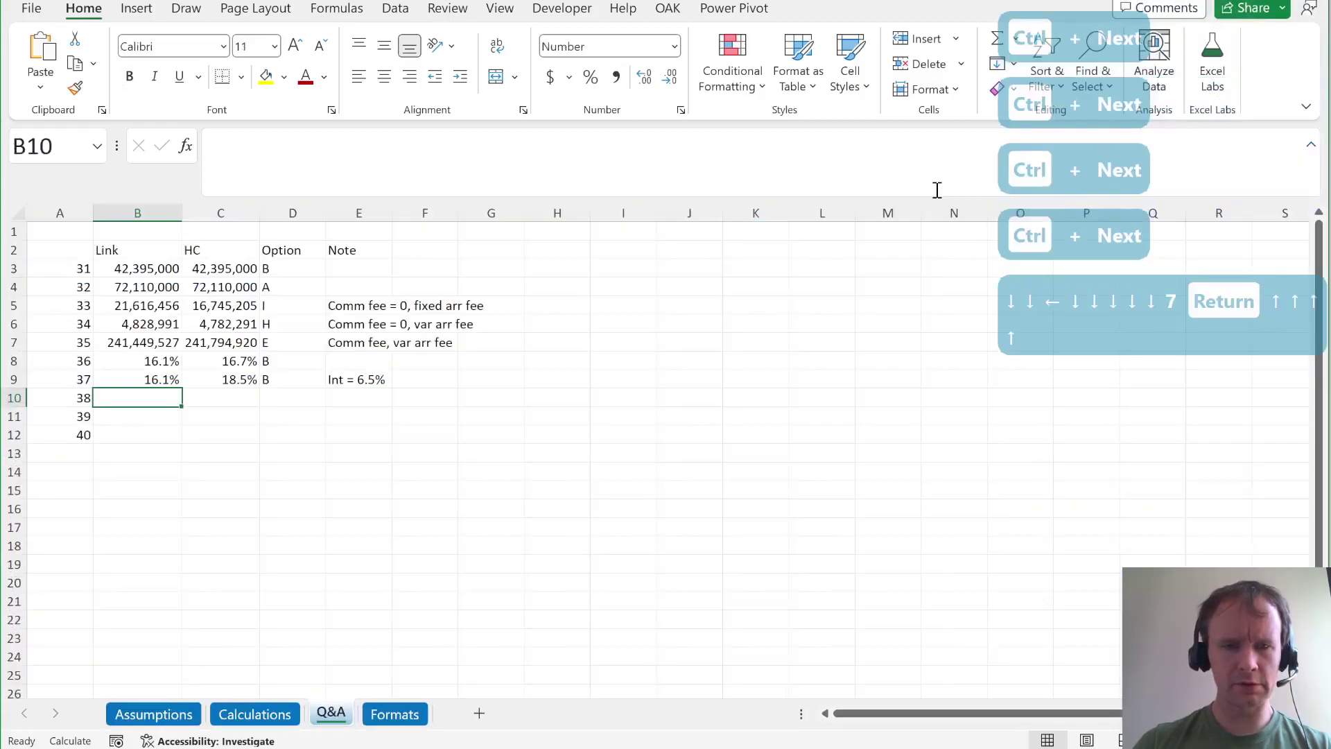
key("Right")
key("Right")
key("Right")
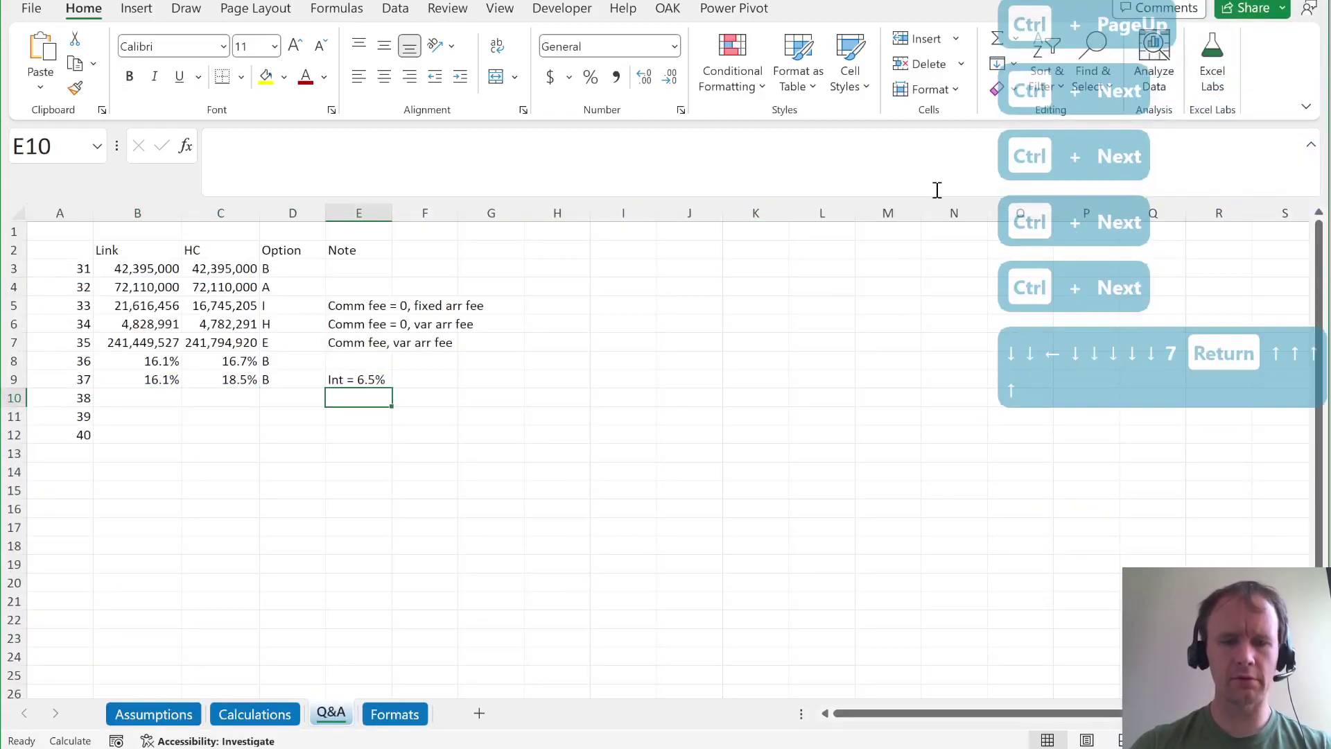
type("Equity daraw typ")
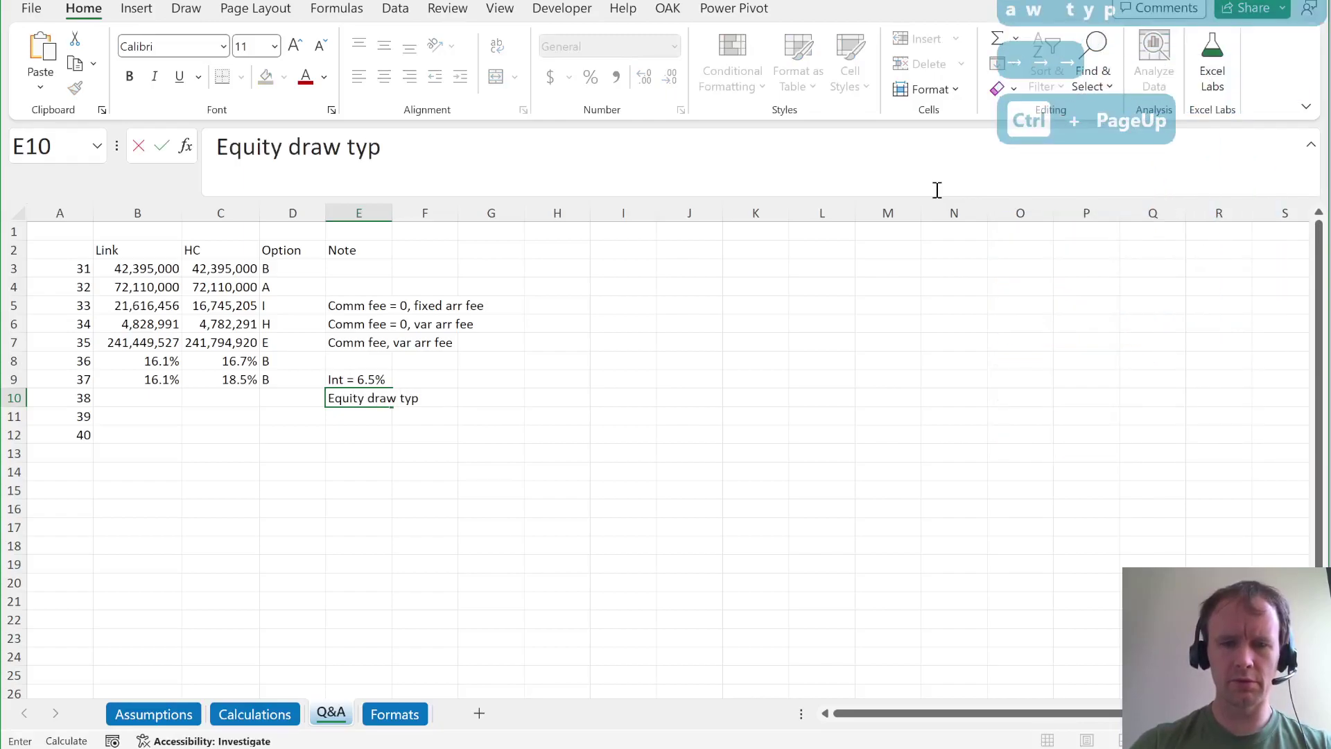
type("e 2, int back to 7%")
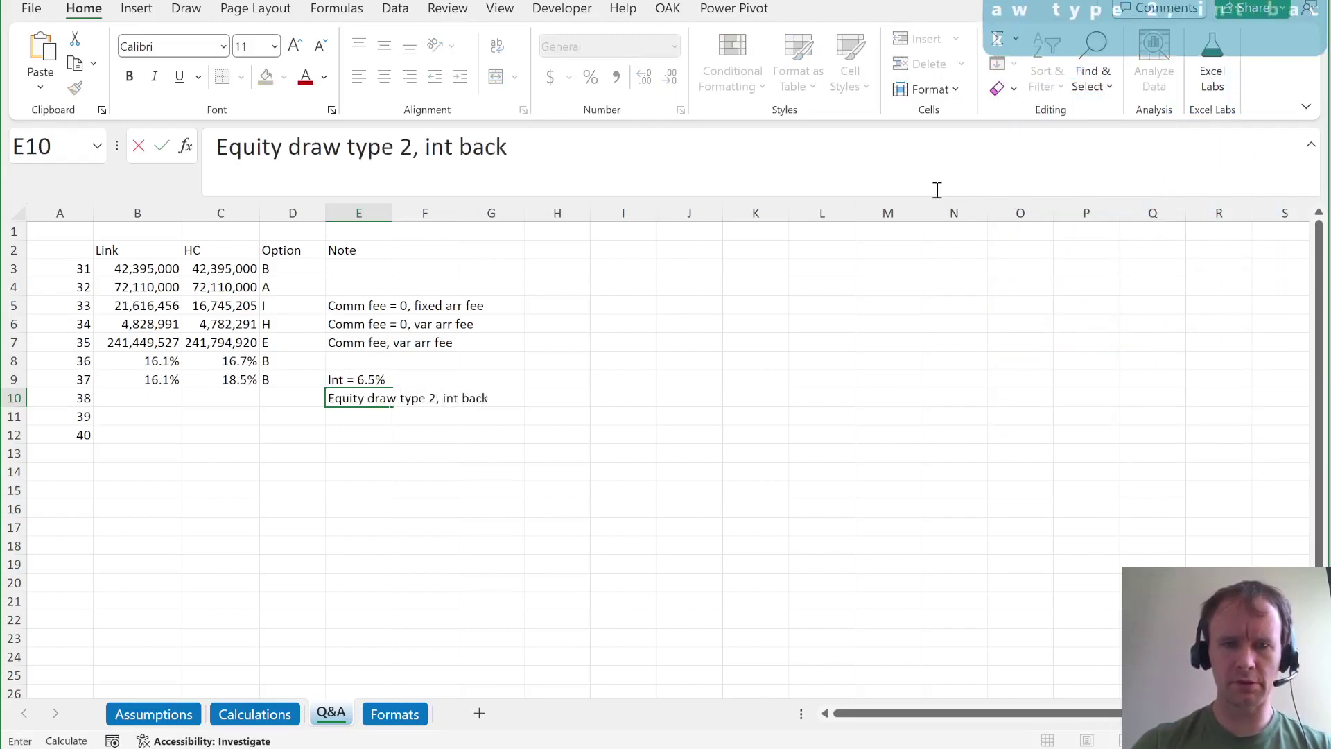
key("Return")
Go to question 38's Link cell B10 and reread question 38 in the case study PDF.
key("Left")
key("Up")
key("Left")
key("Left")
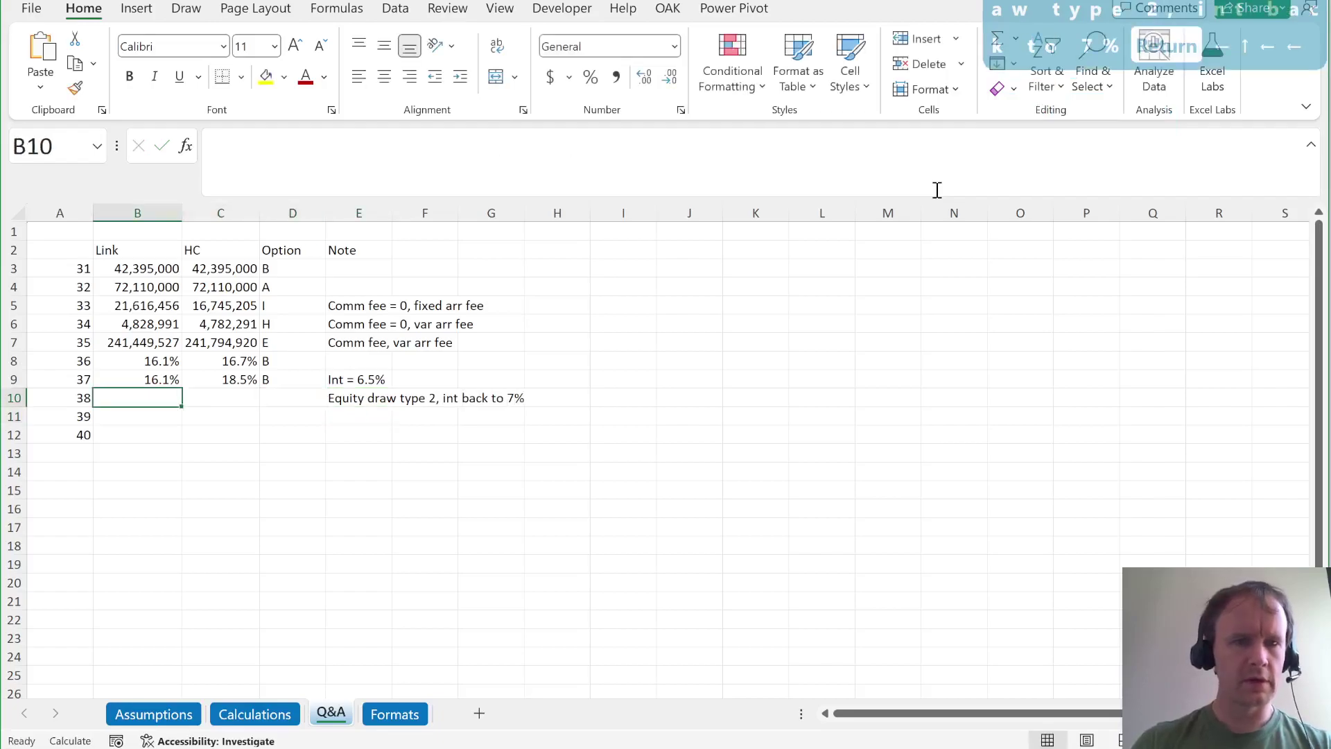
key("alt+Tab")
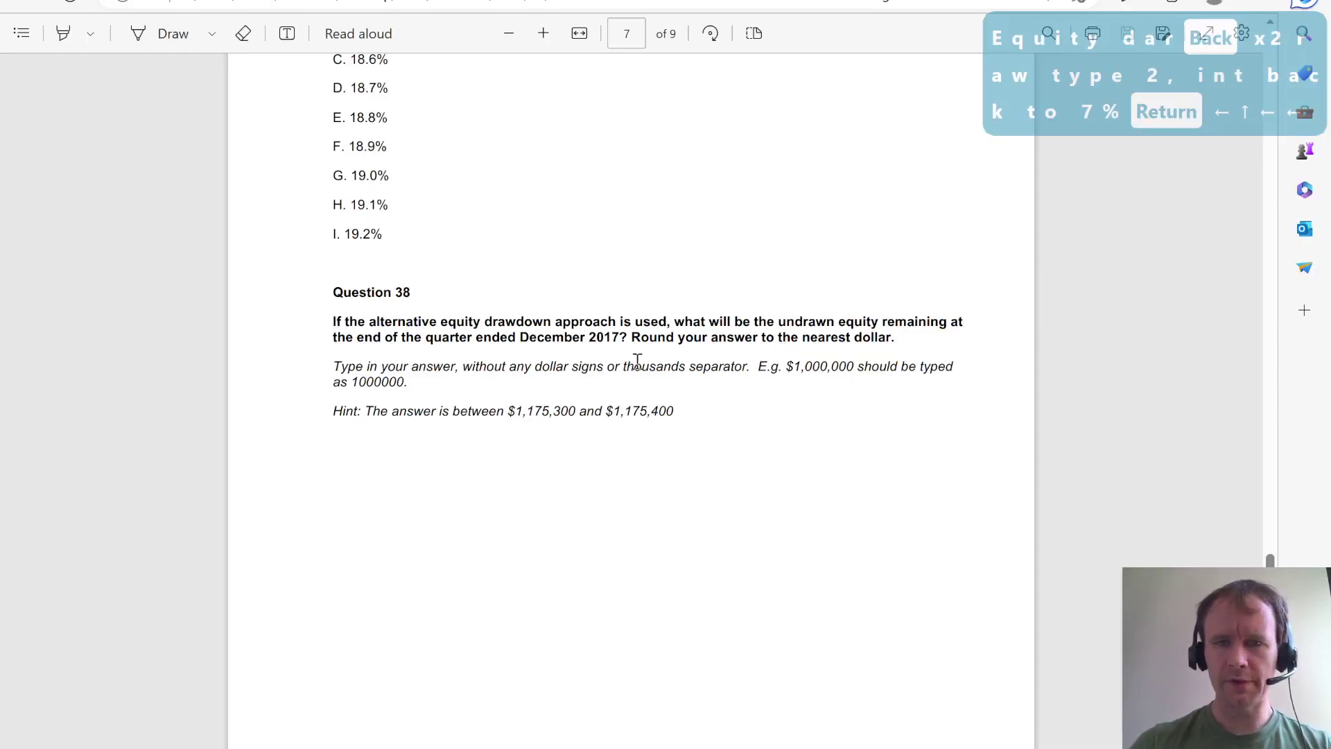
key("alt+Tab")
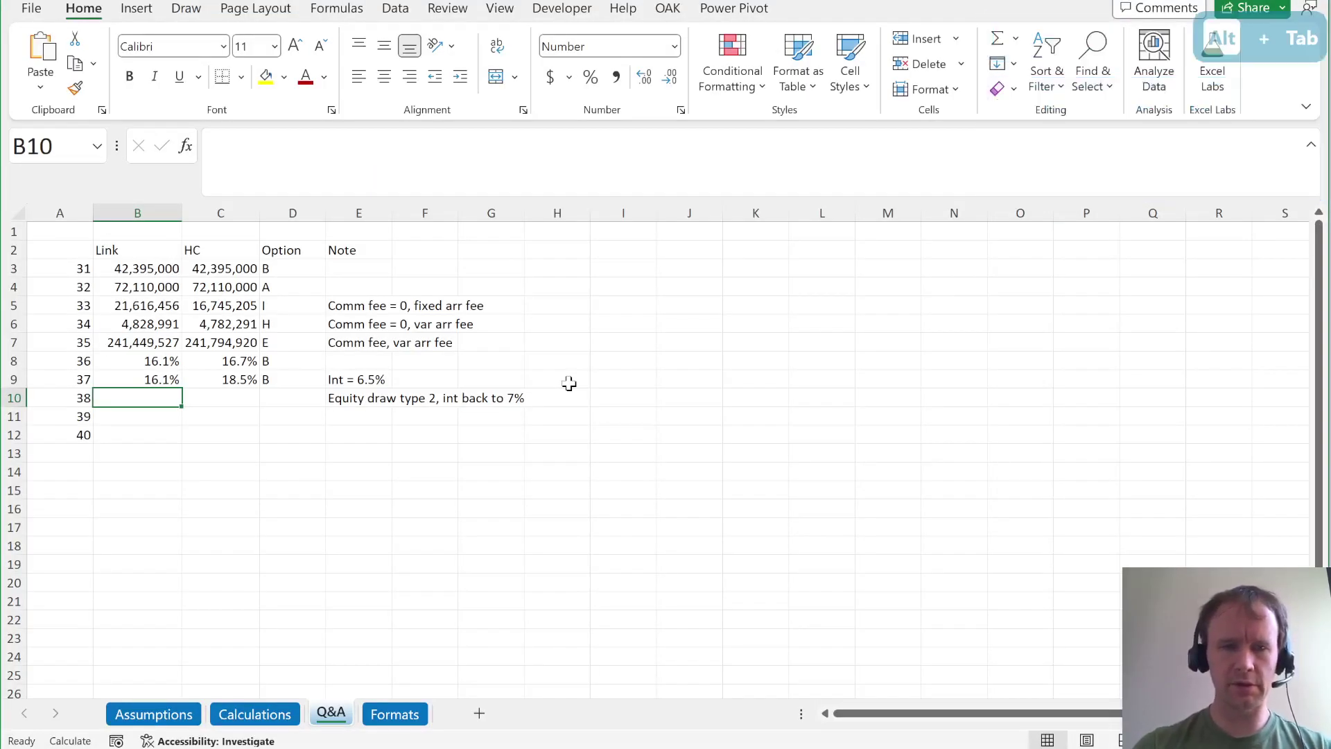
Begin the B10 formula with the total committed equity in dollars, =SUM(Assumptions!J41:Y41)*10^6.
type("=sum")
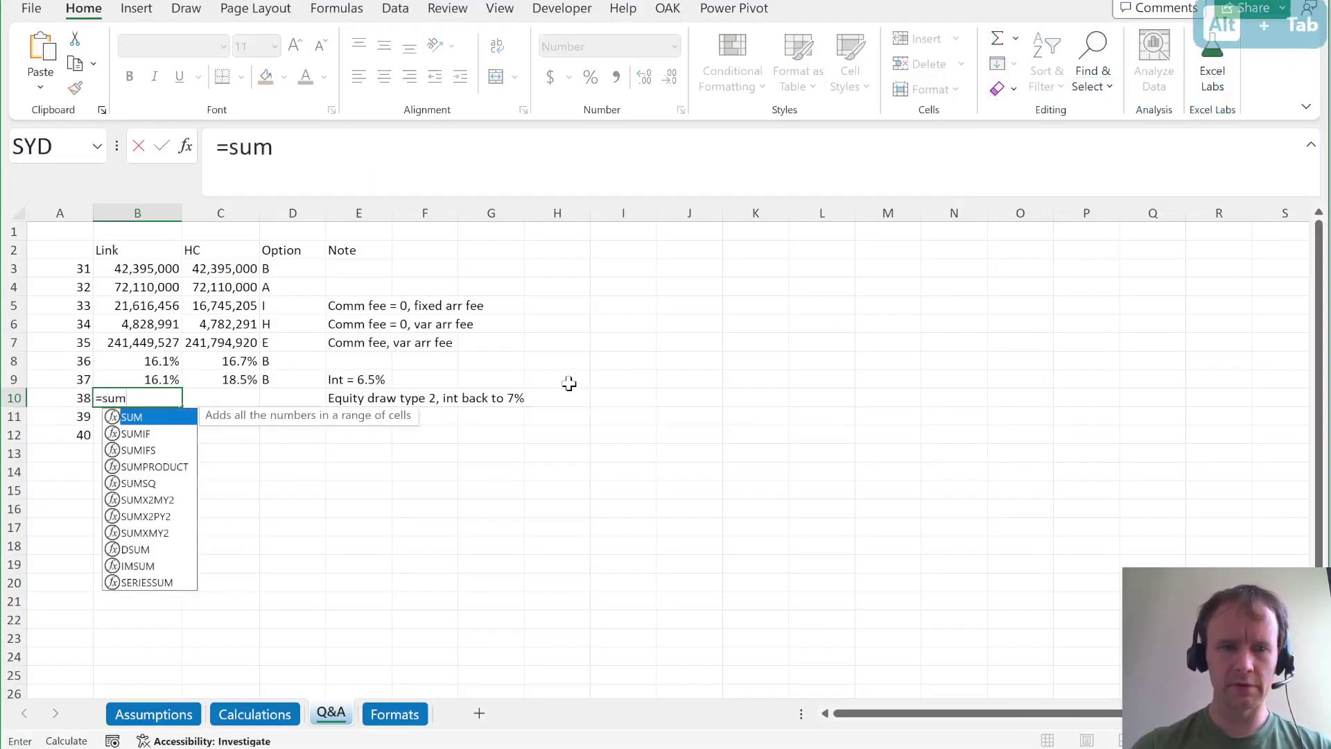
key("Tab")
key("ctrl+Page_Up")
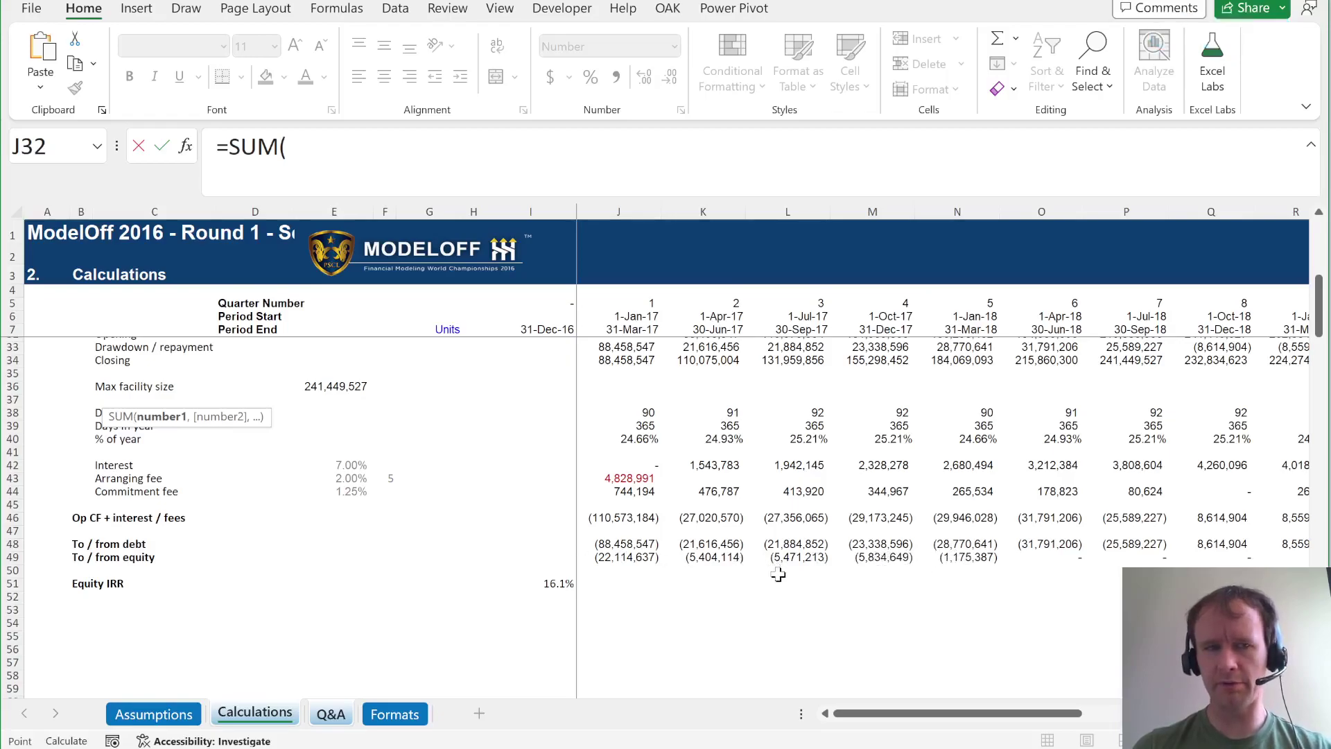
key("ctrl+Page_Up")
left_click(617, 379)
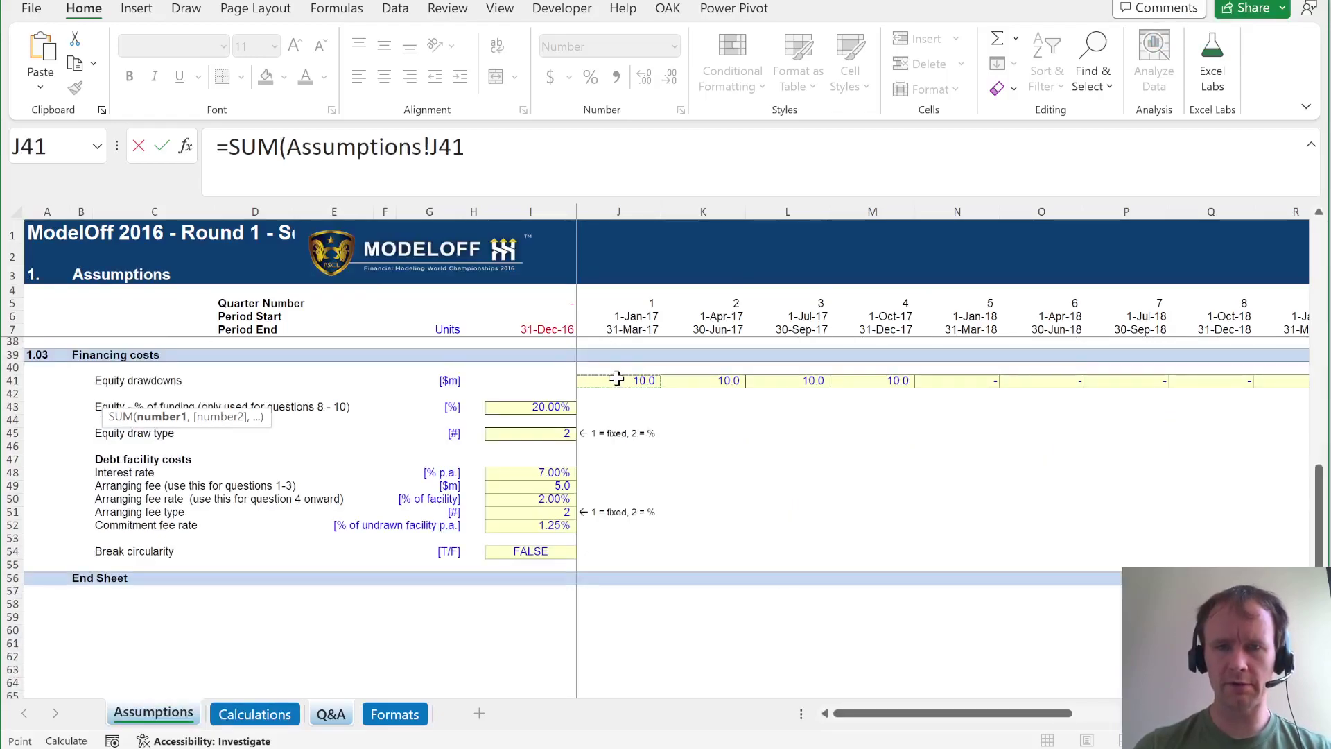
key("ctrl+shift+Right")
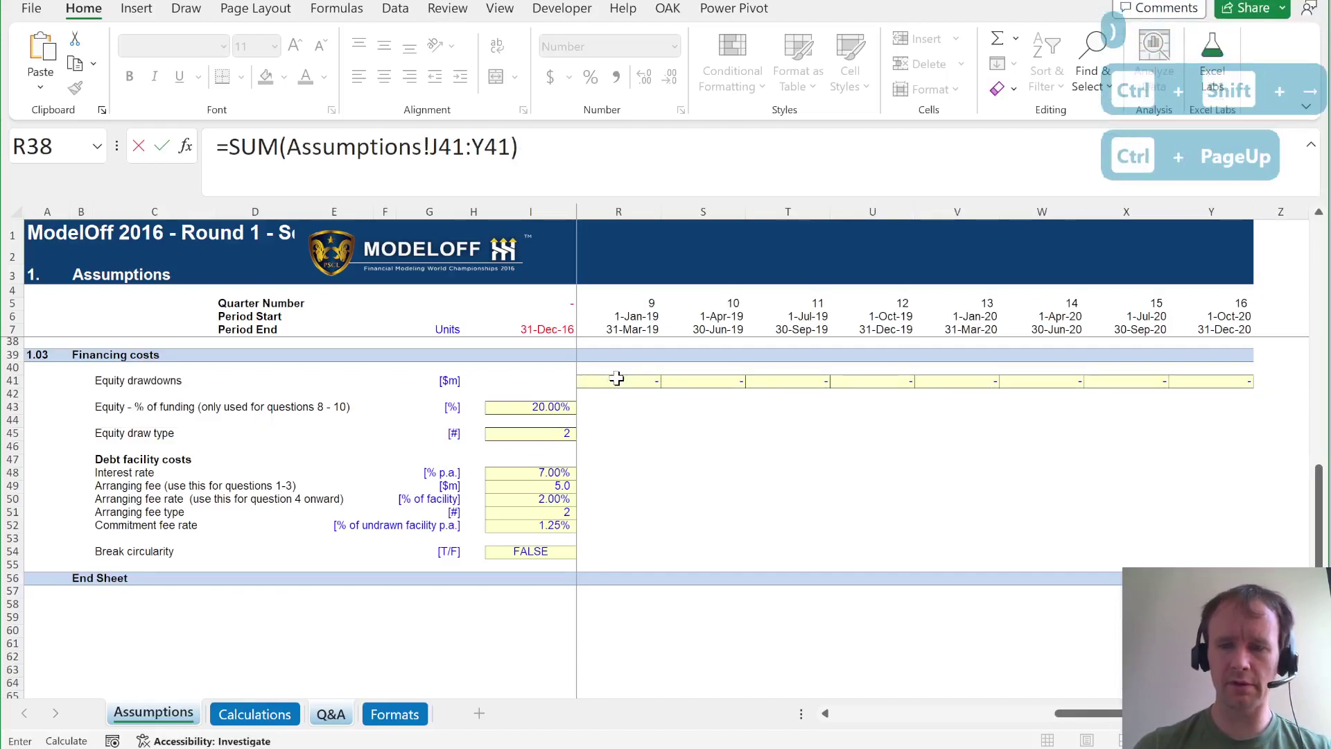
type(")+")
key("ctrl+Page_Down")
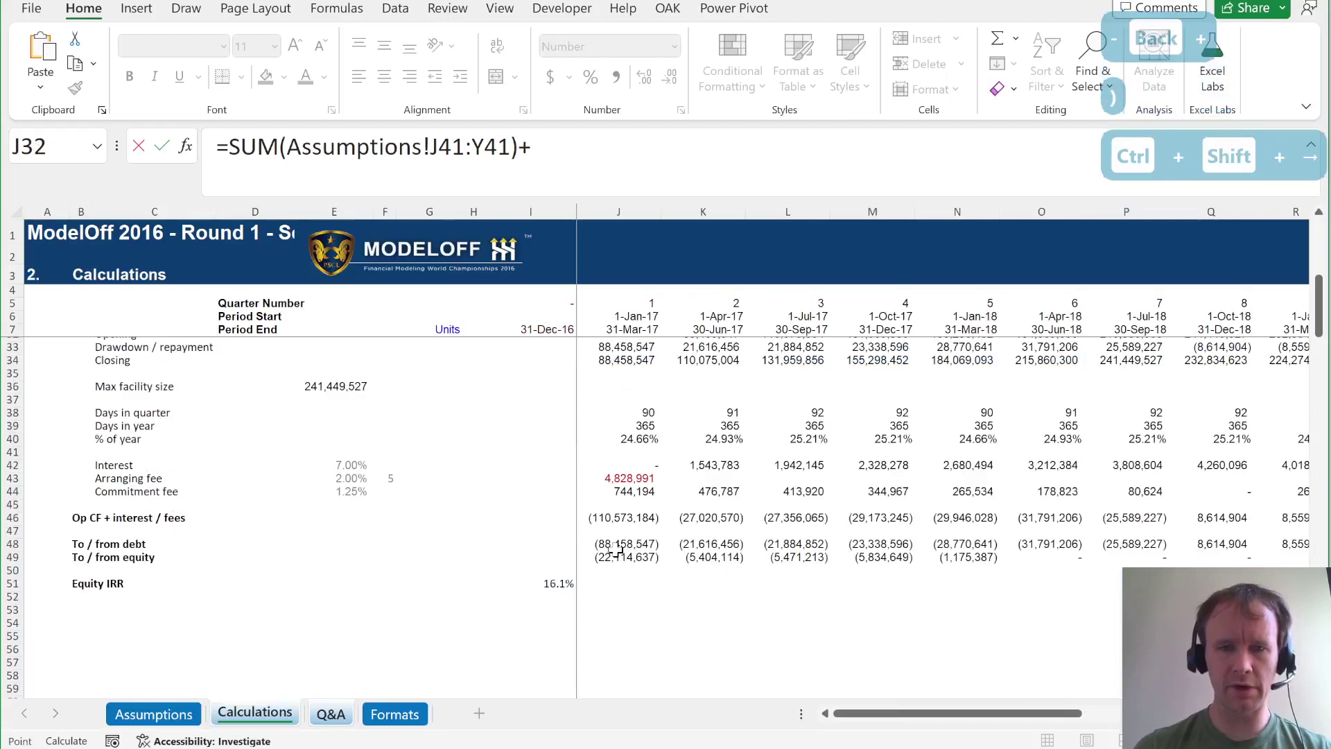
key("BackSpace")
type("*10^6")
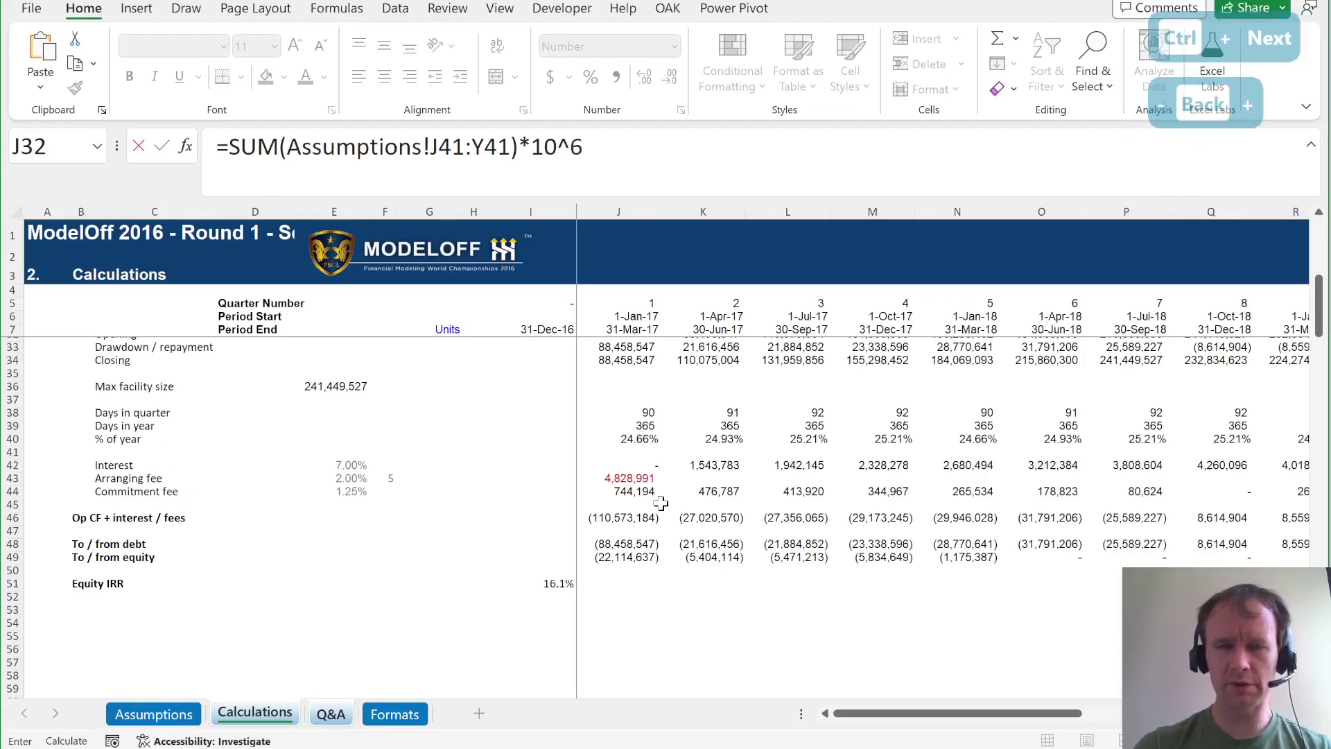
Add +SUM(Calculations!J49:M49) to the B10 formula to net off equity drawn through December 2017, and commit it.
type("+")
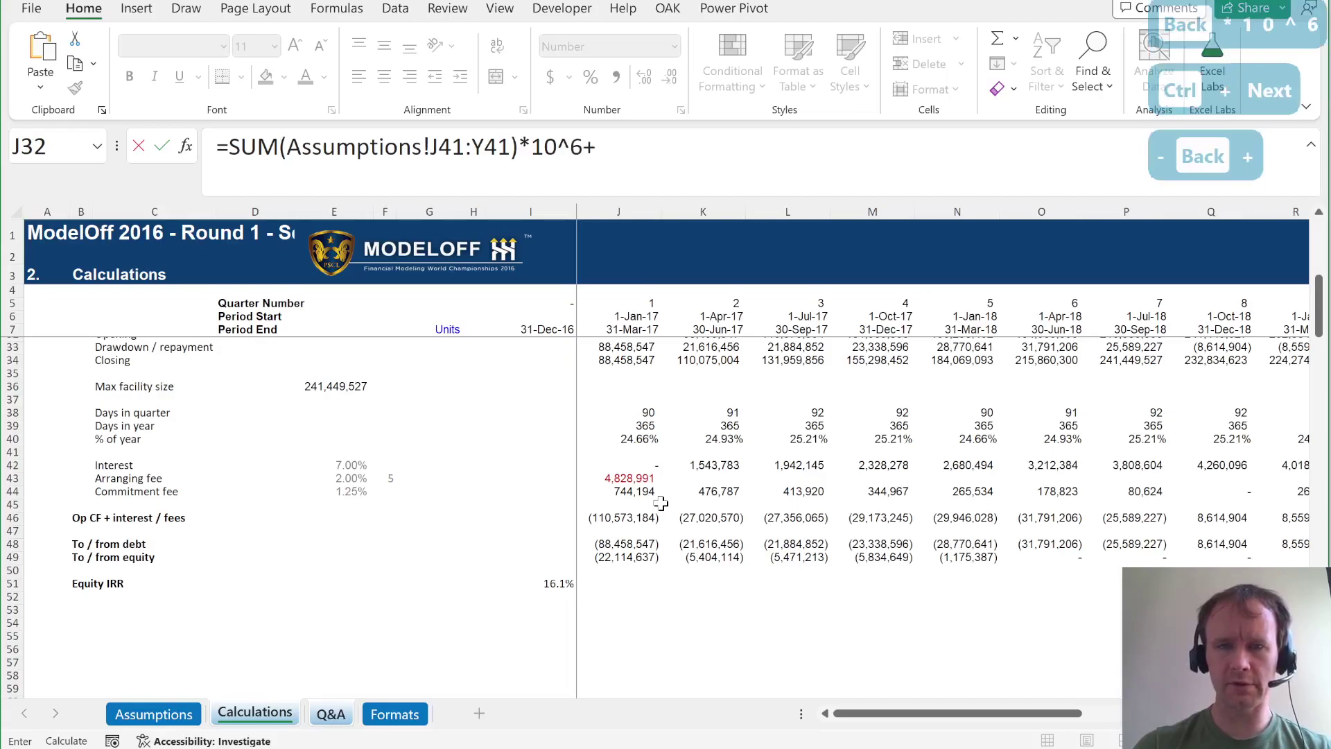
left_click(615, 559)
key("shift+Right")
key("shift+Right")
key("shift+Right")
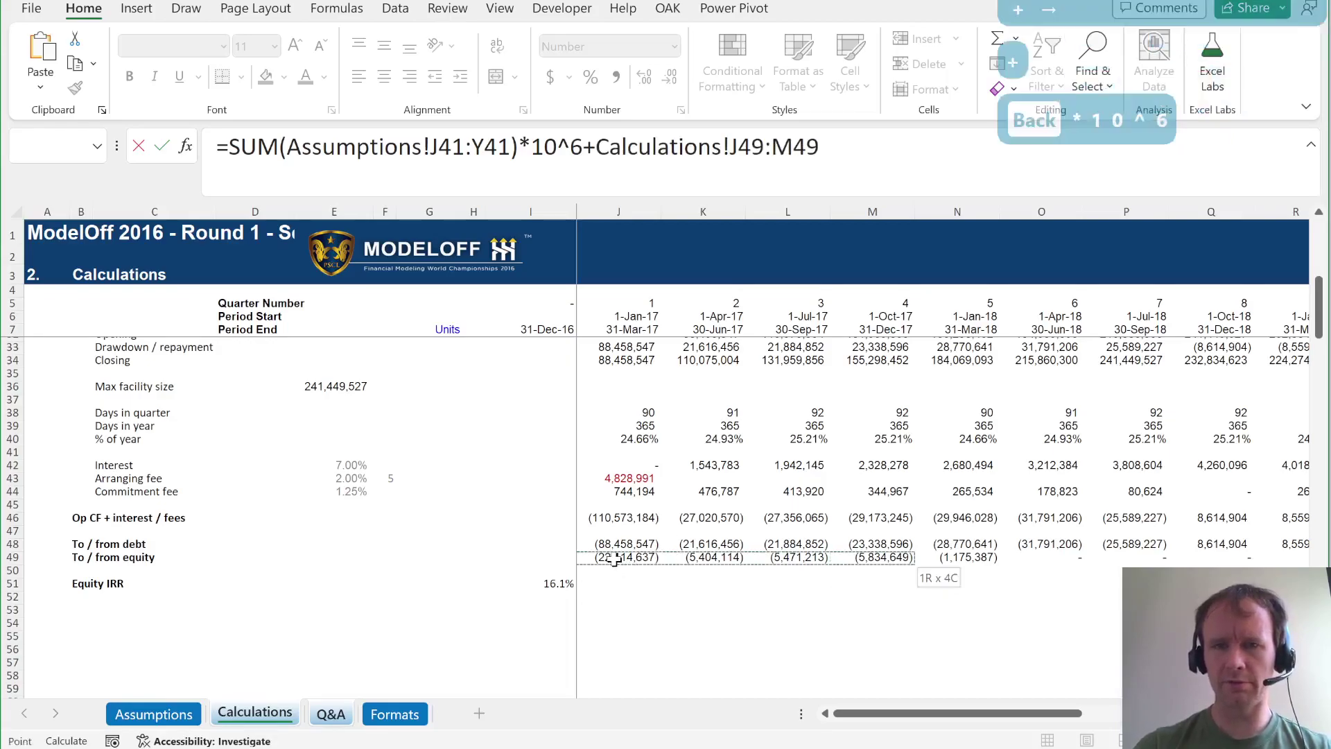
type(")")
left_click(596, 147)
type("sum")
key("Tab")
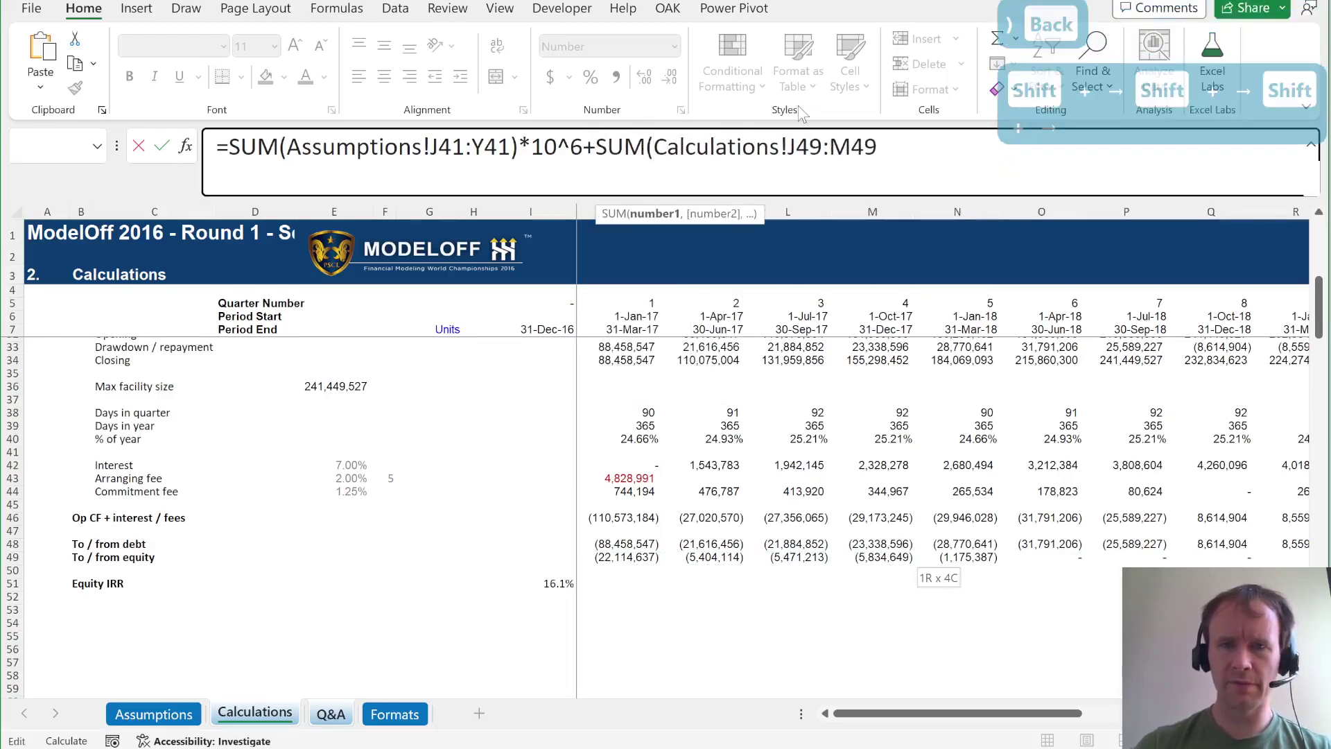
key("Return")
key("Up")
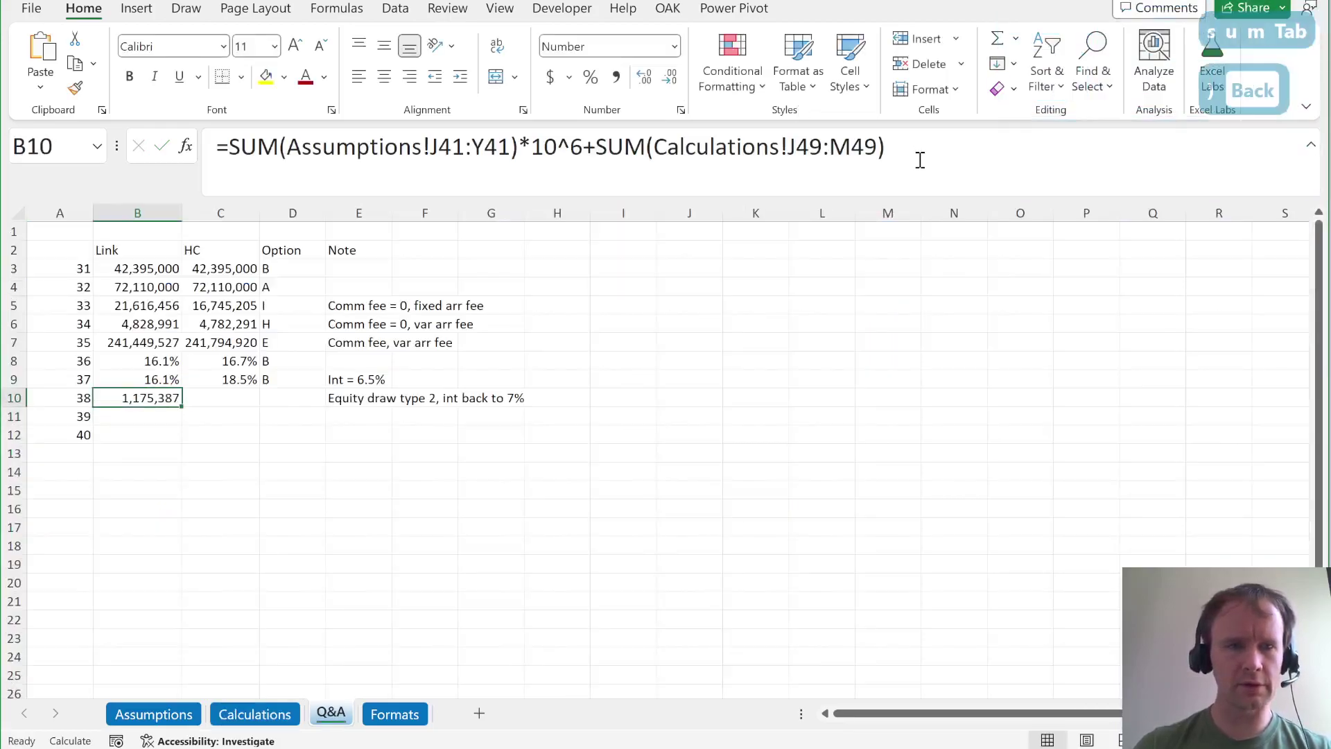
Hardcode question 38's answer by pasting B10 into C10 as values with number formatting.
key("ctrl+Up")
key("Down")
key("Right")
key("Down")
key("ctrl+Down")
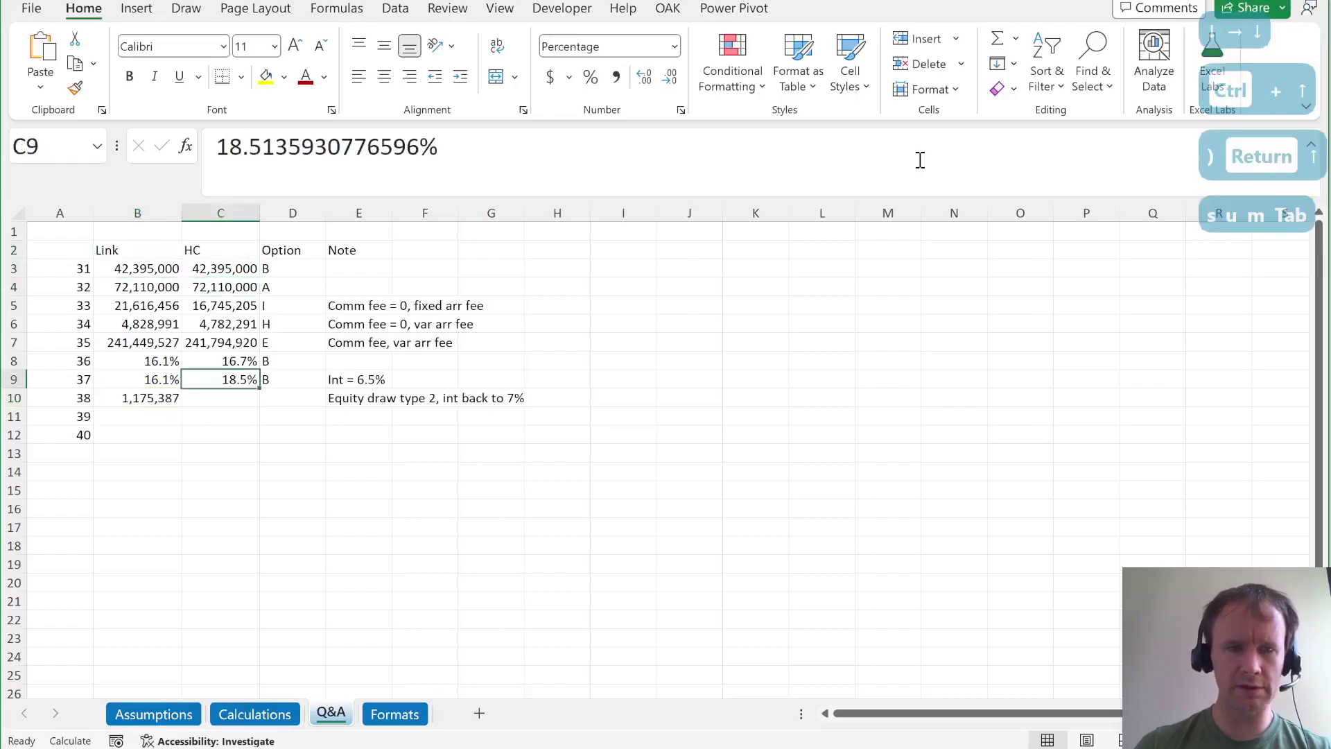
key("Down")
key("Left")
key("ctrl+c")
key("Right")
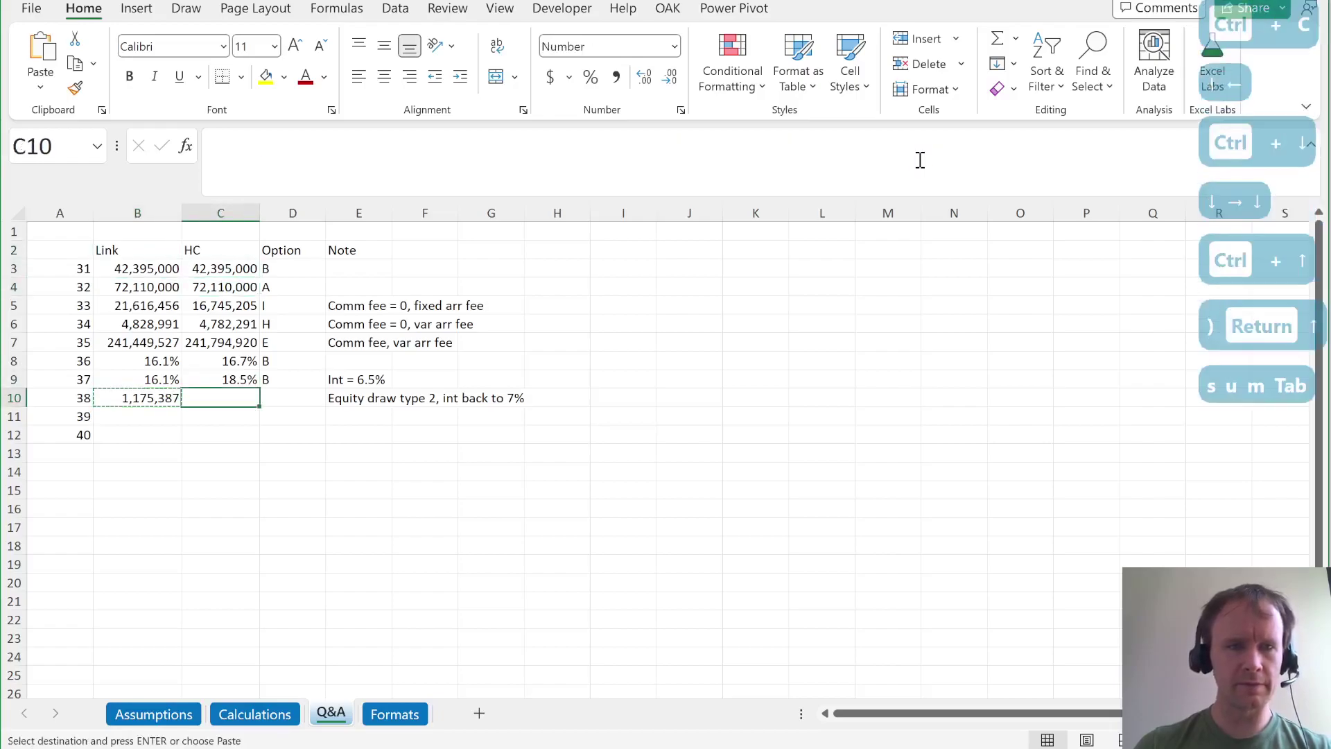
key("ctrl+alt+v")
key("u")
key("Return")
Go to question 39's Link cell B11 and read question 39 in the case study PDF.
key("Down")
key("Left")
key("alt+Tab")
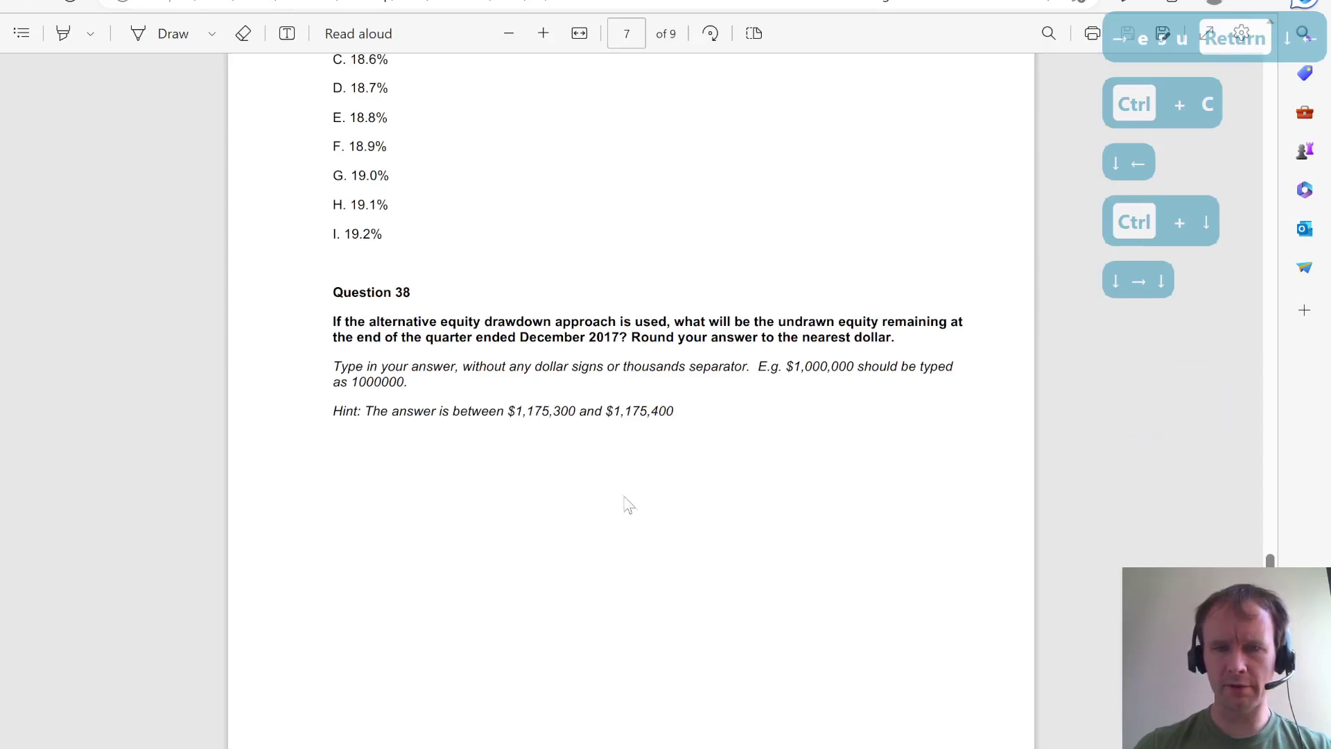
scroll(639, 524, "down", 10)
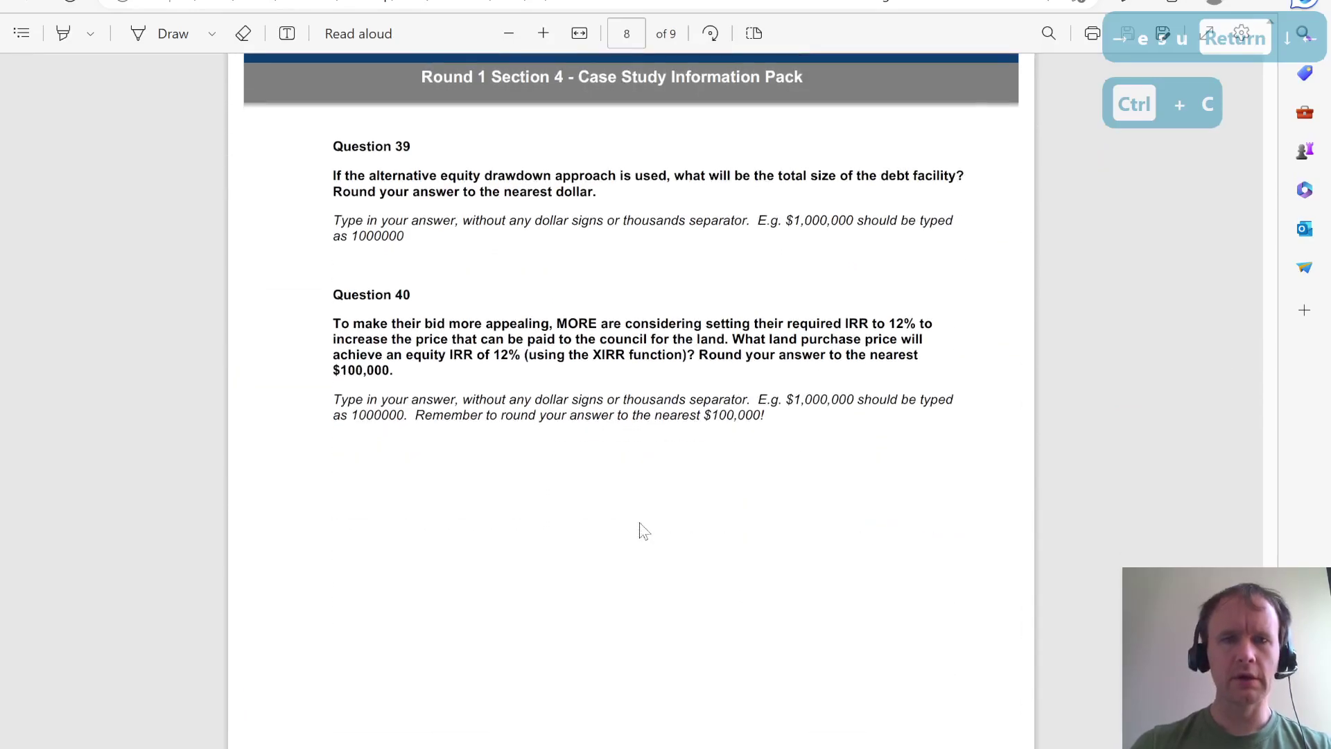
scroll(644, 531, "up", 1)
key("alt+Tab")
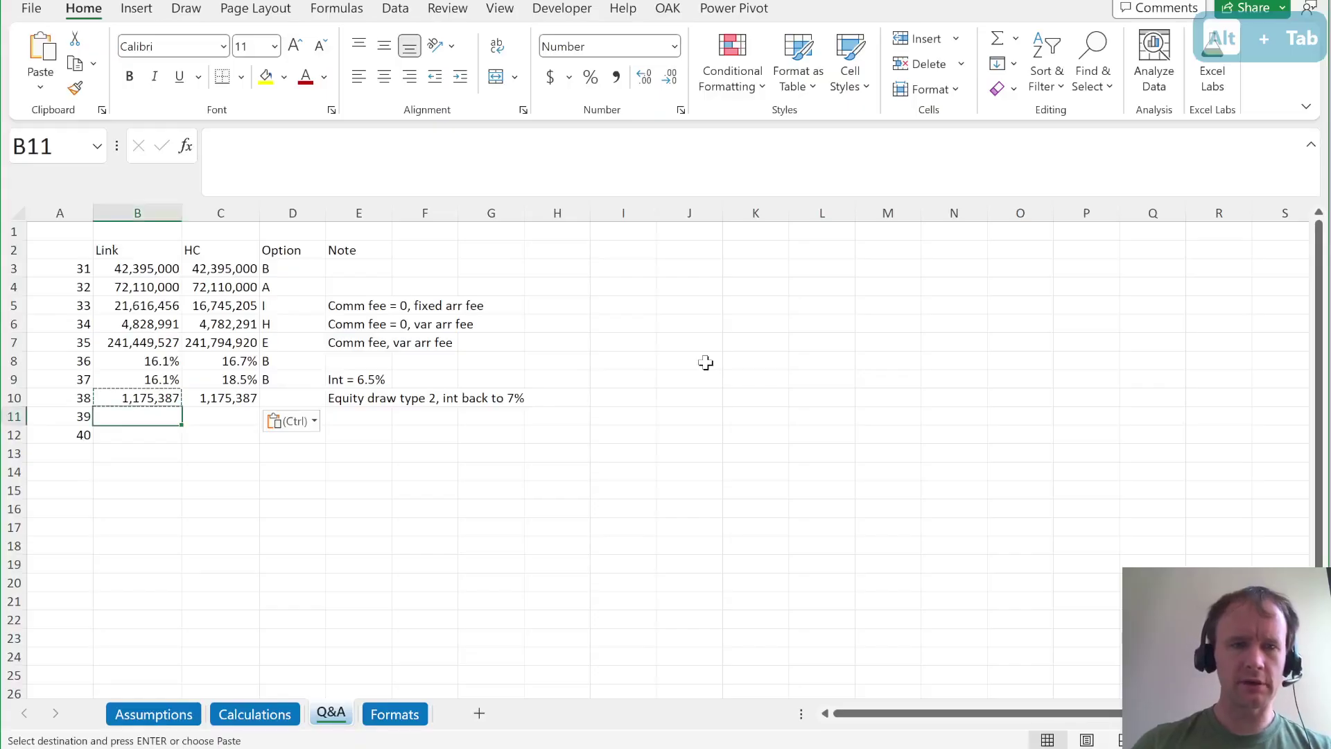
Link B11 on the Q&A sheet to the max facility size with =Calculations!E36.
key("Escape")
type("=")
key("ctrl+Page_Up")
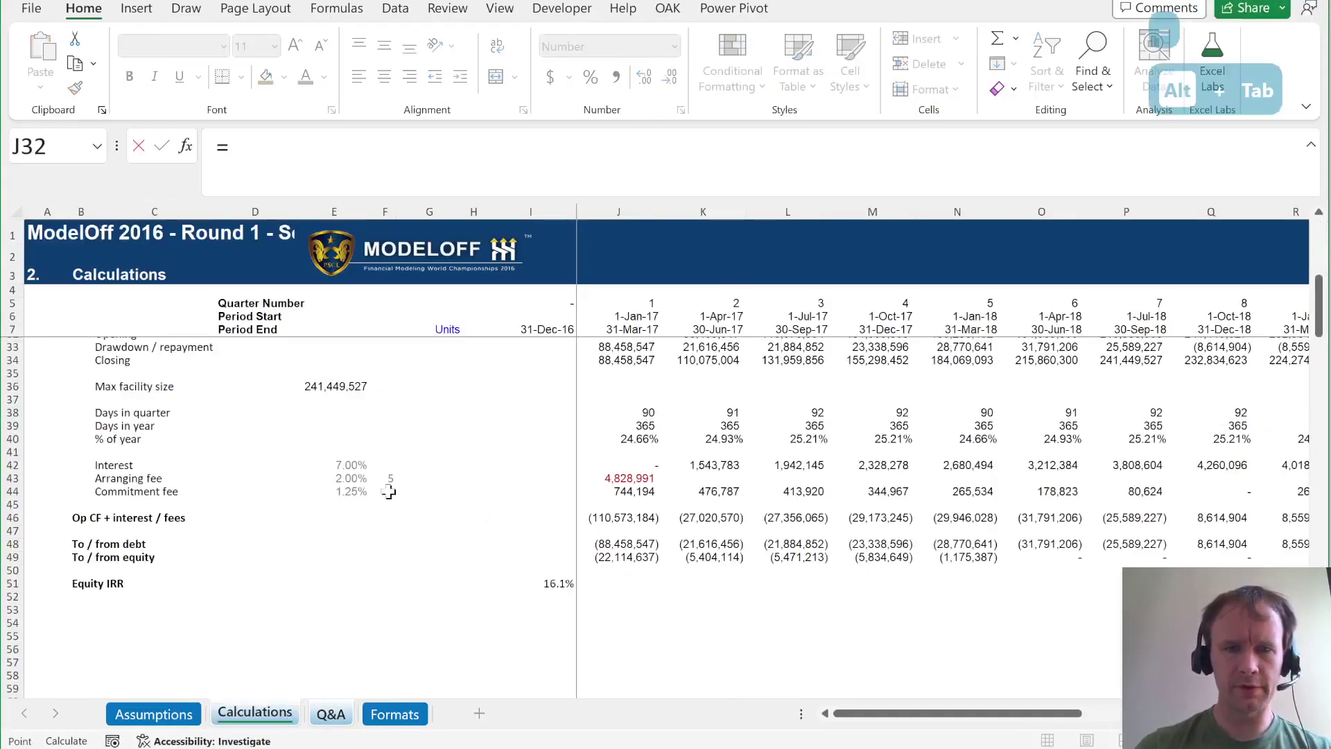
left_click(326, 388)
key("Return")
Hardcode question 39's answer by copying B11 into C11.
key("Up")
key("ctrl+c")
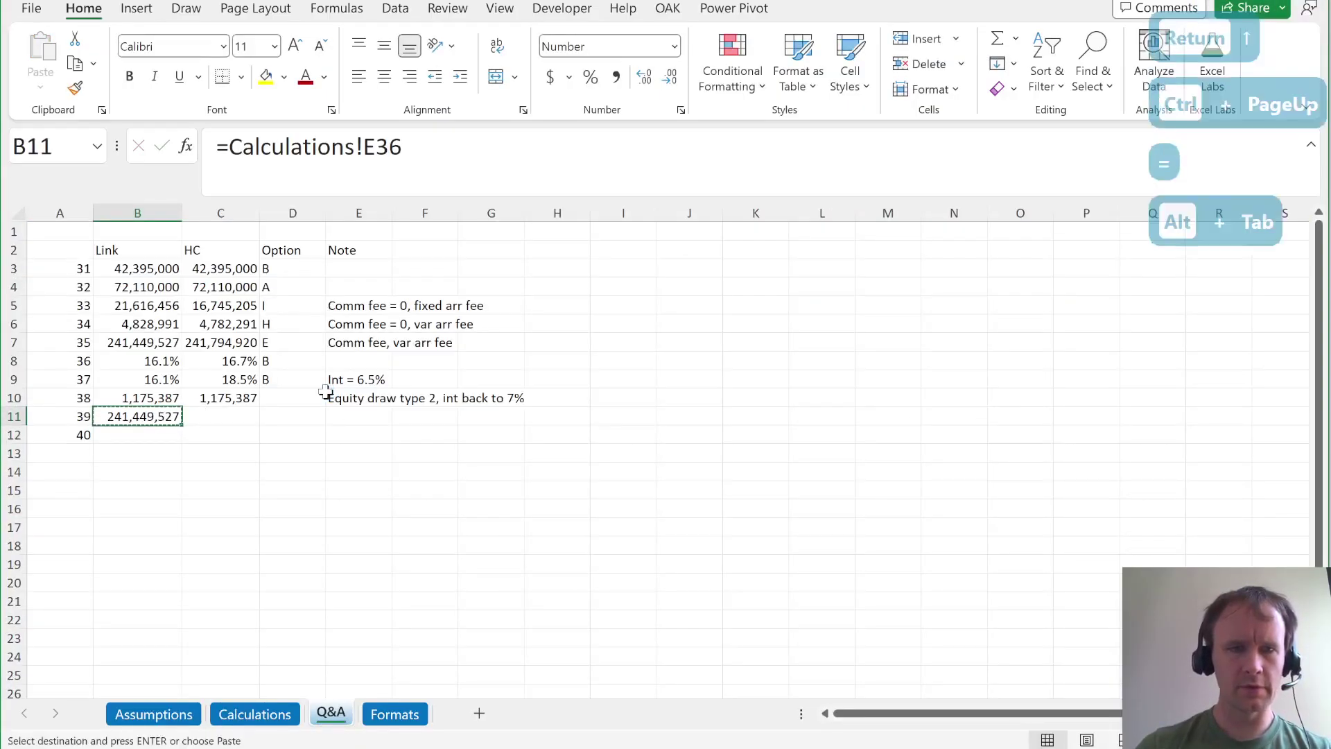
key("Right")
key("Return")
Reread question 40 in the PDF and paste the Calculations equity IRR, I51, as a link into Assumptions cell I34 on the land purchase row.
key("alt+Tab")
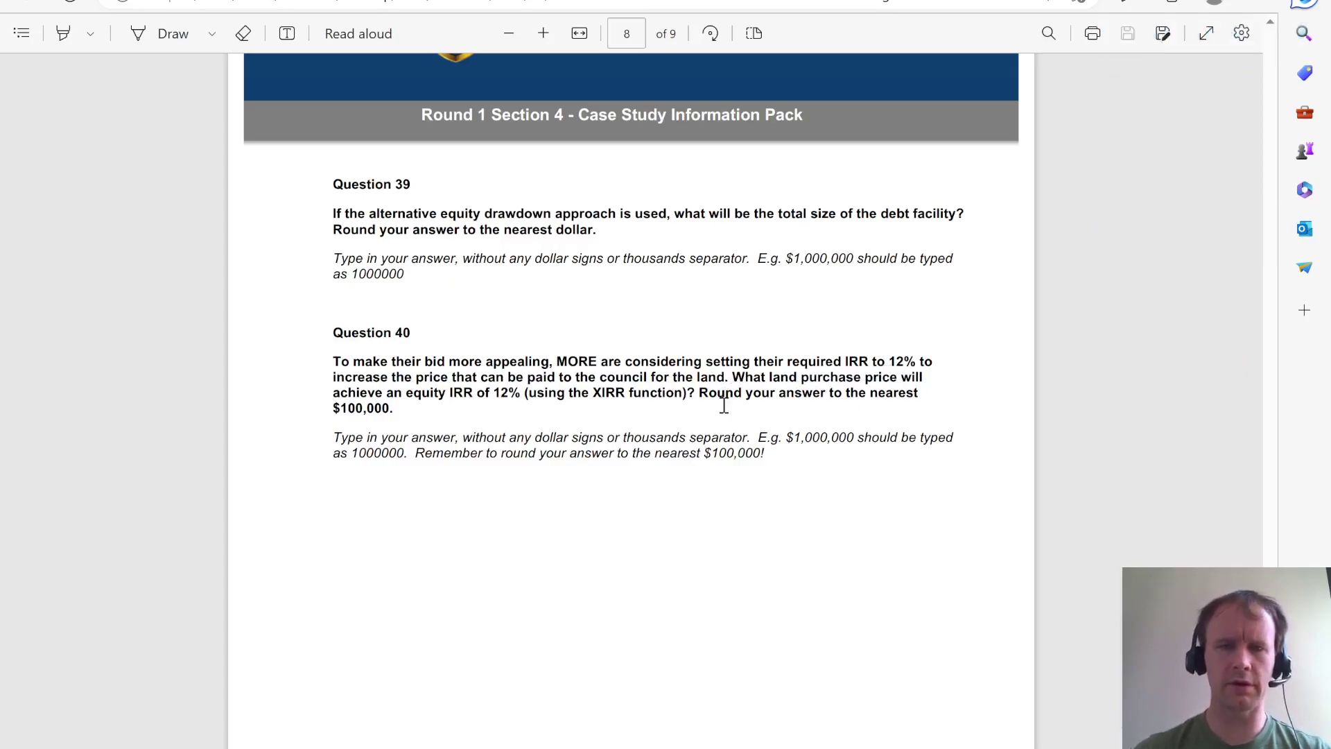
key("alt+Tab")
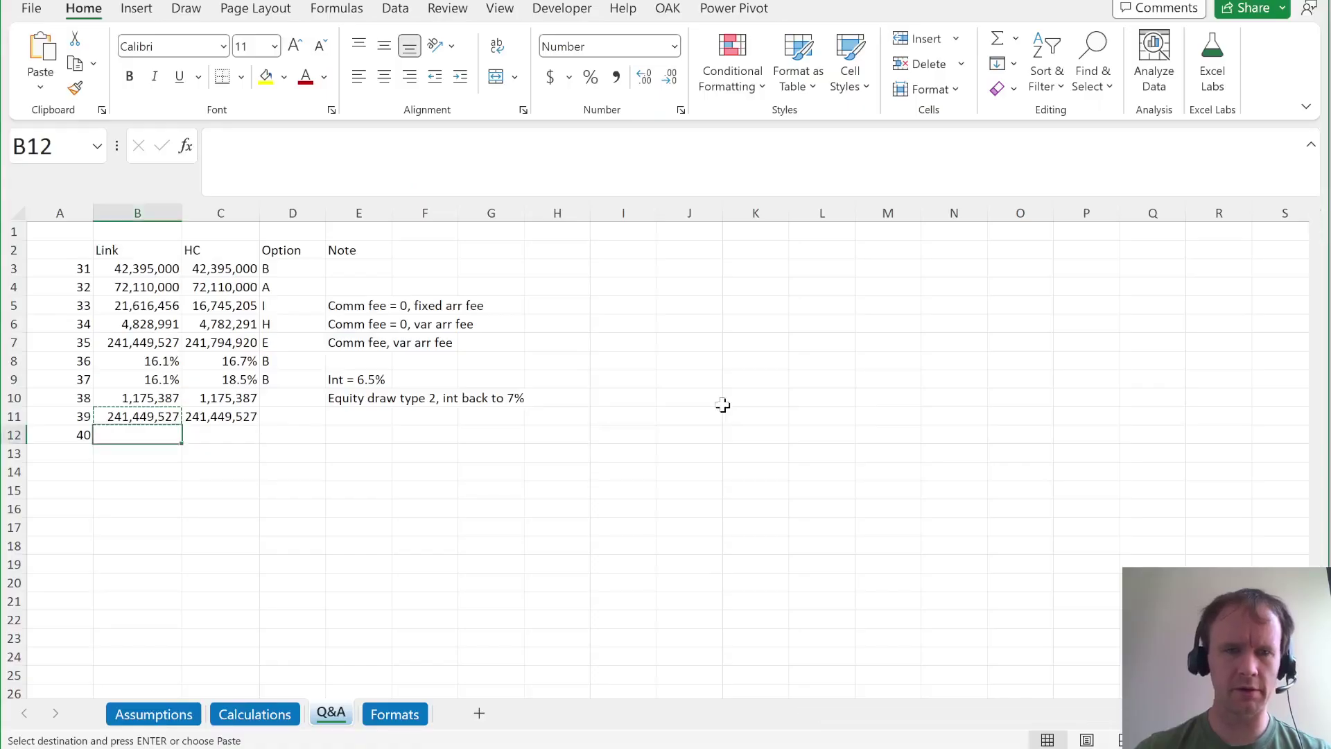
key("ctrl+Page_Up")
key("ctrl+Down")
key("ctrl+c")
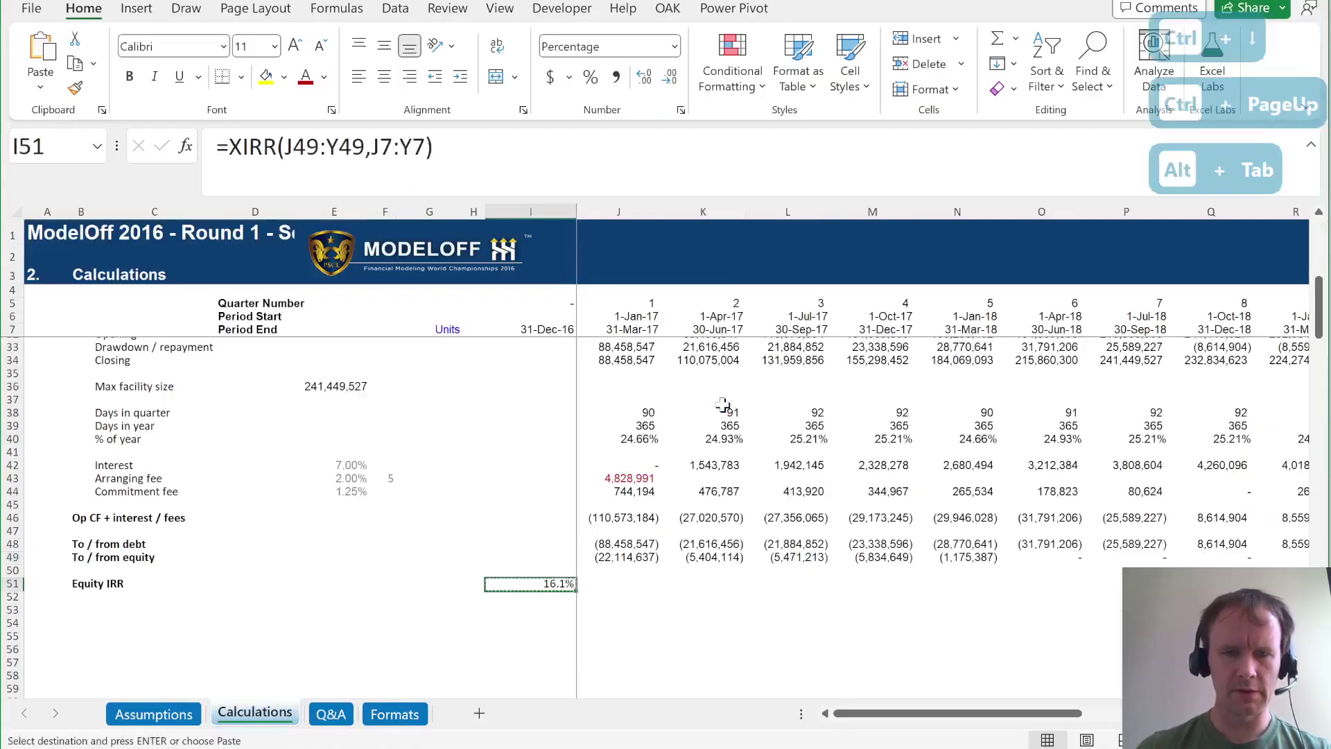
key("ctrl+Page_Up")
scroll(627, 460, "up", 6)
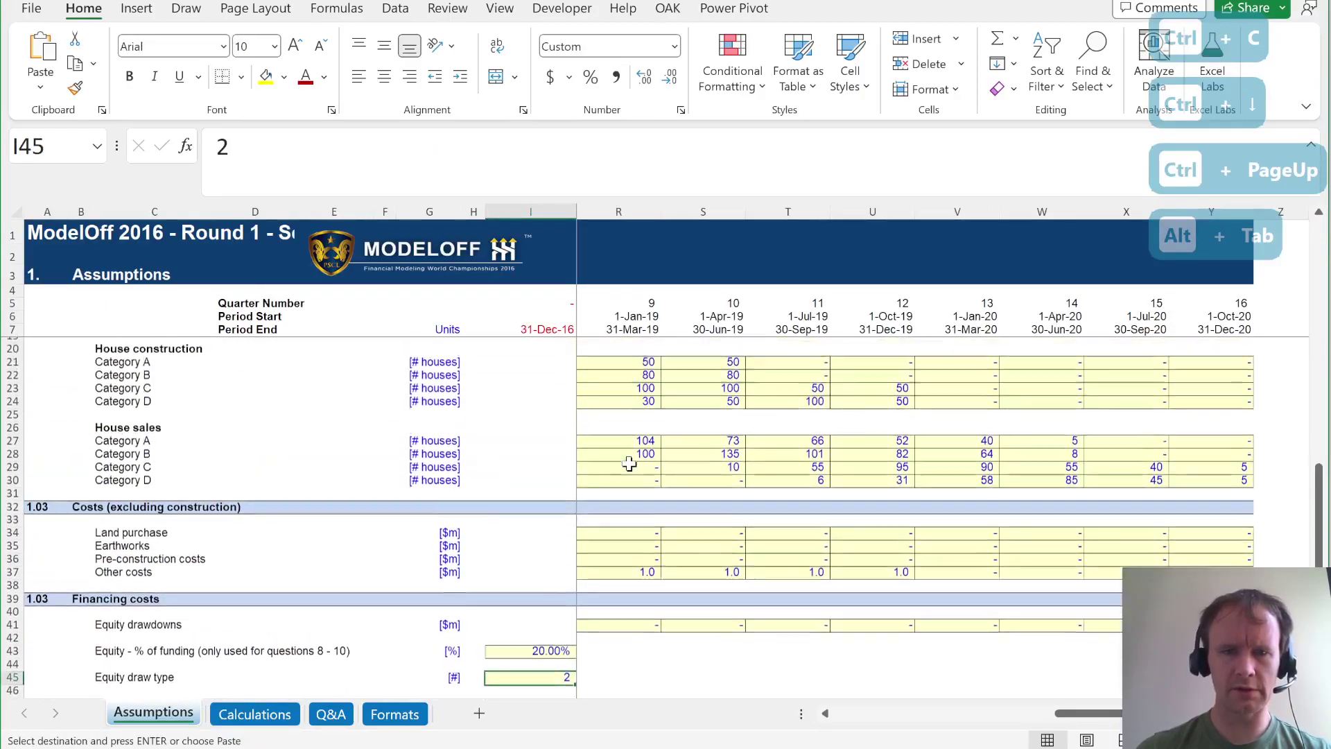
left_click(543, 539)
scroll(542, 540, "left", 8)
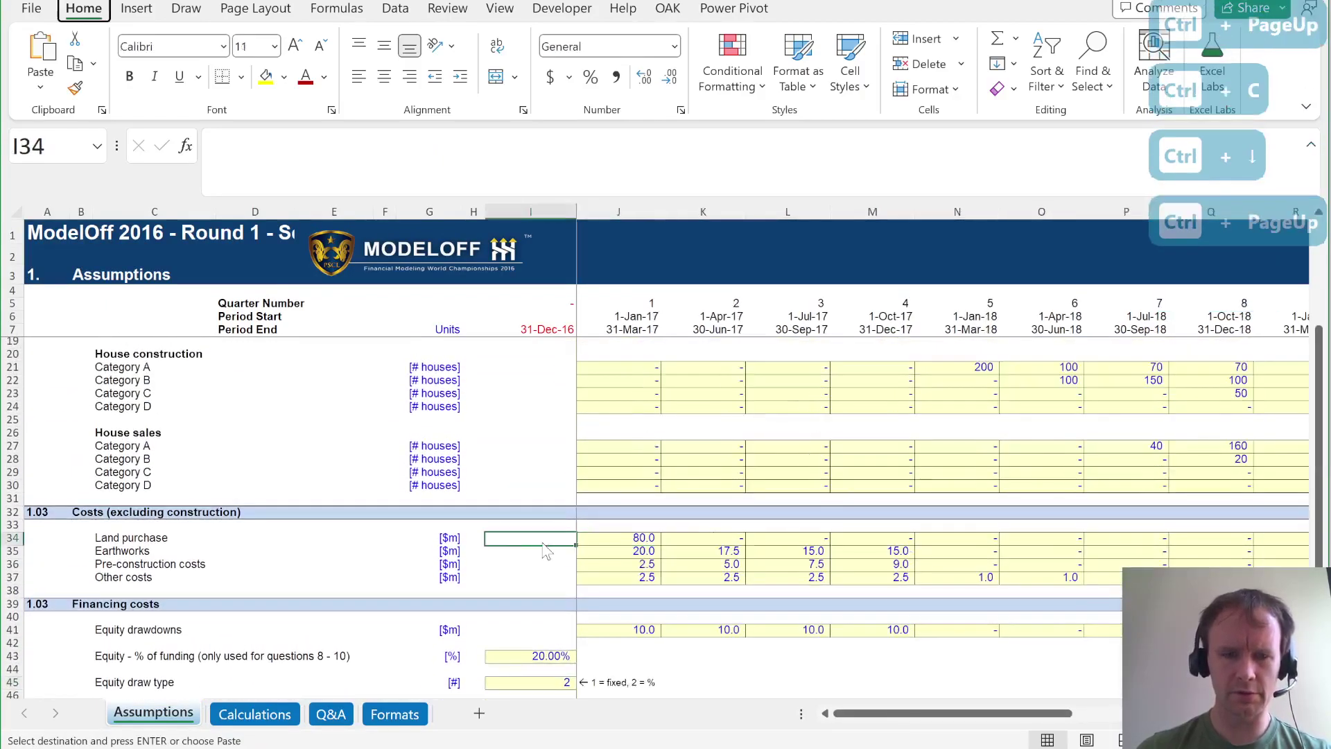
key("ctrl+alt+v")
key("alt+l")
key("Right")
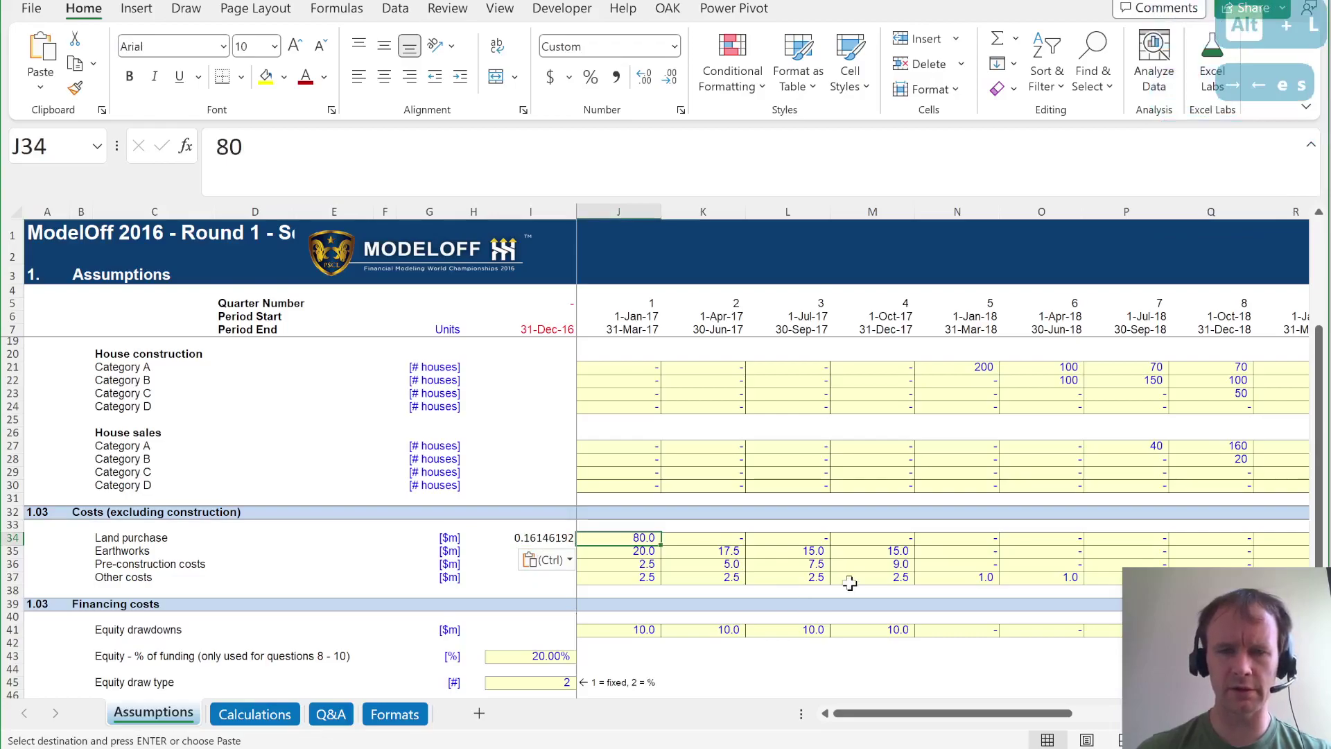
key("alt+t")
key("g")
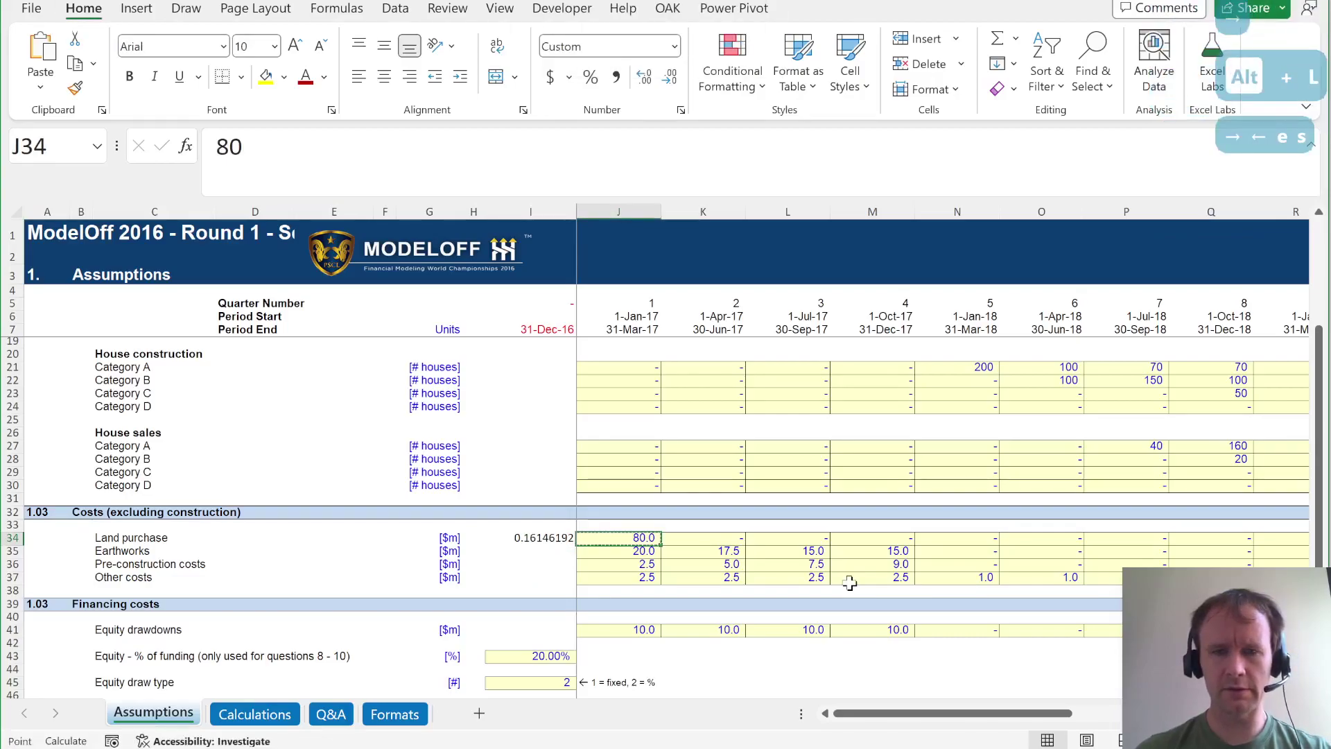
key("Tab")
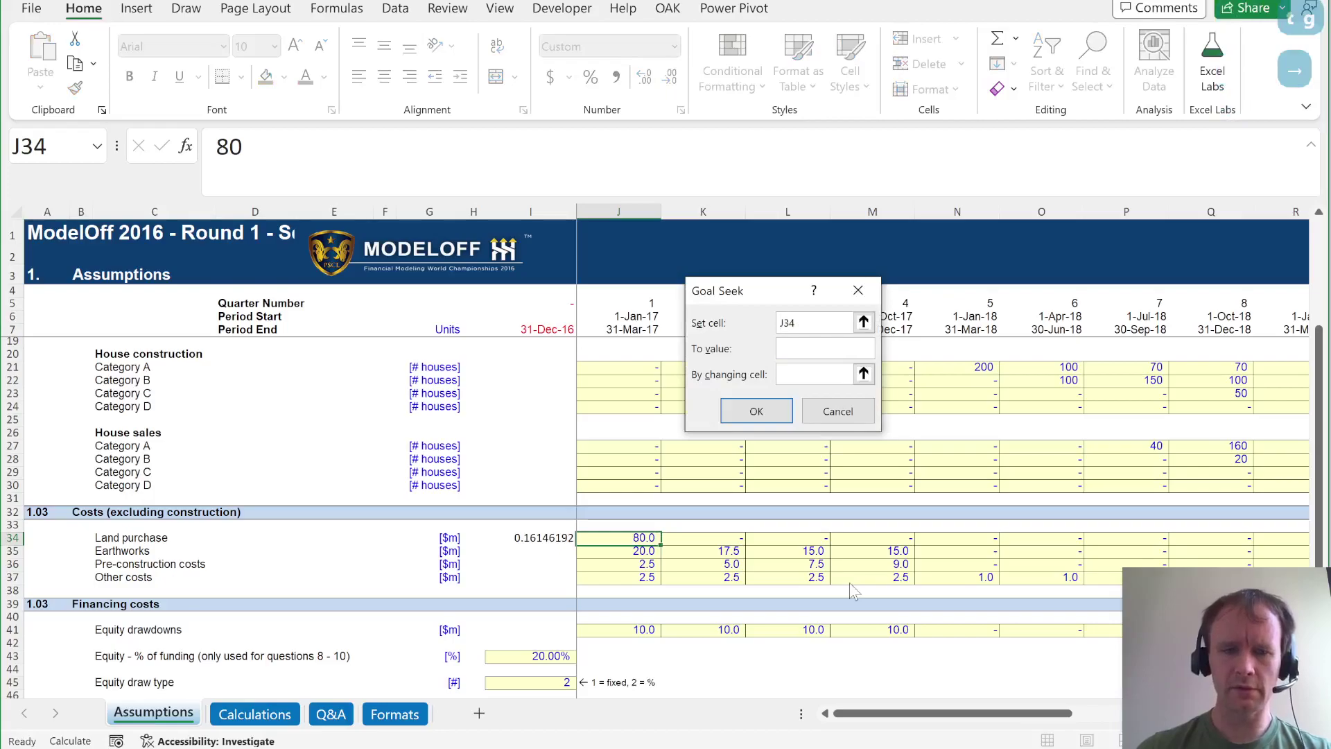
key("Escape")
key("shift+Tab")
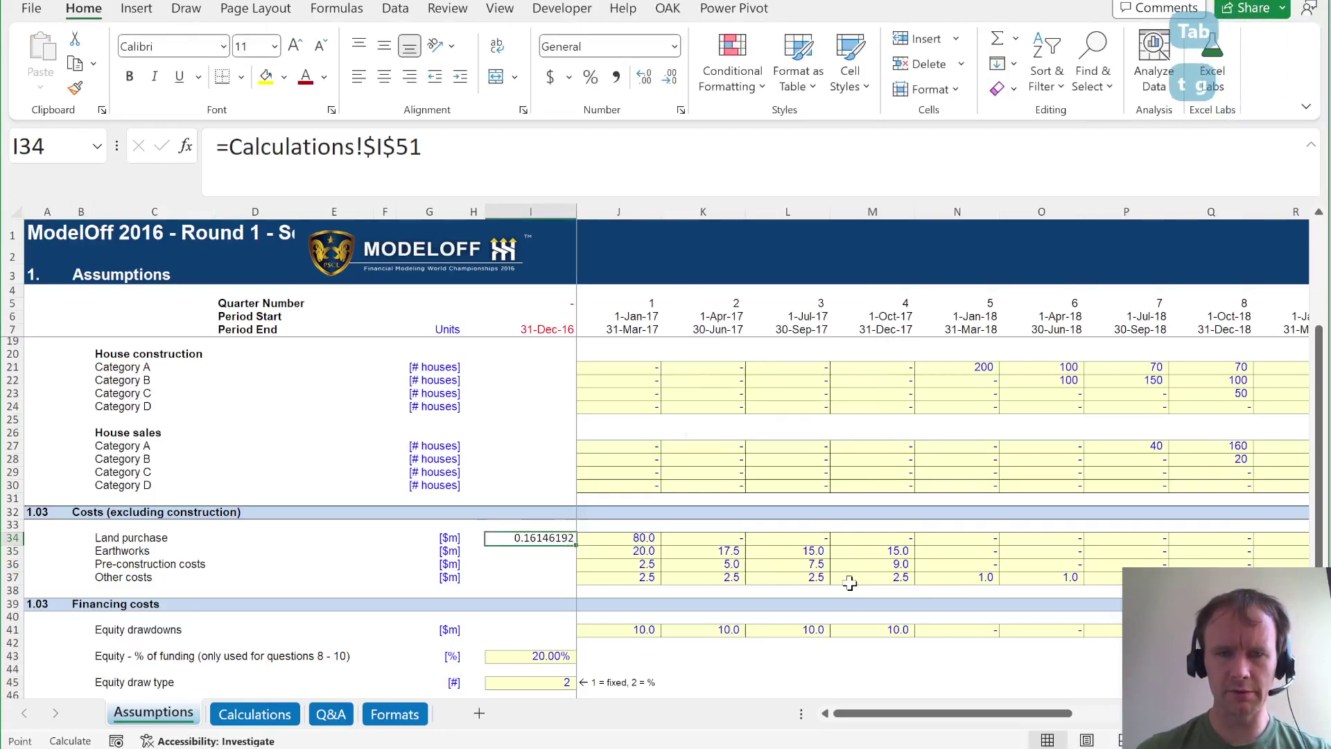
Try a Goal Seek that sets the linked IRR in I34 to 12% by changing the land purchase price in J34.
key("alt+t")
type("g")
type("12%")
key("Tab")
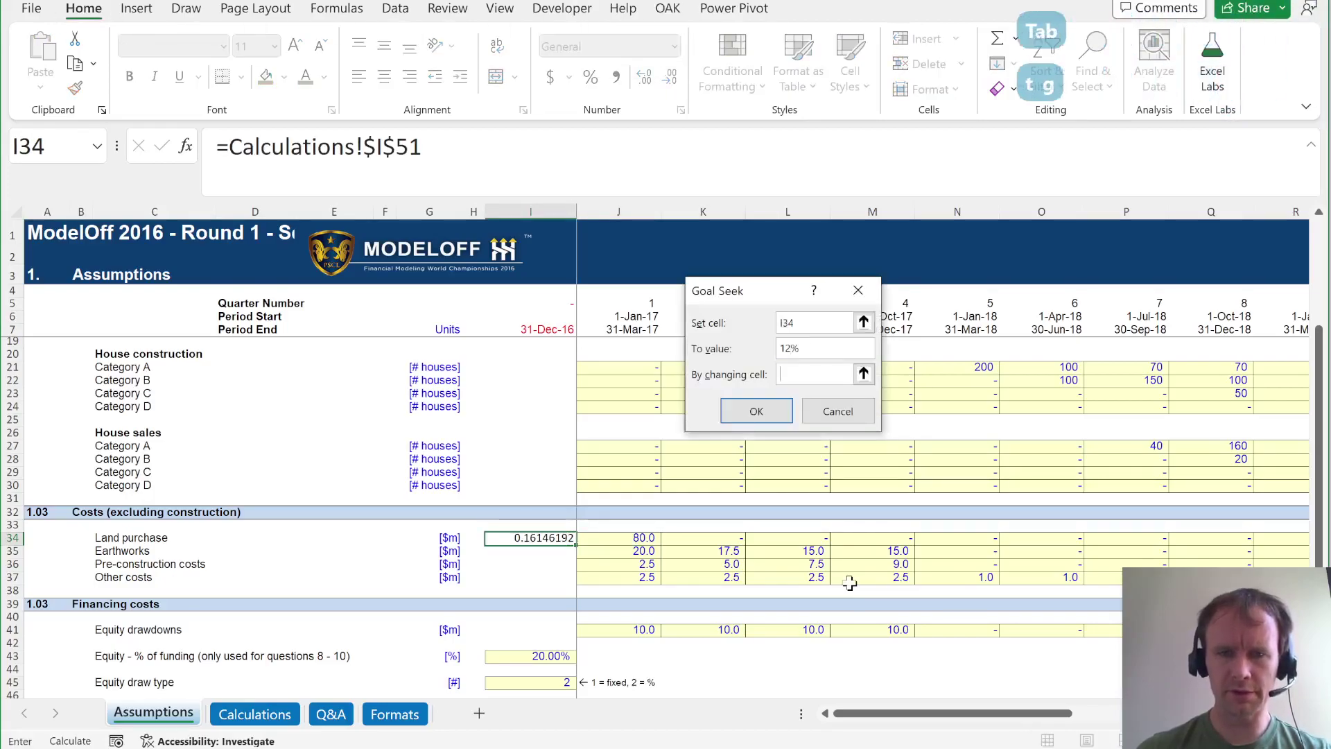
left_click(639, 536)
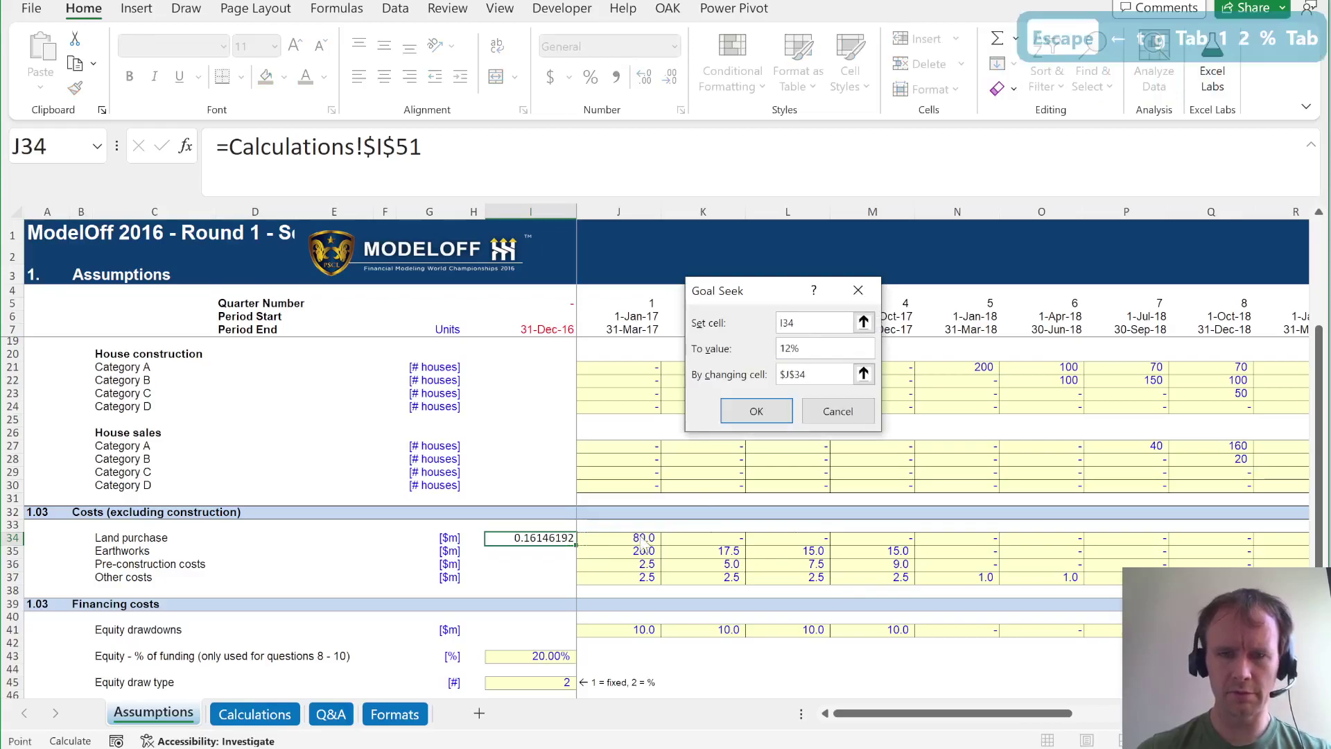
key("Return")
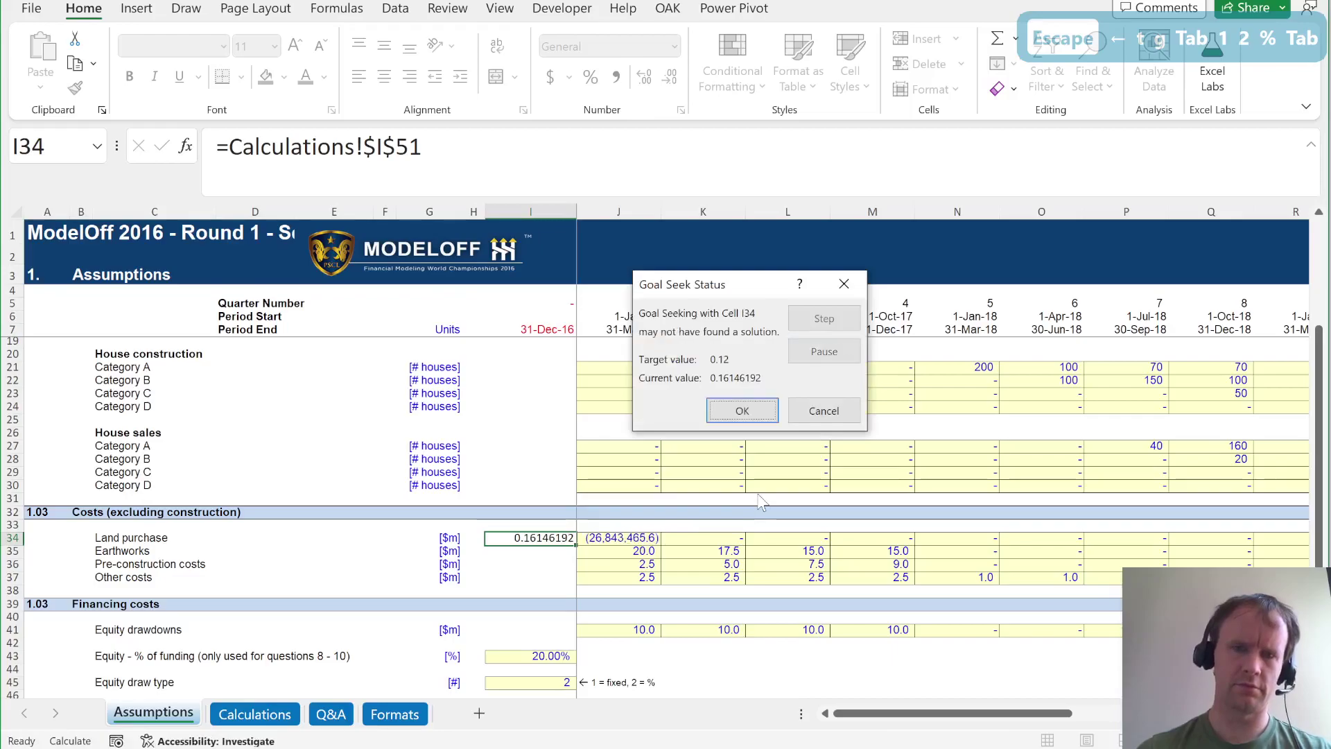
left_click(823, 410)
key("Return")
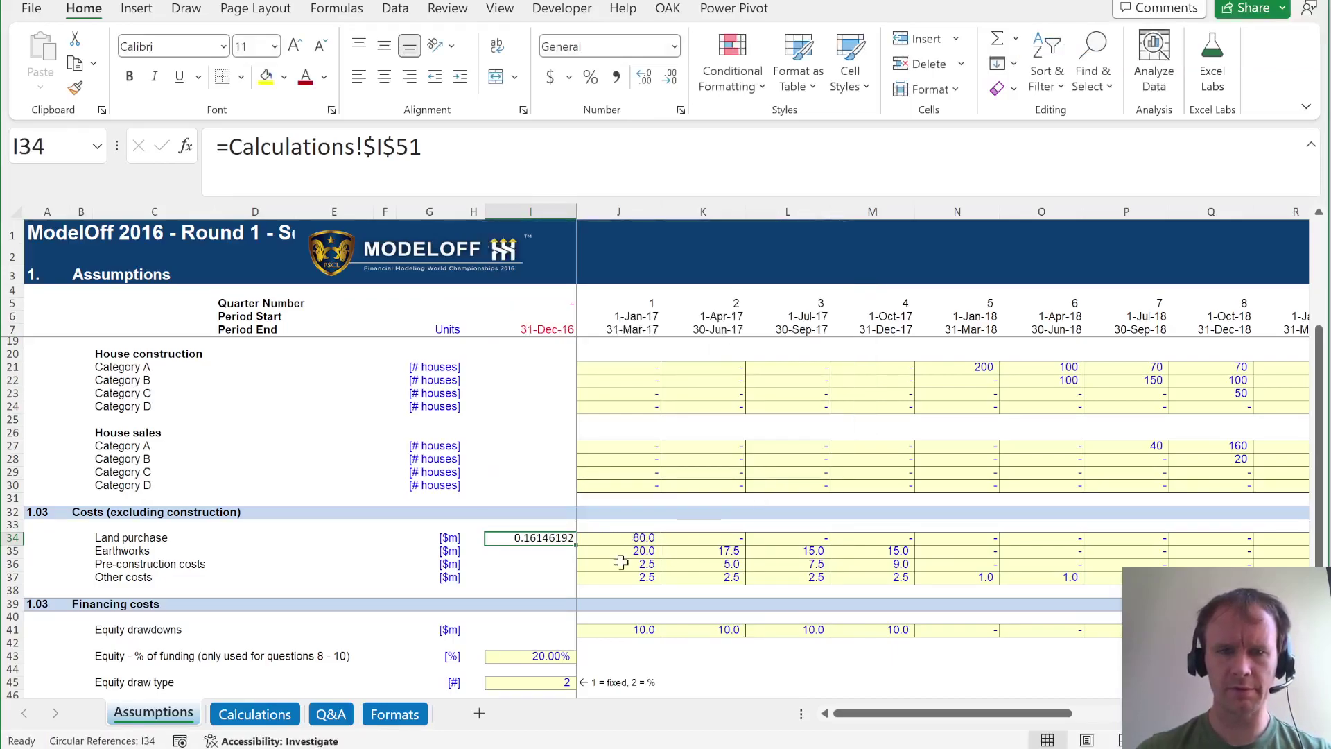
left_click(607, 542)
key("Escape")
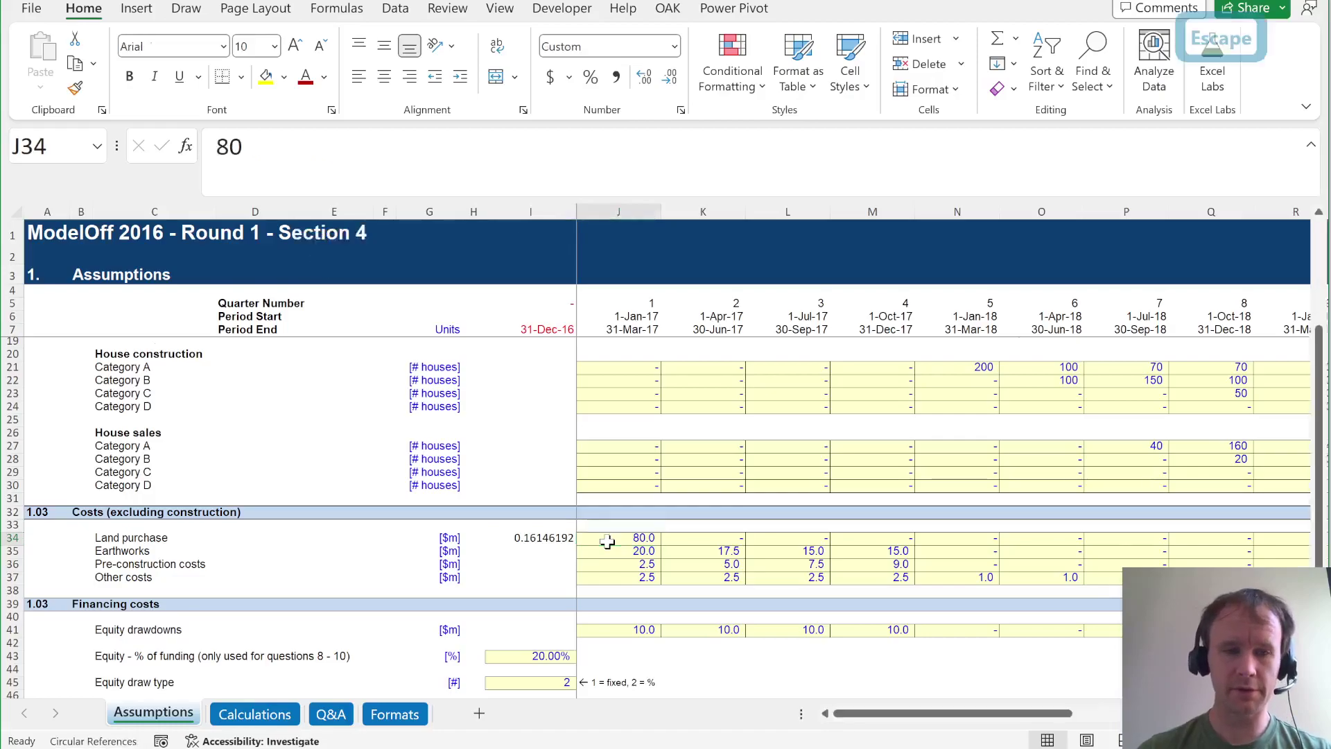
key("ctrl+Page_Down")
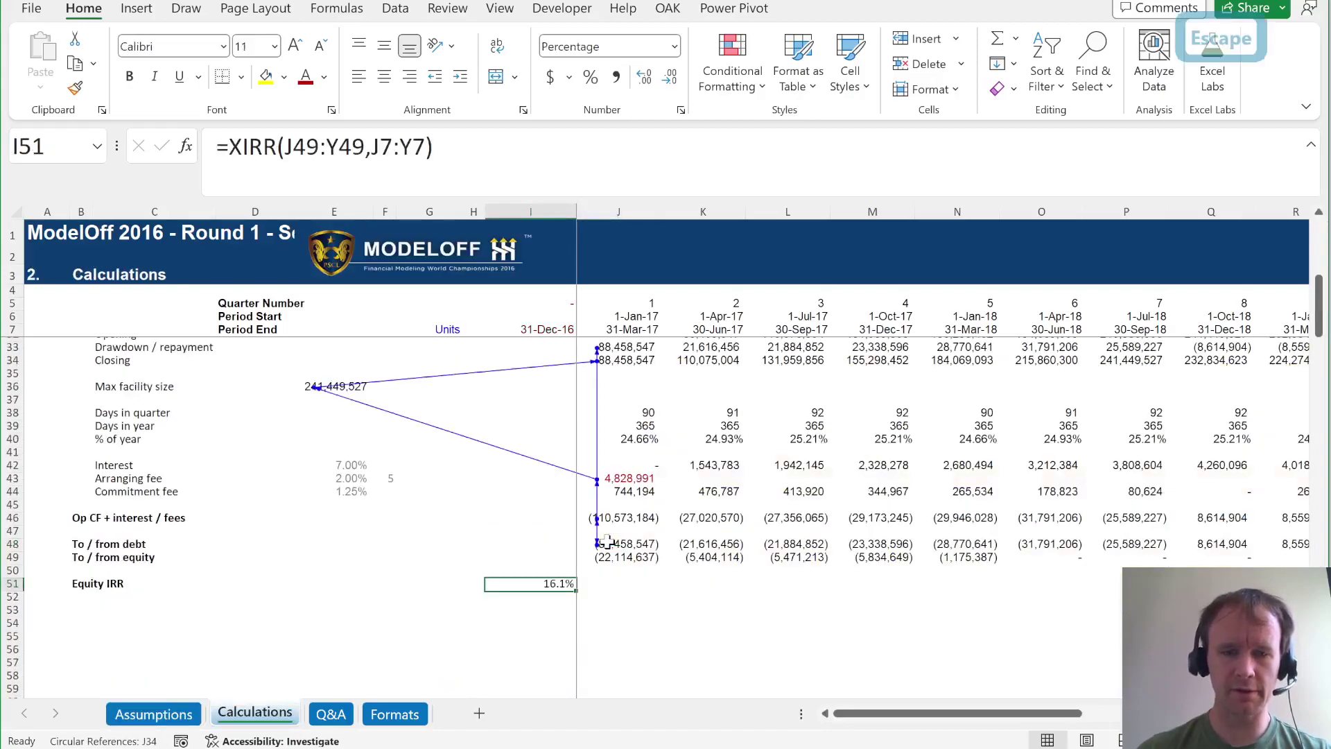
key("ctrl+Page_Up")
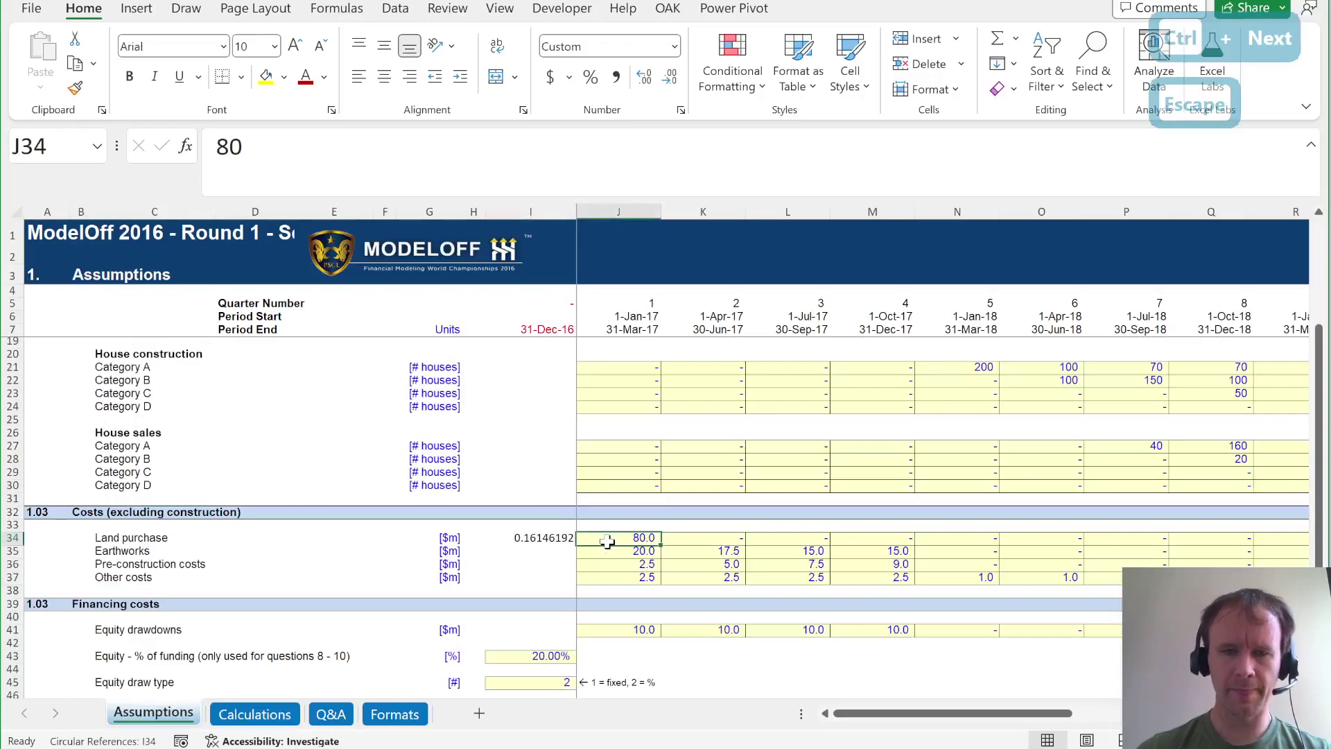
Format the linked IRR in Assumptions cell I34 as a percentage with two decimal places.
key("Left")
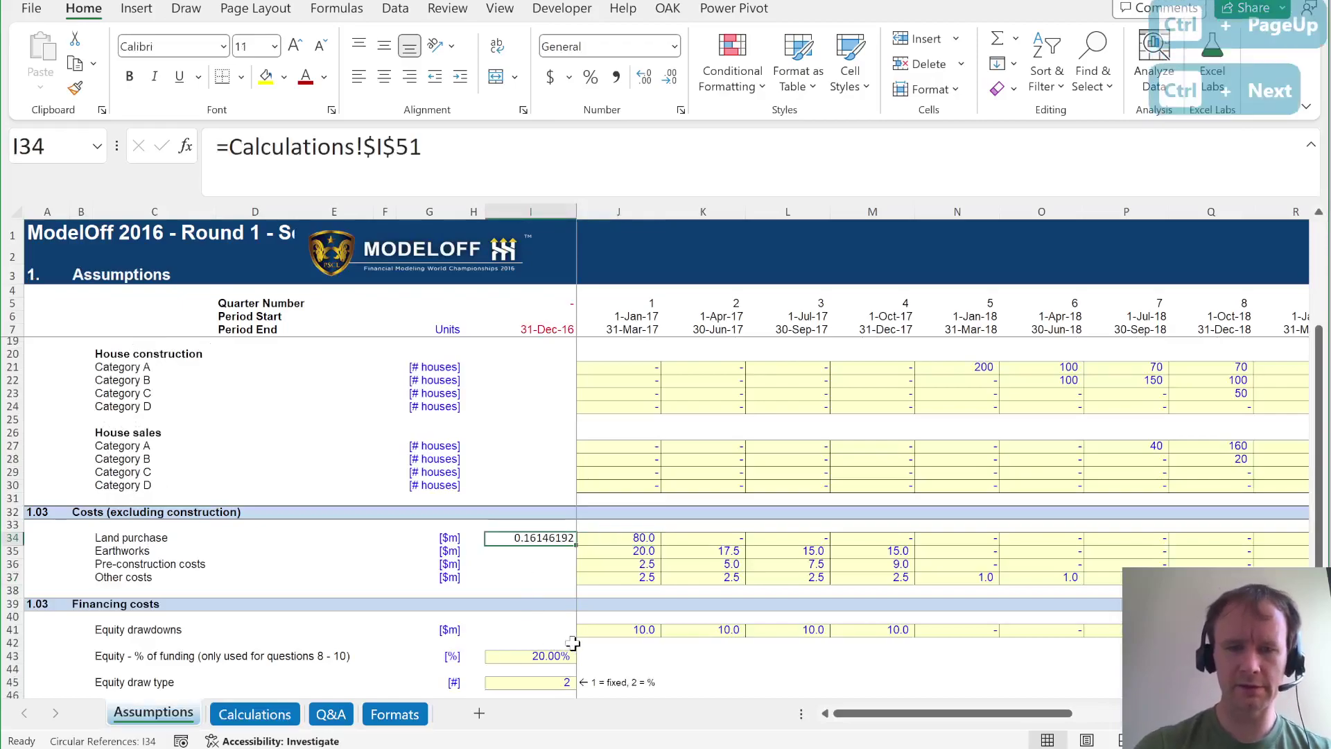
key("ctrl+shift+5")
key("alt+h")
key("0")
key("alt+h")
key("0")
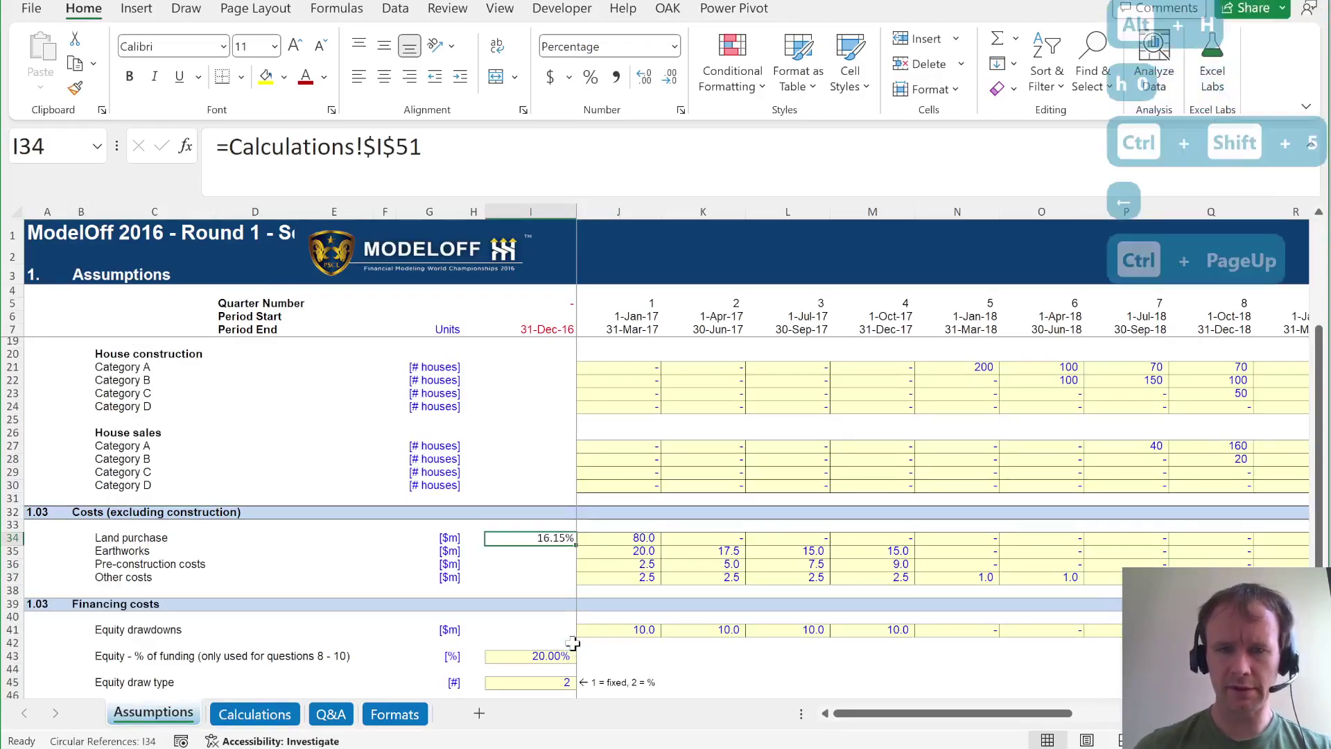
Test land purchase prices of 90, 85 and 86 in J34 against the 12% equity IRR target.
key("Right")
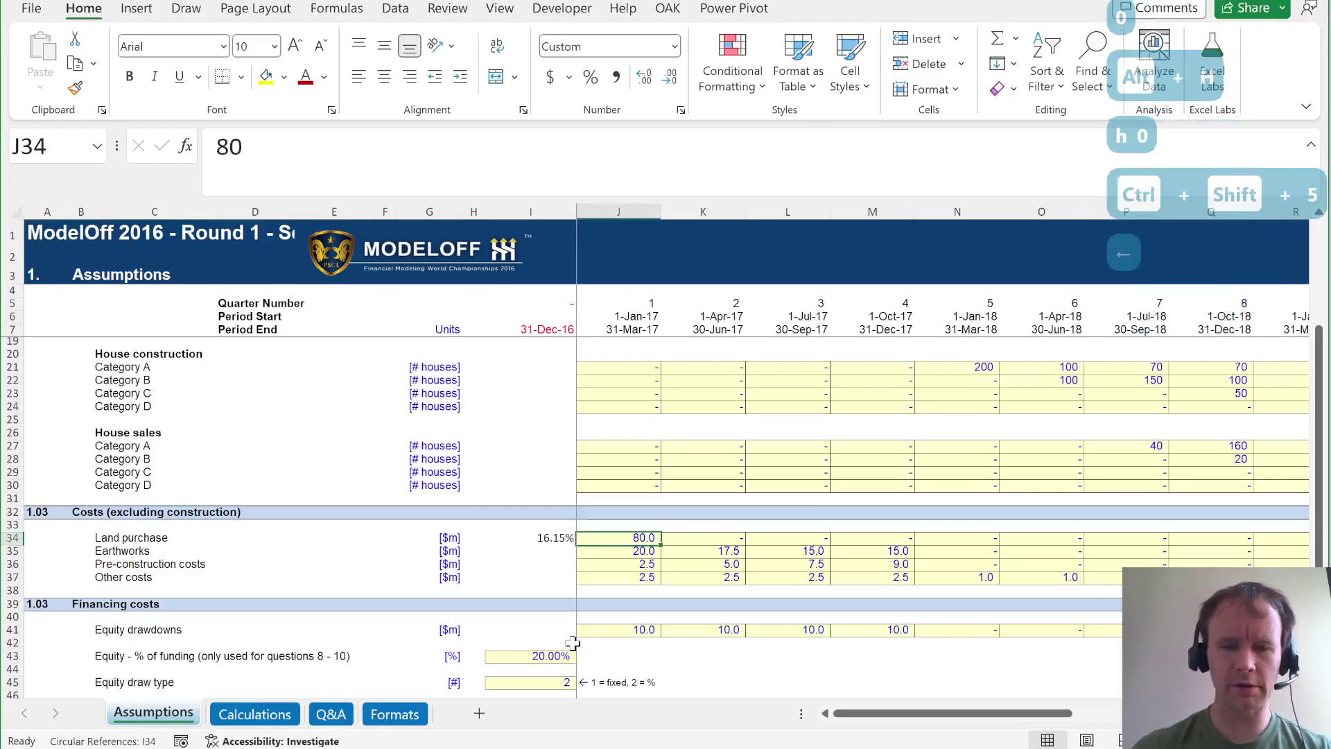
type("90")
key("ctrl+Return")
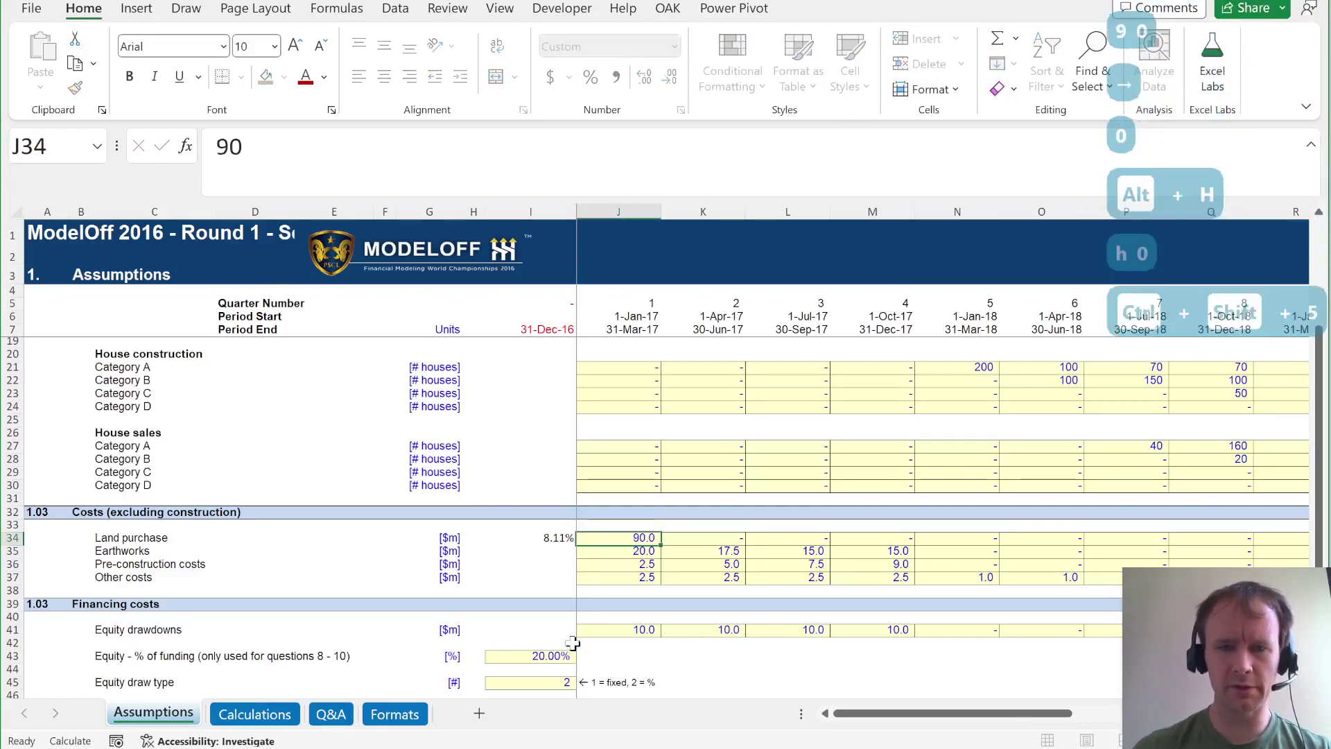
type("85")
key("ctrl+Return")
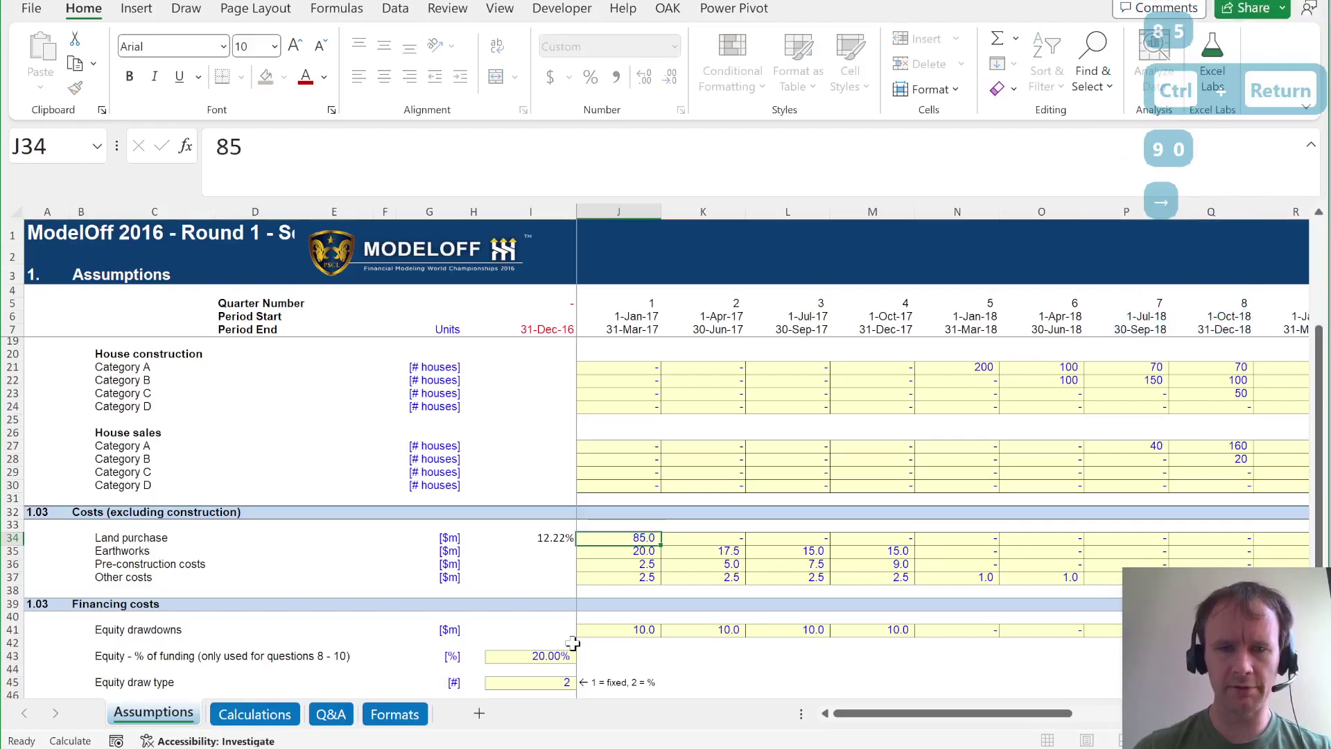
type("86")
key("ctrl+Return")
Reread question 40's rounding instruction and refine the land purchase price in J34 through 85.5, 85.3, 85.2 and 85.25.
key("alt+Tab")
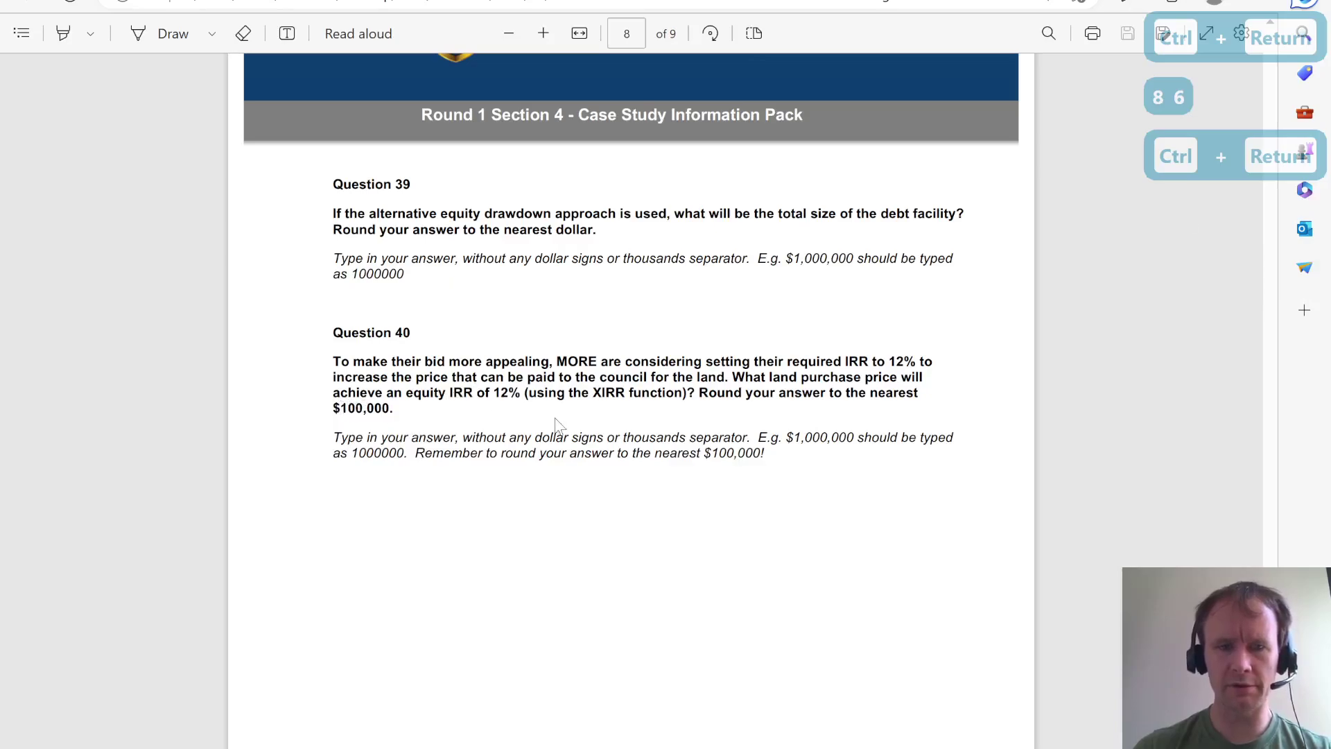
key("alt+Tab")
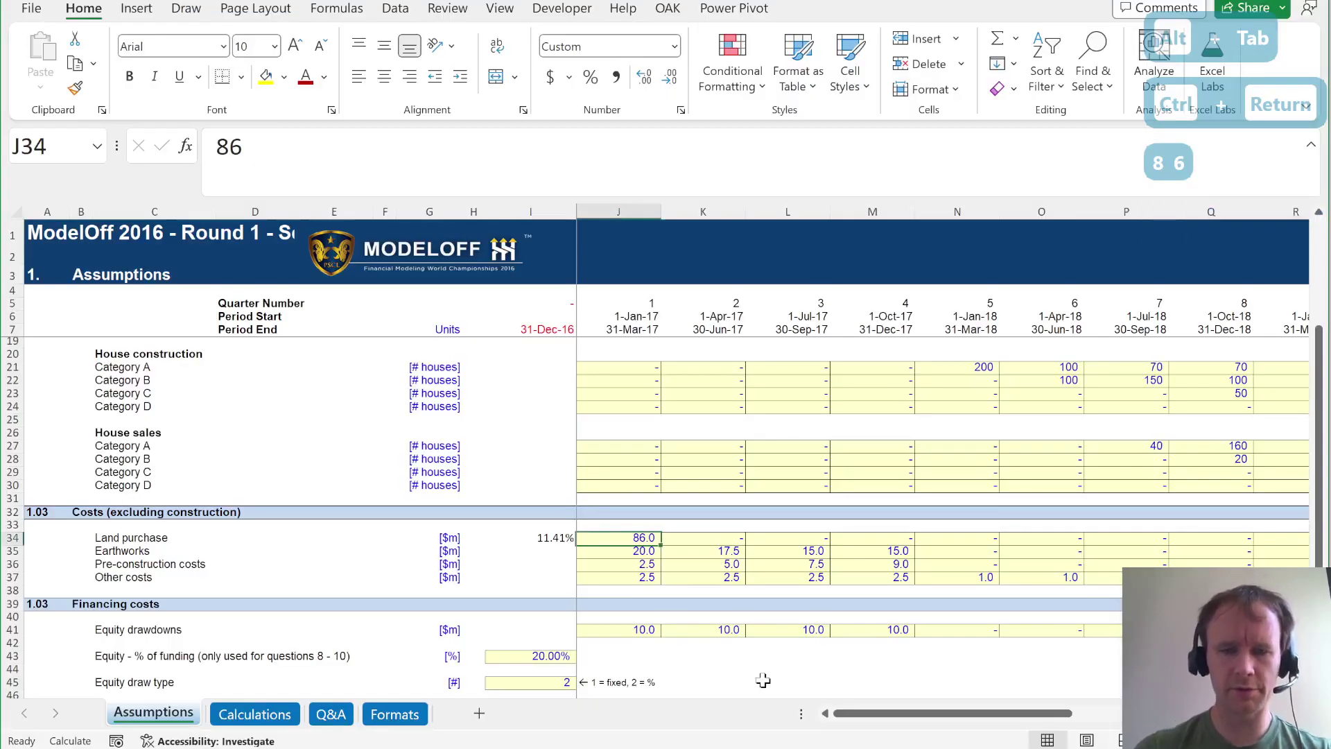
type("85.5")
key("ctrl+Return")
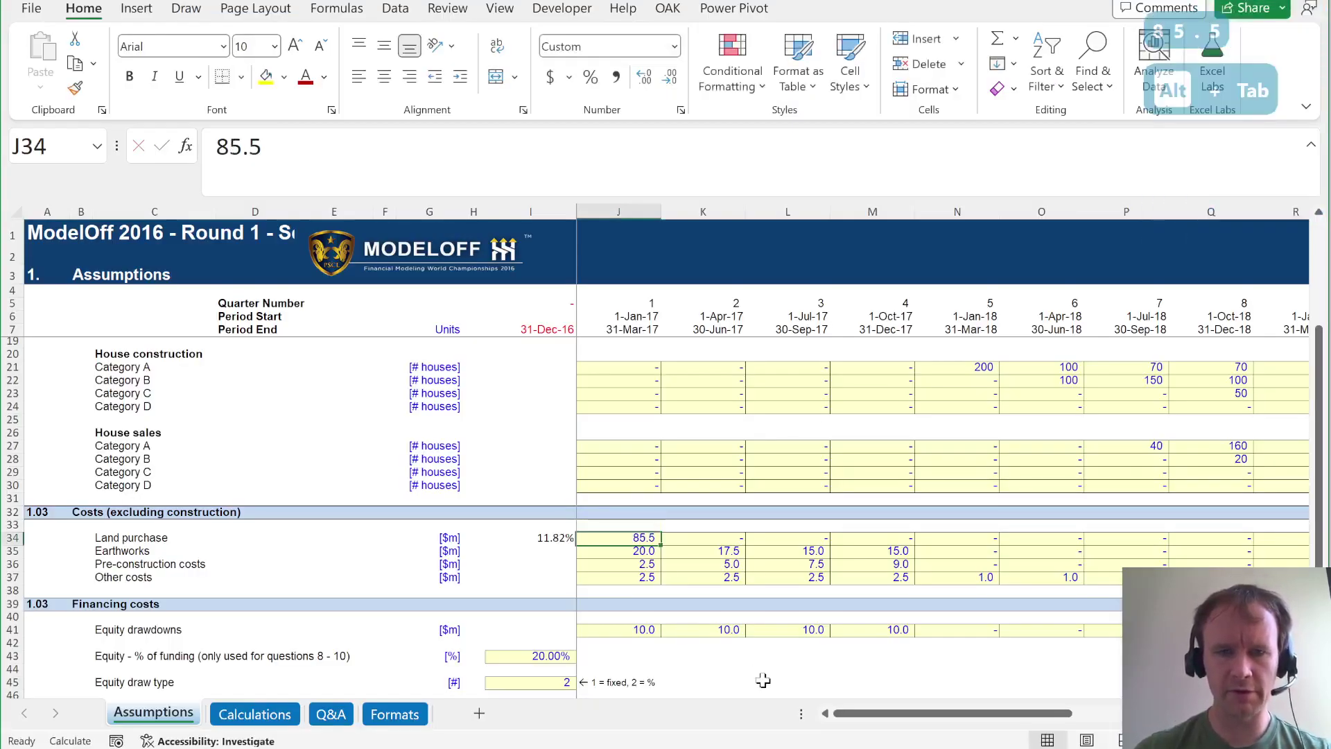
type("85.3")
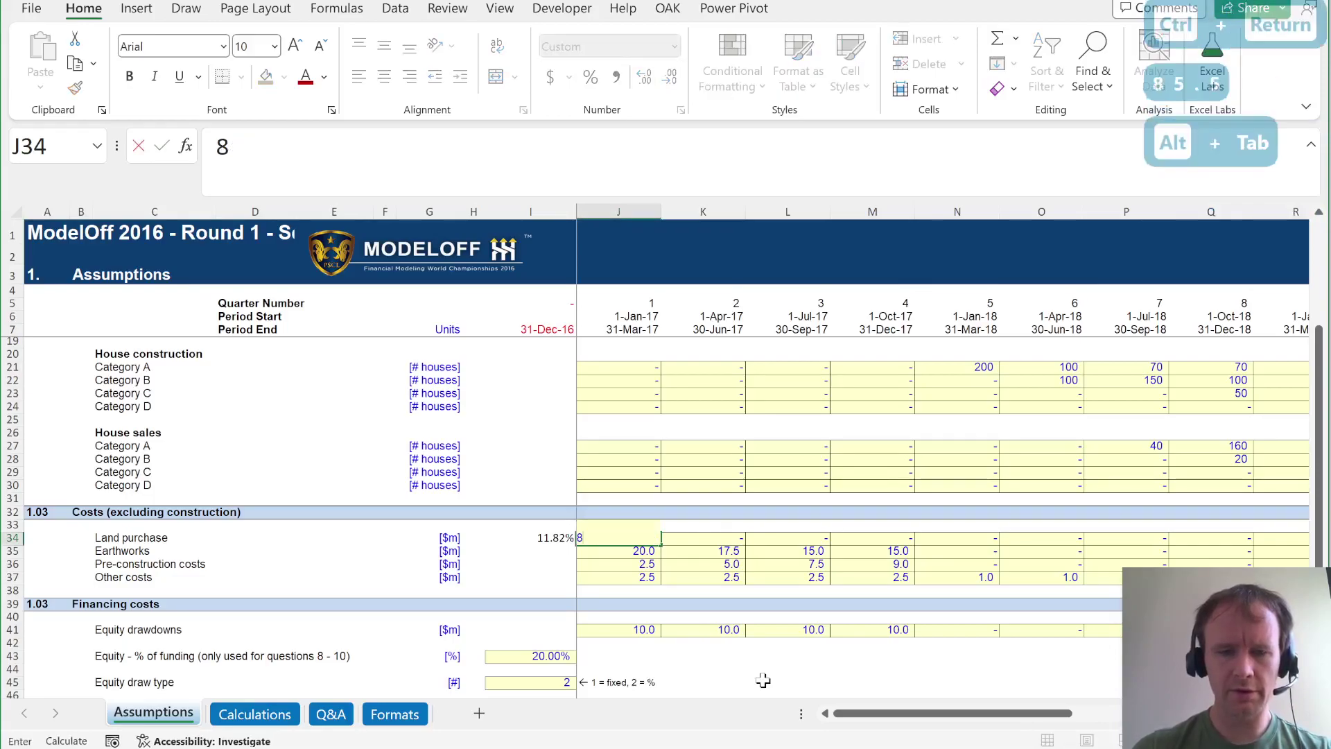
key("ctrl+Return")
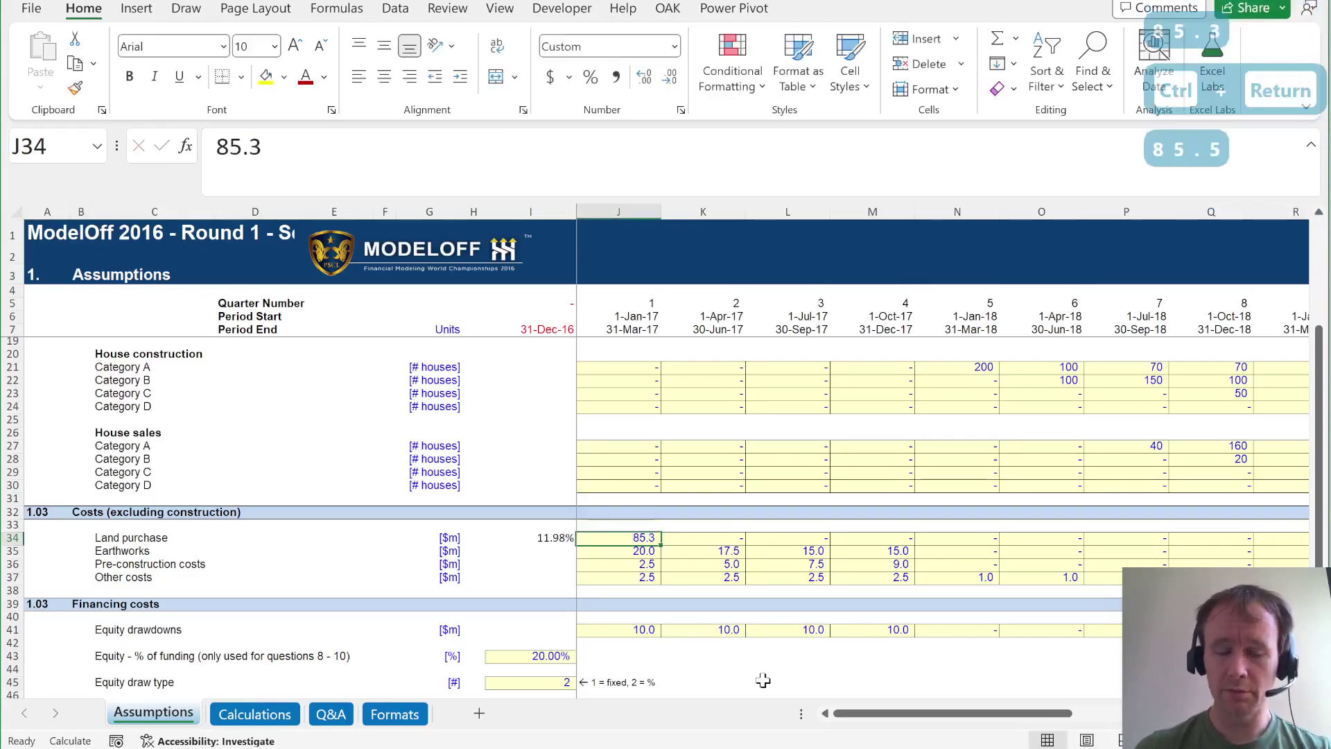
type("85.2")
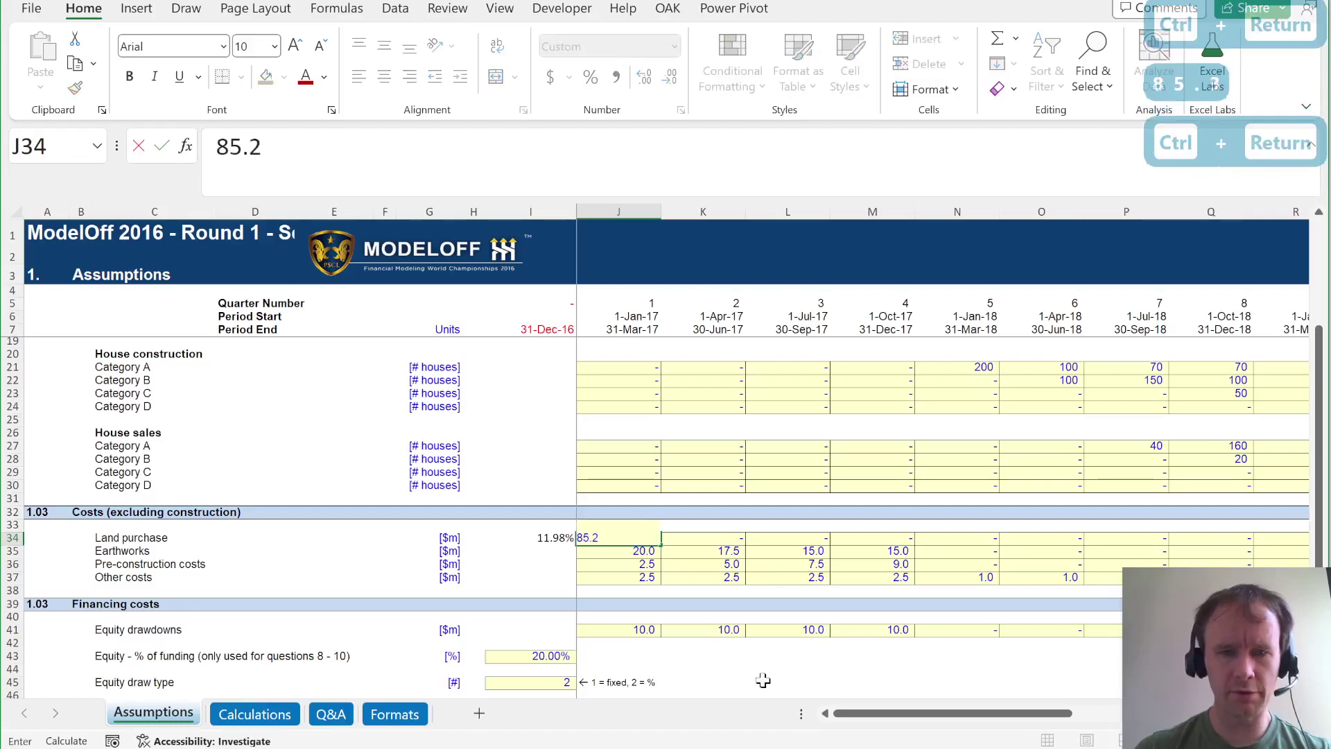
key("ctrl+Return")
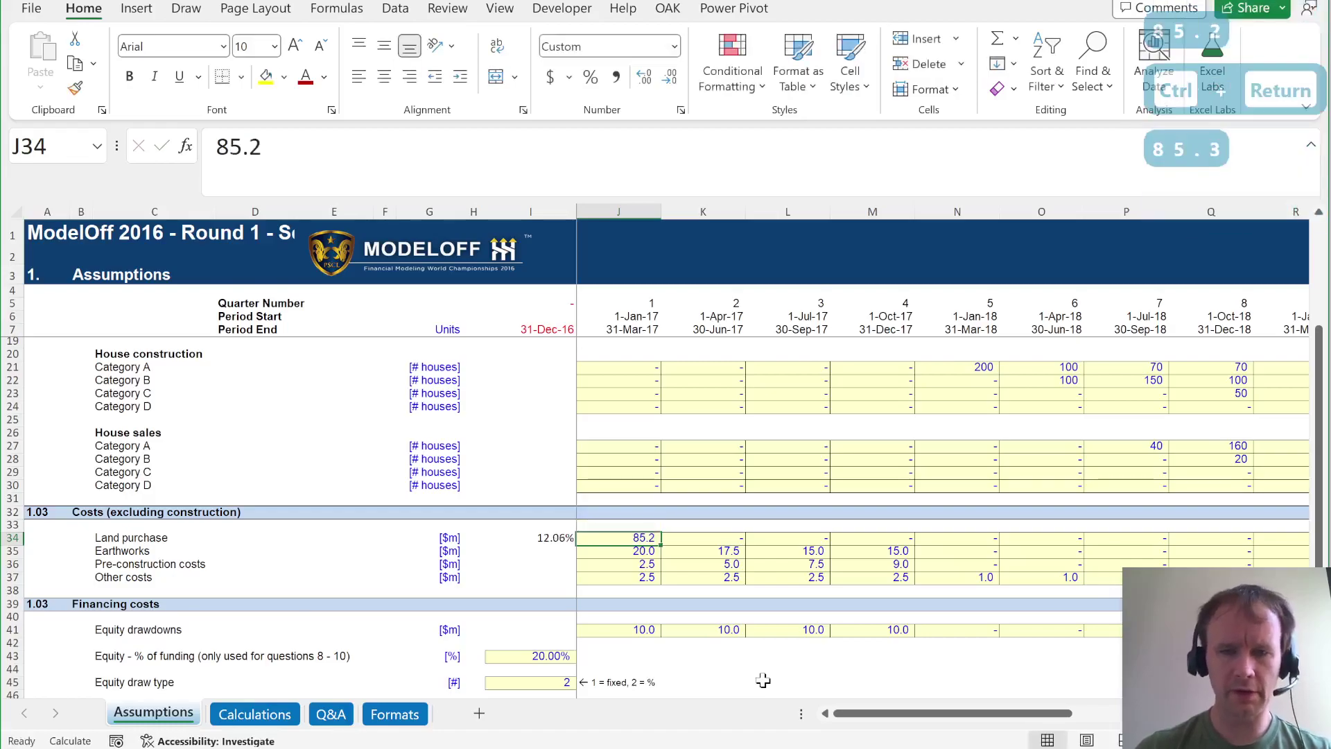
key("F2")
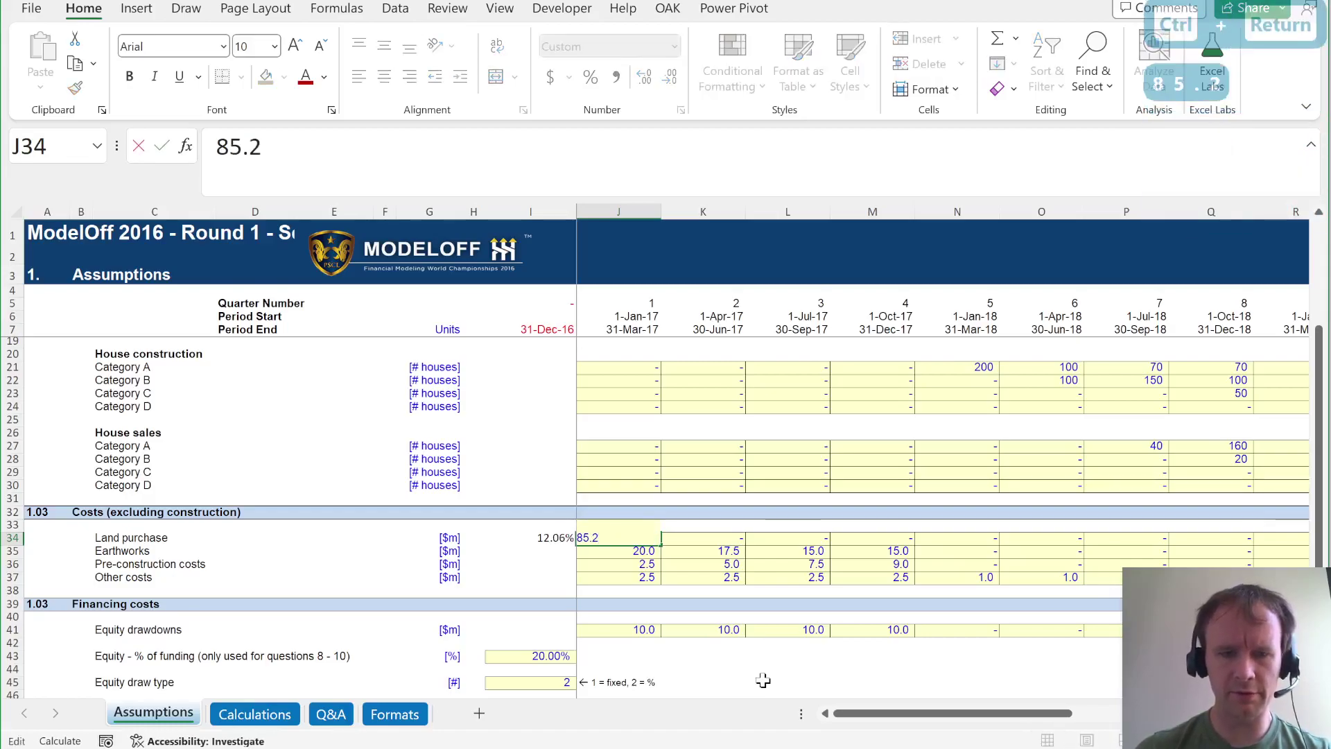
type("5")
key("ctrl+Return")
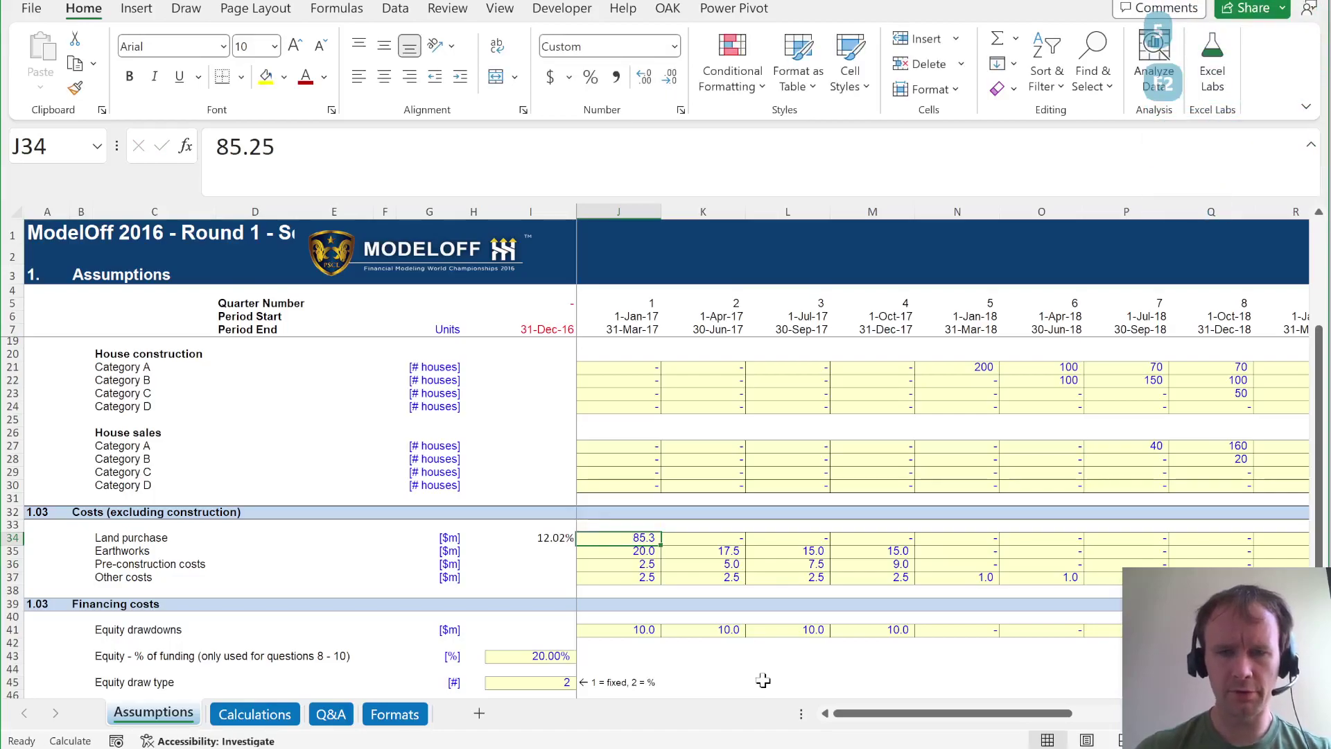
Set the land purchase price in Assumptions J34 to 85.27 to test it against the 12% equity IRR target.
key("F2")
key("BackSpace")
type("7")
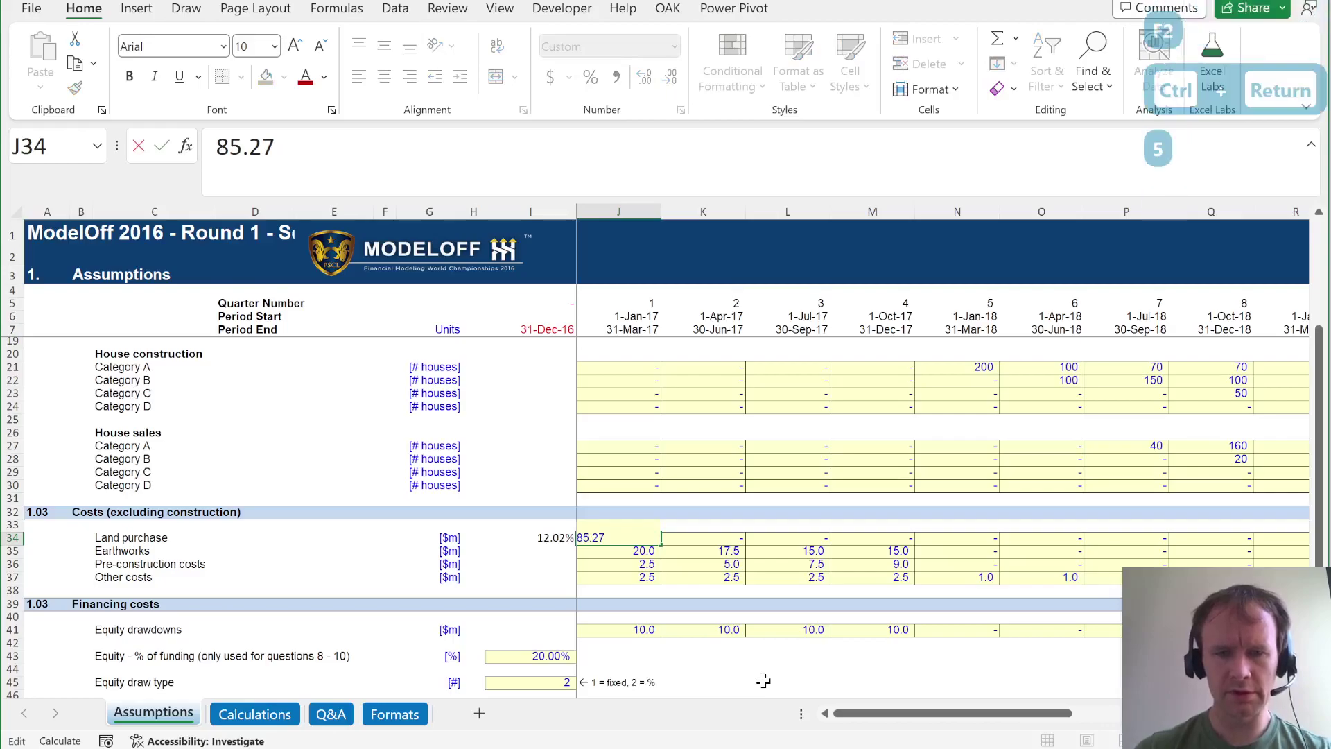
key("ctrl+Return")
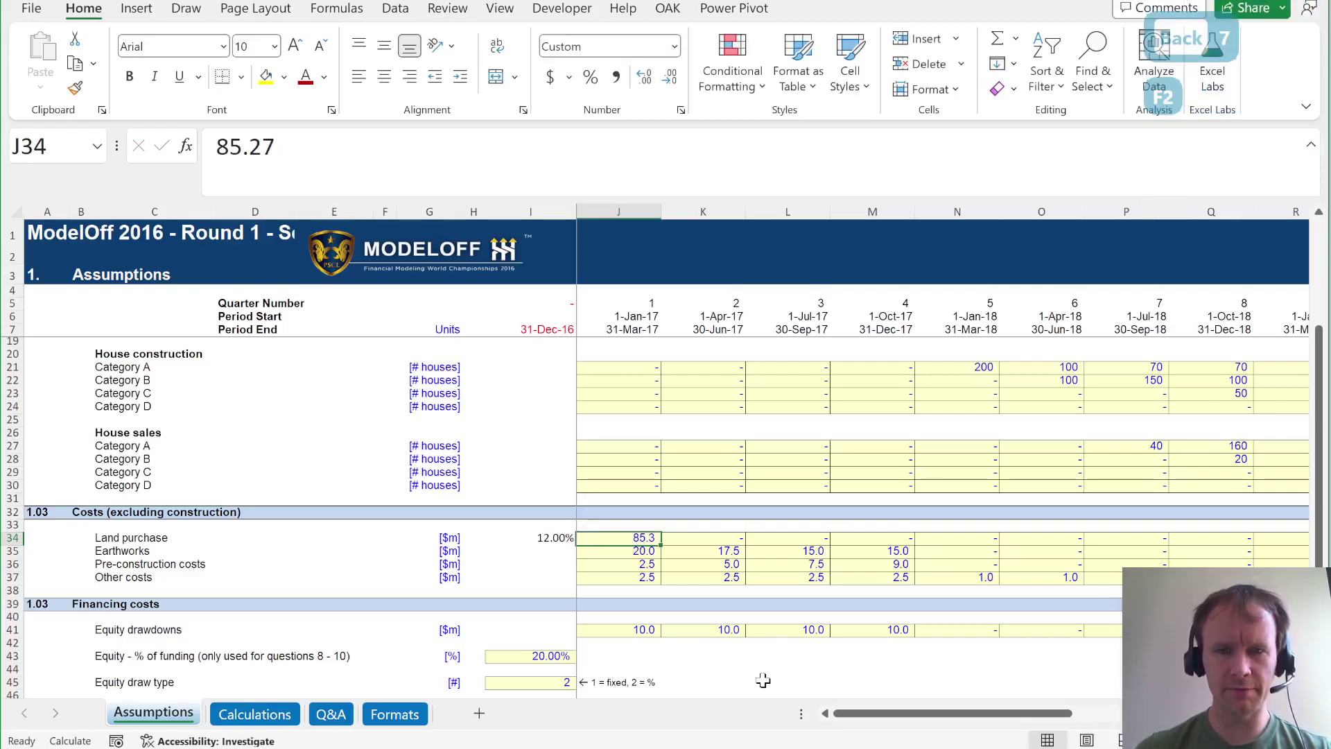
Enter the note "Manually find land cost" for question 40 in cell E12 of the Q&A sheet.
key("ctrl+Page_Down")
key("ctrl+Page_Down")
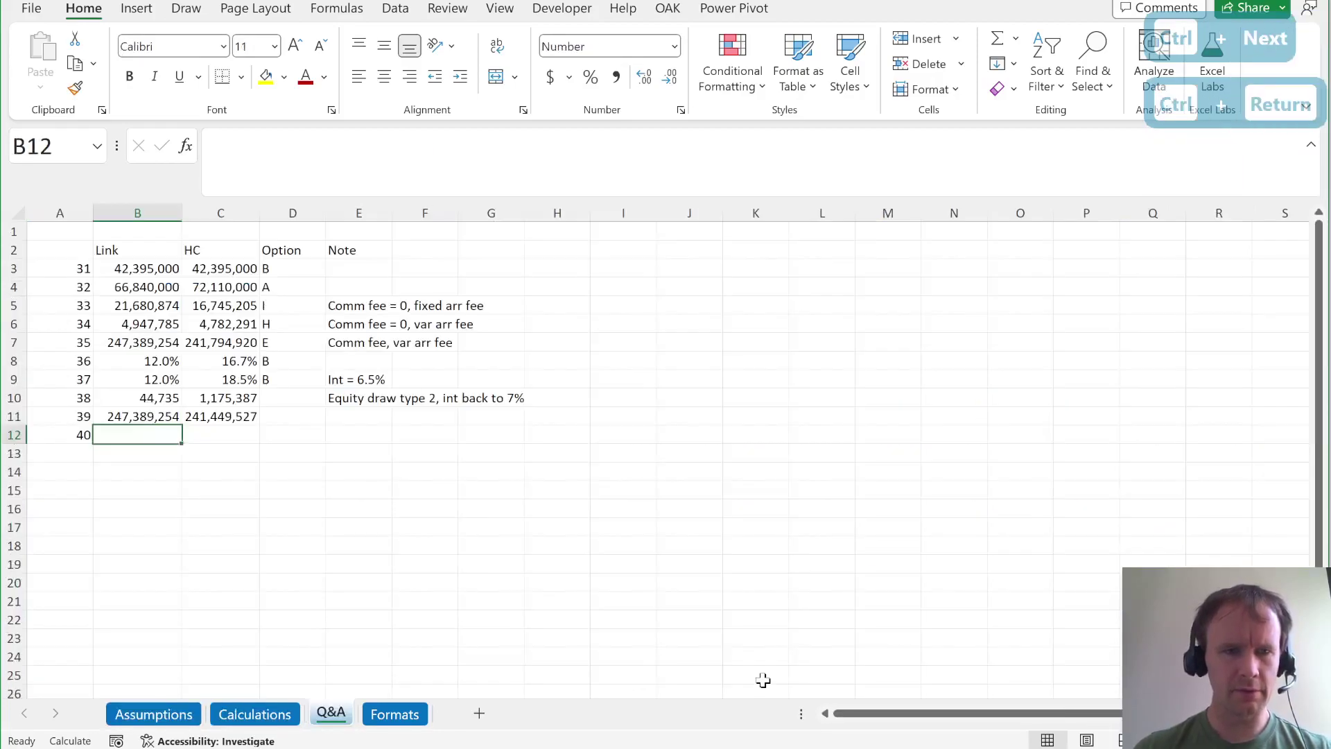
key("Right")
key("Right")
key("Right")
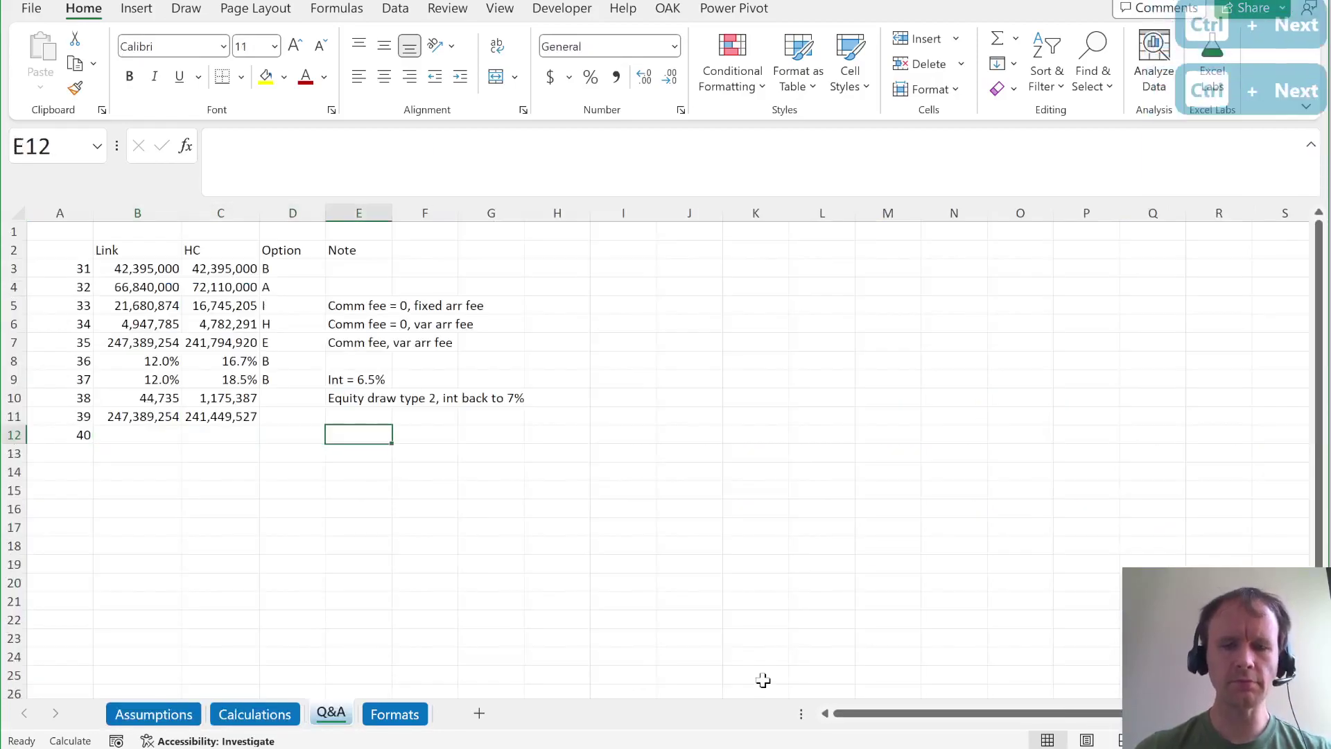
type("La")
key("BackSpace")
key("BackSpace")
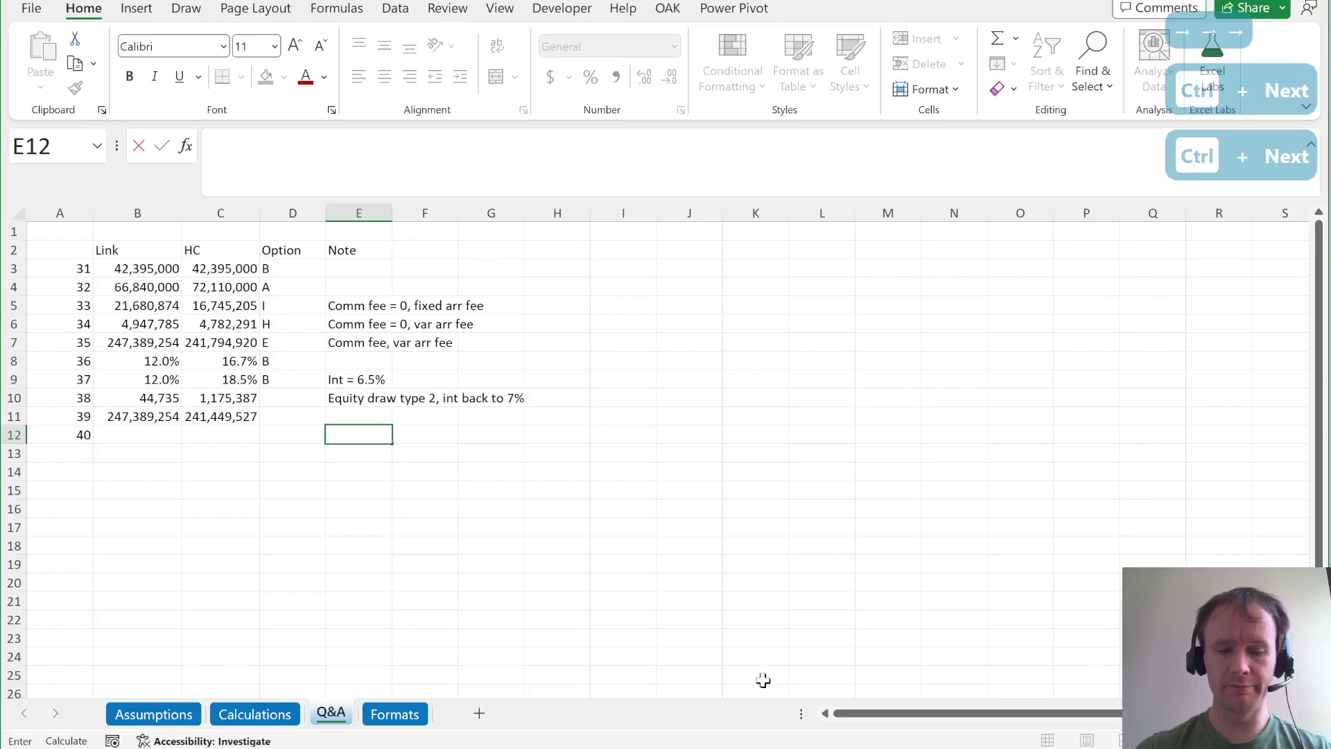
type("Manually f")
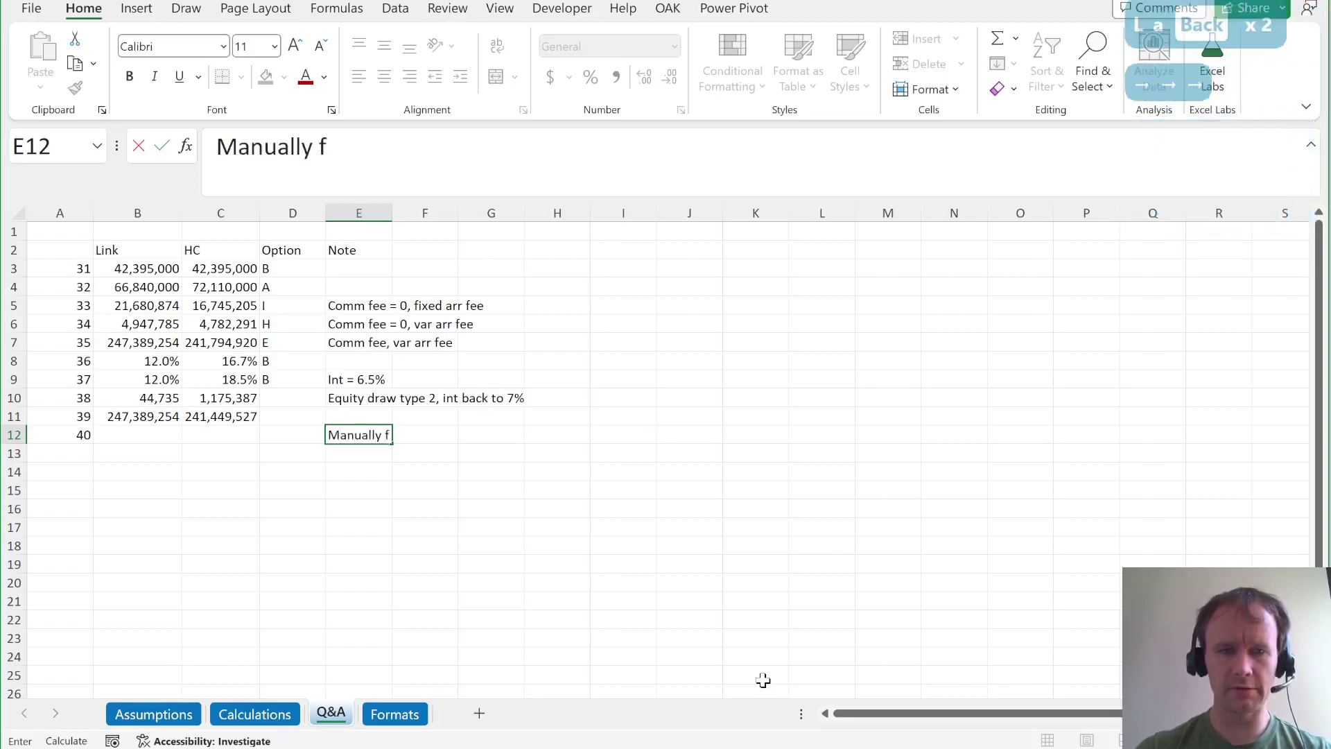
type("ind lasn")
key("BackSpace")
key("BackSpace")
type("nd co")
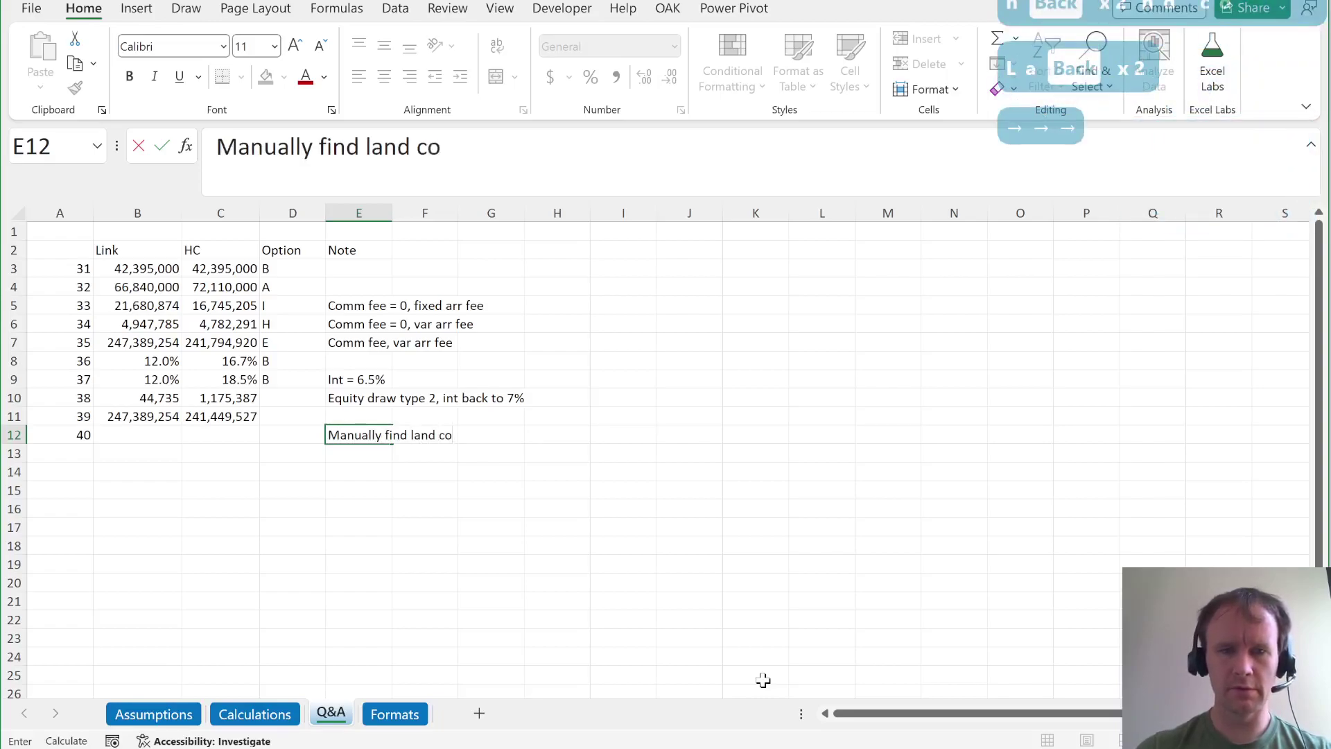
type("st")
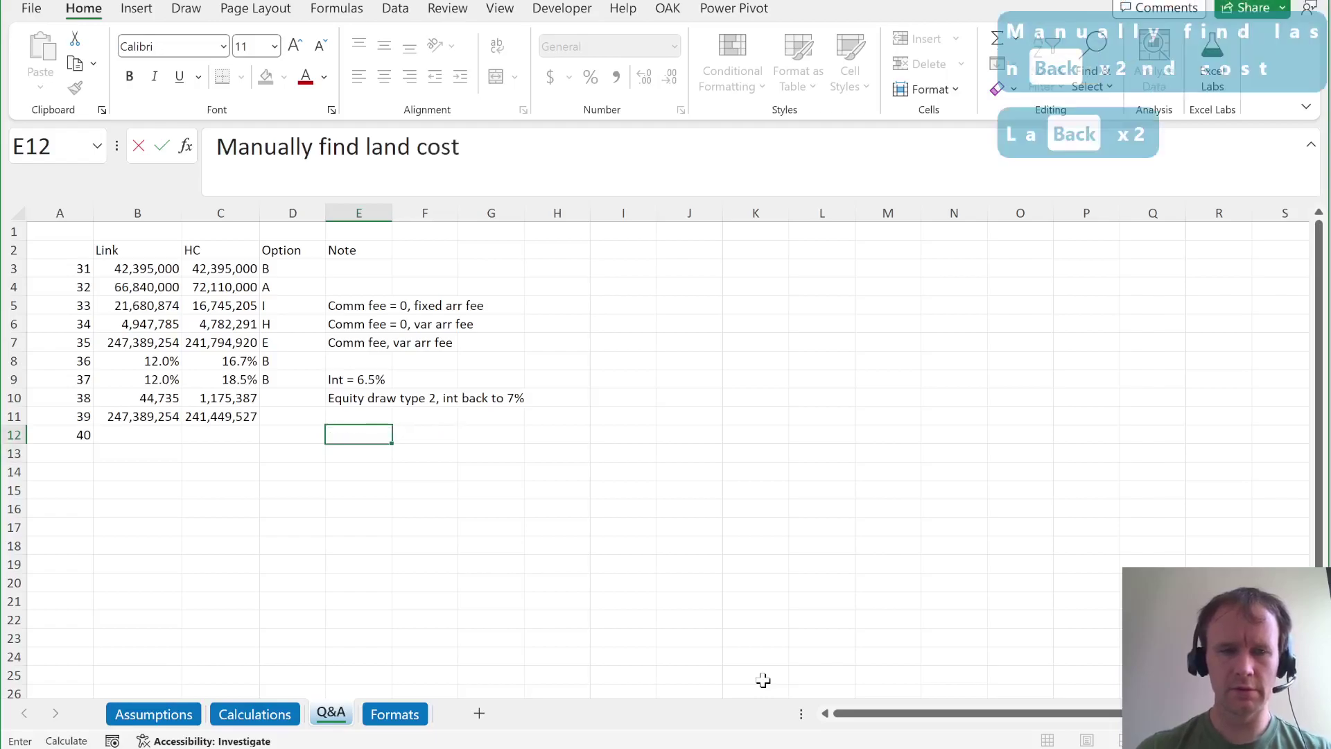
Enter 85300000 as question 40's answer in Q&A cell B12 and paste it as a value into C12.
key("Left")
key("Left")
key("Left")
key("Up")
key("Down")
type("8")
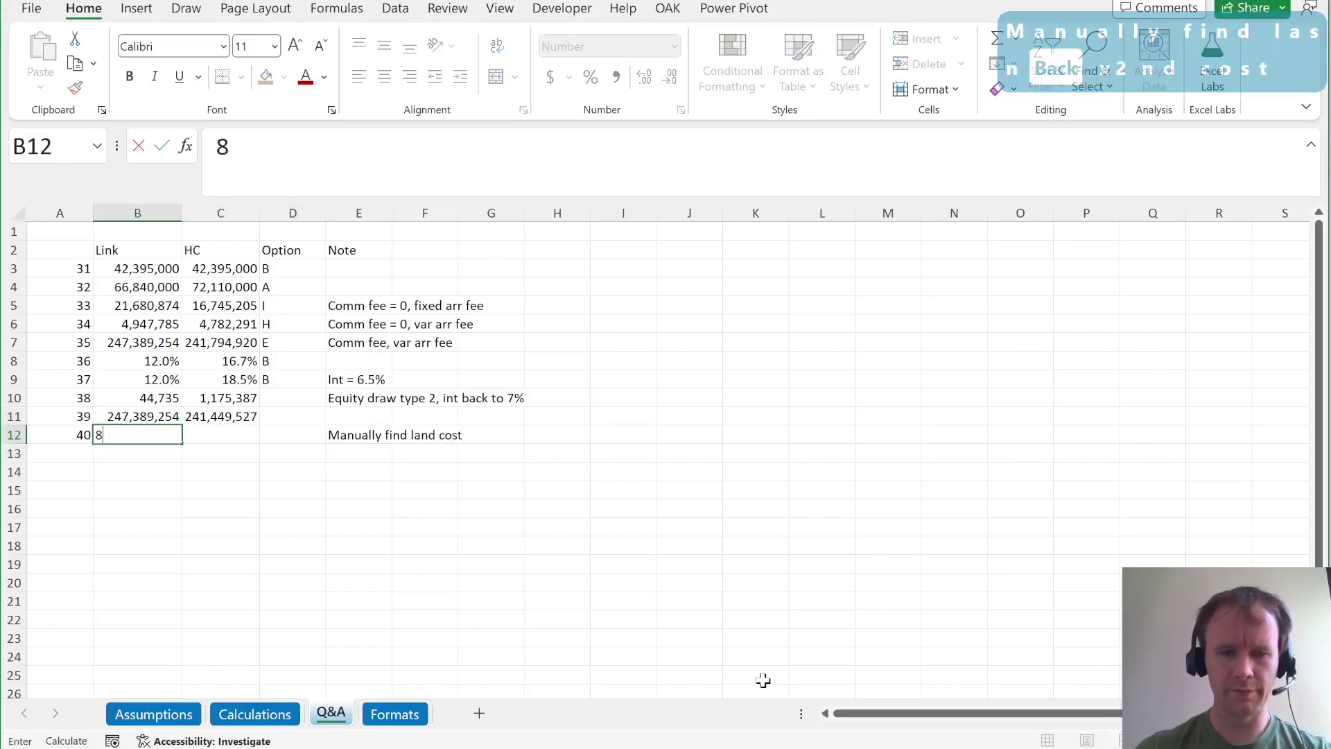
type("5,300,00000")
key("ctrl+Return")
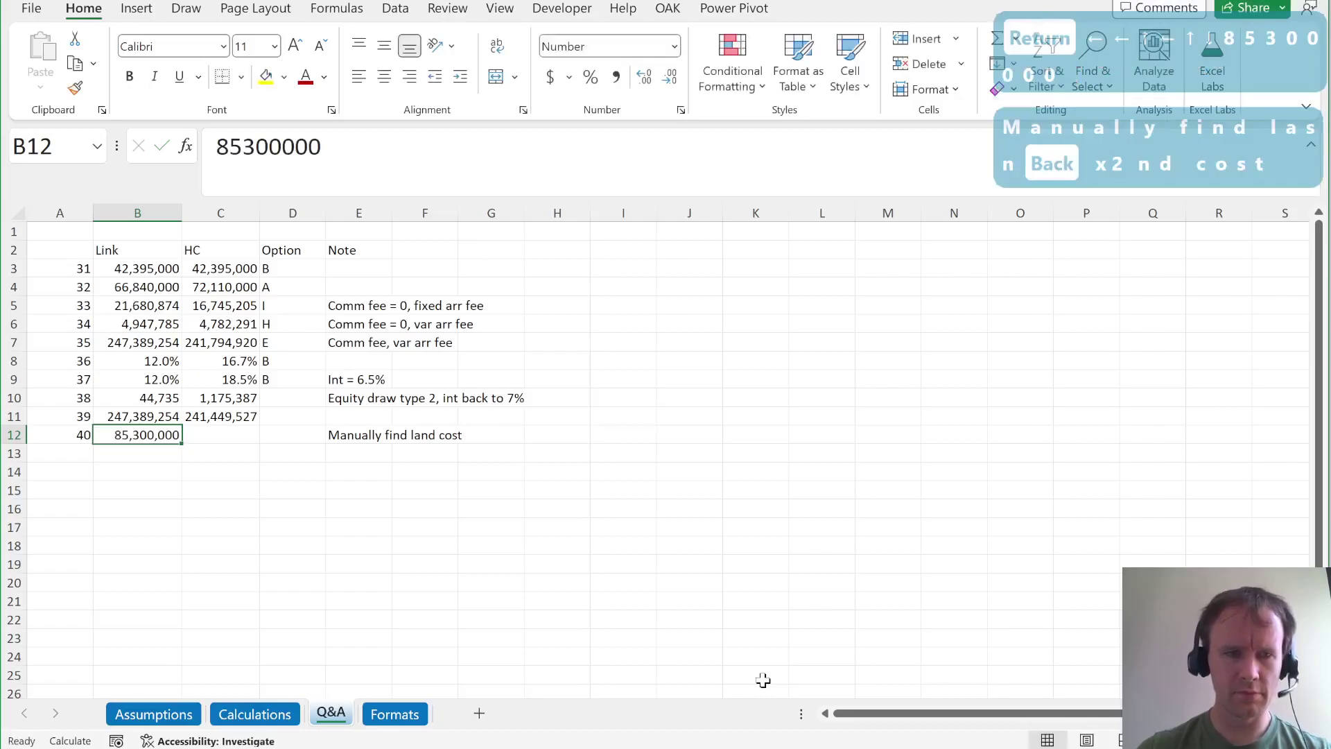
key("ctrl+c")
key("Right")
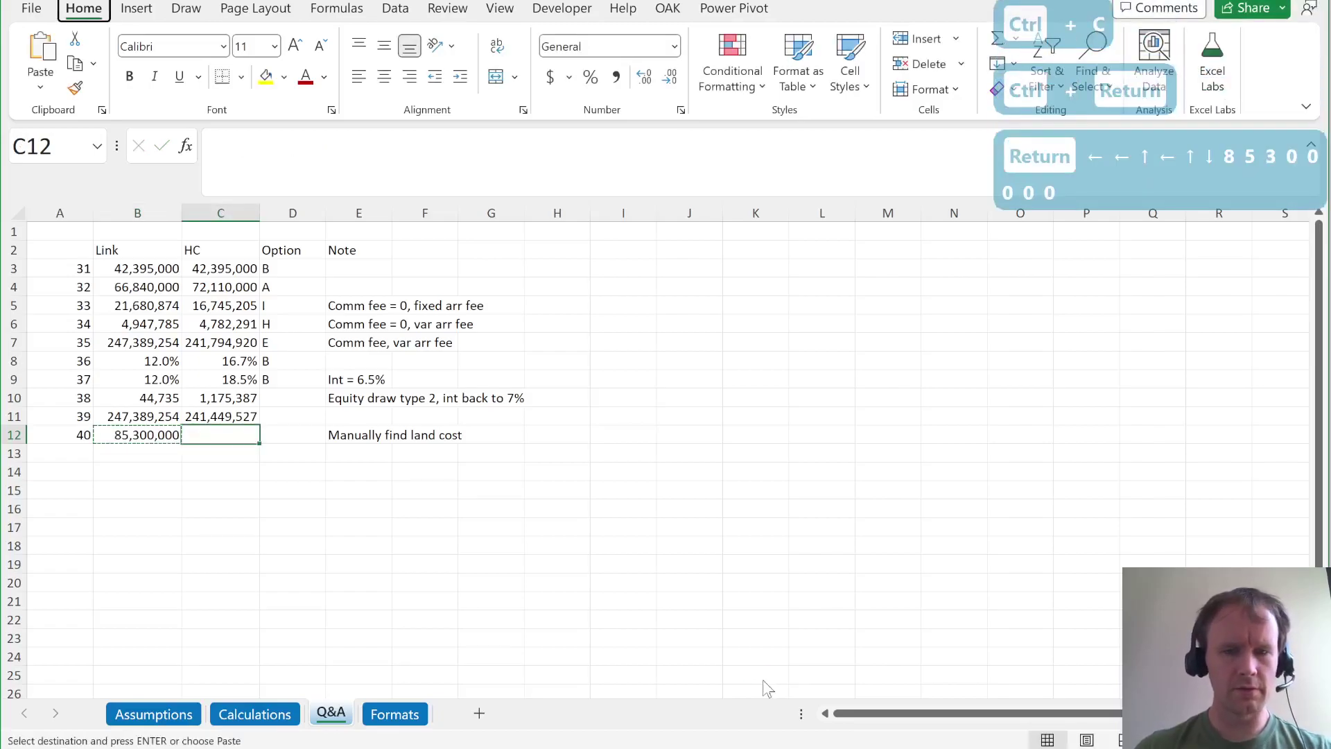
key("ctrl+Return")
Reset the land purchase price in Assumptions J34 to 80 and clear the linked IRR in I34.
key("ctrl+Page_Up")
key("ctrl+Page_Up")
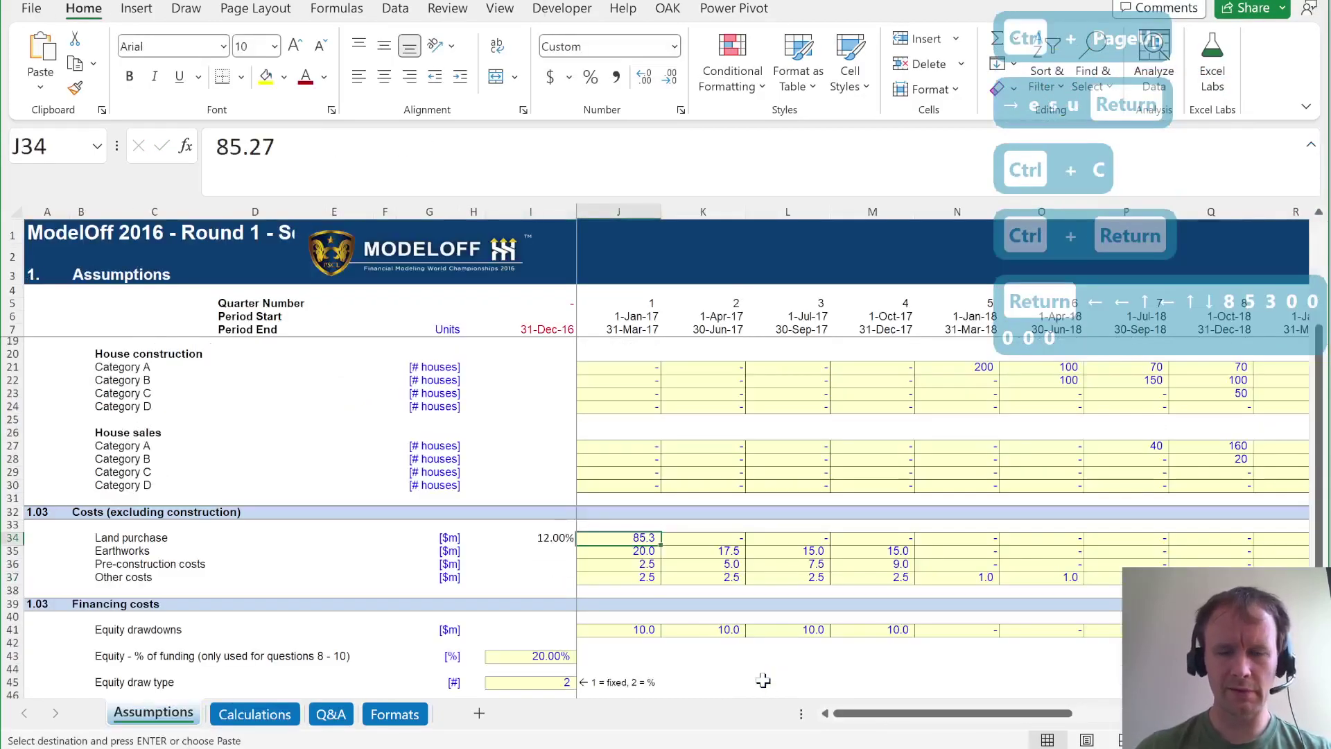
key("Return")
key("Up")
key("Left")
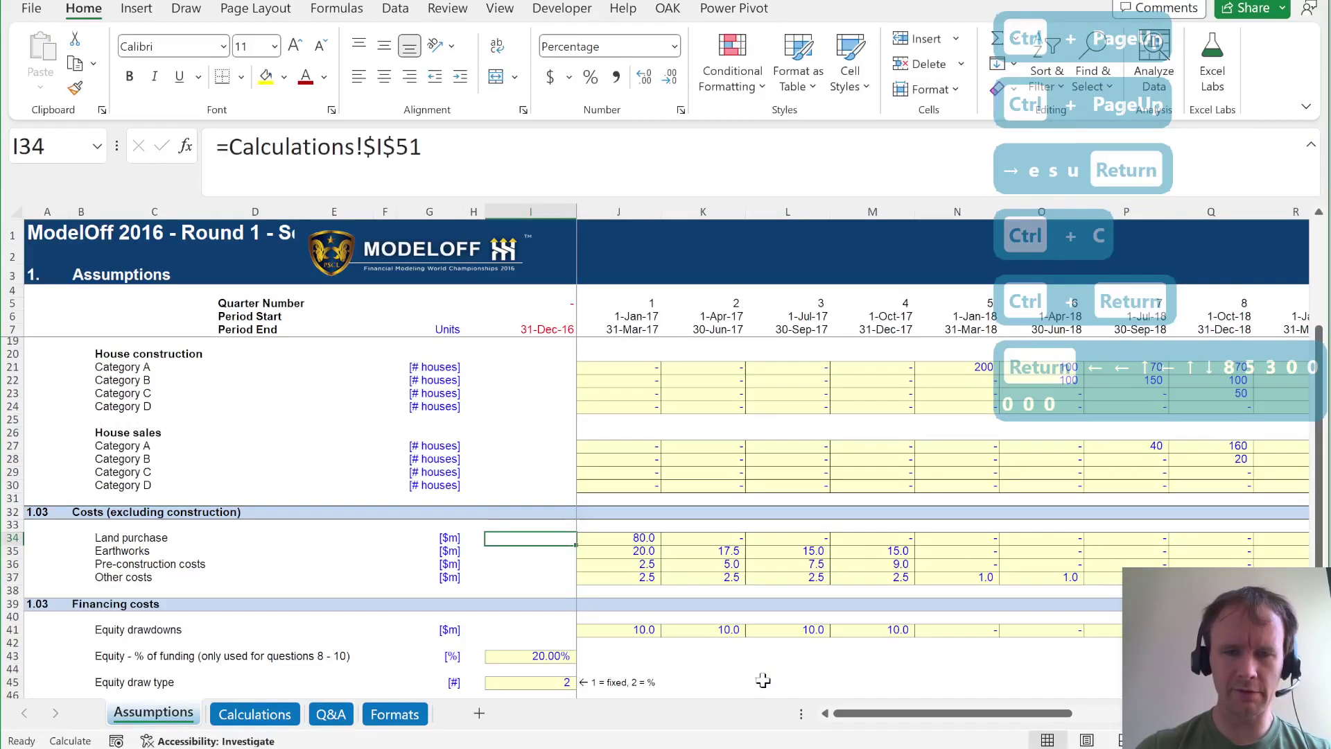
Compare the Q&A options for questions 31 to 37 with the Answers page of the case study PDF.
key("ctrl+Page_Down")
key("ctrl+Page_Down")
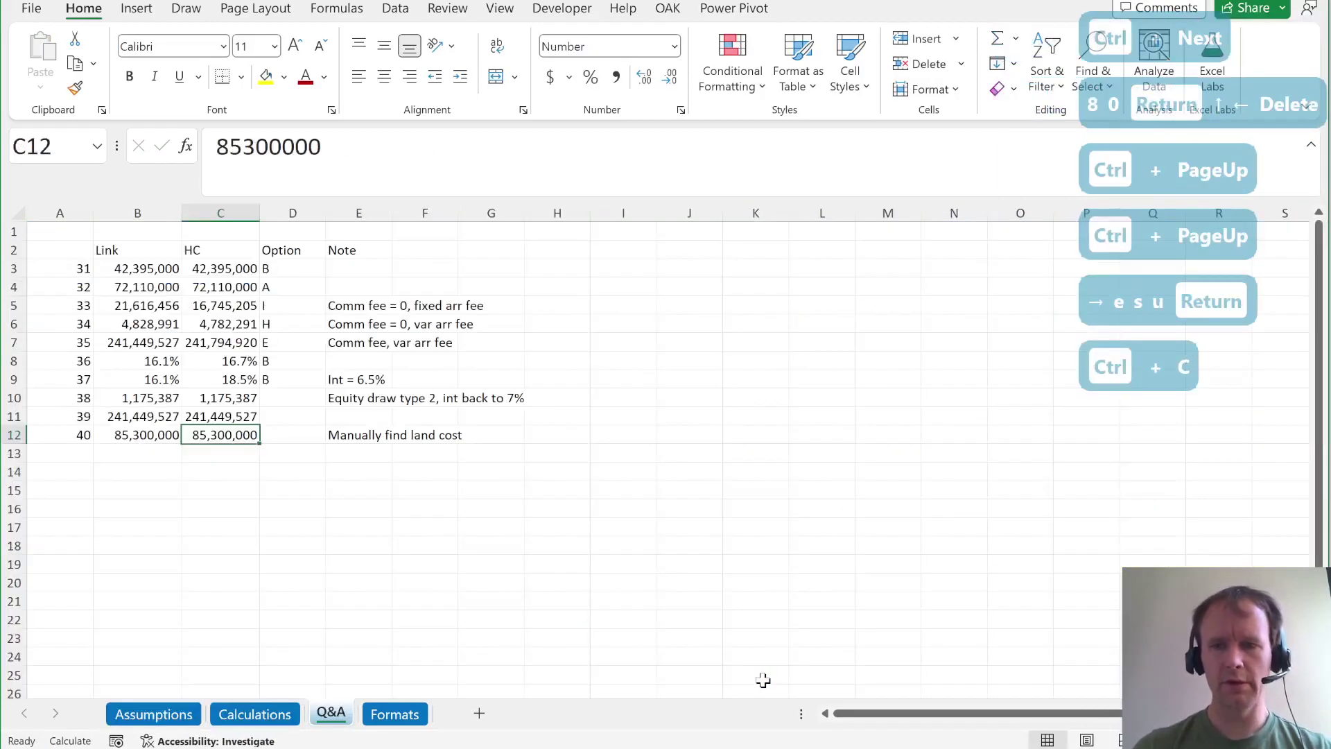
key("ctrl+Home")
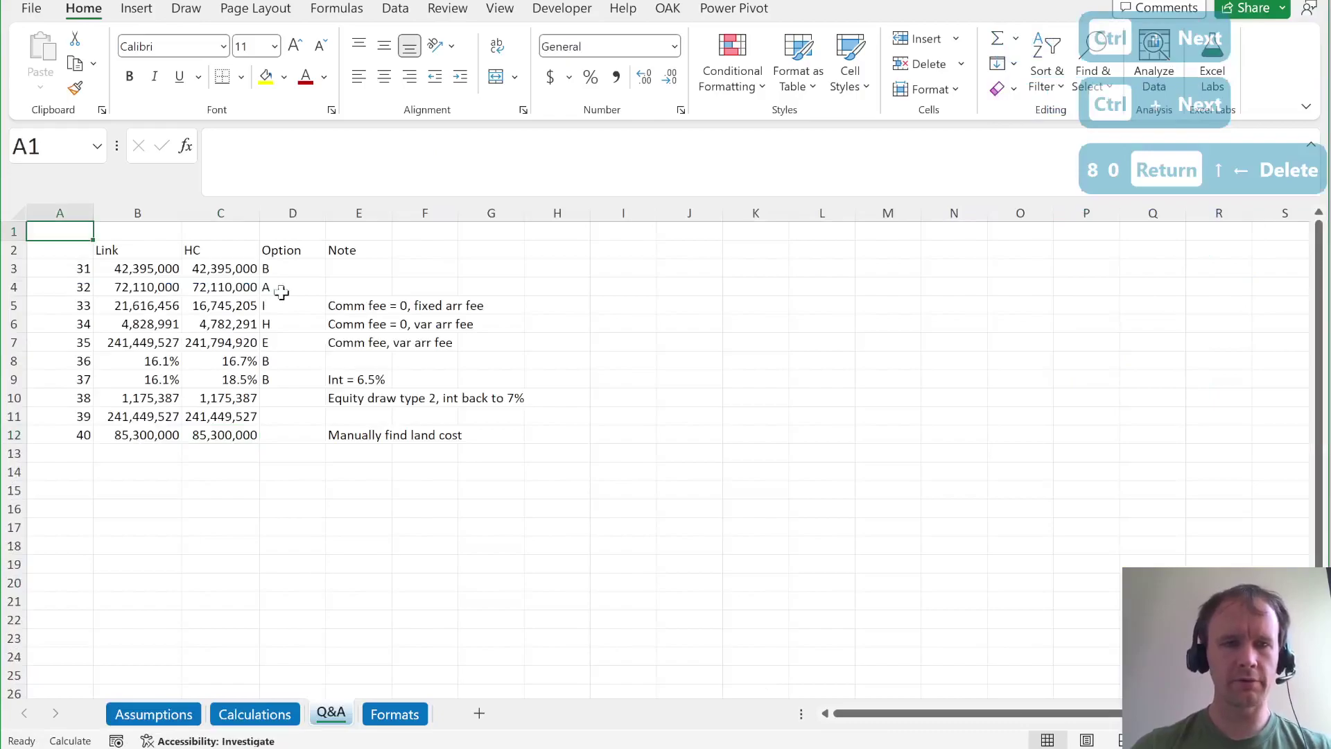
left_click(288, 271)
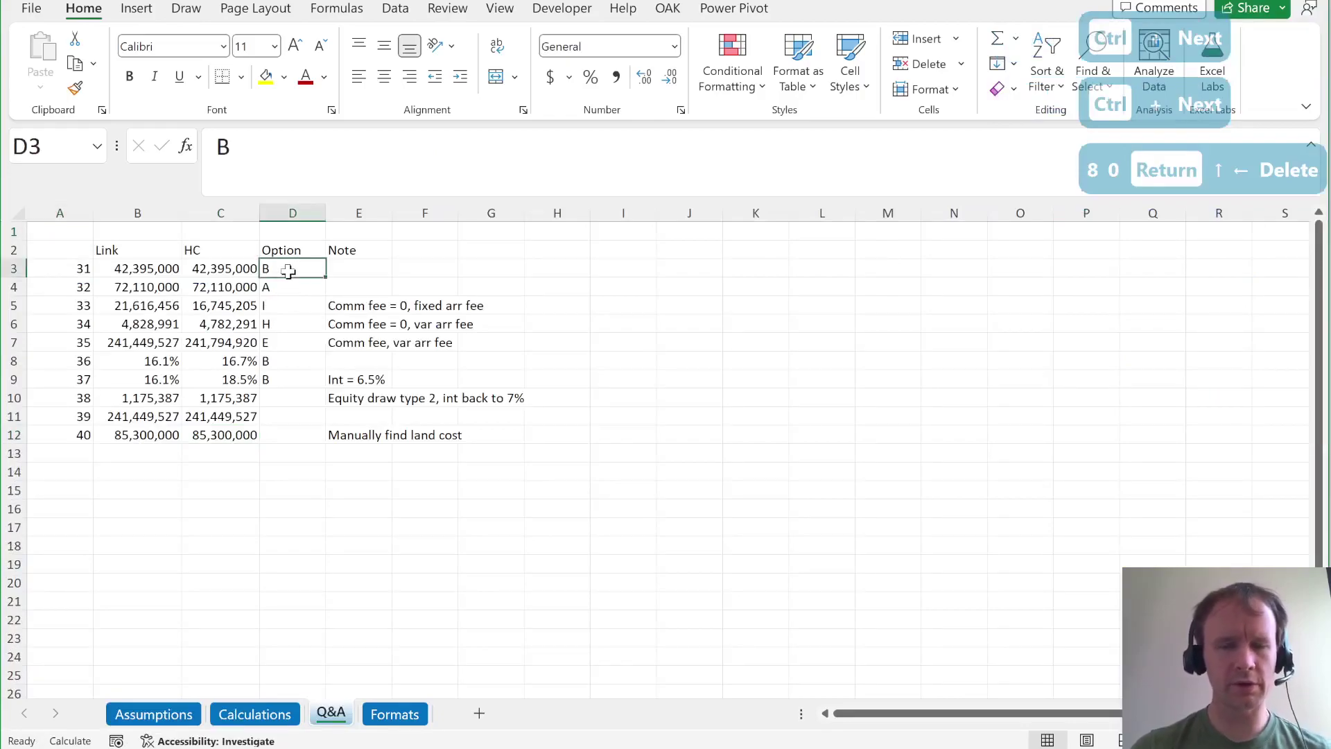
left_click(449, 747)
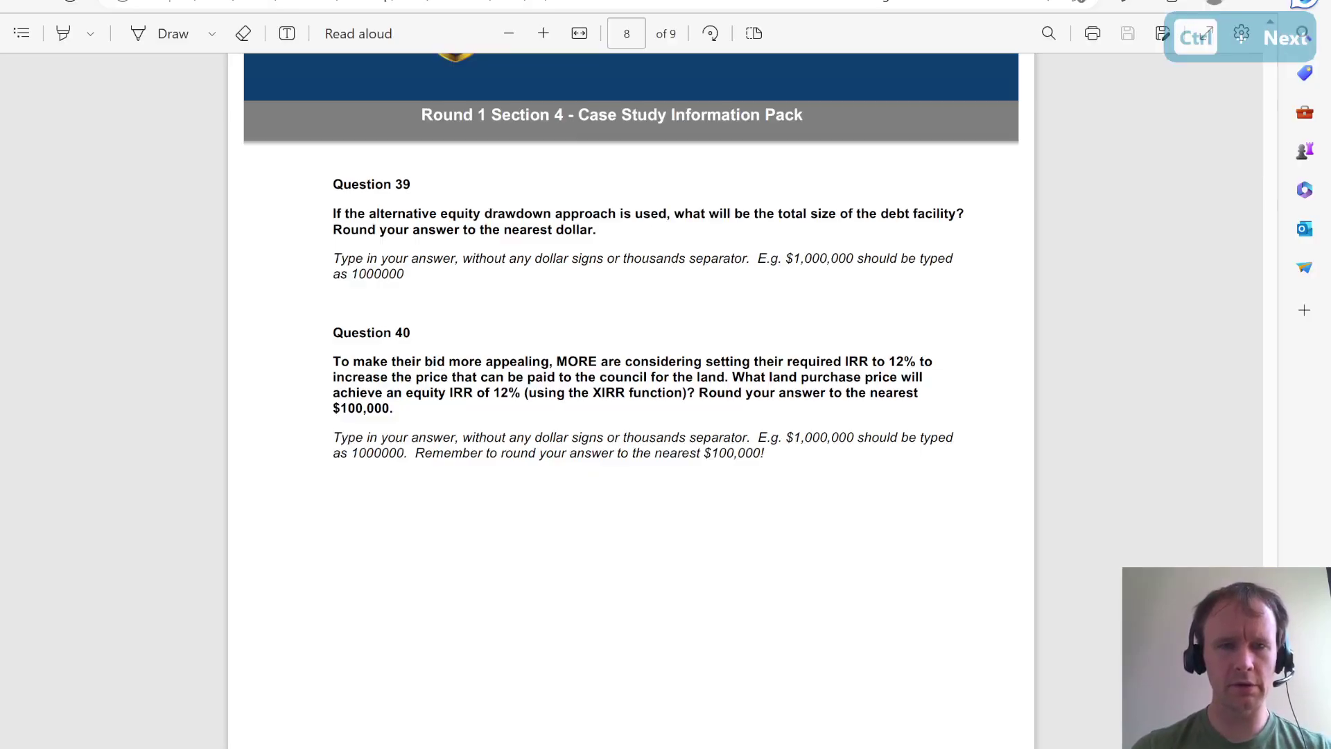
scroll(687, 516, "down", 8)
scroll(689, 523, "down", 3)
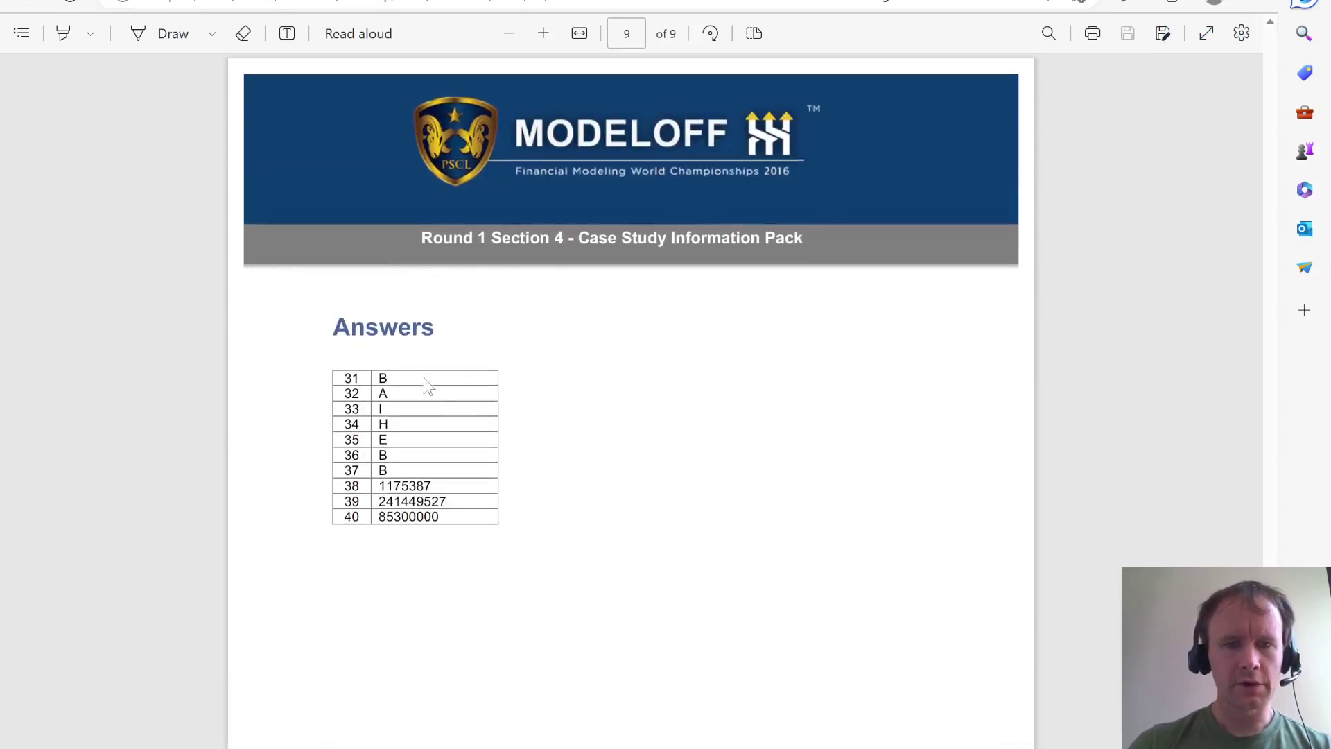
key("alt+Tab")
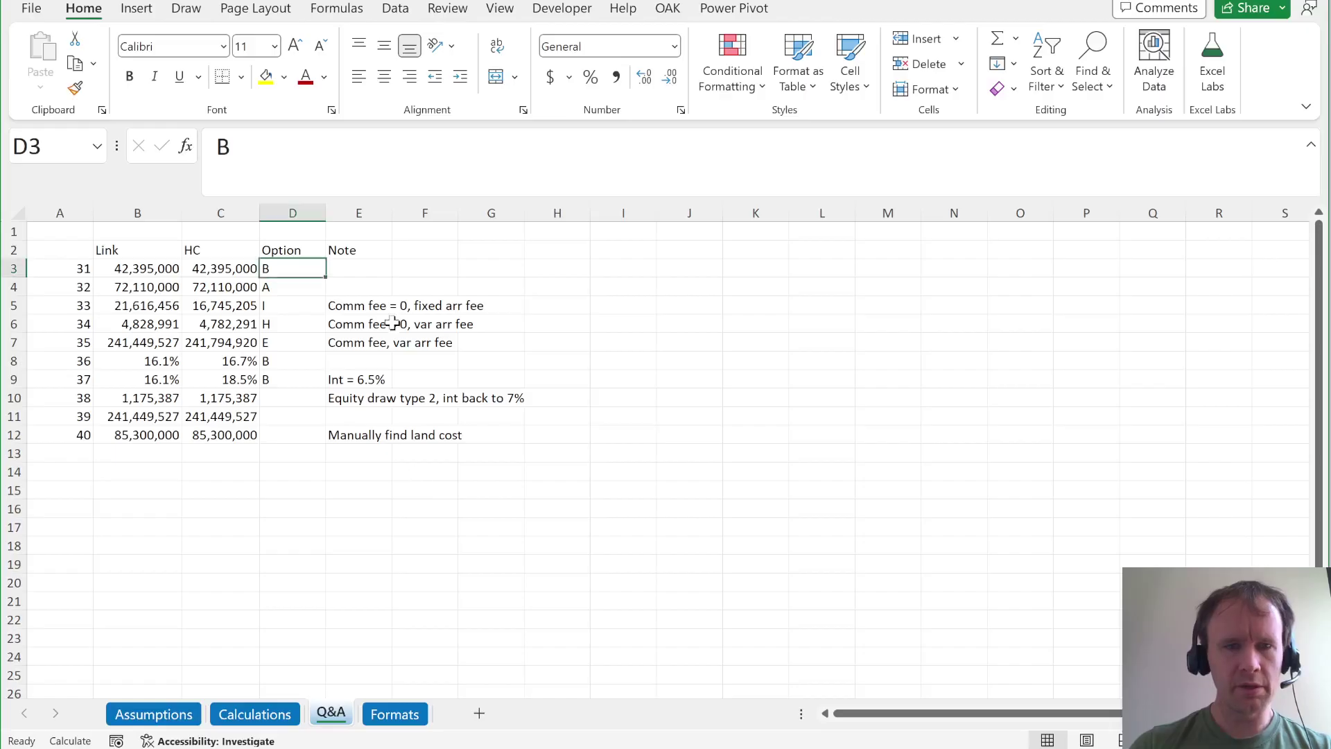
left_click(309, 298)
key("Down")
key("Down")
key("Down")
key("Down")
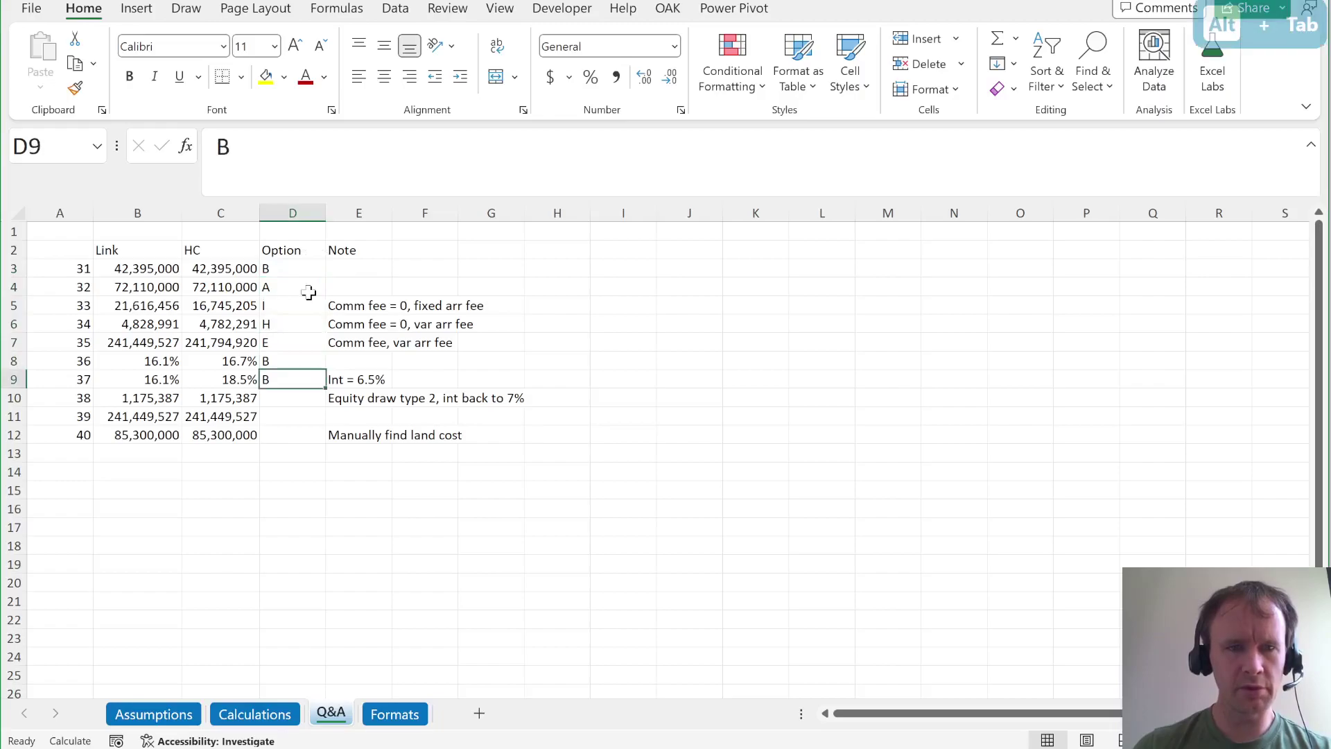
Compare the hardcoded Q&A values for questions 38 to 40 with the PDF's Answers page and return to the Q&A sheet.
key("Down")
key("Left")
key("alt+Tab")
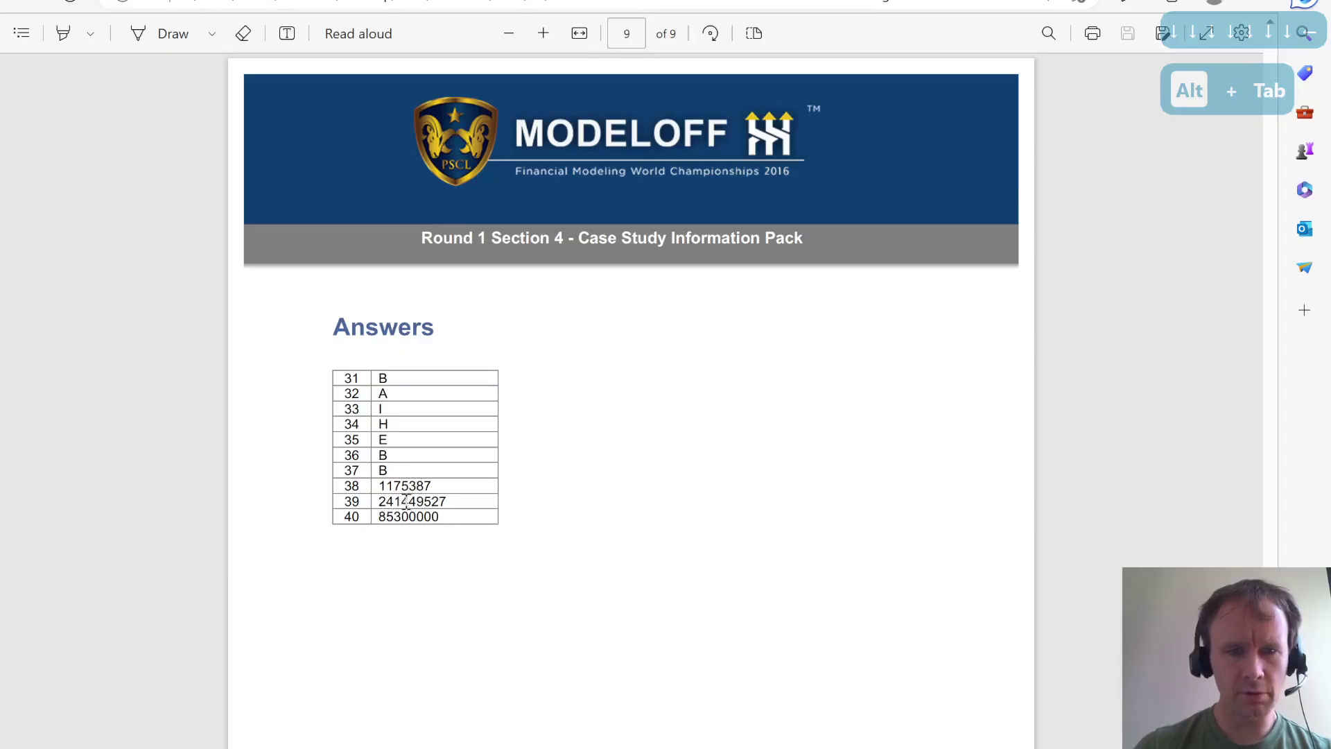
key("alt+Tab")
key("Down")
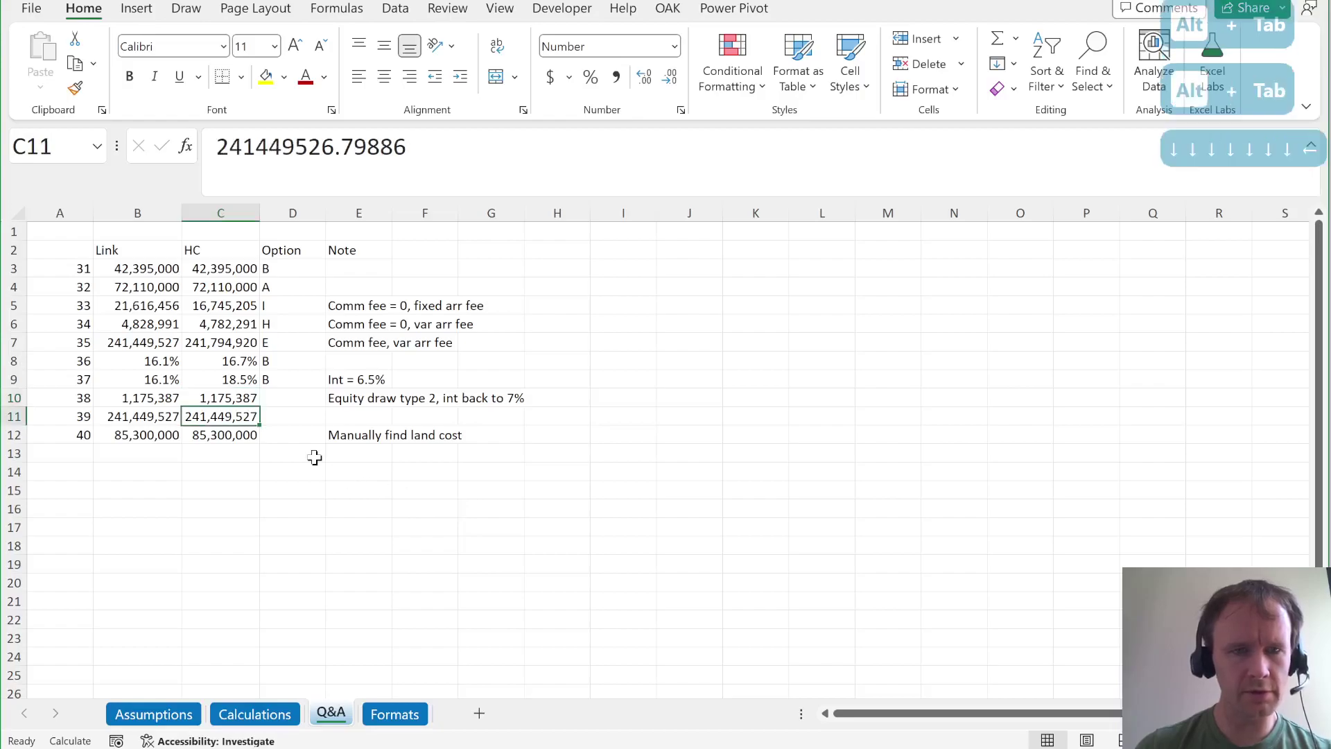
key("Down")
key("alt+Tab")
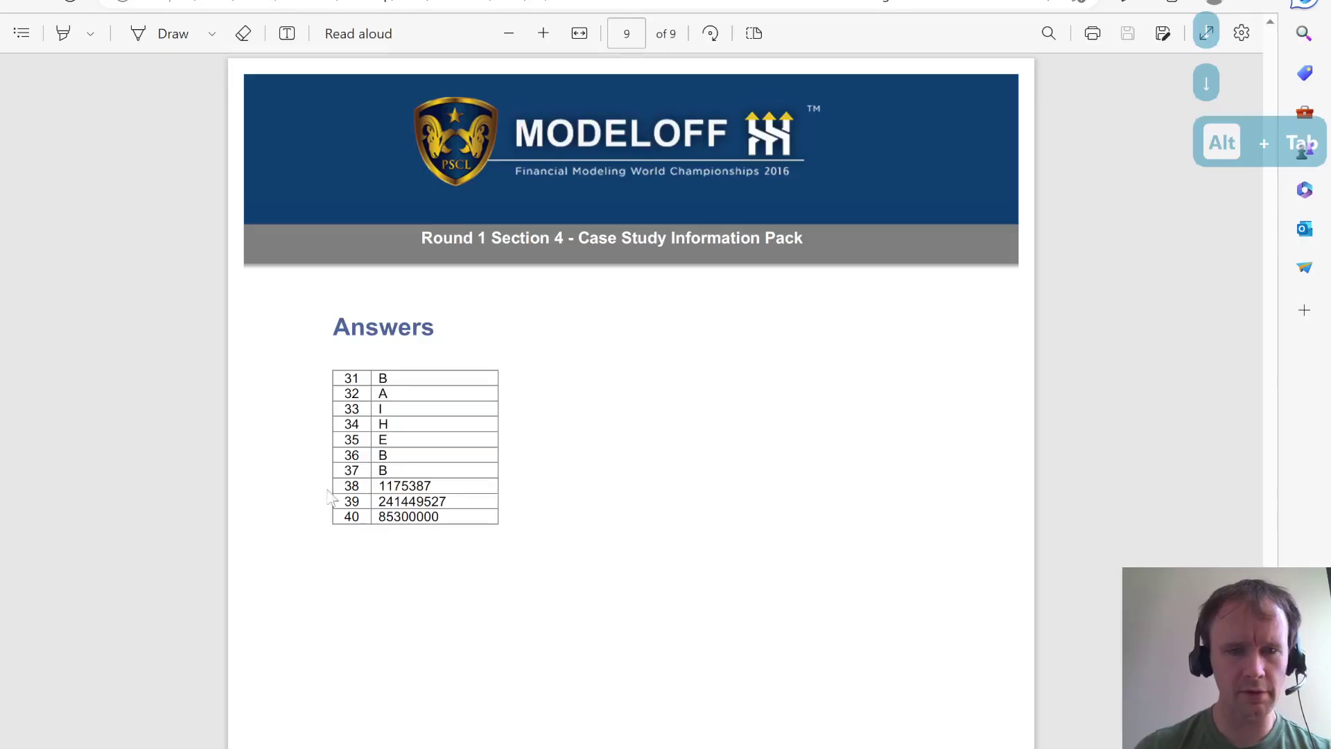
scroll(653, 680, "down", 1)
scroll(653, 679, "up", 1)
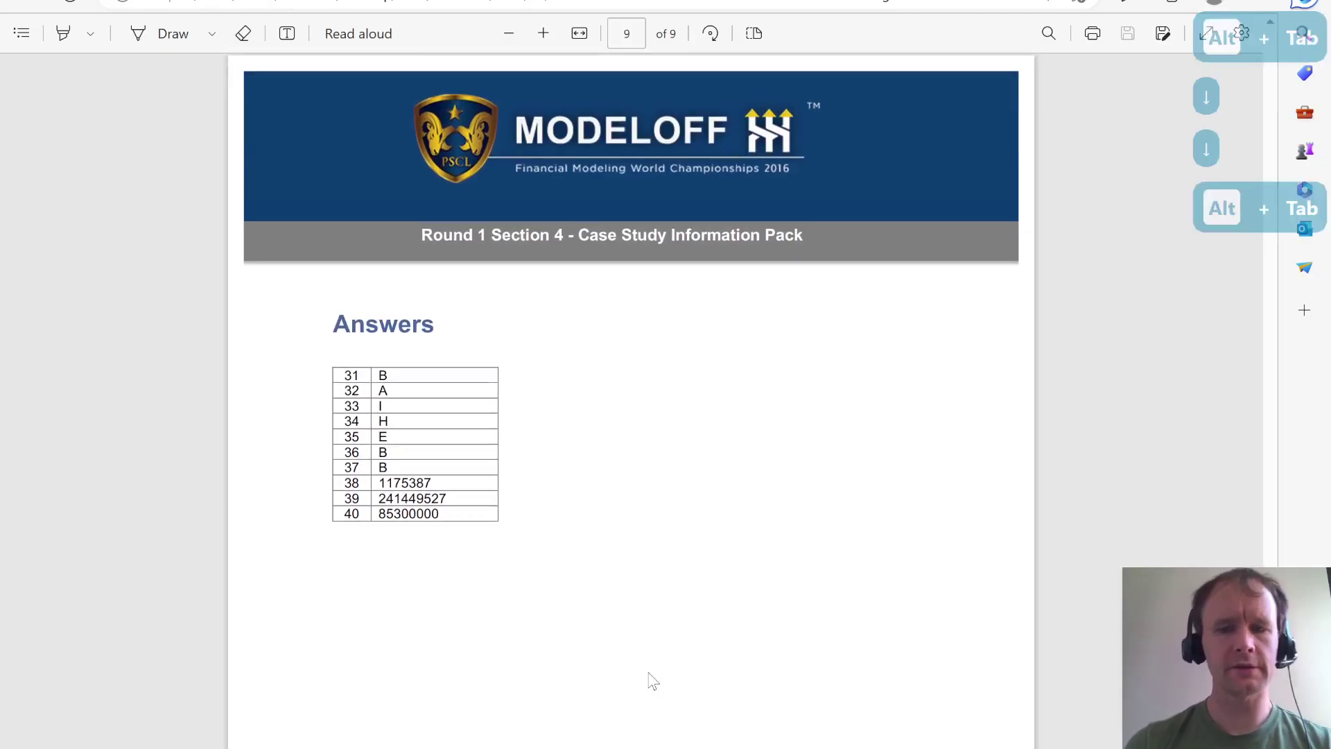
key("alt+Tab")
key("ctrl+Home")
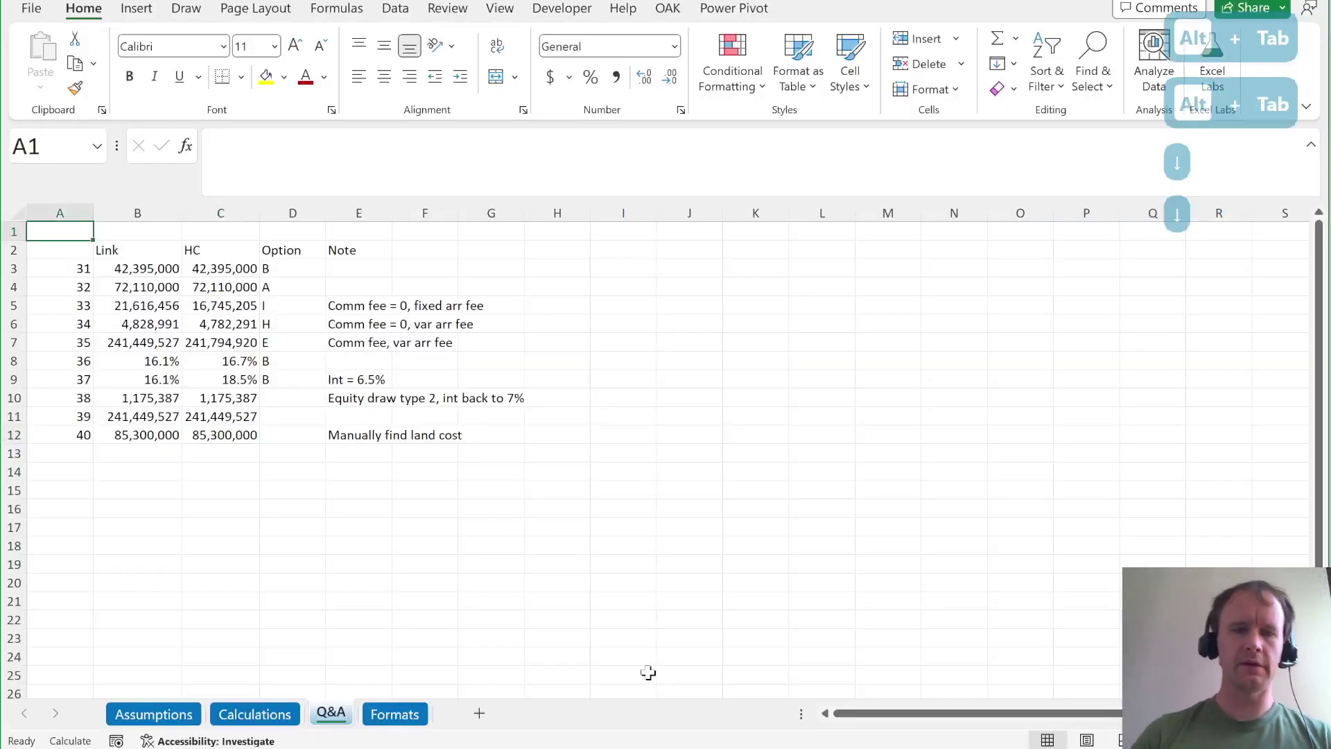
Enter the land purchase price in Assumptions J34 as 85,0 to demonstrate a mistyped input.
key("ctrl+Page_Up")
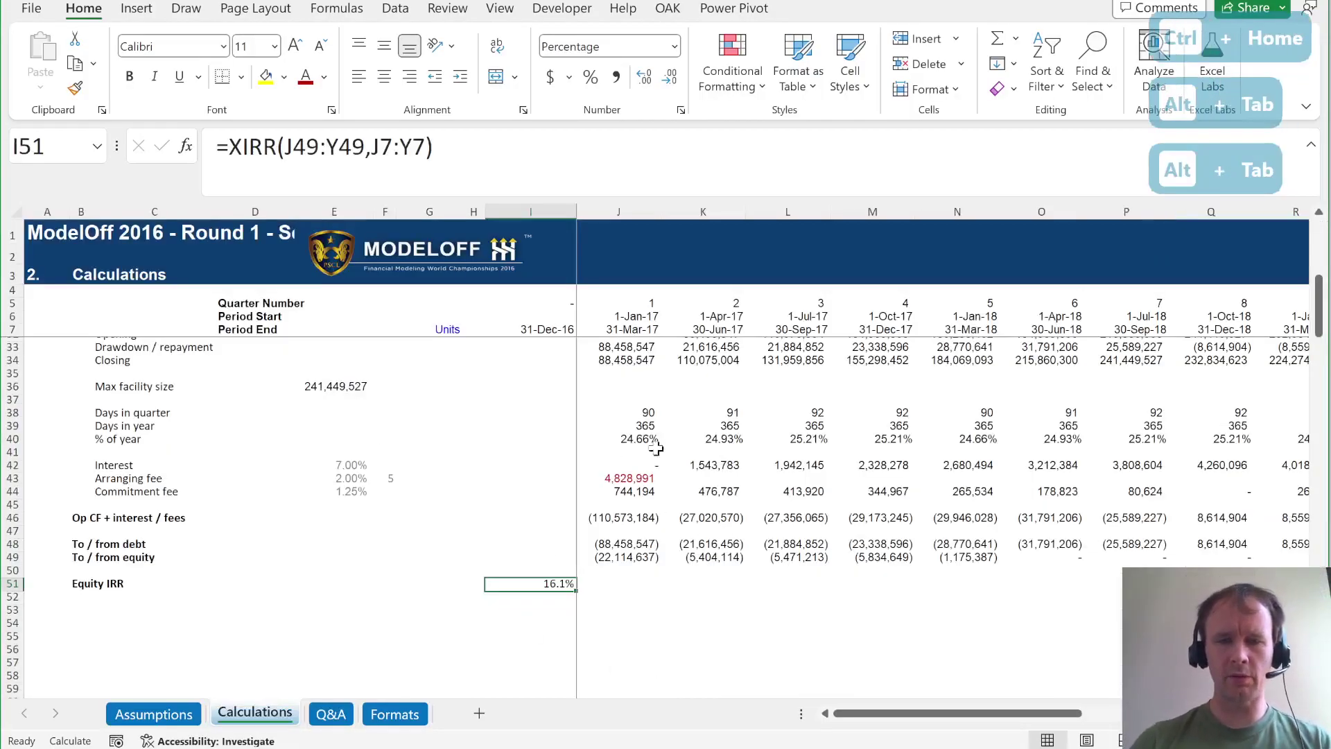
key("ctrl+Page_Up")
key("ctrl+Home")
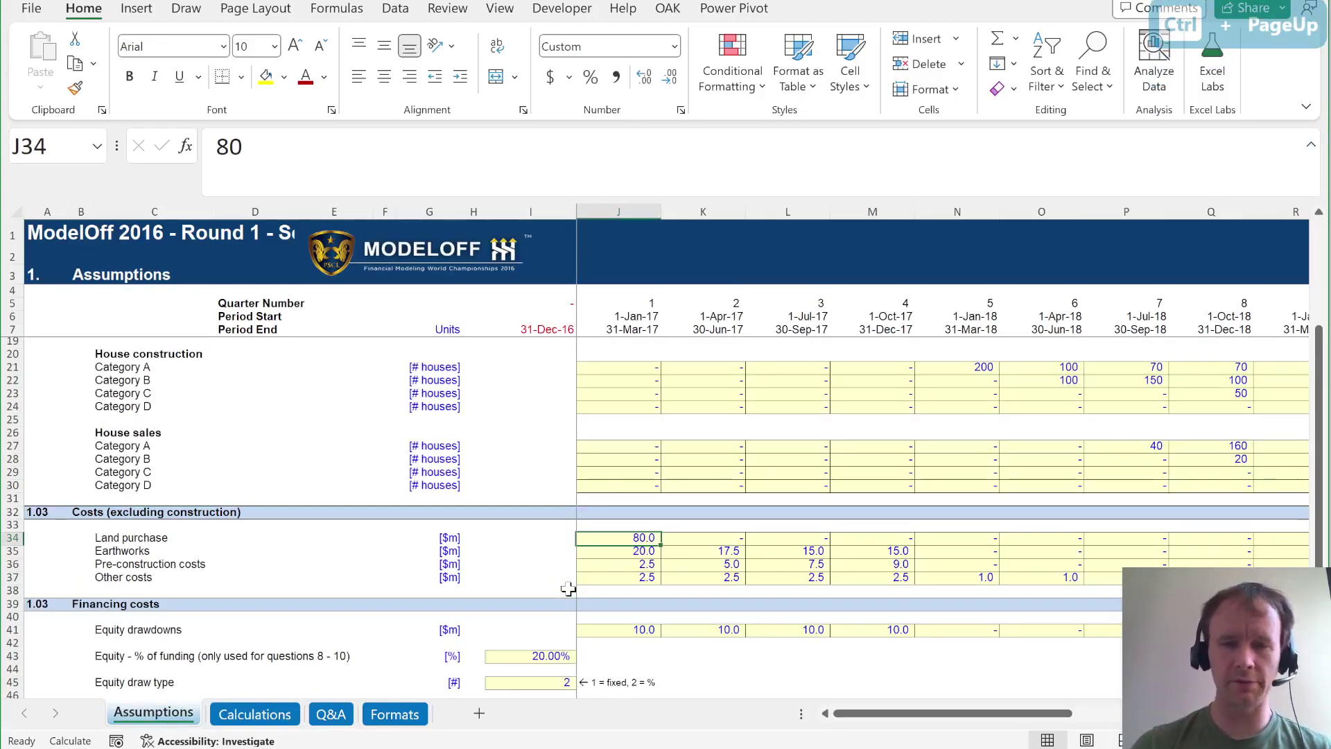
type("8")
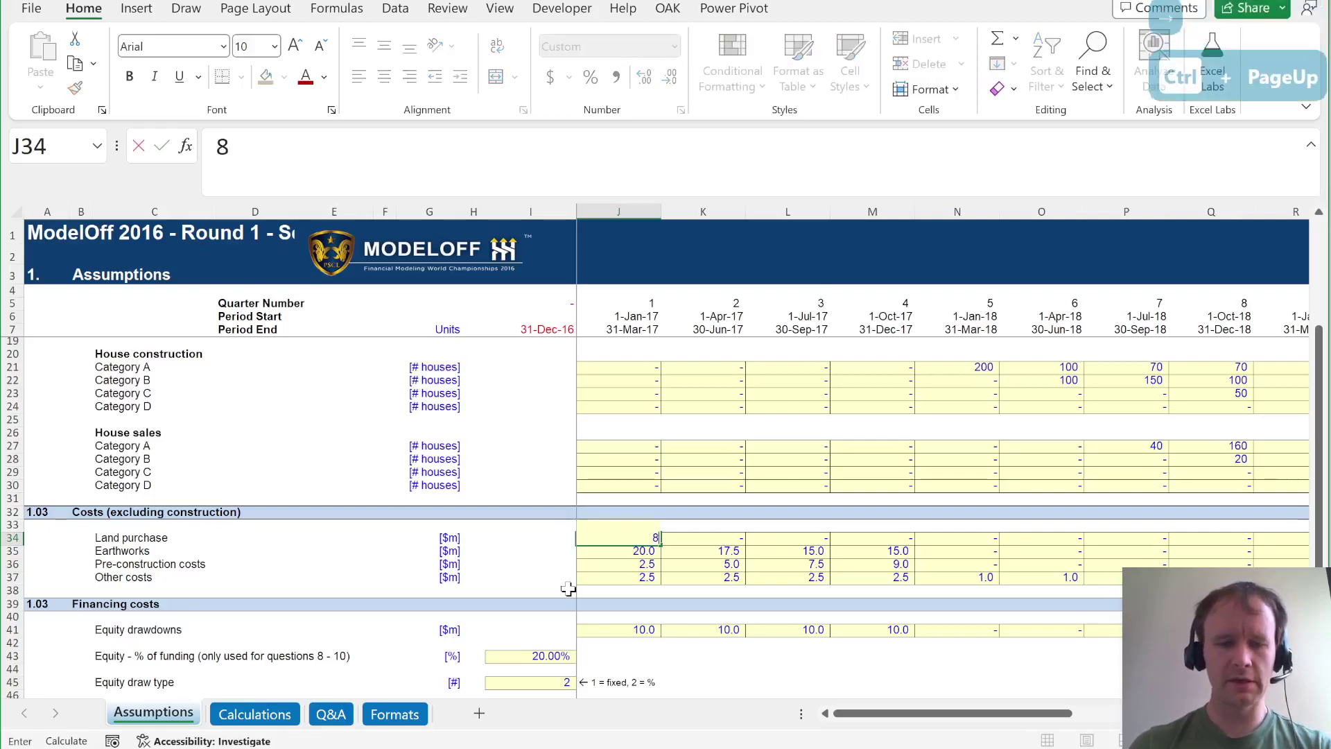
type("5,0")
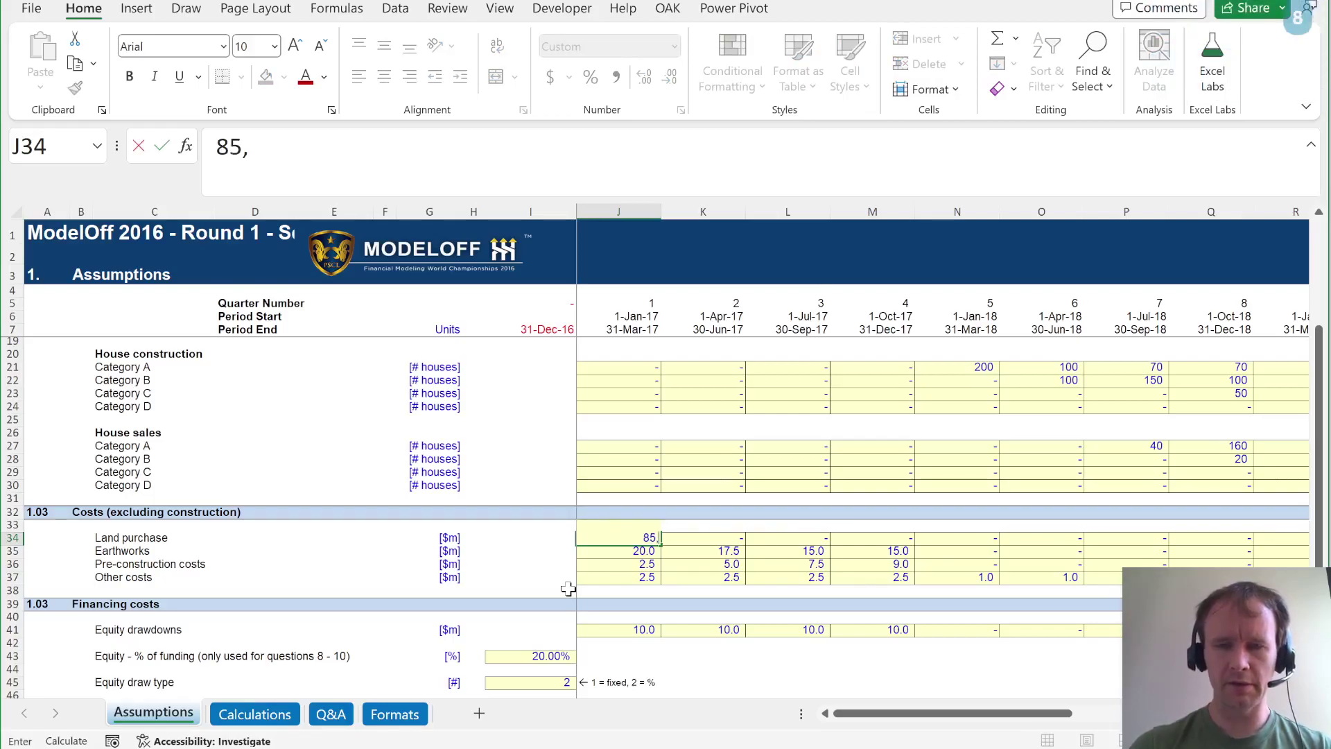
key("Return")
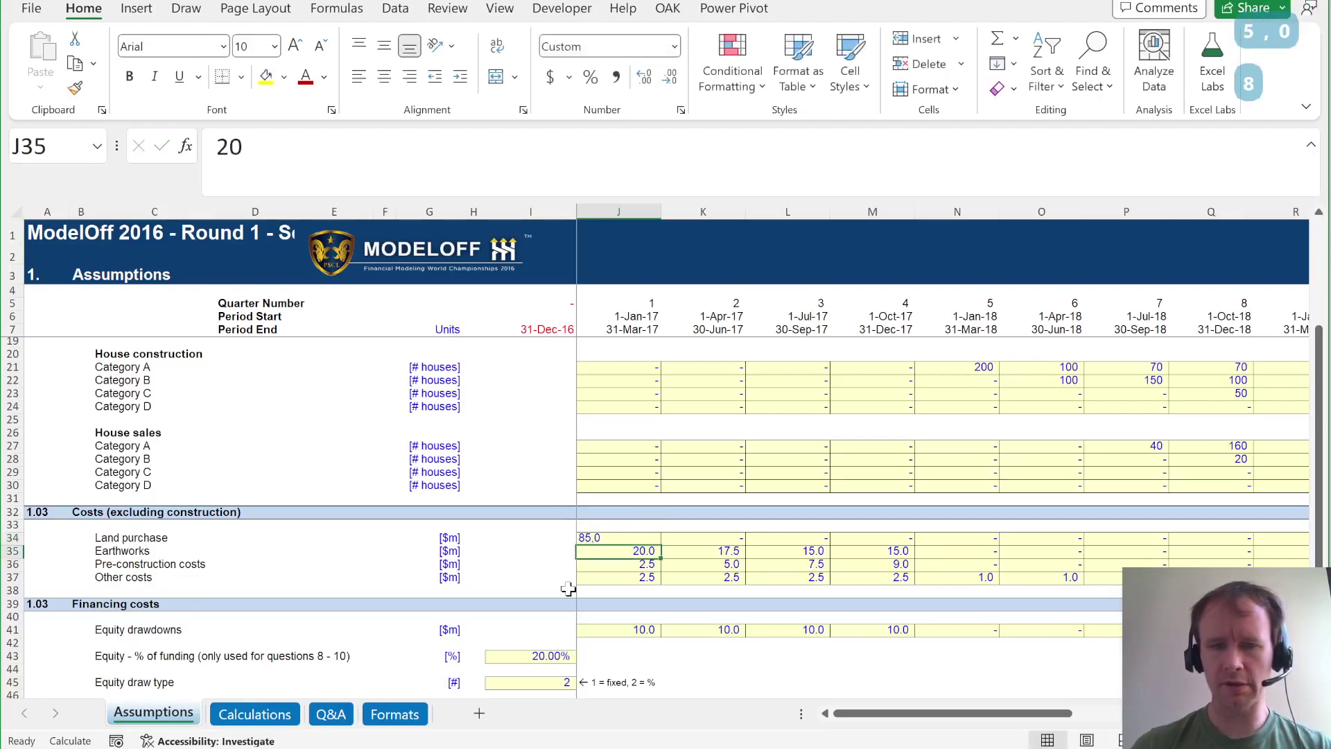
key("Up")
Examine the land purchase, debt and equity rows on the Calculations sheet and recalculate the workbook twice.
key("ctrl+Page_Down")
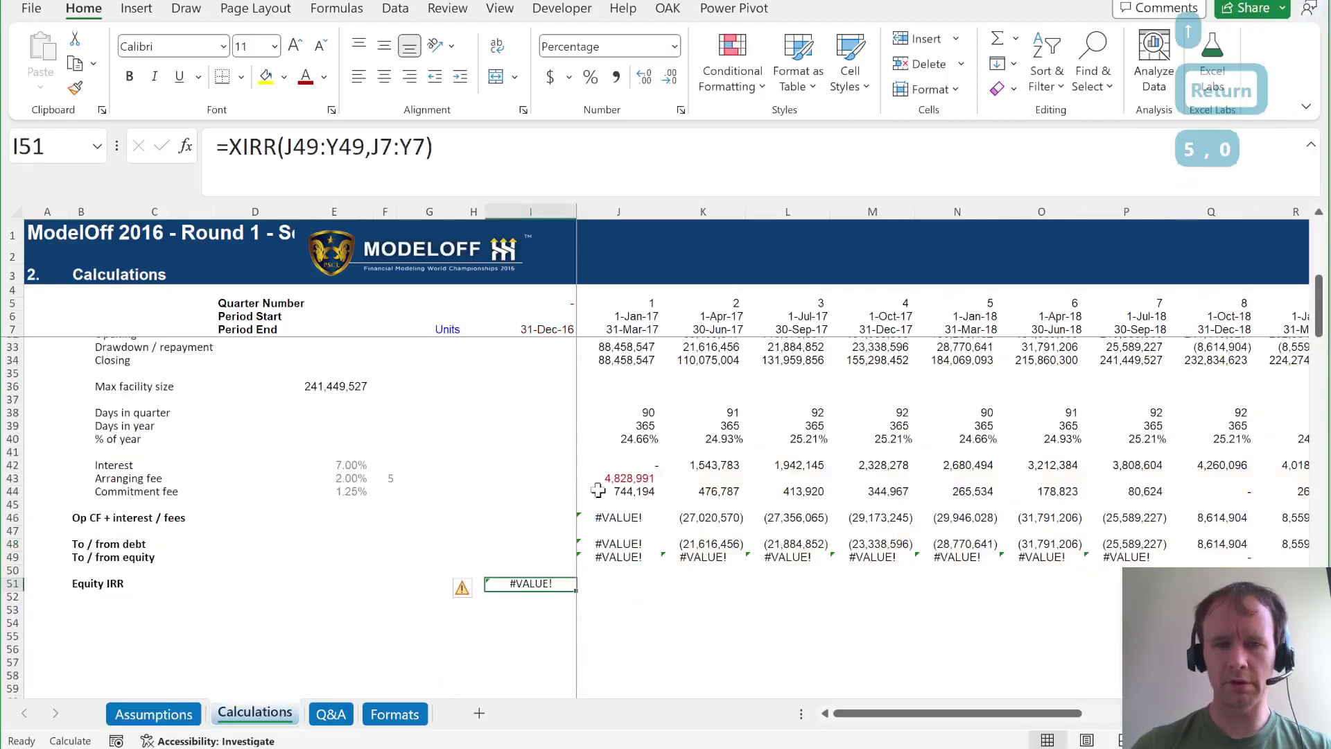
scroll(598, 490, "up", 3)
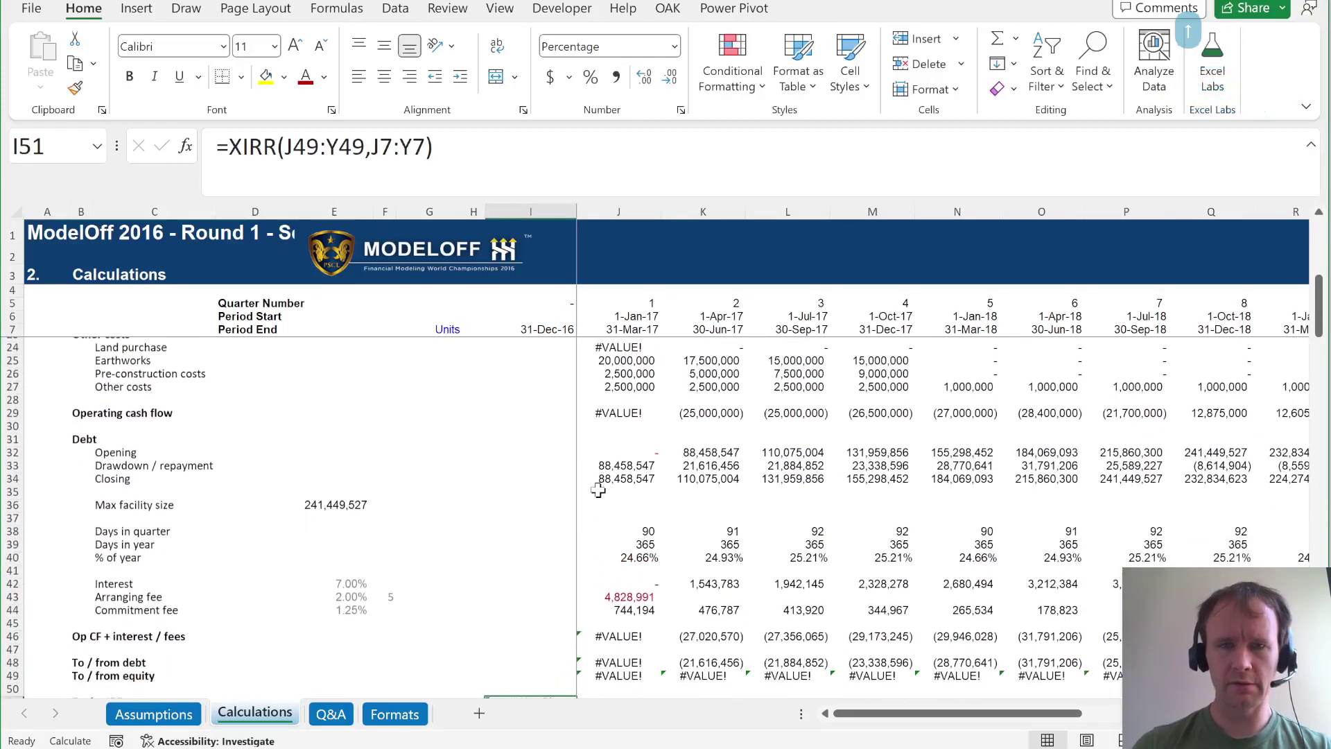
scroll(598, 490, "up", 1)
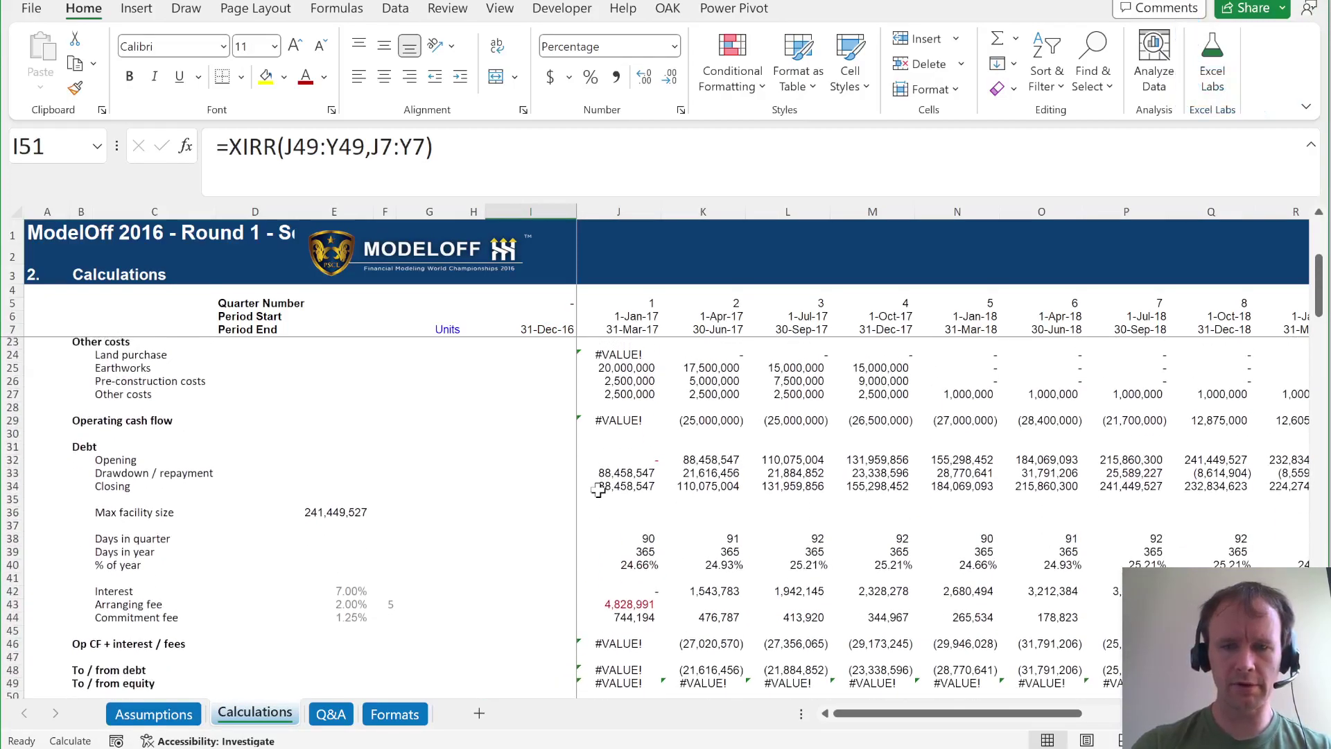
key("F9")
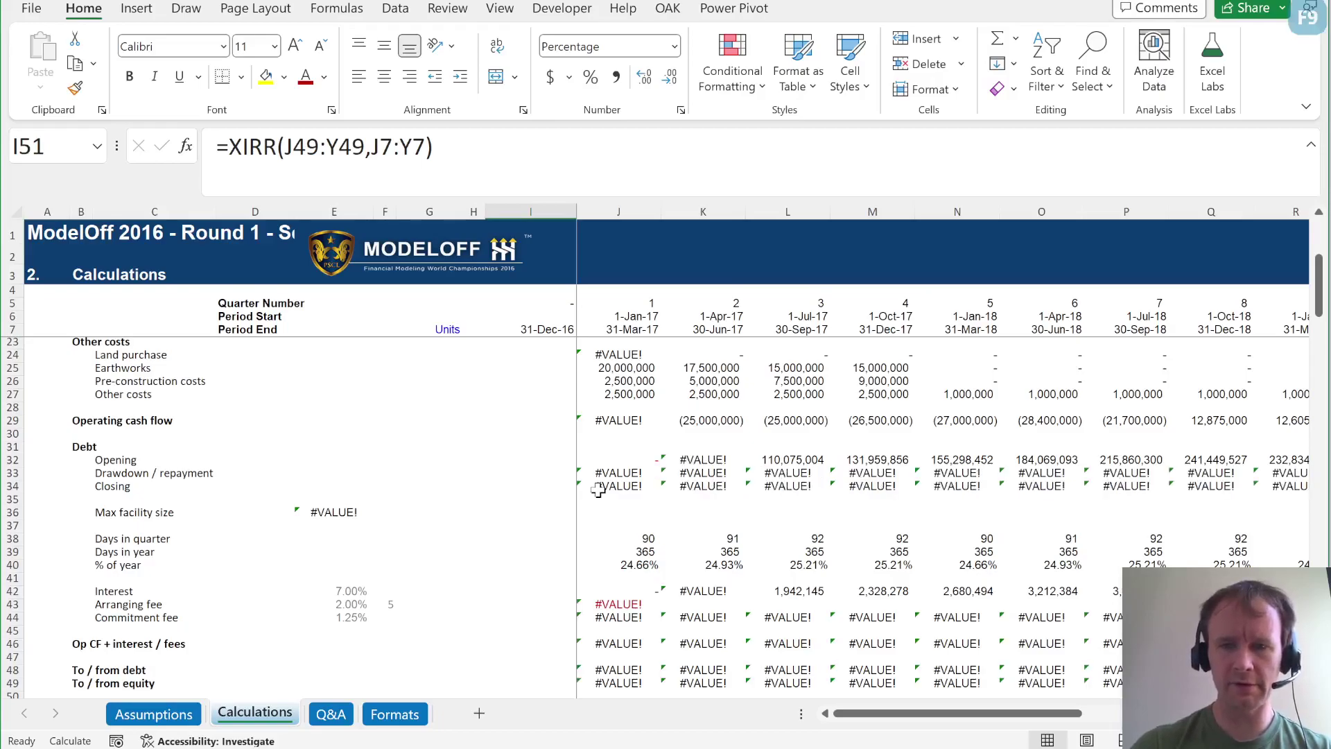
key("F9")
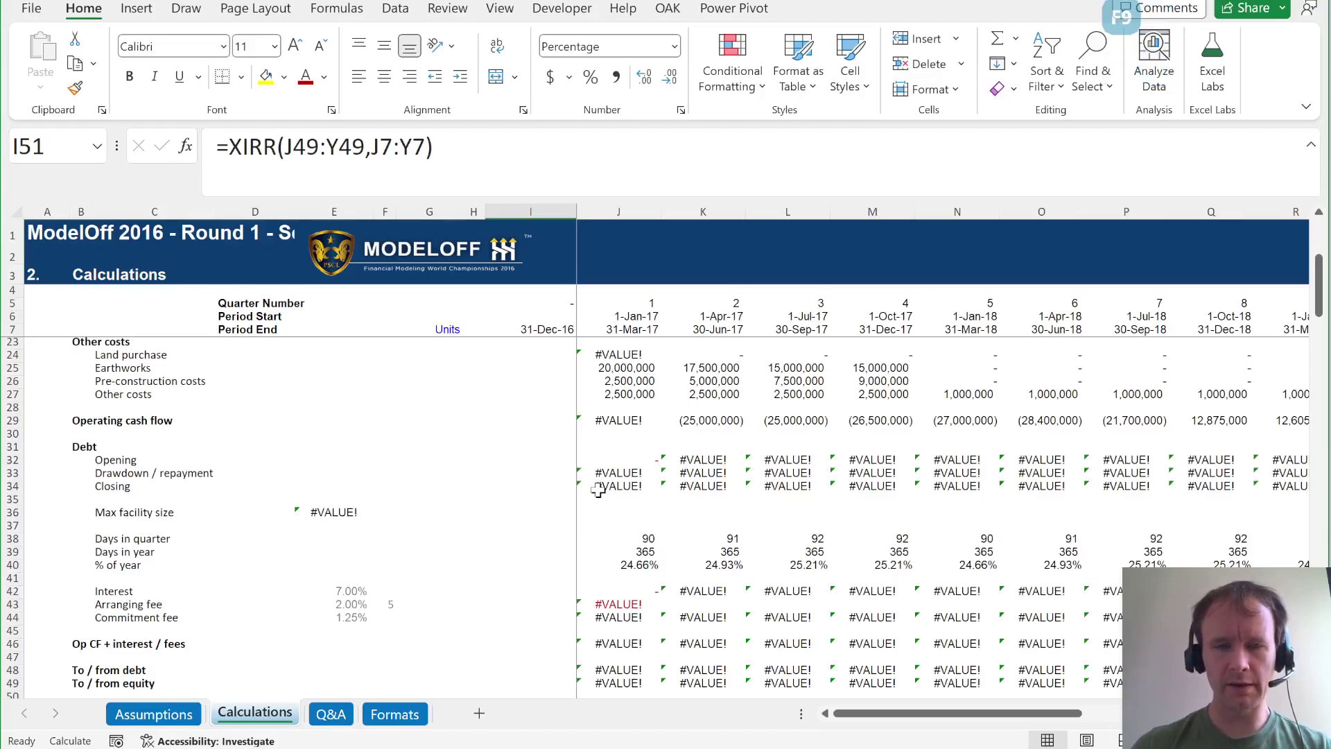
Recalculate the workbook repeatedly while the mistyped land purchase price is in place.
key("F9")
key("F9")
key("F9")
key("F9")
key("F9")
key("F9")
key("F9")
Undo the mistyped land purchase entry on the Assumptions sheet and inspect the debt rows and Equity IRR on the Calculations sheet.
key("ctrl+Page_Up")
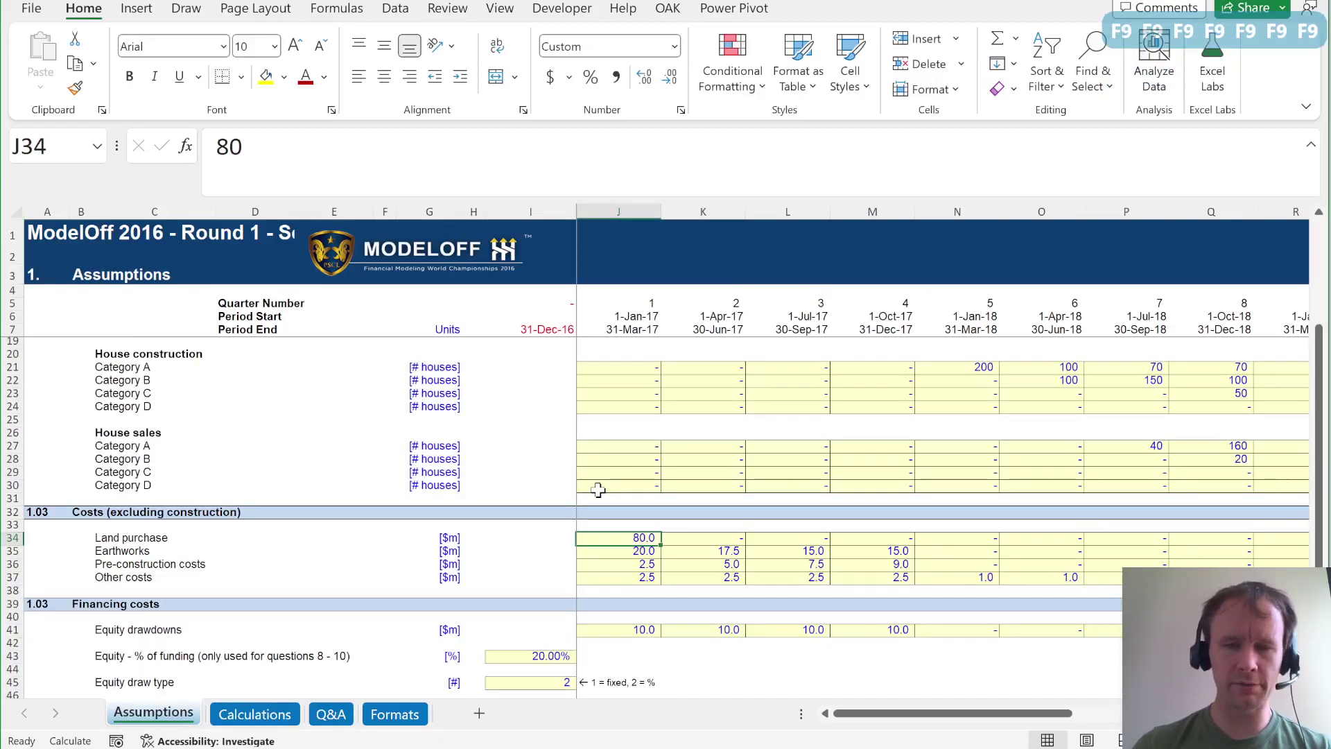
key("ctrl+Page_Down")
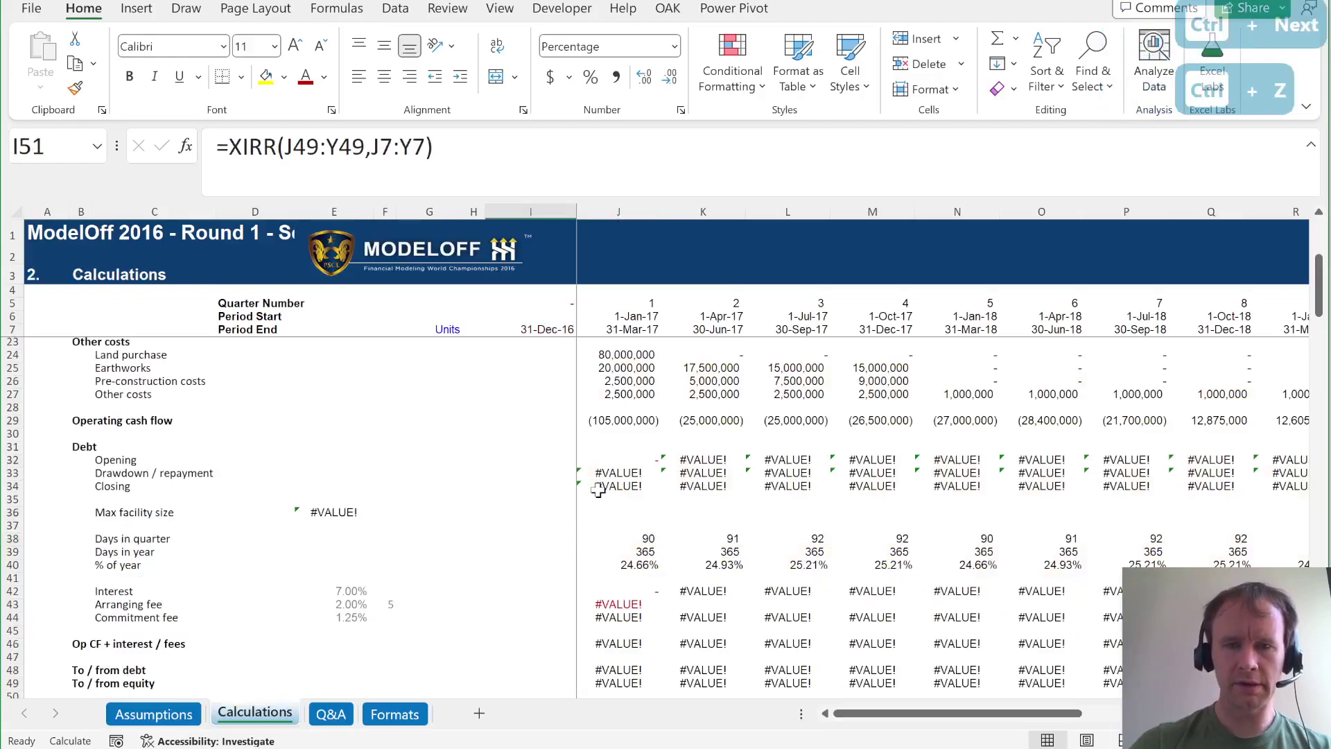
scroll(617, 551, "down", 2)
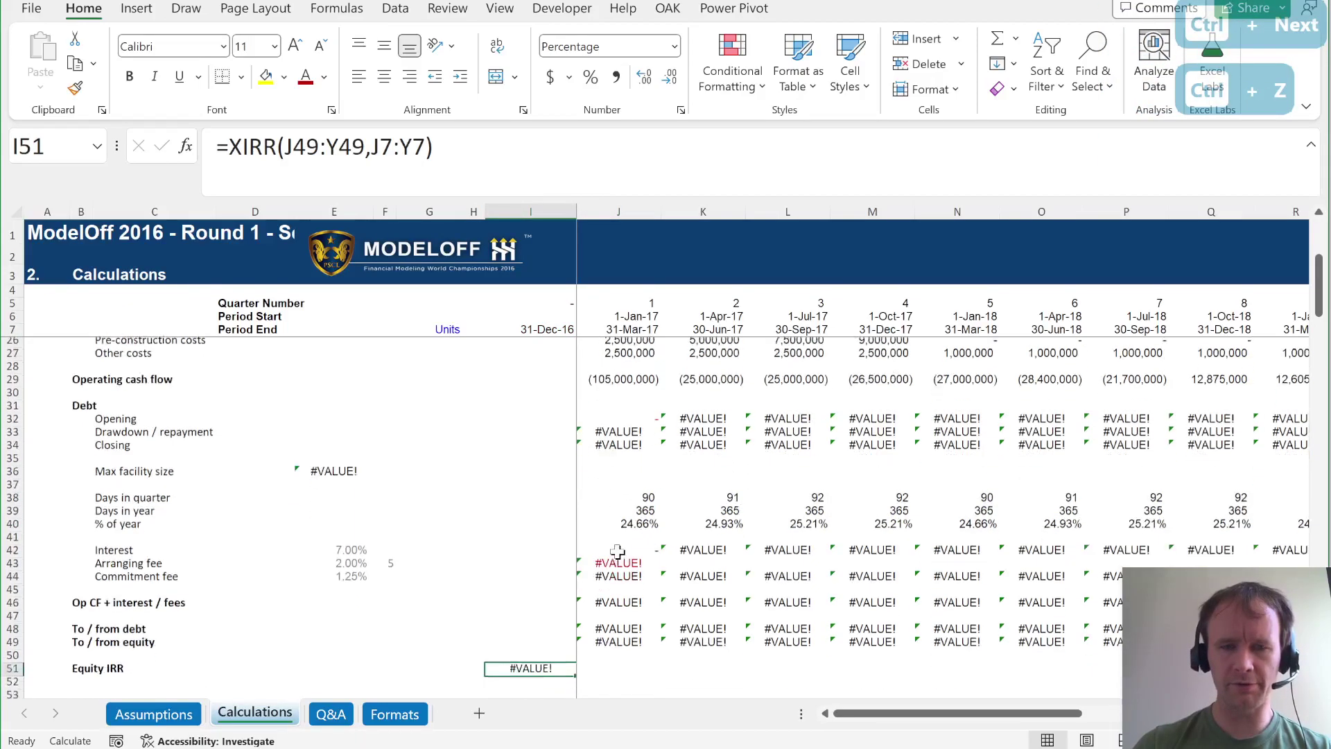
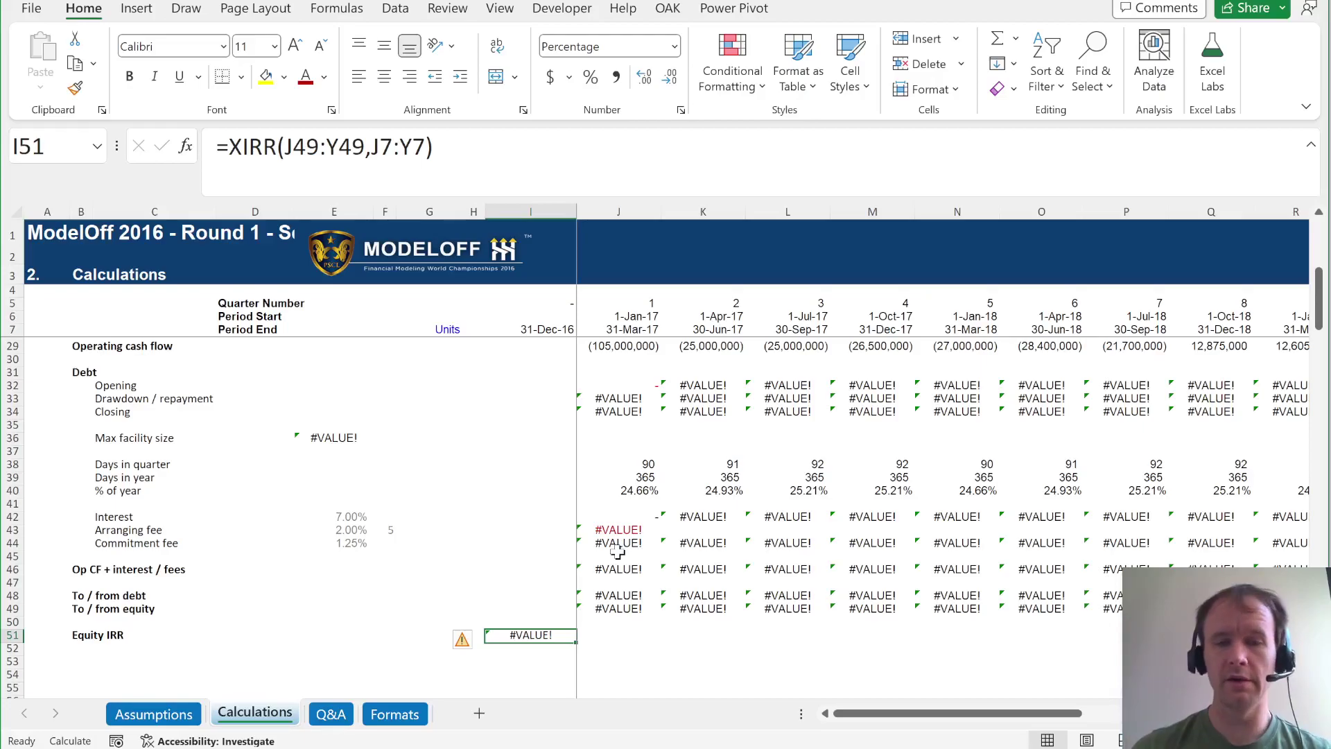
Set Break circularity in Assumptions I54 to TRUE and check its effect on the Calculations sheet.
key("ctrl+Page_Up")
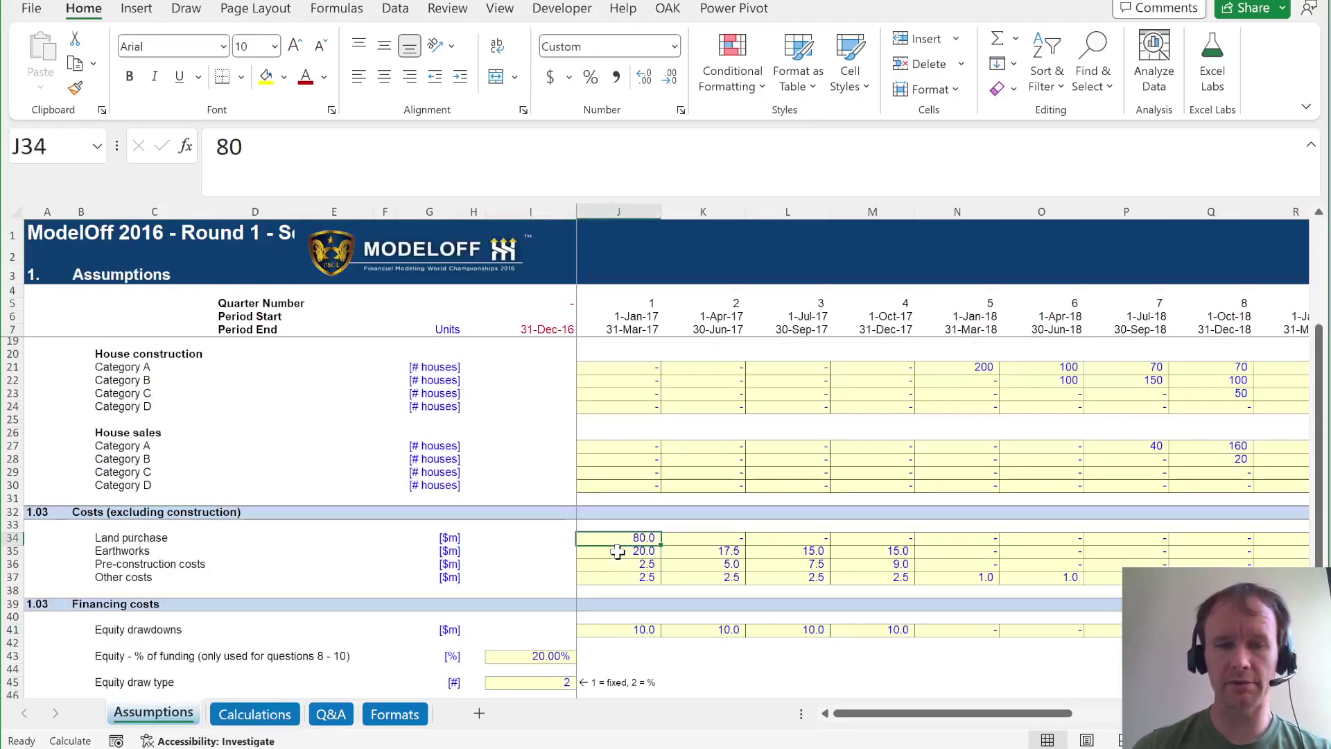
scroll(262, 605, "down", 4)
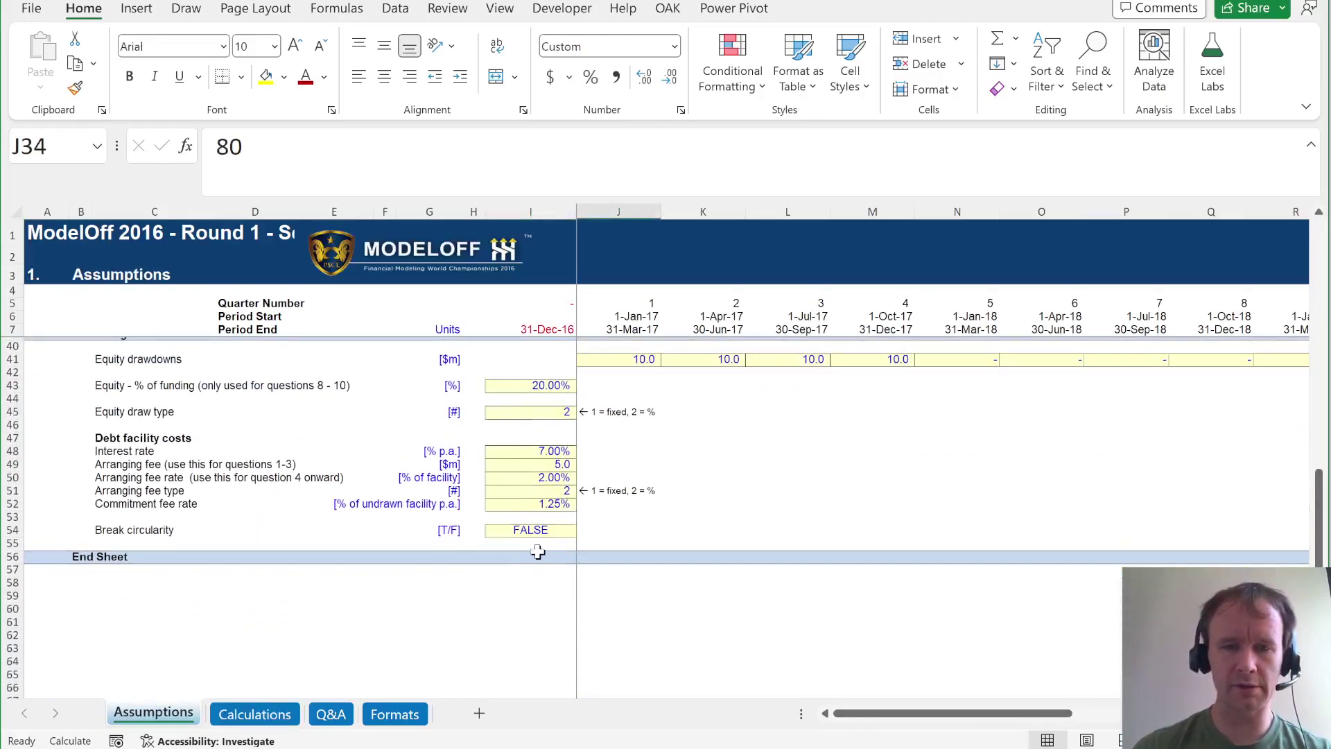
left_click(529, 530)
type("true")
key("Return")
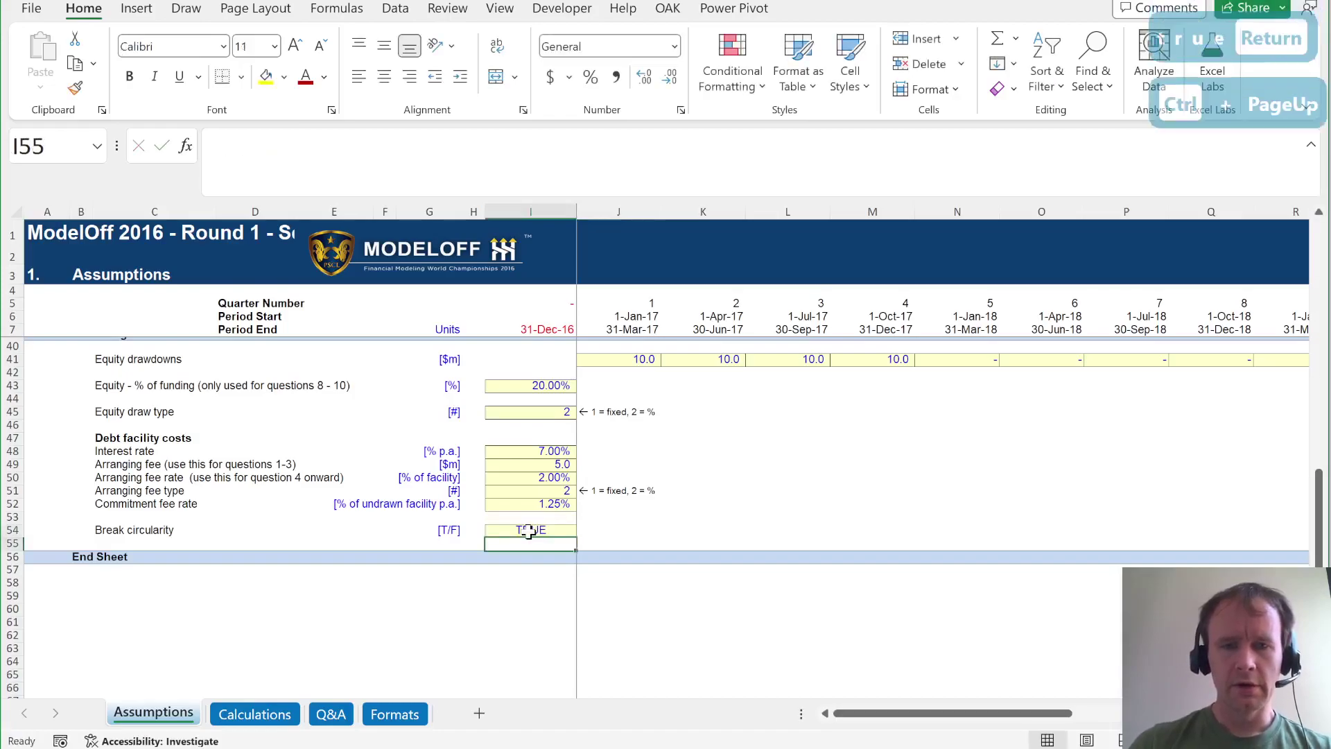
key("ctrl+Page_Down")
key("ctrl+Page_Up")
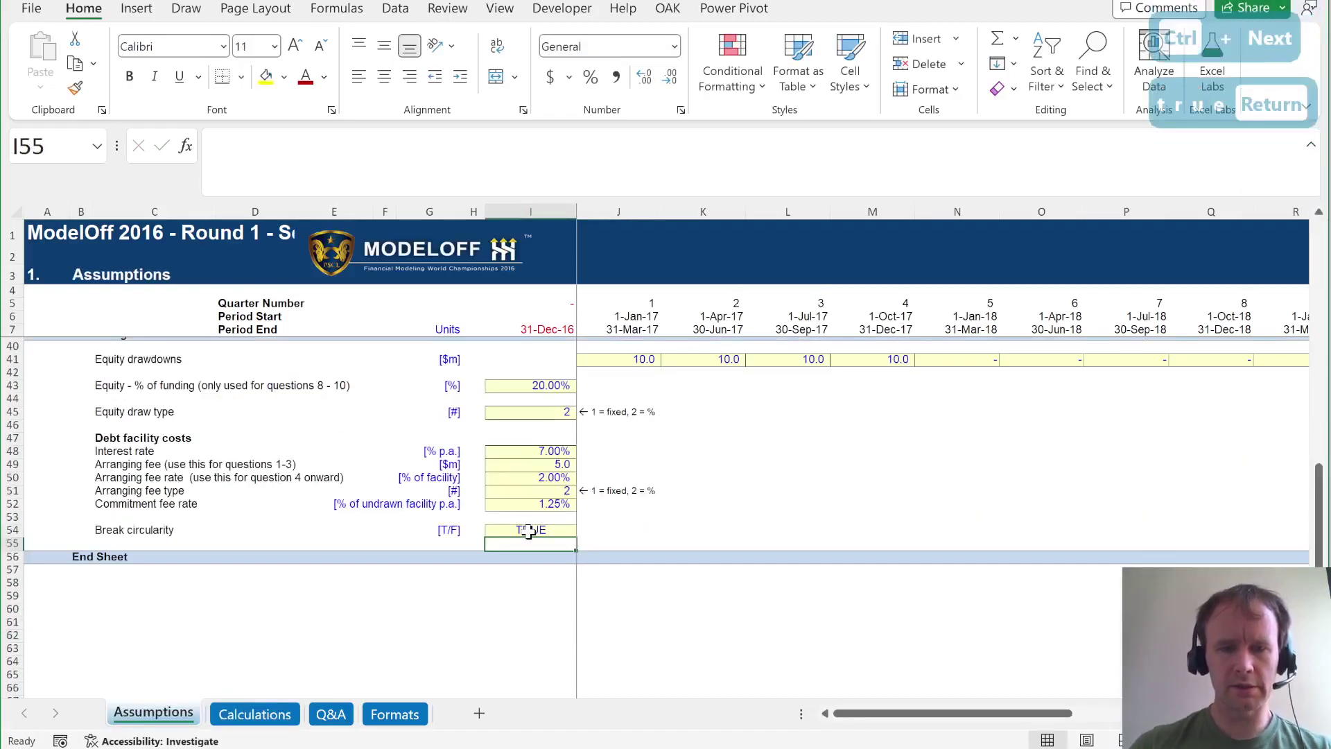
Set Break circularity in Assumptions I54 back to FALSE and show the Calculations sheet.
left_click(529, 530)
type("false")
key("Return")
key("ctrl+Page_Down")
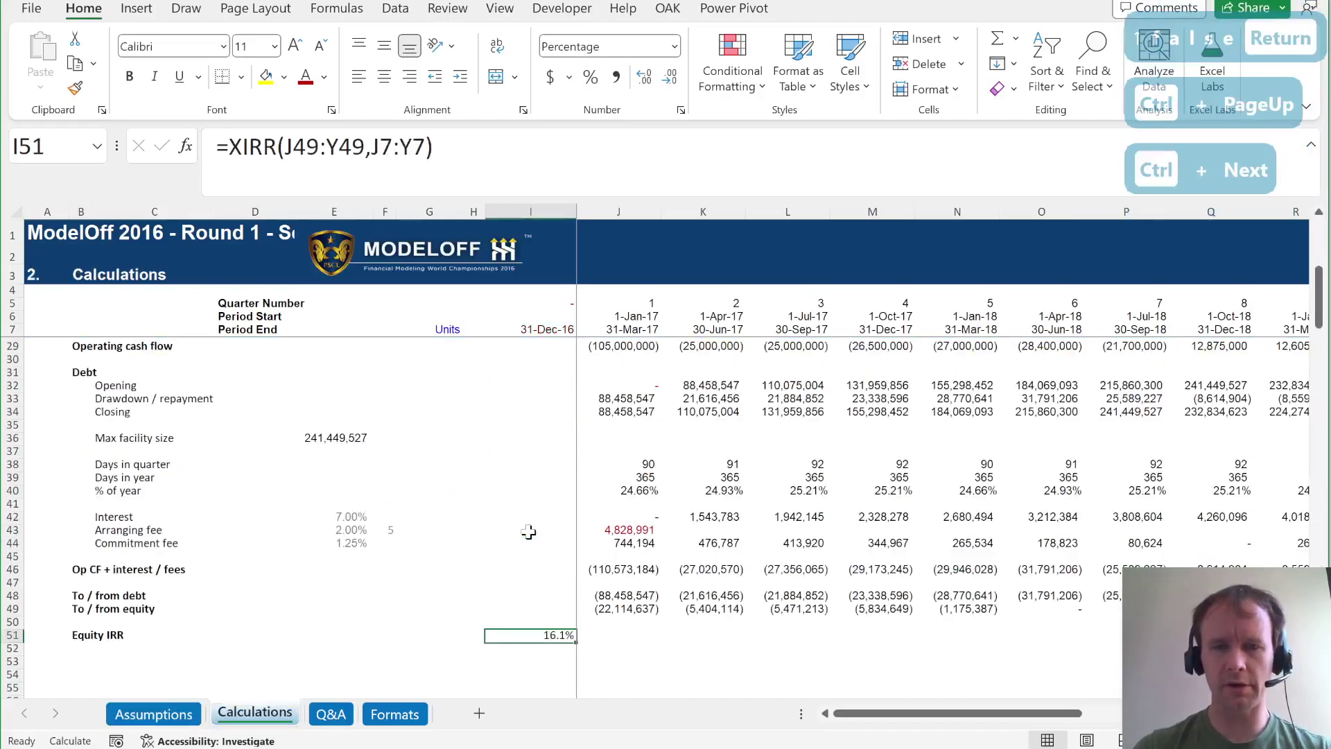
Enter 85,0 again as the land purchase price in Assumptions J34 and recalculate the workbook on the Calculations sheet.
key("ctrl+Page_Up")
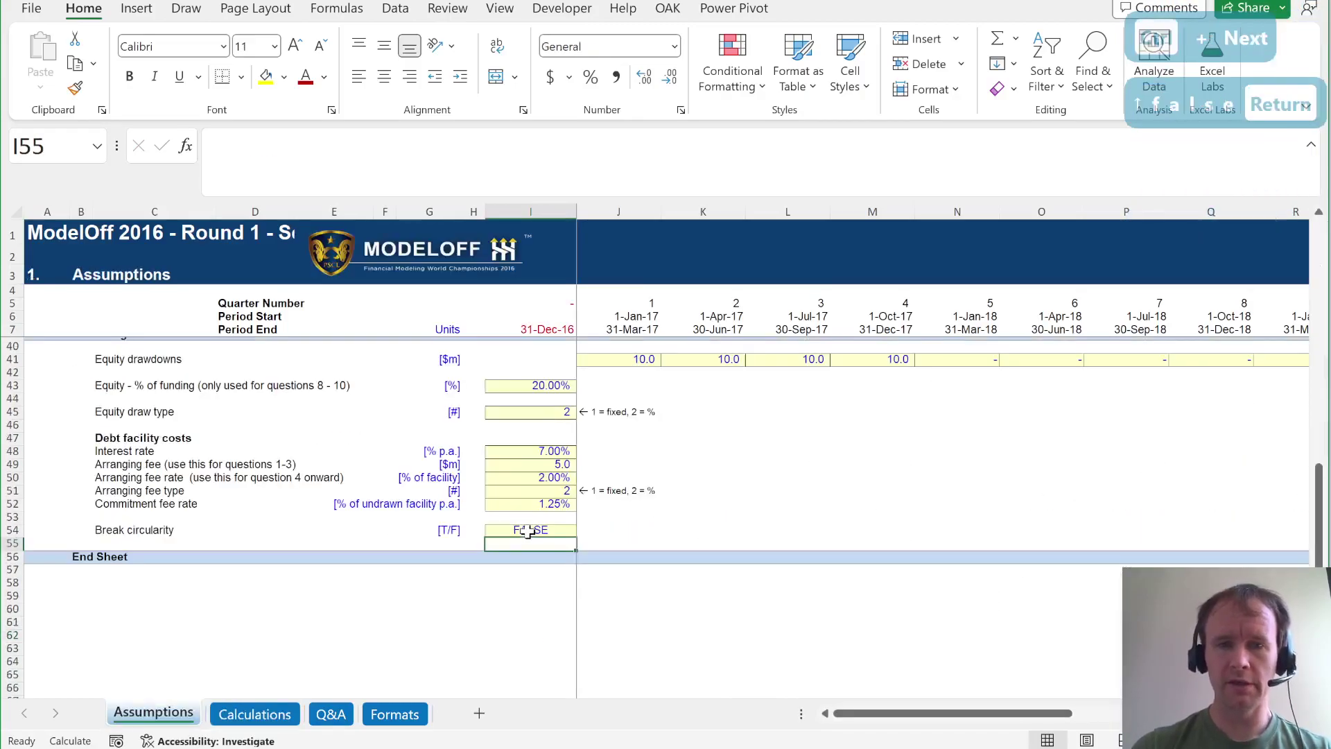
scroll(603, 523, "up", 4)
left_click(627, 414)
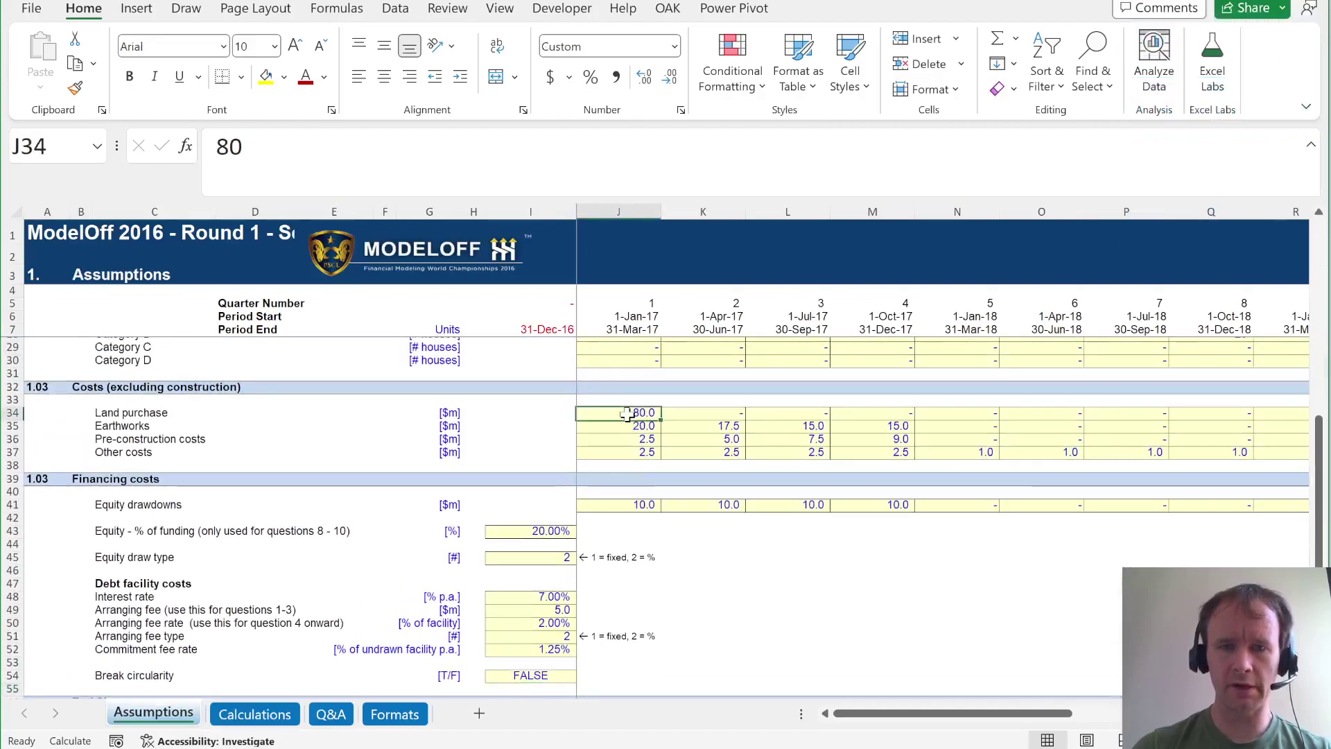
type("85,0")
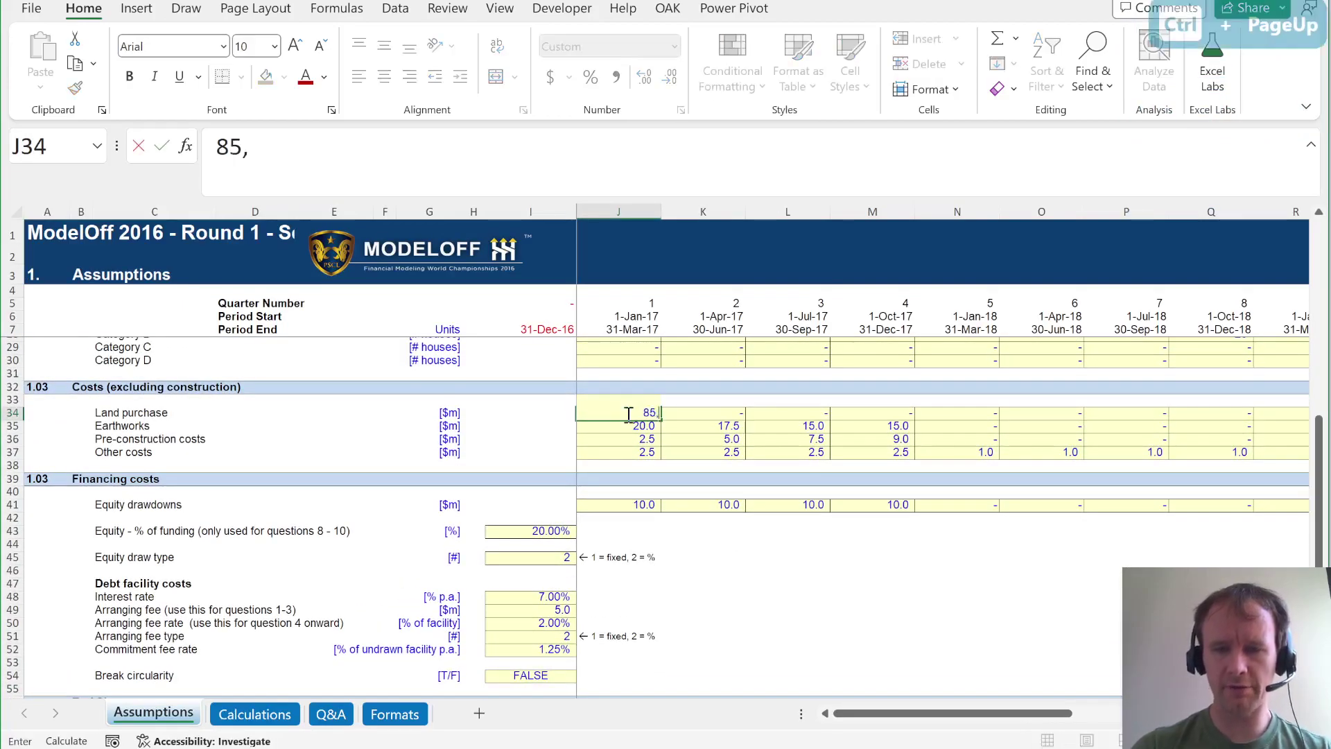
key("Return")
key("ctrl+Page_Down")
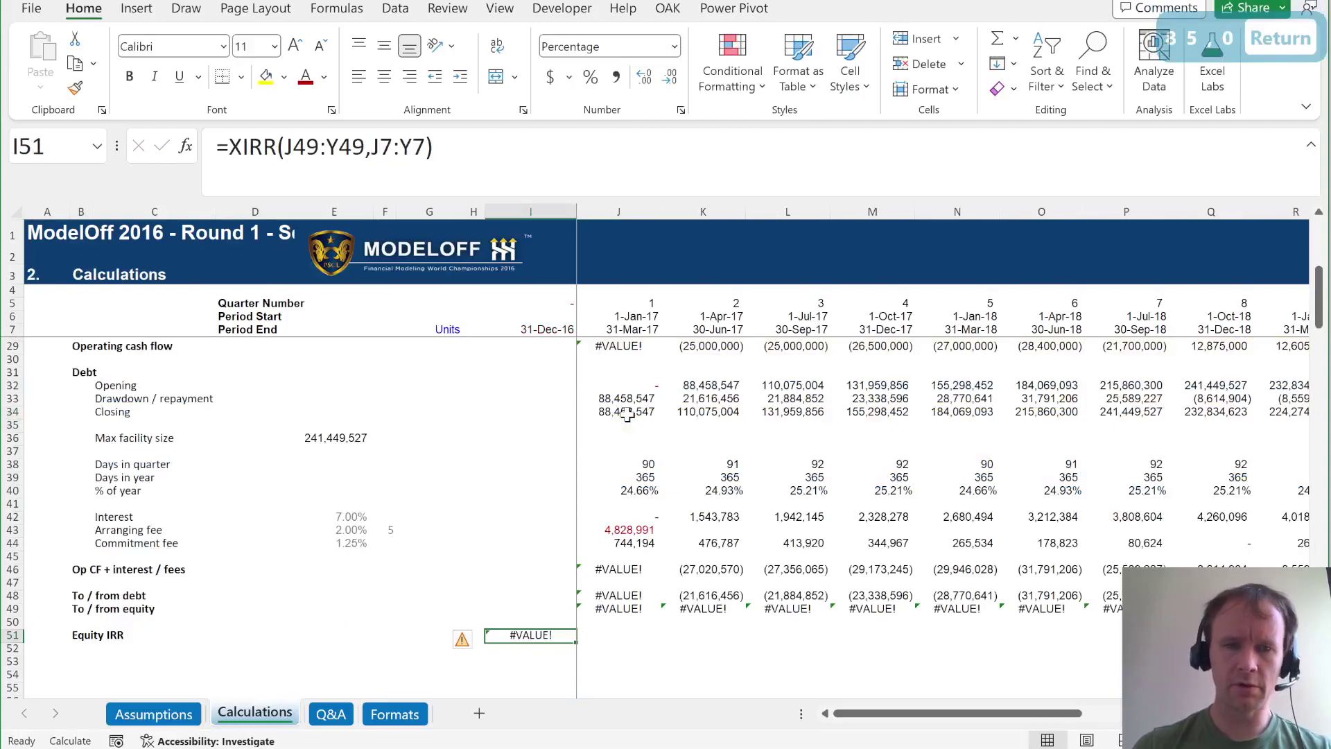
key("F9")
key("F9")
key("F9")
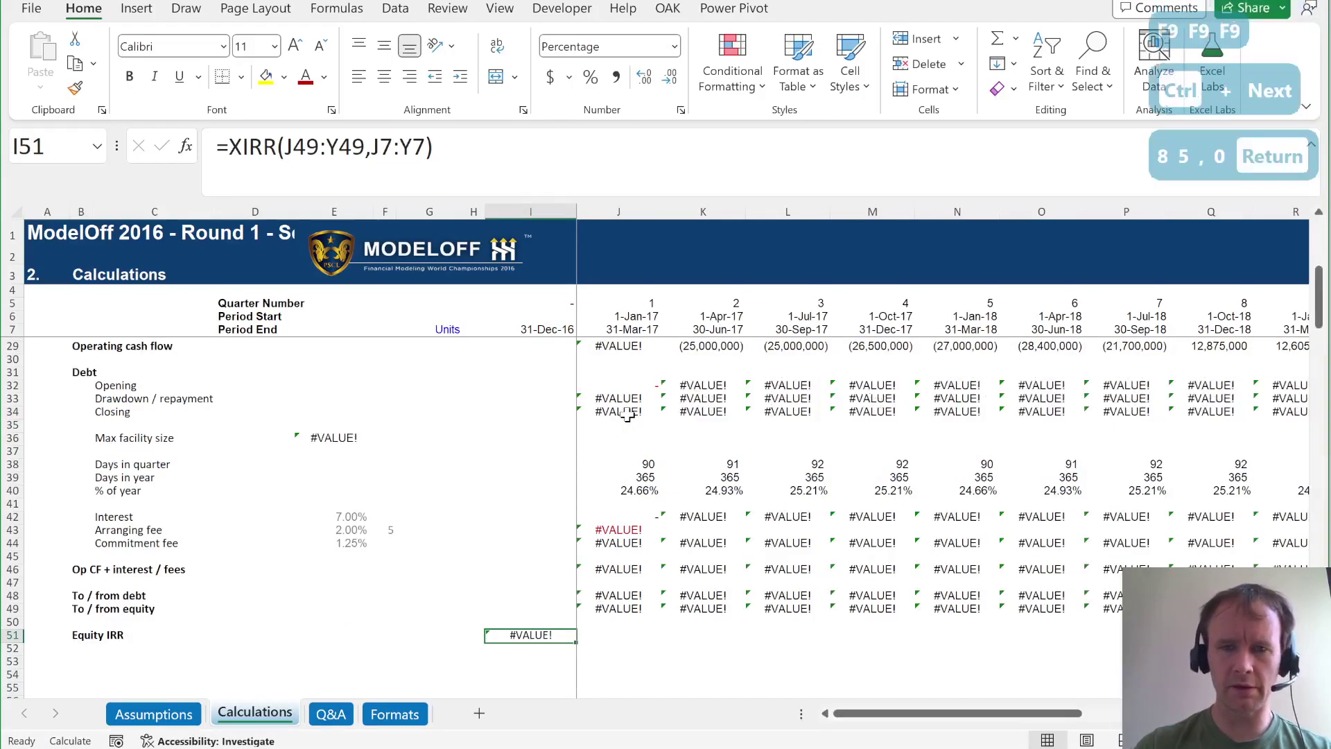
Undo the repeated land purchase entry on the Assumptions sheet and view the debt rows on the Calculations sheet.
key("ctrl+Page_Up")
key("ctrl+z")
key("ctrl+Page_Down")
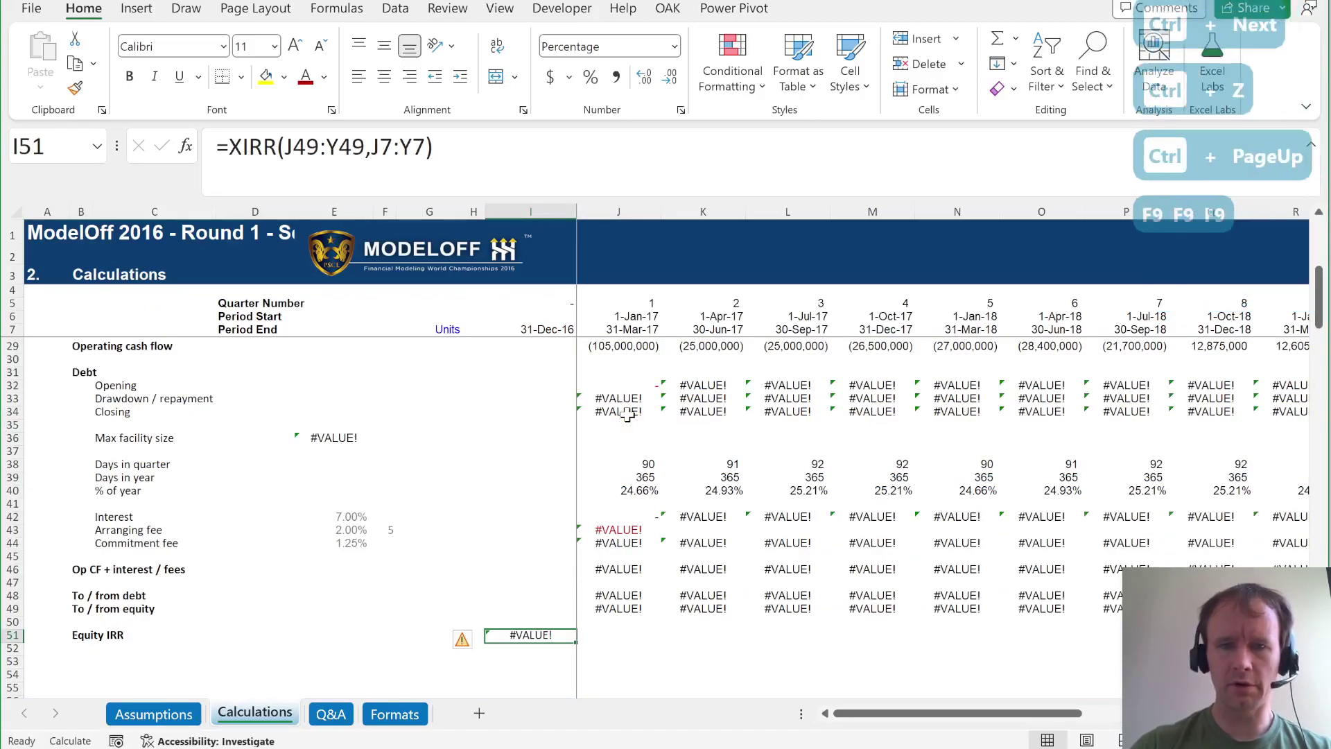
Switch Break circularity in Assumptions I54 to TRUE and view the debt and equity rows on the Calculations sheet.
key("ctrl+Page_Up")
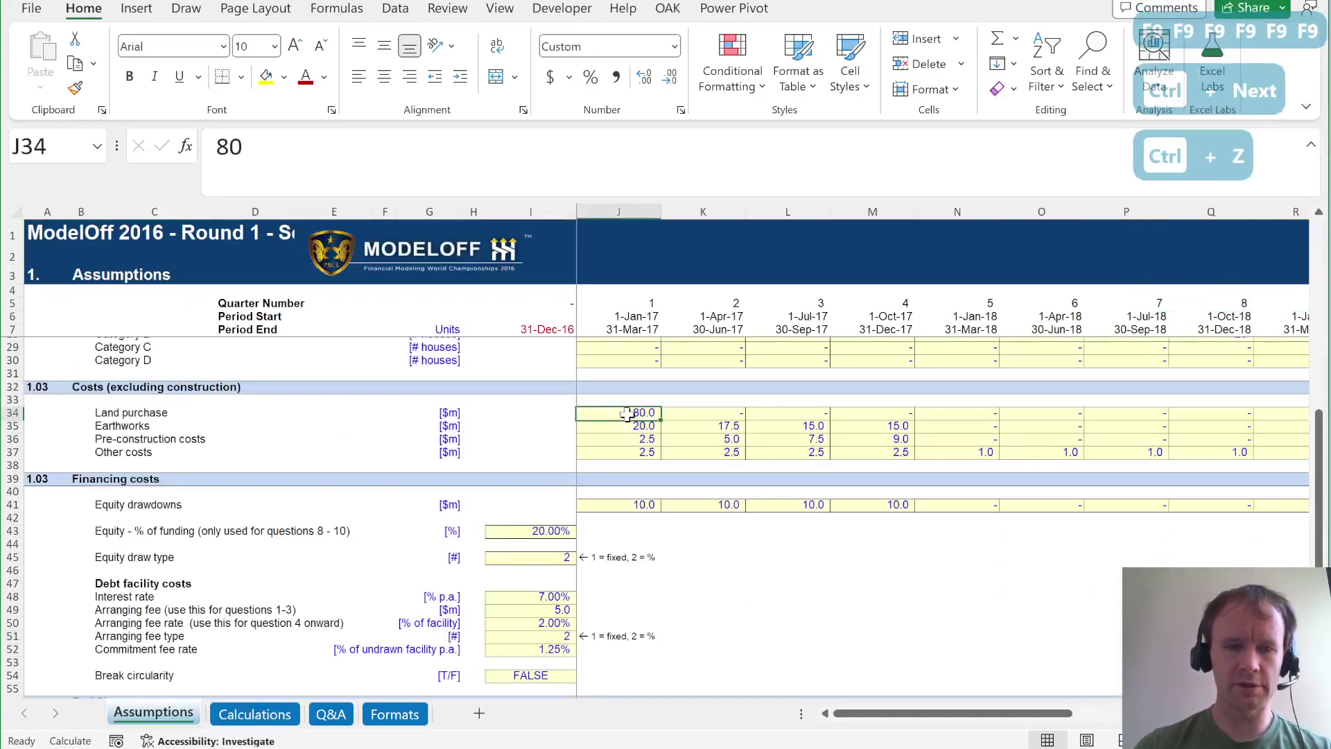
left_click(518, 674)
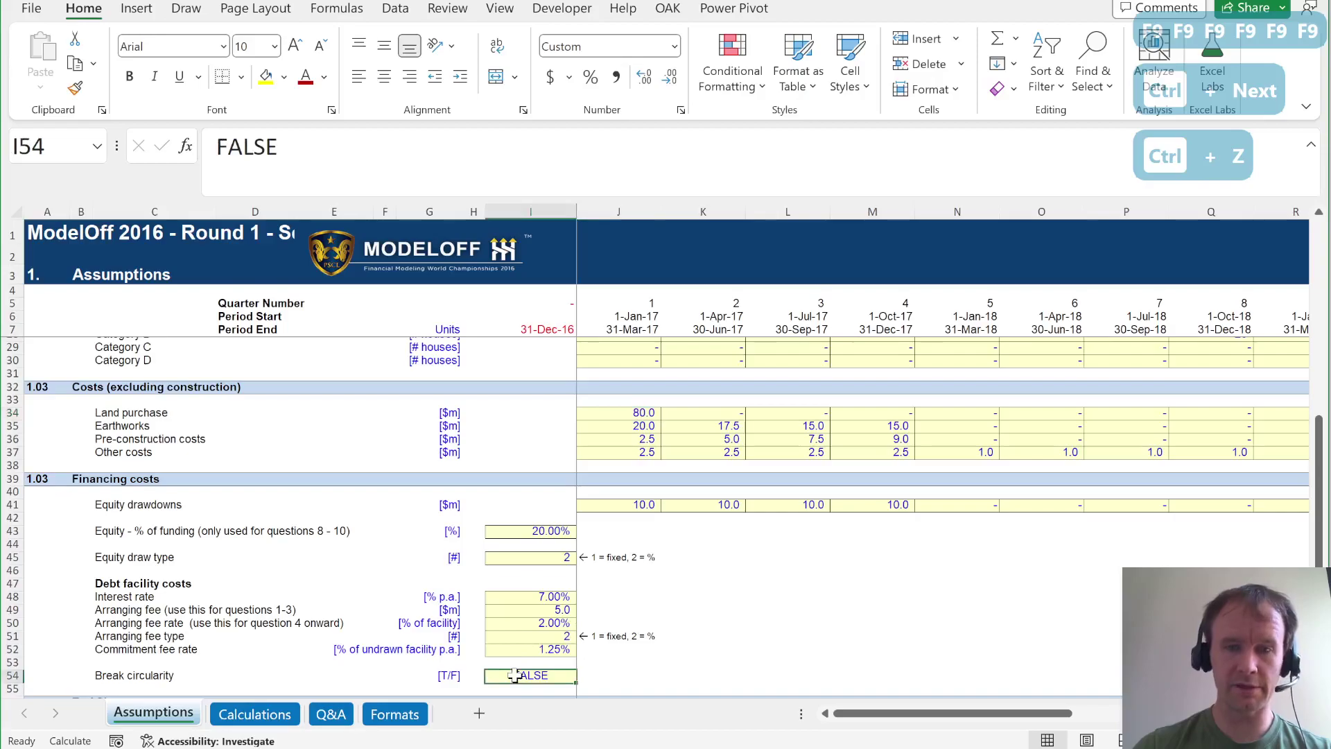
type("true")
key("Return")
key("ctrl+Next")
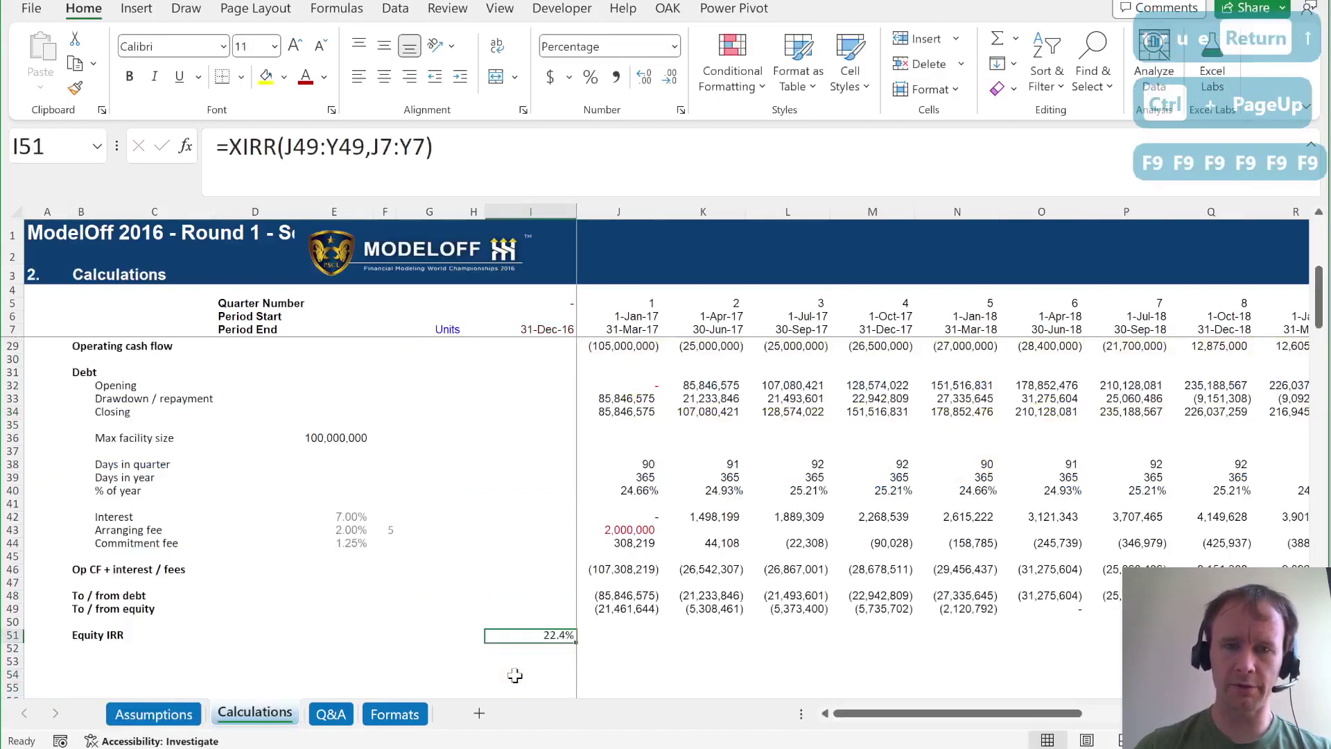
Switch Break circularity in Assumptions I54 back to FALSE and check the recalculated debt rows and Equity IRR on Calculations.
key("ctrl+Prior")
left_click(513, 674)
type("false")
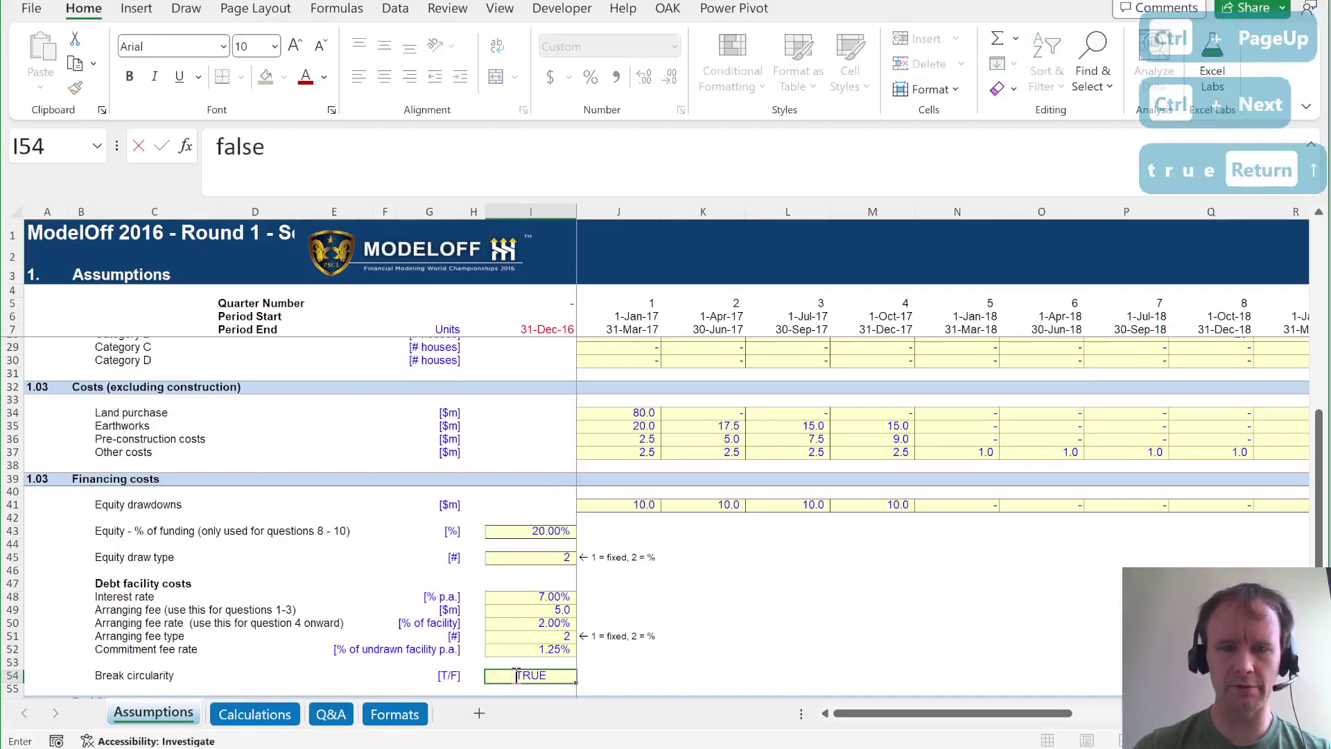
key("Return")
key("ctrl+Next")
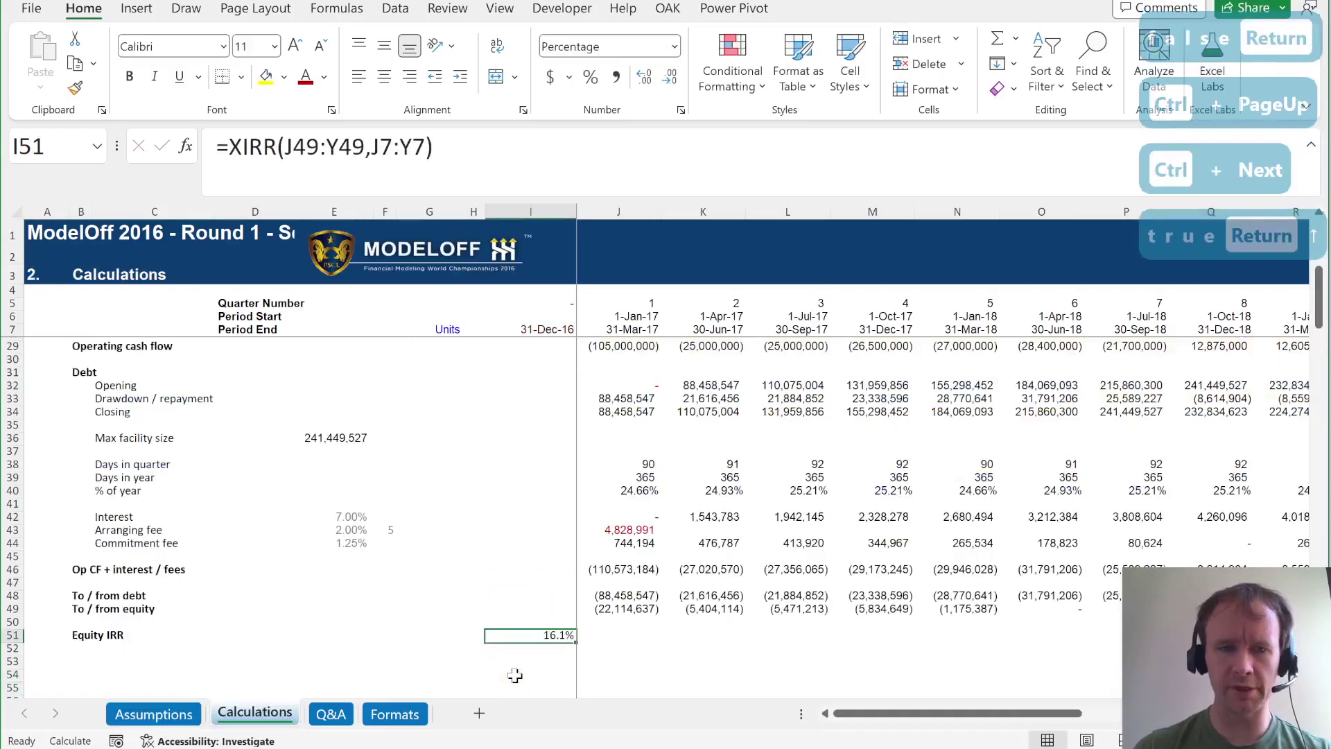